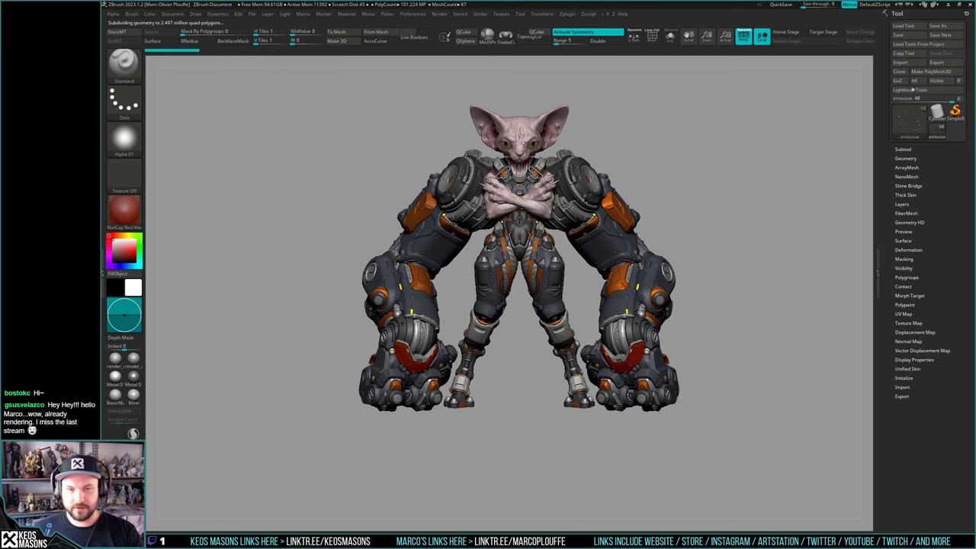
Examine the sculpted cat's head and armored upper body and compare them with the hairless cat reference photo
right_click_drag(519, 175, 520, 355, "ctrl")
right_click_drag(488, 259, 488, 320, "ctrl")
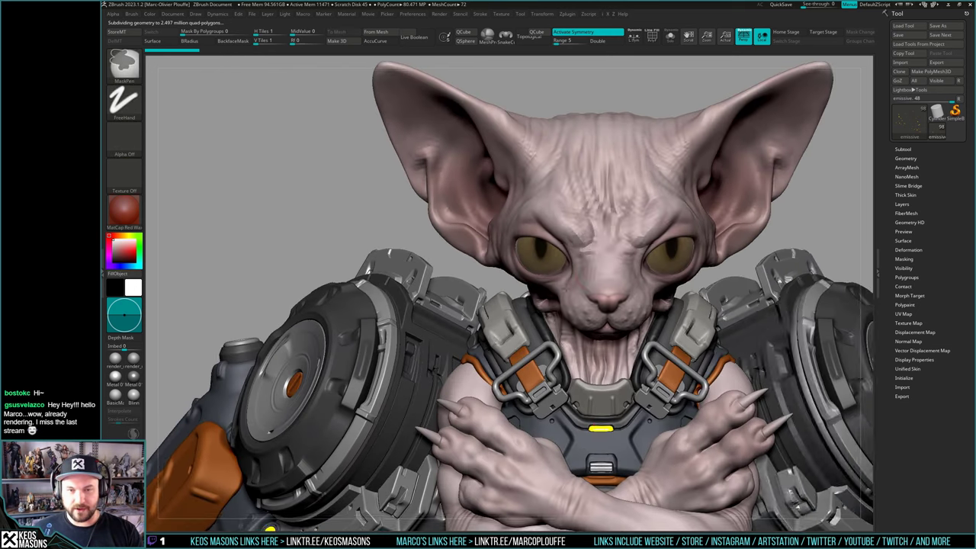
right_click_drag(584, 271, 587, 249, "alt")
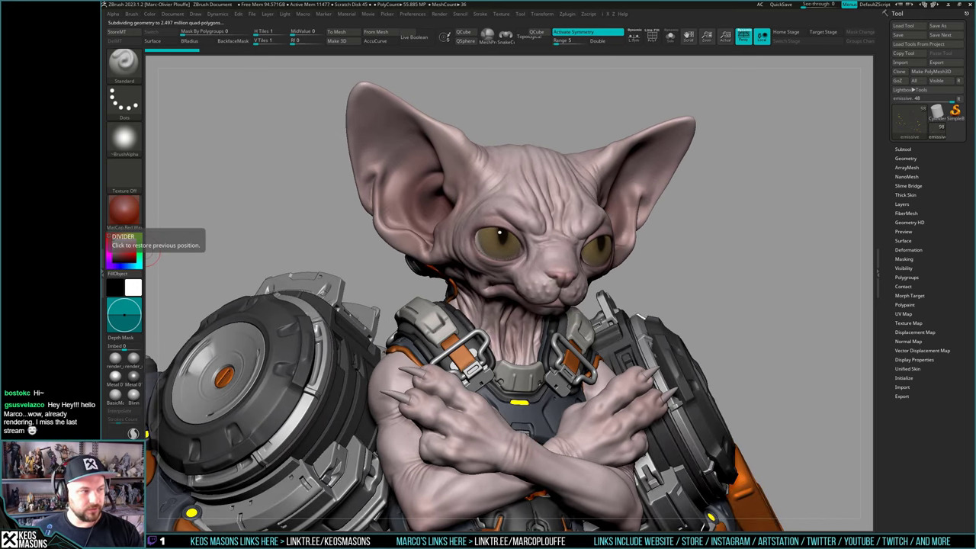
right_click_drag(0, 335, 520, 296)
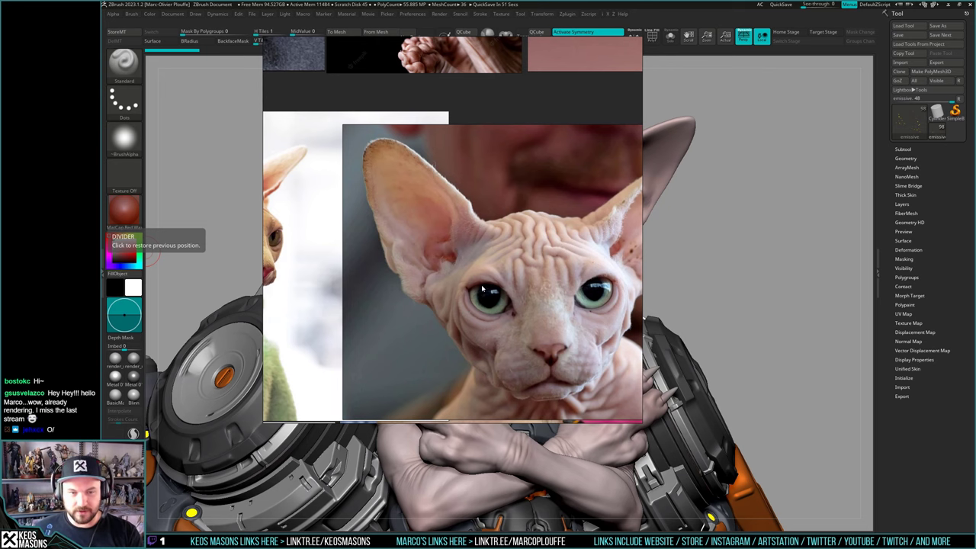
key("alt+Tab")
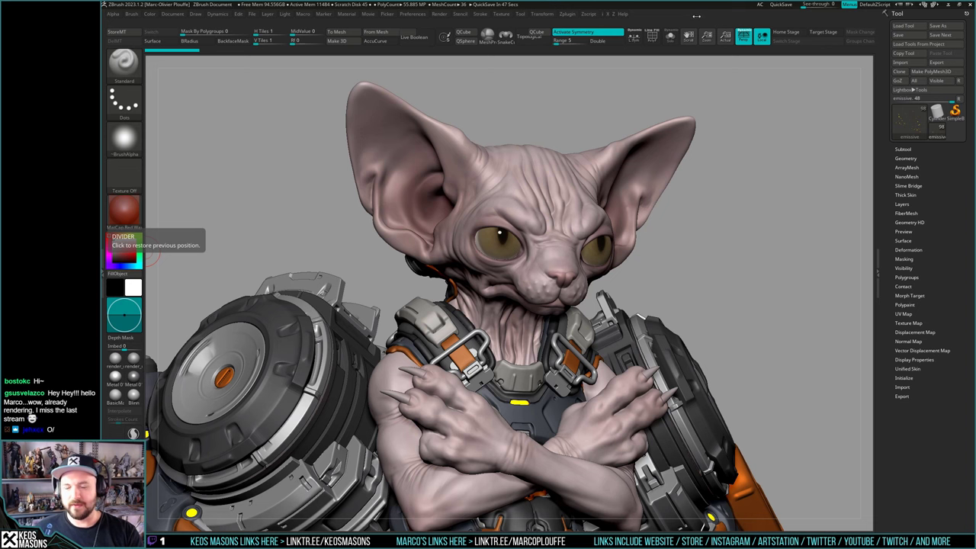
Isolate the cat head subtool and frame it from the front
right_click_drag(579, 221, 622, 223)
key("shift+s")
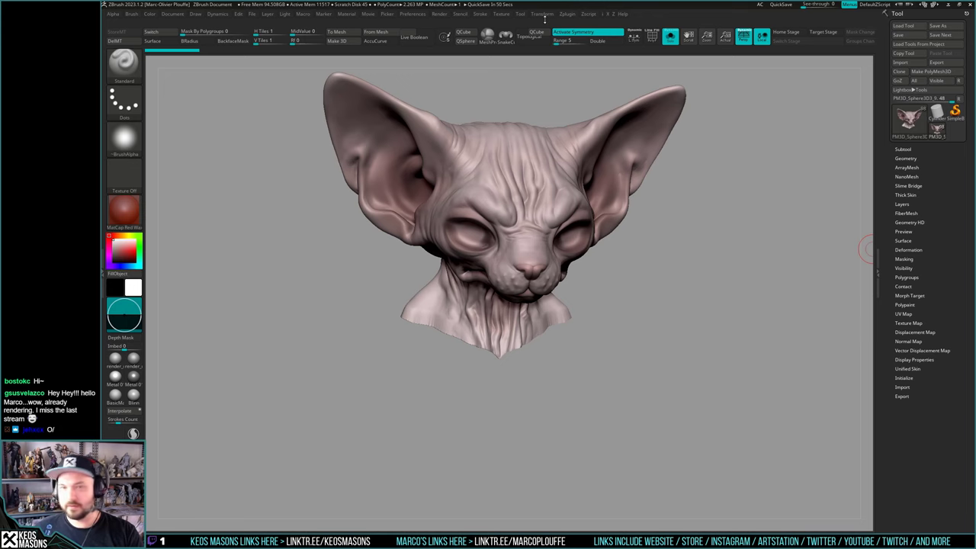
mouse_move(644, 95)
right_mouse_down("shift")
mouse_move(609, 99)
mouse_move(625, 81)
mouse_move(529, 206)
mouse_move(535, 257)
mouse_move(551, 252)
mouse_move(551, 185)
right_mouse_up("shift")
key("shift+f")
key("shift+f")
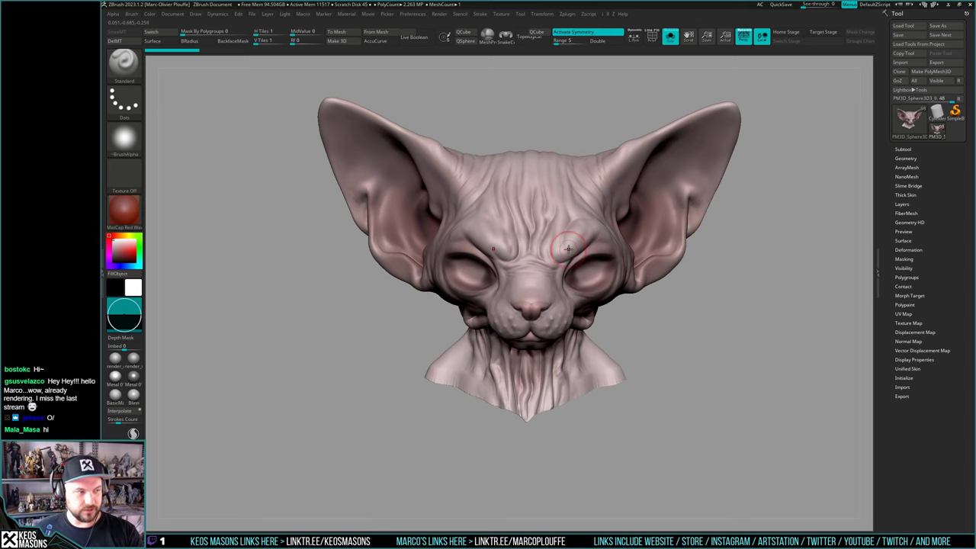
right_click_drag(557, 218, 557, 263)
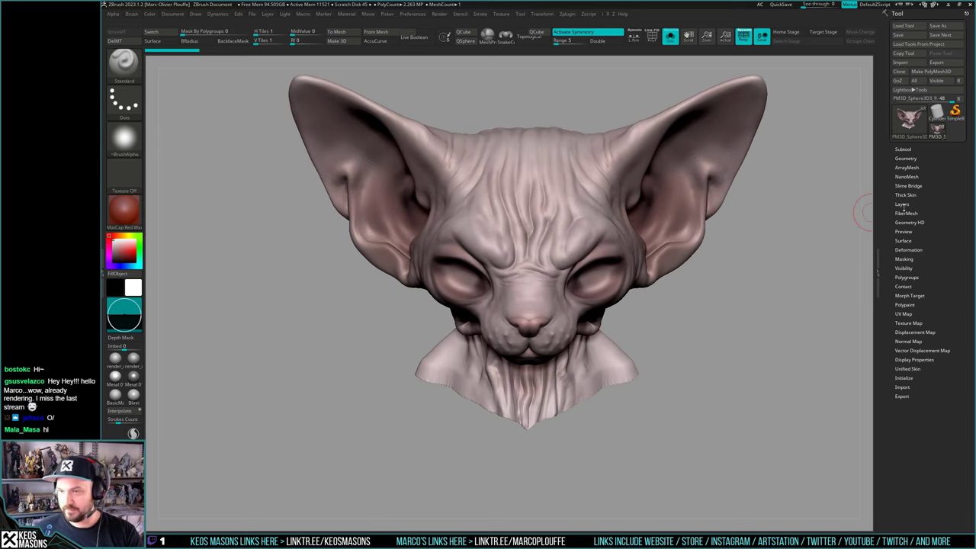
Expand the cat folder in the subtool list and duplicate the PM3D_Sphere3D3_9 head
left_click(903, 205)
left_click(910, 150)
left_click_drag(891, 320, 889, 280)
right_click_drag(627, 229, 627, 276)
right_click_drag(626, 276, 626, 256, "ctrl")
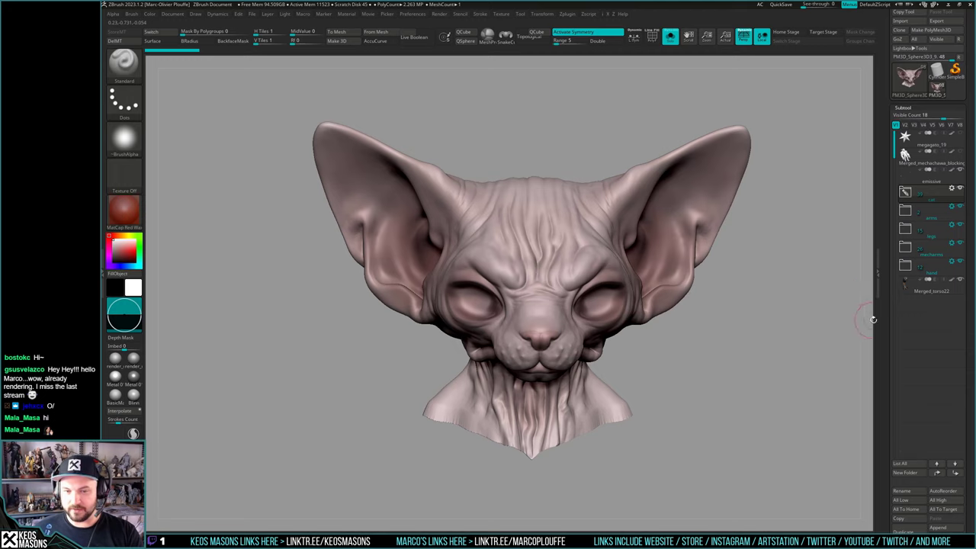
left_click_drag(885, 305, 885, 293)
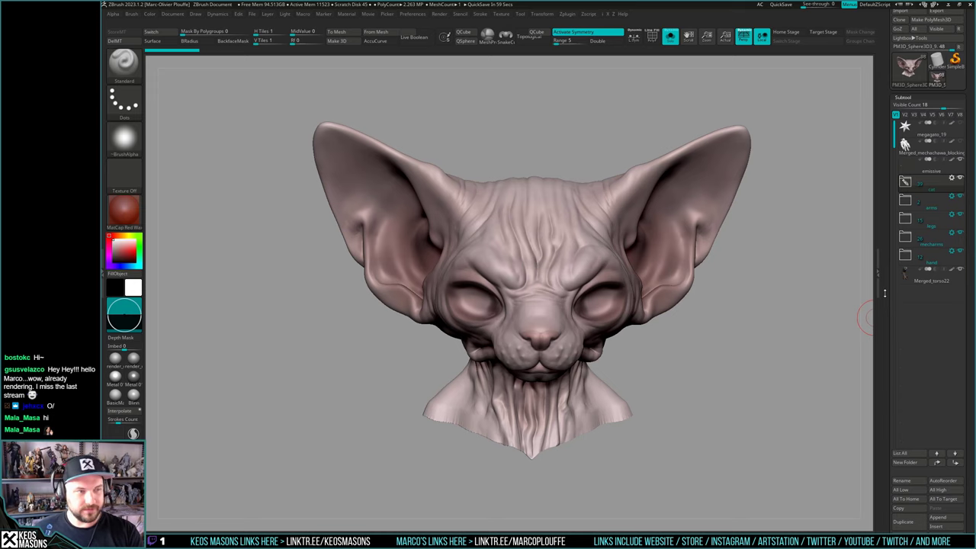
left_click(904, 174)
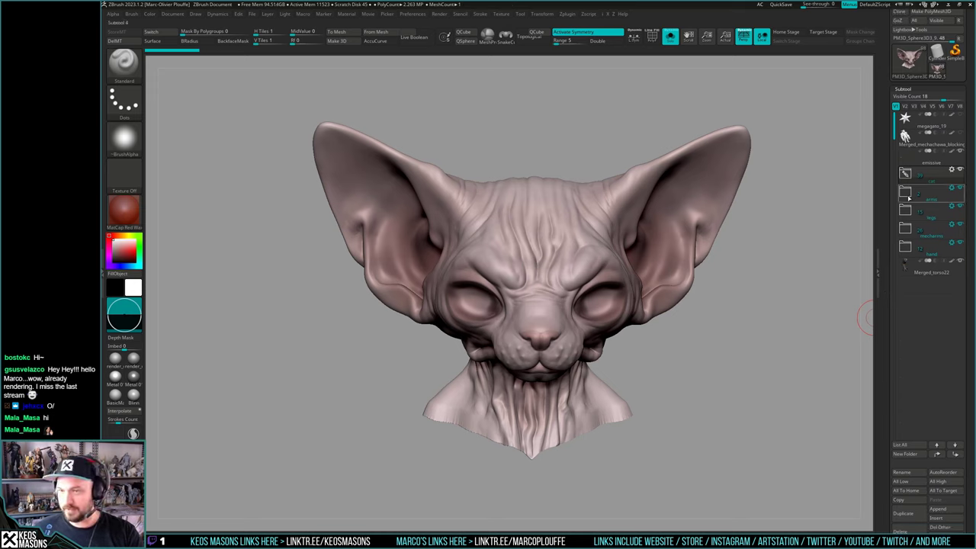
scroll(883, 242, "down", 3)
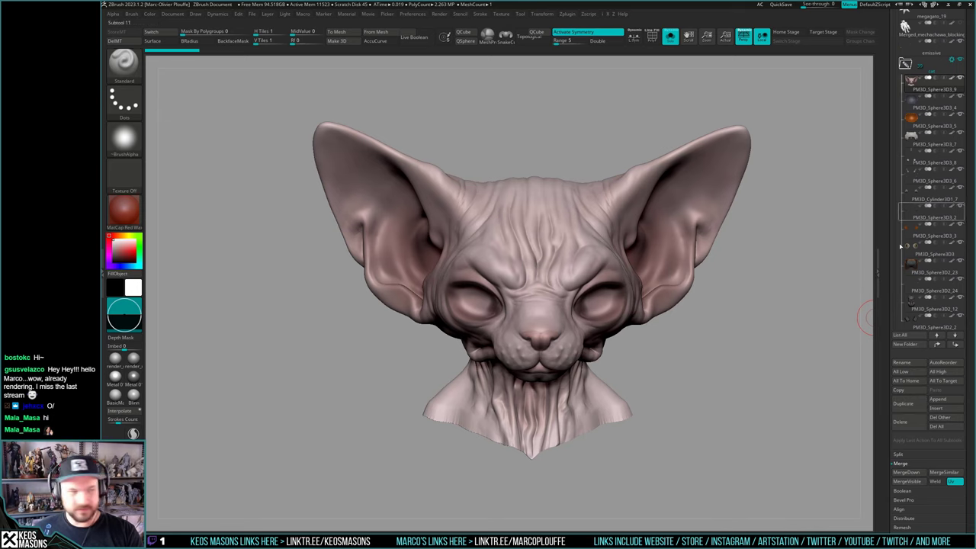
left_click(903, 403)
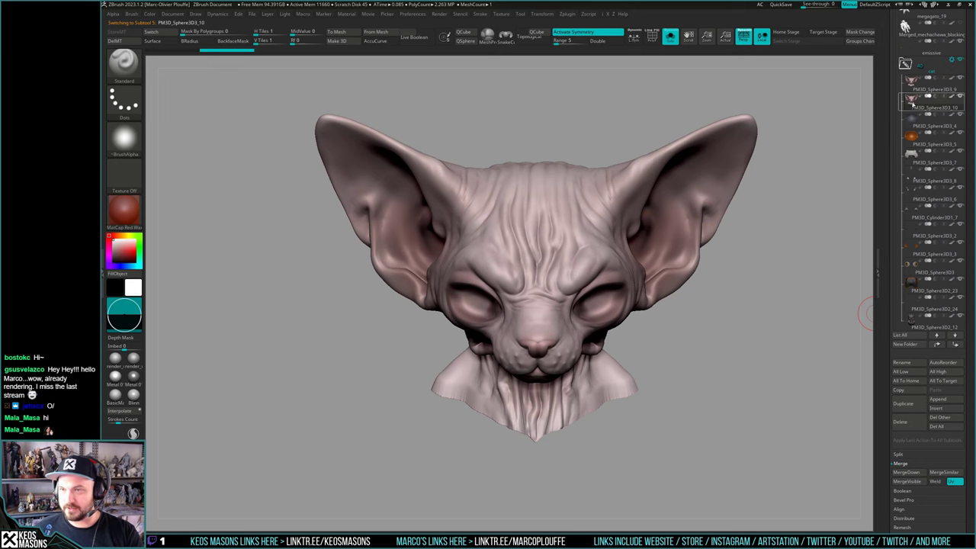
Reduce the duplicated head to subdivision level 4 by deleting its higher and lower levels
right_click_drag(768, 165, 640, 173, "ctrl")
key("shift+s")
key("2")
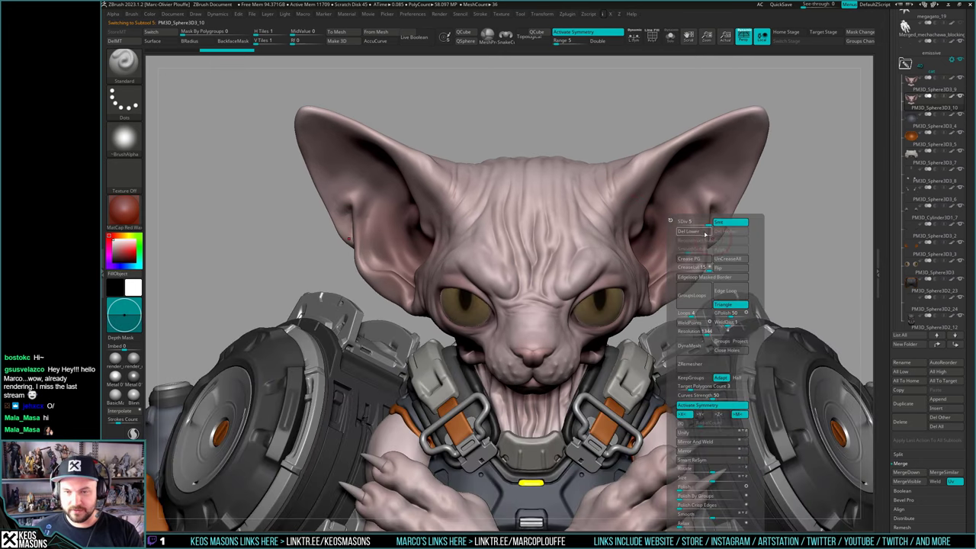
key("shift+s")
left_click(701, 223)
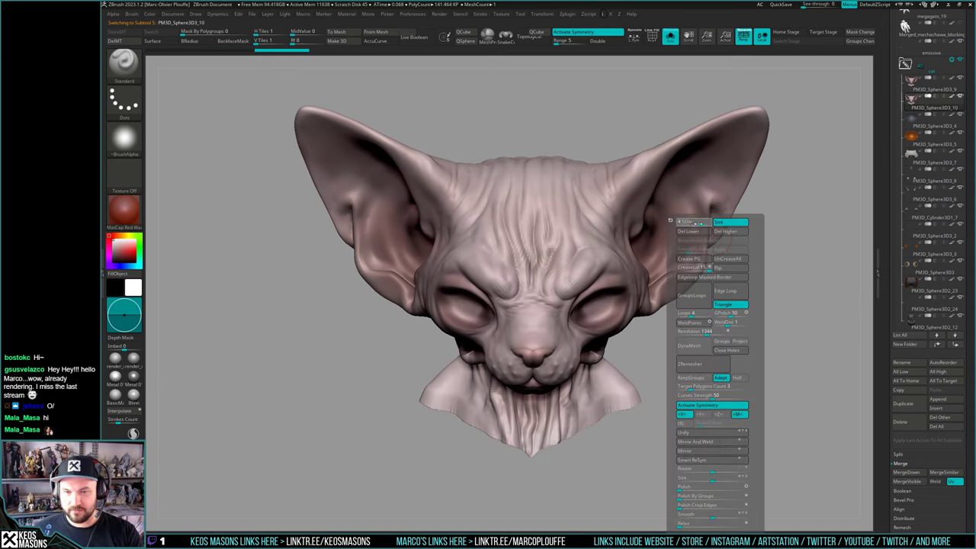
left_click(720, 231)
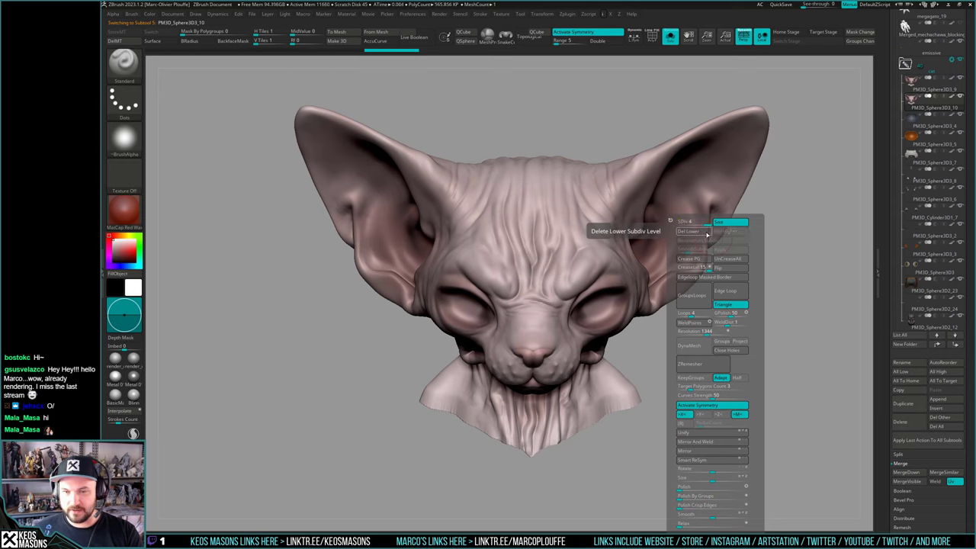
left_click(705, 233)
Turn on the FiberMesh preview for the duplicated head
left_click_drag(885, 318, 887, 232)
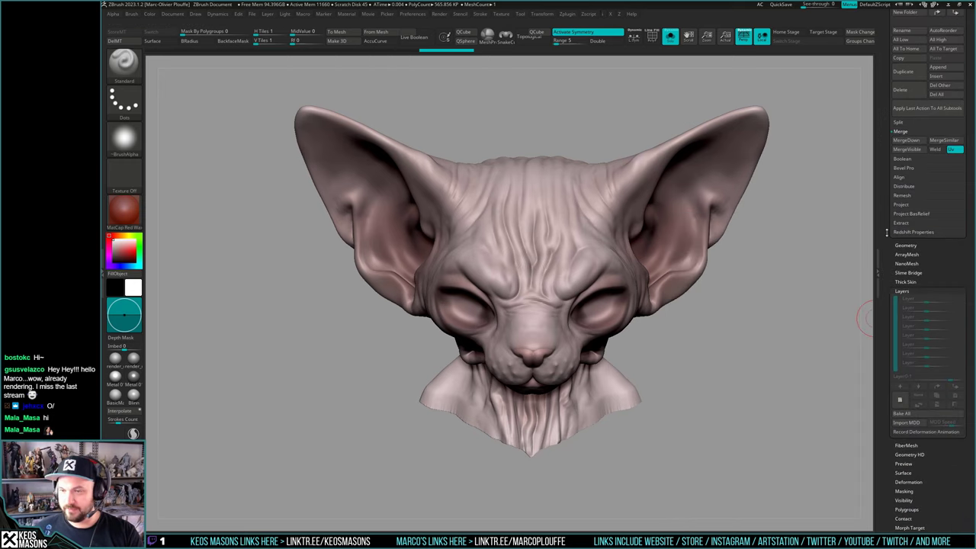
left_click(907, 244)
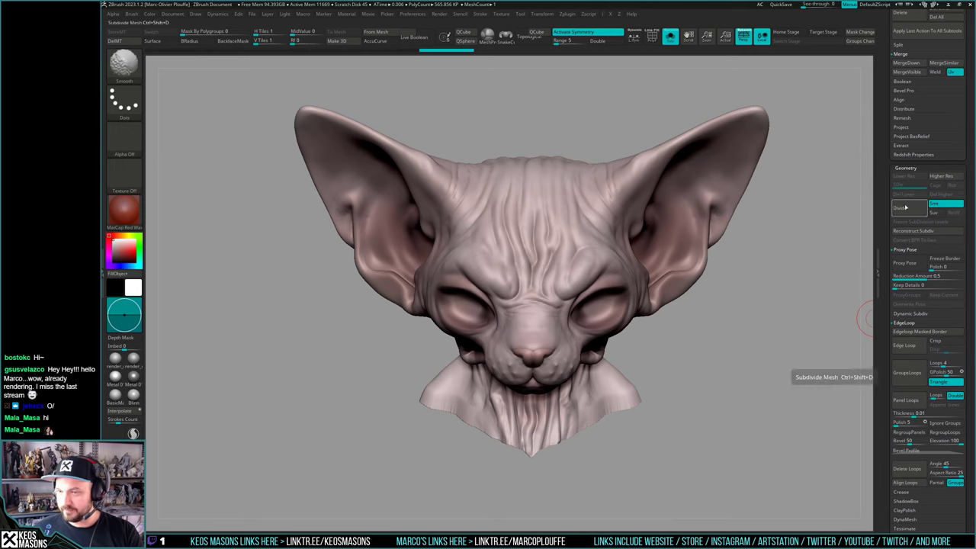
left_click(904, 168, "shift")
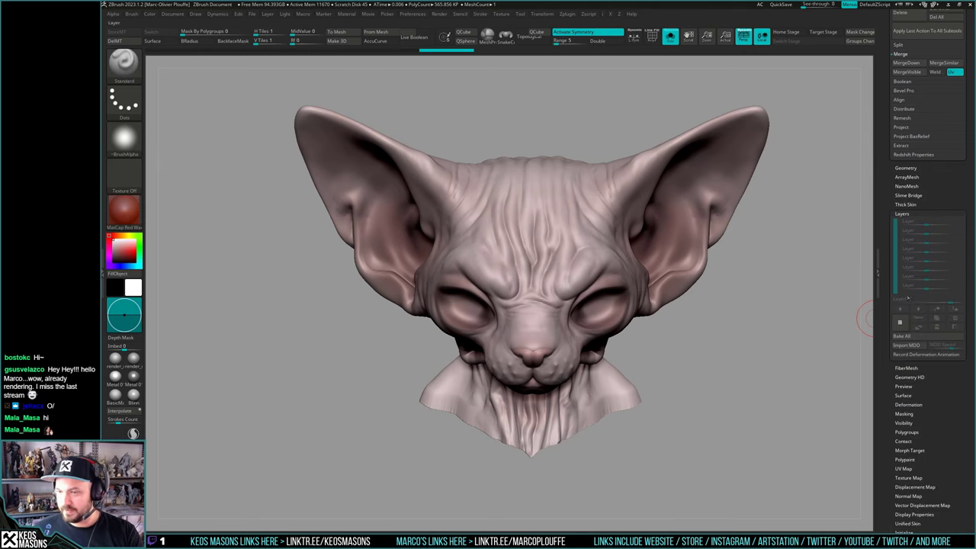
left_click_drag(890, 394, 884, 270)
left_click(905, 268, "shift")
left_click(908, 270)
right_click_drag(645, 268, 595, 232, "ctrl")
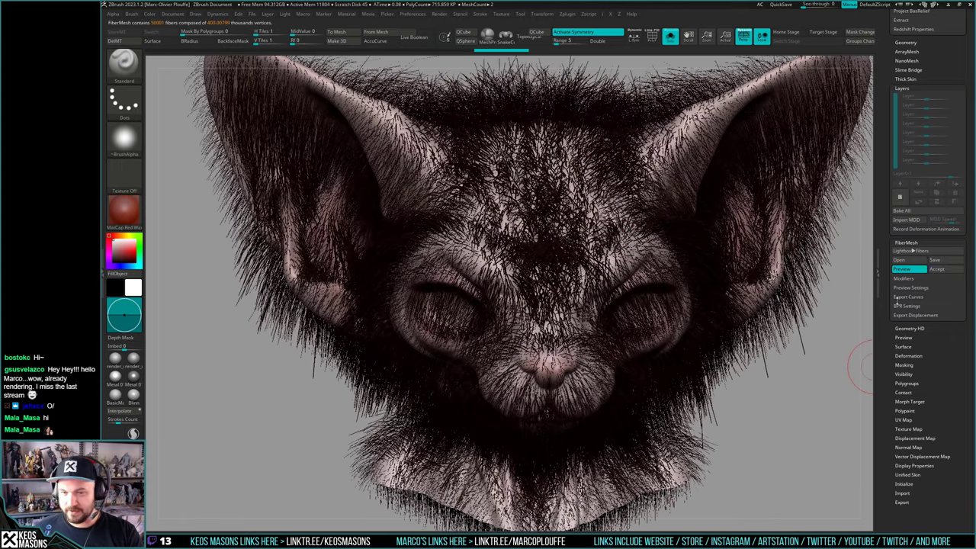
Expand the FiberMesh modifiers along with the preview, curve export, BPR and displacement export settings
left_click(909, 315, "shift")
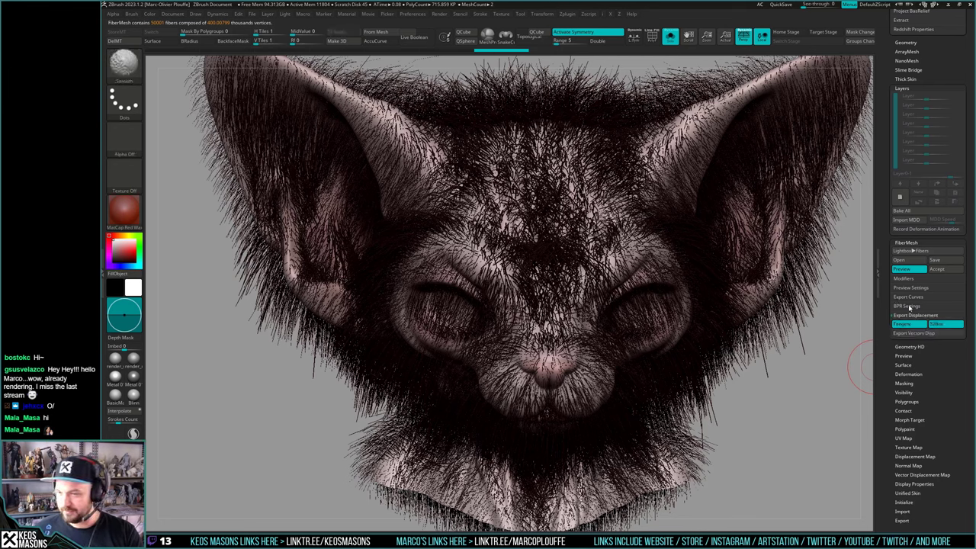
left_click(908, 306, "shift")
left_click(908, 297, "shift")
left_click(911, 288, "shift")
left_click(909, 279, "shift")
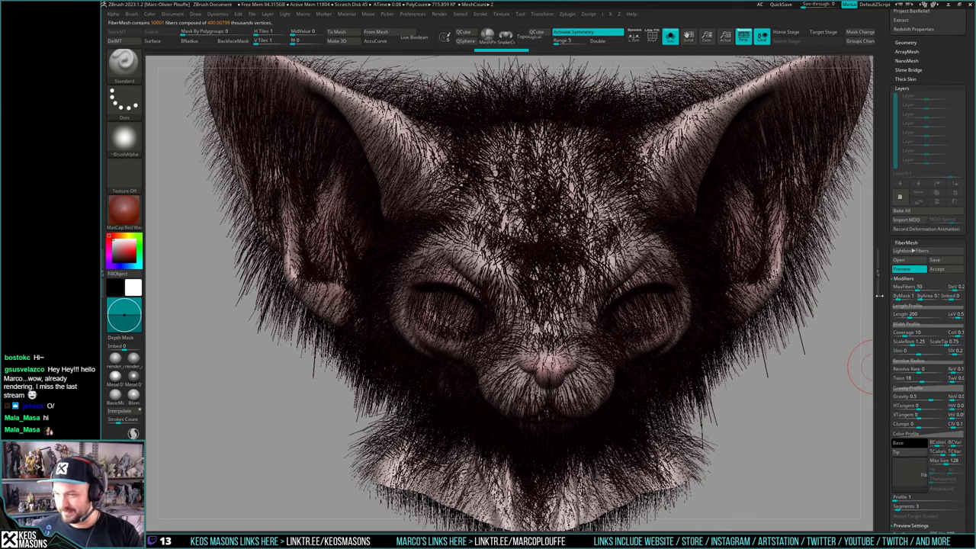
left_click_drag(883, 293, 884, 281)
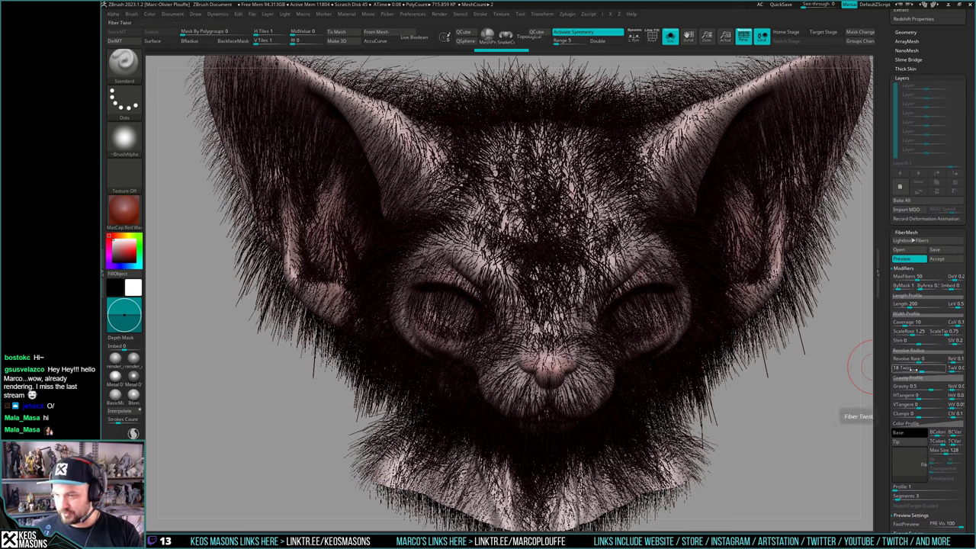
Shorten the fibers to a length of about 15.24 and check the short fur around the head
left_click_drag(910, 305, 903, 305)
left_click(899, 305)
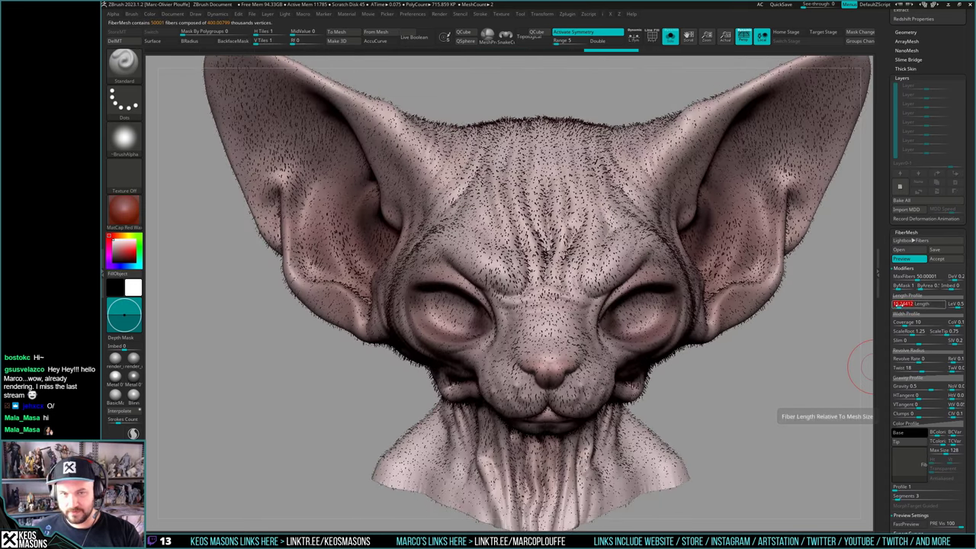
right_click_drag(596, 314, 507, 293, "alt")
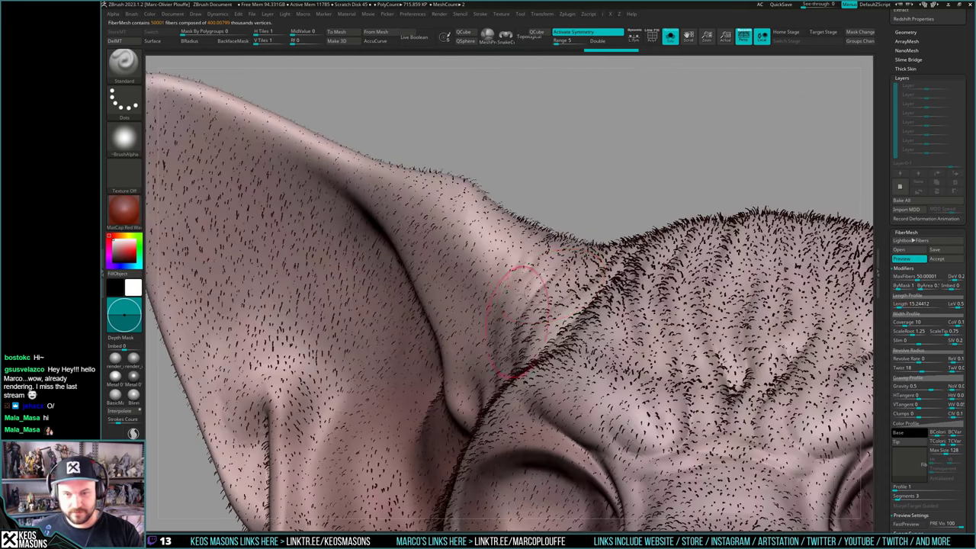
right_click_drag(528, 262, 559, 299)
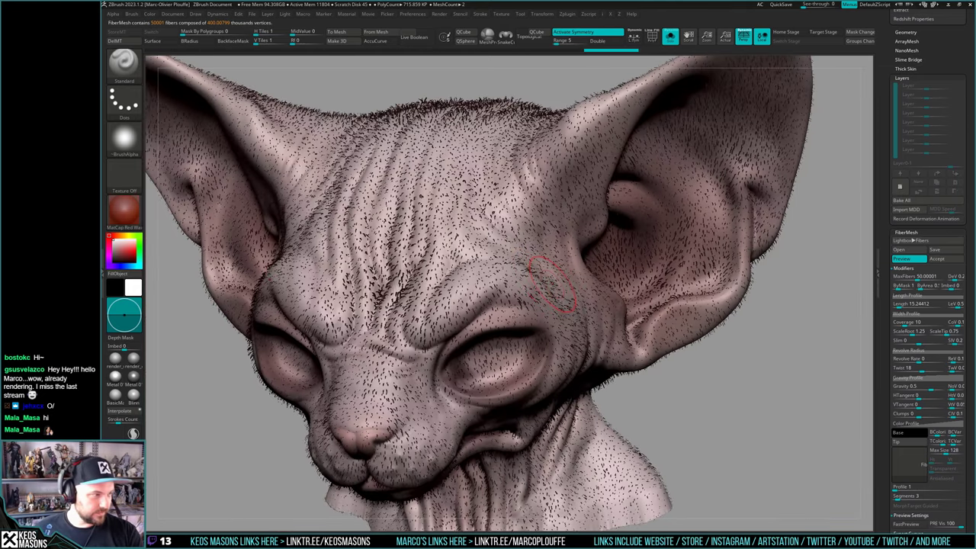
right_click_drag(534, 261, 587, 240)
right_click_drag(457, 270, 526, 252)
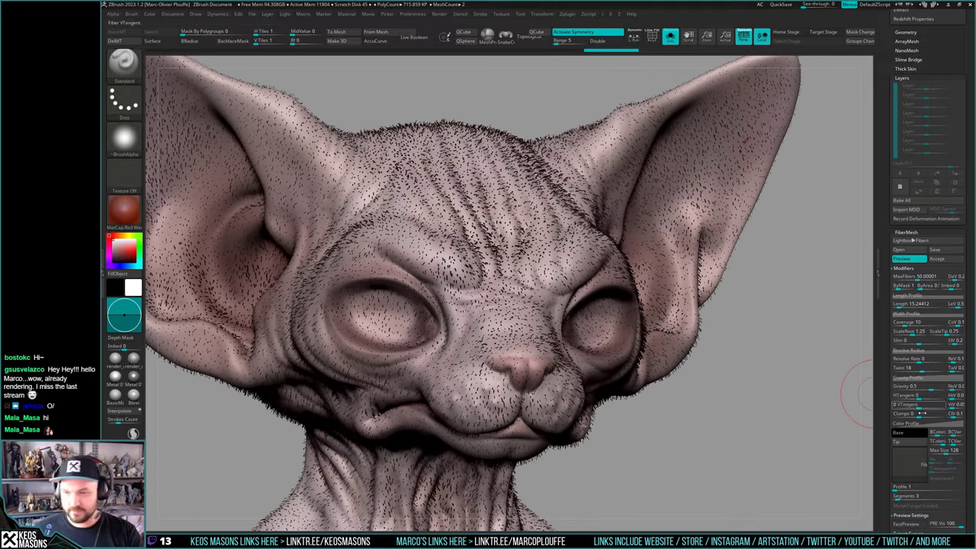
Set the fiber base color to gray and the tip color to white
left_click(903, 432)
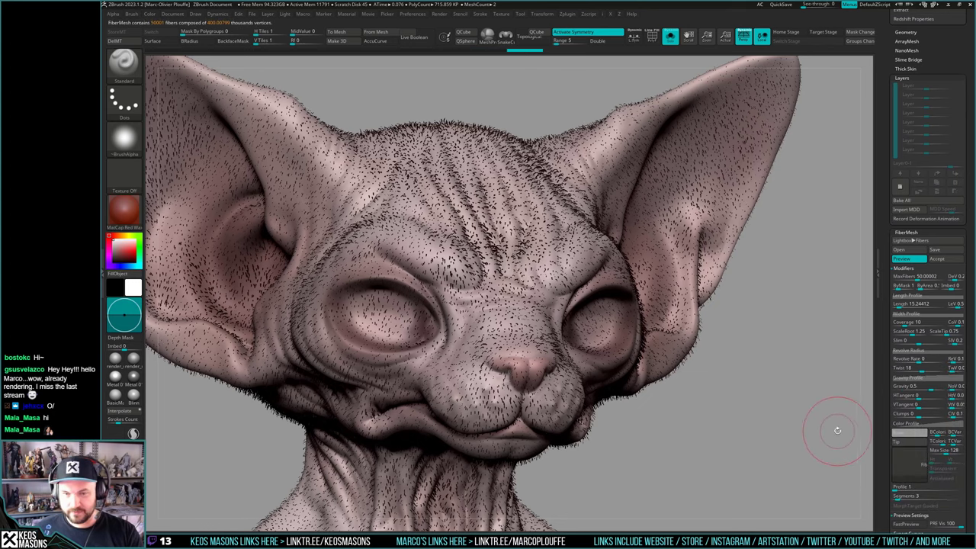
left_click(908, 461)
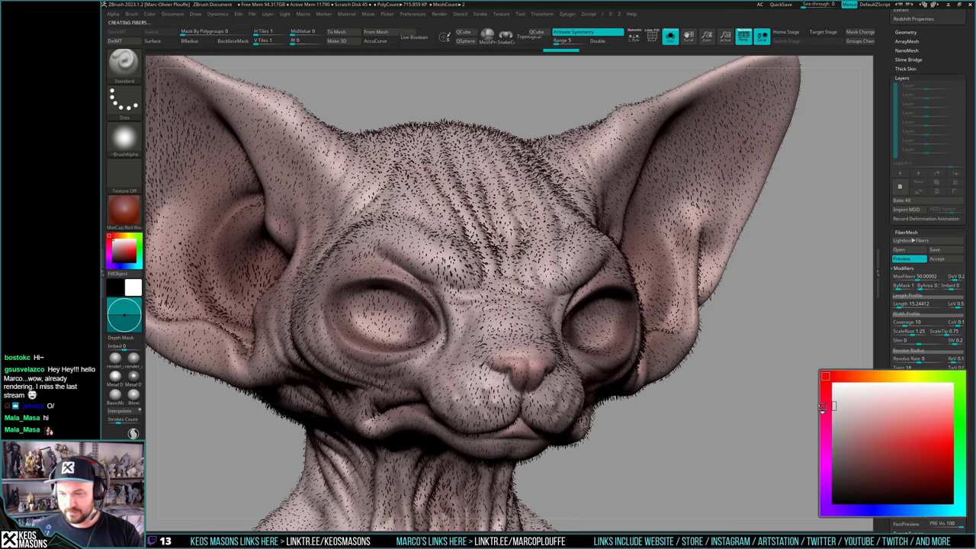
left_click_drag(854, 404, 810, 393)
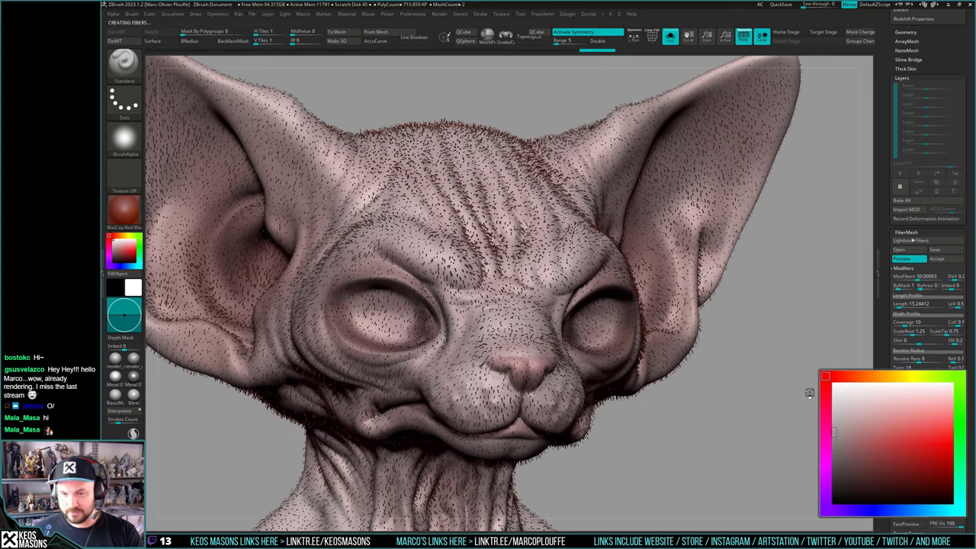
left_click(905, 440)
left_click_drag(859, 413, 826, 375)
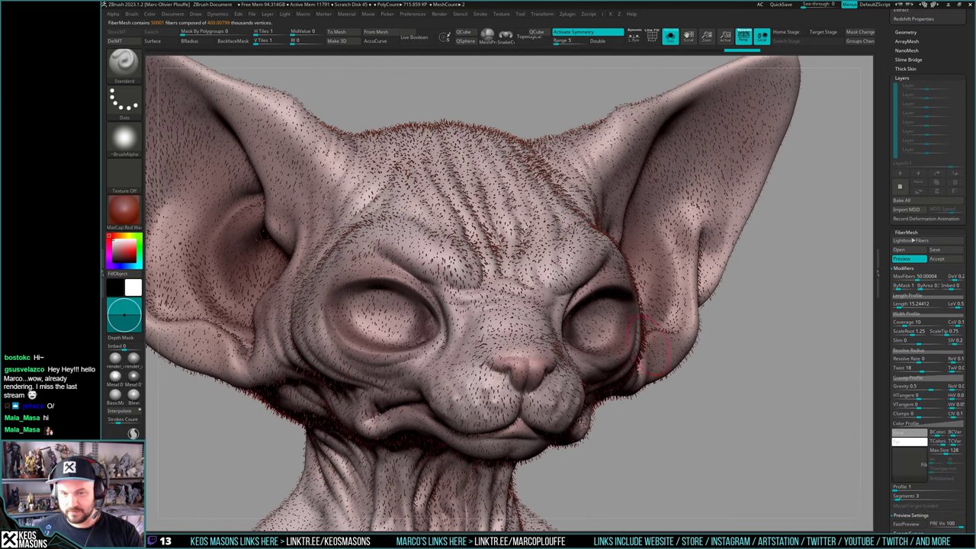
Switch the head and its fibers to the render_mat2 material
mouse_move(656, 346)
right_mouse_down()
mouse_move(648, 383)
mouse_move(610, 340)
right_mouse_up()
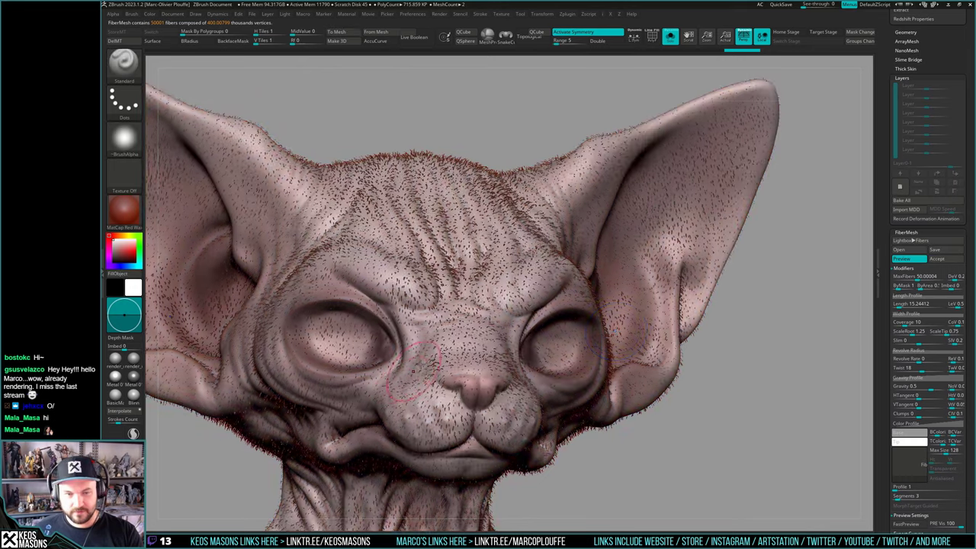
right_click_drag(414, 370, 505, 331, "alt")
left_click(115, 359)
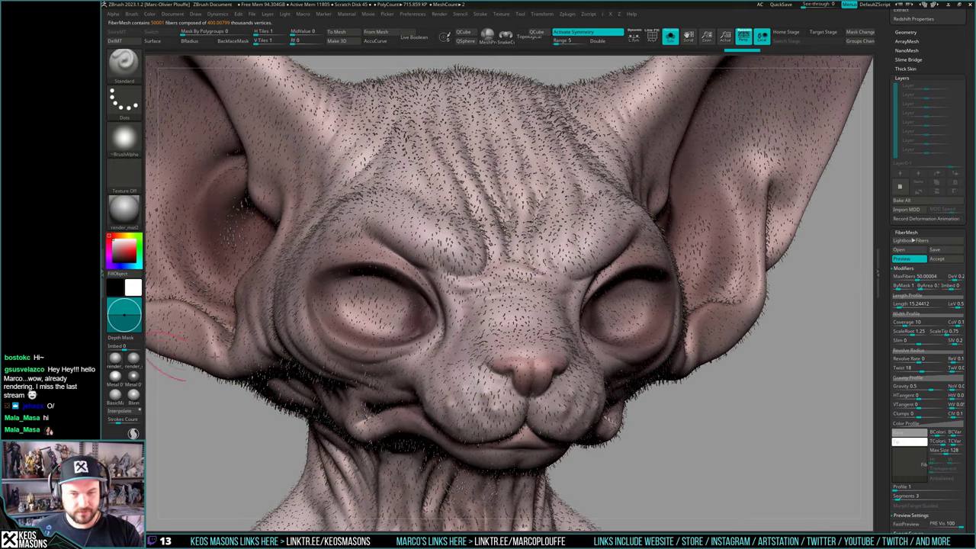
mouse_move(577, 345)
right_mouse_down("ctrl")
mouse_move(565, 297)
mouse_move(740, 290)
right_mouse_up("ctrl")
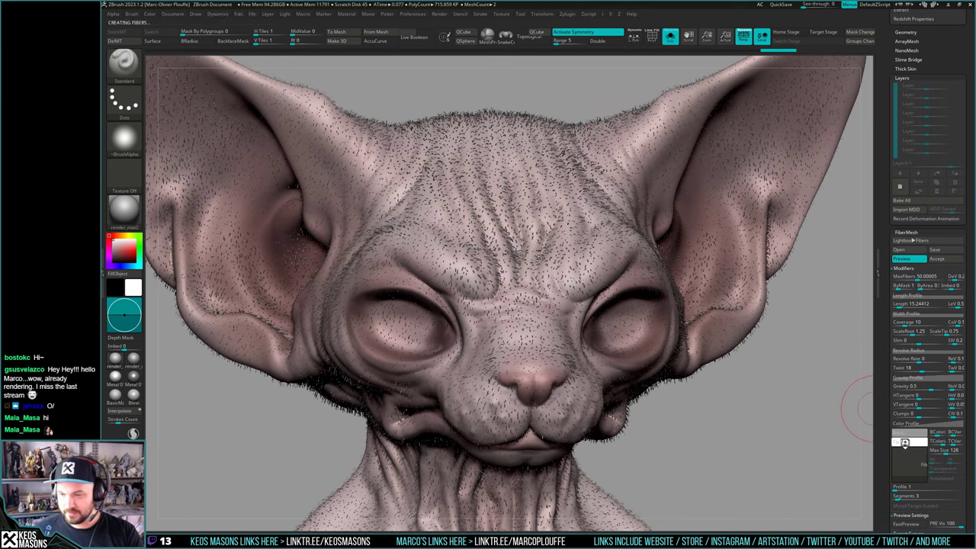
Change the fiber tip color to a slightly warm off-white
left_click(907, 444)
left_click(847, 395)
left_click(855, 374)
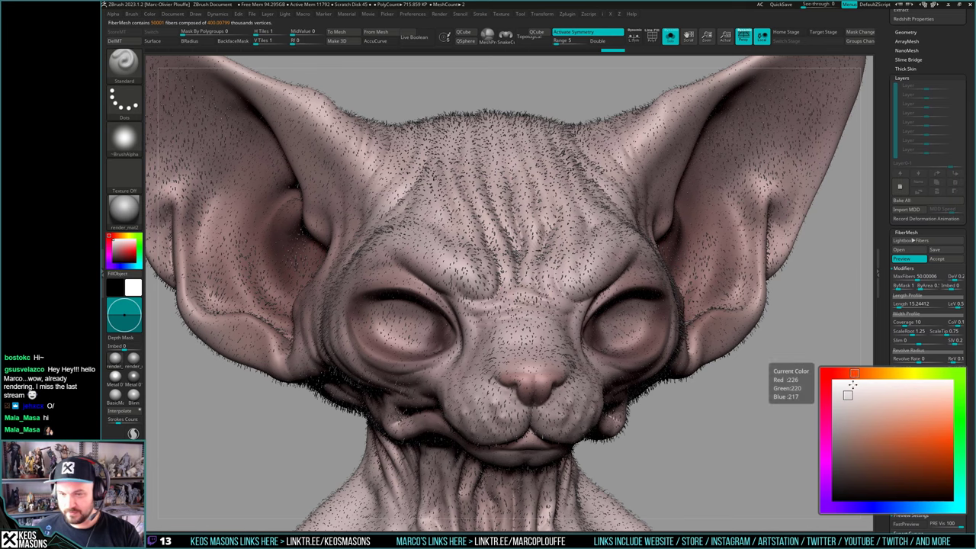
mouse_move(849, 403)
left_mouse_down()
mouse_move(849, 424)
mouse_move(847, 395)
left_mouse_up()
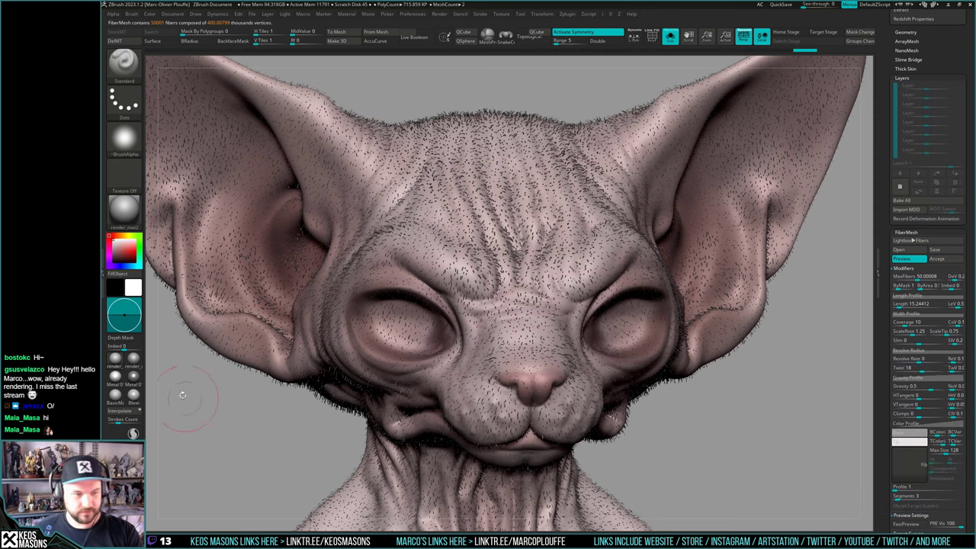
Switch the head and its fibers to the render_mat3 material and set the fiber tip color to a lighter warm off-white
left_click(124, 208)
left_click(281, 351)
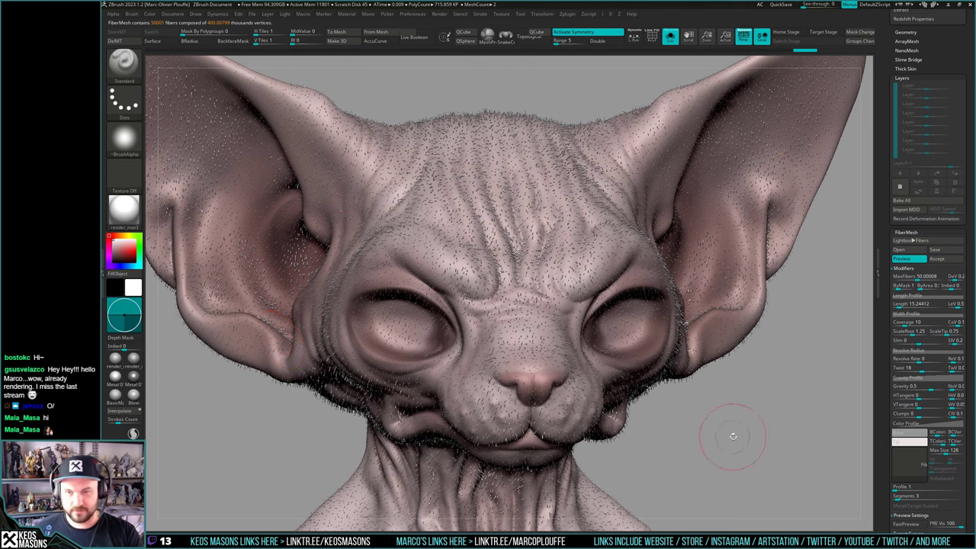
left_click(905, 443)
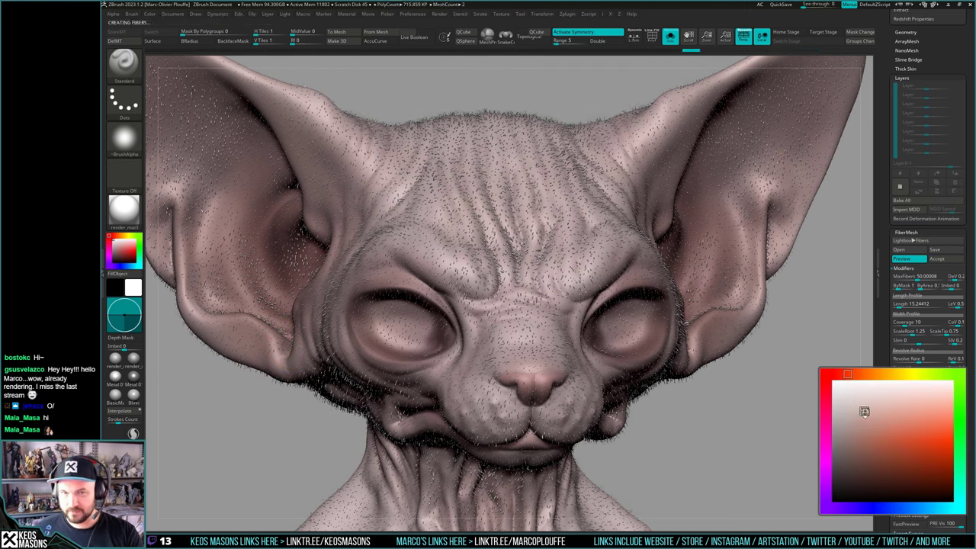
left_click_drag(863, 411, 848, 399)
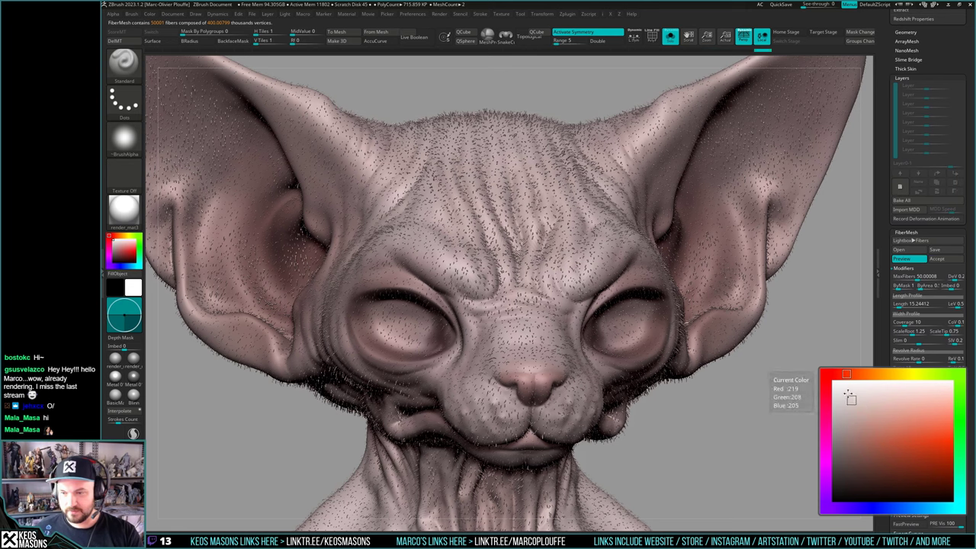
left_click(857, 374)
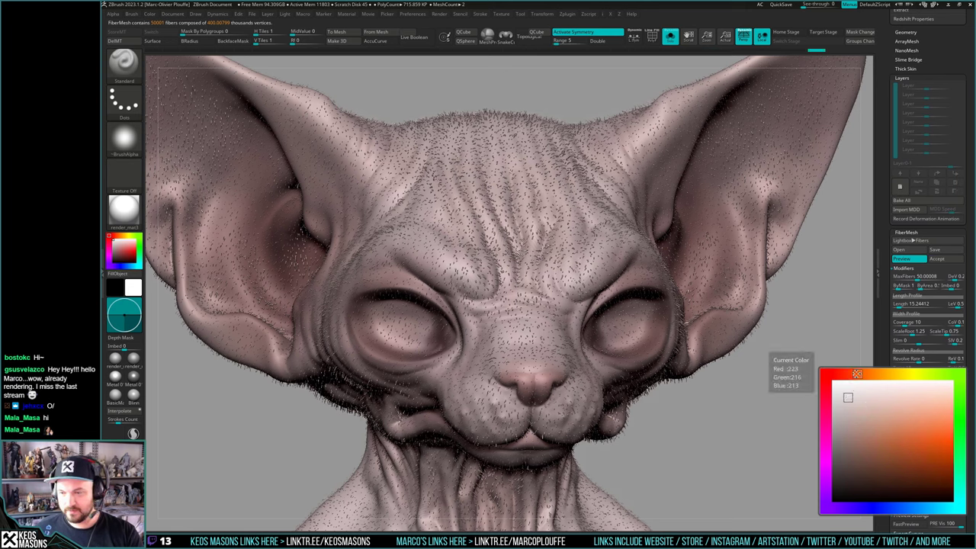
left_click(857, 427)
Set the fiber base color to a light warm brown and refine the off-white tip color
left_click(908, 434)
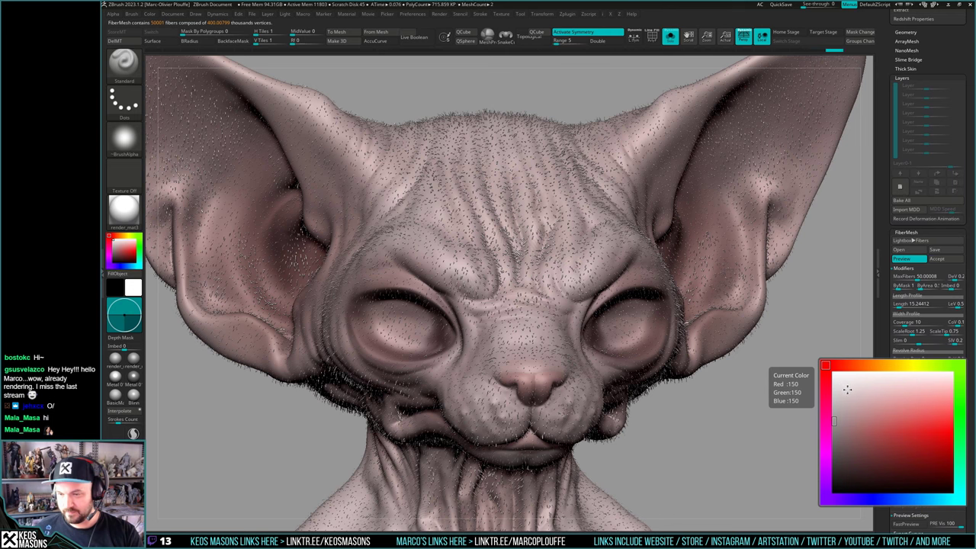
left_click(859, 367)
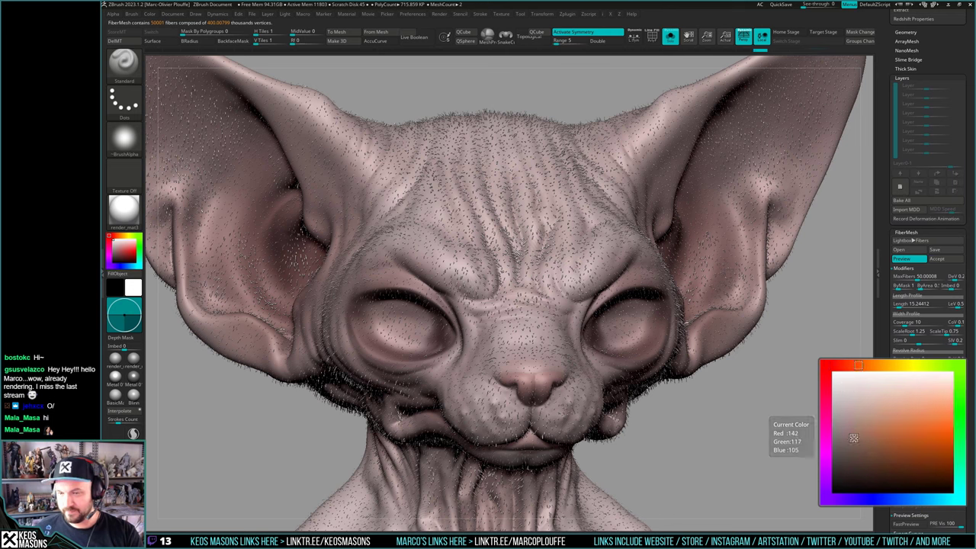
left_click_drag(850, 435, 861, 446)
left_click(867, 427)
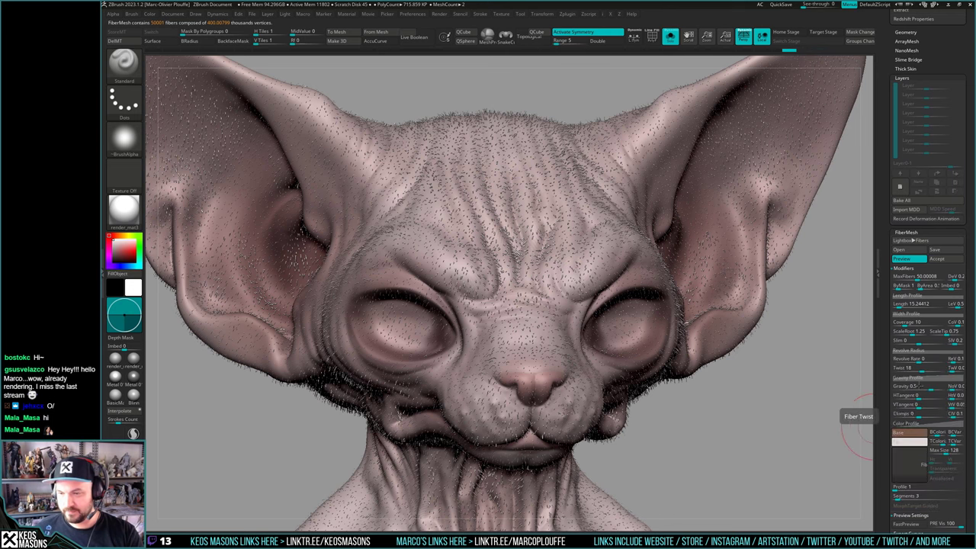
left_click(903, 440)
left_click_drag(847, 406, 847, 392)
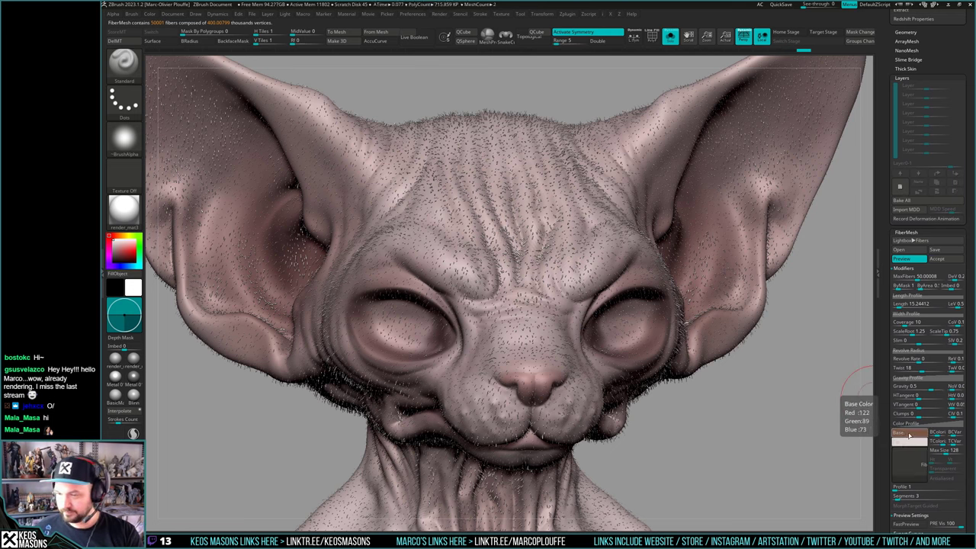
left_click(903, 432)
left_click(858, 424)
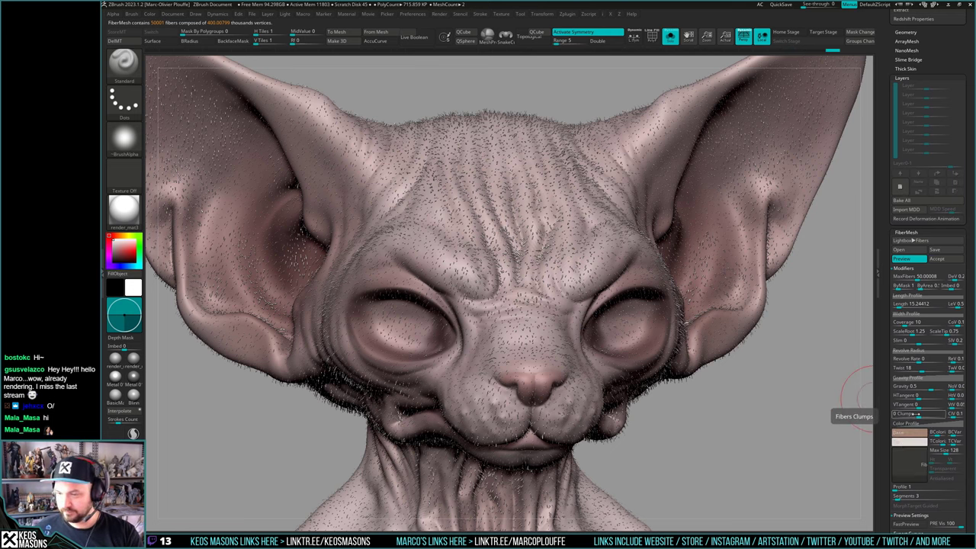
Set the fiber Twist to 0 and reduce the Coverage to about 9.07
right_click_drag(610, 155, 500, 261)
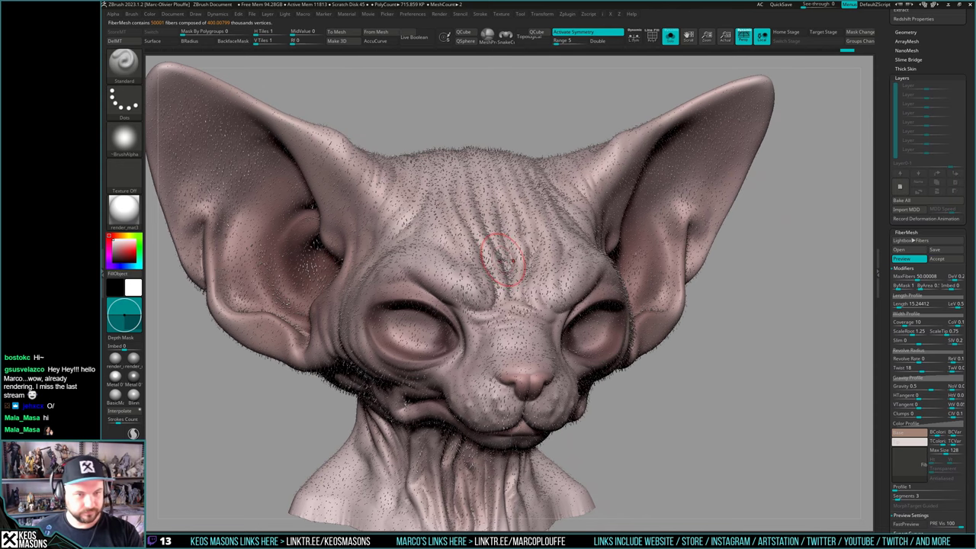
right_click_drag(503, 260, 448, 257)
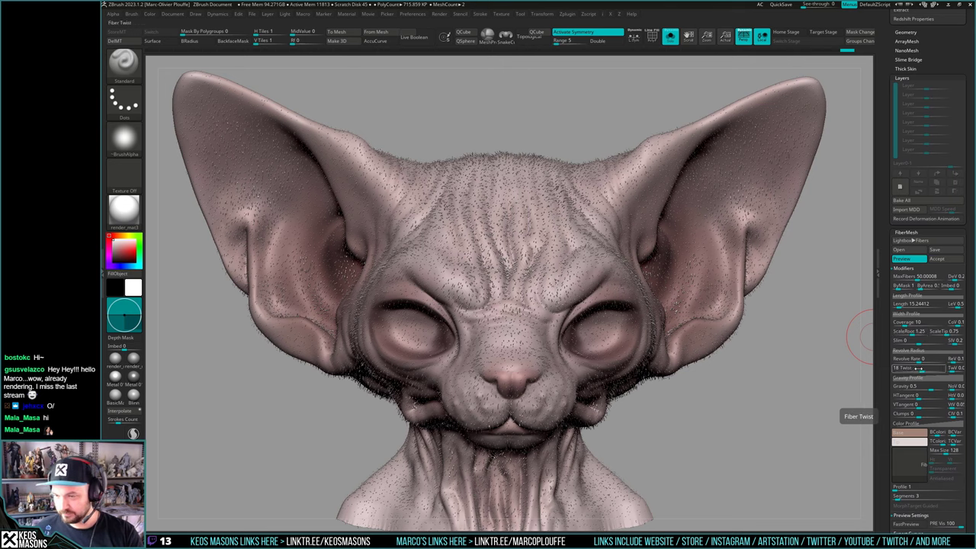
left_click_drag(920, 369, 911, 369)
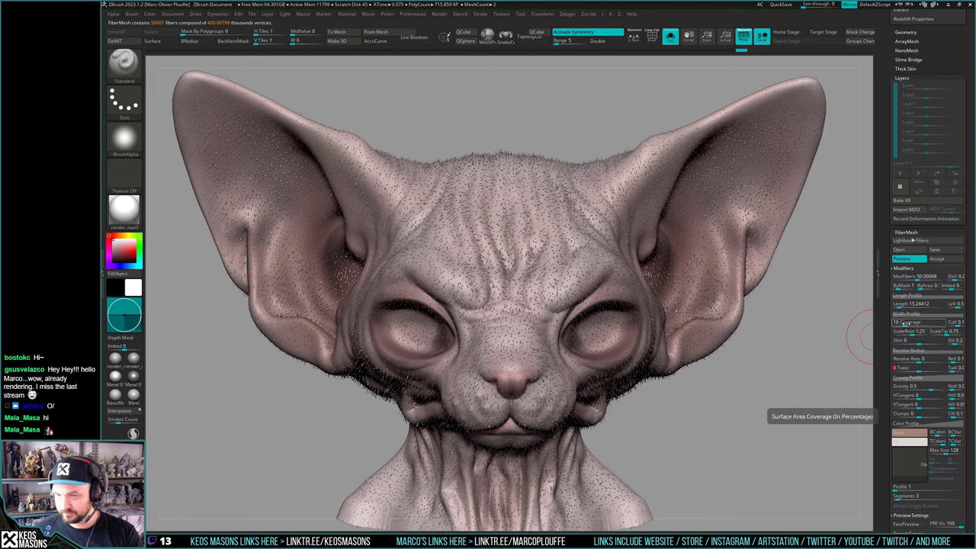
left_click_drag(905, 323, 904, 323)
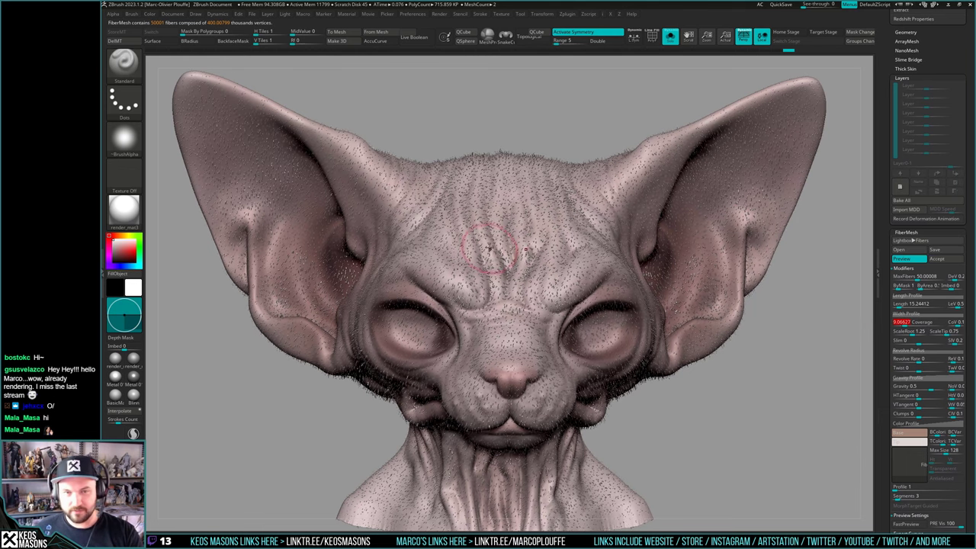
Inspect the fibers on the forehead up close and set the fiber Profile to 3 sides
right_click_drag(492, 246, 514, 343, "ctrl")
right_click_drag(522, 255, 526, 175)
left_click_drag(882, 414, 882, 338)
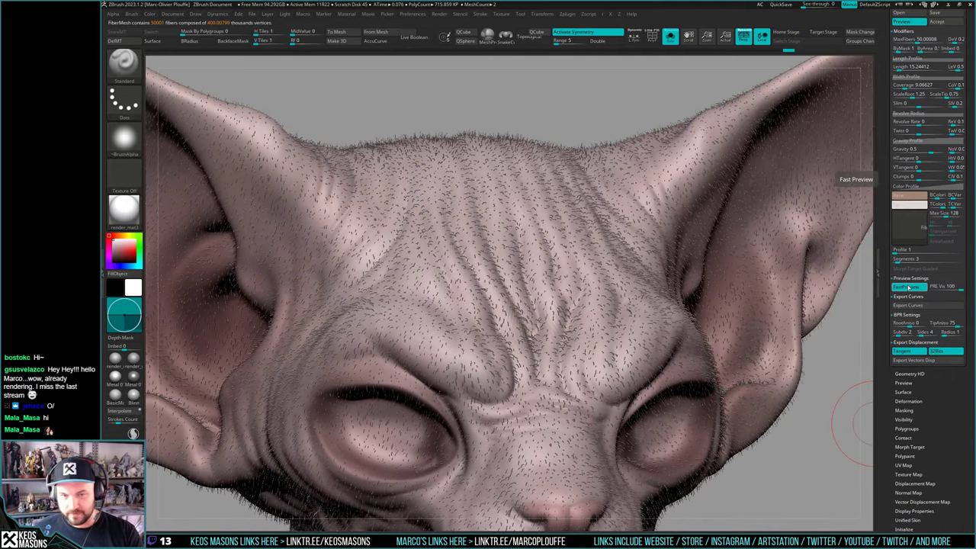
scroll(499, 275, "up", 5, "ctrl")
right_click_drag(499, 274, 432, 241)
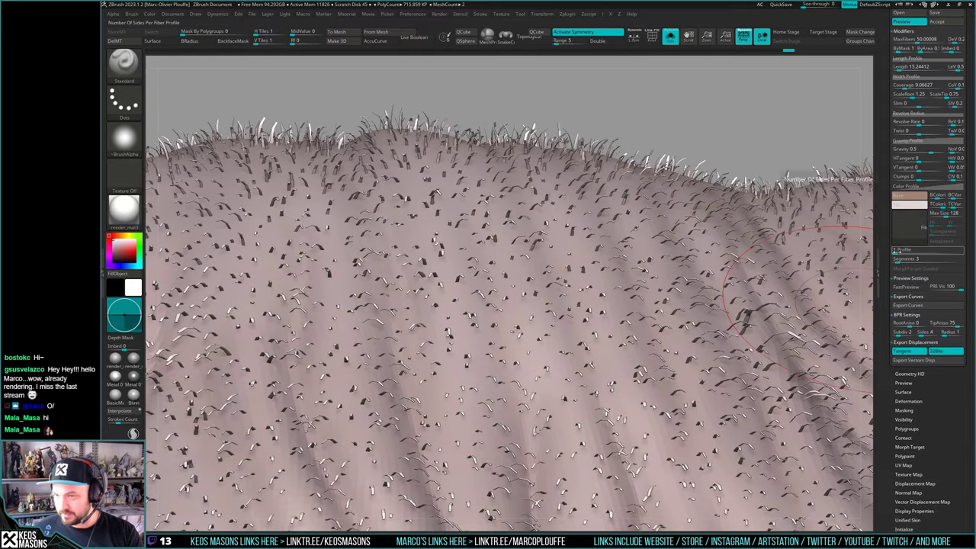
left_click(901, 252)
left_click(902, 252)
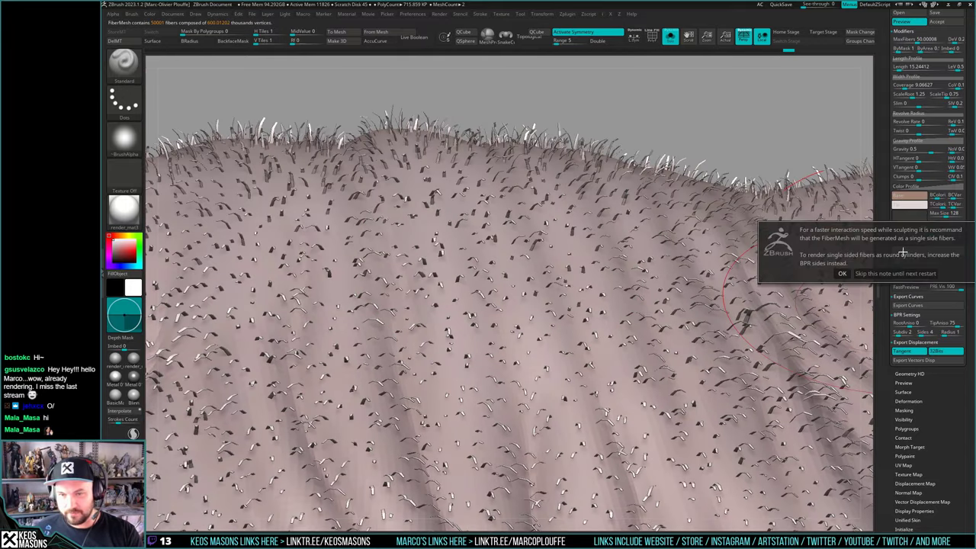
left_click(843, 274)
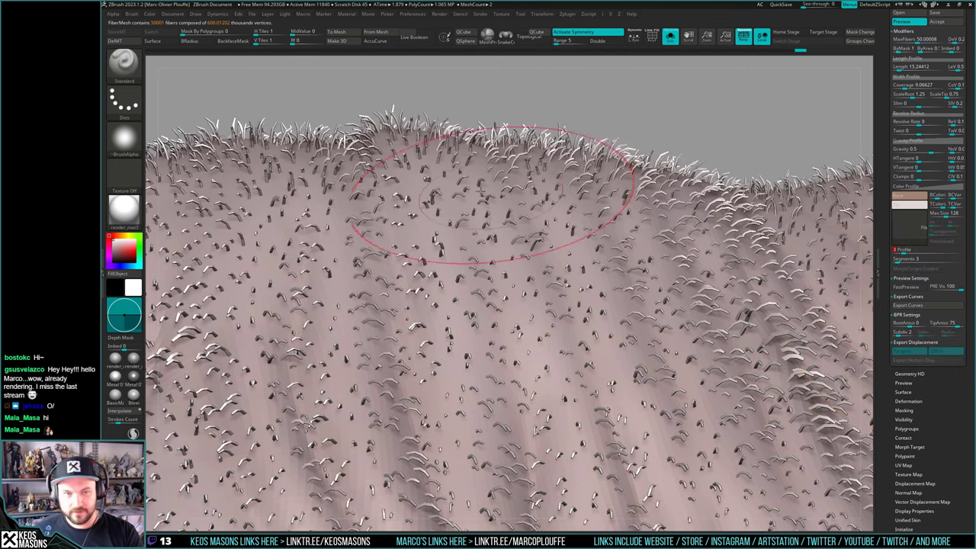
Reduce the fiber Segments to 1 and check the straight hairs on the head
right_click_drag(566, 201, 464, 169)
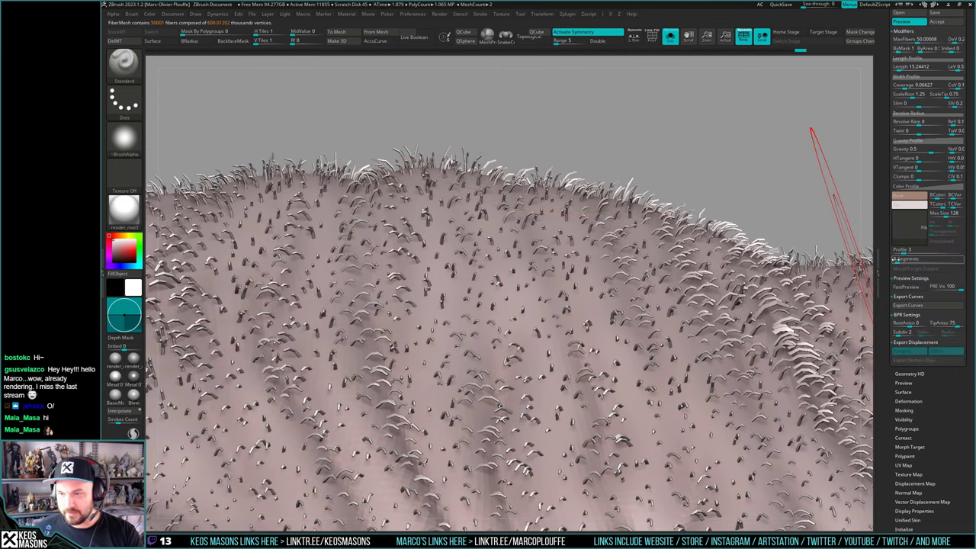
left_click(894, 259)
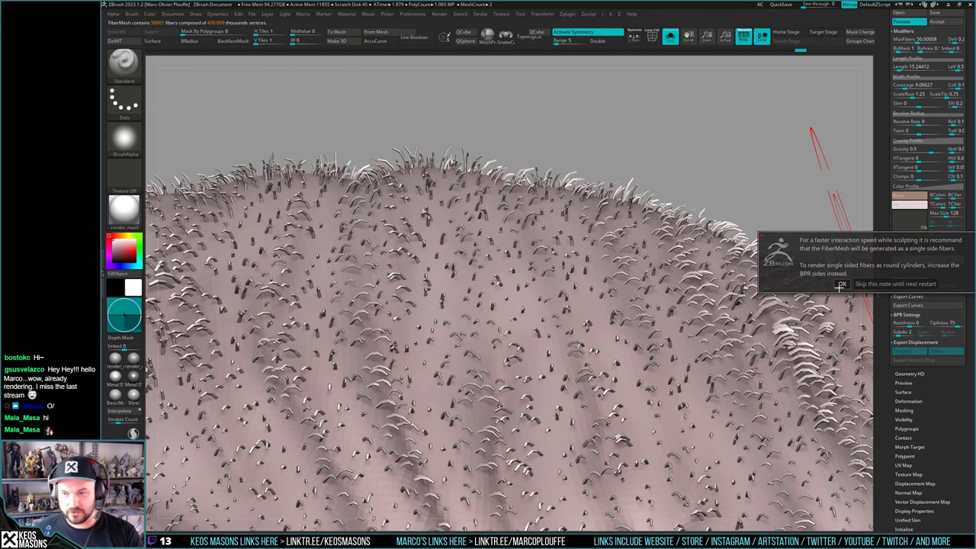
left_click(841, 284)
right_click_drag(496, 274, 499, 231, "ctrl")
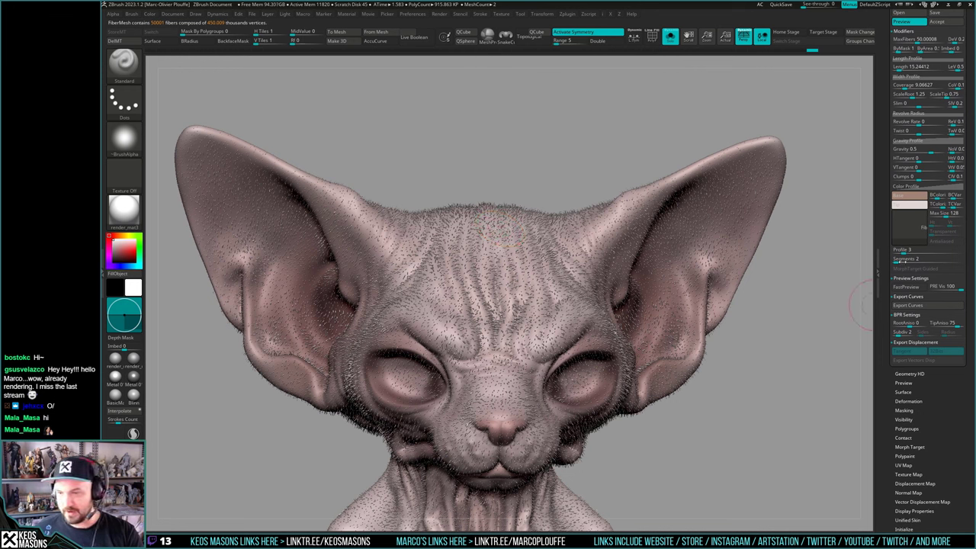
left_click(895, 259)
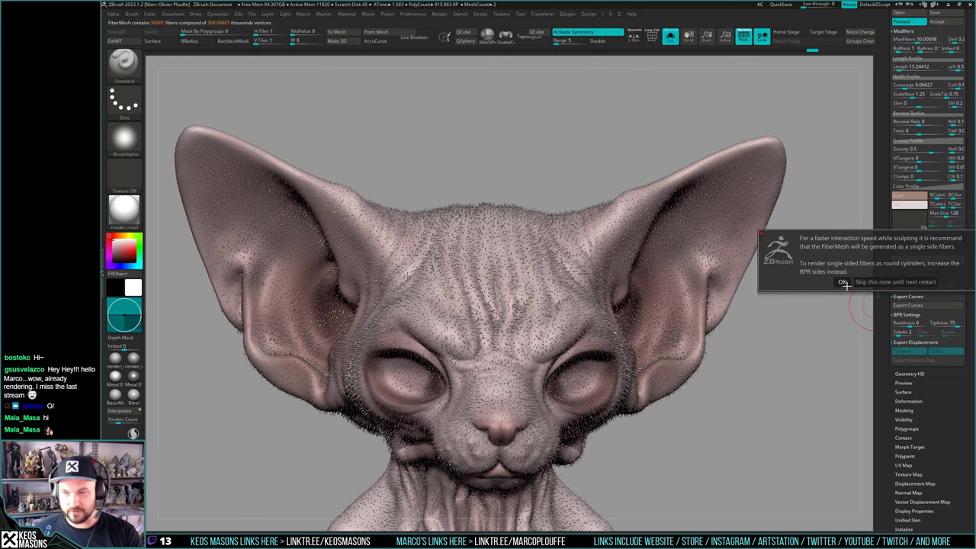
left_click(846, 285)
mouse_move(496, 251)
right_mouse_down("ctrl")
mouse_move(475, 268)
mouse_move(488, 266)
right_mouse_up("ctrl")
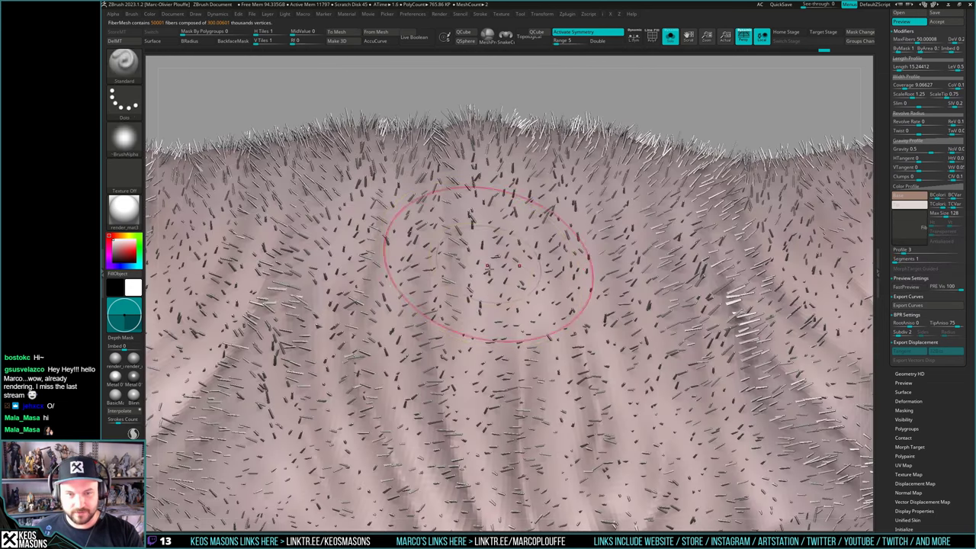
scroll(488, 267, "down", 6)
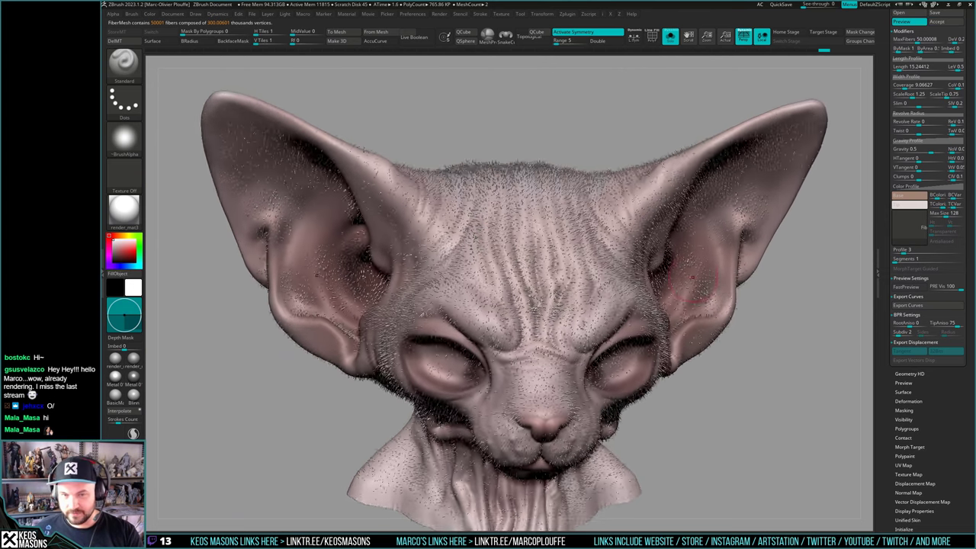
Thin the fibers by lowering the Coverage to about 2.59
scroll(831, 281, "up", 3)
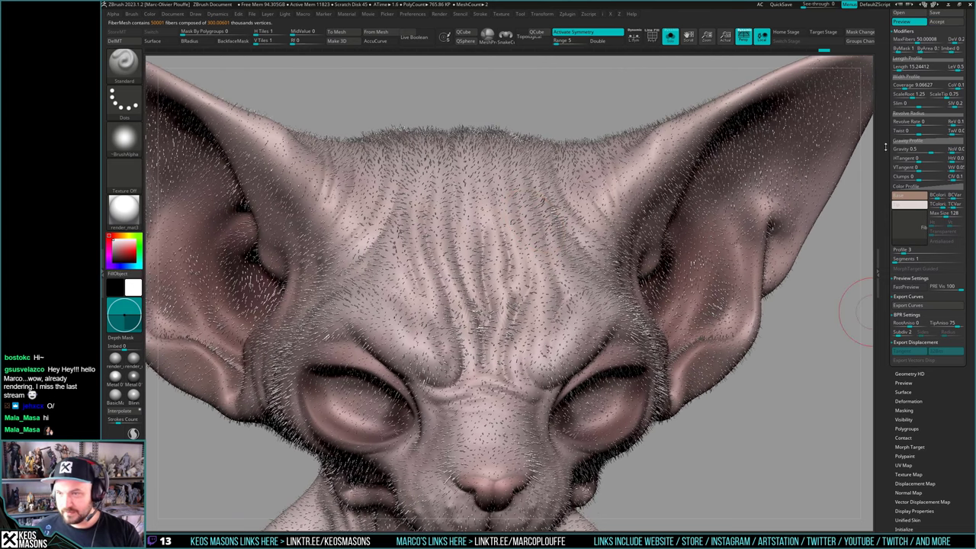
scroll(908, 153, "up", 3)
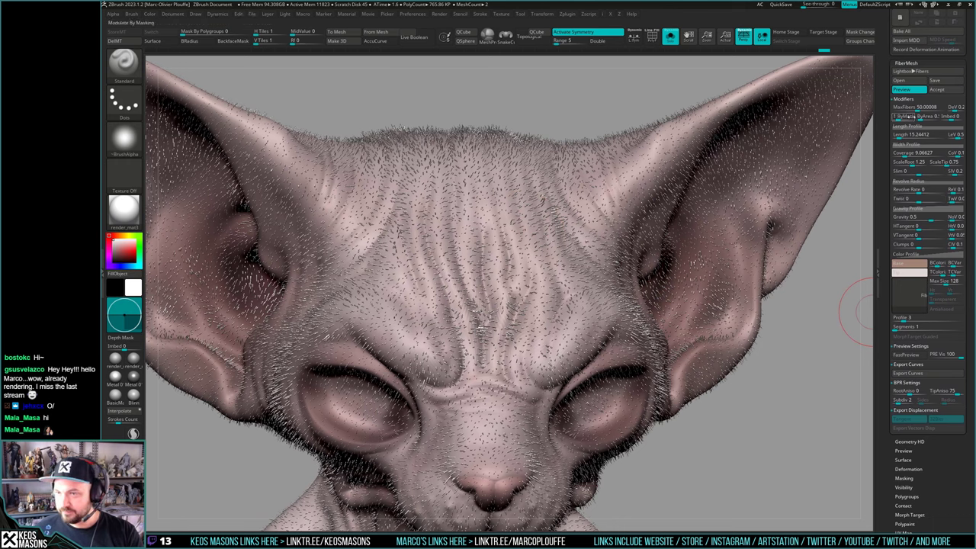
left_click(915, 107)
key("Return")
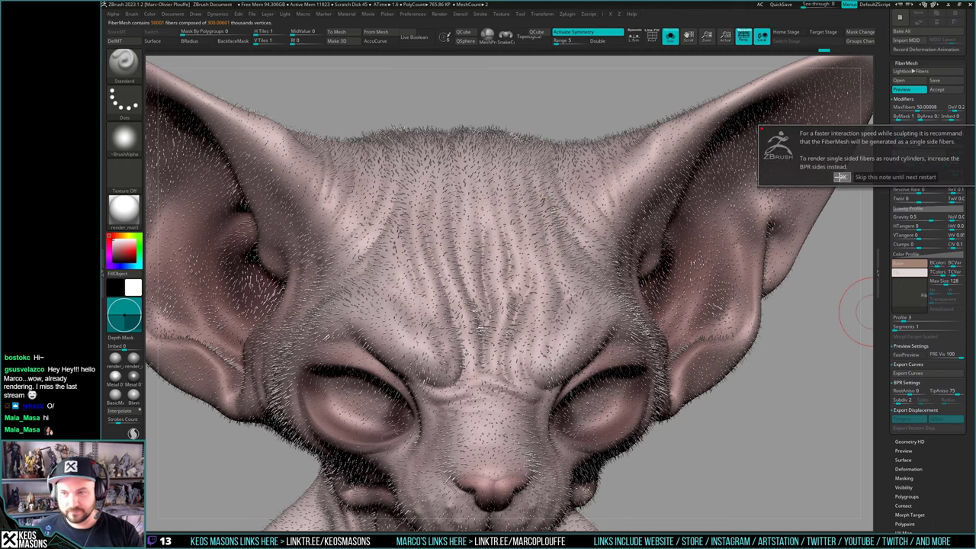
left_click(841, 177)
key("Return")
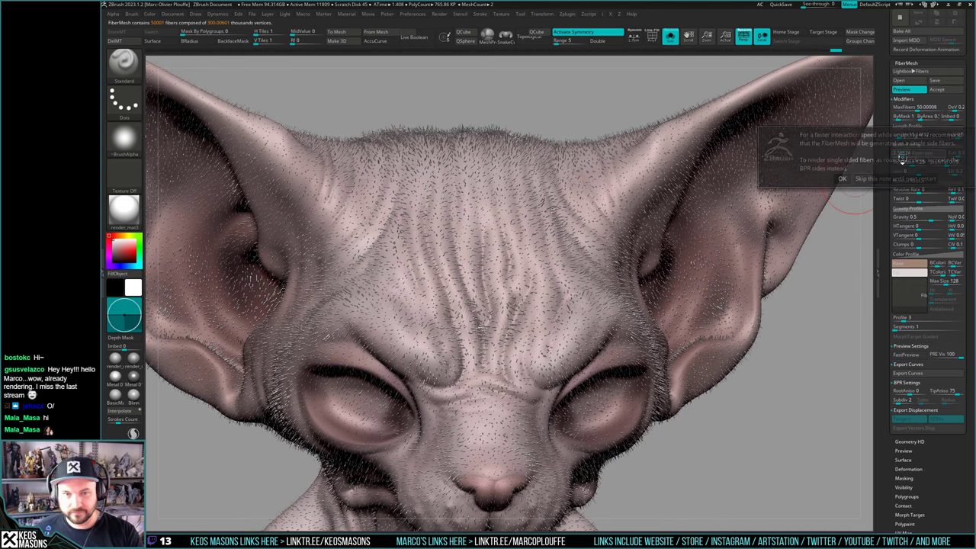
left_click(842, 178)
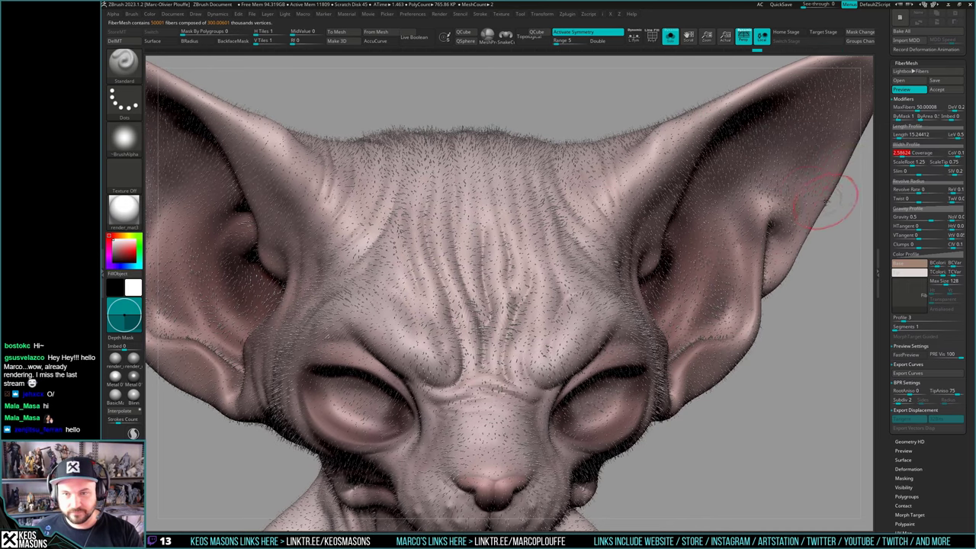
Raise MaxFibers to about 118.97 and shorten the fiber Length to about 8.06
mouse_move(498, 234)
right_mouse_down("ctrl")
mouse_move(473, 162)
mouse_move(476, 213)
right_mouse_up("ctrl")
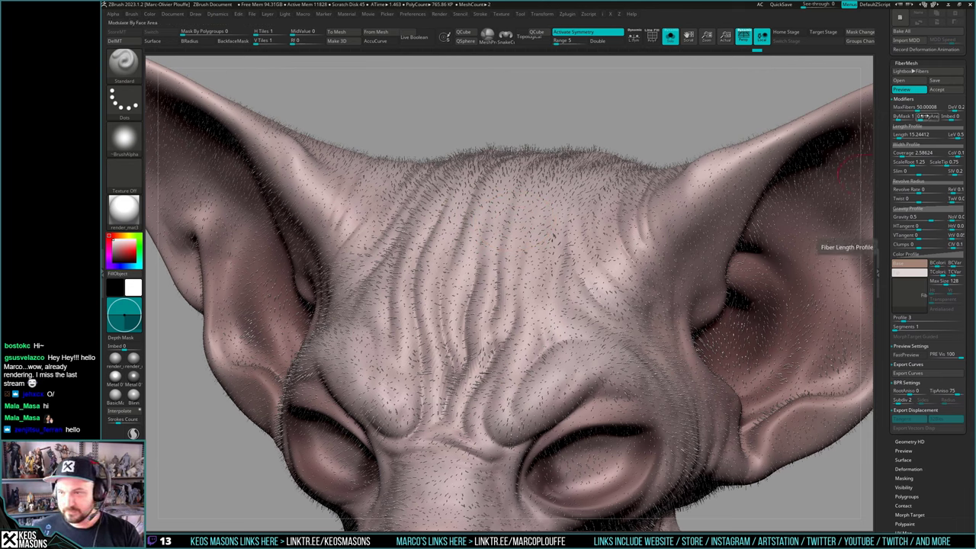
left_click(918, 108)
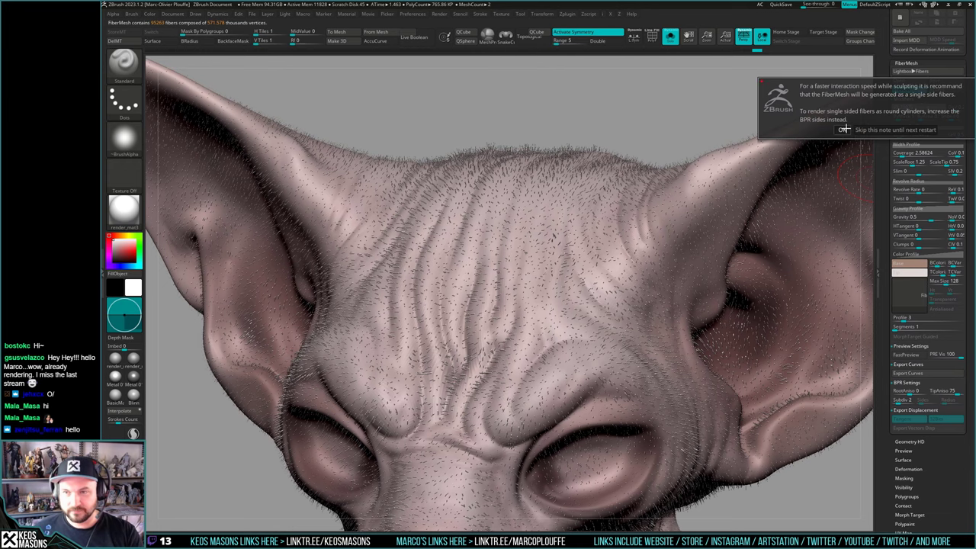
left_click(863, 130)
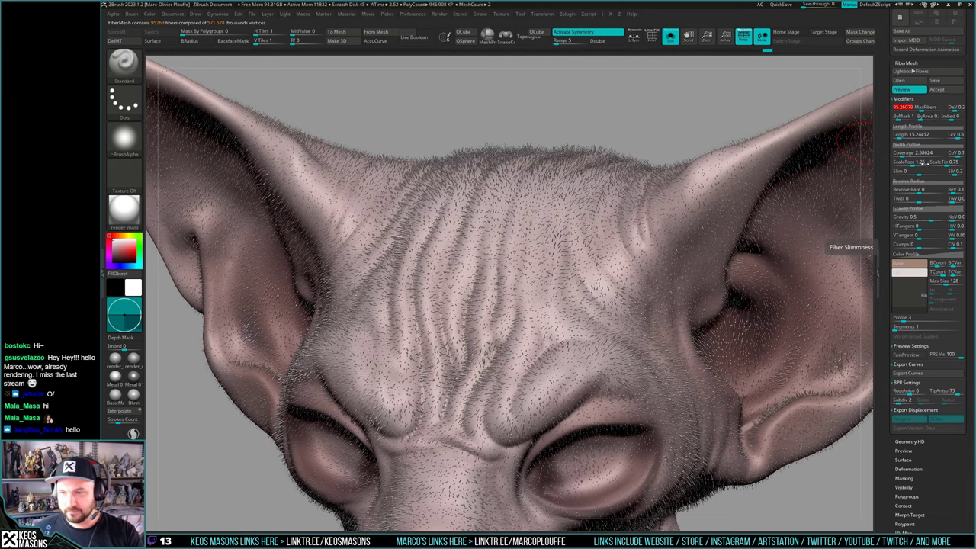
left_click(923, 109)
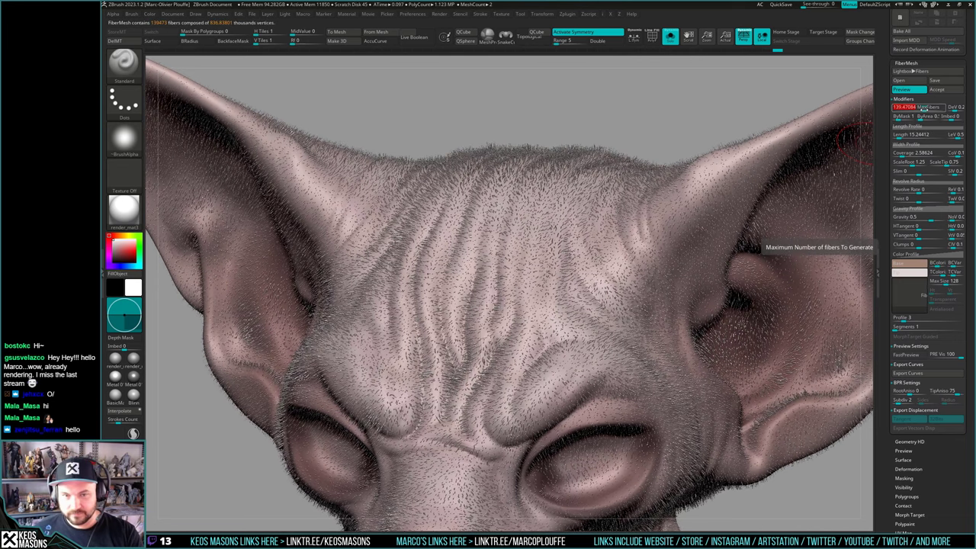
left_click(923, 109)
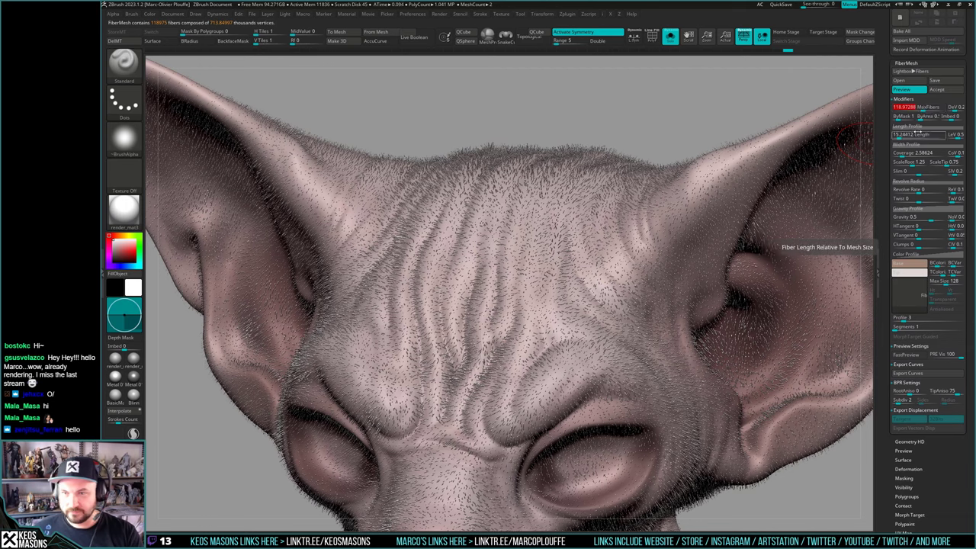
left_click(900, 135)
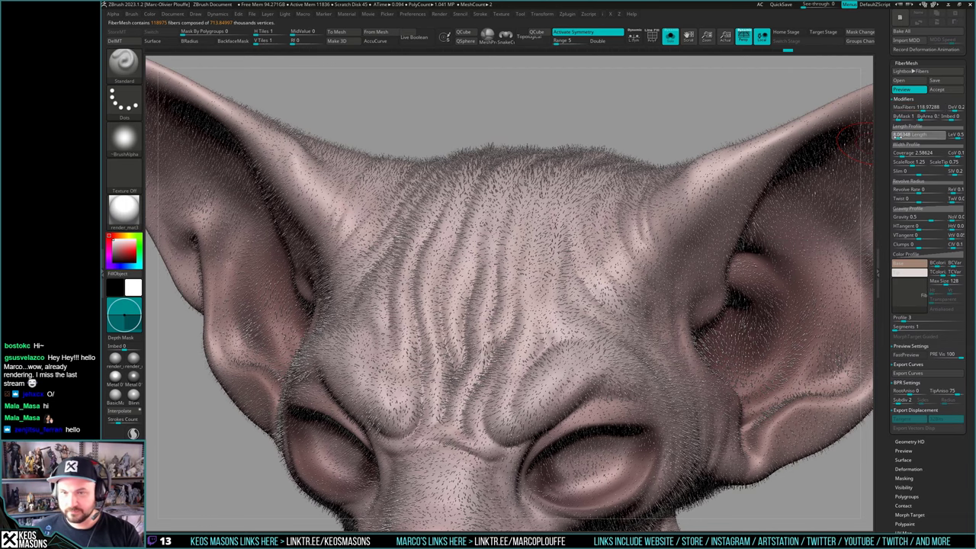
key("f")
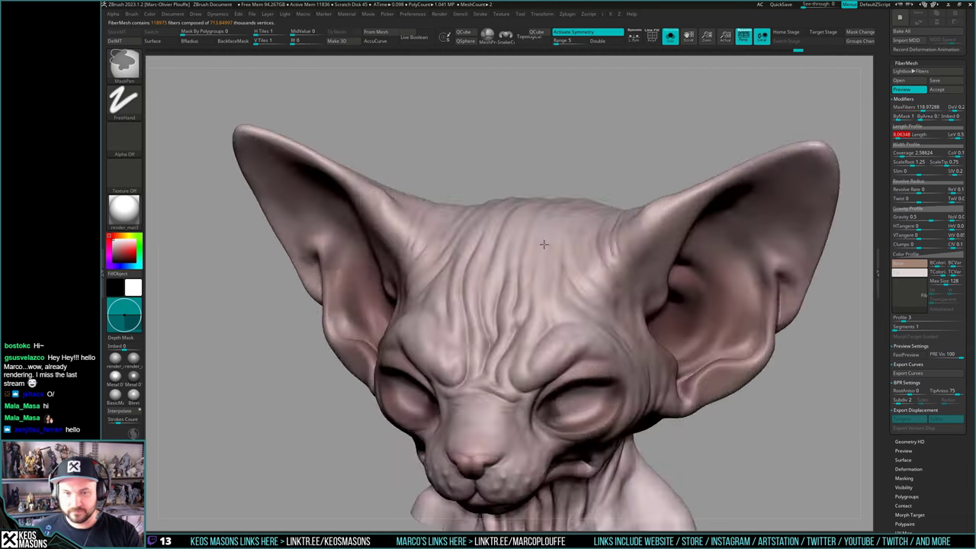
Lower MaxFibers to about 89.93 to thin out the hair on the head
scroll(534, 258, "up", 3)
scroll(516, 259, "up", 4)
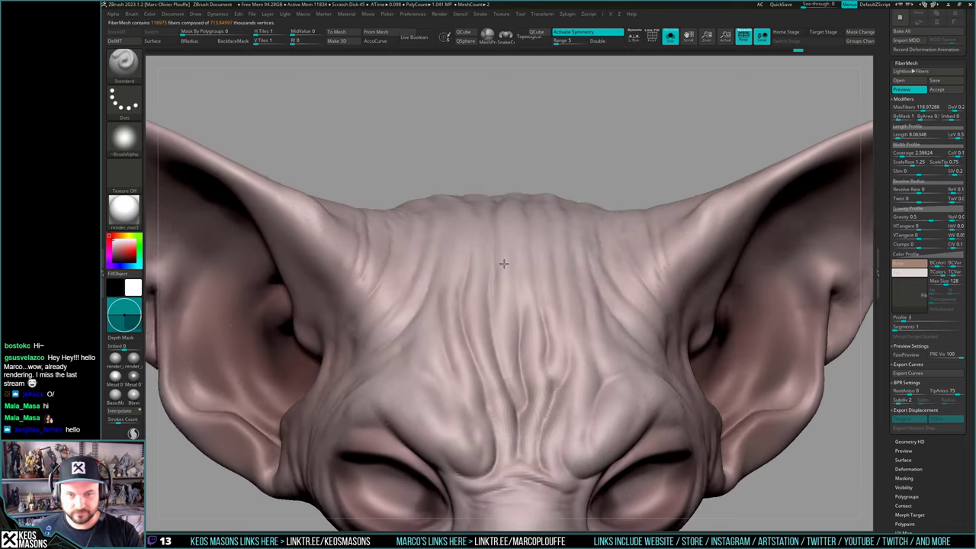
mouse_move(602, 302)
right_mouse_down("ctrl")
mouse_move(605, 213)
mouse_move(607, 245)
right_mouse_up("ctrl")
left_click(921, 108)
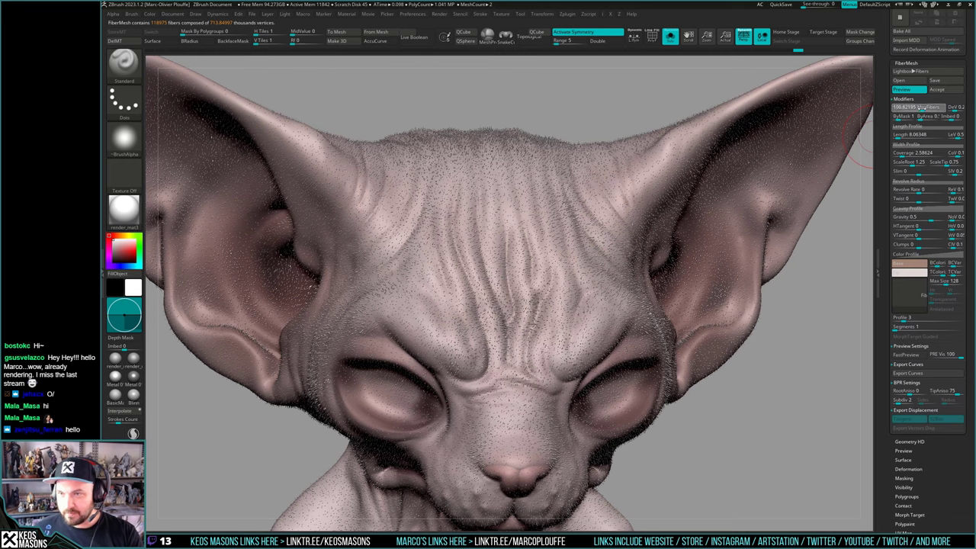
left_click(921, 109)
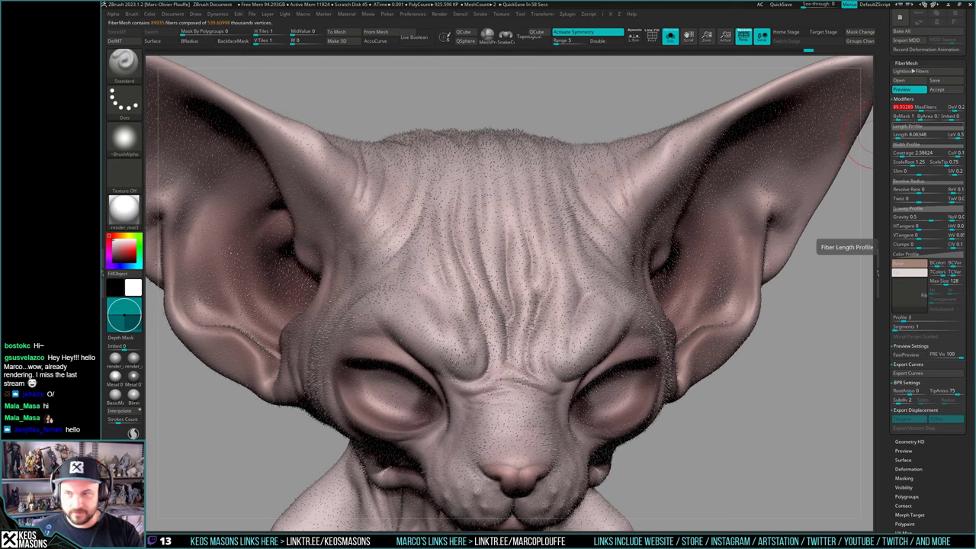
Try a longer fiber Length, restore it to about 8.06, and set the Coverage to 3.175
left_click(906, 135)
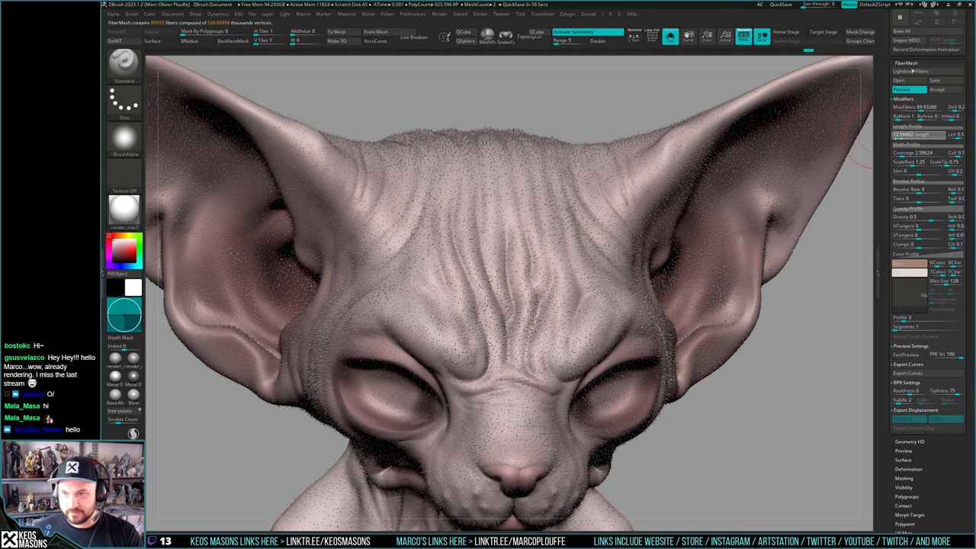
key("Return")
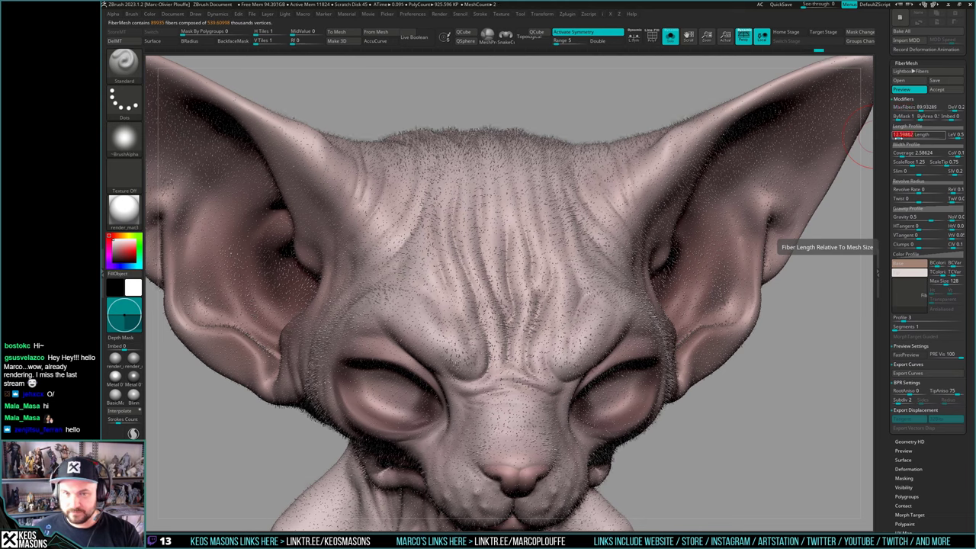
left_click_drag(898, 139, 901, 155)
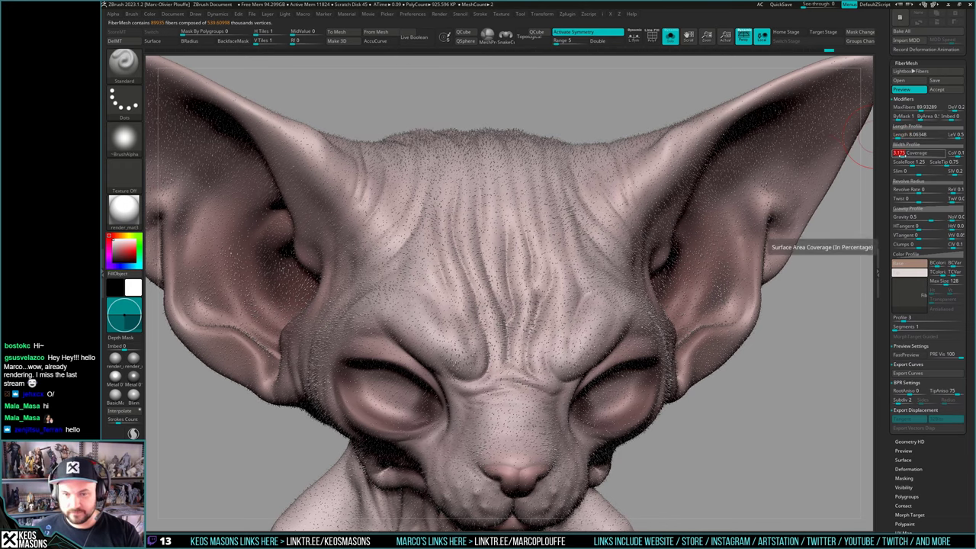
Inspect the hair on the ear and crown and raise MaxFibers to about 188.29
mouse_move(569, 256)
right_mouse_down("ctrl")
mouse_move(553, 201)
mouse_move(533, 227)
mouse_move(542, 268)
mouse_move(529, 277)
mouse_move(539, 257)
mouse_move(556, 268)
right_mouse_up("ctrl")
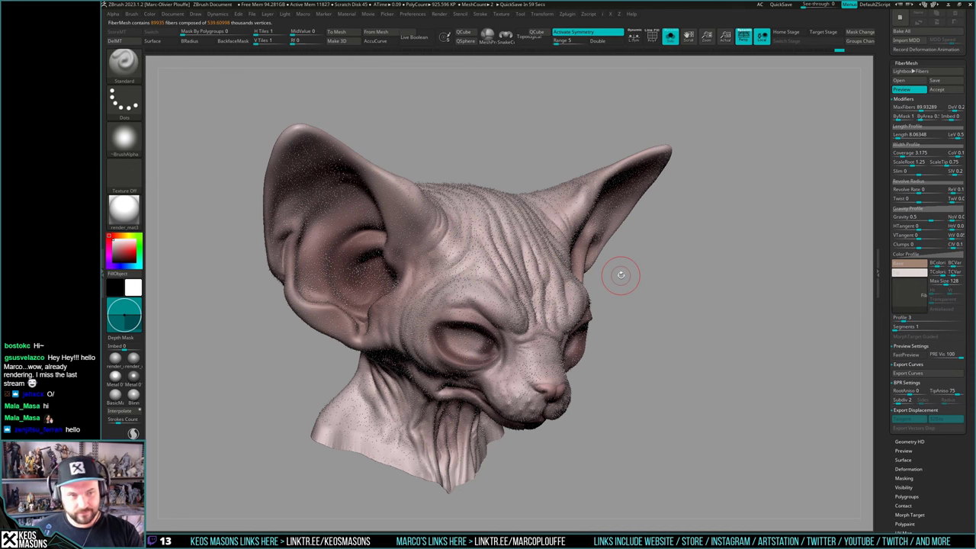
right_click_drag(611, 267, 582, 374, "ctrl")
right_click_drag(328, 228, 629, 252, "ctrl")
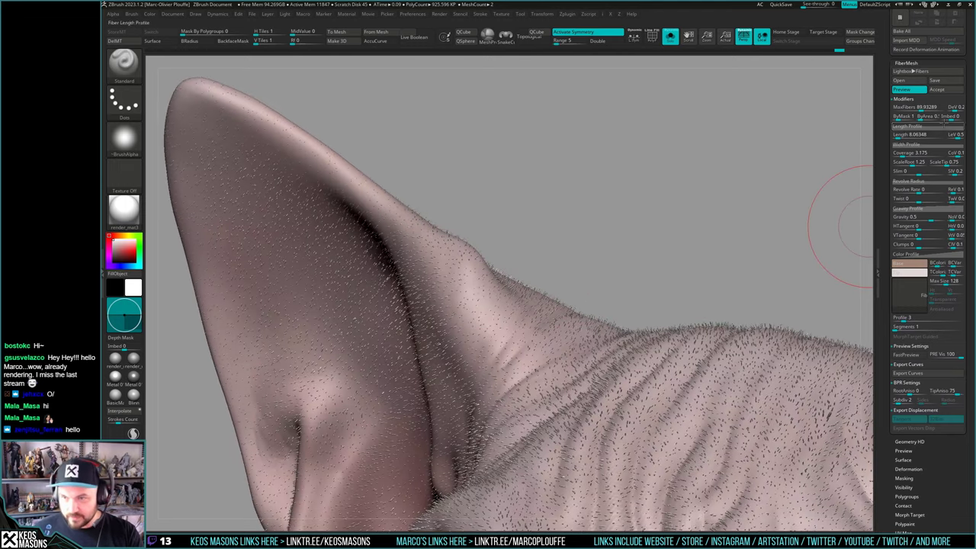
left_click_drag(912, 108, 926, 108)
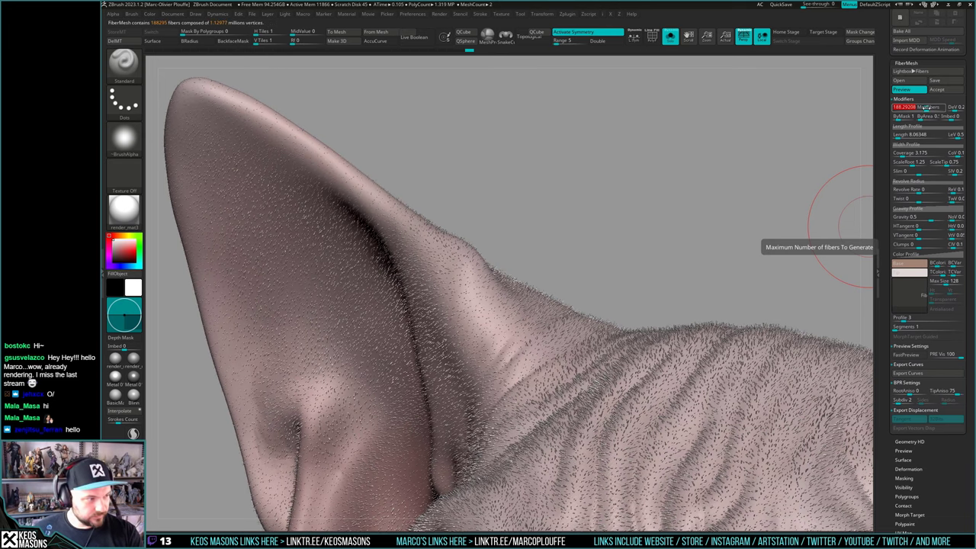
right_click_drag(580, 248, 600, 183)
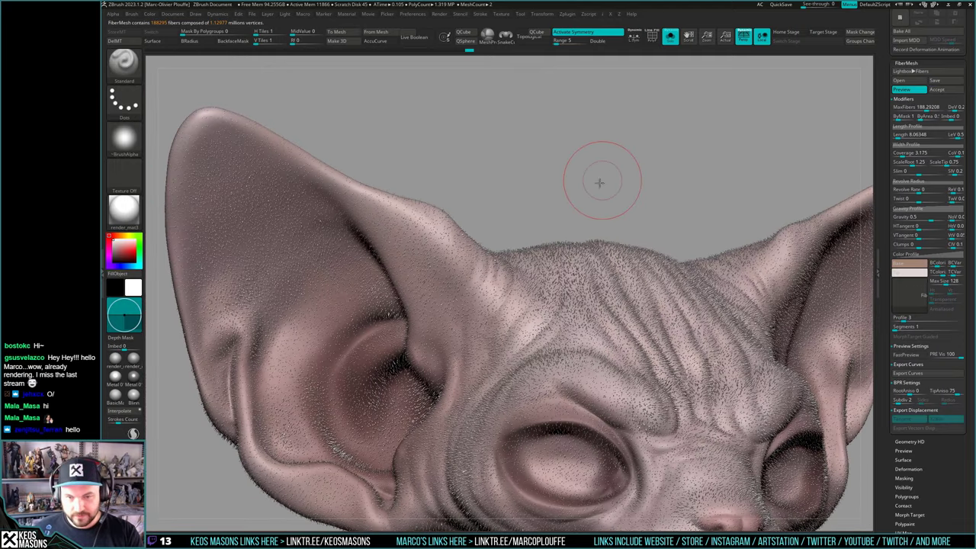
Reduce MaxFibers to about 118.97 and thicken the fibers with a Coverage of about 9.07
left_click_drag(599, 182, 793, 109)
left_click_drag(926, 109, 922, 108)
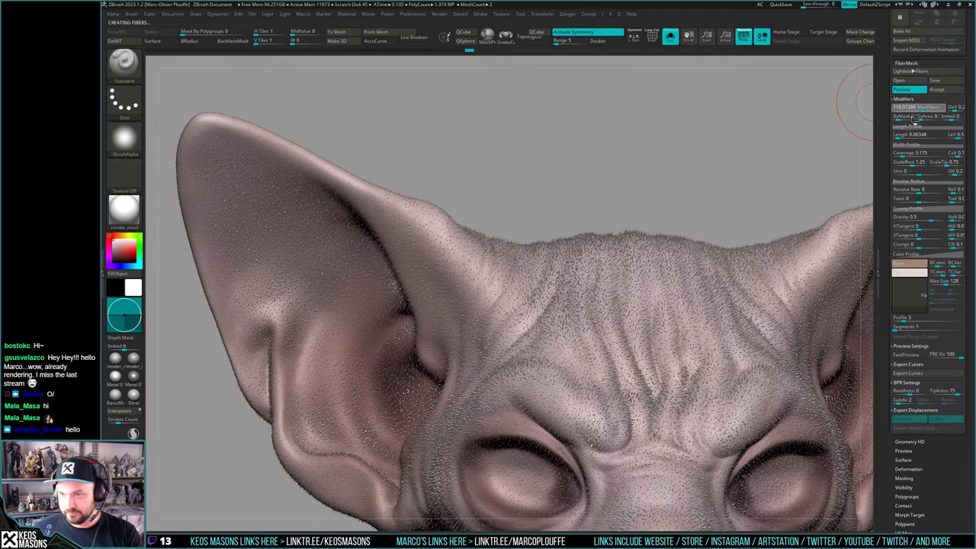
left_click_drag(901, 155, 905, 156)
left_click(904, 153)
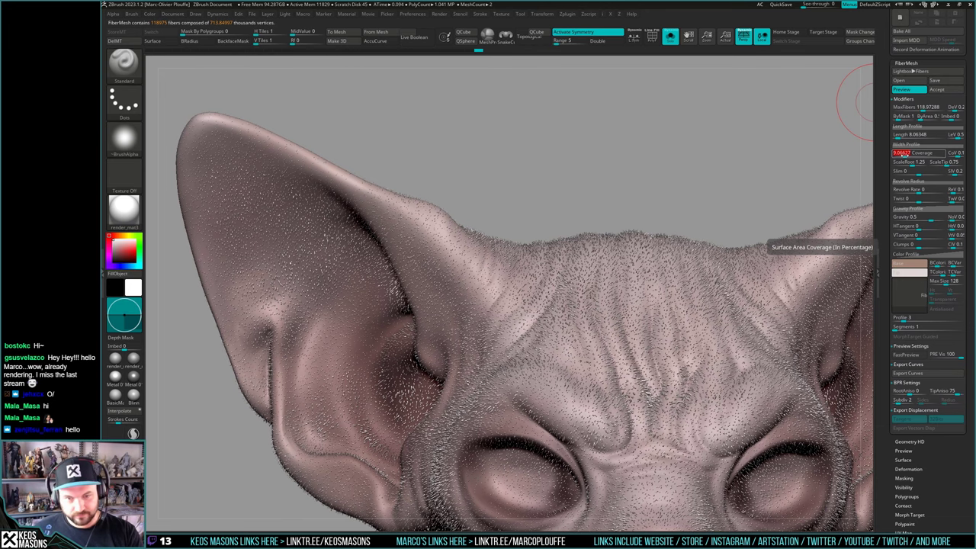
Lower MaxFibers to about 75.28 and check the fur density around the face and ears
left_click_drag(869, 101, 658, 201)
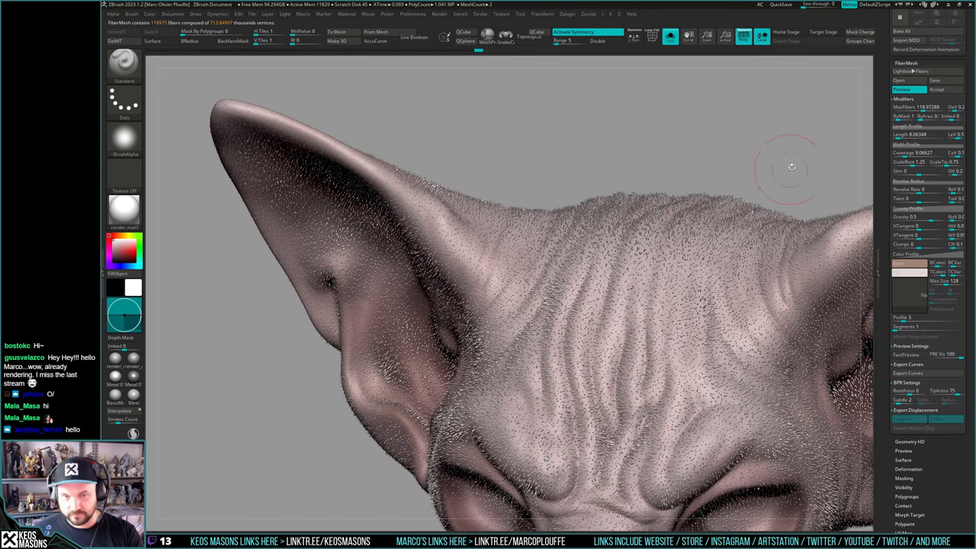
left_click_drag(922, 109, 920, 107)
right_click_drag(506, 219, 533, 254, "ctrl")
scroll(539, 266, "up", 4)
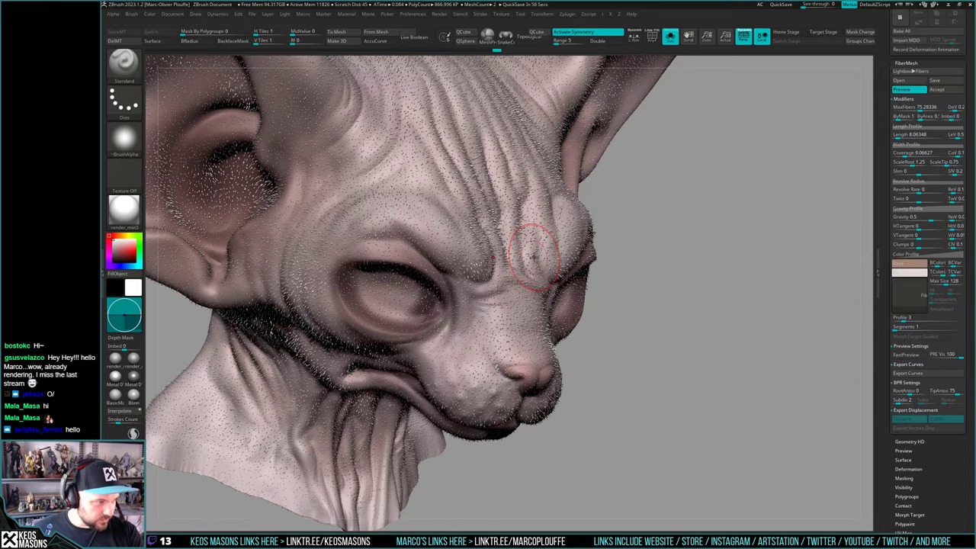
right_click_drag(524, 258, 556, 276)
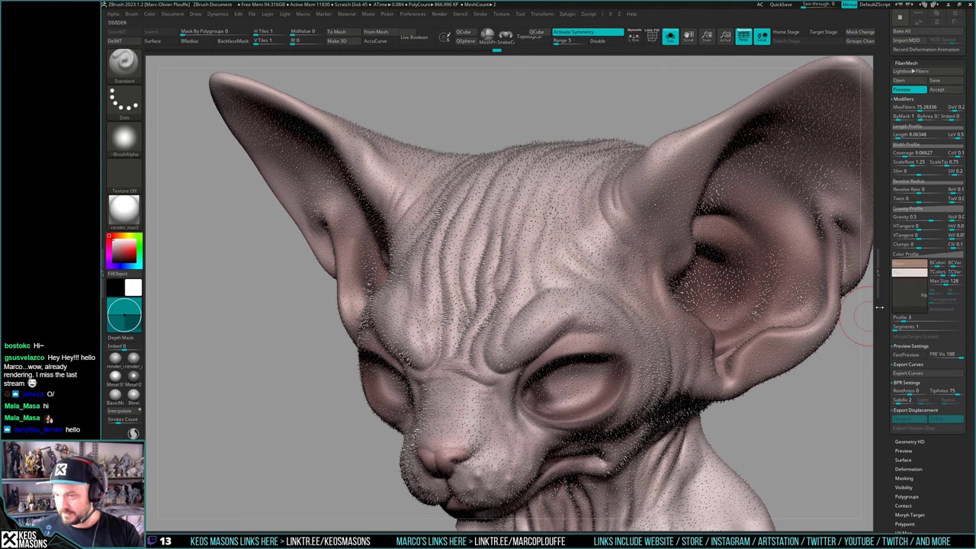
Accept the FiberMesh preview as a new subtool and decline the Fast Preview mode
left_click_drag(879, 307, 887, 333)
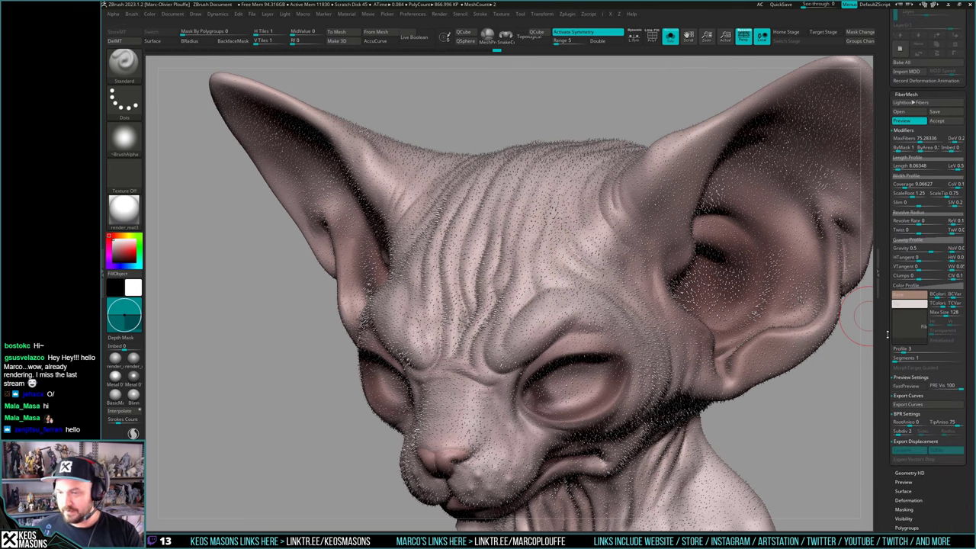
left_click(932, 120)
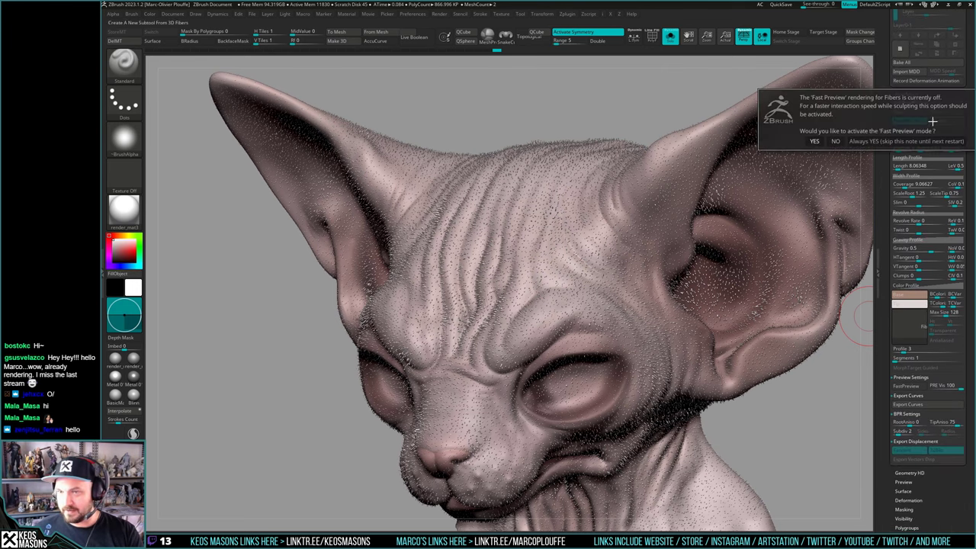
left_click(839, 142)
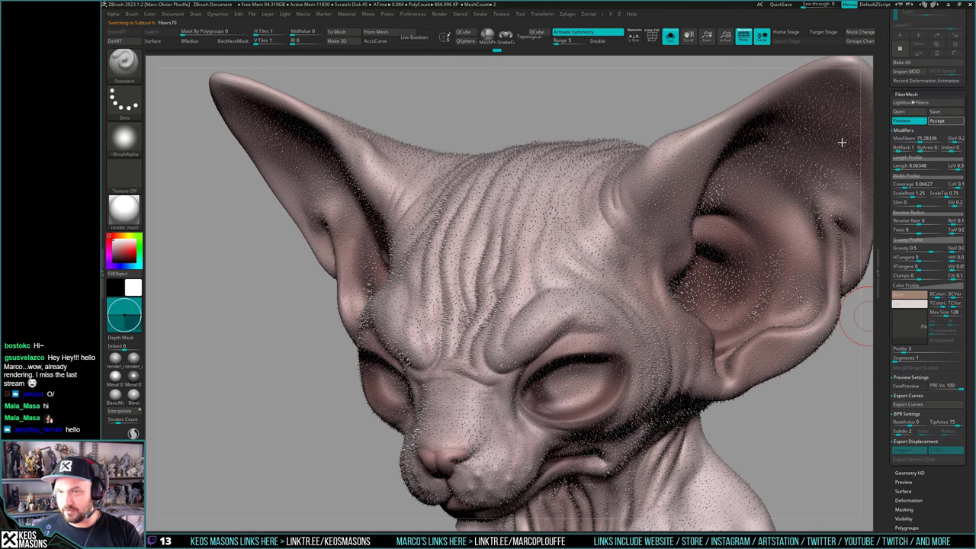
Hide the duplicate head subtool PM3D_Sphere3D3_10 and show the fibers together with the full character
left_click_drag(882, 215, 886, 276)
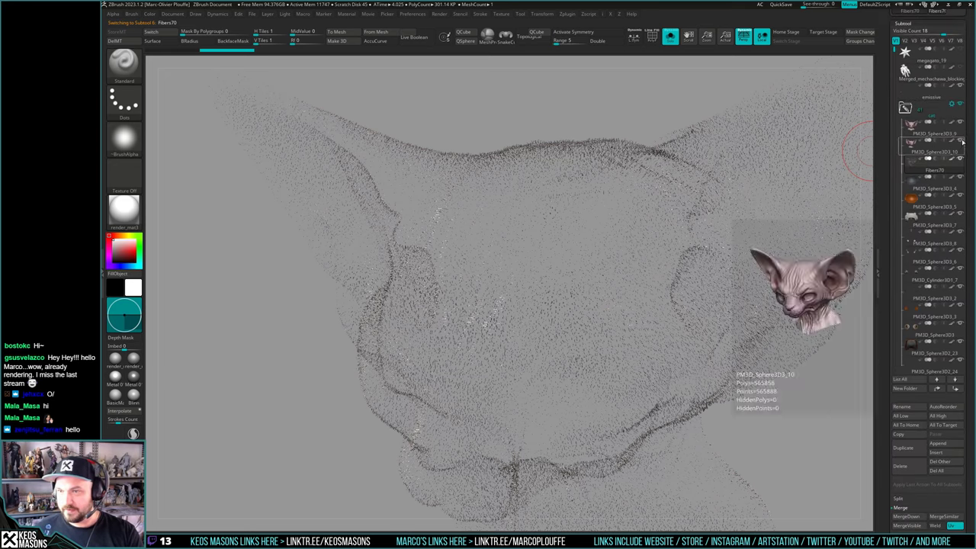
mouse_move(911, 200)
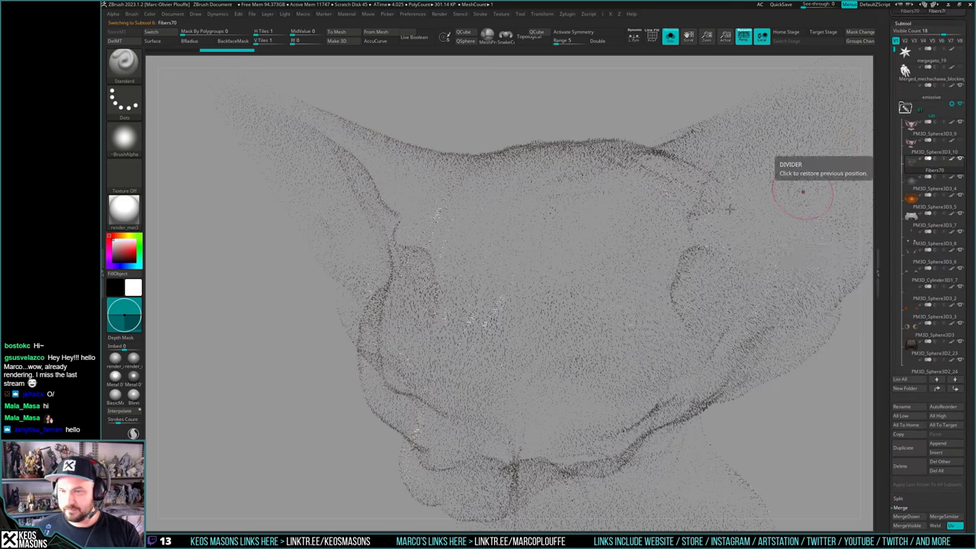
key("shift+s")
mouse_move(496, 282)
right_mouse_down()
mouse_move(570, 271)
mouse_move(521, 276)
mouse_move(512, 305)
mouse_move(551, 348)
mouse_move(511, 297)
mouse_move(455, 254)
mouse_move(451, 263)
mouse_move(468, 258)
mouse_move(473, 228)
mouse_move(461, 258)
mouse_move(488, 252)
right_mouse_up()
right_click_drag(450, 200, 453, 229, "ctrl")
Choose the Move brush for grooming the fibers and face the head frontally
key("space")
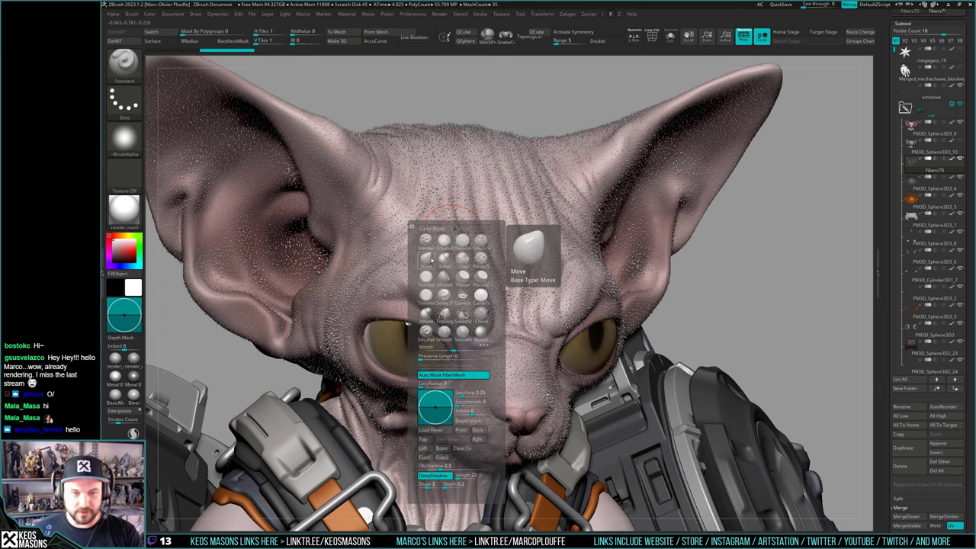
key("b")
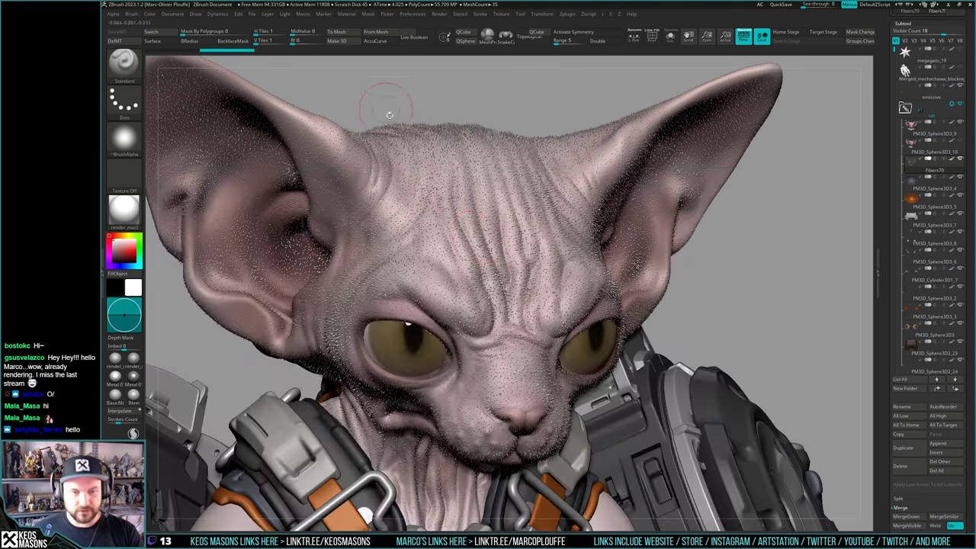
key("space")
left_click(466, 268)
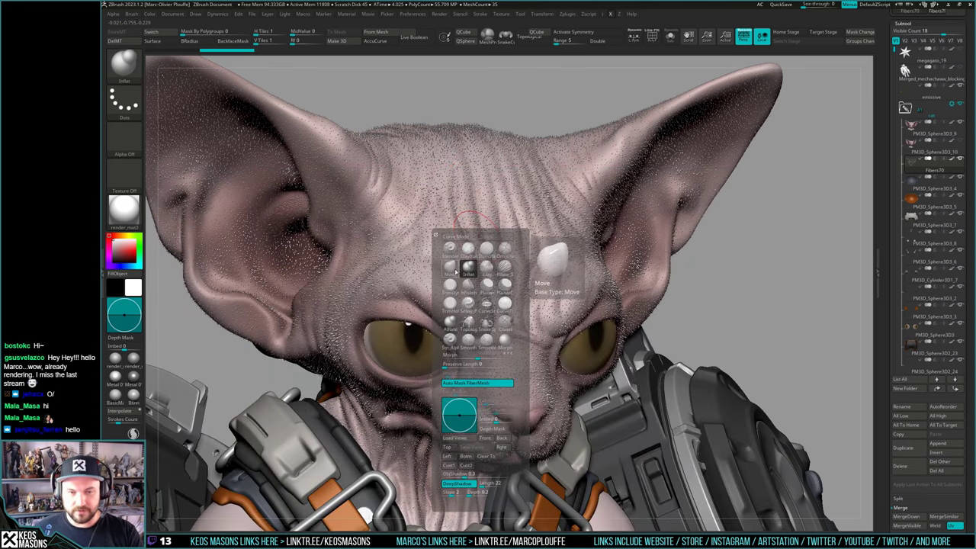
mouse_move(484, 212)
right_mouse_down()
mouse_move(472, 217)
mouse_move(486, 223)
right_mouse_up()
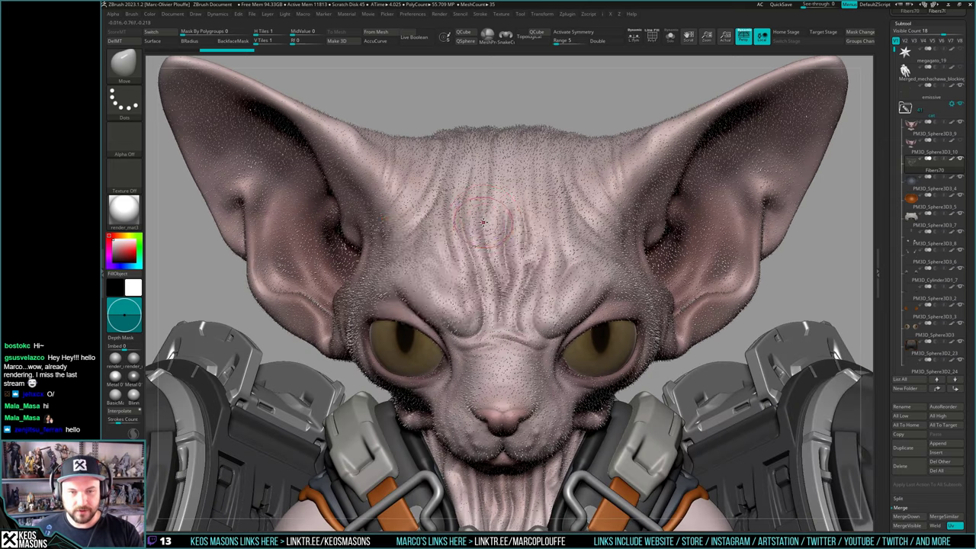
Enlarge the Move brush, activate symmetry, and set the brush's Preserve Length to 100
key("space")
left_click_drag(486, 223, 498, 224)
key("x")
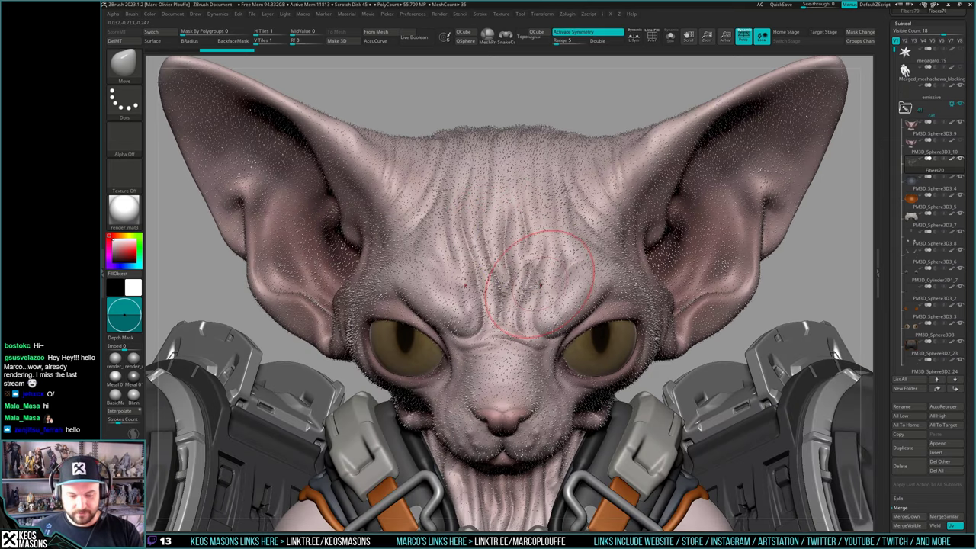
key("space")
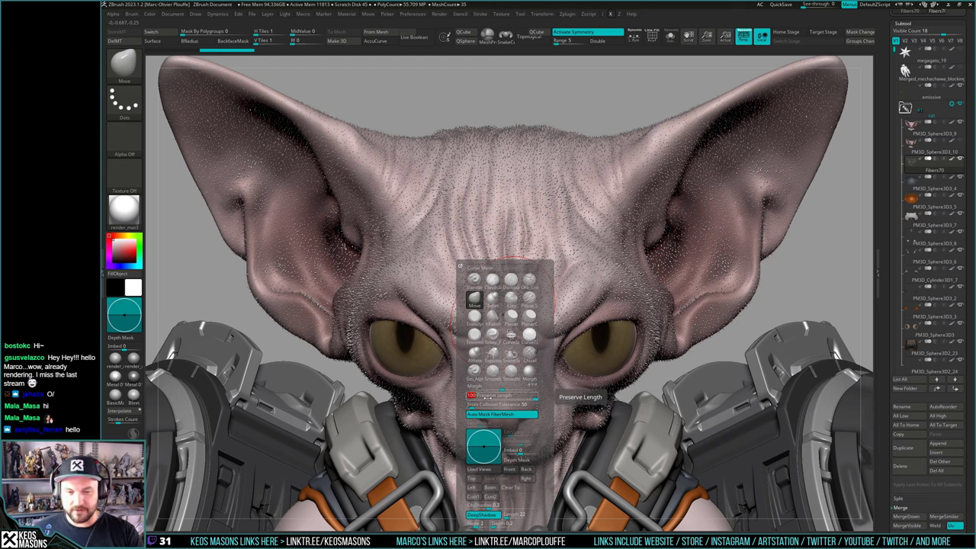
Comb the fibers on the forehead, the top of the head and around the ears with the Move brush
mouse_move(570, 169)
right_mouse_down()
mouse_move(523, 222)
mouse_move(525, 246)
right_mouse_up()
left_click_drag(497, 250, 532, 220)
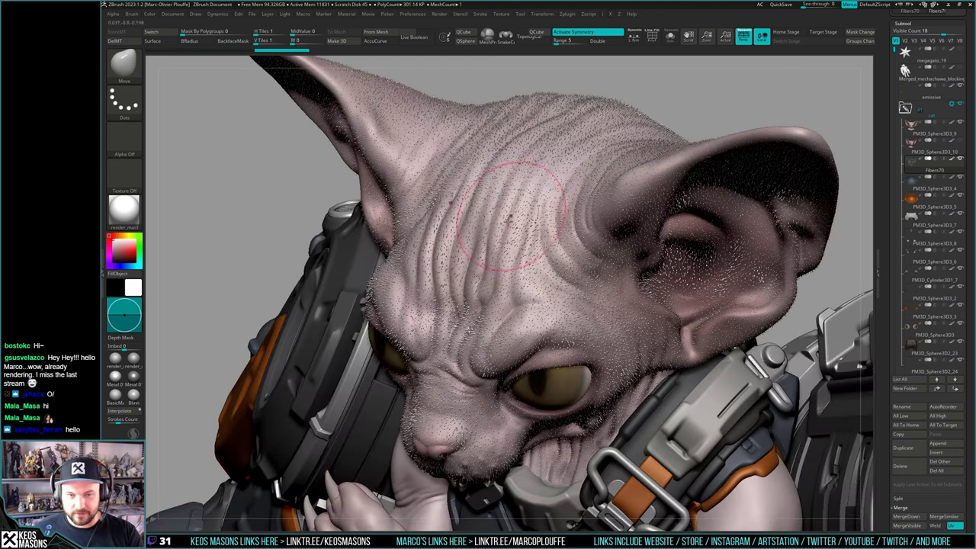
mouse_move(526, 211)
right_mouse_down()
mouse_move(517, 196)
mouse_move(501, 249)
mouse_move(529, 193)
mouse_move(481, 255)
mouse_move(577, 227)
right_mouse_up()
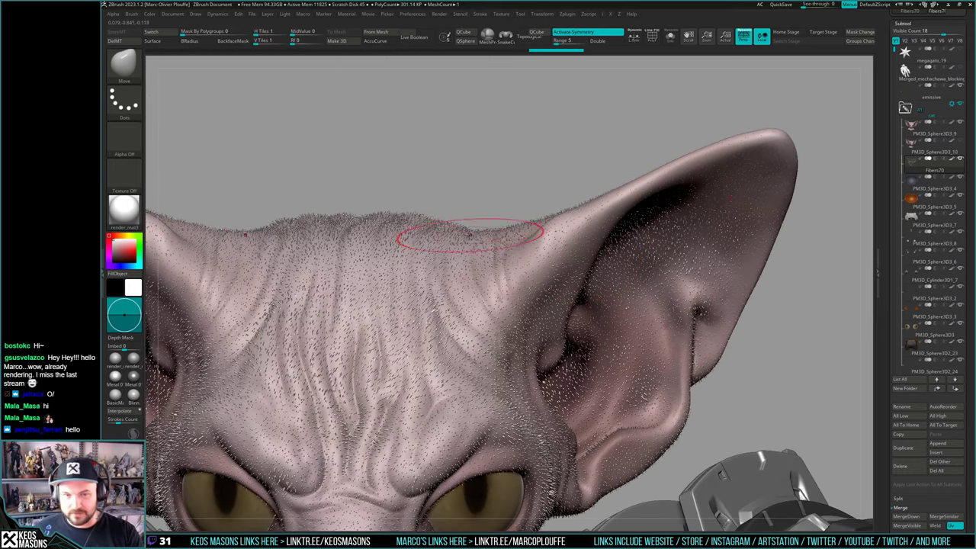
right_click_drag(416, 286, 387, 284)
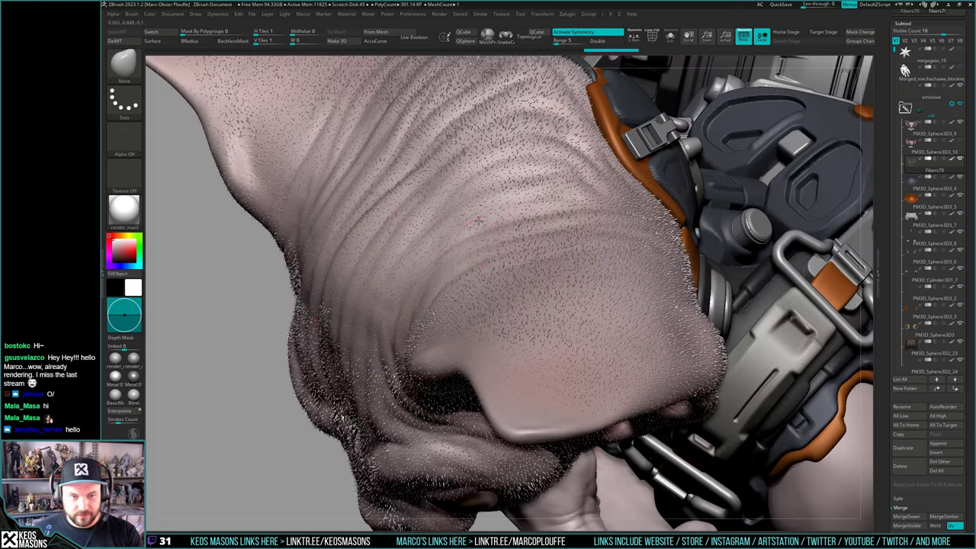
mouse_move(465, 232)
right_mouse_down()
mouse_move(354, 253)
mouse_move(435, 257)
right_mouse_up()
Adjust the Draw Size of the Move brush and groom the fibers above the eye and on the brow
key("ctrl")
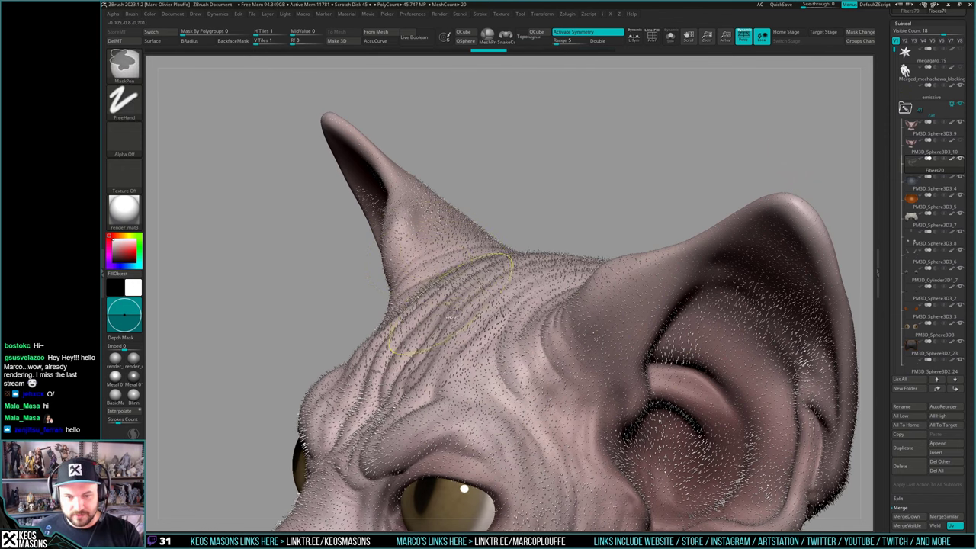
mouse_move(450, 317)
right_mouse_down()
mouse_move(439, 309)
mouse_move(389, 316)
mouse_move(443, 354)
mouse_move(476, 361)
mouse_move(472, 256)
mouse_move(438, 356)
right_mouse_up()
key("space")
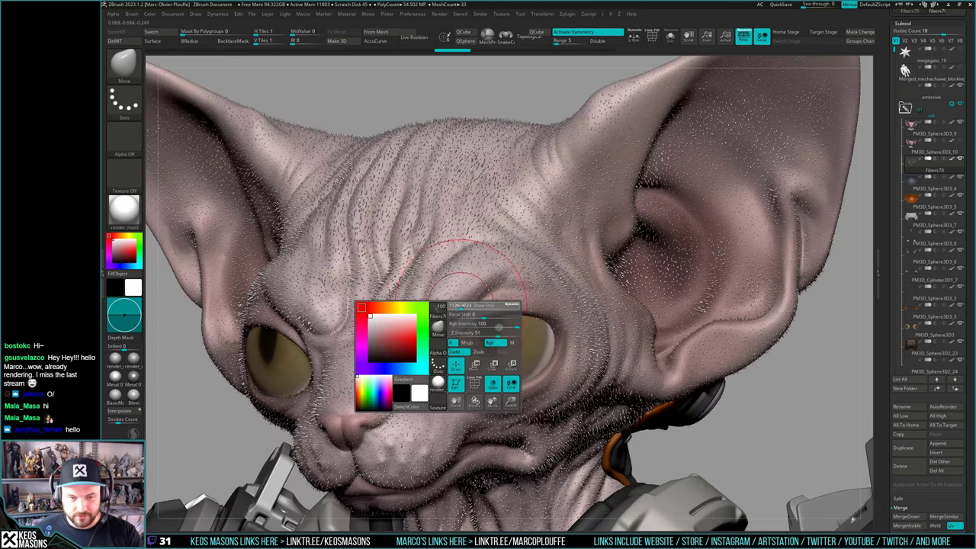
right_click_drag(461, 283, 435, 303)
mouse_move(573, 294)
right_mouse_down()
mouse_move(495, 272)
mouse_move(498, 248)
right_mouse_up()
key("space")
key("space")
key("space")
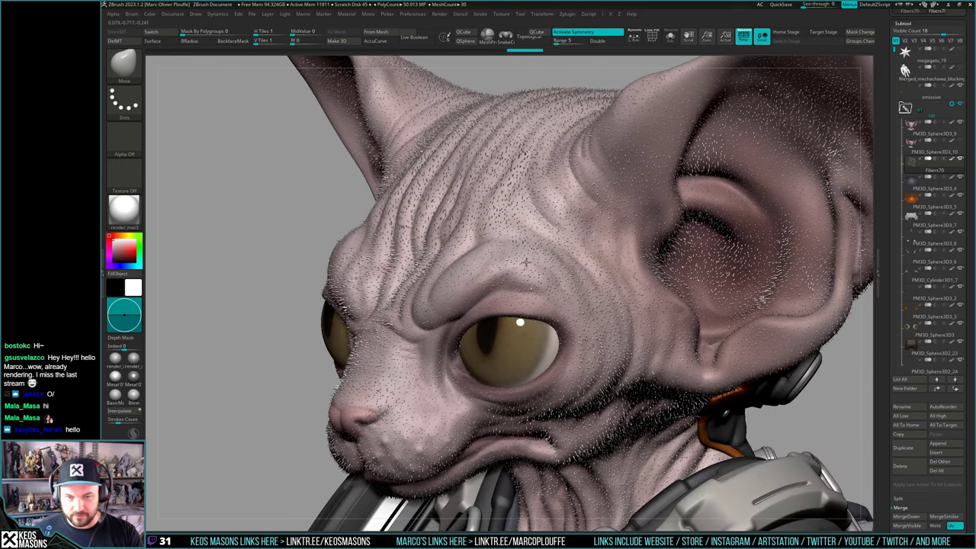
Comb the fibers around the eye, along the cheek and across the forehead with the Move brush
right_click_drag(547, 277, 568, 286)
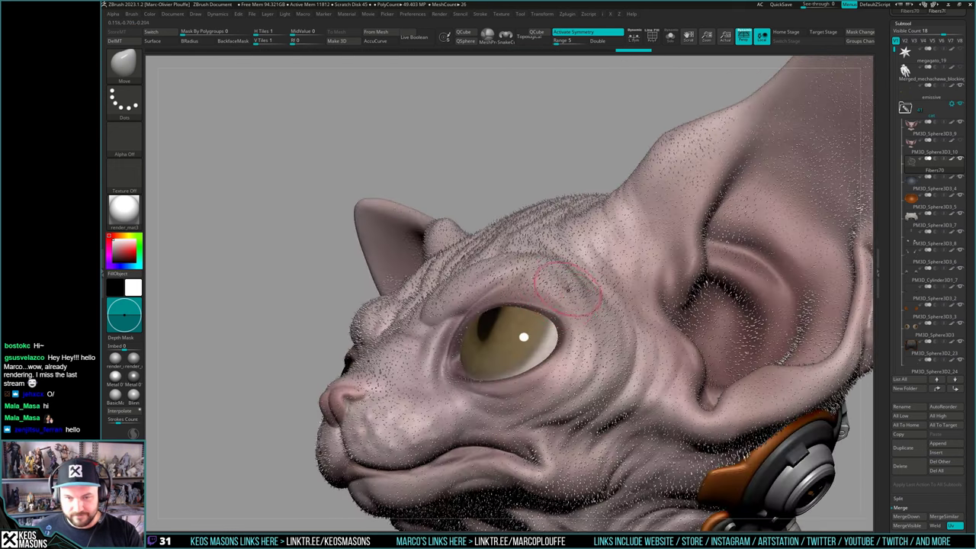
right_click_drag(583, 337, 547, 333)
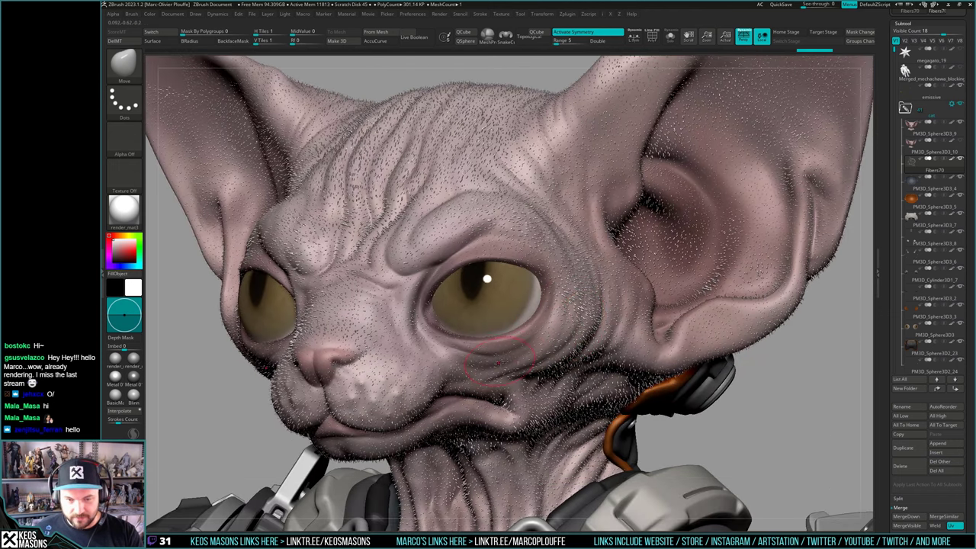
mouse_move(498, 364)
right_mouse_down()
mouse_move(515, 362)
mouse_move(534, 314)
mouse_move(459, 327)
mouse_move(379, 313)
right_mouse_up()
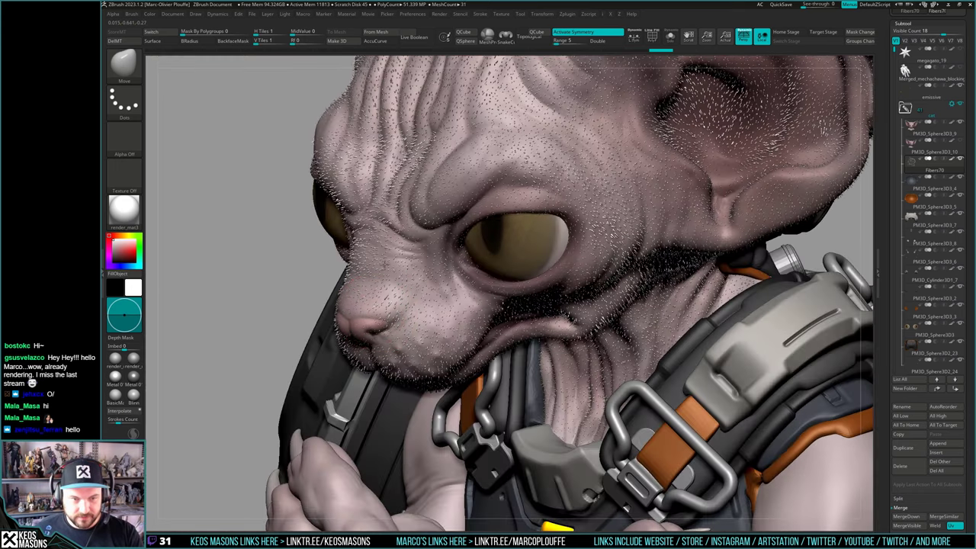
right_click_drag(343, 232, 440, 199)
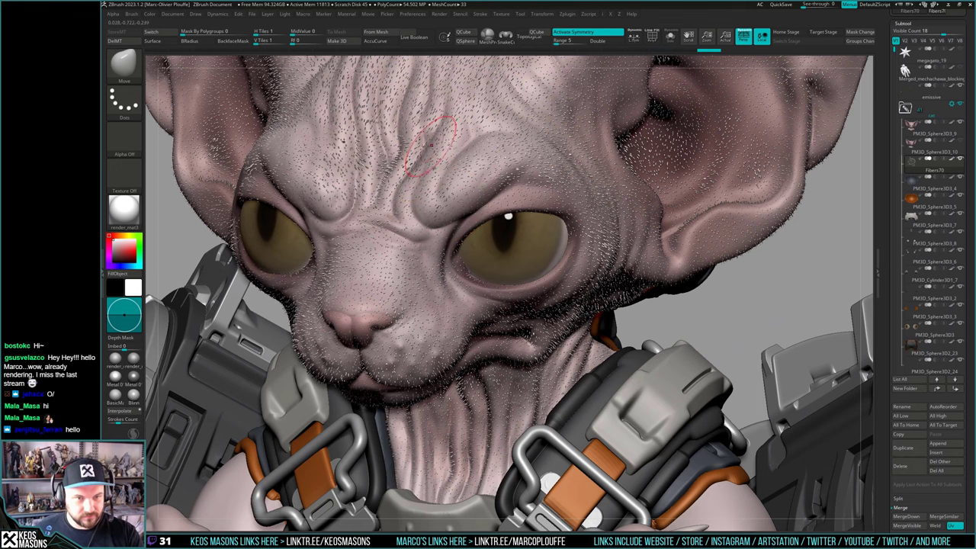
mouse_move(411, 141)
right_mouse_down()
mouse_move(446, 179)
mouse_move(420, 313)
mouse_move(465, 343)
mouse_move(541, 305)
right_mouse_up()
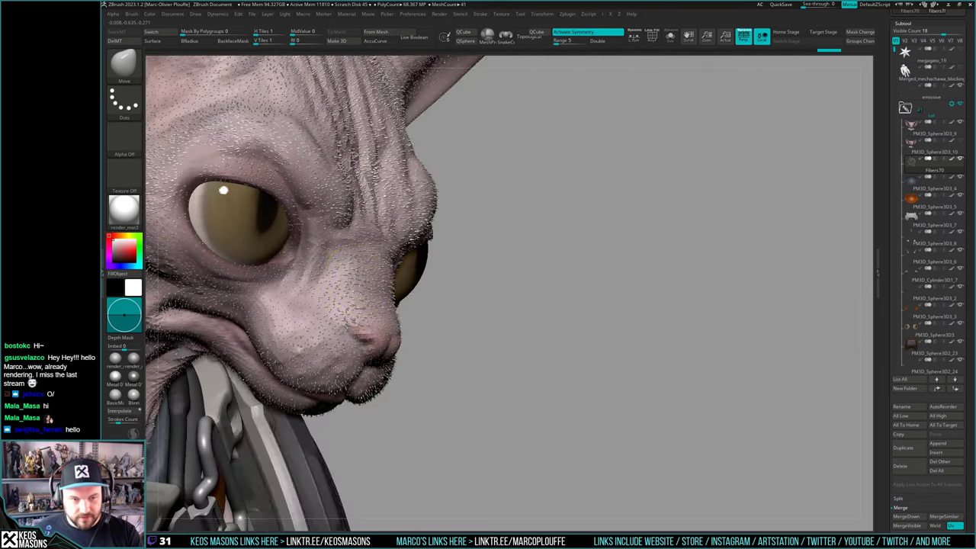
Groom the fibers on the nose bridge and muzzle with the Move brush so they follow the face
mouse_move(426, 259)
right_mouse_down("ctrl")
mouse_move(438, 343)
mouse_move(480, 353)
mouse_move(473, 334)
mouse_move(488, 309)
mouse_move(525, 287)
right_mouse_up("ctrl")
key("space")
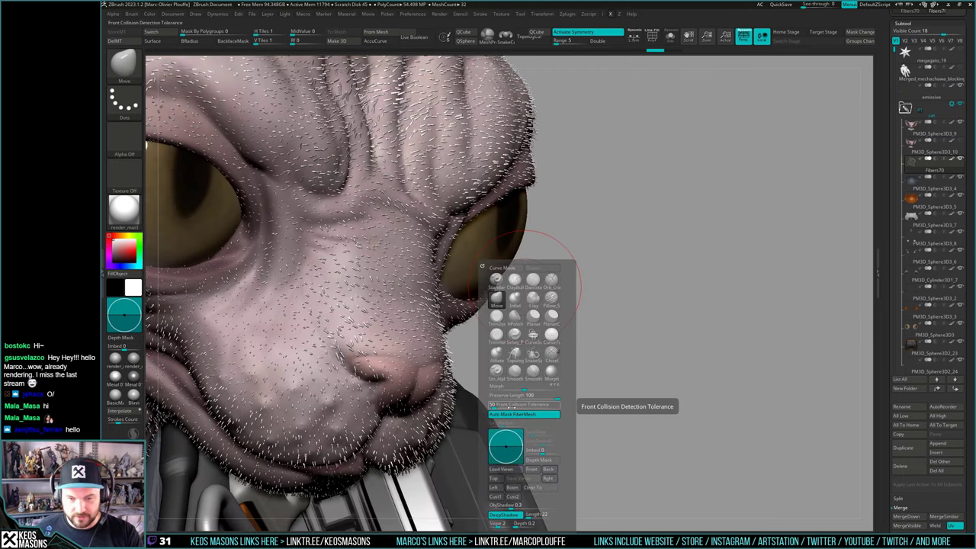
mouse_move(534, 366)
right_mouse_down()
mouse_move(439, 274)
mouse_move(428, 336)
mouse_move(488, 309)
mouse_move(505, 278)
mouse_move(500, 267)
mouse_move(488, 284)
mouse_move(496, 291)
mouse_move(530, 288)
mouse_move(617, 199)
mouse_move(503, 269)
right_mouse_up()
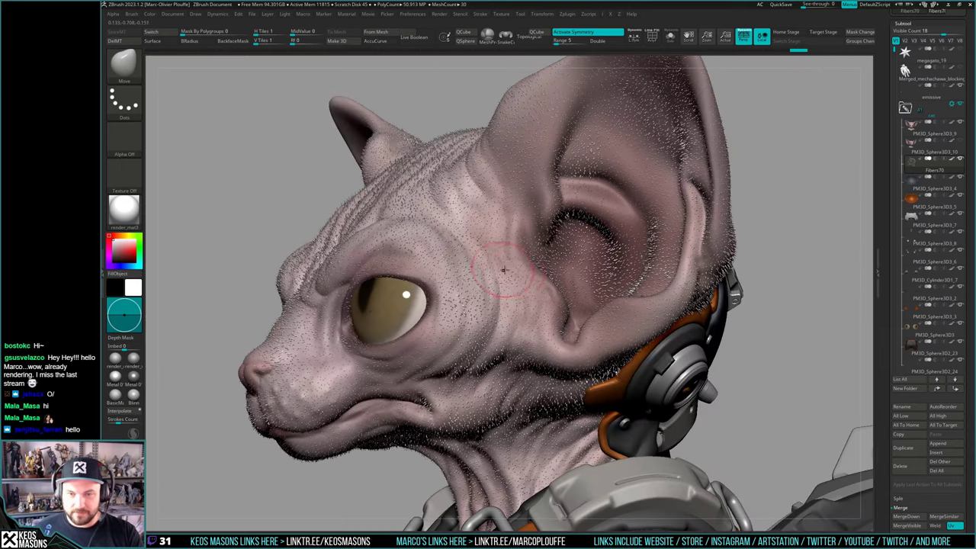
Comb the fibers in front of the ear and over the ear's inner surface and rim
right_click_drag(568, 259, 539, 222)
right_click(602, 298)
right_click(531, 287)
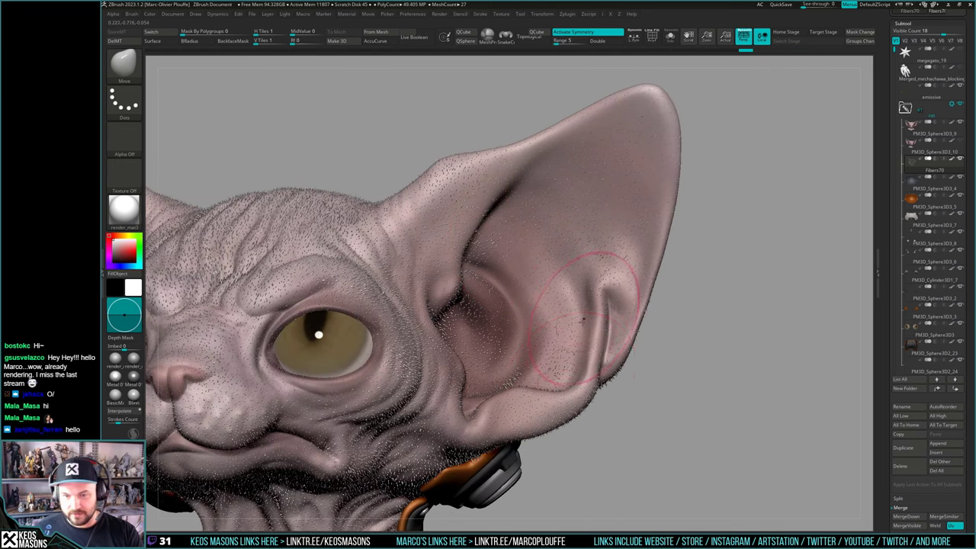
mouse_move(458, 237)
right_mouse_down()
mouse_move(449, 286)
mouse_move(449, 241)
right_mouse_up()
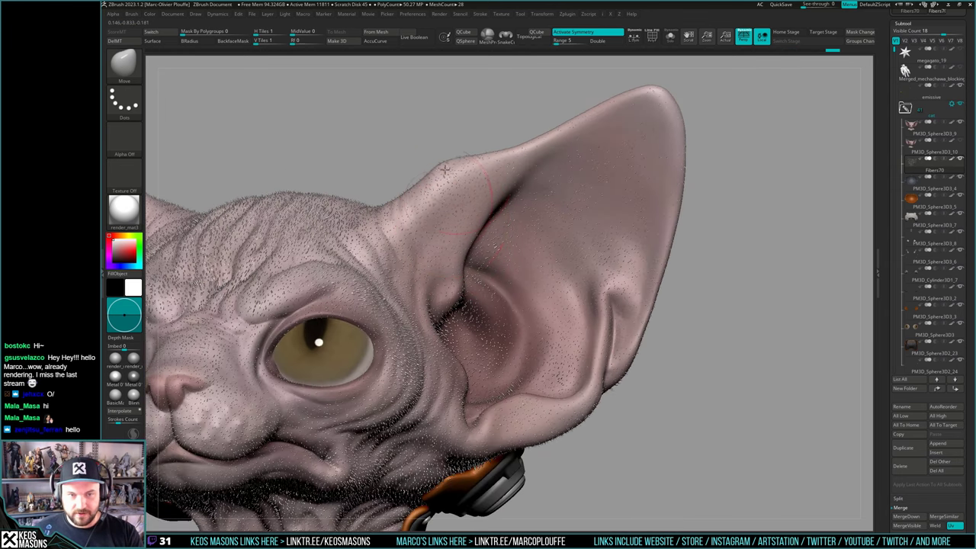
right_click_drag(429, 201, 485, 74, "alt")
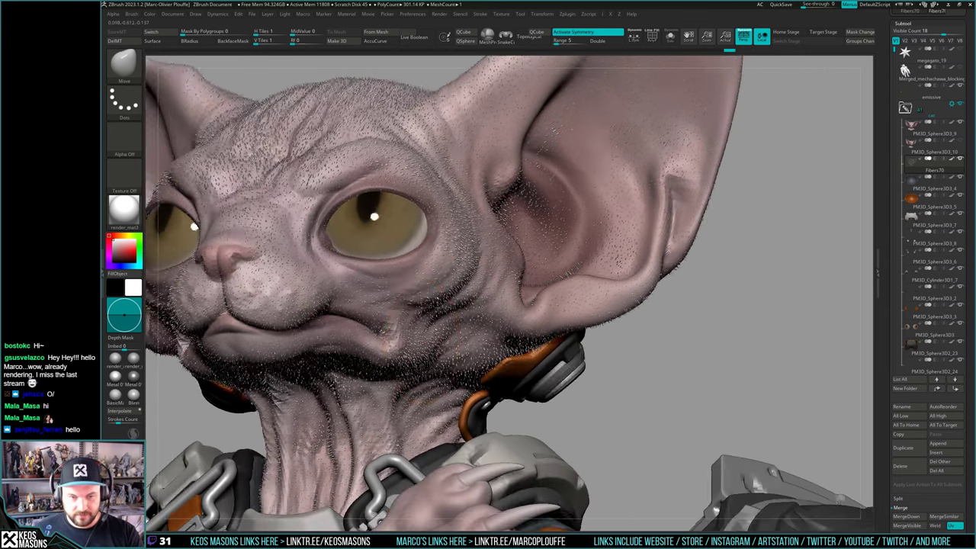
Groom the fibers along the jaw, around the mouth corner and under the chin toward the neck
right_click_drag(457, 324, 395, 290)
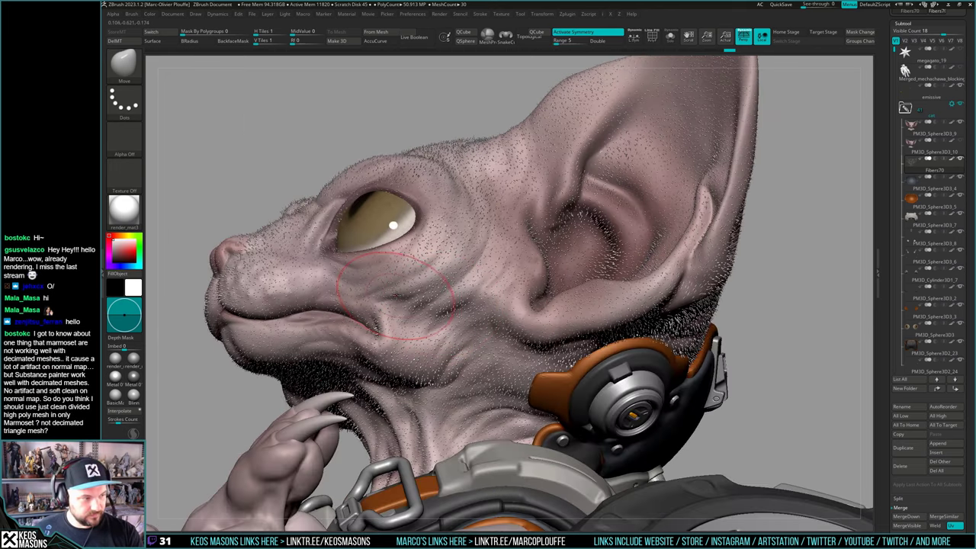
key("space")
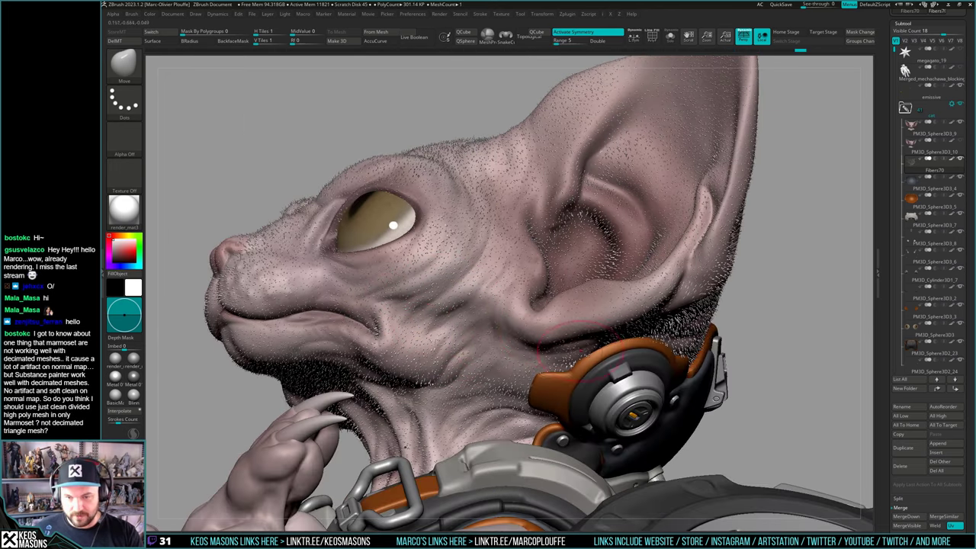
right_click_drag(486, 391, 555, 382)
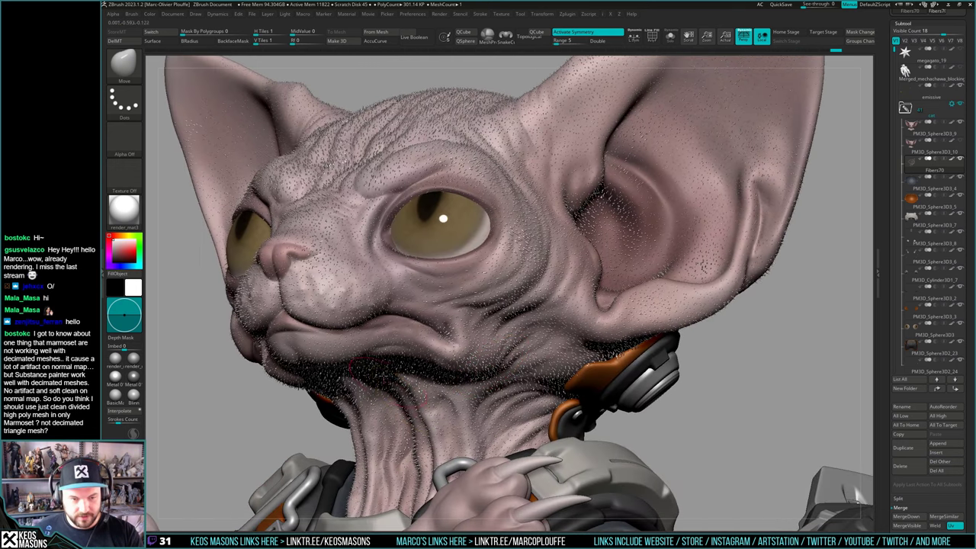
right_click_drag(366, 377, 328, 324)
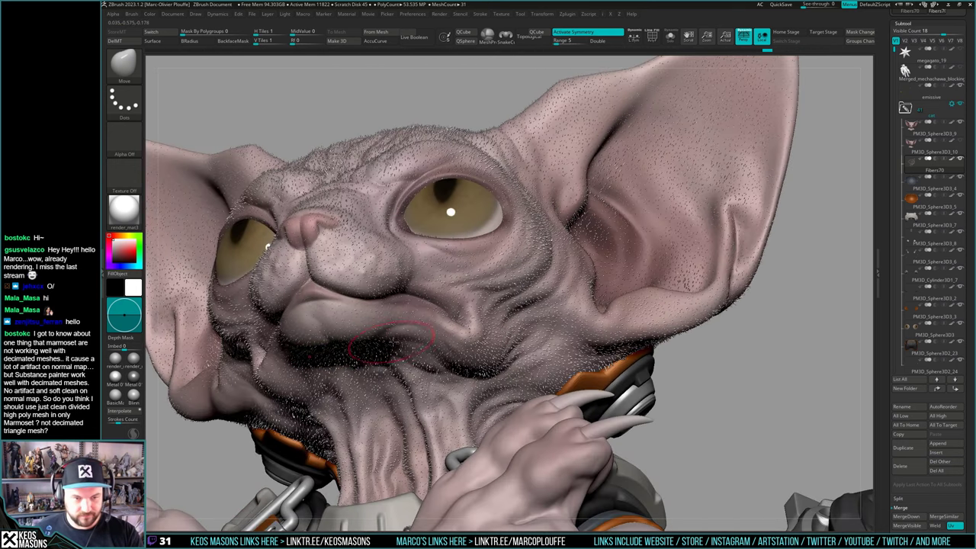
mouse_move(390, 341)
right_mouse_down()
mouse_move(416, 334)
mouse_move(412, 351)
mouse_move(388, 356)
mouse_move(450, 328)
mouse_move(478, 358)
mouse_move(457, 377)
mouse_move(417, 388)
right_mouse_up()
right_click_drag(334, 343, 350, 327)
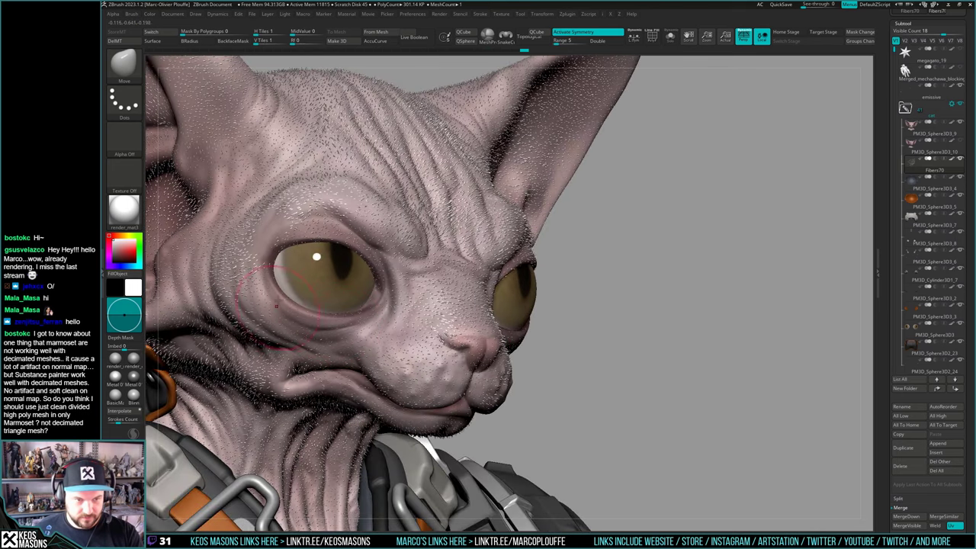
Comb the fibers beside the eye and along the cheek toward the base of the ear
right_click_drag(276, 306, 375, 263)
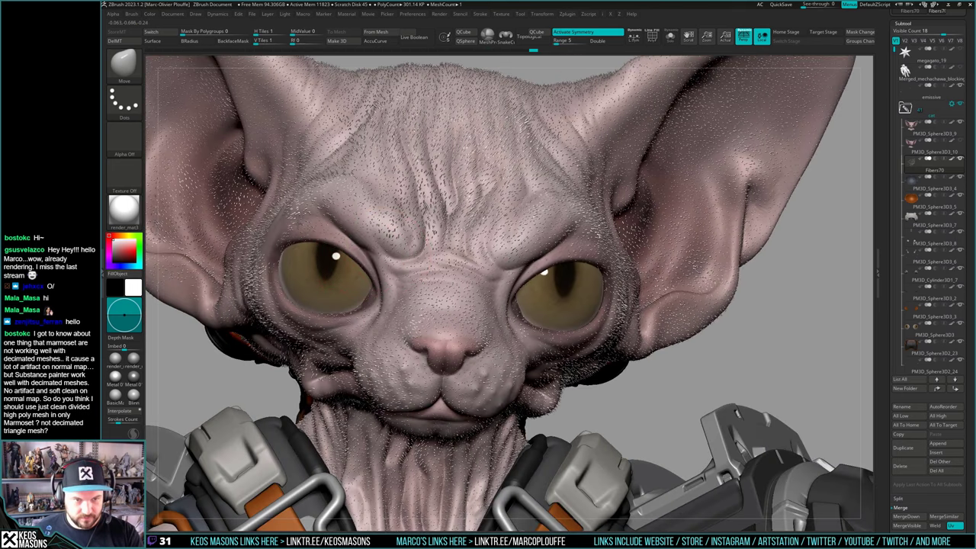
right_click_drag(271, 252, 351, 246)
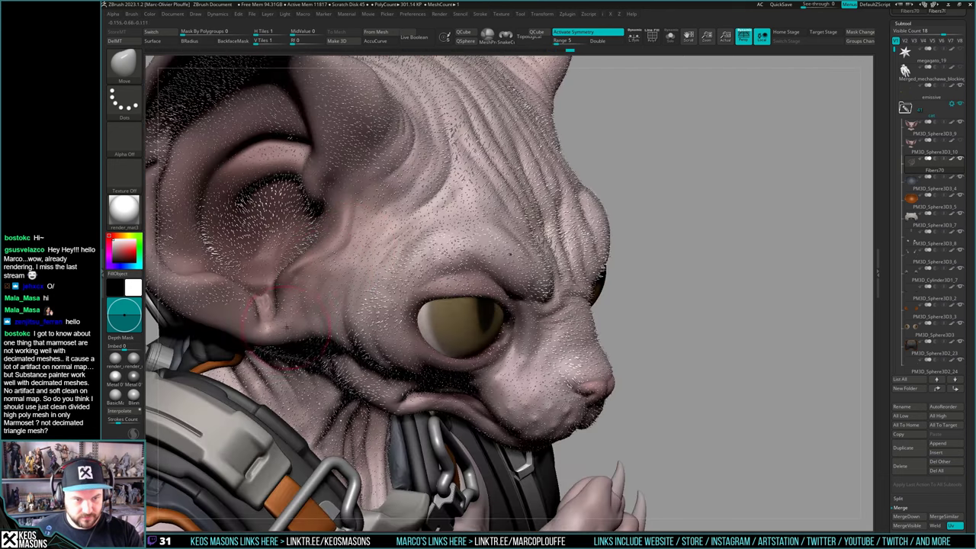
mouse_move(286, 327)
right_mouse_down()
mouse_move(259, 324)
mouse_move(356, 317)
mouse_move(354, 284)
mouse_move(339, 327)
mouse_move(309, 336)
right_mouse_up()
key("shift+s")
Groom the fibers along the ear's front edge and up to its tip
right_click_drag(366, 204, 336, 292)
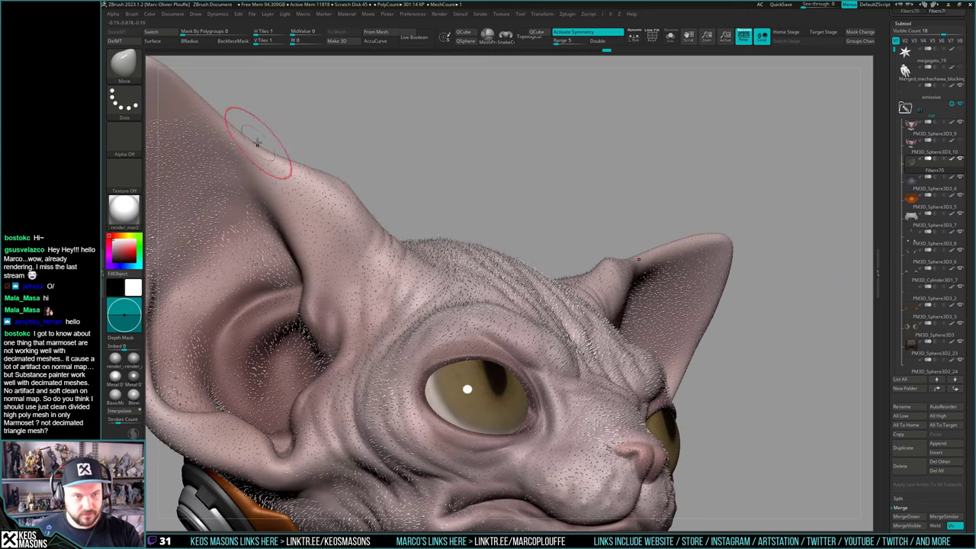
right_click_drag(257, 142, 294, 219)
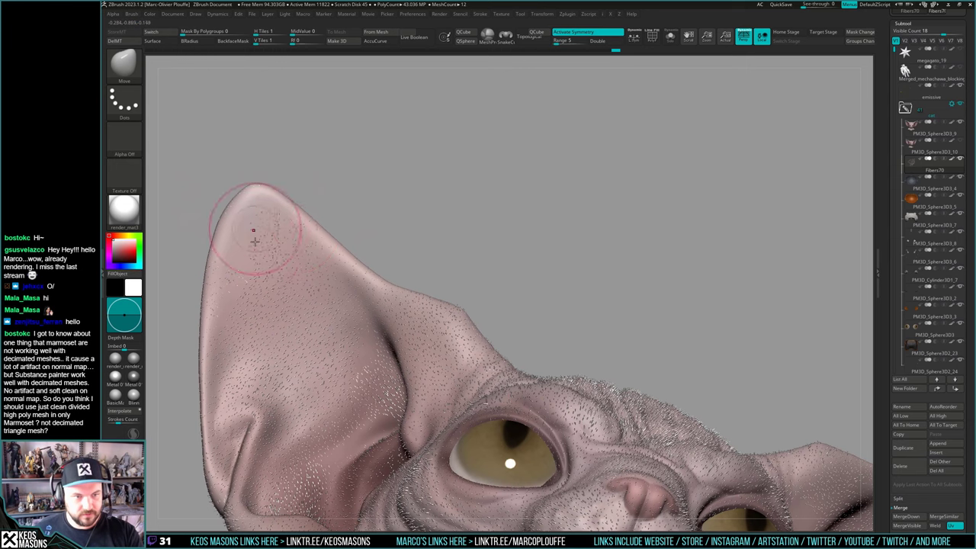
right_click_drag(496, 240, 490, 325)
Adjust the Move brush's Draw Size and comb the fibers on the back of the head and the ear backs
right_click_drag(515, 152, 489, 190)
right_click(489, 190)
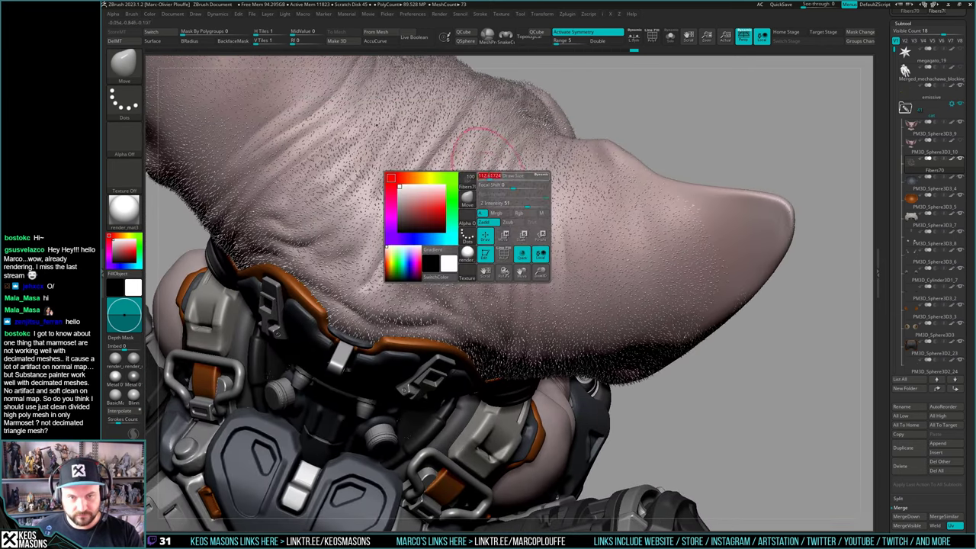
mouse_move(457, 259)
right_mouse_down()
mouse_move(423, 268)
mouse_move(404, 334)
mouse_move(450, 282)
right_mouse_up()
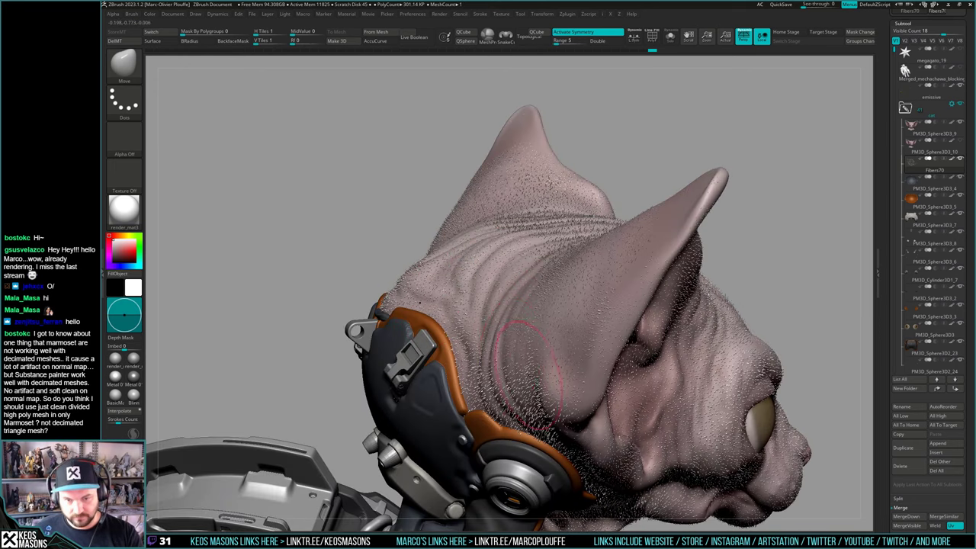
right_click_drag(530, 373, 469, 389)
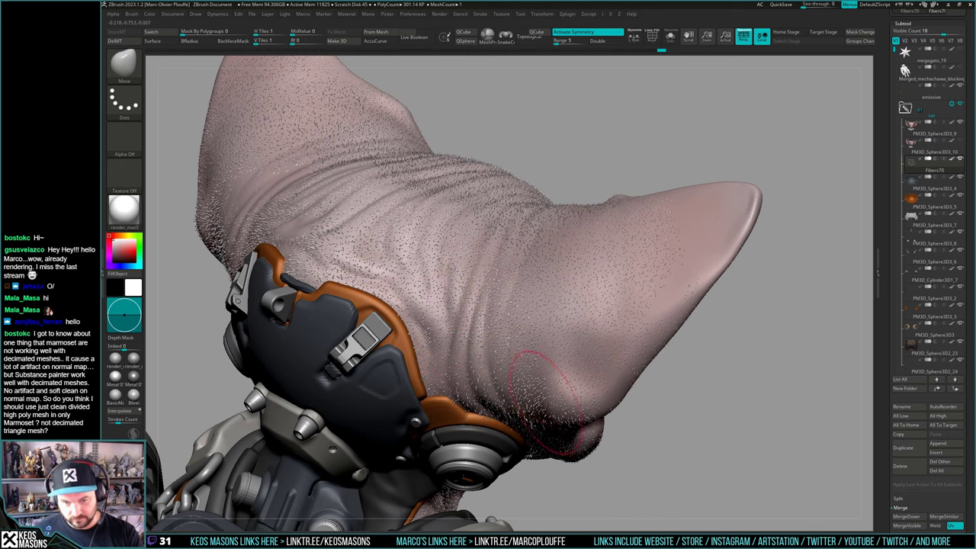
right_click_drag(538, 354, 508, 302)
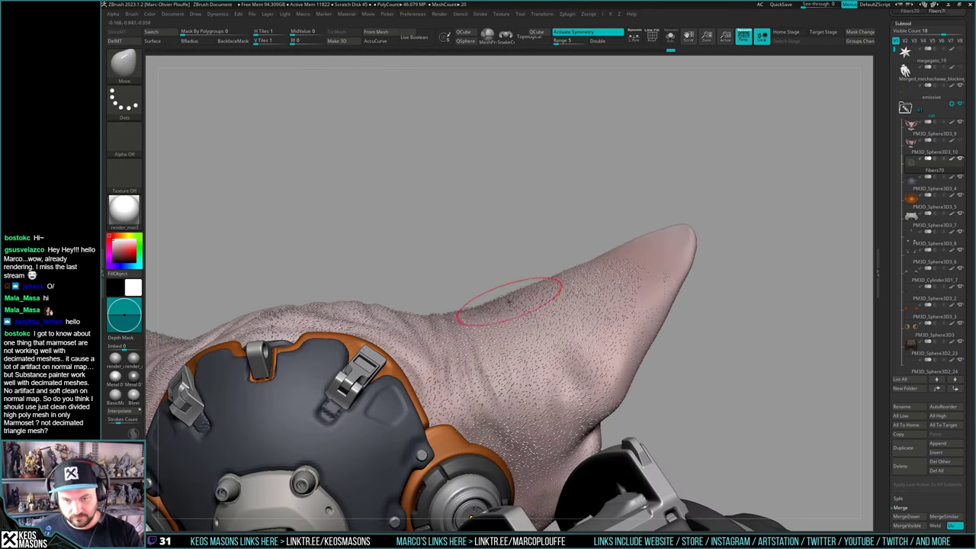
mouse_move(596, 339)
right_mouse_down()
mouse_move(587, 251)
mouse_move(513, 285)
mouse_move(421, 366)
right_mouse_up()
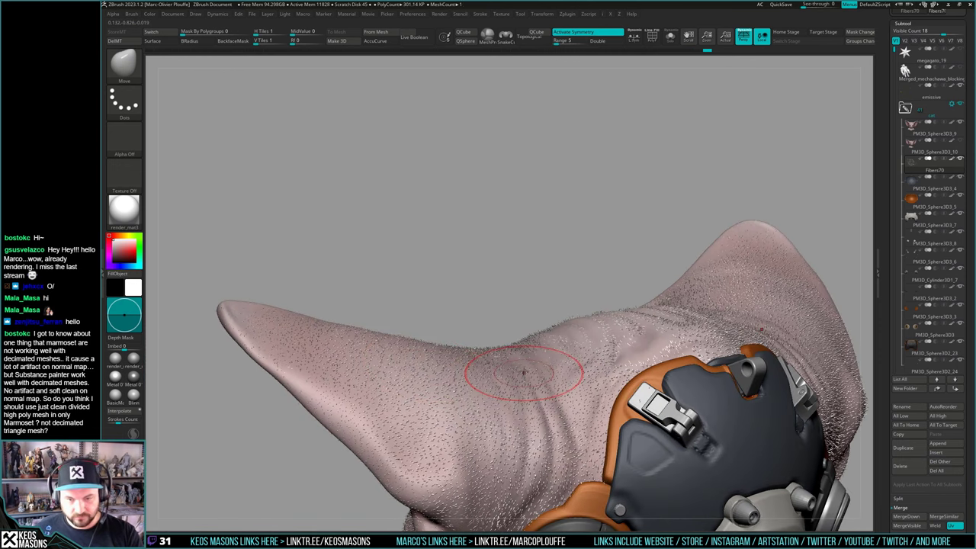
right_click_drag(518, 374, 534, 358)
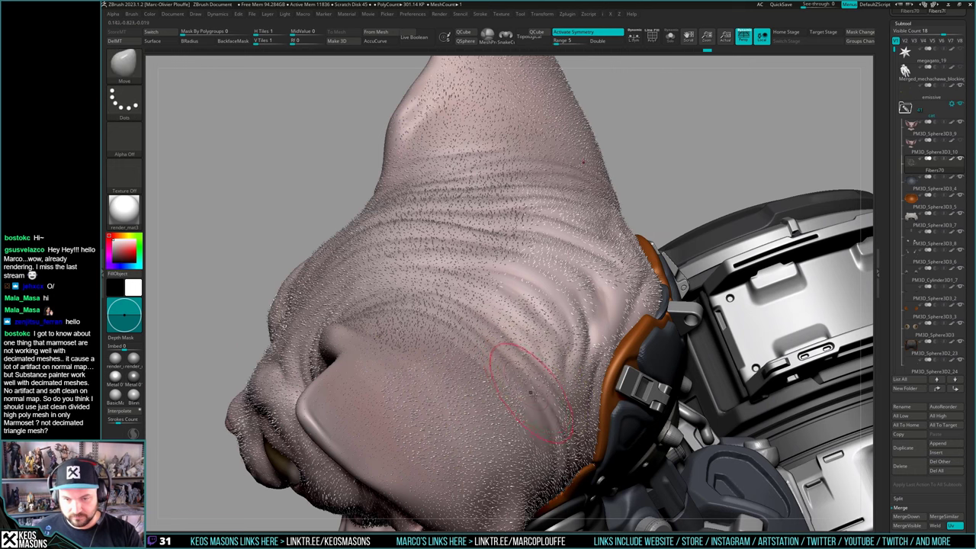
Groom the fibers across the middle of the back of the head with symmetry off, and reactivate symmetry
mouse_move(538, 403)
right_mouse_down()
mouse_move(523, 359)
mouse_move(706, 248)
mouse_move(693, 214)
right_mouse_up()
key("x")
right_click_drag(694, 169, 432, 226)
mouse_move(313, 145)
right_mouse_down()
mouse_move(320, 175)
mouse_move(288, 145)
mouse_move(323, 157)
mouse_move(322, 211)
mouse_move(524, 216)
mouse_move(510, 247)
right_mouse_up()
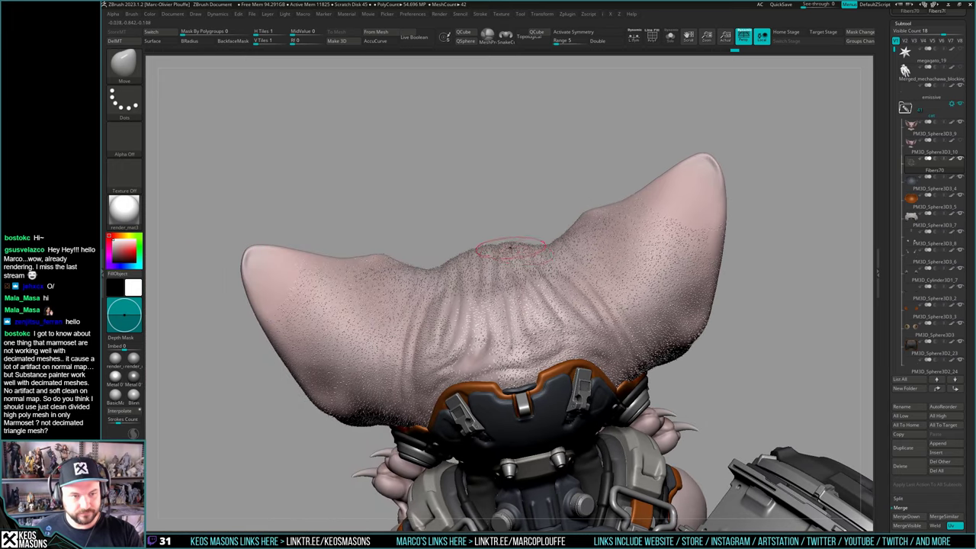
mouse_move(676, 209)
right_mouse_down()
mouse_move(648, 231)
mouse_move(631, 229)
mouse_move(621, 245)
mouse_move(470, 253)
mouse_move(694, 274)
mouse_move(511, 275)
mouse_move(662, 284)
mouse_move(705, 238)
mouse_move(708, 257)
mouse_move(694, 257)
right_mouse_up()
key("space")
key("x")
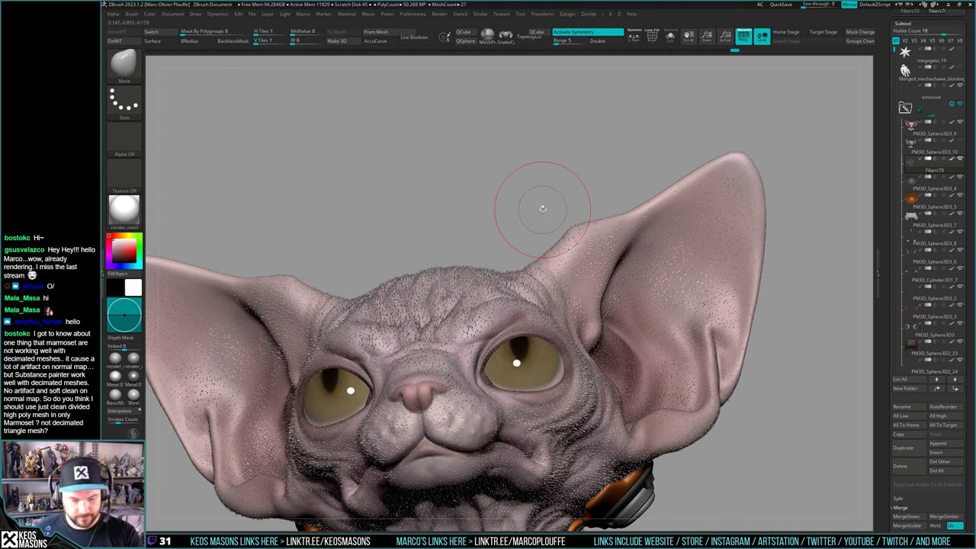
Choose the GroomMagnet brush and use it on the fibers near the ear tip
key("b")
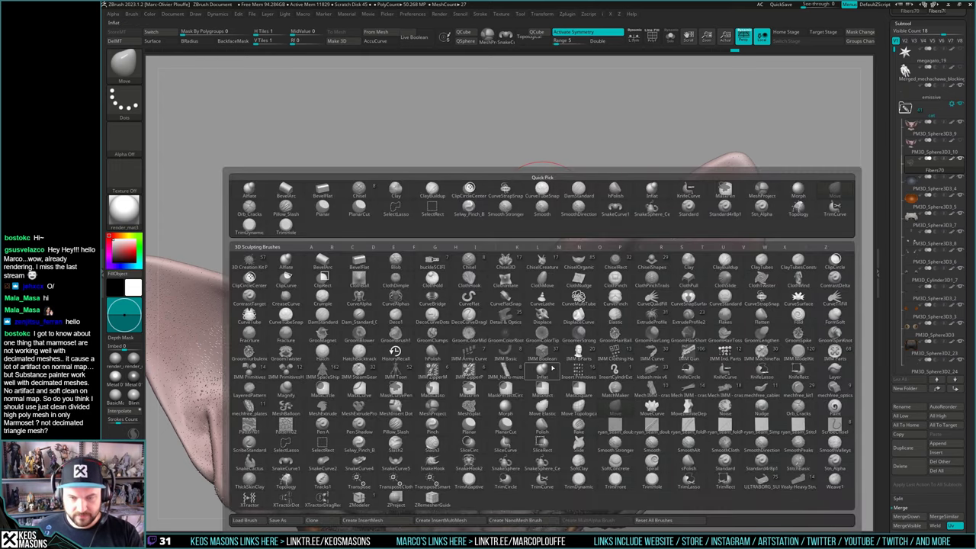
key("g")
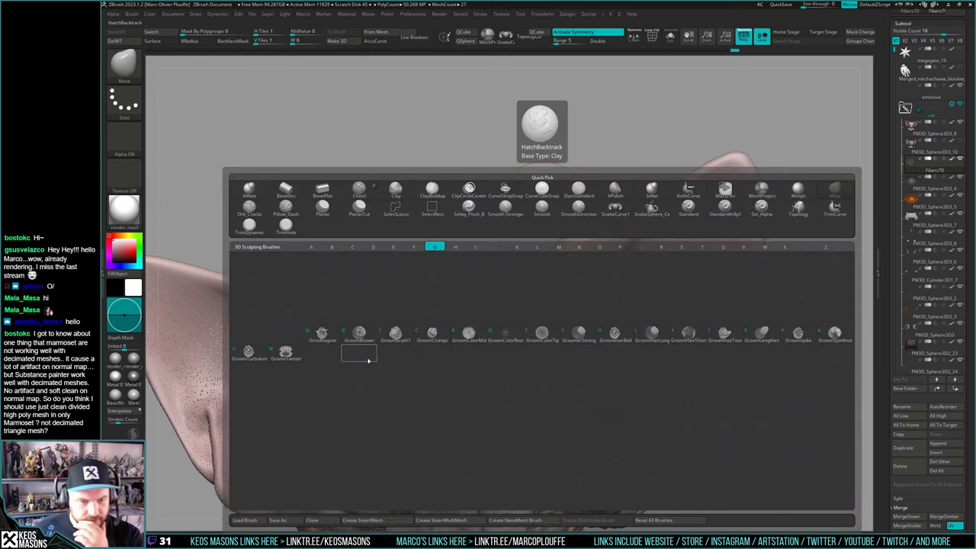
left_click(328, 338)
mouse_move(685, 212)
right_mouse_down()
mouse_move(709, 236)
mouse_move(676, 252)
mouse_move(680, 174)
mouse_move(616, 164)
mouse_move(457, 183)
right_mouse_up()
mouse_move(673, 181)
right_mouse_down()
mouse_move(756, 192)
mouse_move(708, 233)
right_mouse_up()
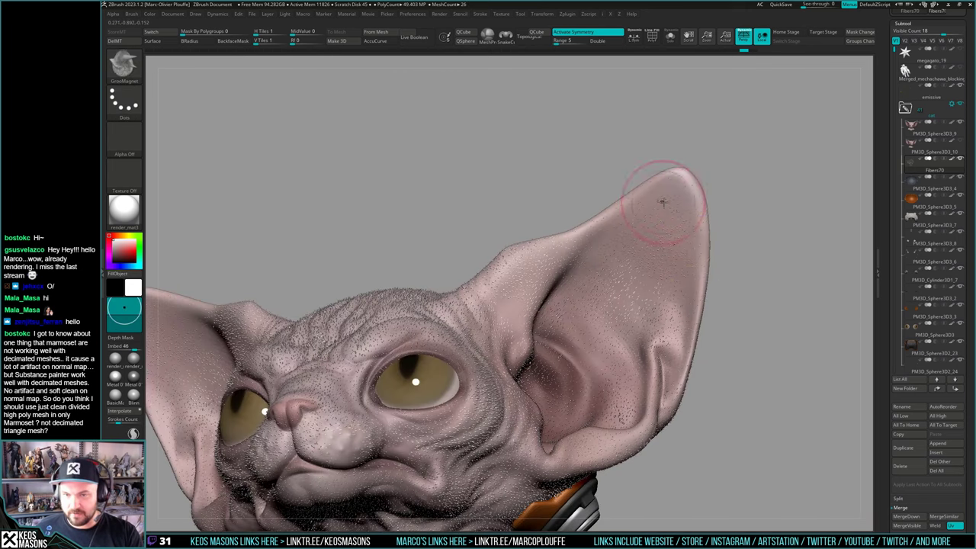
right_click_drag(664, 207, 681, 213)
right_click_drag(612, 187, 588, 174)
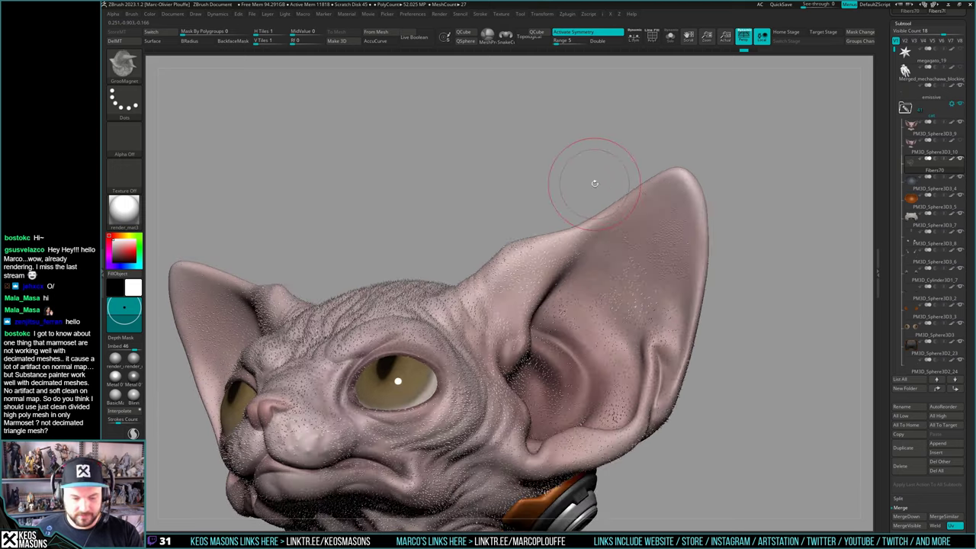
Choose the GroomHairShort brush and groom the fibers at the tip and outer edge of the ear
key("b")
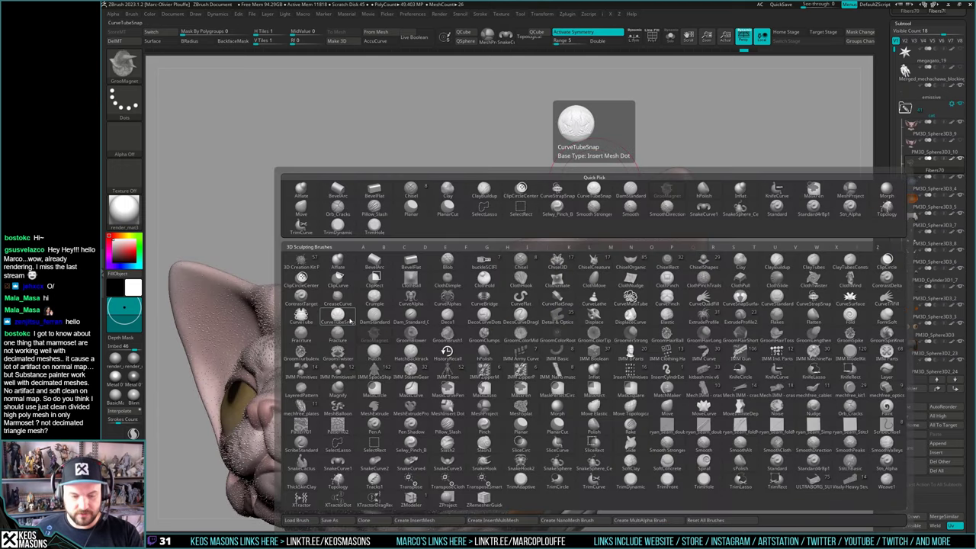
key("g")
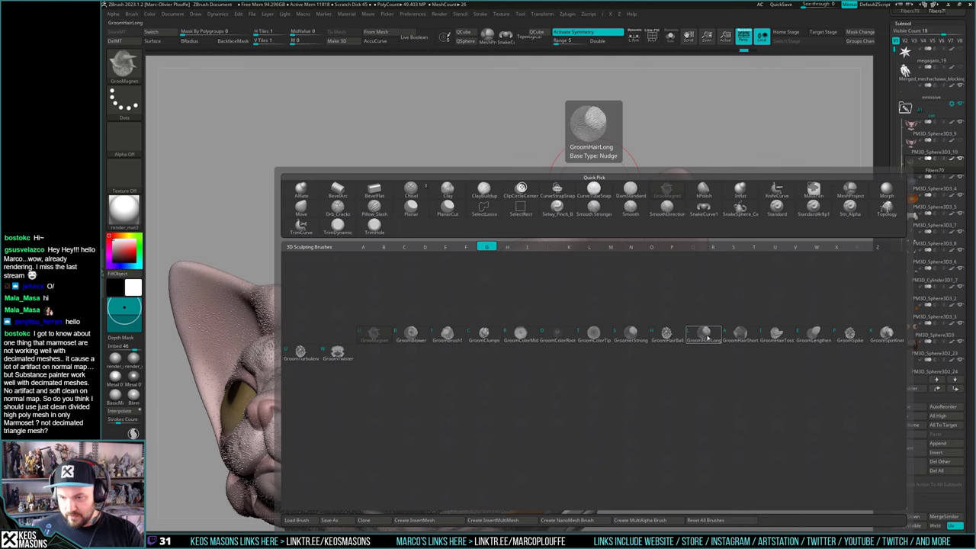
left_click(739, 334)
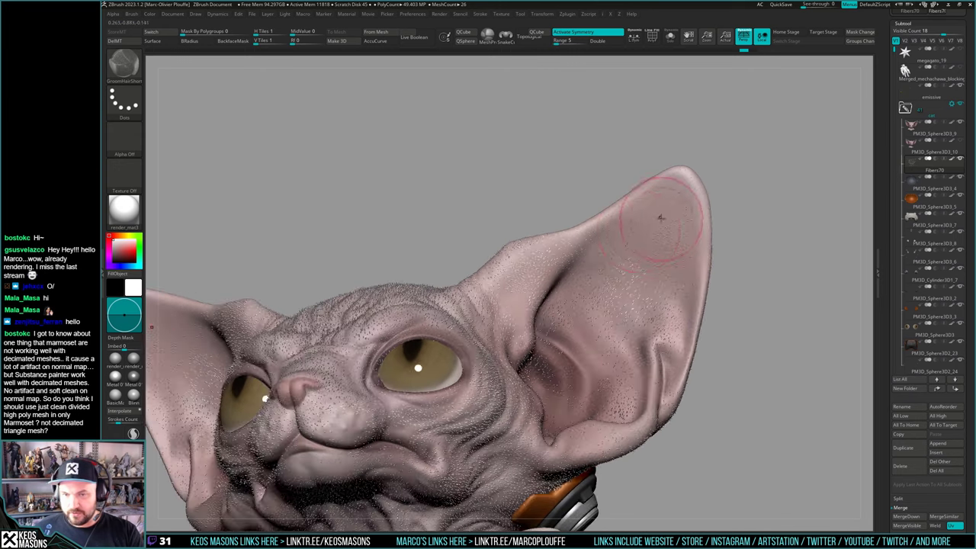
mouse_move(734, 213)
left_mouse_down()
mouse_move(664, 196)
mouse_move(649, 206)
mouse_move(602, 172)
mouse_move(639, 176)
left_mouse_up()
right_click_drag(640, 175, 554, 252)
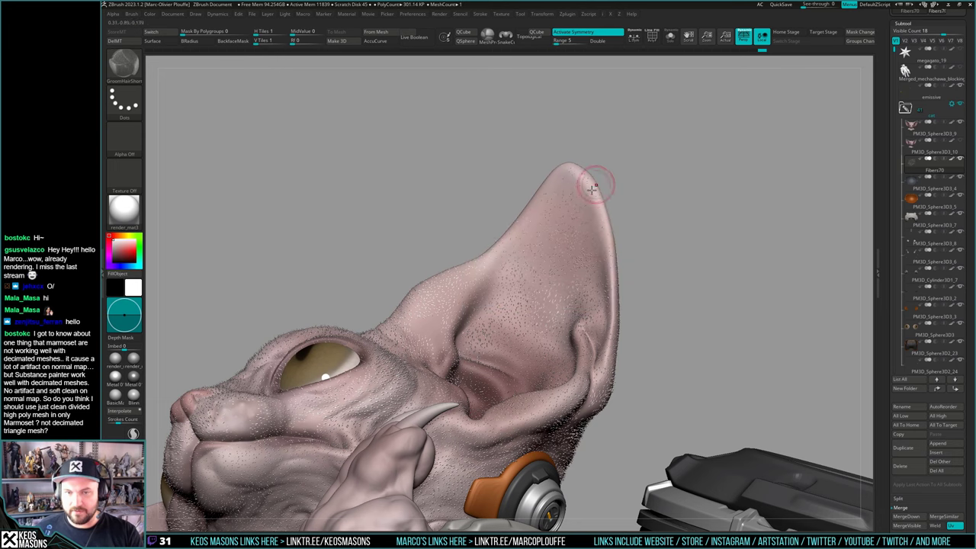
Groom the fibers at the ear tip with the GroomHairShort brush and check both ears from the front
left_click_drag(568, 149, 586, 171)
mouse_move(498, 203)
right_mouse_down()
mouse_move(558, 260)
mouse_move(534, 229)
right_mouse_up()
mouse_move(534, 228)
left_mouse_down()
mouse_move(513, 223)
mouse_move(408, 255)
left_mouse_up()
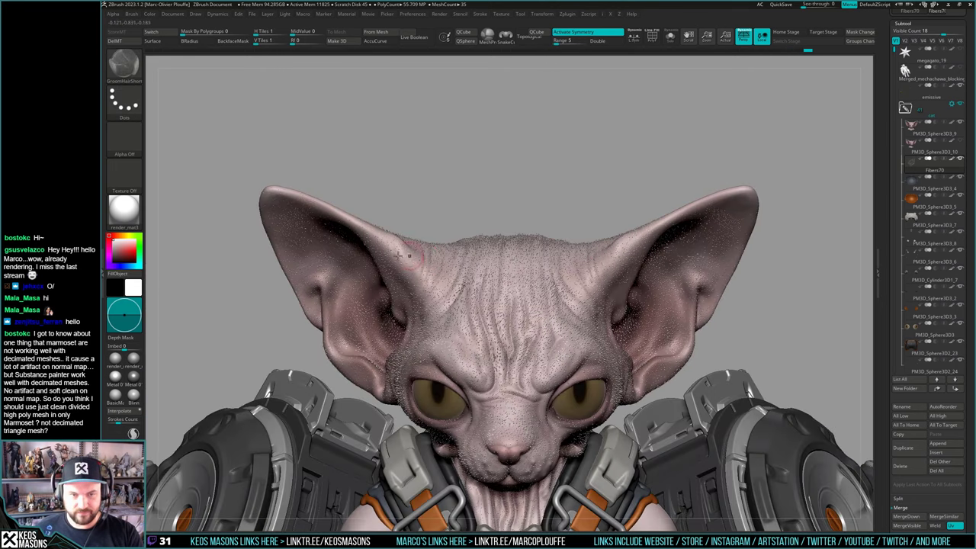
left_click_drag(616, 181, 726, 202)
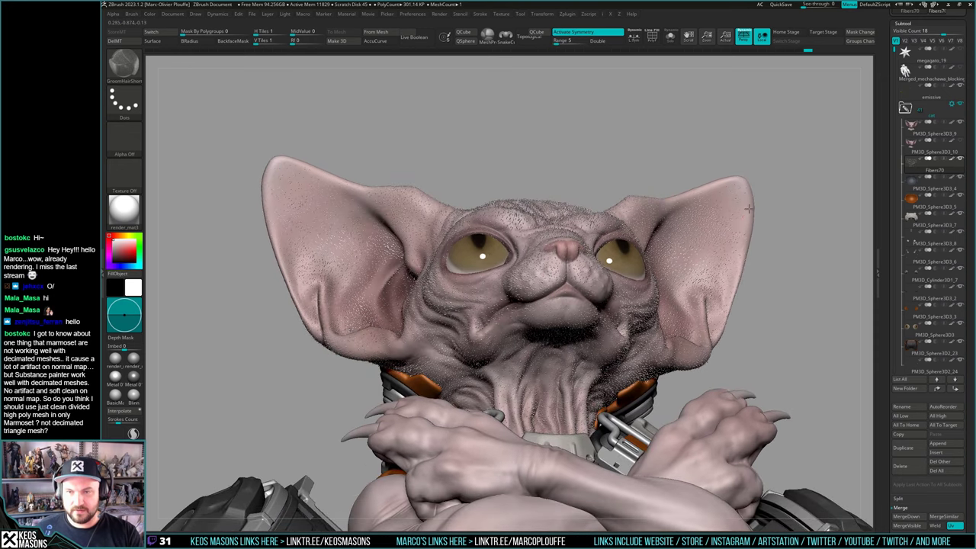
Choose the Move brush and adjust its Draw Size for the fibers at the ear tip
mouse_move(526, 167)
left_mouse_down()
mouse_move(607, 168)
mouse_move(597, 239)
mouse_move(645, 223)
mouse_move(645, 194)
mouse_move(604, 200)
left_mouse_up()
key("space")
left_click(624, 242)
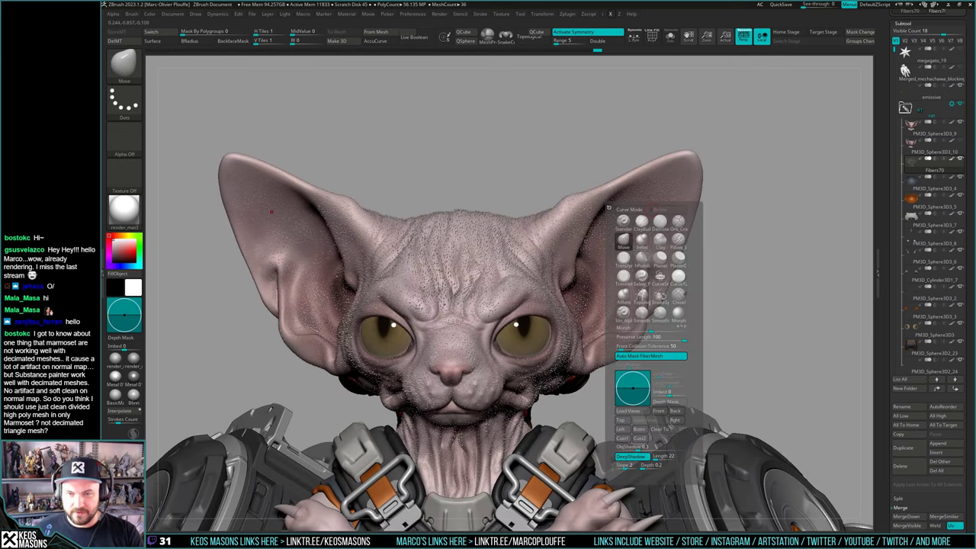
right_click_drag(734, 136, 687, 172, "ctrl")
right_click_drag(674, 236, 670, 208)
key("space")
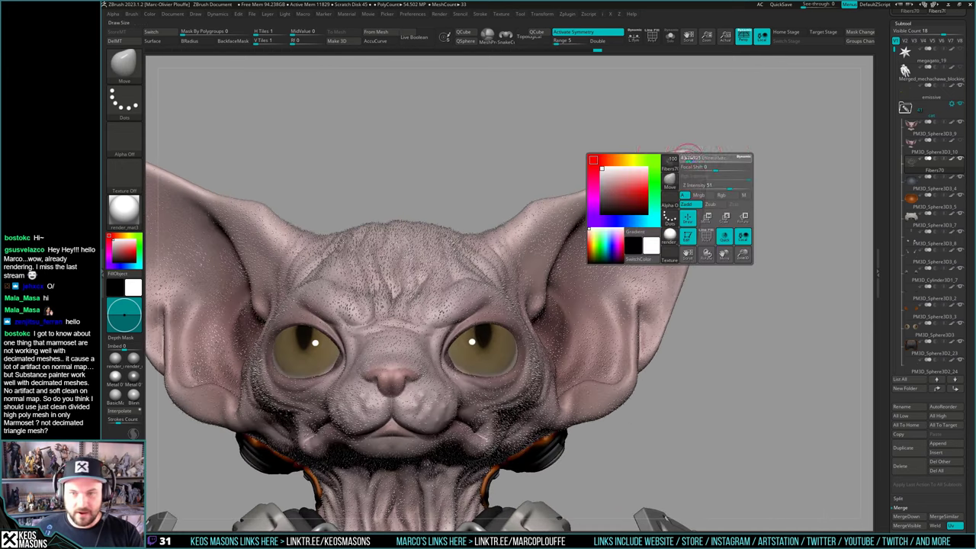
left_click_drag(691, 158, 695, 158)
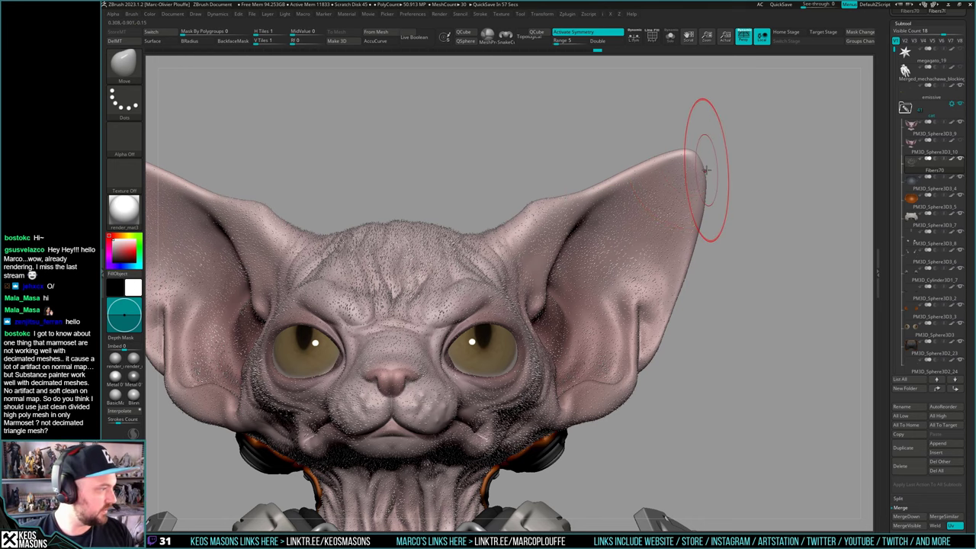
Lower the Move brush's Preserve Length and adjust its Draw Size for pulling the ear-tip fibers
right_click_drag(699, 160, 697, 139)
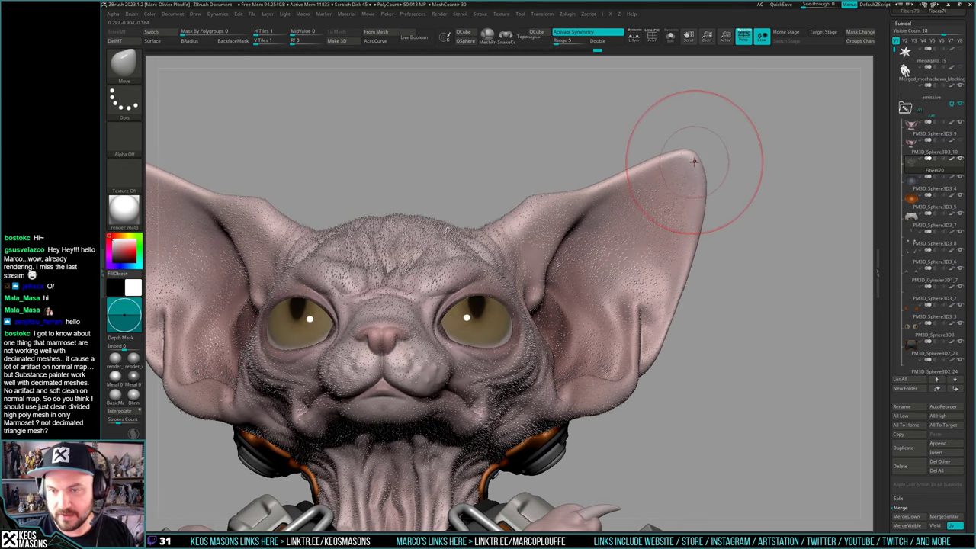
right_click(692, 162)
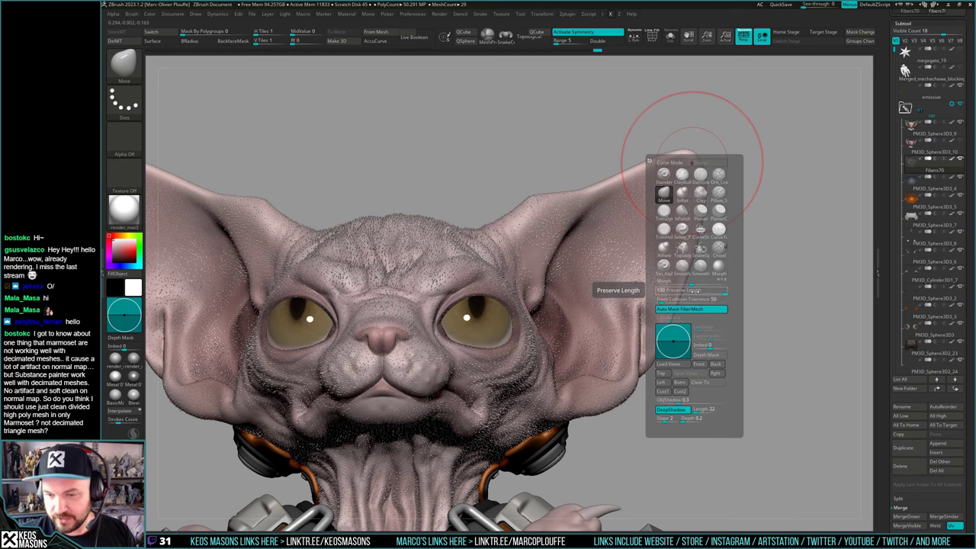
left_click_drag(695, 290, 673, 293)
key("space")
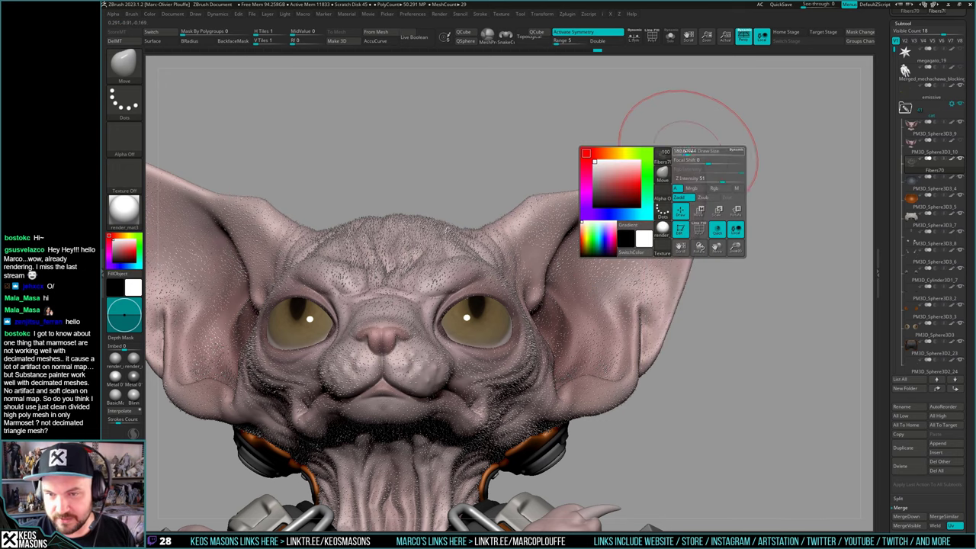
left_click_drag(702, 152, 686, 153)
Reduce the brush size and pull the fibers outward around the ear tip and along its upper edge
mouse_move(705, 161)
right_mouse_down()
mouse_move(700, 141)
mouse_move(694, 160)
right_mouse_up()
mouse_move(688, 161)
left_mouse_down()
mouse_move(692, 153)
mouse_move(677, 159)
mouse_move(721, 142)
left_mouse_up()
key("space")
mouse_move(712, 179)
left_mouse_down()
mouse_move(697, 179)
mouse_move(690, 149)
mouse_move(659, 157)
left_mouse_up()
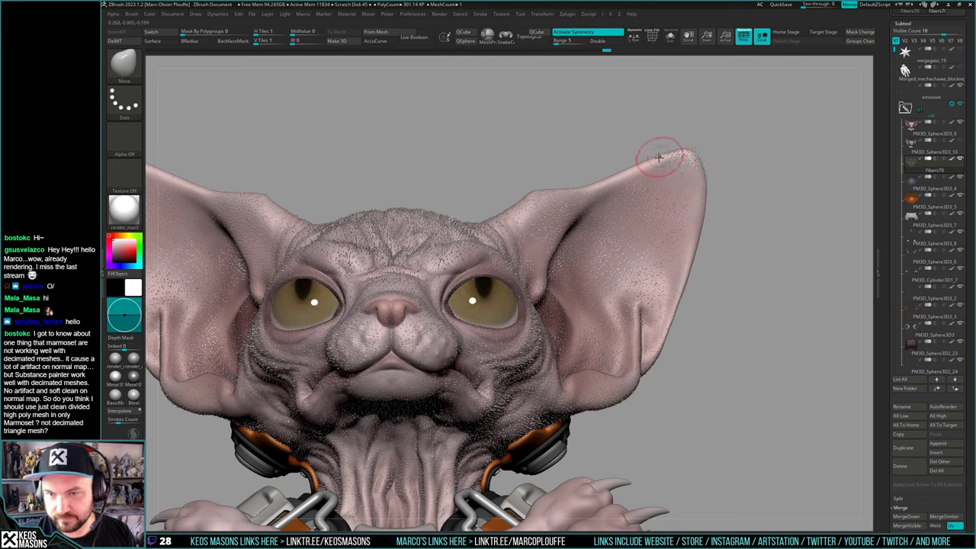
left_click_drag(705, 186, 700, 168)
mouse_move(699, 163)
left_mouse_down()
mouse_move(690, 154)
mouse_move(730, 203)
mouse_move(633, 179)
left_mouse_up()
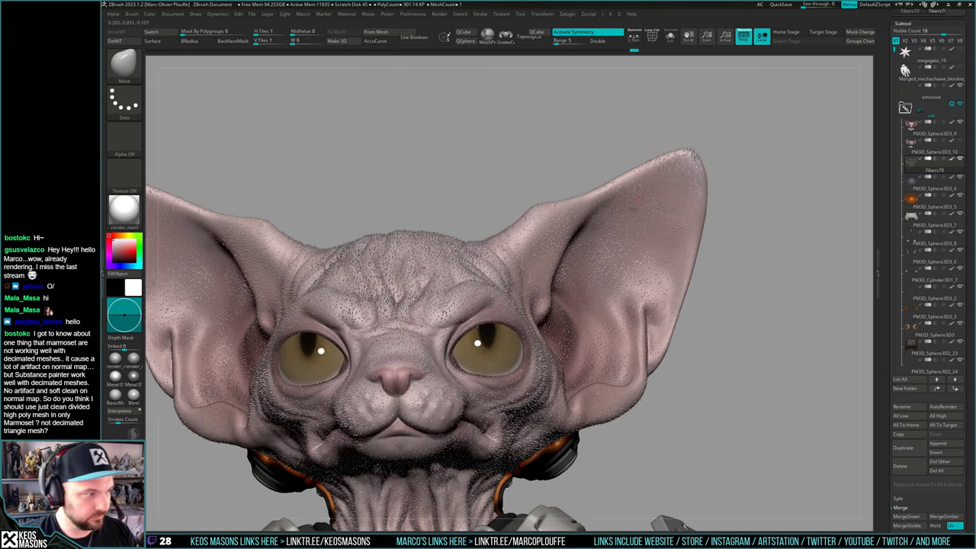
Pull out the fibers along the inner upper edge of the ear and around its lower lobe
right_click_drag(564, 273, 586, 247, "alt")
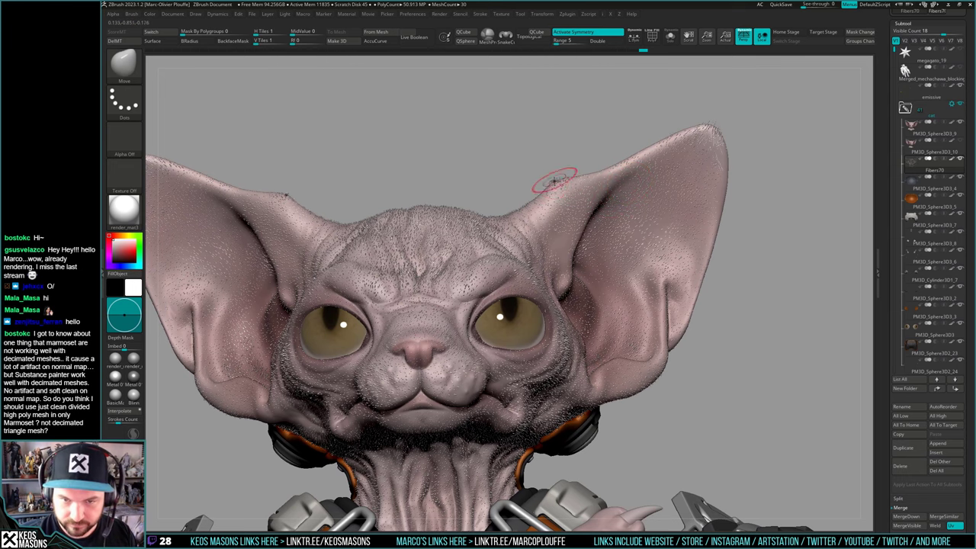
mouse_move(586, 177)
right_mouse_down("shift")
mouse_move(552, 177)
mouse_move(654, 185)
right_mouse_up("shift")
left_click_drag(607, 240, 650, 241)
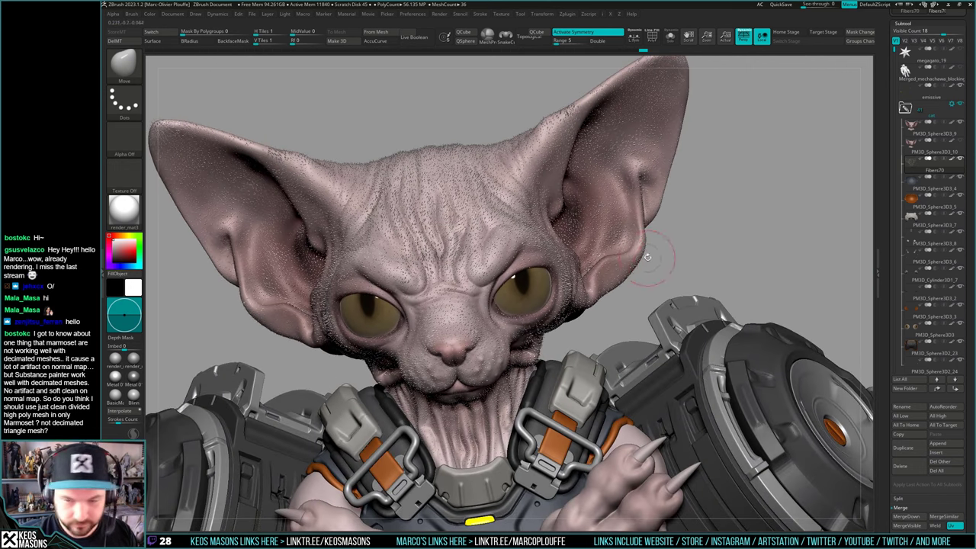
left_click_drag(621, 270, 606, 276)
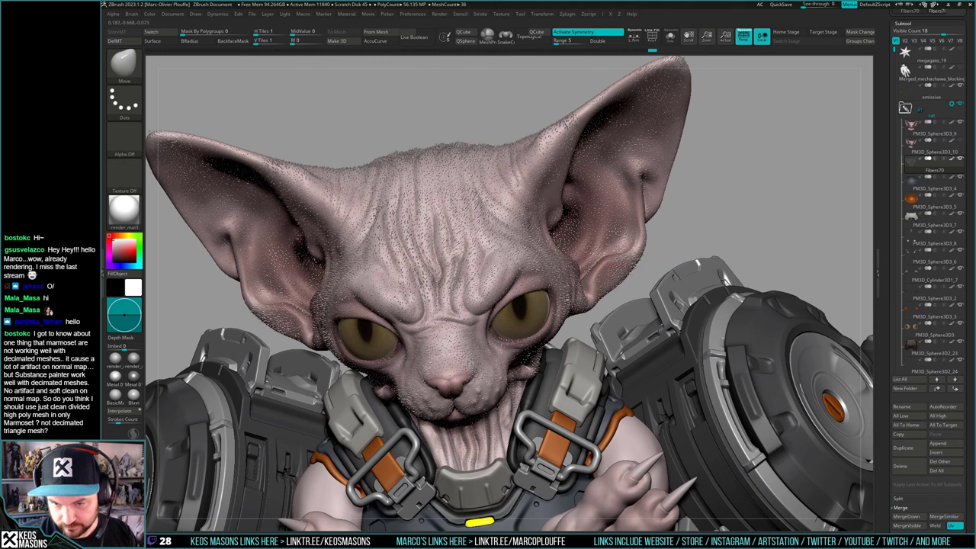
left_click_drag(648, 226, 661, 123)
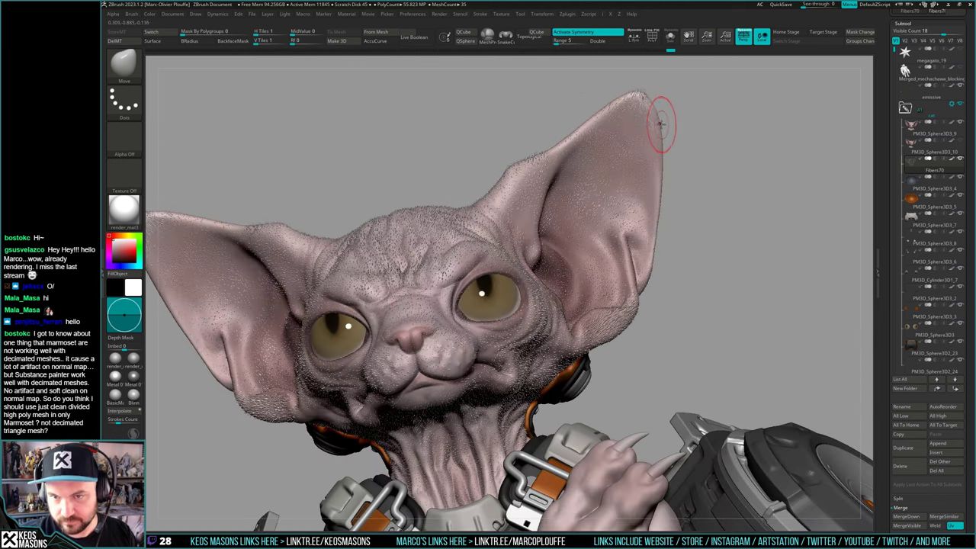
Lengthen the fibers along the outer rim and top edge of the ears with the Move brush
right_click(665, 145)
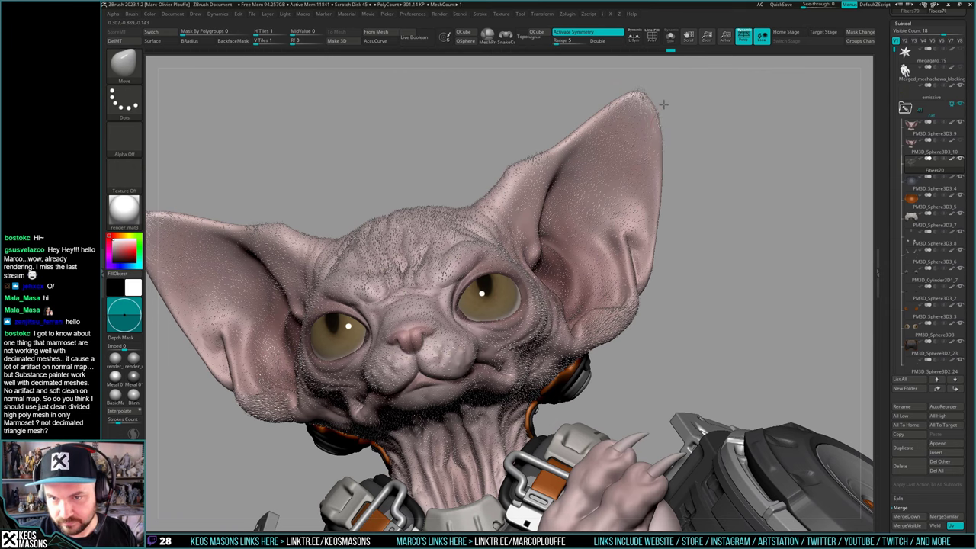
right_click_drag(660, 144, 556, 152)
left_click_drag(668, 152, 720, 179)
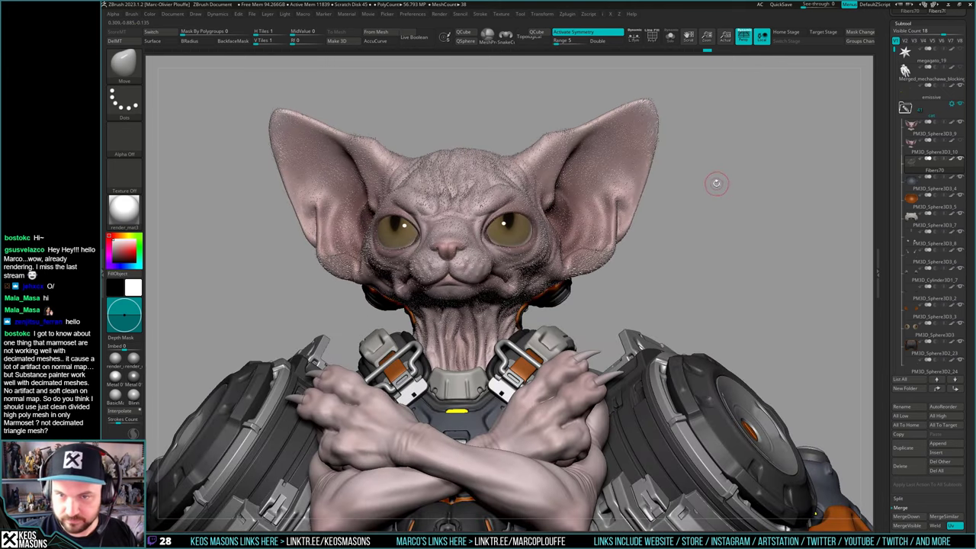
scroll(602, 144, "up", 2)
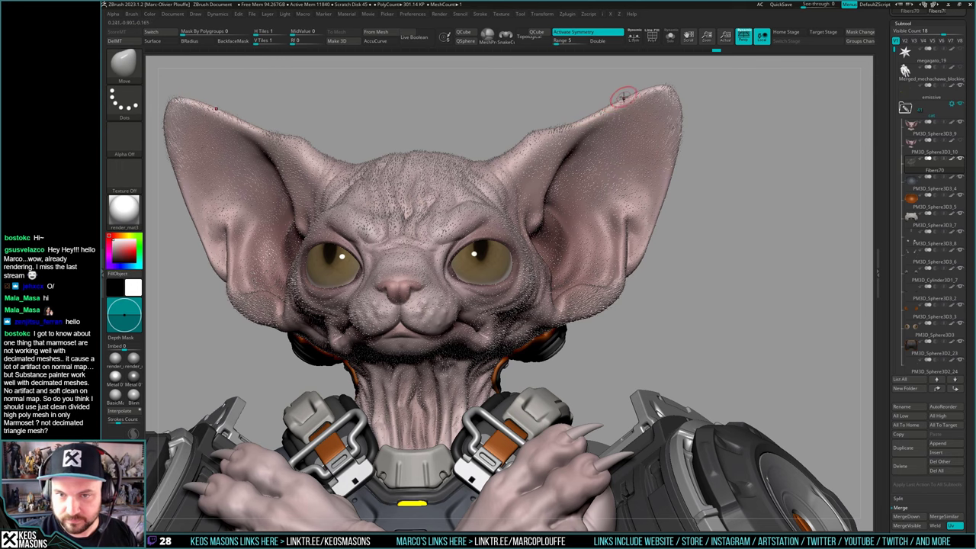
left_click_drag(728, 257, 745, 244)
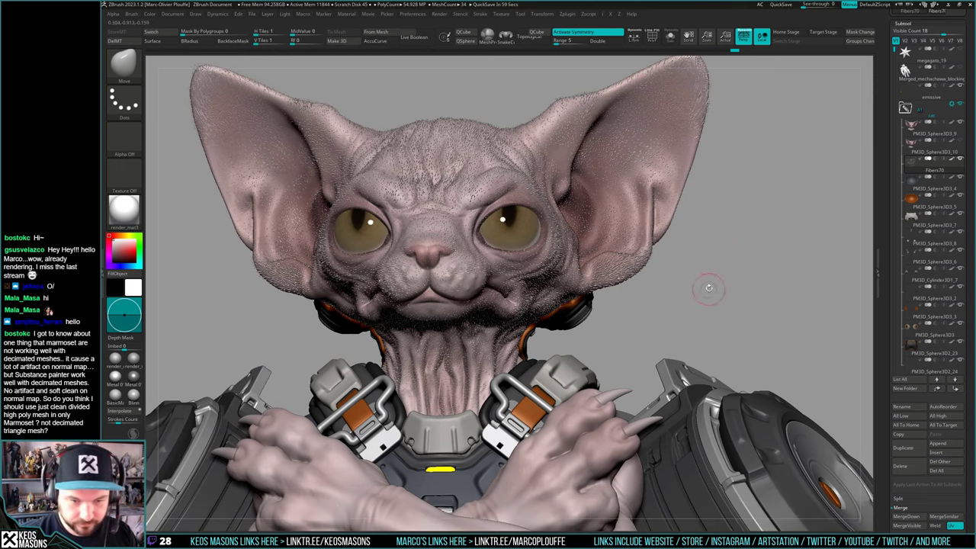
Groom the fibers around the inner ear opening and refine the ear rims from both three-quarter views
left_click_drag(709, 287, 717, 269)
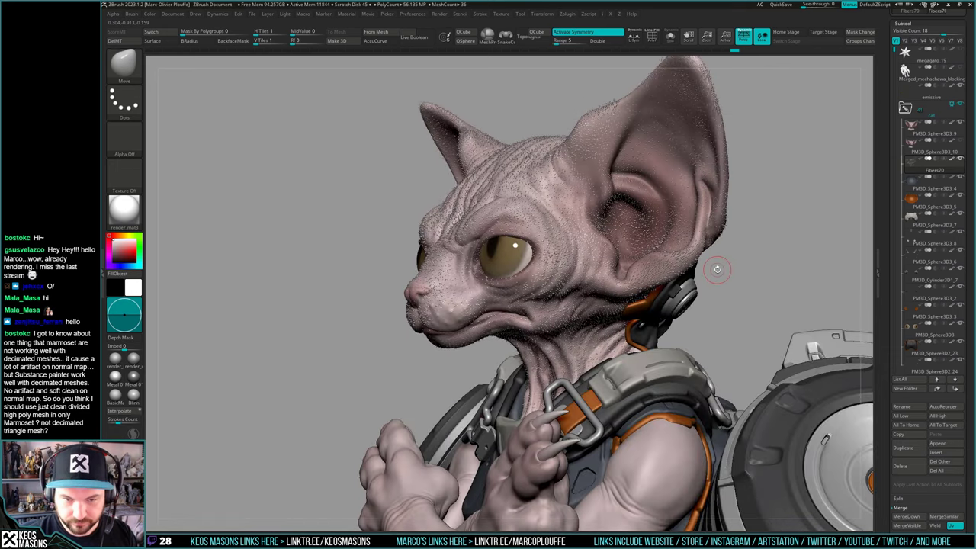
right_click_drag(518, 282, 602, 283)
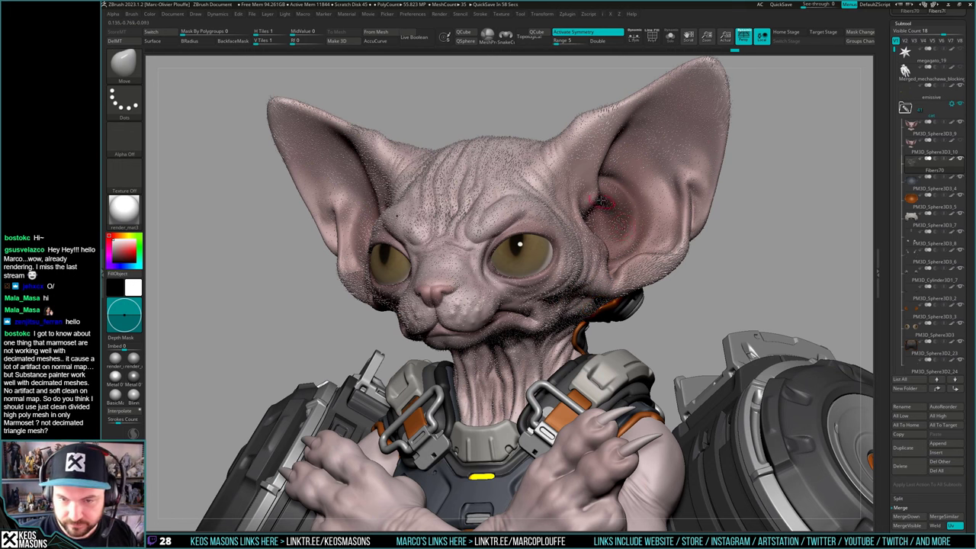
left_click_drag(593, 194, 593, 202)
right_click_drag(590, 205, 594, 178)
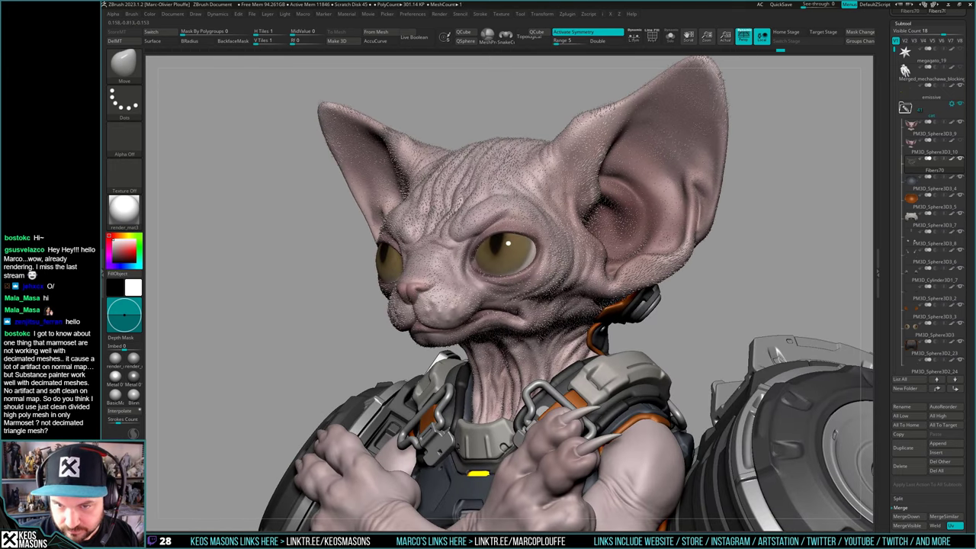
mouse_move(622, 135)
left_mouse_down()
mouse_move(726, 244)
mouse_move(676, 262)
mouse_move(670, 231)
left_mouse_up()
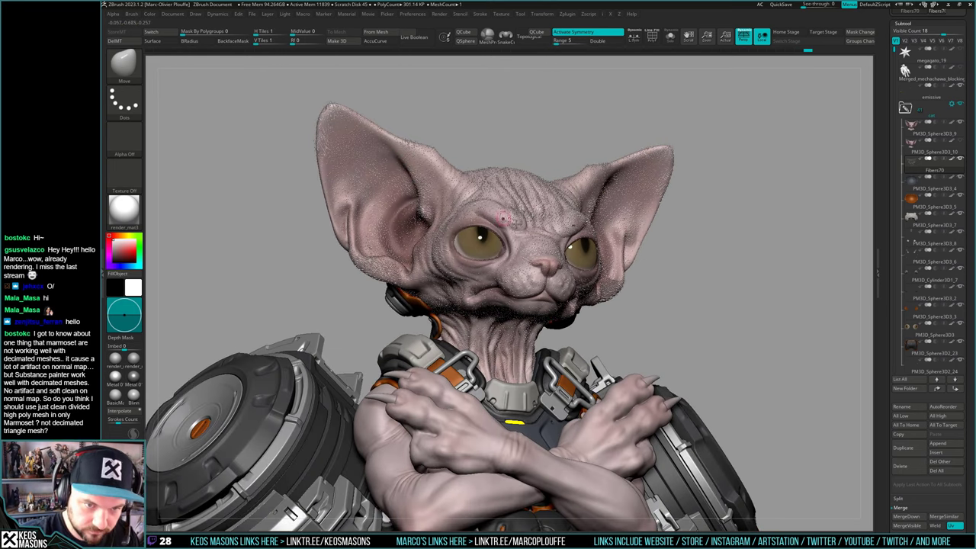
right_click_drag(383, 172, 321, 169)
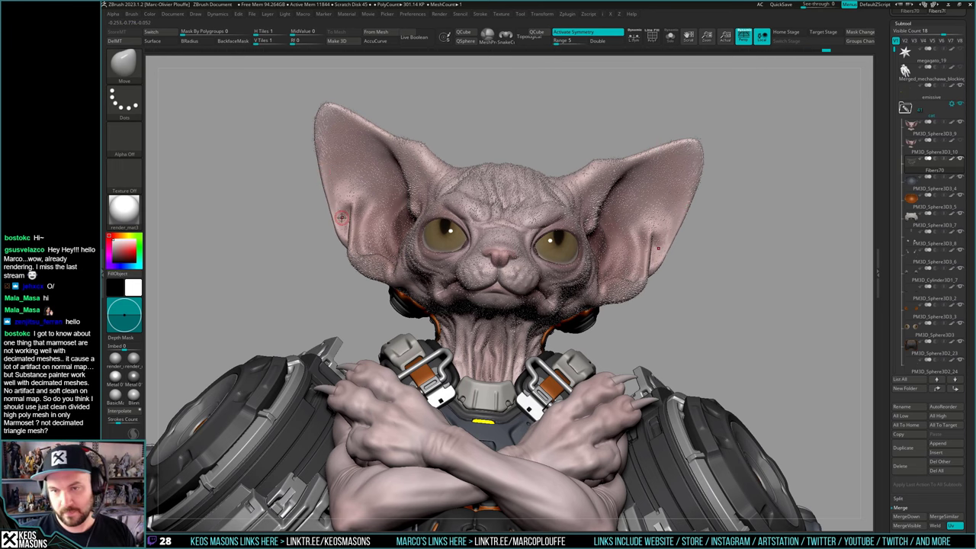
Comb the fibers on the nose bridge and muzzle with the Move brush
left_click_drag(715, 276, 591, 274)
mouse_move(591, 274)
right_mouse_down()
mouse_move(534, 299)
mouse_move(537, 222)
right_mouse_up()
left_click_drag(537, 219, 538, 227)
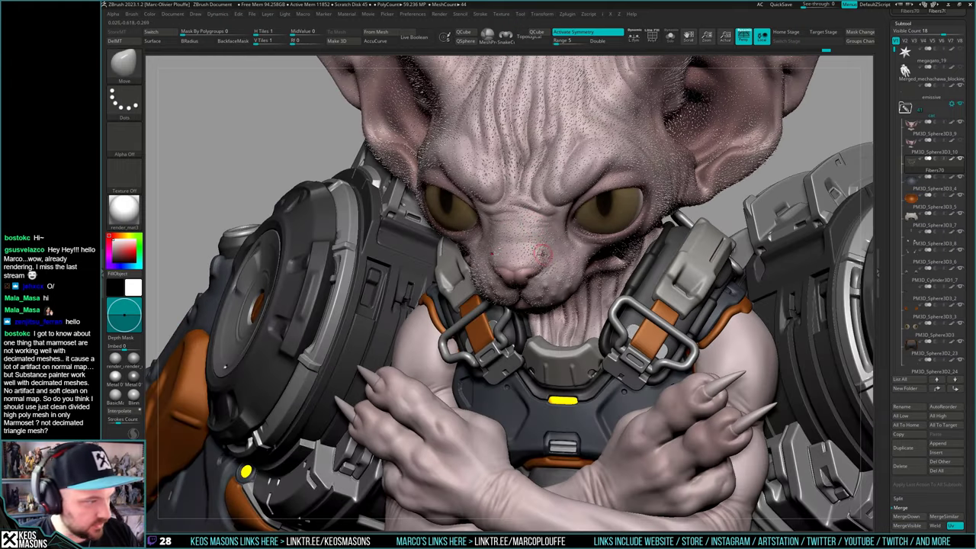
right_click(519, 274)
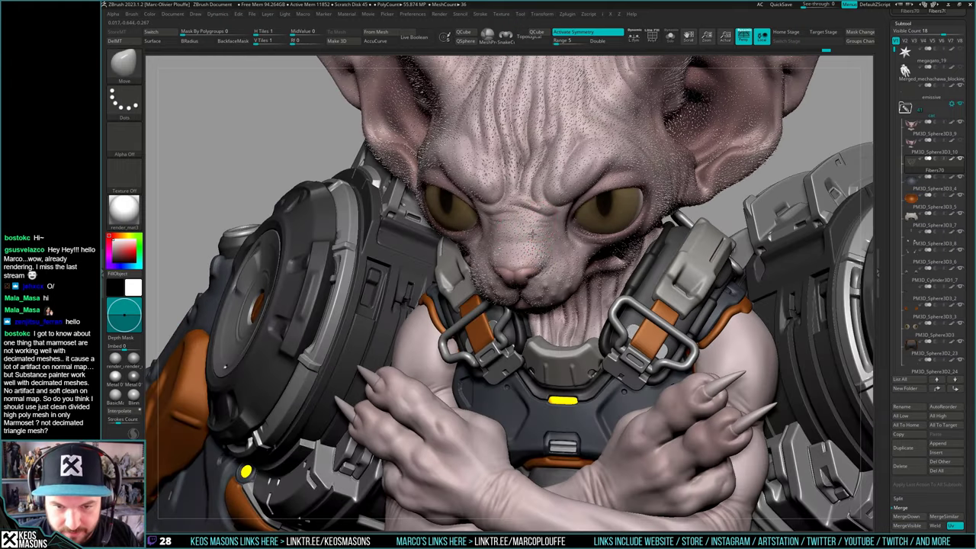
mouse_move(519, 273)
right_mouse_down()
mouse_move(552, 228)
mouse_move(528, 252)
right_mouse_up()
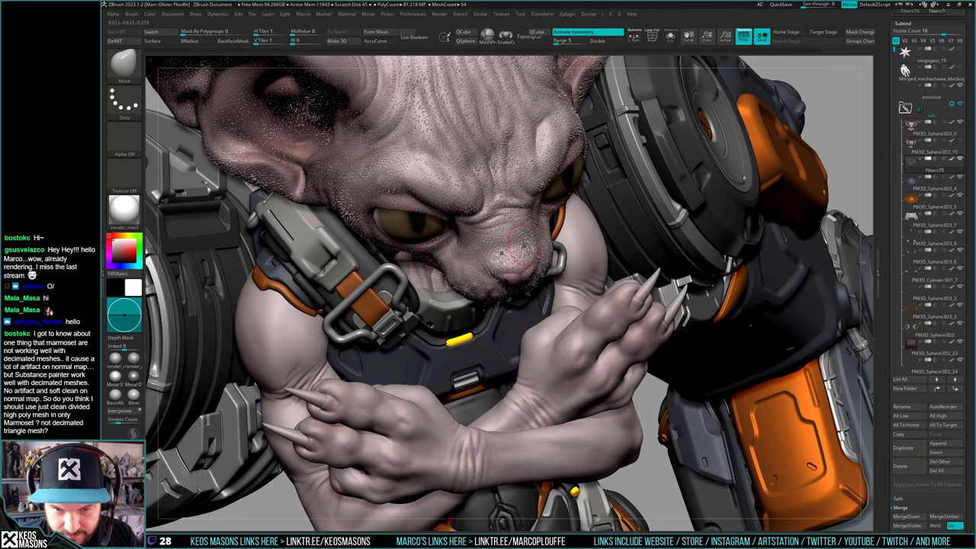
mouse_move(534, 244)
right_mouse_down()
mouse_move(512, 254)
mouse_move(526, 248)
mouse_move(511, 188)
right_mouse_up()
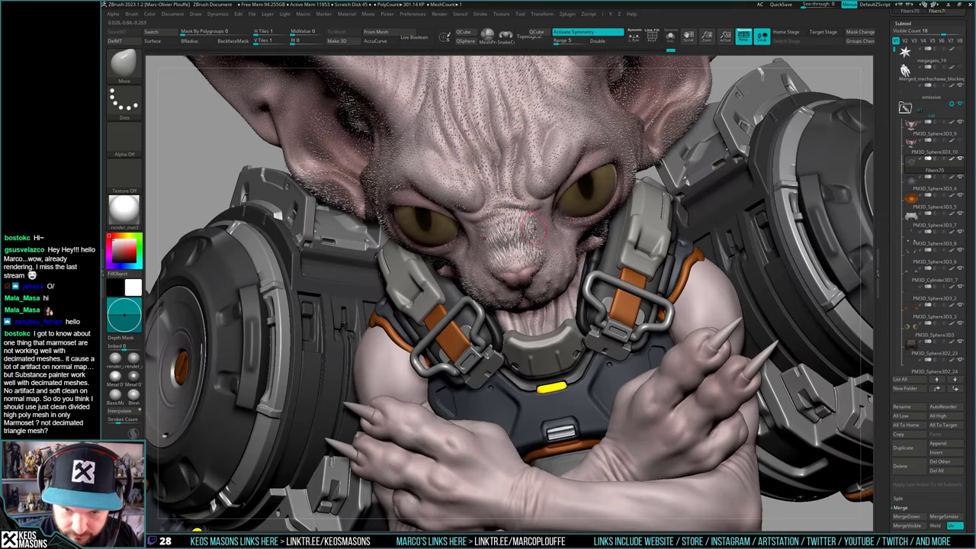
mouse_move(562, 327)
right_mouse_down()
mouse_move(576, 285)
mouse_move(681, 228)
mouse_move(562, 247)
right_mouse_up()
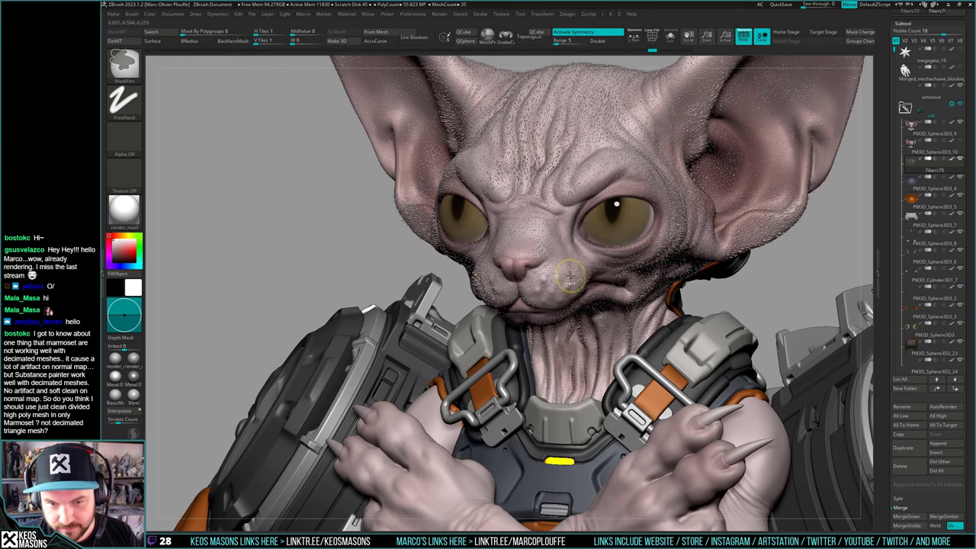
Enlarge the Move brush's Draw Size and adjust its Preserve Length for grooming the forehead
right_click_drag(564, 272, 610, 206, "ctrl")
mouse_move(610, 206)
right_mouse_down("shift")
mouse_move(800, 189)
mouse_move(780, 159)
mouse_move(788, 157)
mouse_move(809, 209)
mouse_move(799, 193)
mouse_move(785, 198)
mouse_move(795, 185)
mouse_move(558, 204)
right_mouse_up("shift")
key("space")
mouse_move(577, 163)
left_mouse_down()
mouse_move(595, 161)
mouse_move(576, 162)
left_mouse_up()
key("space")
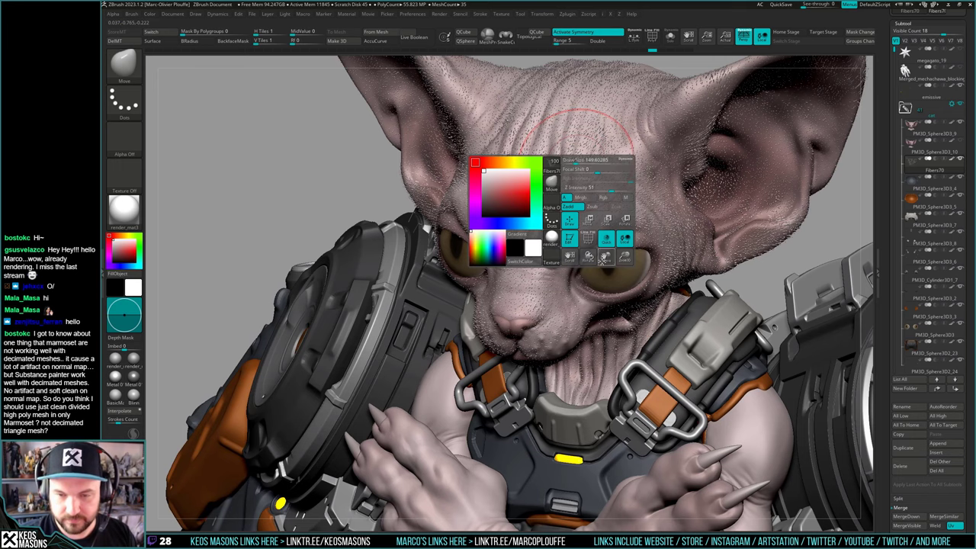
key("2")
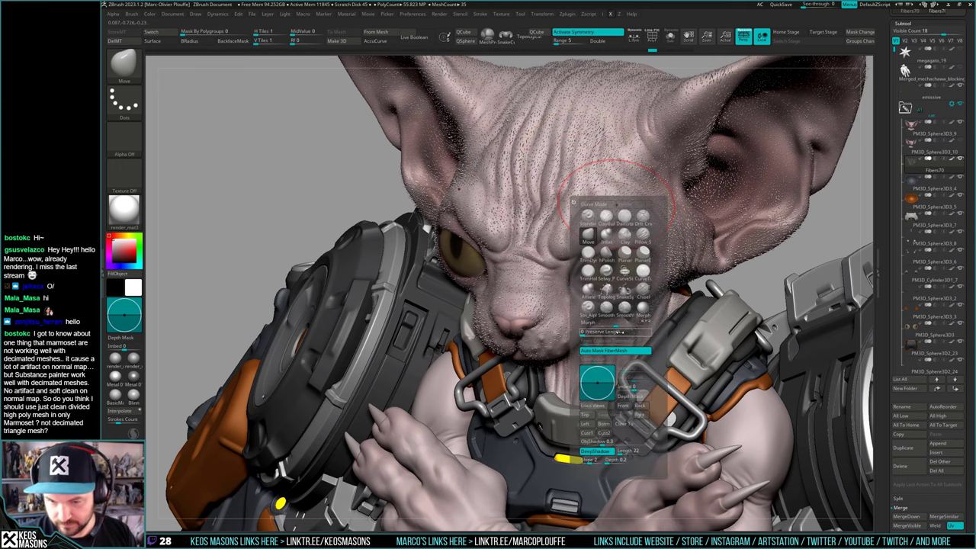
Comb the fibers on the forehead and brow wrinkles with the Move brush from three-quarter and raised views
mouse_move(763, 217)
right_mouse_down()
mouse_move(562, 190)
mouse_move(576, 174)
mouse_move(592, 182)
mouse_move(584, 158)
mouse_move(587, 264)
mouse_move(665, 260)
right_mouse_up()
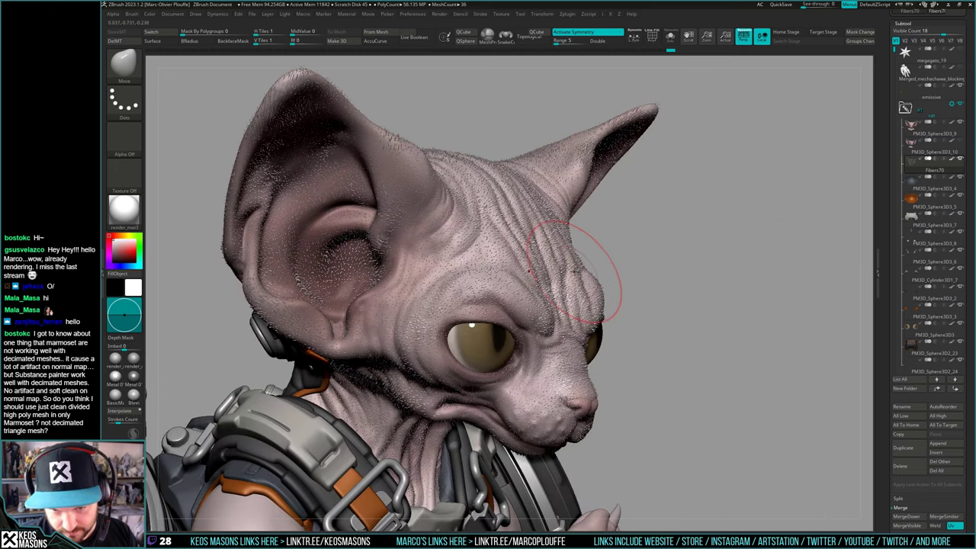
right_click(555, 322)
right_click_drag(555, 323, 595, 325)
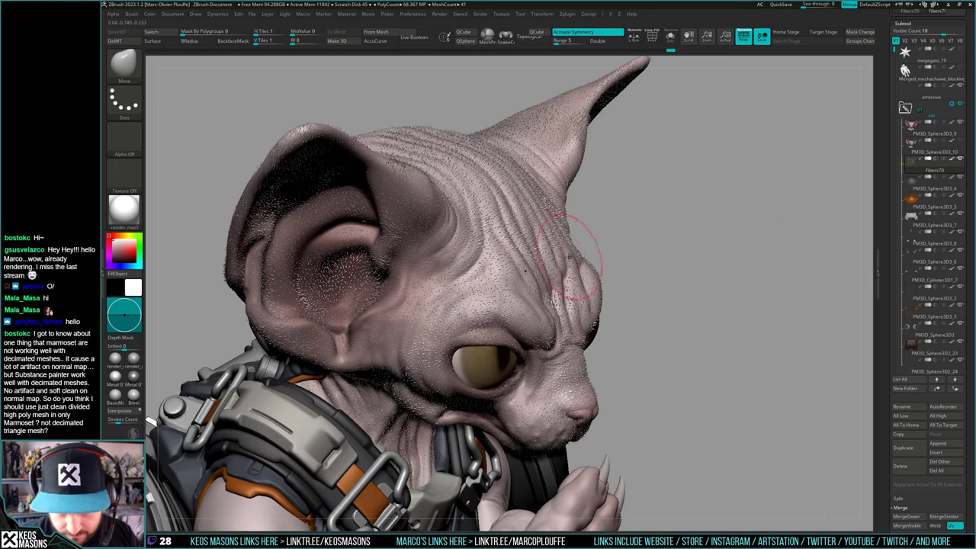
right_click_drag(570, 258, 552, 237)
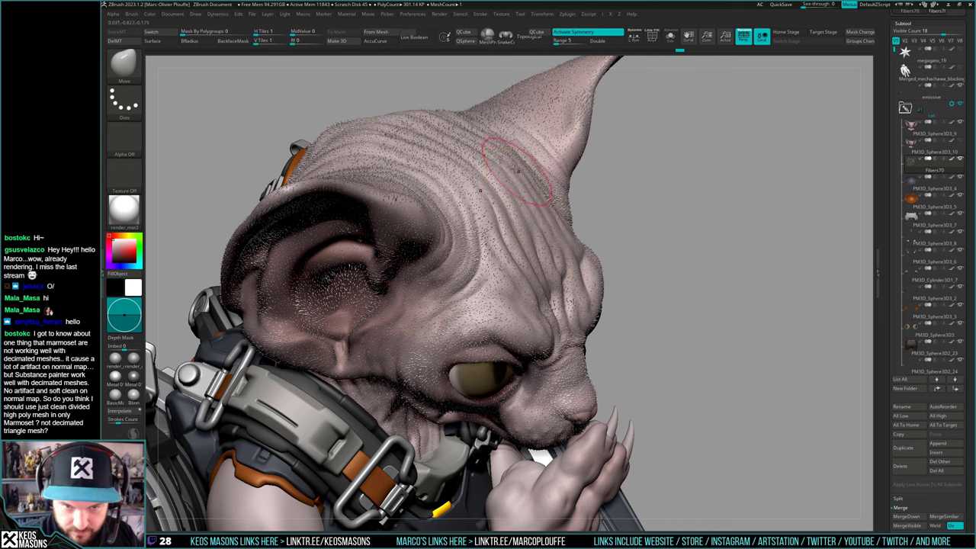
mouse_move(482, 173)
right_mouse_down()
mouse_move(590, 218)
mouse_move(567, 313)
right_mouse_up()
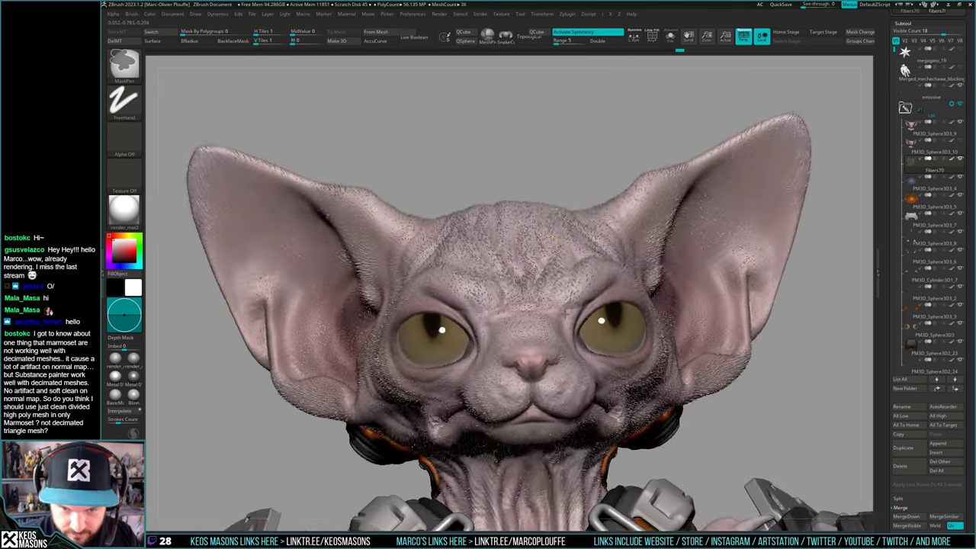
Groom the fibers across the crown, above the brows and around the ear bases from low, front and three-quarter views
right_click_drag(550, 235, 555, 241, "ctrl")
left_click_drag(555, 253, 597, 185, "alt")
left_click_drag(597, 257, 595, 272)
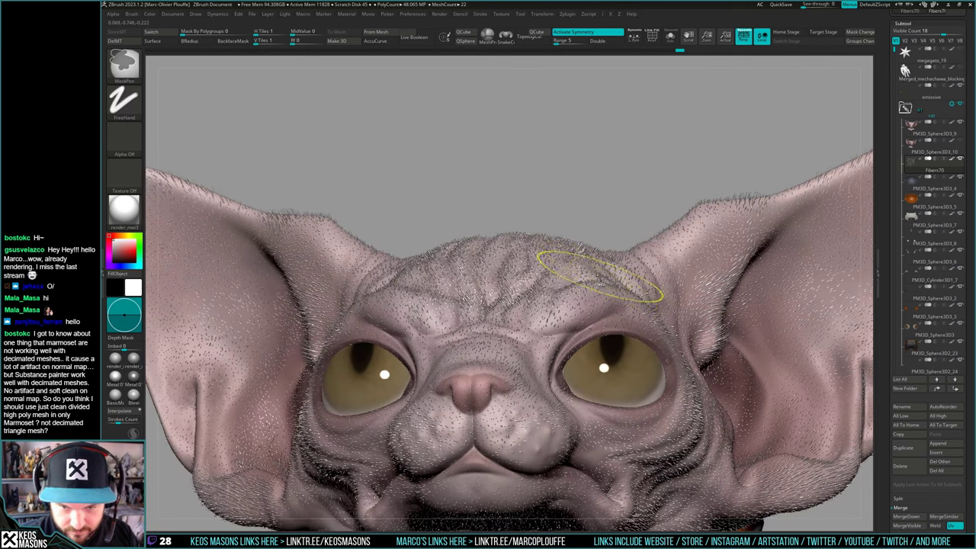
mouse_move(605, 281)
right_mouse_down("ctrl")
mouse_move(610, 214)
mouse_move(560, 281)
mouse_move(552, 221)
mouse_move(503, 194)
right_mouse_up("ctrl")
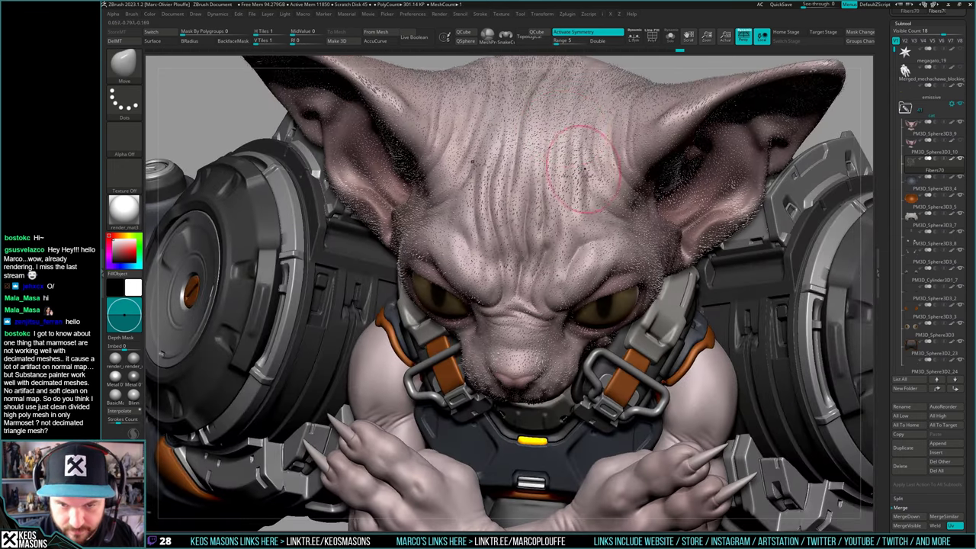
mouse_move(624, 212)
right_mouse_down()
mouse_move(627, 155)
mouse_move(524, 152)
mouse_move(530, 172)
right_mouse_up()
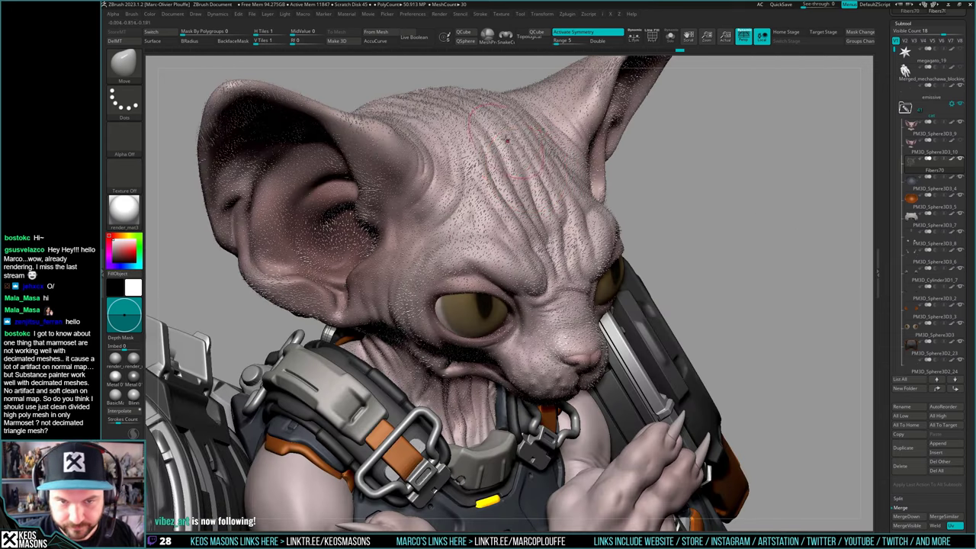
right_click_drag(488, 137, 656, 238, "ctrl")
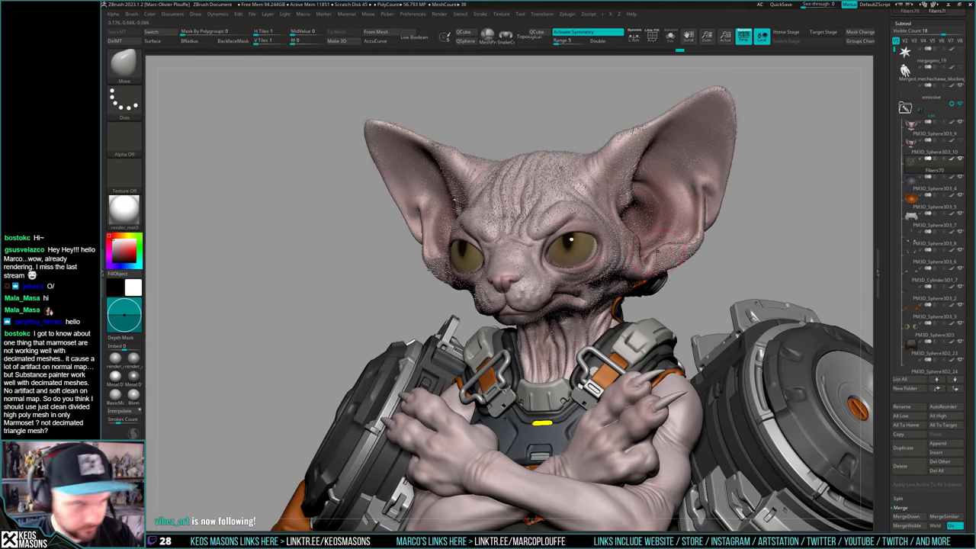
right_click_drag(553, 218, 706, 245, "ctrl")
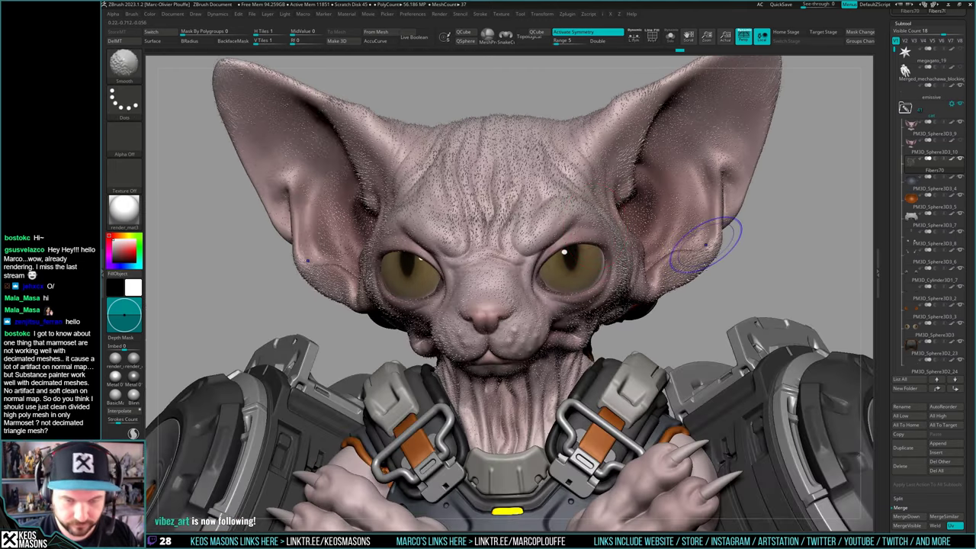
Render a BPR preview of the furred head from the front and inspect the fibers
key("shift+r")
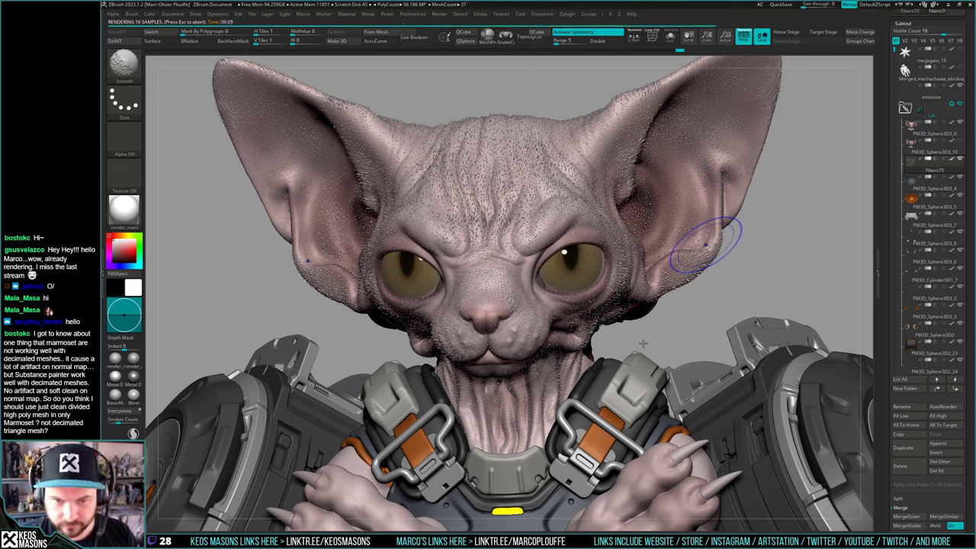
key("Escape")
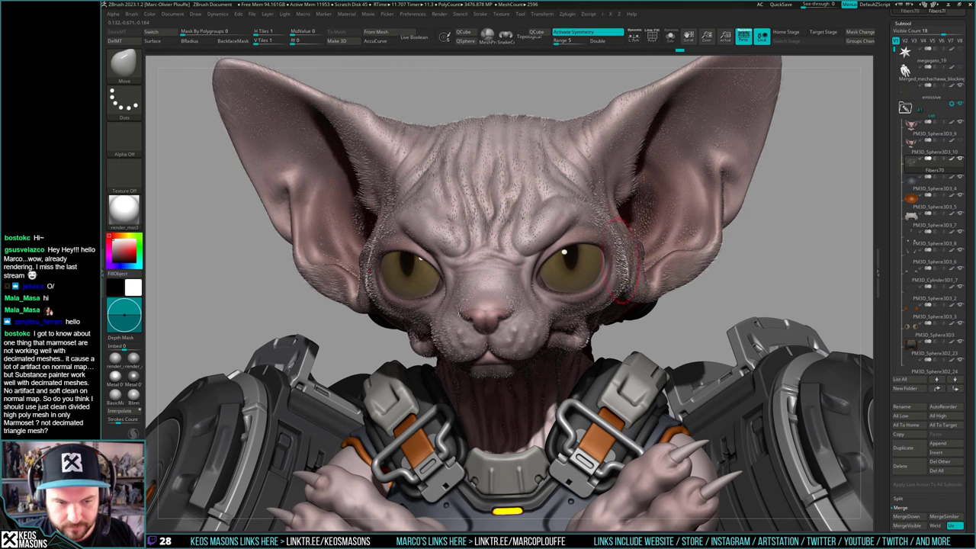
right_click_drag(622, 261, 628, 244, "alt")
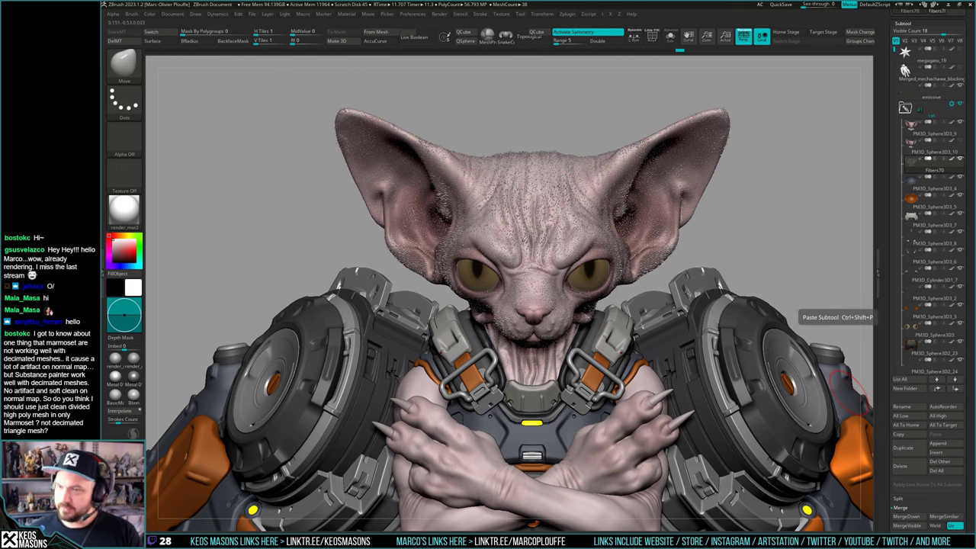
Isolate the head subtool PM3D_Sphere3D3_10 and mask the bridge of the nose with a resized brush
left_click(919, 159)
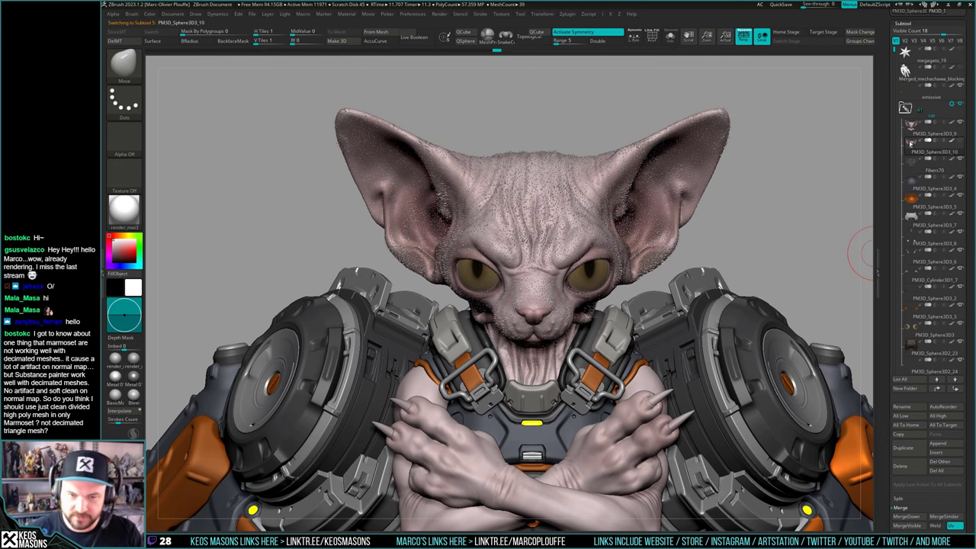
key("shift+s")
right_click_drag(536, 285, 546, 335, "alt")
right_click_drag(546, 336, 530, 246, "ctrl")
key("space")
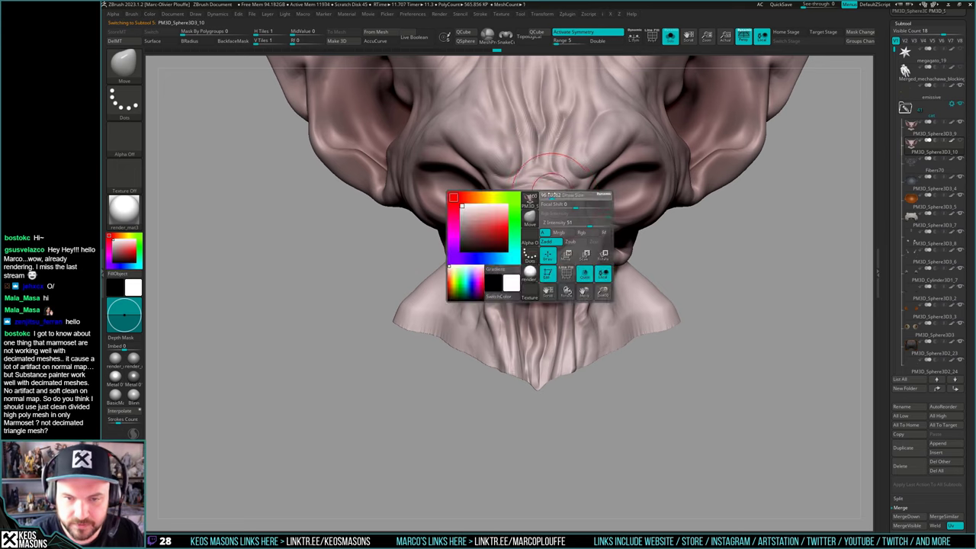
left_click(553, 196)
mouse_move(547, 183)
left_mouse_down("ctrl")
mouse_move(540, 229)
mouse_move(526, 168)
mouse_move(568, 198)
mouse_move(548, 245)
left_mouse_up("ctrl")
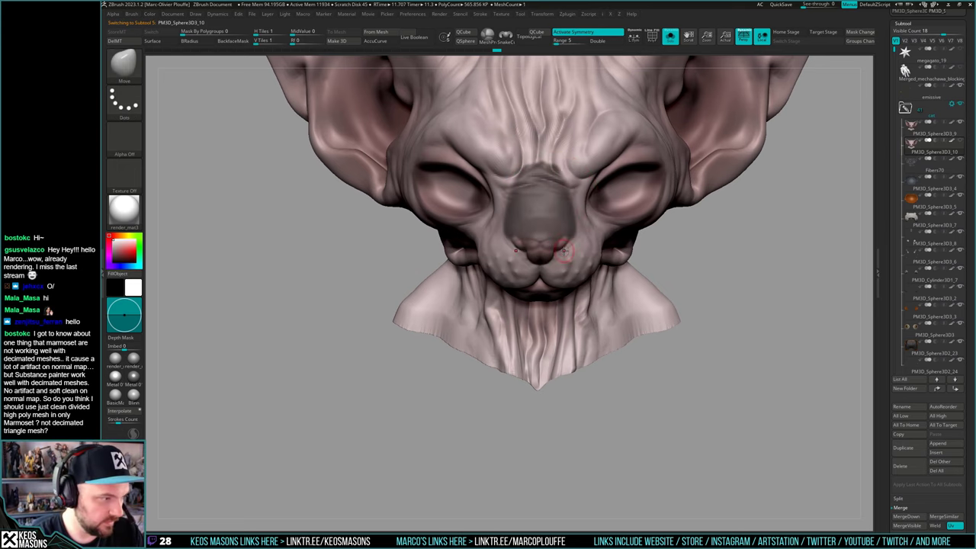
Extend the mask over the nose tip and down toward the upper lip, checking it from the side and front
right_click_drag(564, 250, 635, 232)
key("space")
left_click_drag(515, 207, 533, 275, "ctrl")
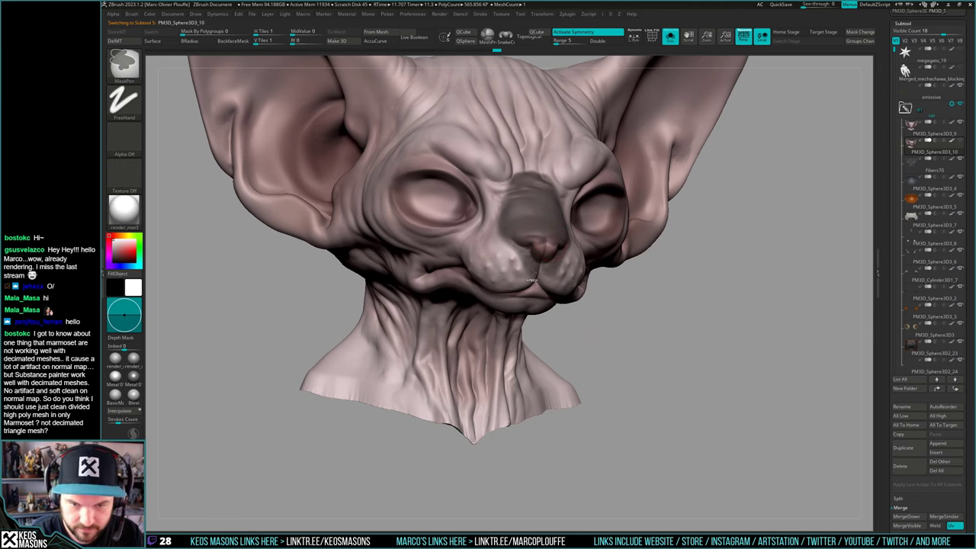
right_click_drag(532, 275, 465, 232)
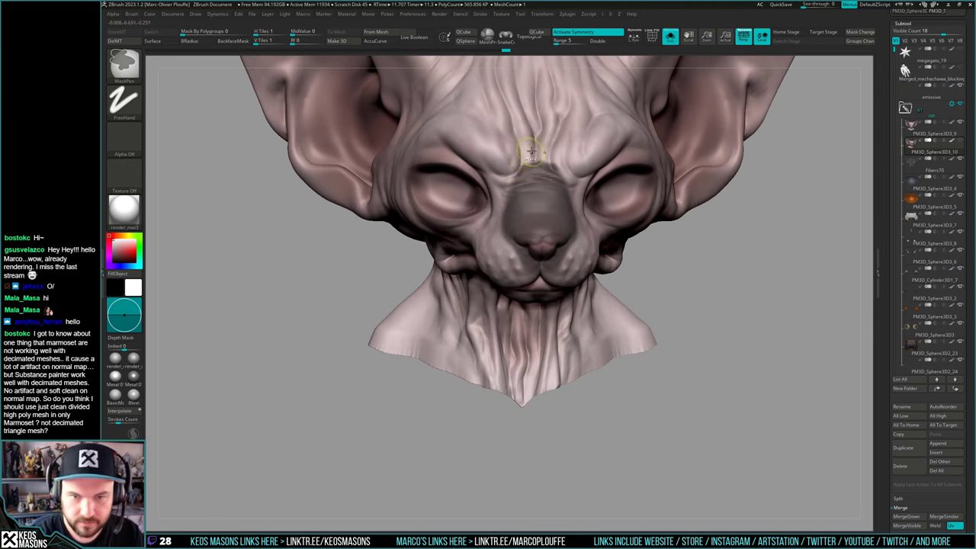
key("space")
key("space")
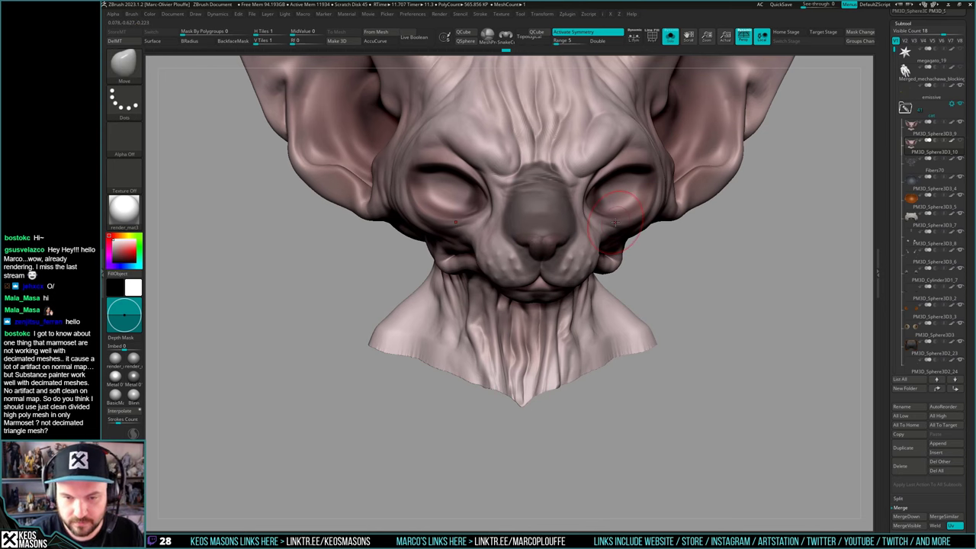
Remove the mask from the bare nose pad and soften the edges of the remaining nose mask
right_click_drag(616, 222, 488, 282, "ctrl")
key("space")
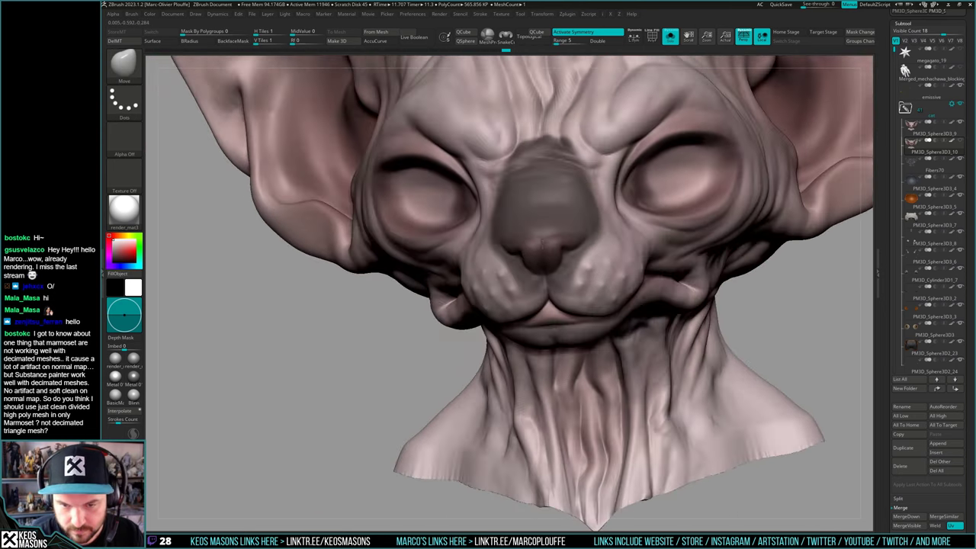
mouse_move(574, 243)
left_mouse_down("ctrl+alt")
mouse_move(550, 236)
mouse_move(533, 265)
left_mouse_up("ctrl+alt")
mouse_move(534, 265)
right_mouse_down()
mouse_move(544, 229)
mouse_move(625, 229)
mouse_move(579, 267)
right_mouse_up()
left_click_drag(579, 235, 571, 239, "ctrl+alt")
mouse_move(571, 240)
right_mouse_down()
mouse_move(545, 245)
mouse_move(579, 239)
mouse_move(590, 250)
mouse_move(610, 235)
right_mouse_up()
left_click(610, 236, "ctrl")
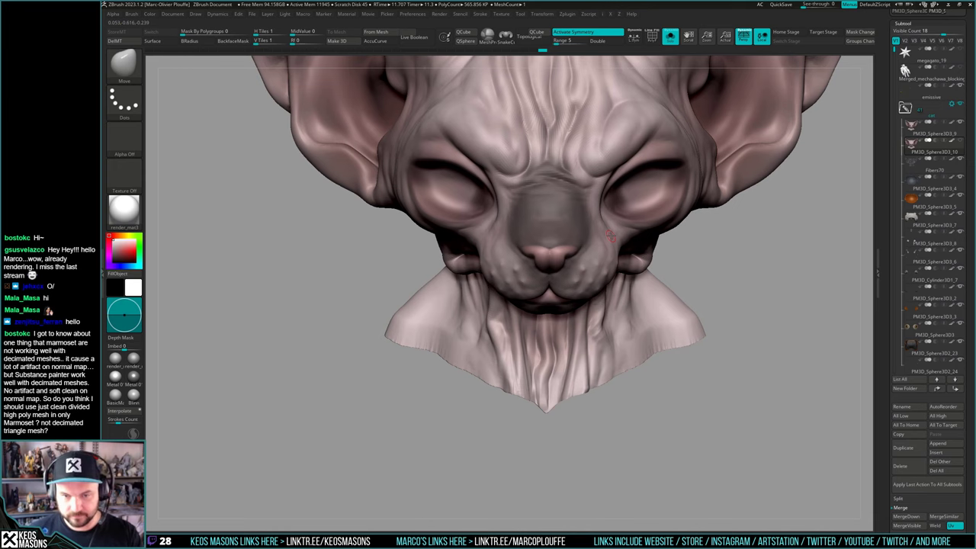
Preview FiberMesh fibers on the masked nose area and set MaxFibers to 4.70614
mouse_move(583, 260)
right_mouse_down("ctrl")
mouse_move(562, 255)
mouse_move(554, 280)
mouse_move(588, 267)
mouse_move(588, 241)
right_mouse_up("ctrl")
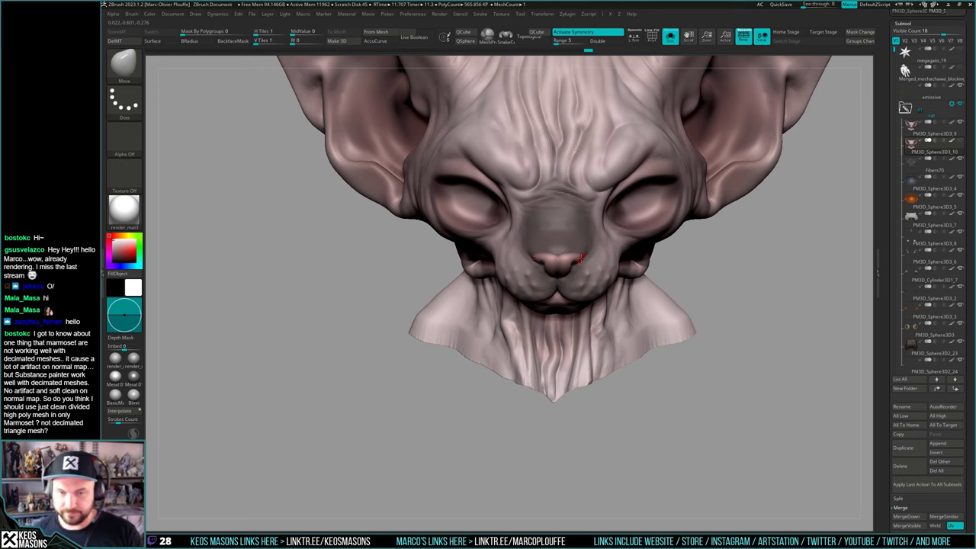
right_click_drag(589, 268, 640, 272)
scroll(890, 303, "down", 5)
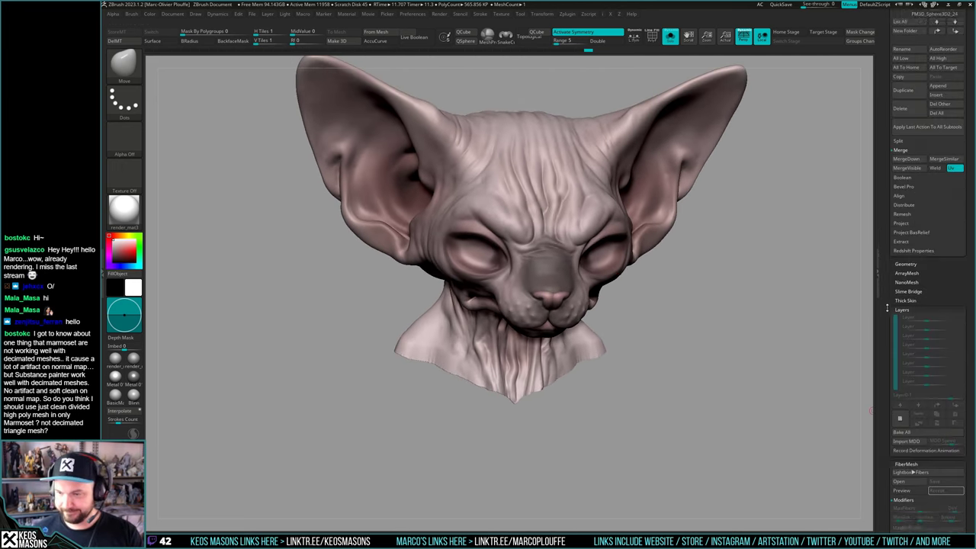
left_click(907, 430)
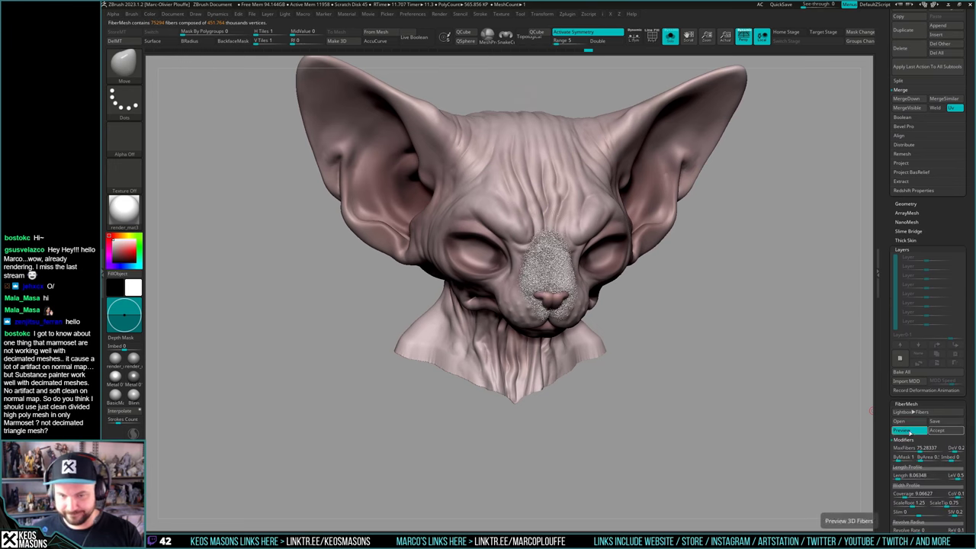
right_click_drag(579, 282, 613, 317, "ctrl")
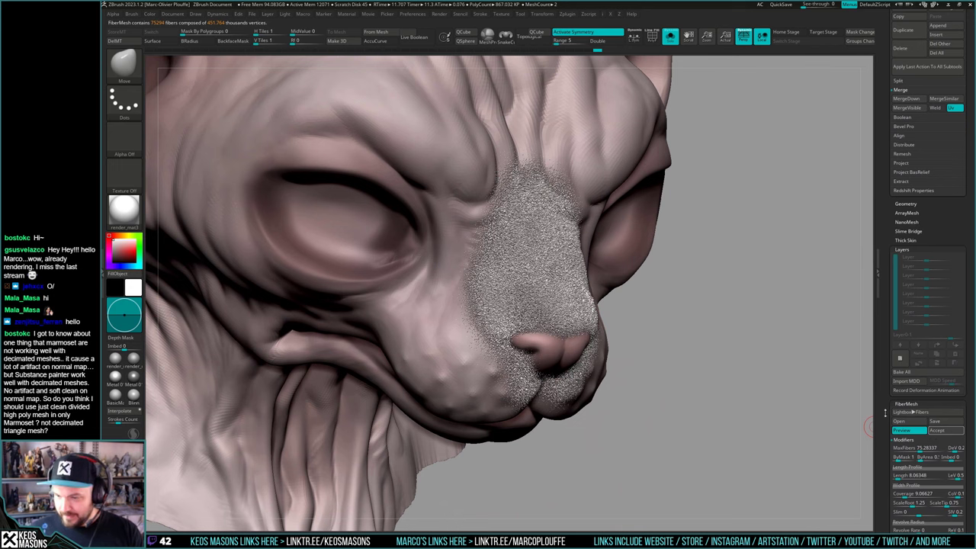
scroll(915, 321, "down", 5)
left_click_drag(917, 233, 907, 233)
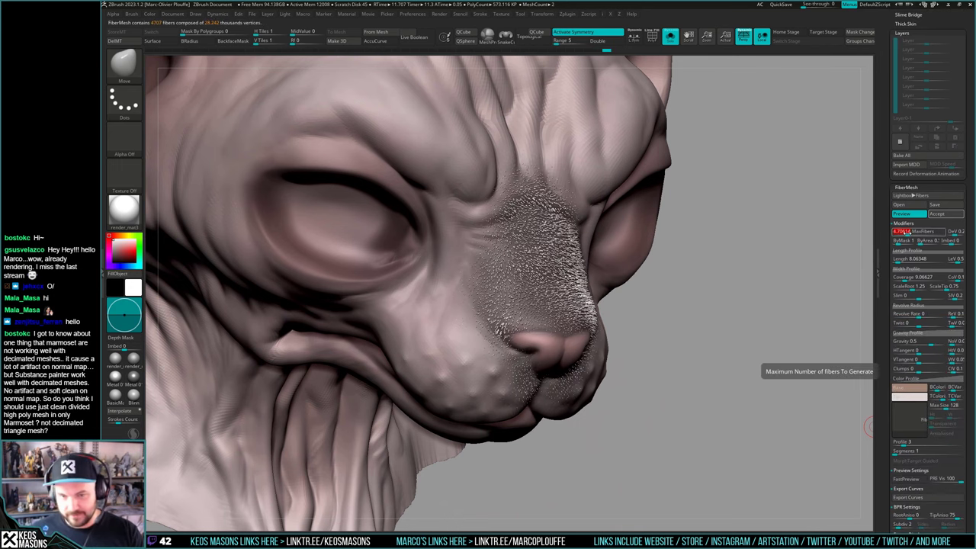
Set the nose fibers' Length to 21.29098 and reduce MaxFibers to 1.81405
mouse_move(824, 256)
left_mouse_down()
mouse_move(725, 298)
mouse_move(856, 311)
left_mouse_up()
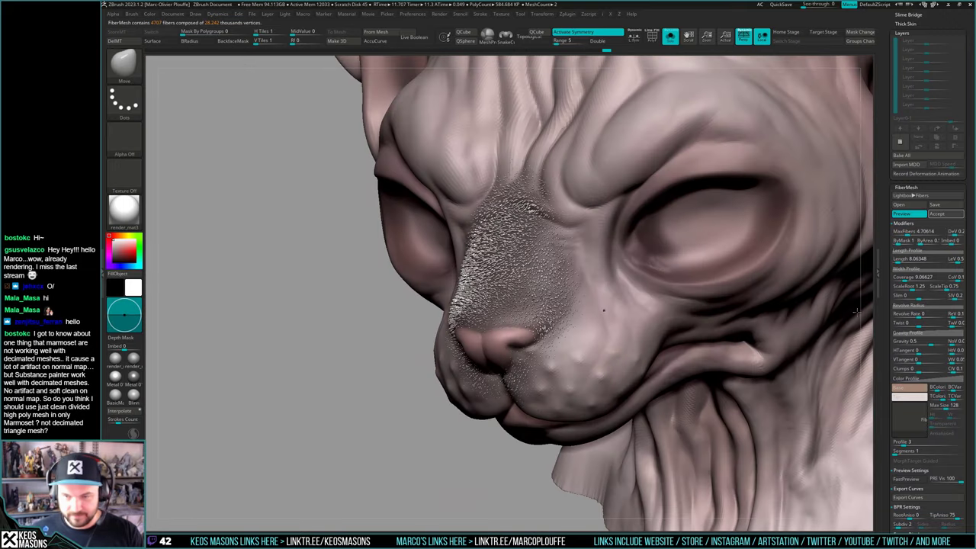
left_click(899, 261)
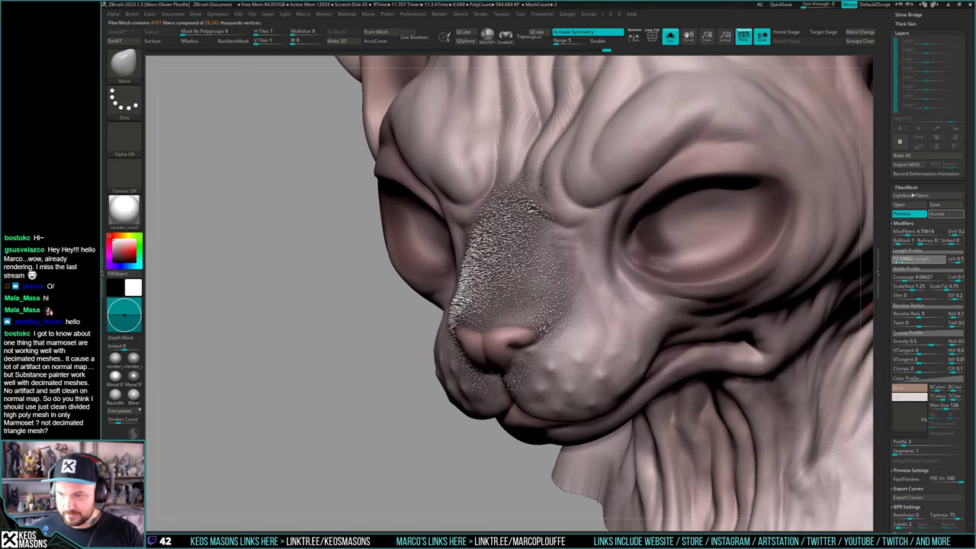
mouse_move(899, 262)
left_mouse_down()
mouse_move(762, 252)
mouse_move(854, 305)
left_mouse_up()
mouse_move(544, 279)
right_mouse_down()
mouse_move(545, 297)
mouse_move(564, 267)
right_mouse_up()
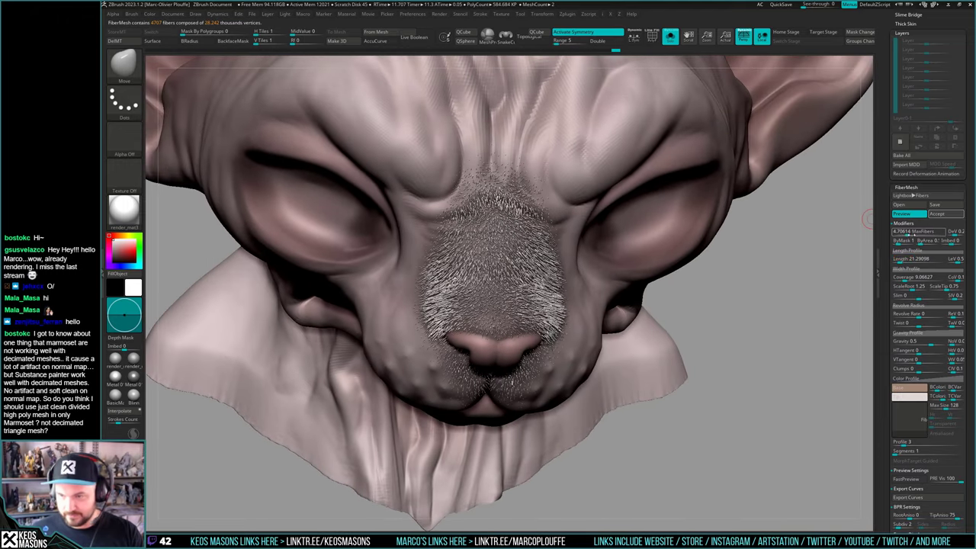
left_click(905, 233)
left_click(904, 233)
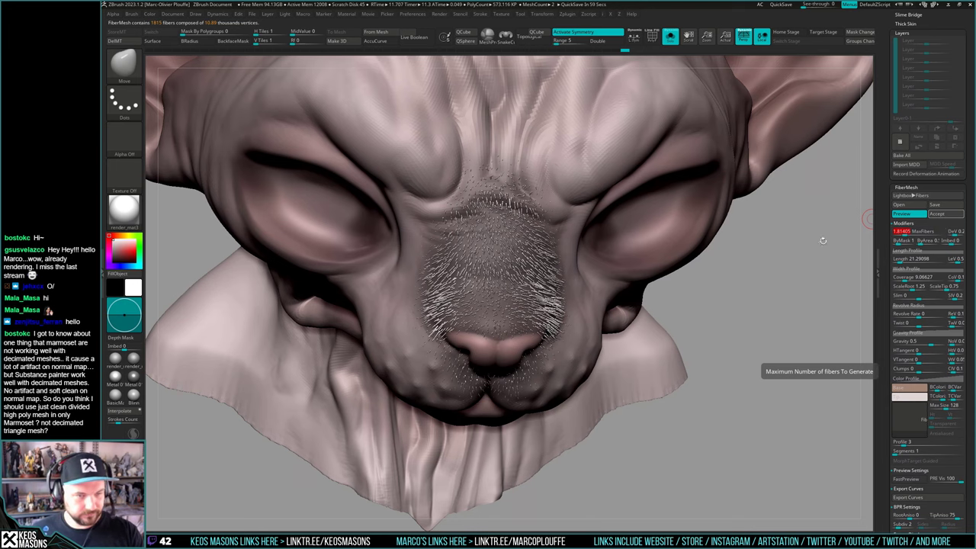
Check the nose fibers in profile and set their Length to 15.24412
mouse_move(321, 305)
right_mouse_down()
mouse_move(328, 282)
mouse_move(458, 275)
right_mouse_up()
mouse_move(562, 298)
left_mouse_down()
mouse_move(571, 281)
mouse_move(594, 278)
mouse_move(581, 282)
left_mouse_up()
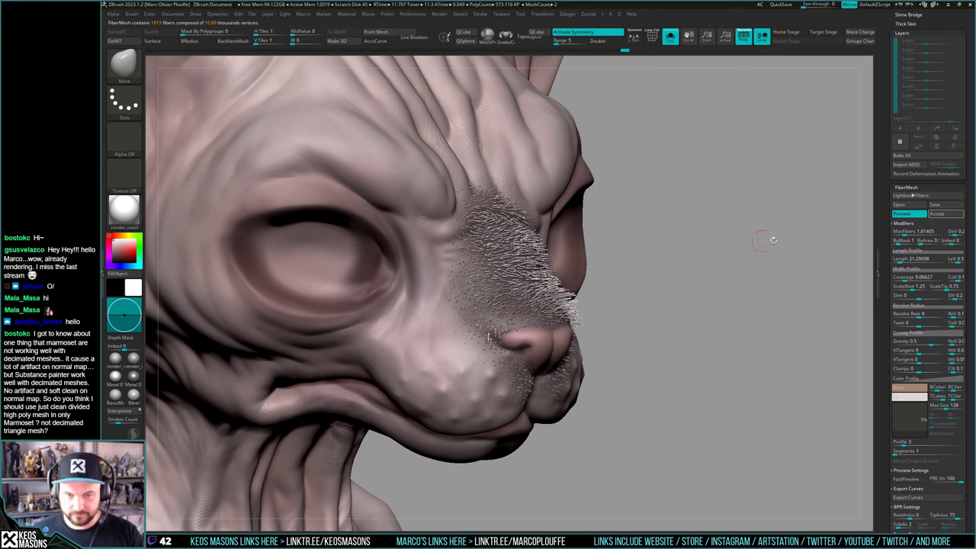
left_click_drag(866, 248, 744, 277)
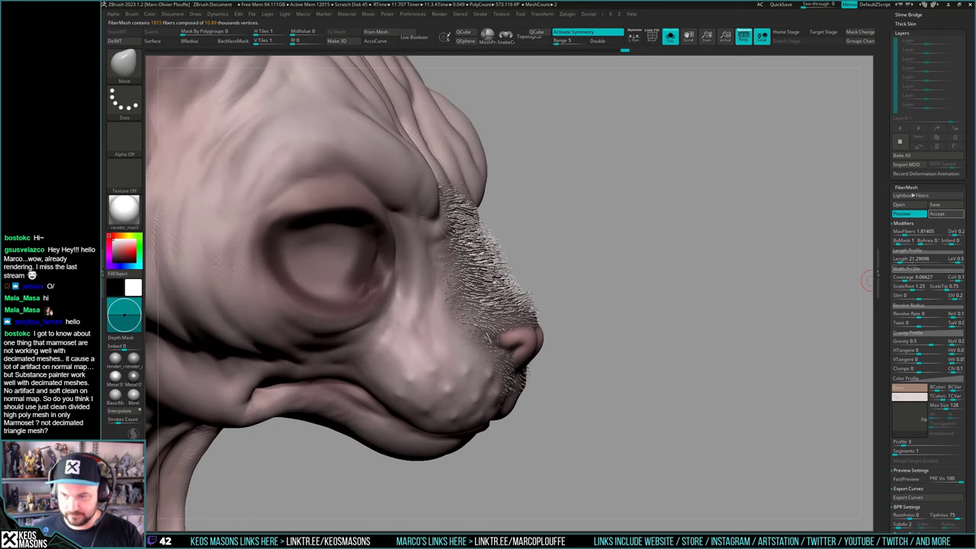
left_click(899, 261)
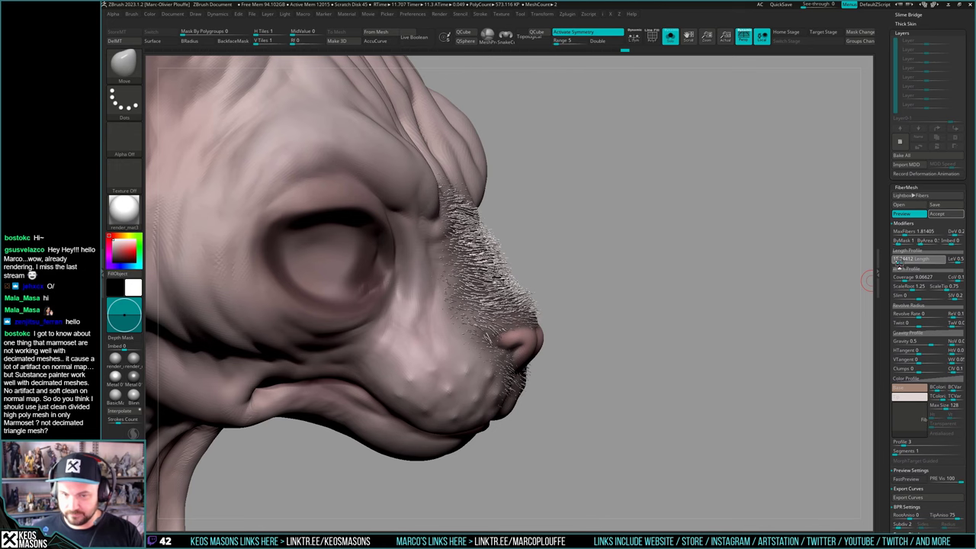
key("Return")
Inspect the nose fiber preview from front and side, and accept it as a new FiberMesh subtool
left_click_drag(745, 241, 686, 252, "shift")
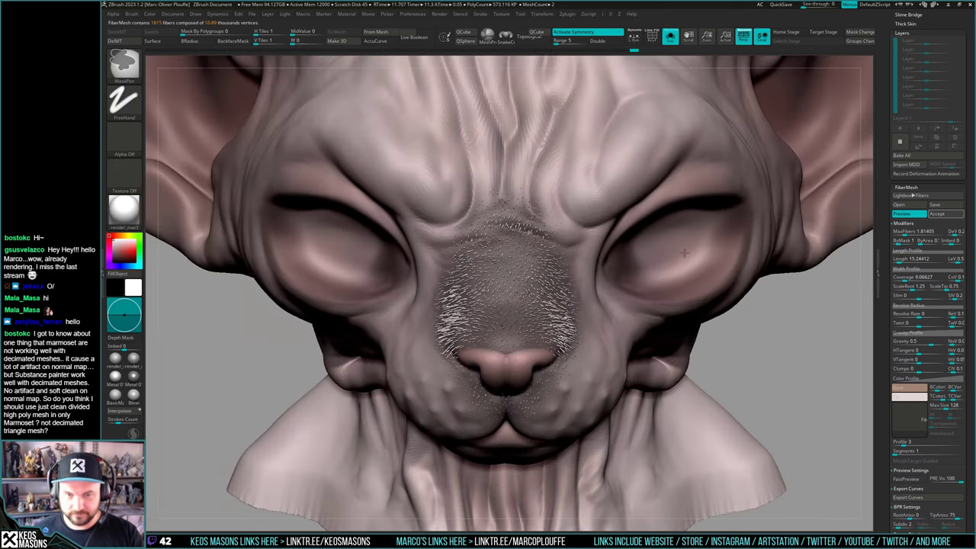
right_click_drag(684, 254, 645, 254)
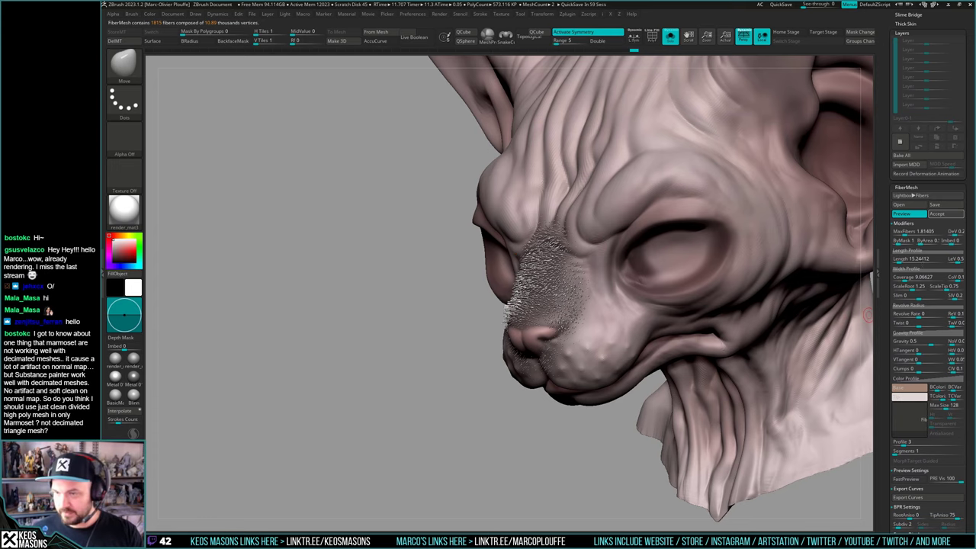
left_click(936, 214)
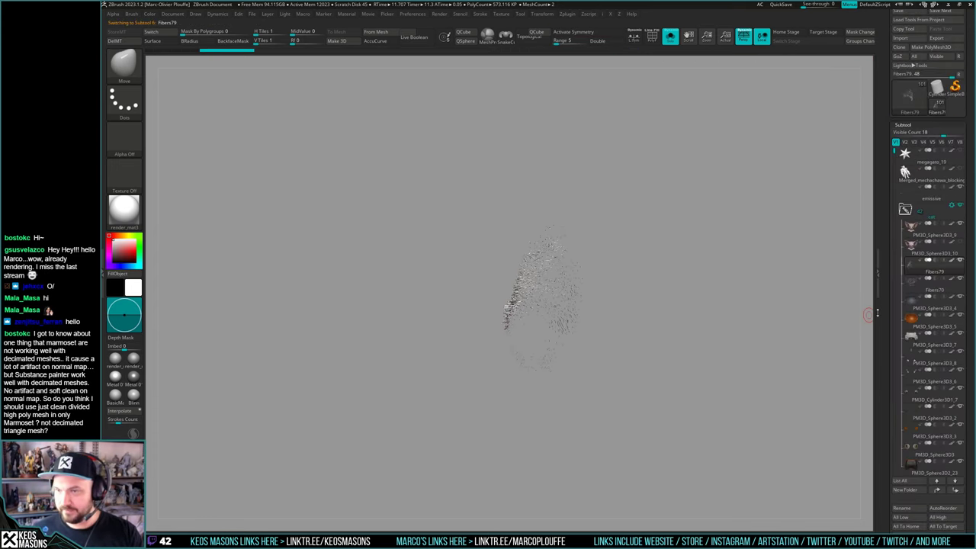
Show the rest of the character around the nose fibers again and activate symmetry for grooming
key("shift+s")
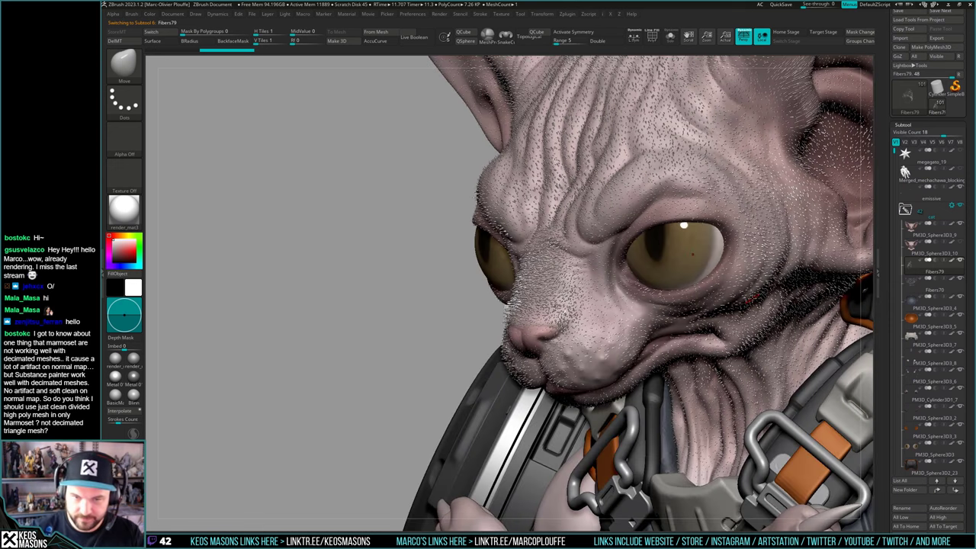
right_click_drag(581, 265, 534, 320, "shift")
key("x")
key("space")
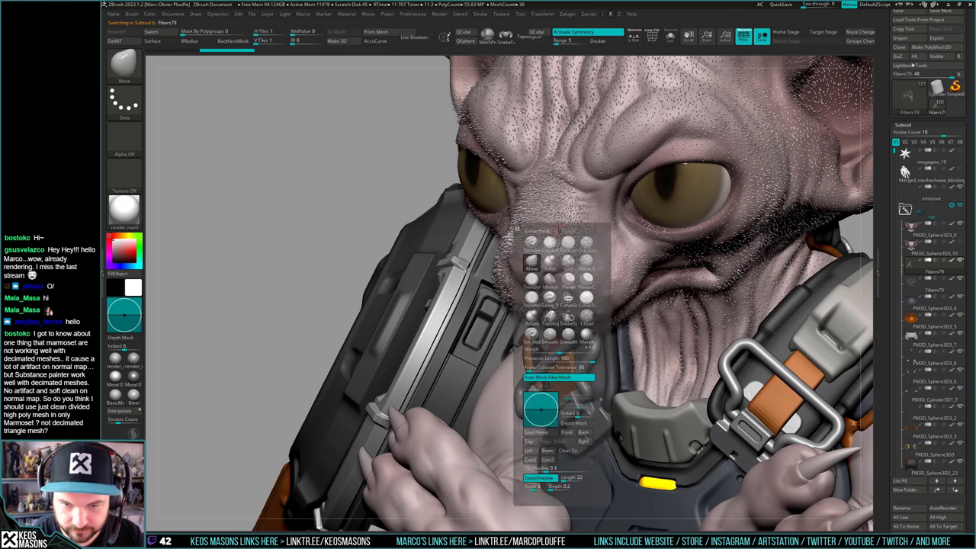
key("space")
Comb the nose-bridge fibers toward the nose tip with the Move brush, working from both sides and above
left_click(550, 208)
right_click_drag(550, 208, 558, 224)
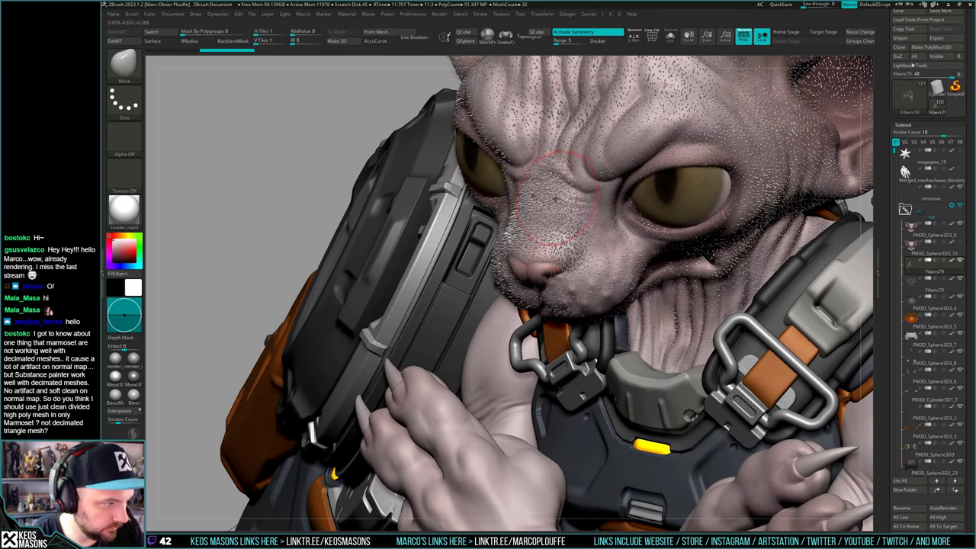
key("space")
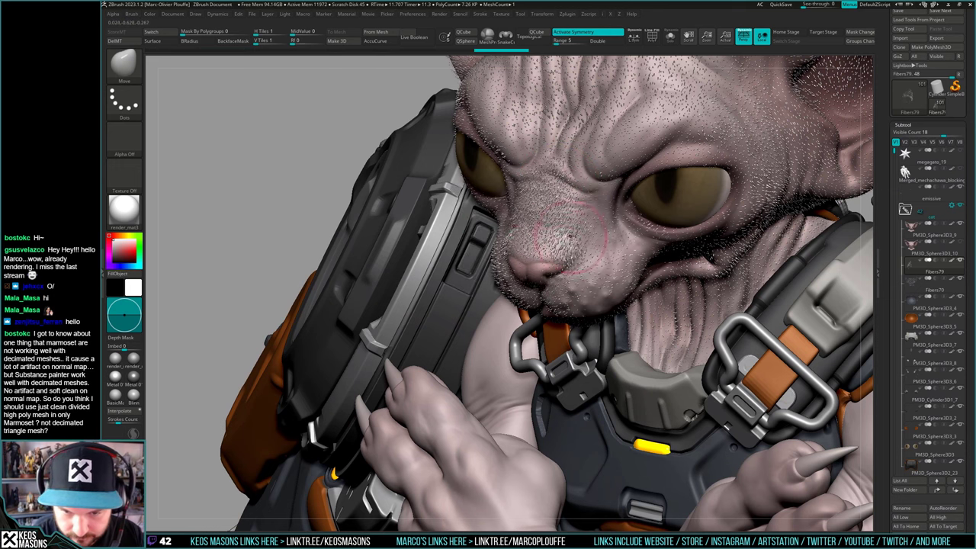
right_click_drag(577, 267, 793, 266)
right_click(518, 299)
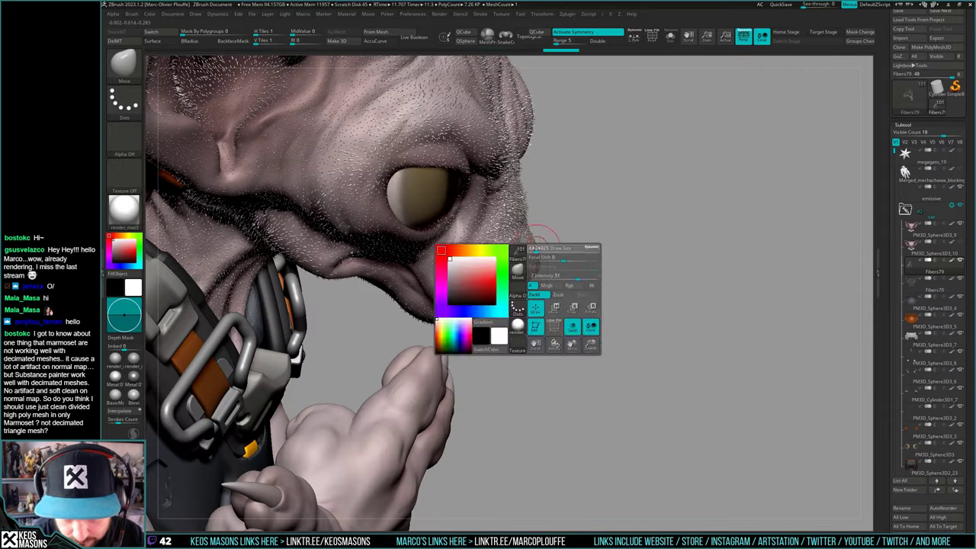
right_click_drag(633, 290, 516, 258)
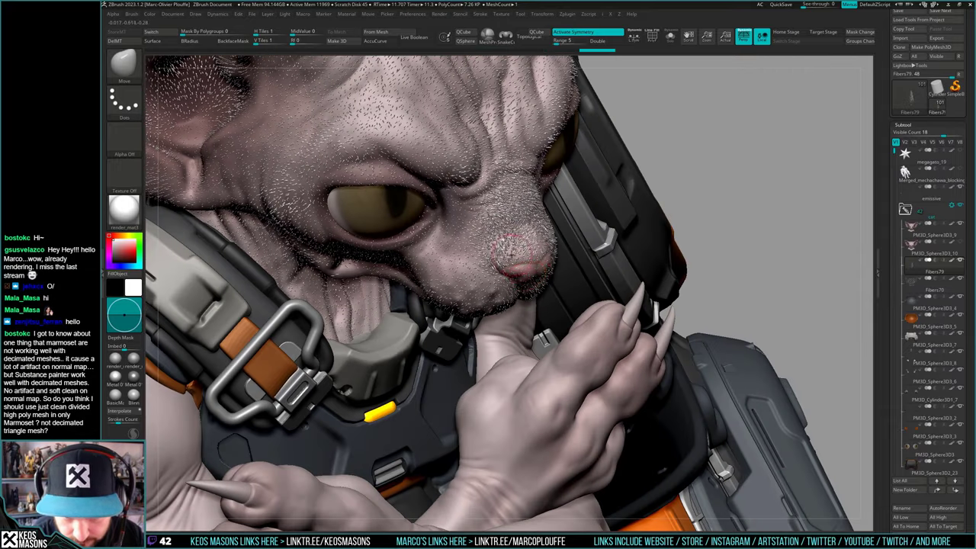
mouse_move(763, 358)
right_mouse_down()
mouse_move(732, 328)
mouse_move(663, 343)
mouse_move(632, 393)
mouse_move(661, 431)
mouse_move(663, 495)
right_mouse_up()
left_click_drag(686, 263, 551, 199)
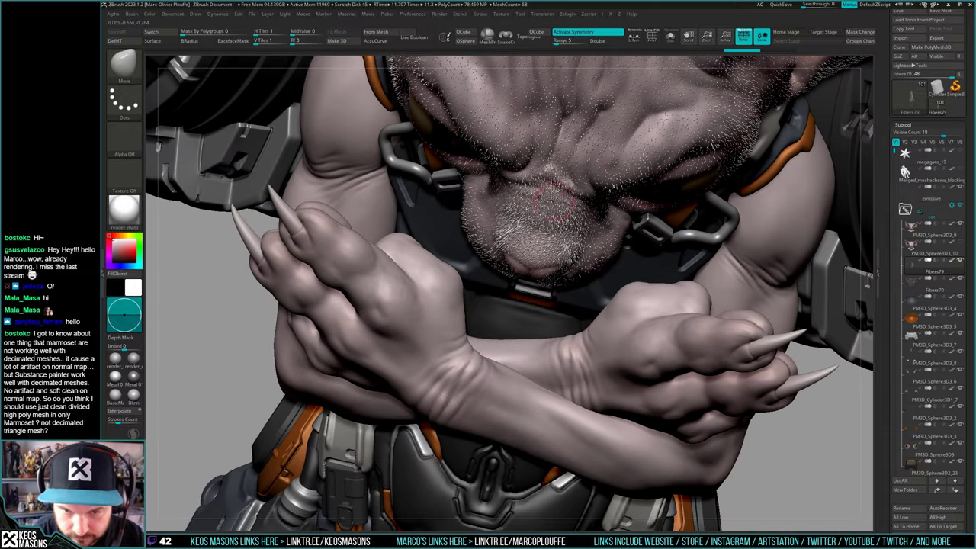
Refine the fibers on the nose's flanks and just above the nostrils with the Move brush
right_click_drag(535, 240, 551, 202)
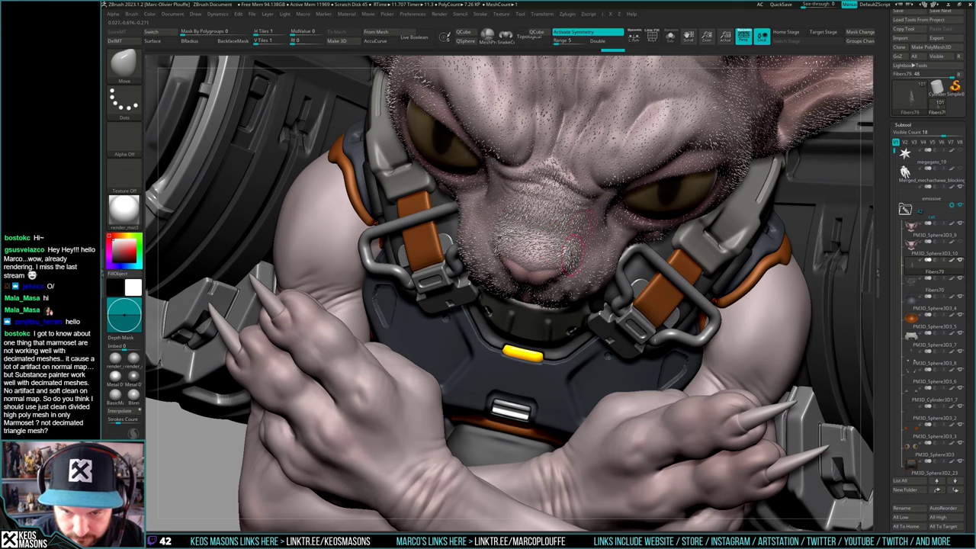
right_click_drag(547, 238, 558, 256)
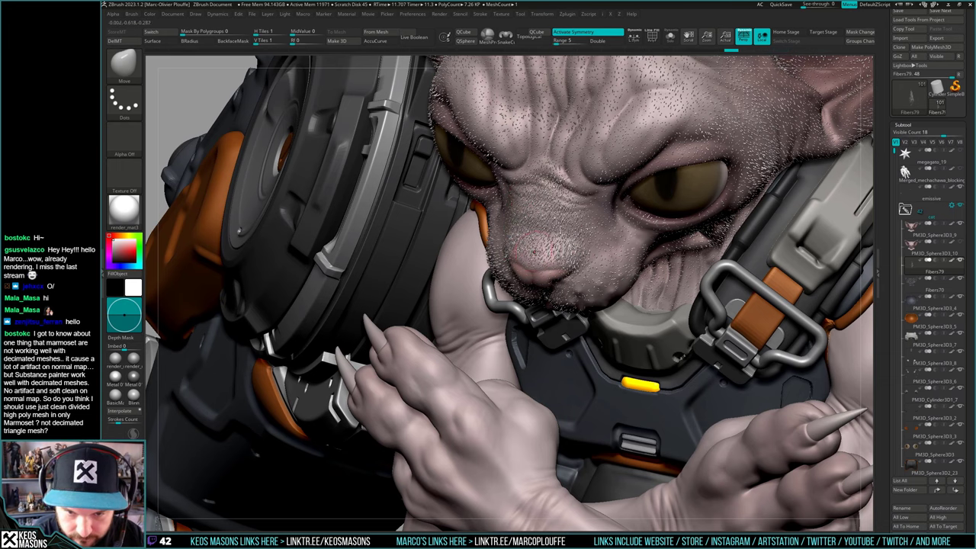
mouse_move(540, 229)
right_mouse_down()
mouse_move(566, 239)
mouse_move(564, 256)
mouse_move(599, 269)
mouse_move(546, 275)
right_mouse_up()
key("space")
left_click_drag(560, 225, 567, 224)
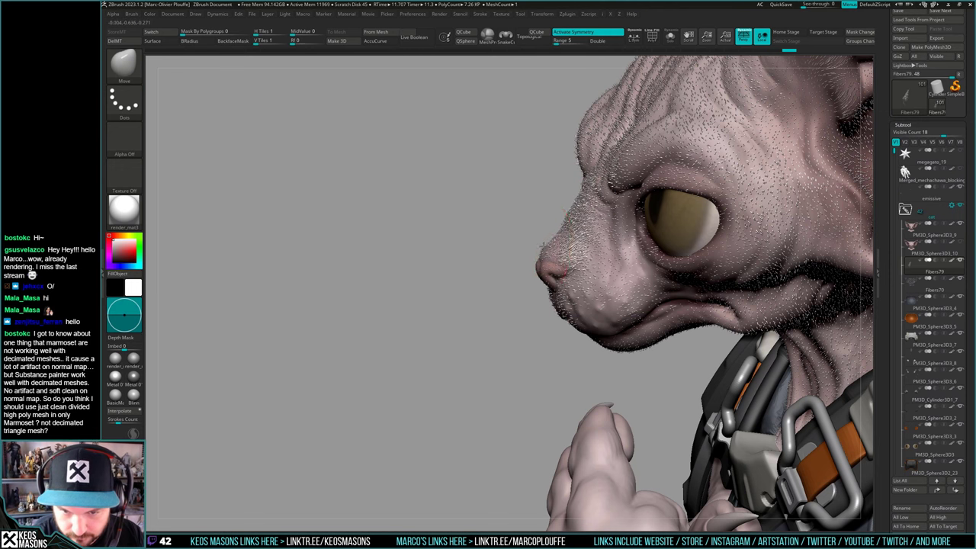
Adjust the Move brush's draw size and flatten the nose-bridge fibers along the profile silhouette
right_click_drag(557, 259, 546, 340)
right_click(543, 288)
right_click_drag(519, 239, 555, 271)
right_click(517, 294)
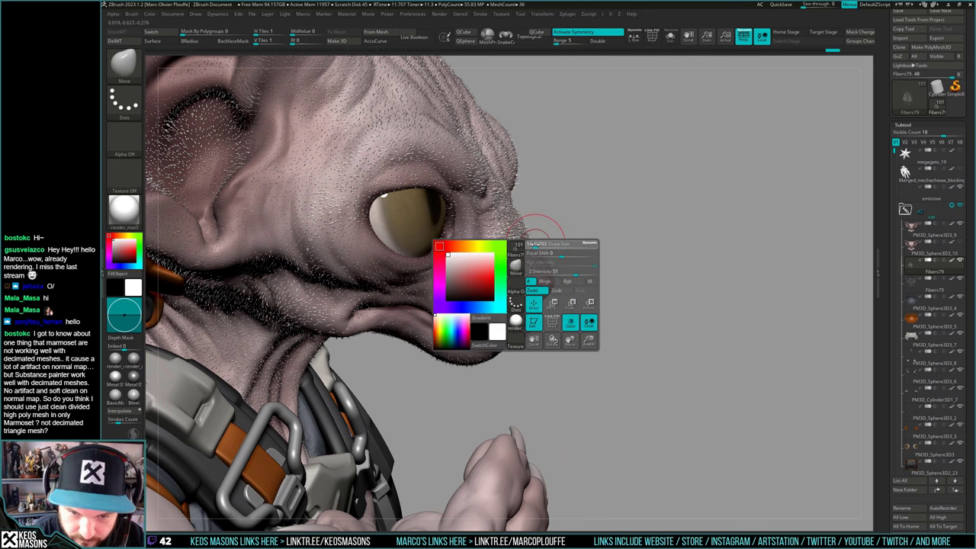
right_click_drag(566, 220, 512, 227)
Choose the GroomClumps brush and try it on the fibers across the nose bridge
key("b")
key("g")
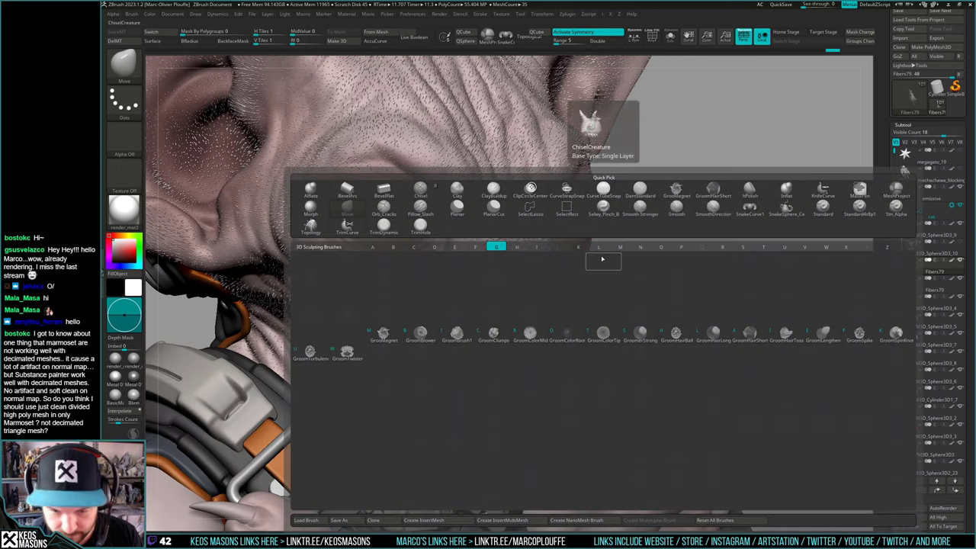
left_click(495, 337)
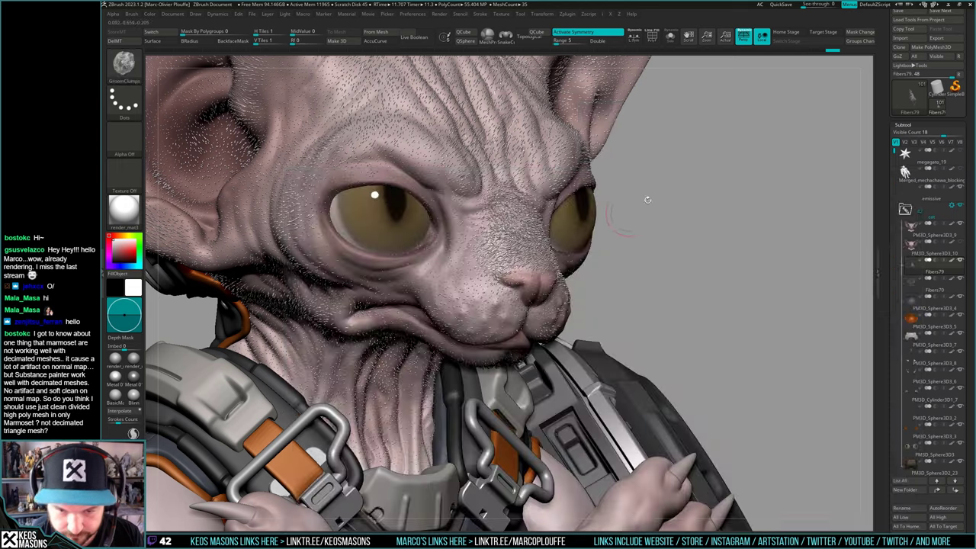
right_click_drag(647, 197, 538, 221)
right_click(538, 222)
mouse_move(539, 218)
right_mouse_down()
mouse_move(535, 205)
mouse_move(536, 246)
right_mouse_up()
key("Left")
mouse_move(587, 208)
right_mouse_down()
mouse_move(630, 236)
mouse_move(651, 229)
mouse_move(617, 247)
right_mouse_up()
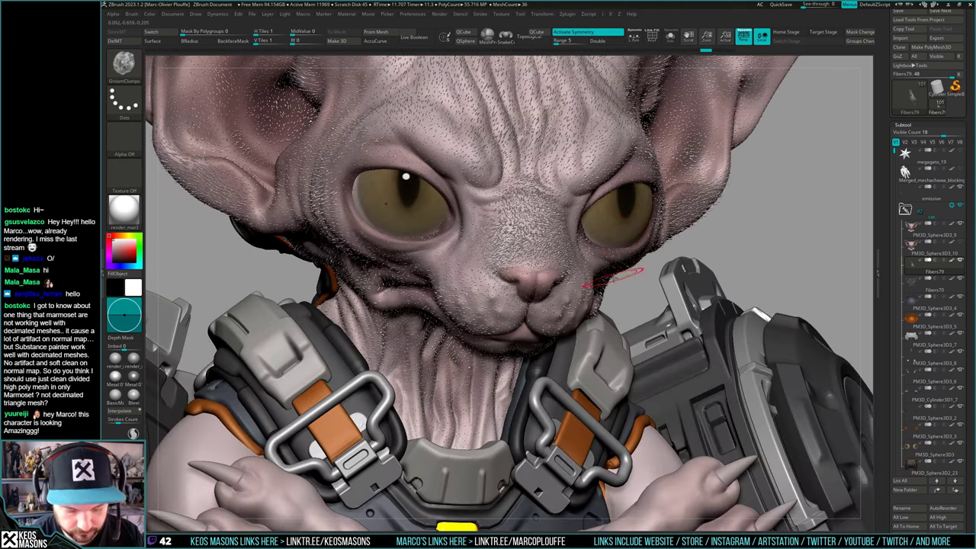
right_click(575, 267)
Choose the GroomBrush1 brush and comb the nose-bridge fibers in profile and from the front
key("b")
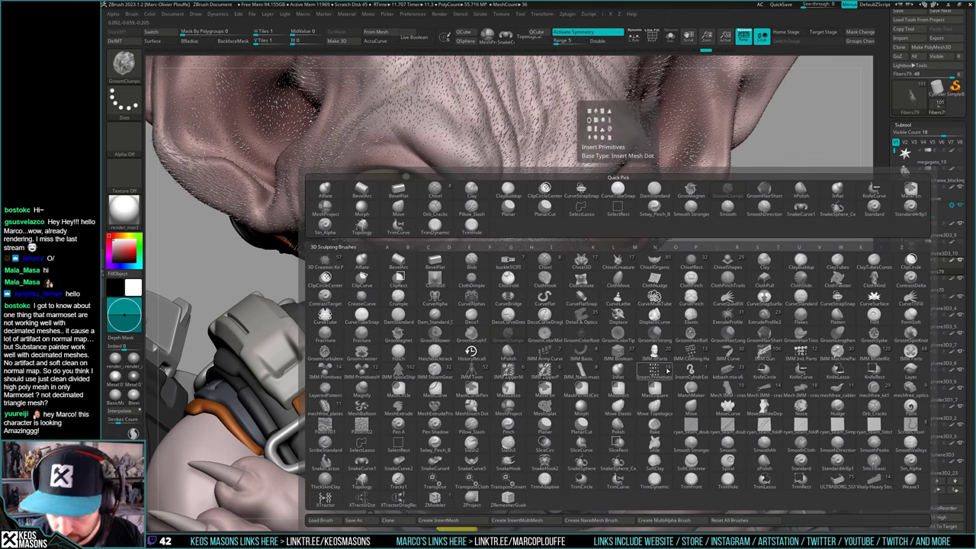
key("g")
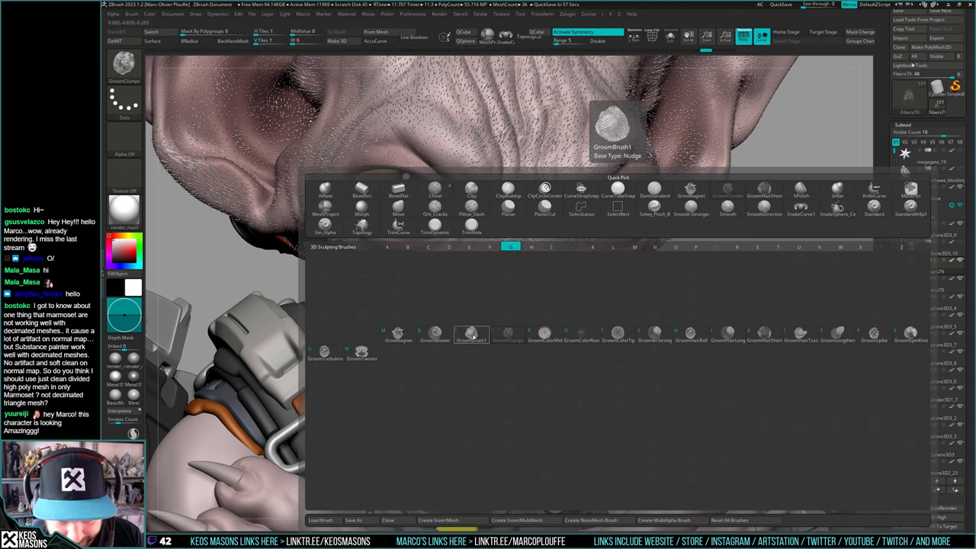
left_click(473, 337)
right_click_drag(479, 251, 575, 261)
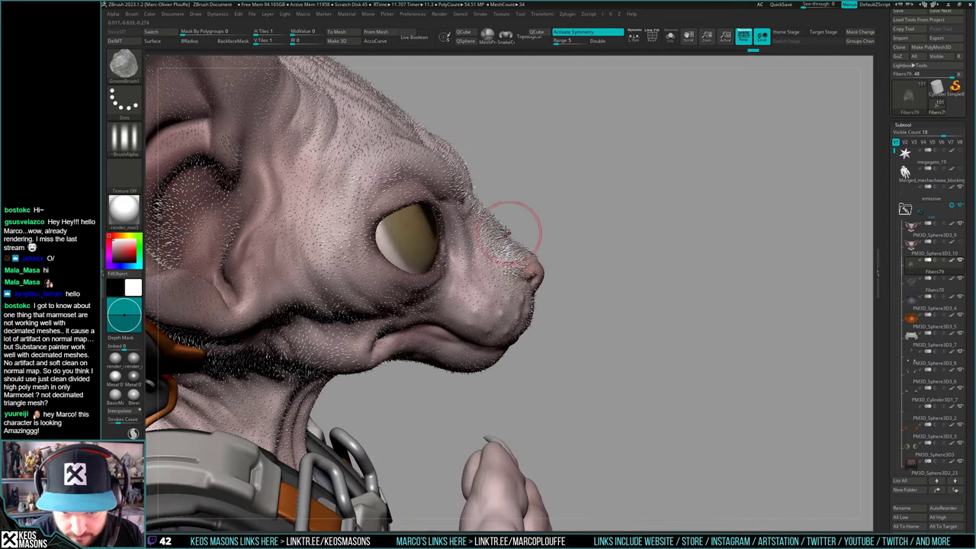
right_click_drag(482, 252, 508, 222)
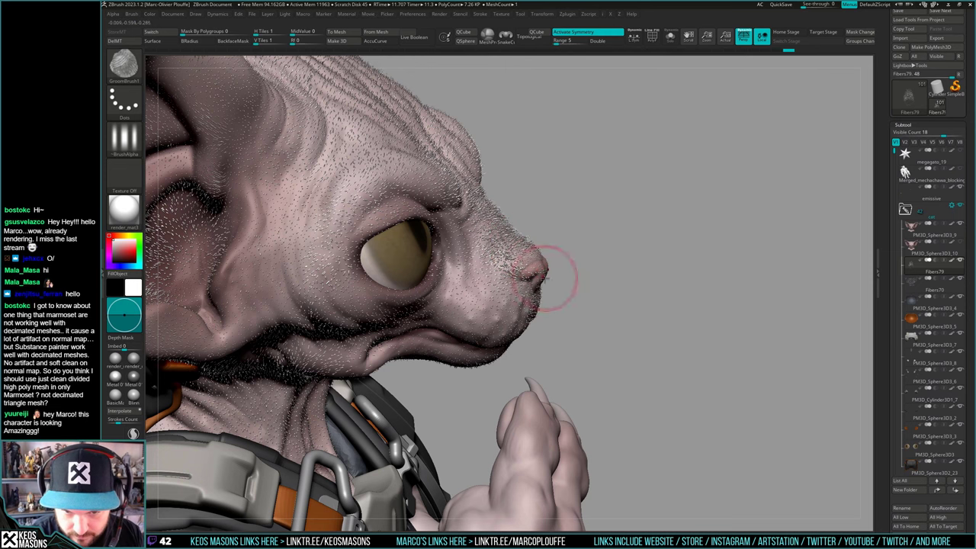
right_click_drag(494, 288, 427, 282)
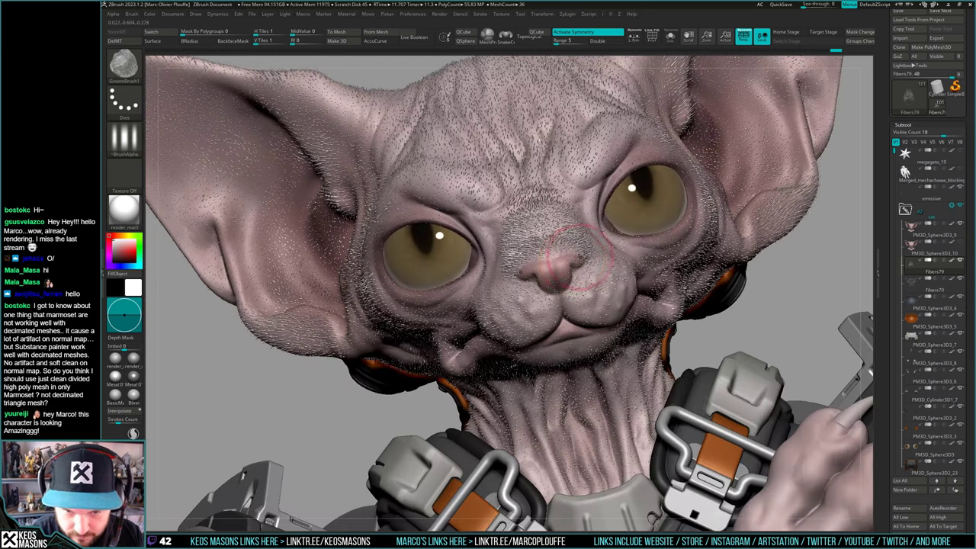
mouse_move(610, 263)
right_mouse_down()
mouse_move(526, 278)
mouse_move(555, 216)
mouse_move(533, 187)
mouse_move(504, 200)
mouse_move(560, 248)
mouse_move(538, 206)
mouse_move(515, 237)
mouse_move(522, 226)
mouse_move(593, 283)
mouse_move(616, 260)
mouse_move(607, 260)
right_mouse_up()
Groom the fibers down the nose bridge and around the nose tip with the GroomSpike brush from several angles
key("b")
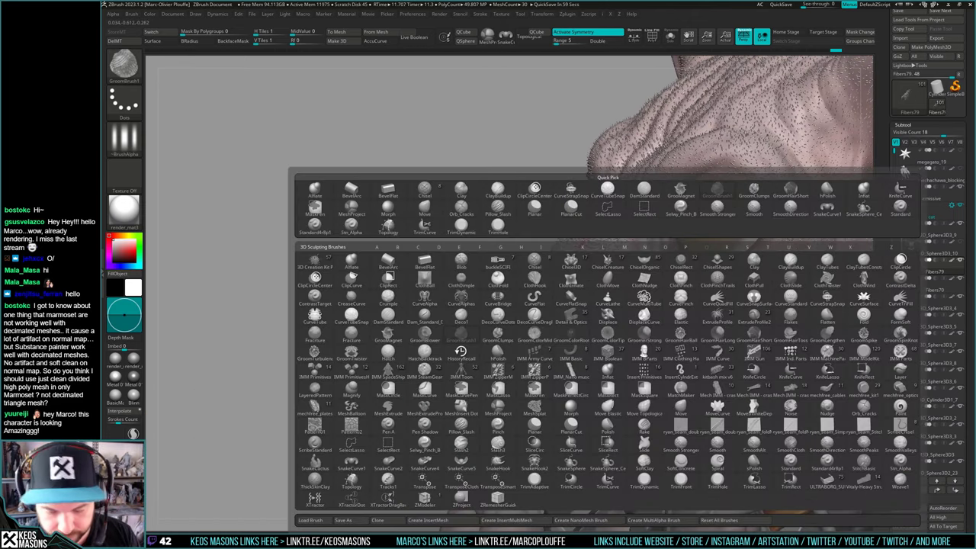
key("g")
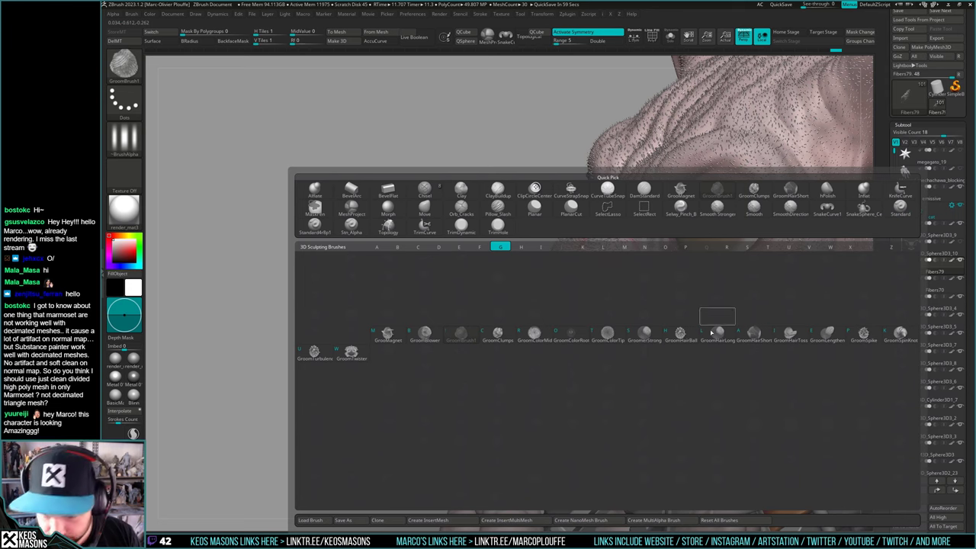
left_click(900, 333)
right_click_drag(637, 255, 686, 298)
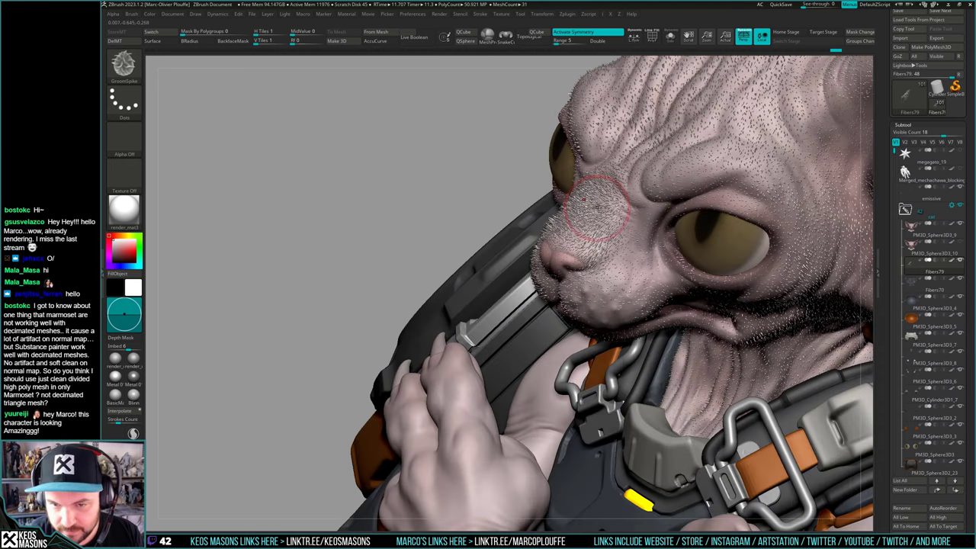
left_click_drag(579, 228, 592, 207)
right_click_drag(592, 207, 656, 256)
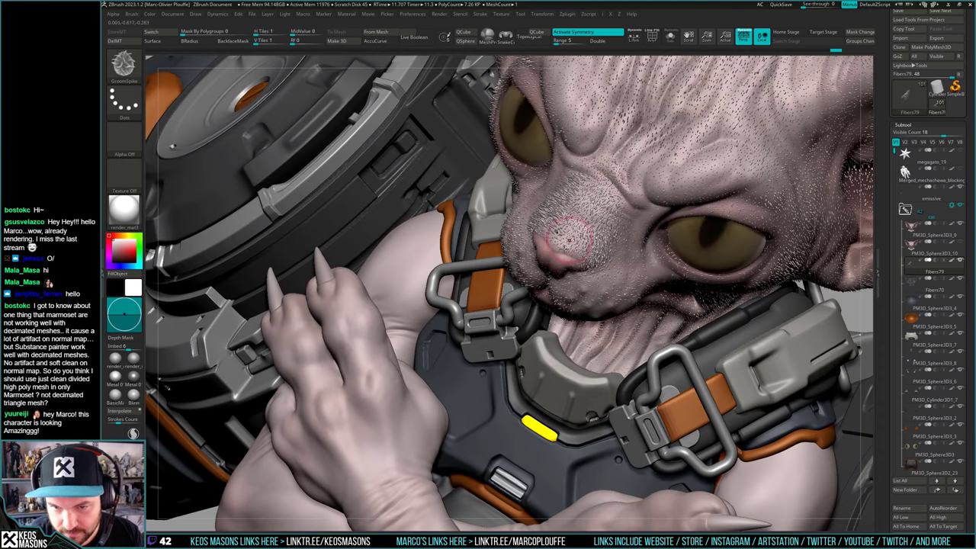
mouse_move(569, 241)
left_mouse_down()
mouse_move(596, 205)
mouse_move(574, 270)
mouse_move(564, 272)
left_mouse_up()
left_click_drag(548, 210, 537, 251)
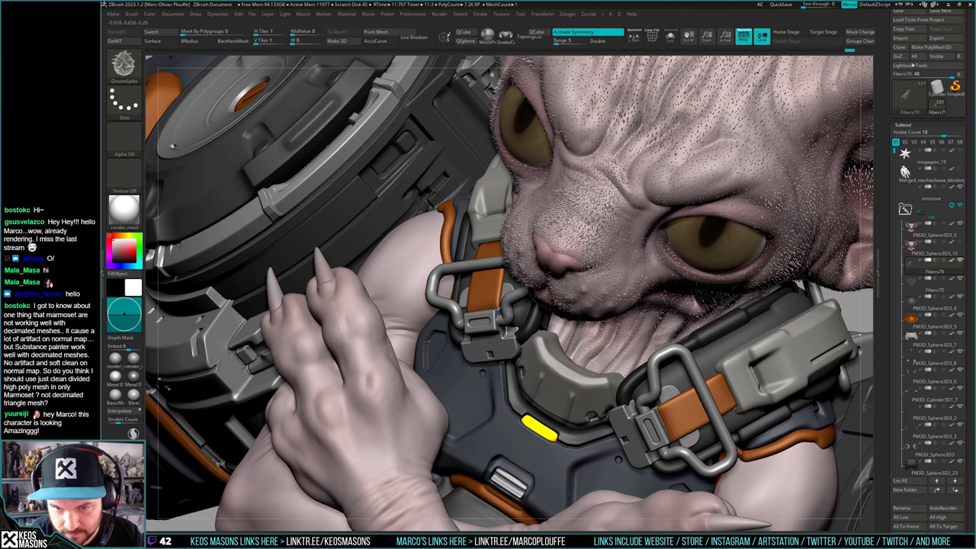
mouse_move(579, 191)
left_mouse_down()
mouse_move(536, 260)
mouse_move(572, 225)
mouse_move(550, 248)
left_mouse_up()
right_click_drag(552, 248, 634, 279)
left_click_drag(566, 227, 551, 251)
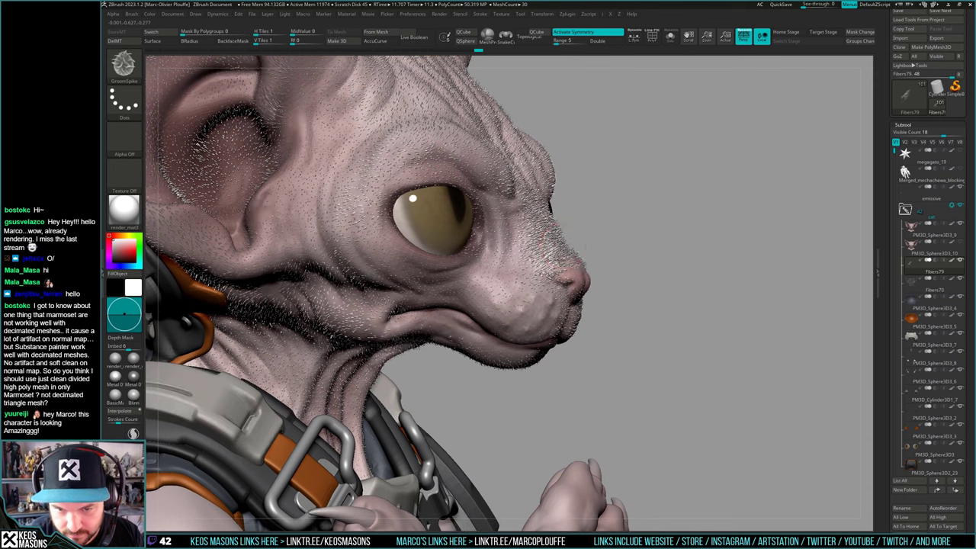
mouse_move(551, 252)
right_mouse_down()
mouse_move(511, 293)
mouse_move(561, 223)
right_mouse_up()
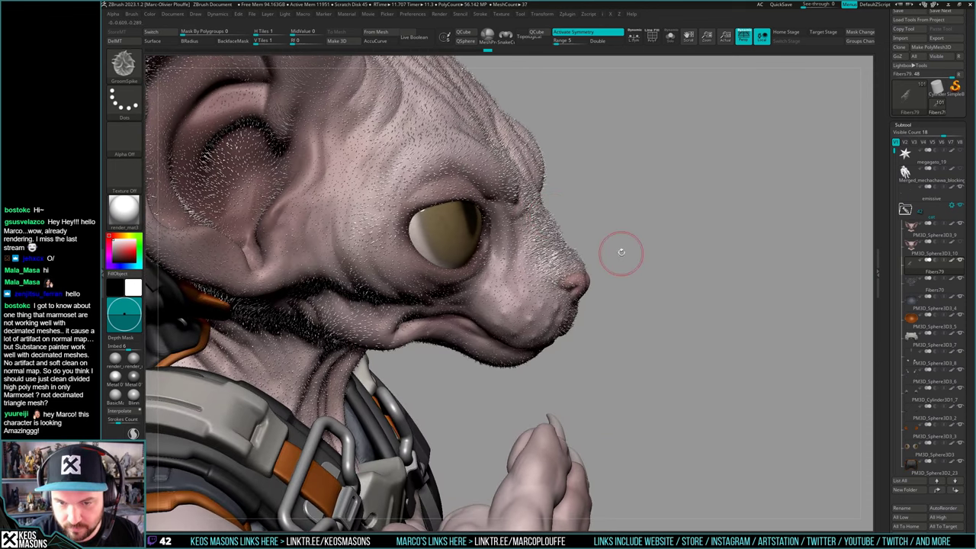
Switch back to the Move brush with a larger draw size and adjust its Preserve Length setting
key("b")
key("m")
key("v")
right_click(619, 219)
left_click_drag(621, 219, 626, 218)
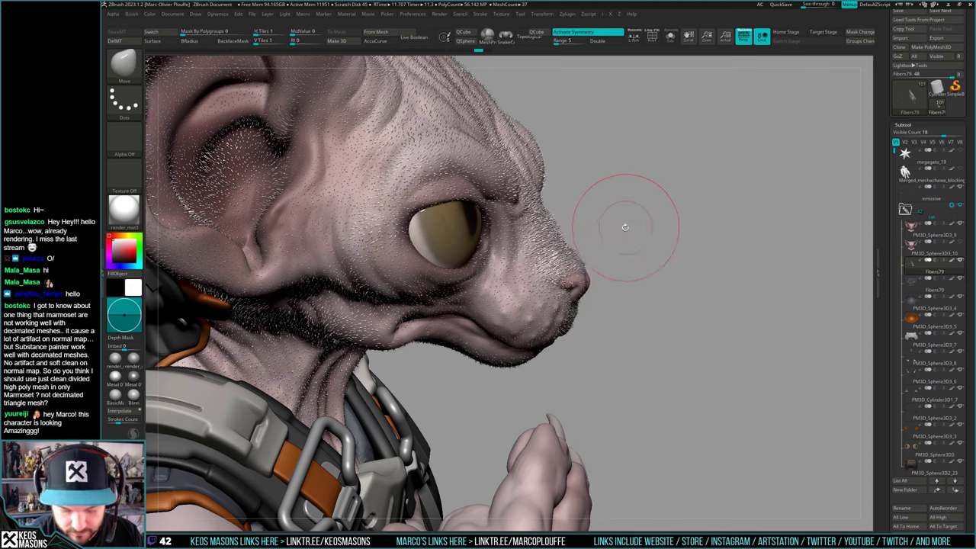
key("space")
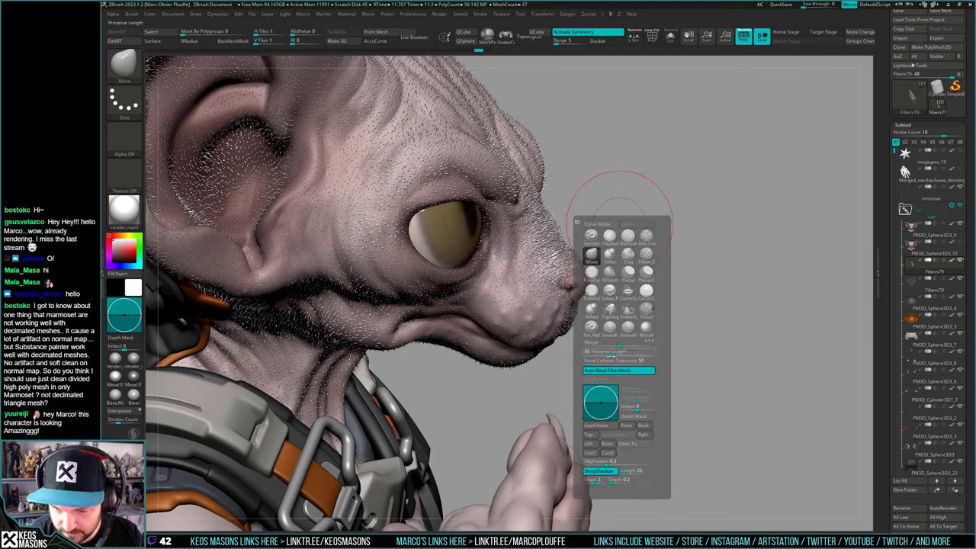
key("space")
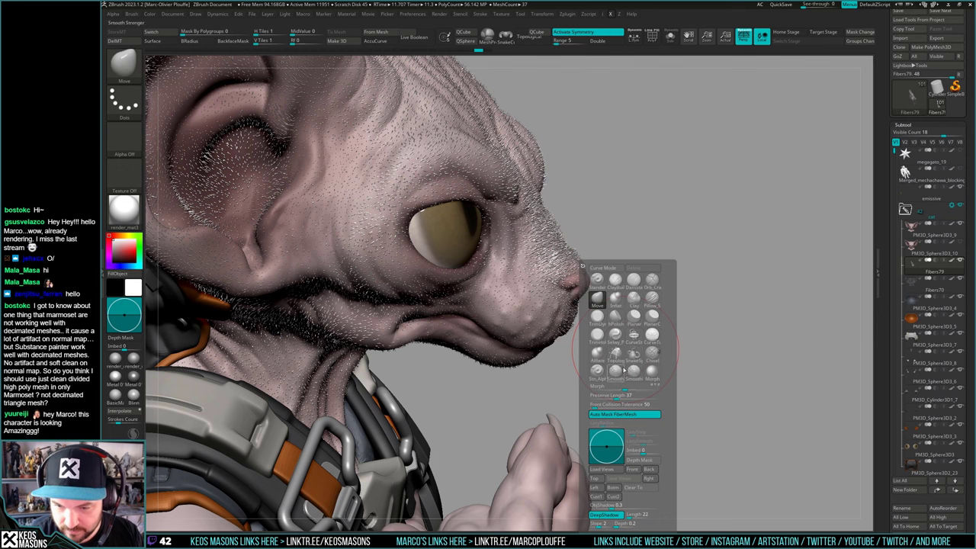
key("F3")
key("space")
left_click_drag(627, 395, 652, 393)
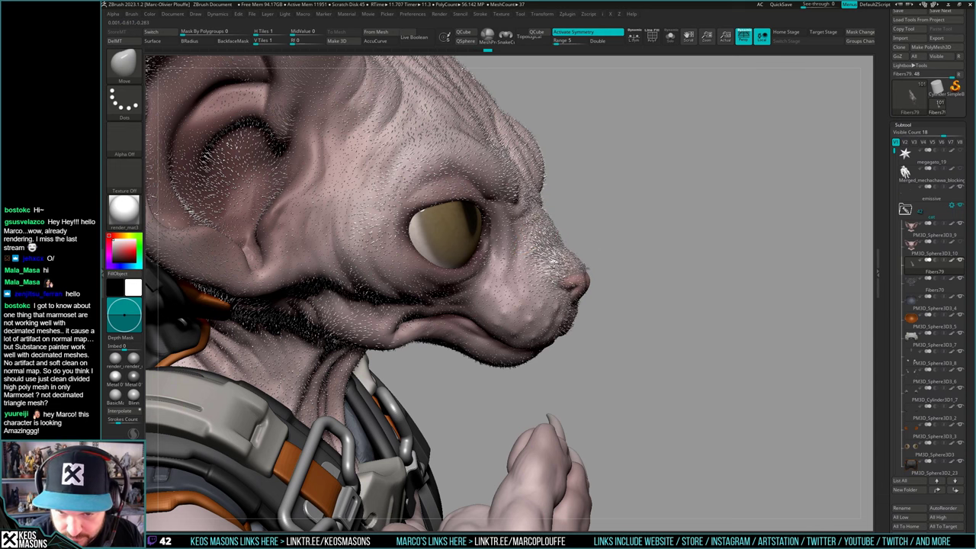
Reduce the draw size and reshape the nose-bridge fibers with the Move brush from front and three-quarter views
mouse_move(751, 324)
left_mouse_down()
mouse_move(617, 317)
mouse_move(586, 288)
left_mouse_up()
key("space")
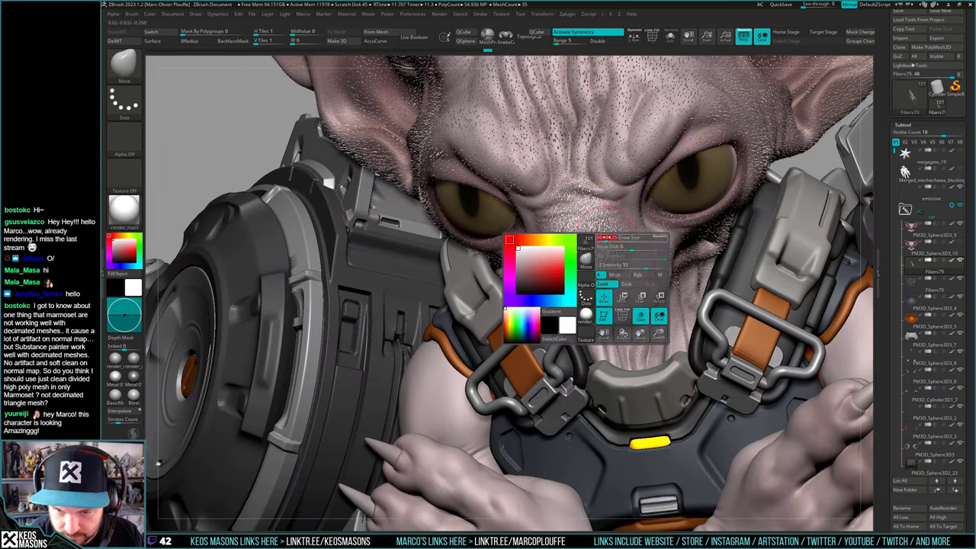
mouse_move(585, 289)
right_mouse_down()
mouse_move(622, 266)
mouse_move(572, 277)
mouse_move(607, 277)
mouse_move(573, 229)
right_mouse_up()
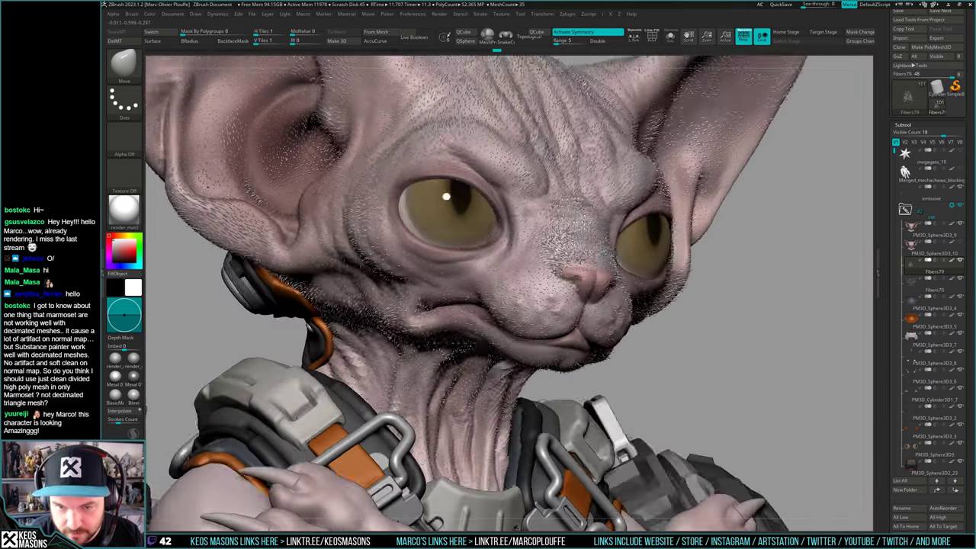
right_click_drag(446, 197, 568, 228)
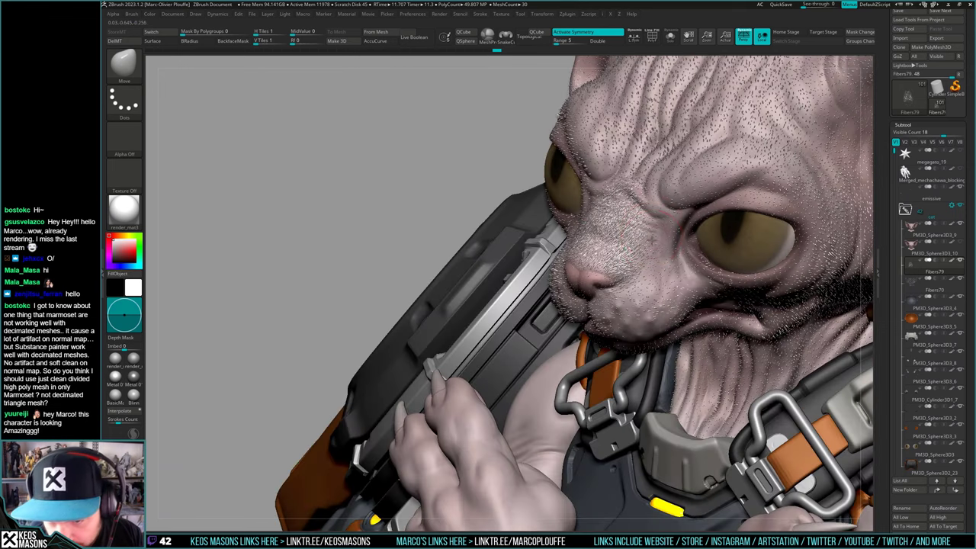
key("space")
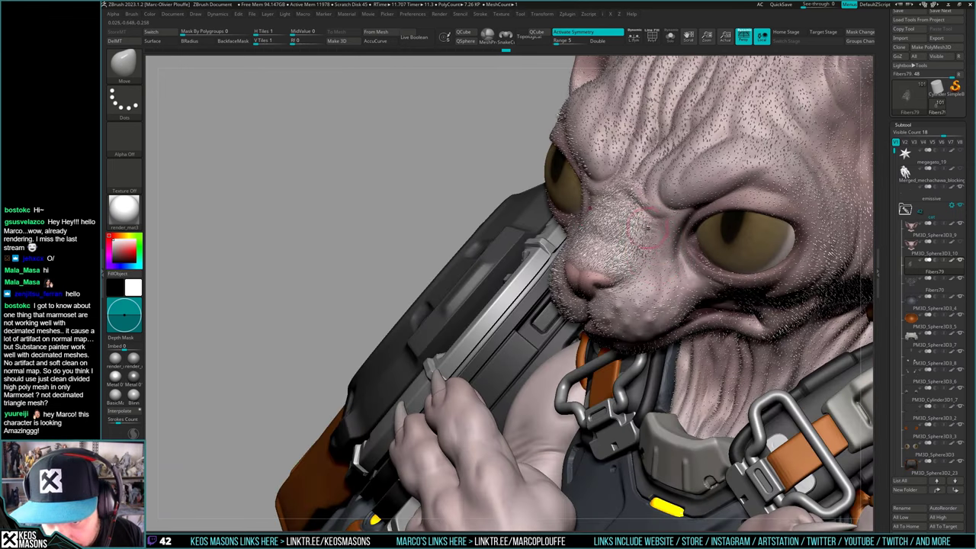
mouse_move(618, 278)
right_mouse_down()
mouse_move(602, 249)
mouse_move(632, 259)
mouse_move(597, 206)
mouse_move(630, 248)
mouse_move(598, 230)
mouse_move(615, 220)
mouse_move(588, 253)
mouse_move(609, 134)
mouse_move(648, 228)
mouse_move(572, 286)
mouse_move(593, 258)
right_mouse_up()
key("space")
key("space")
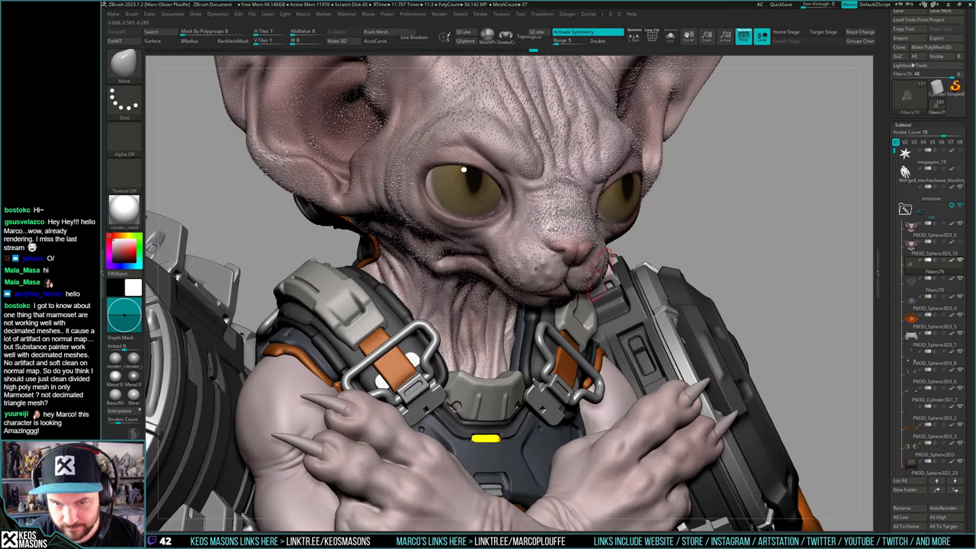
Select the Fibers70 head fur subtool and switch to the Standard brush, adjusting its draw size for work around the eye
left_click(930, 283)
right_click_drag(831, 289, 648, 290)
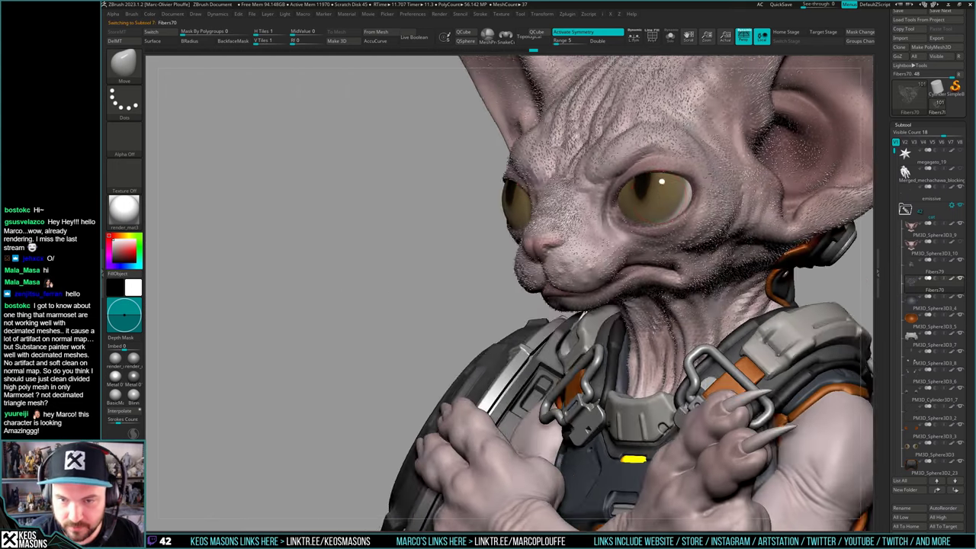
mouse_move(574, 178)
right_mouse_down()
mouse_move(670, 164)
mouse_move(664, 218)
right_mouse_up()
key("space")
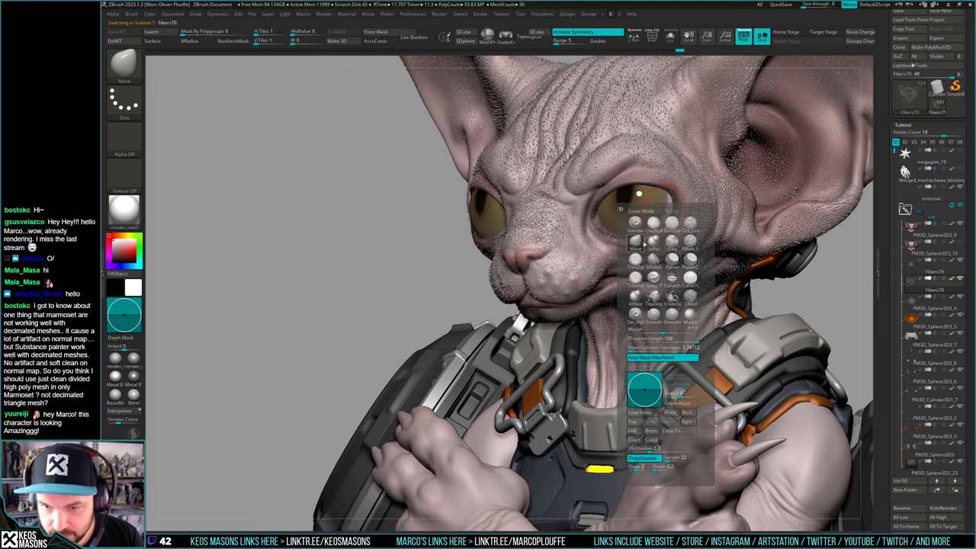
left_click(635, 222)
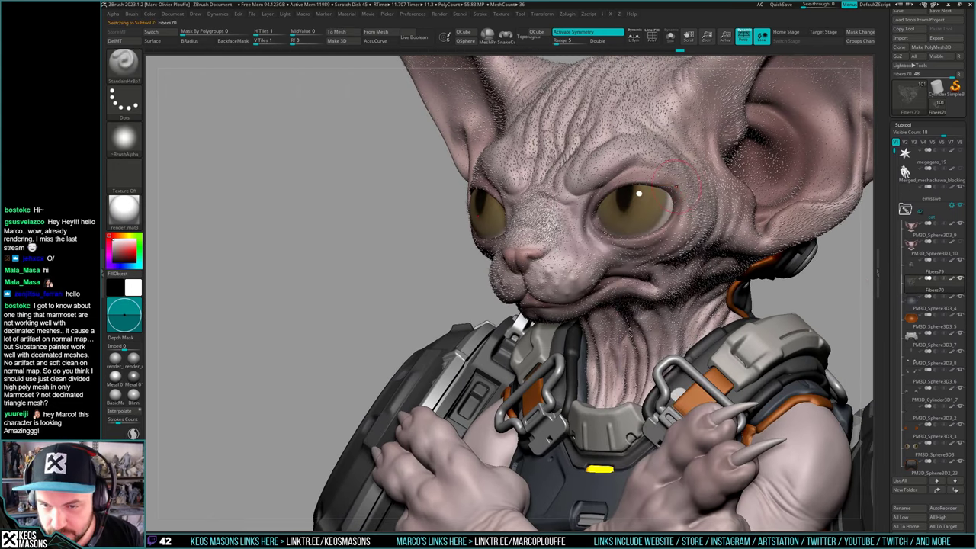
key("space")
left_click_drag(644, 193, 640, 192)
key("space")
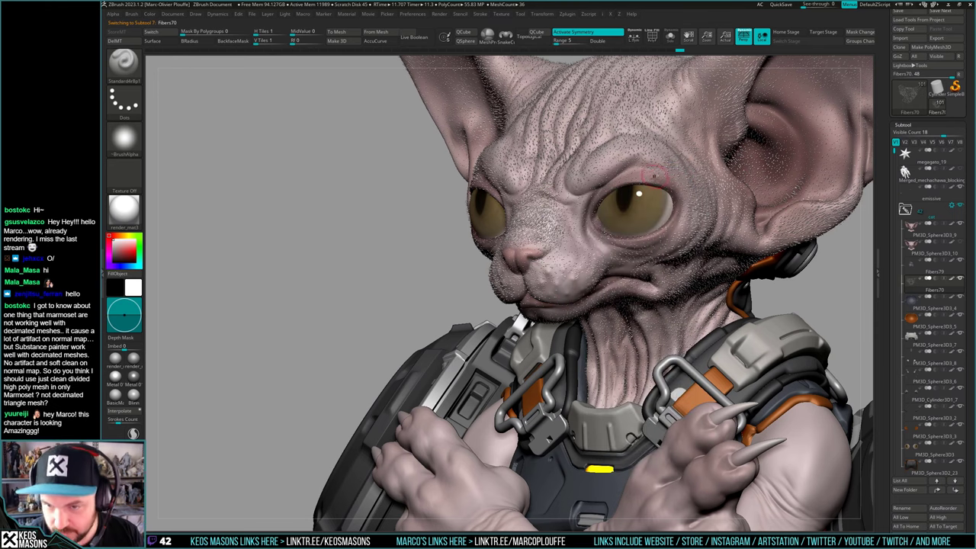
Brush and smooth the short fibers around the upper eyelid and outer eye corner from a three-quarter view
key("space")
right_click_drag(662, 169, 645, 166)
key("space")
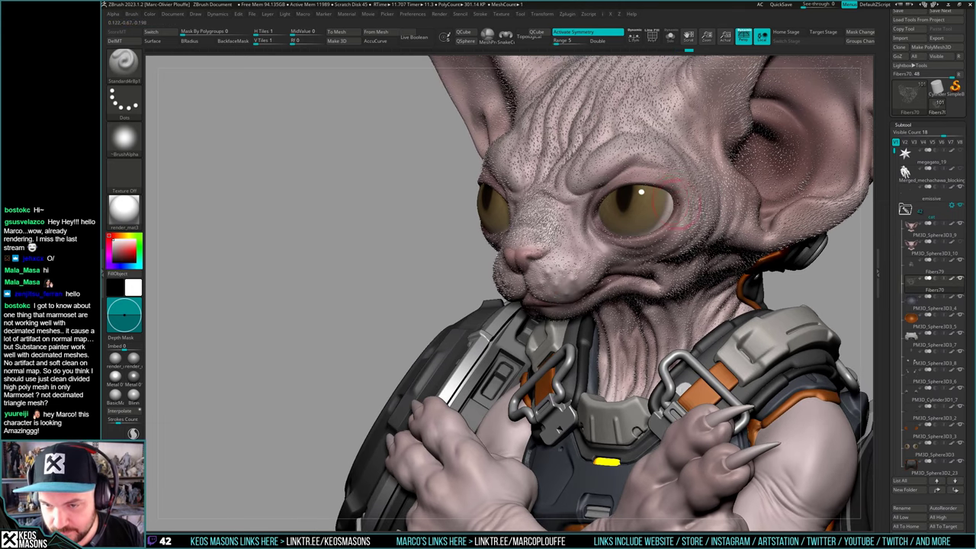
key("shift")
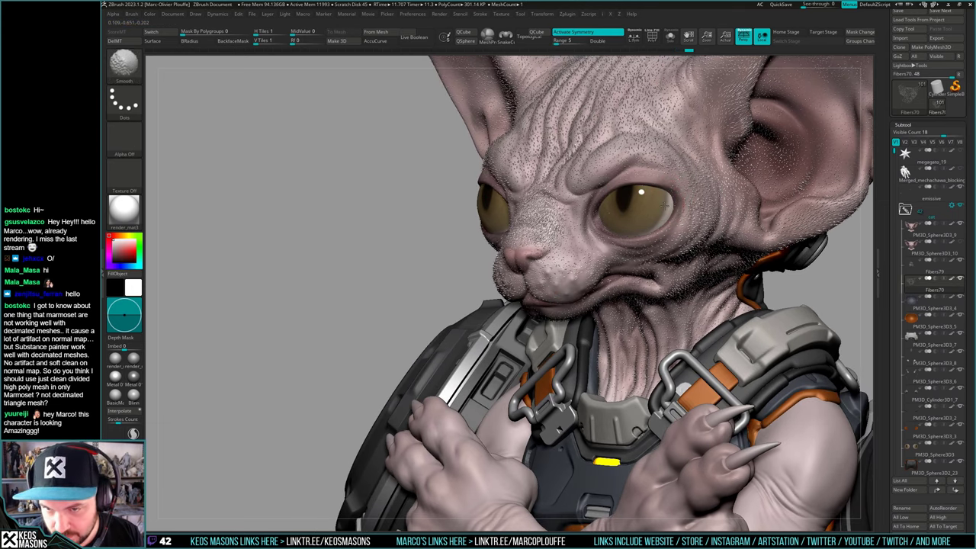
mouse_move(667, 206)
right_mouse_down()
mouse_move(732, 205)
mouse_move(610, 180)
mouse_move(638, 211)
right_mouse_up()
key("shift")
key("shift")
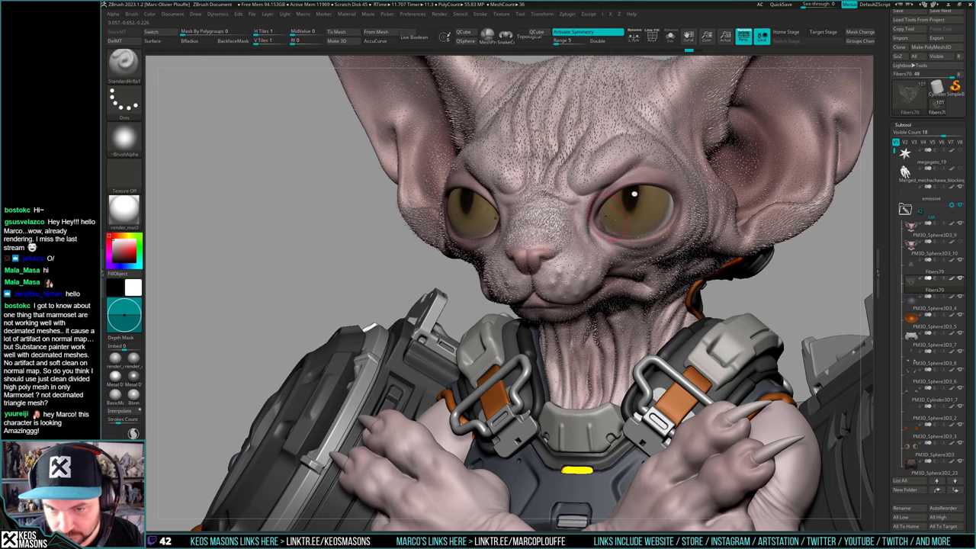
Clean up the fibers along the lower eyelid and inner eye corner so they stay off the eyeball
mouse_move(630, 218)
right_mouse_down()
mouse_move(603, 216)
mouse_move(620, 218)
right_mouse_up()
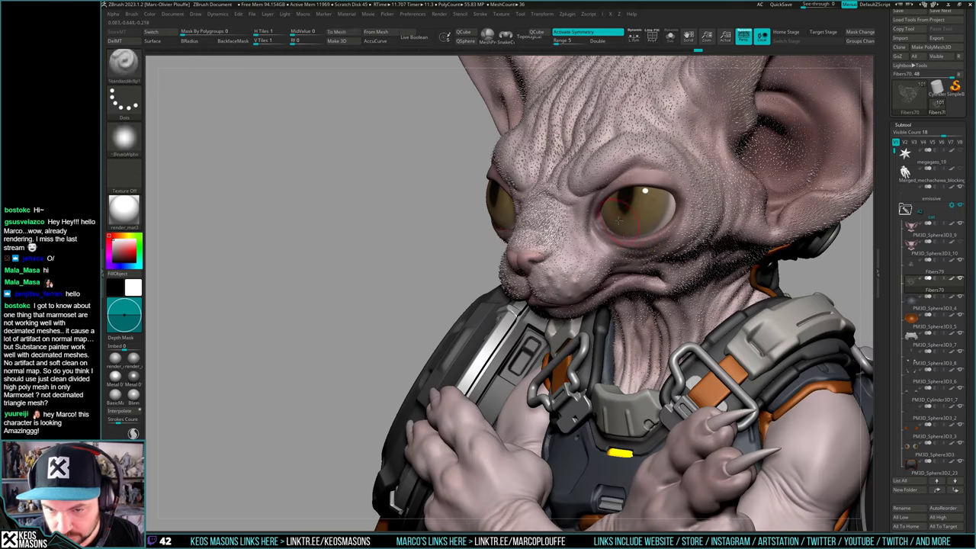
key("shift+s")
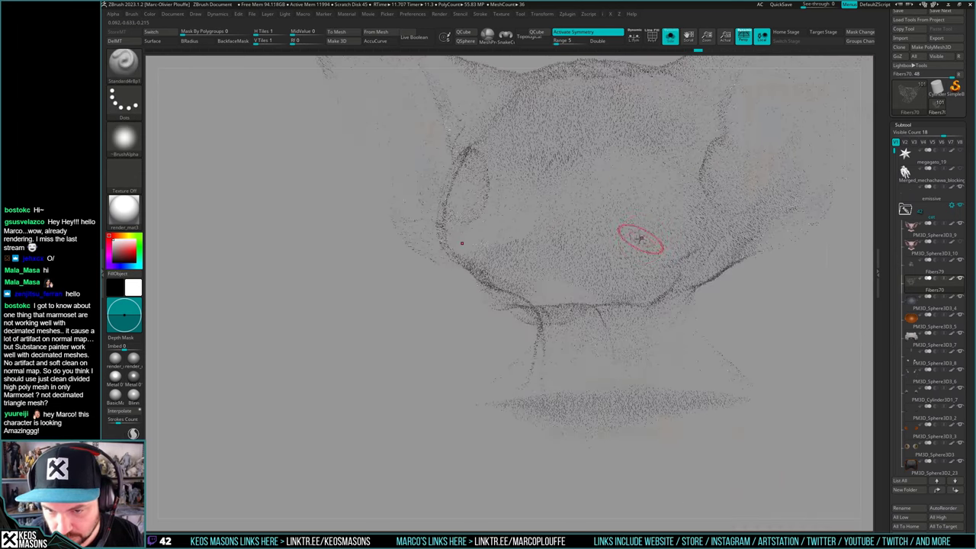
mouse_move(625, 251)
right_mouse_down()
mouse_move(666, 271)
mouse_move(716, 196)
mouse_move(692, 200)
mouse_move(652, 262)
right_mouse_up()
right_click(653, 262)
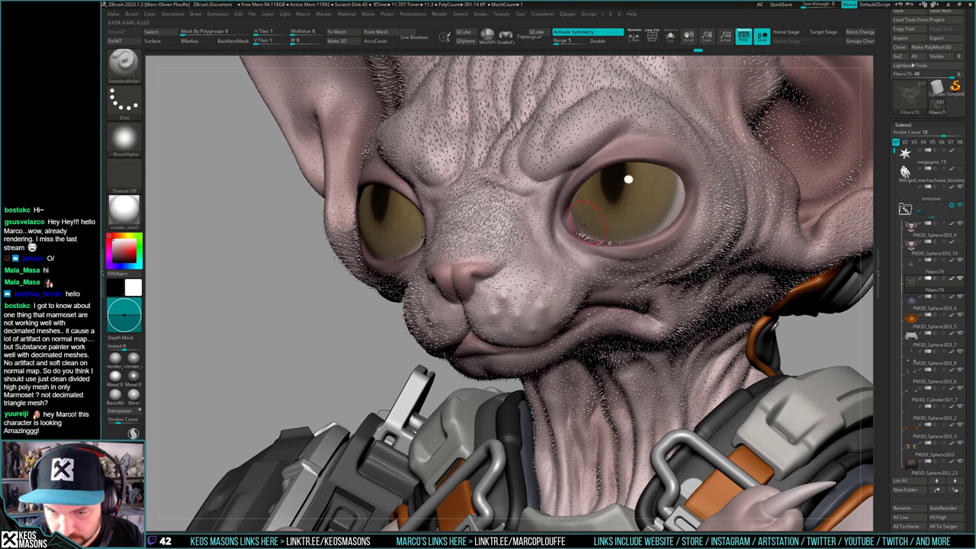
key("shift")
right_click_drag(628, 179, 567, 243)
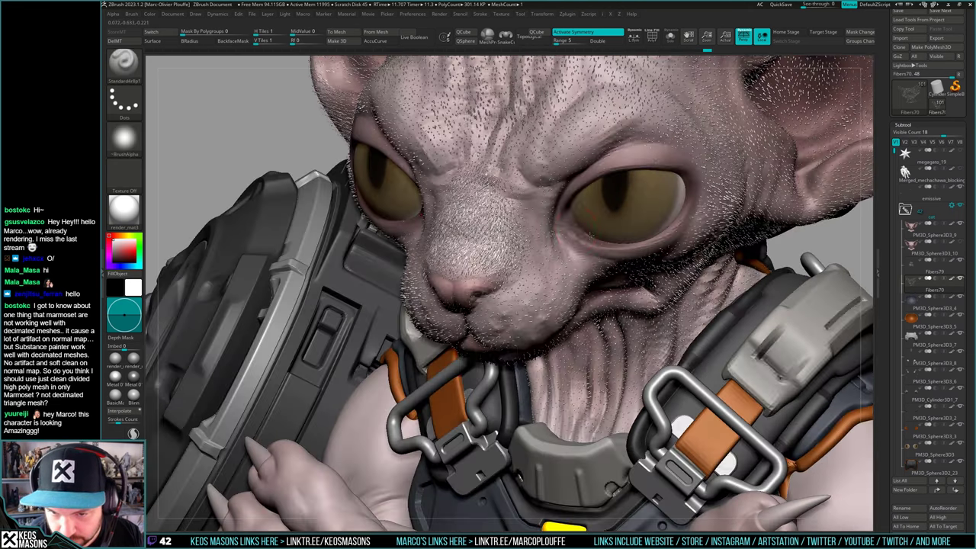
right_click_drag(600, 208, 583, 221)
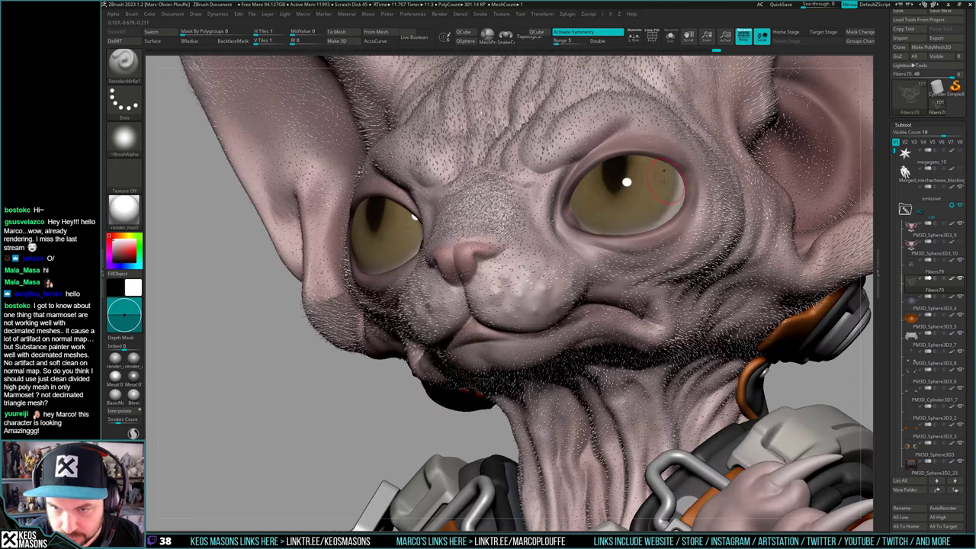
right_click_drag(652, 180, 638, 286)
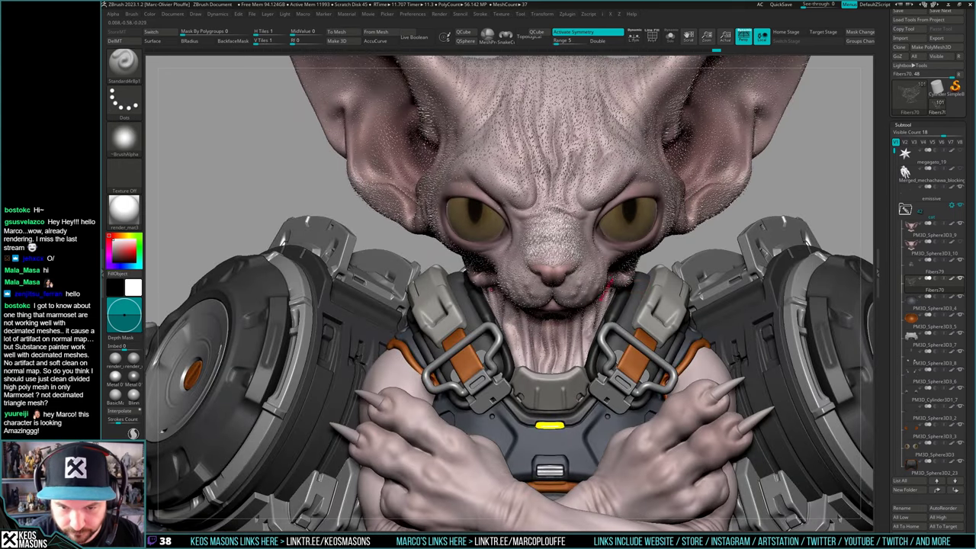
Groom the fibers around the mouth and jawline, checking them from below, from the side and from the front
mouse_move(555, 251)
right_mouse_down()
mouse_move(589, 284)
mouse_move(571, 229)
mouse_move(577, 253)
mouse_move(567, 249)
mouse_move(549, 293)
right_mouse_up()
key("space")
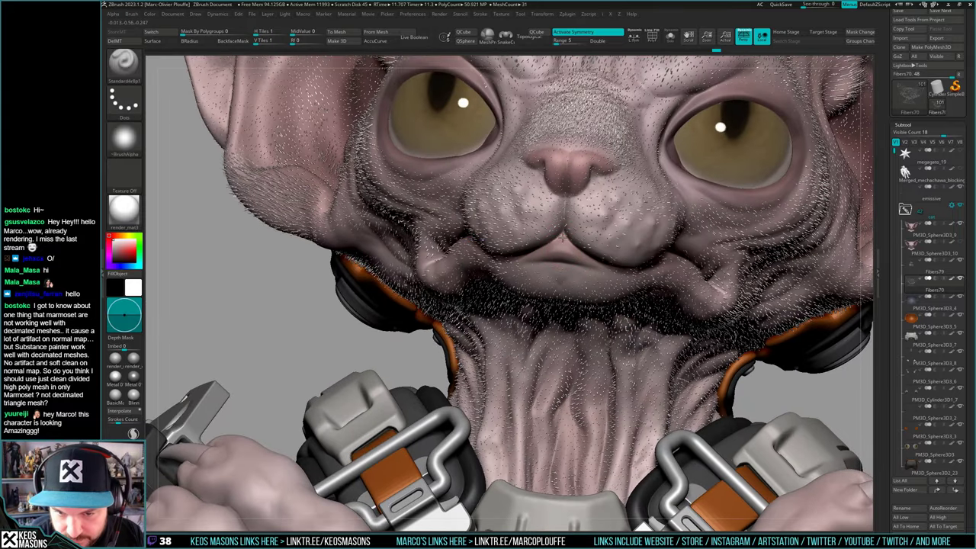
right_click_drag(560, 251, 445, 275)
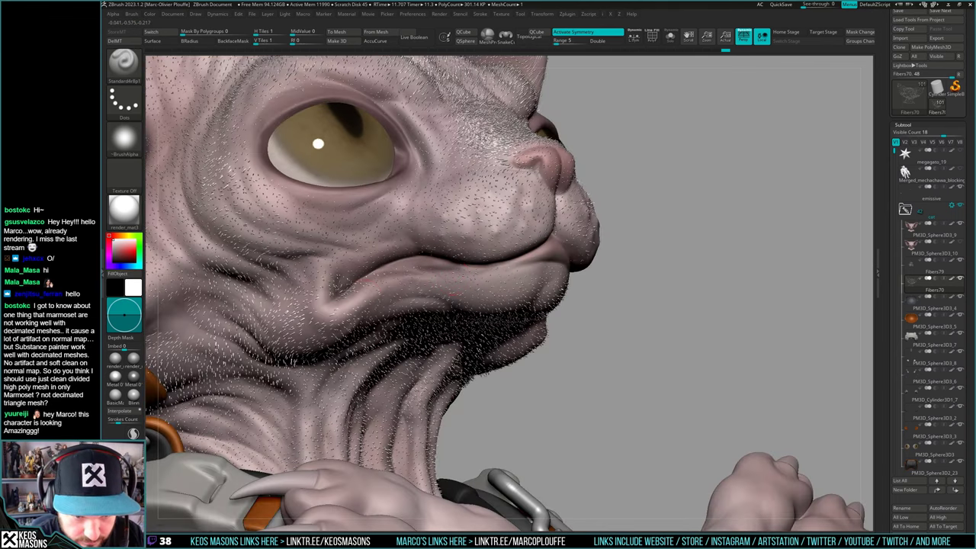
mouse_move(452, 295)
right_mouse_down()
mouse_move(360, 293)
mouse_move(343, 305)
right_mouse_up()
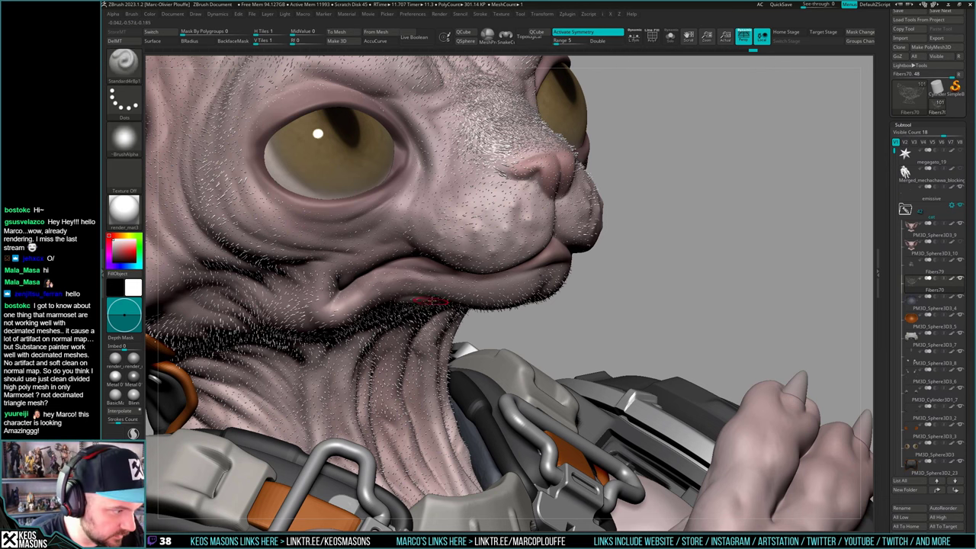
mouse_move(431, 301)
right_mouse_down("shift")
mouse_move(523, 253)
mouse_move(520, 287)
right_mouse_up("shift")
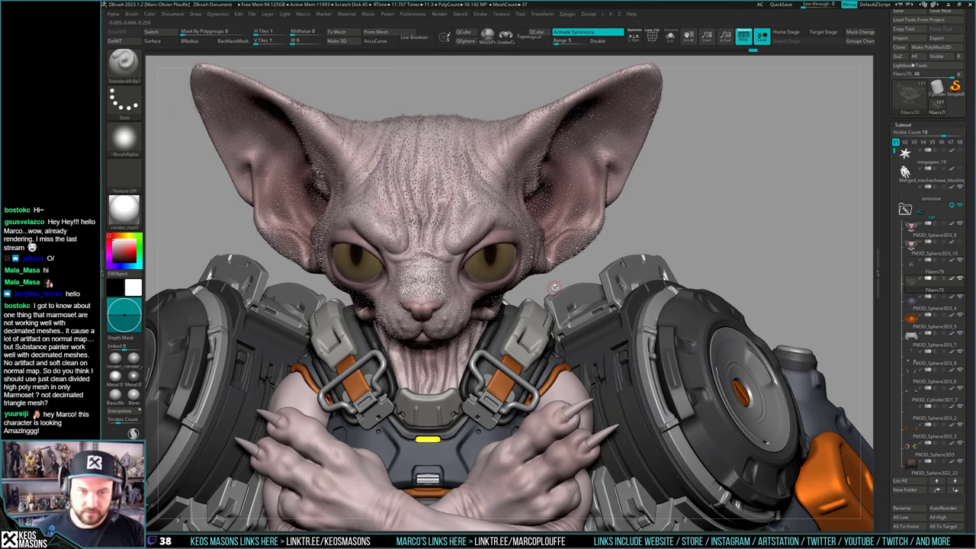
mouse_move(550, 295)
right_mouse_down()
mouse_move(488, 258)
mouse_move(635, 255)
right_mouse_up()
right_click_drag(579, 266, 514, 255)
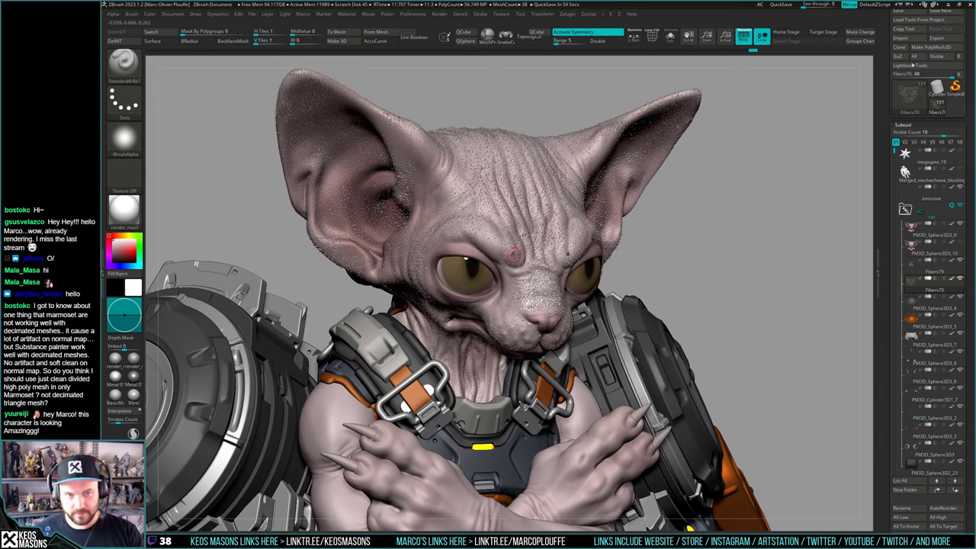
Switch to the Move brush and adjust its draw size for shaping the ear fibers
right_click_drag(346, 170, 284, 130)
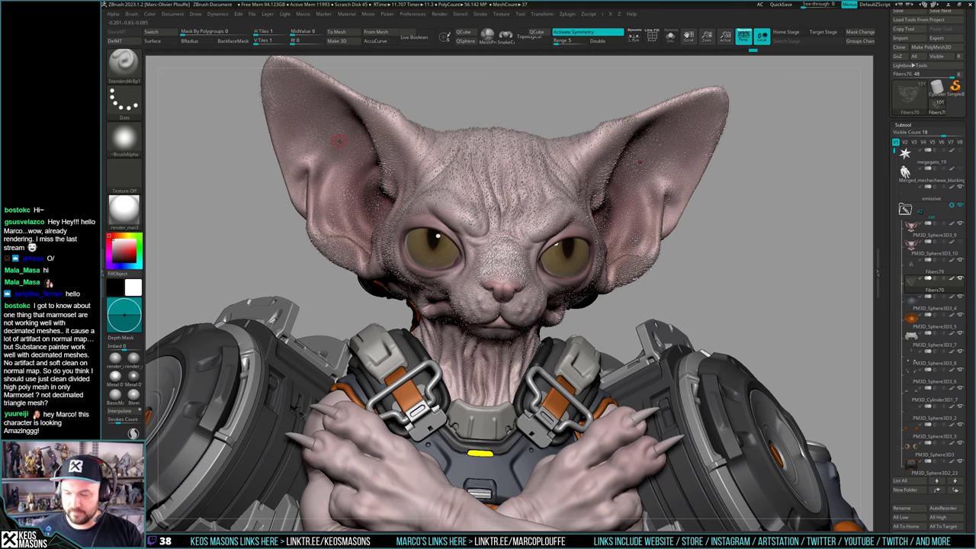
key("space")
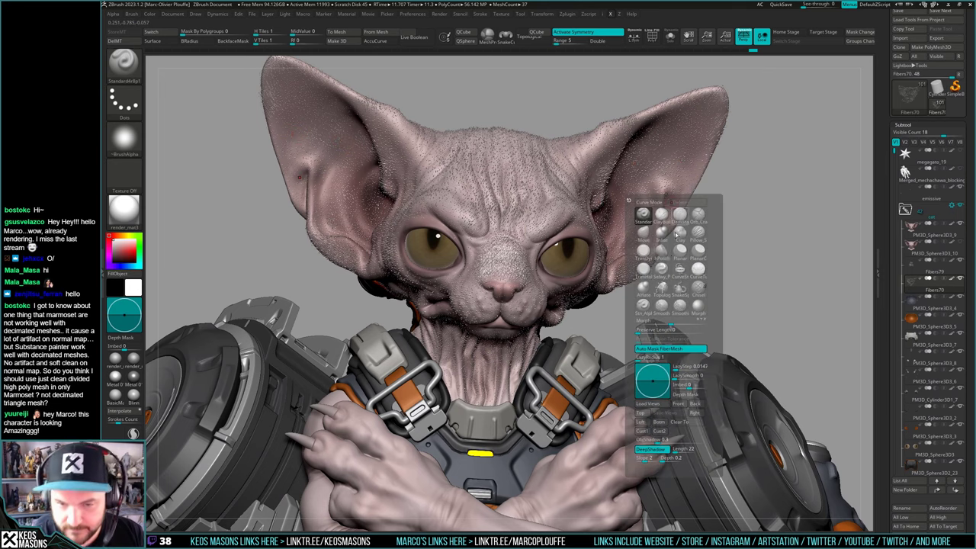
key("space")
left_click(643, 232)
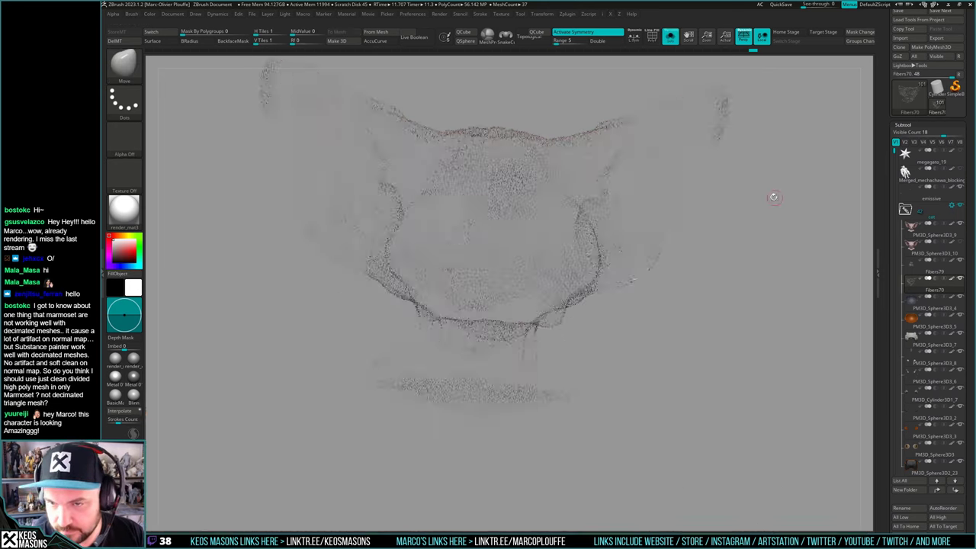
key("space")
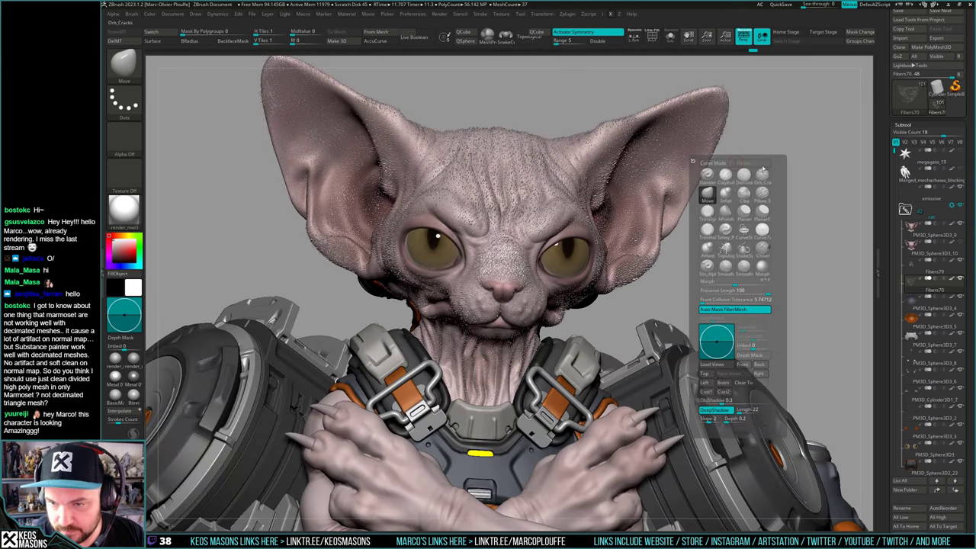
key("space")
key("space")
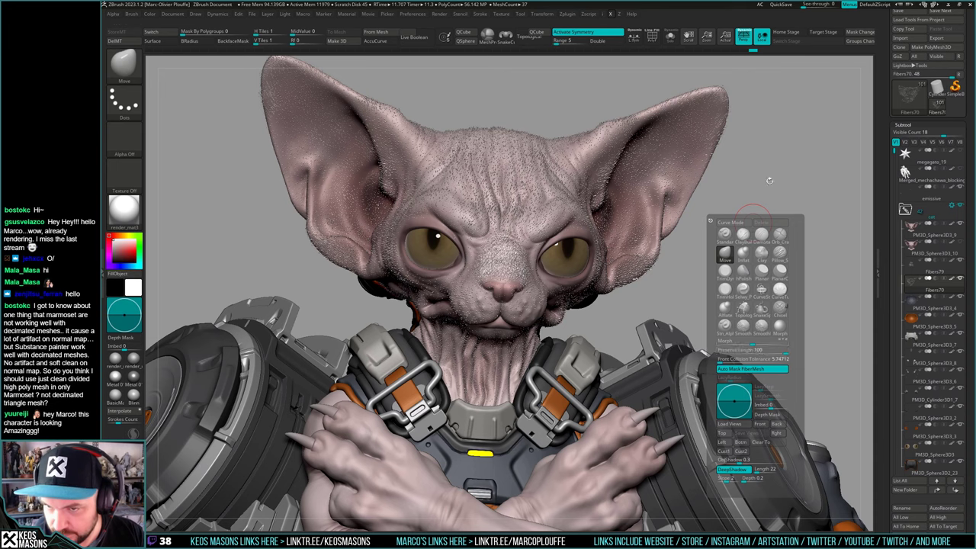
key("space")
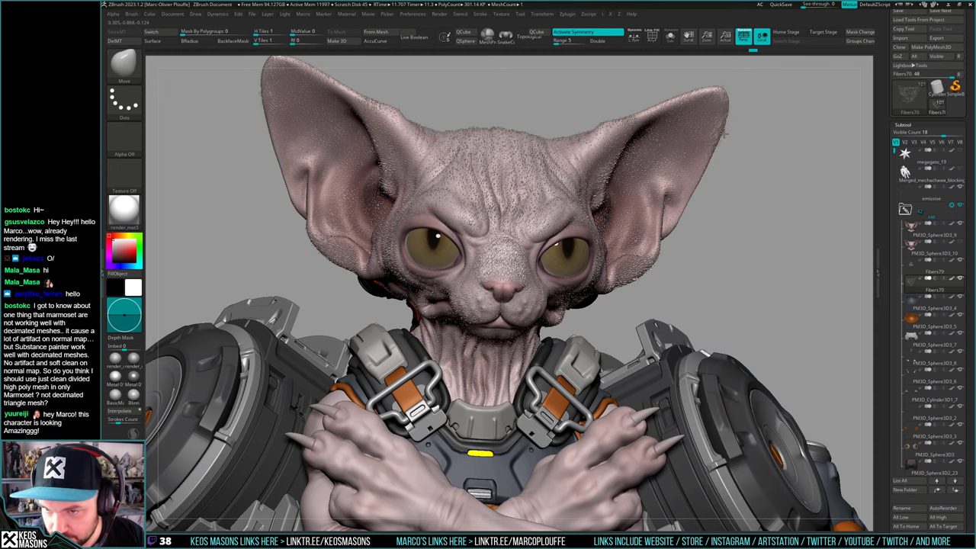
Reshape the fibers at the tip and outer edge of the ear with a resized Move brush
left_click_drag(710, 134, 763, 161)
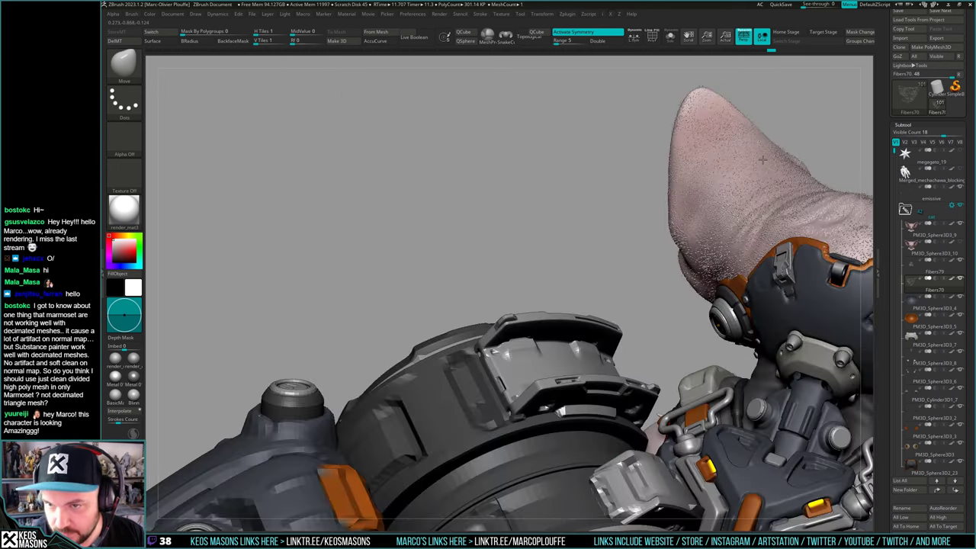
left_click_drag(526, 248, 713, 160)
mouse_move(714, 159)
right_mouse_down()
mouse_move(735, 180)
mouse_move(651, 163)
mouse_move(654, 176)
mouse_move(682, 165)
right_mouse_up()
key("b")
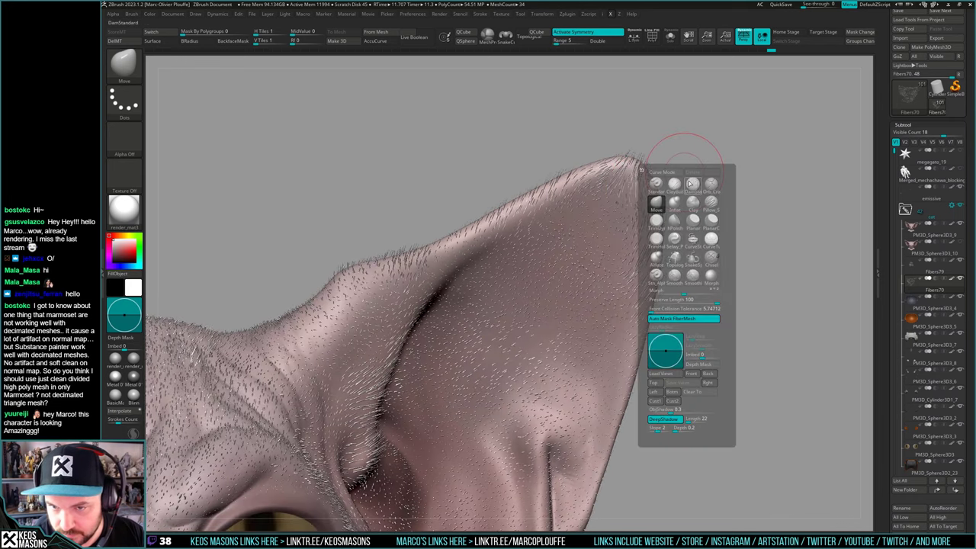
key("space")
left_click_drag(628, 153, 625, 153)
Choose the GroomSpike brush and comb the fibers at the ear tip with varying draw sizes
key("b")
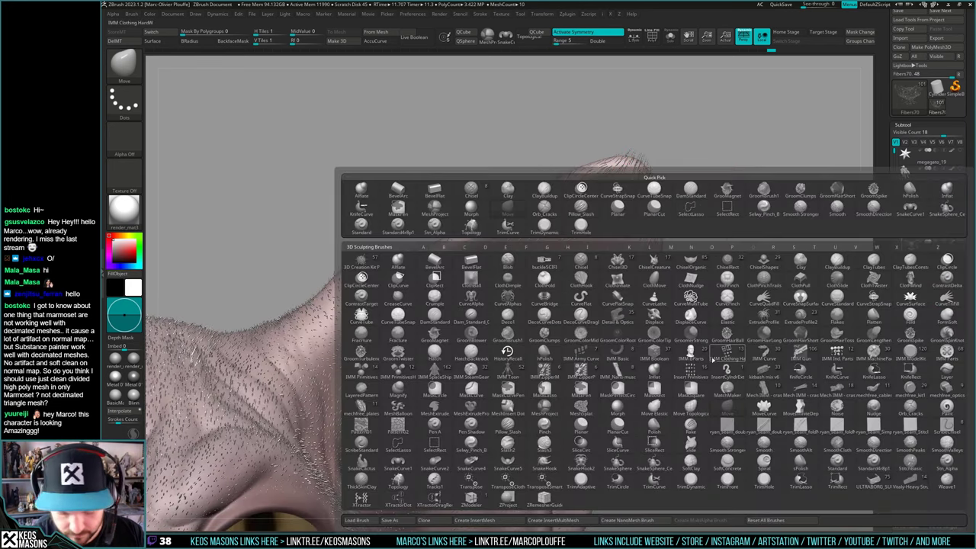
key("g")
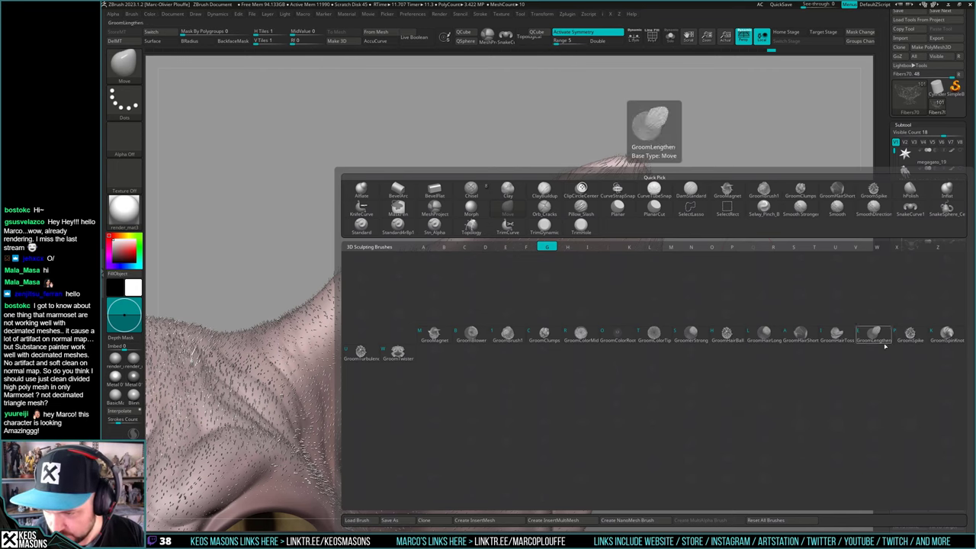
left_click(907, 333)
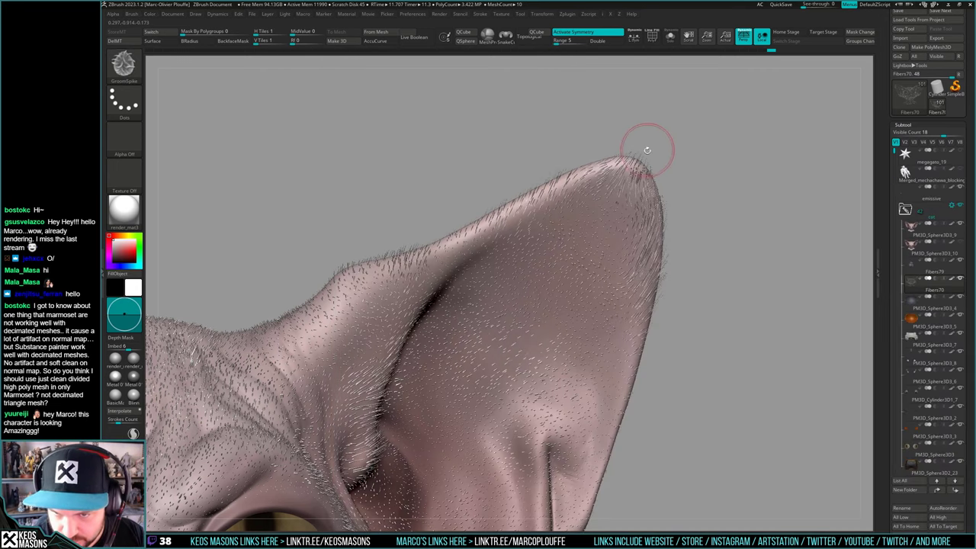
key("space")
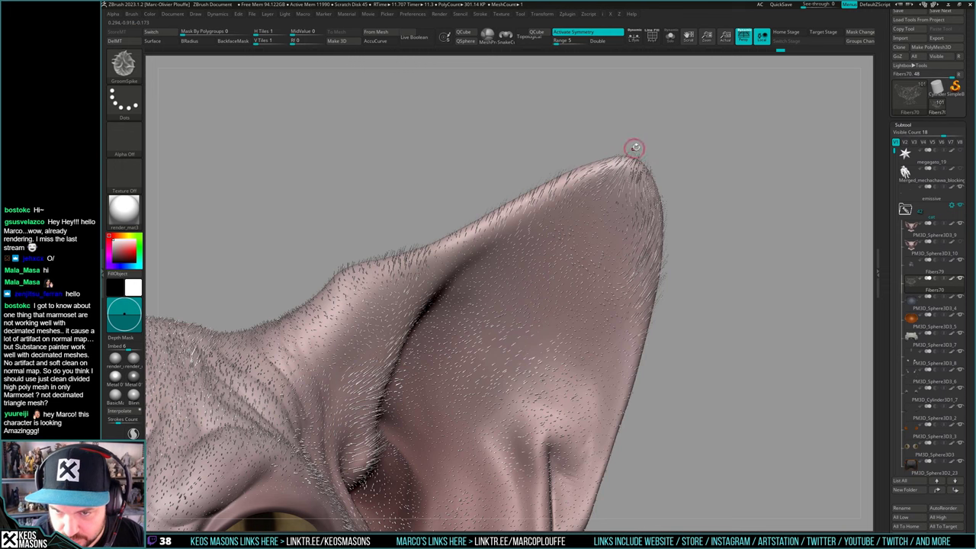
mouse_move(635, 147)
left_mouse_down()
mouse_move(632, 154)
mouse_move(649, 143)
mouse_move(643, 157)
mouse_move(655, 118)
mouse_move(649, 155)
left_mouse_up()
key("space")
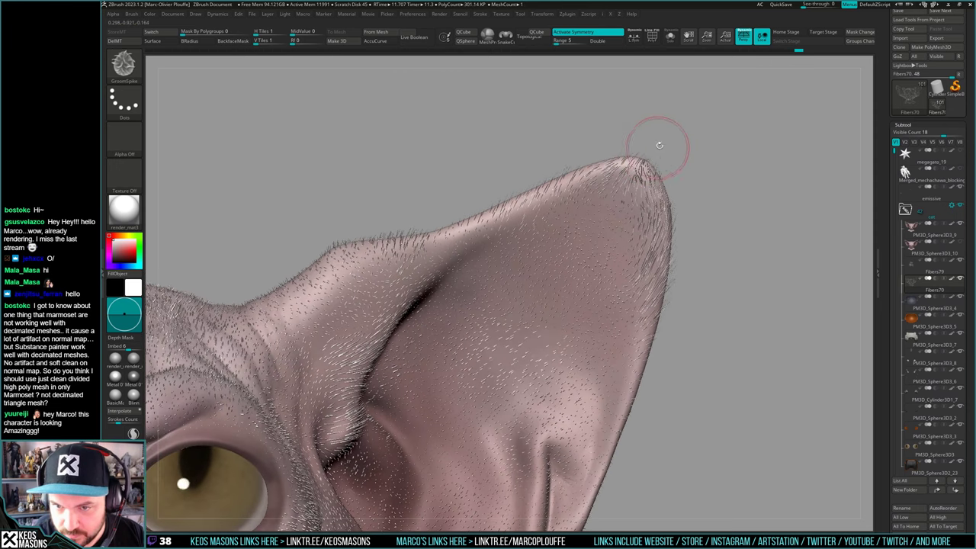
Review the fur on the whole character from the front and from a three-quarter view
mouse_move(747, 133)
right_mouse_down("ctrl")
mouse_move(692, 136)
mouse_move(690, 193)
right_mouse_up("ctrl")
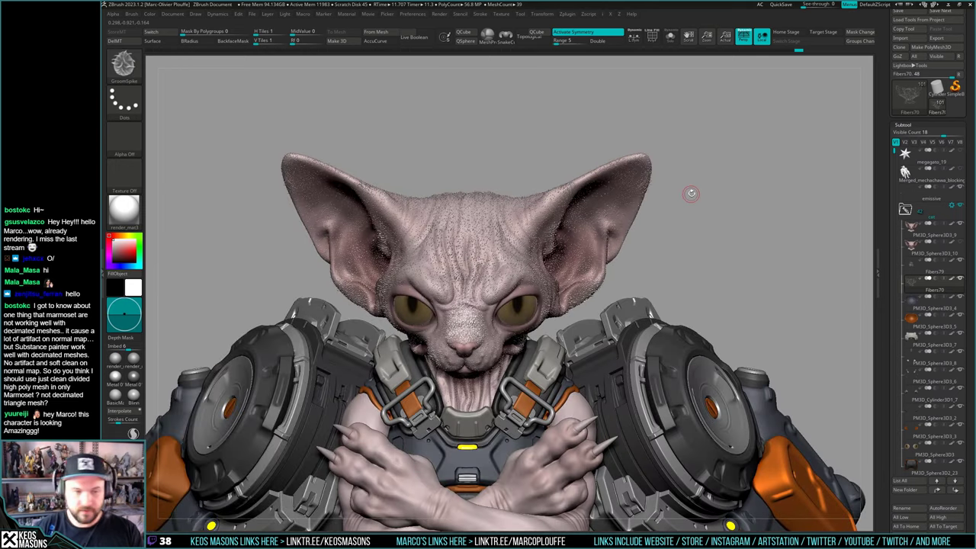
left_click_drag(682, 133, 663, 134)
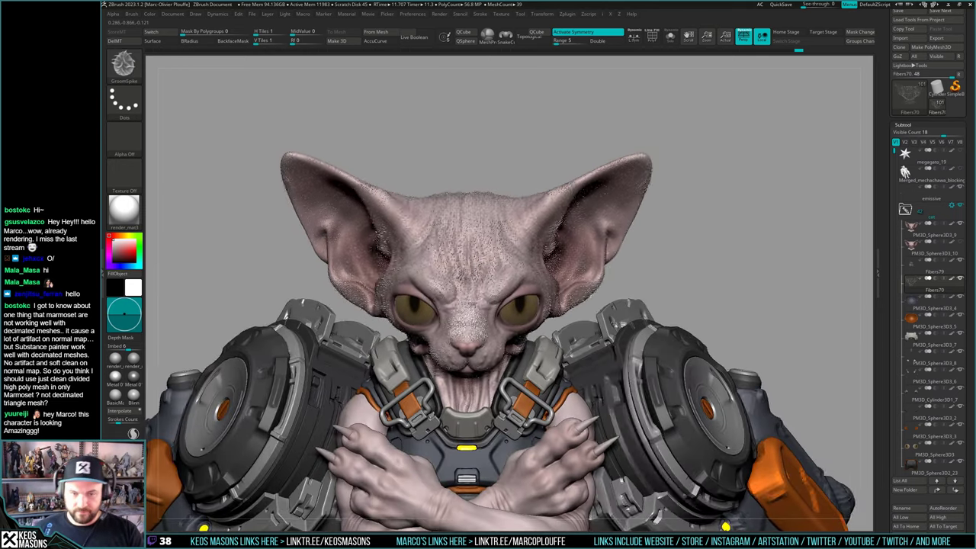
mouse_move(586, 289)
right_mouse_down()
mouse_move(629, 291)
mouse_move(665, 226)
mouse_move(616, 310)
right_mouse_up()
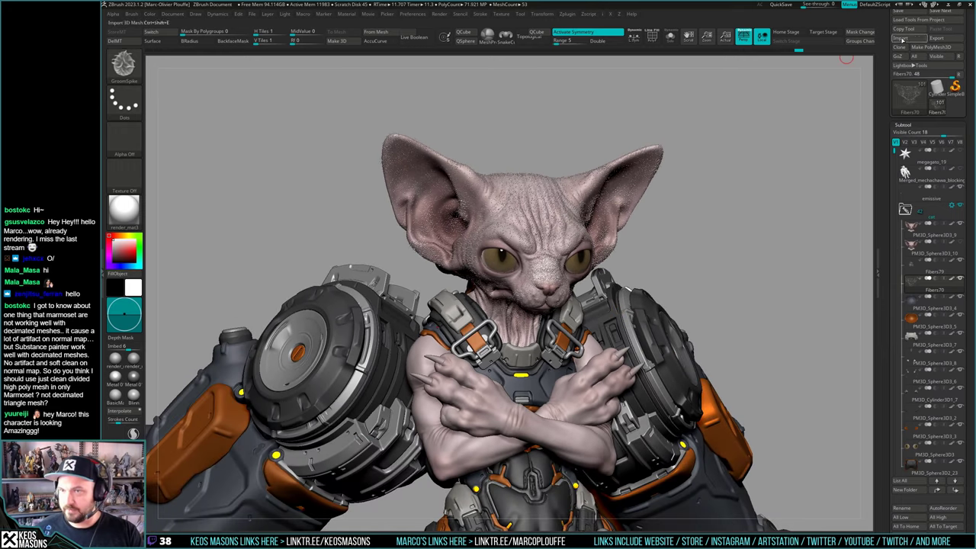
scroll(903, 54, "up", 1)
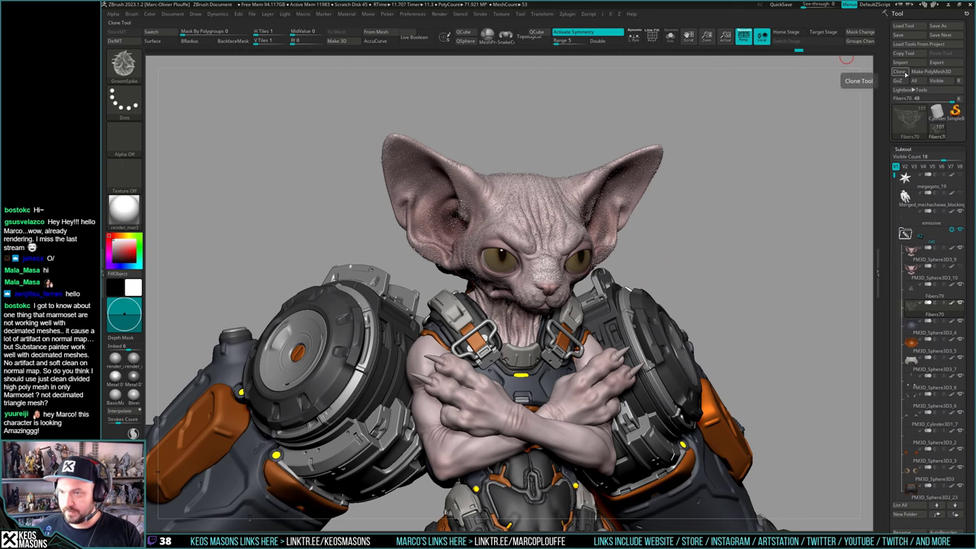
Clone the head fibers into a separate tool and insert the nose fibers into it as a second subtool
left_click(902, 72)
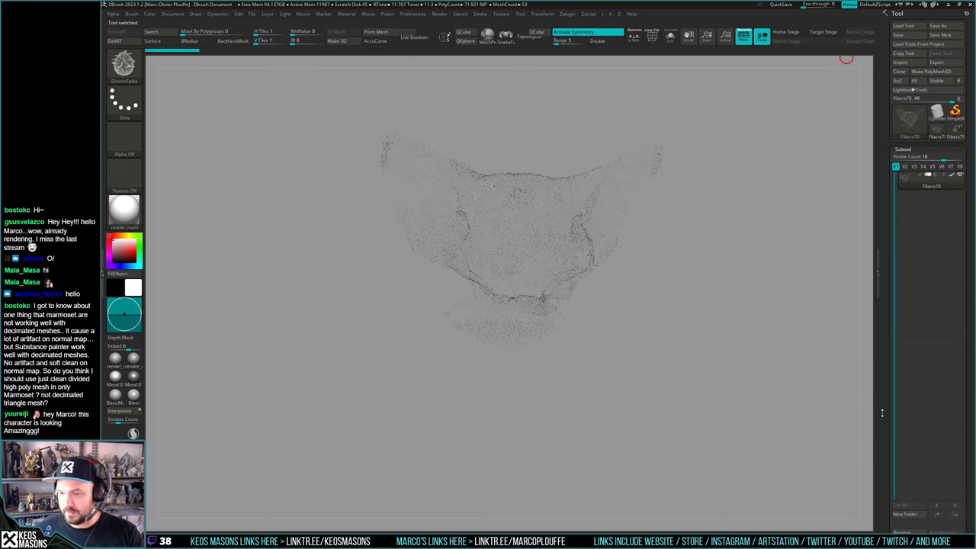
scroll(882, 413, "down", 5)
left_click(944, 236)
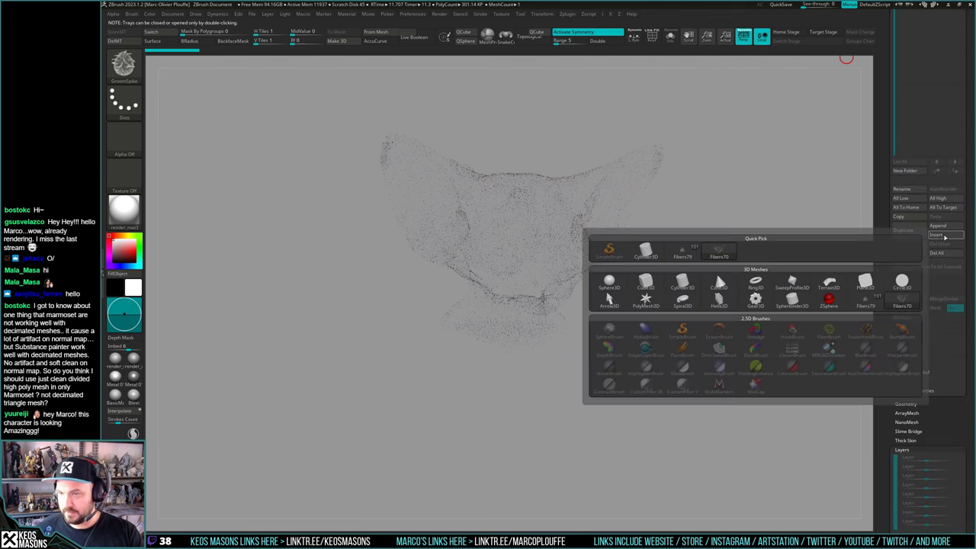
left_click(900, 299)
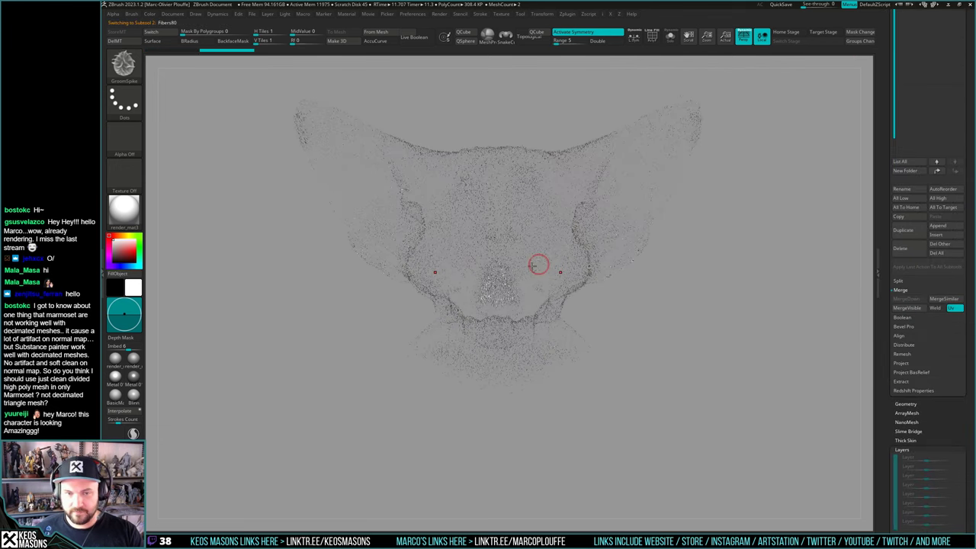
Merge the head fibers subtool down with the nose fibers into a single subtool
right_click_drag(539, 265, 678, 229)
left_click_drag(922, 137, 921, 479)
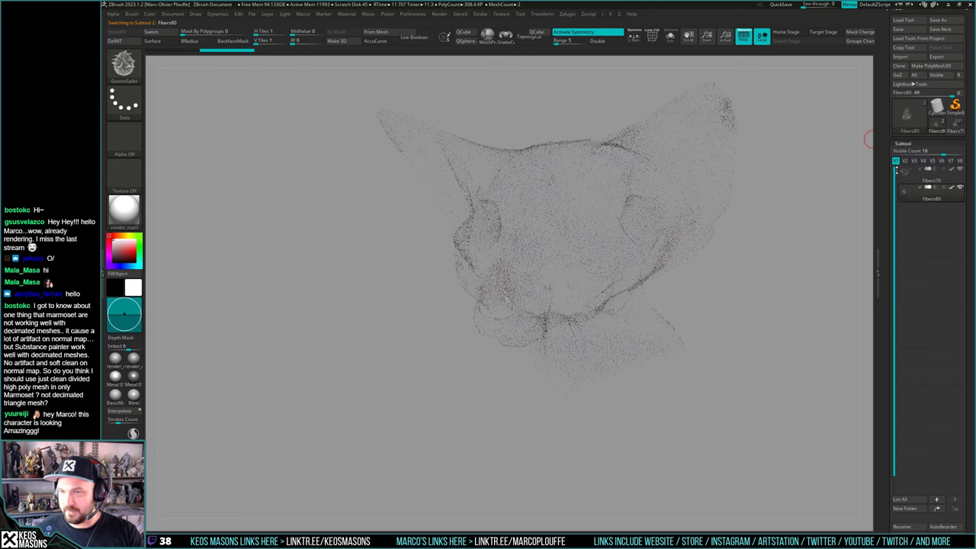
left_click(896, 169)
scroll(901, 320, "down", 5)
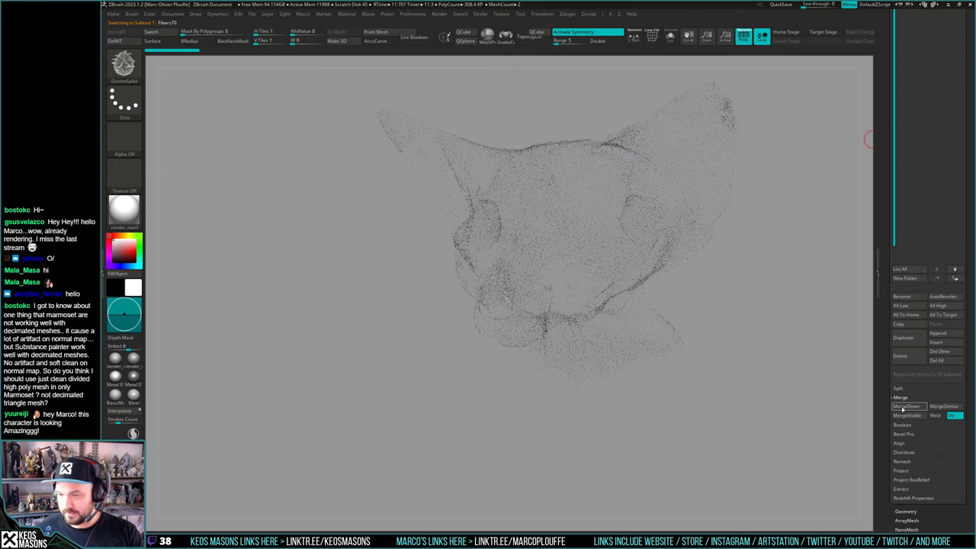
left_click(905, 406)
left_click(862, 424)
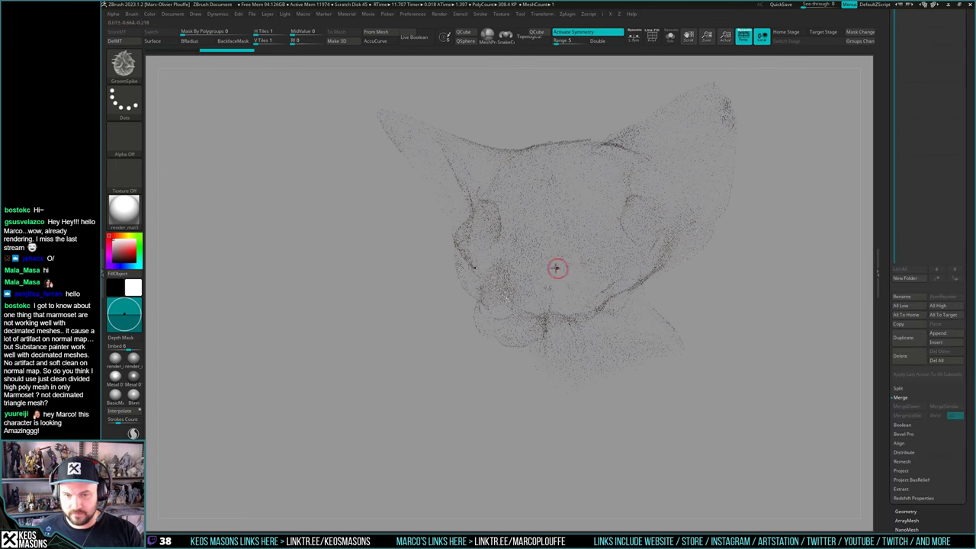
Export the merged fibers to the Desktop as an OBJ file named cathair
right_click_drag(555, 267, 656, 323)
key("shift+f")
key("shift+f")
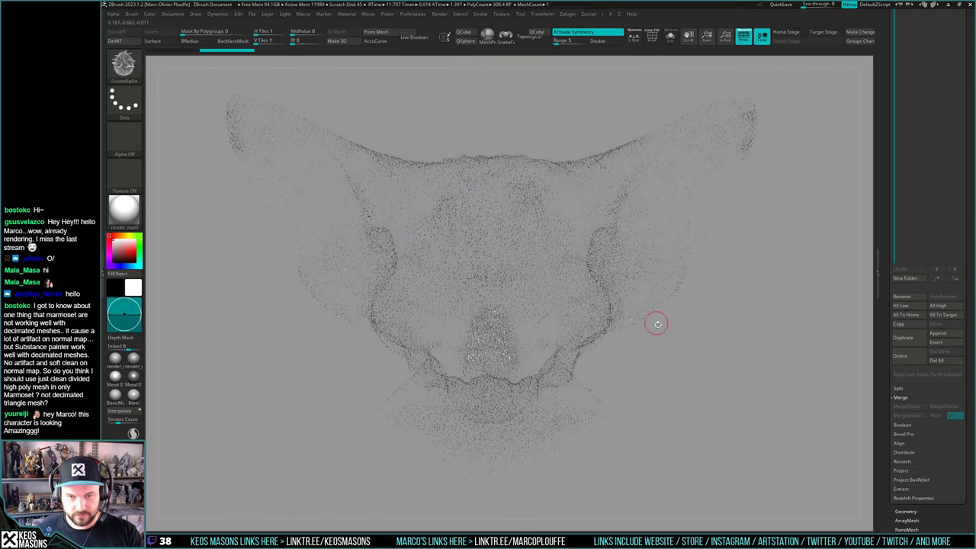
key("ctrl+e")
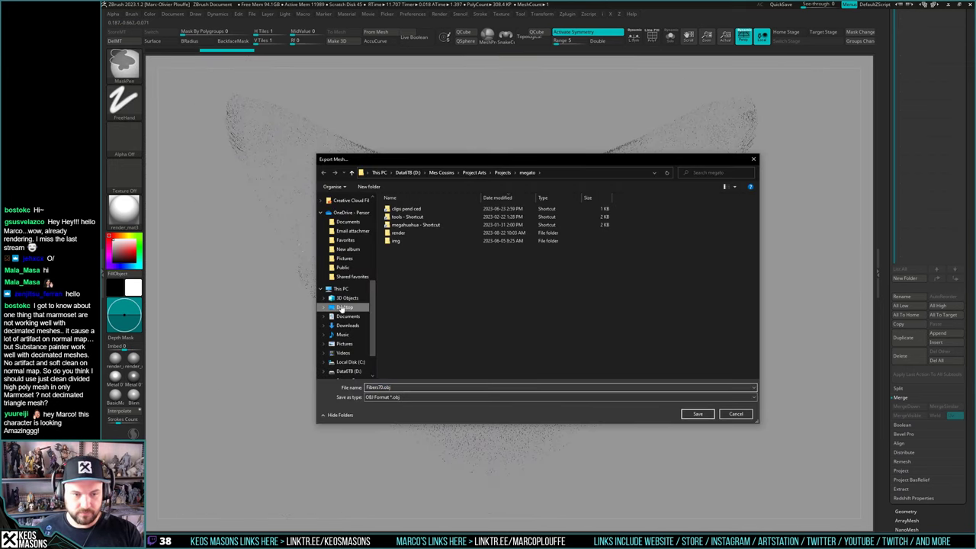
left_click(345, 307)
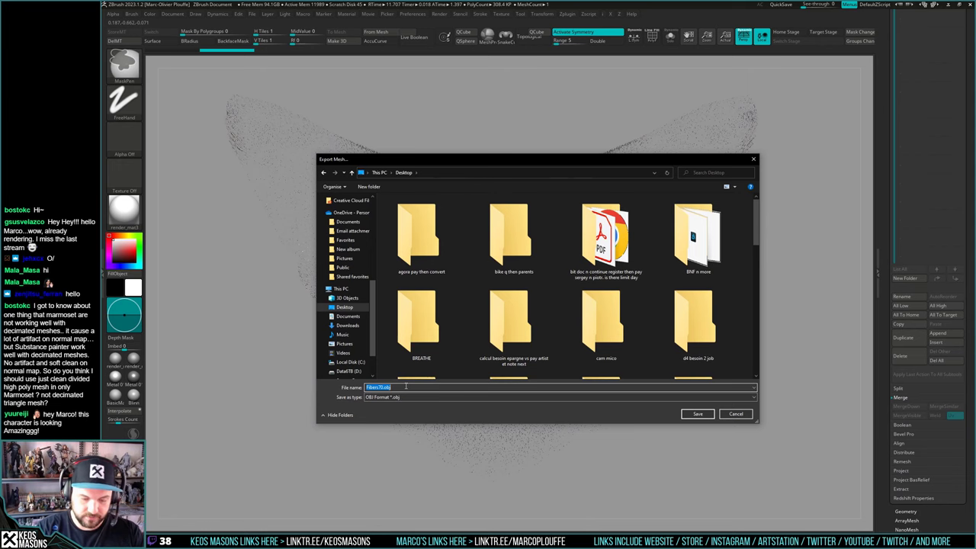
type("cataghir")
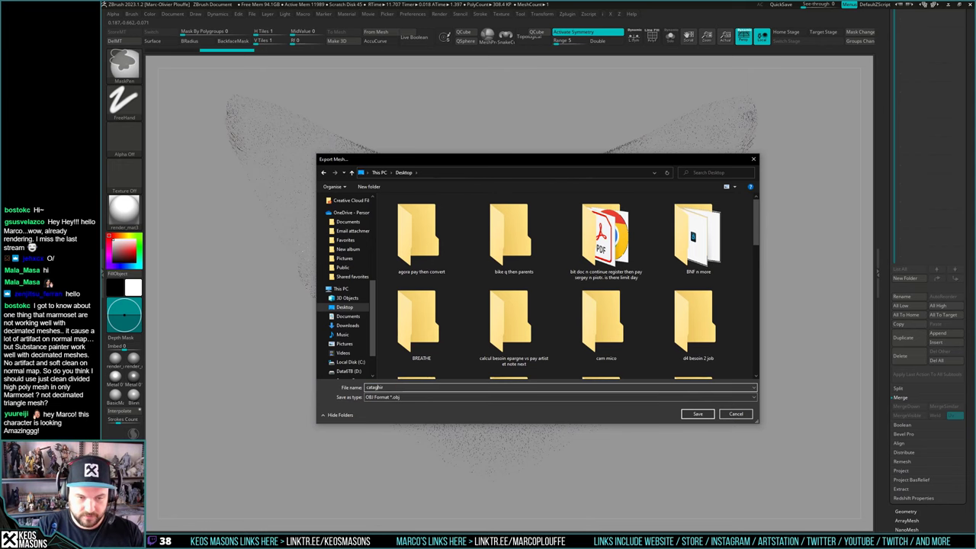
key("Return")
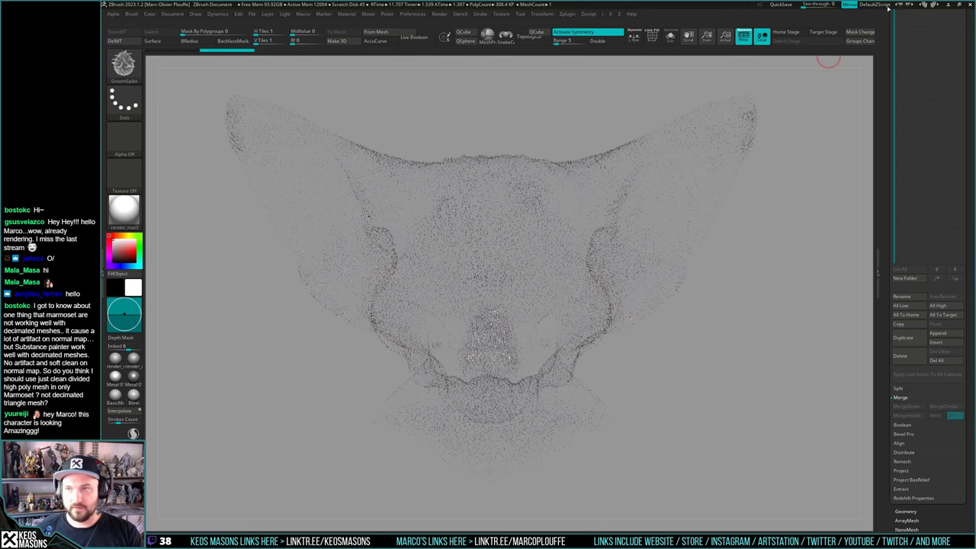
Make the full character tool active again in place of the merged fibers tool
mouse_move(729, 263)
left_mouse_down()
mouse_move(649, 255)
mouse_move(595, 220)
left_mouse_up()
left_click_drag(884, 102, 885, 339)
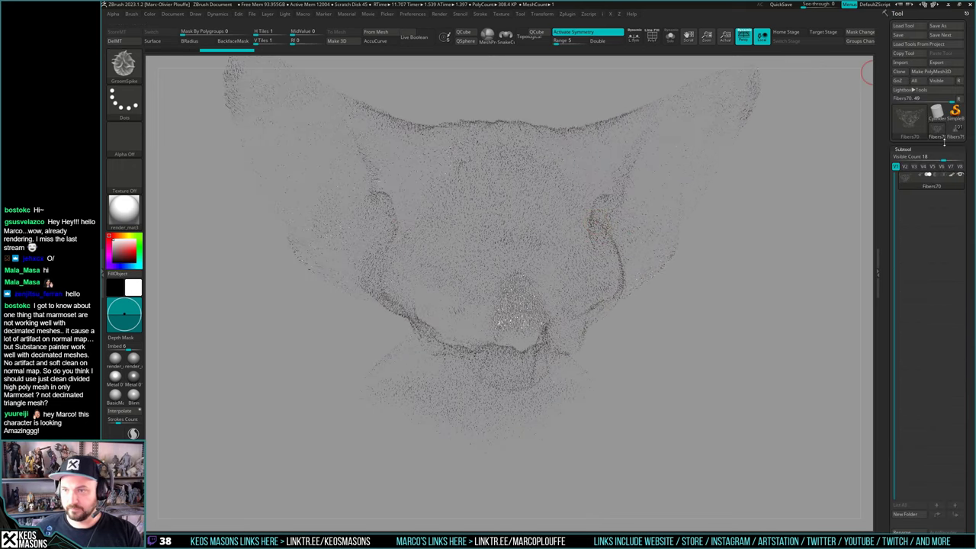
left_click(953, 132)
Switch to 3ds Max, close the camera render window and deselect the top light
key("alt+Tab")
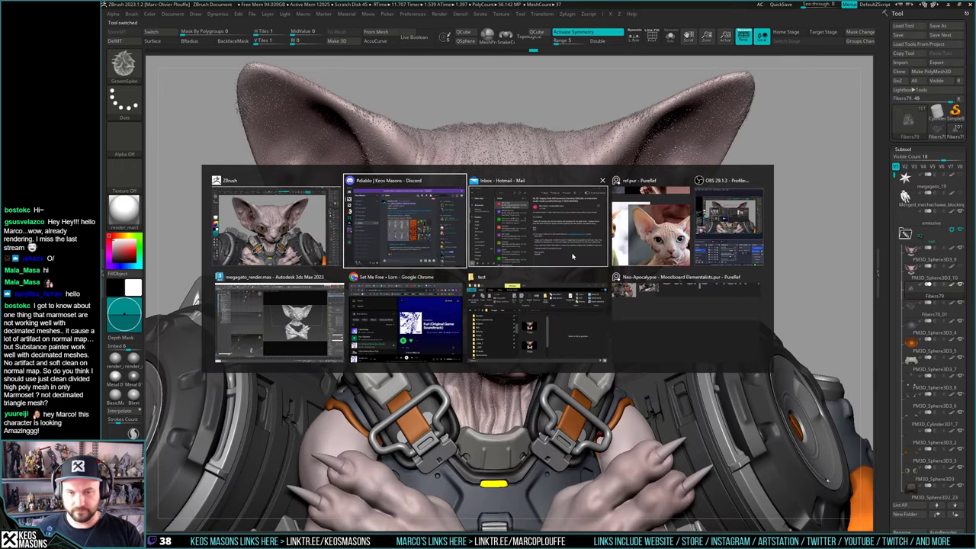
left_click(308, 313)
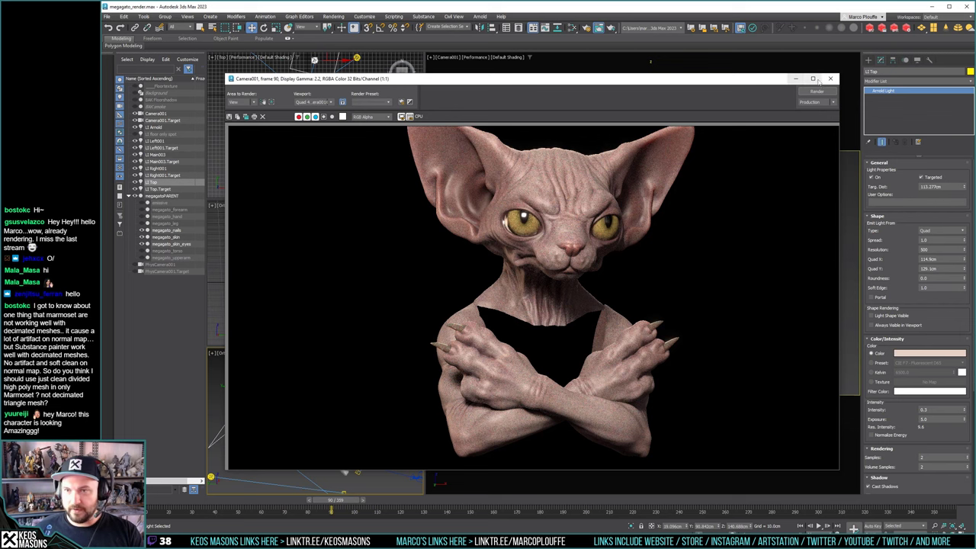
left_click(830, 79)
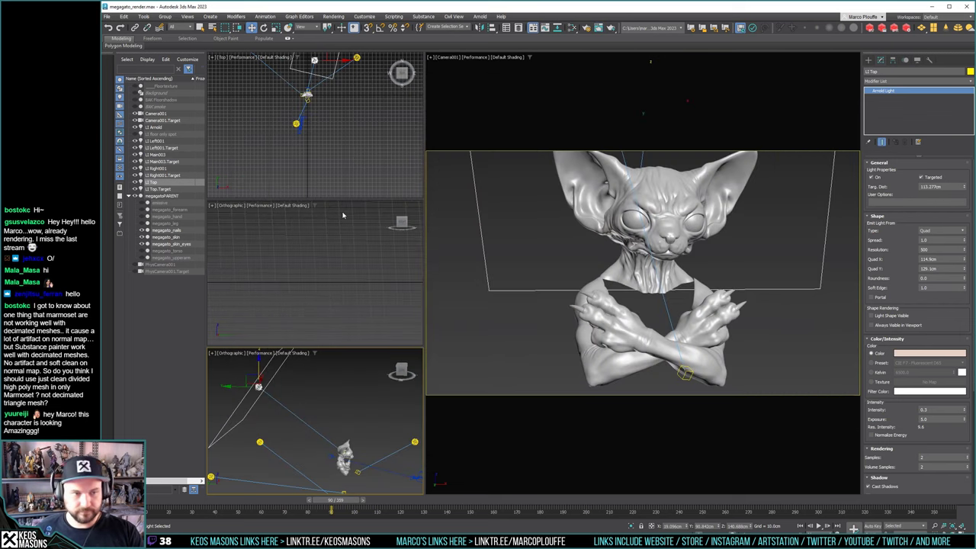
key("ctrl+d")
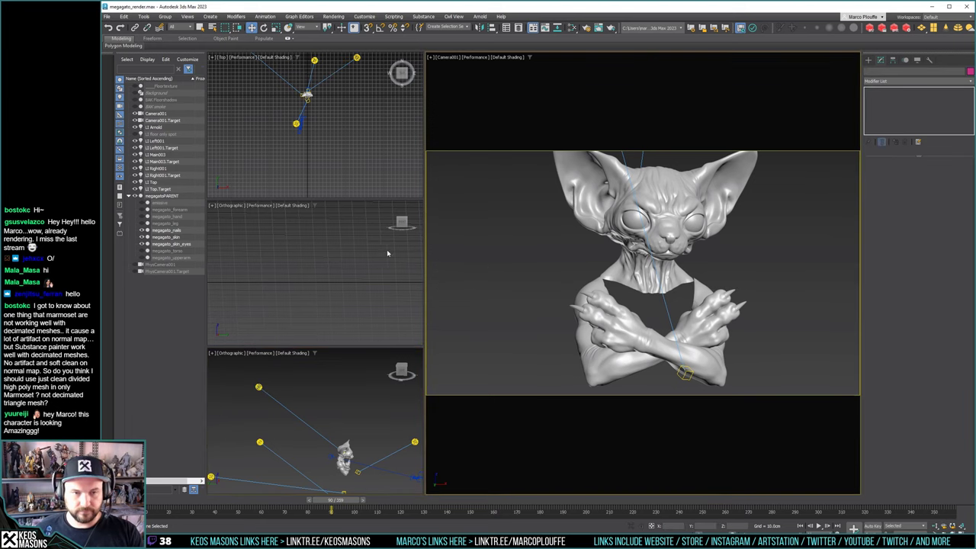
Import the cathair OBJ file into the megagato_render scene as a single mesh with the current import options
left_click(108, 16)
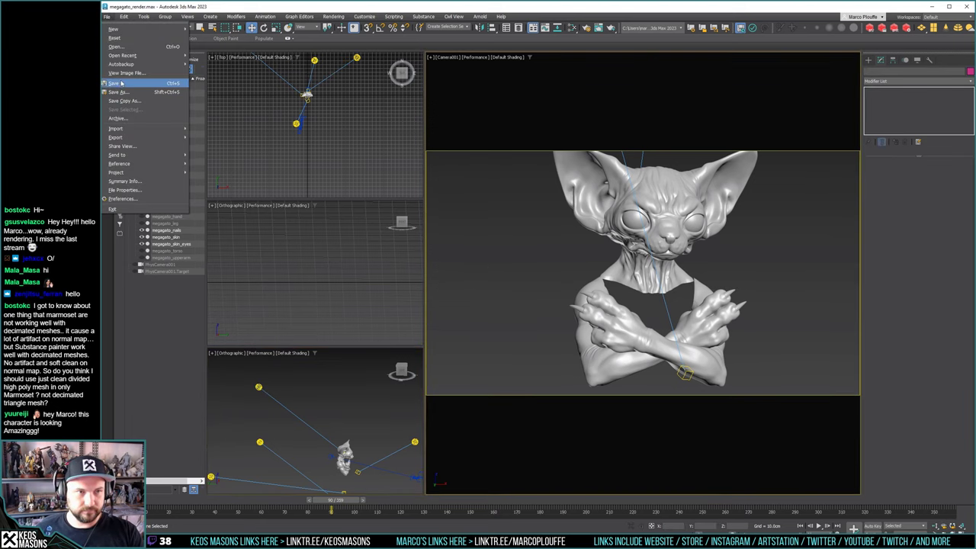
mouse_move(122, 128)
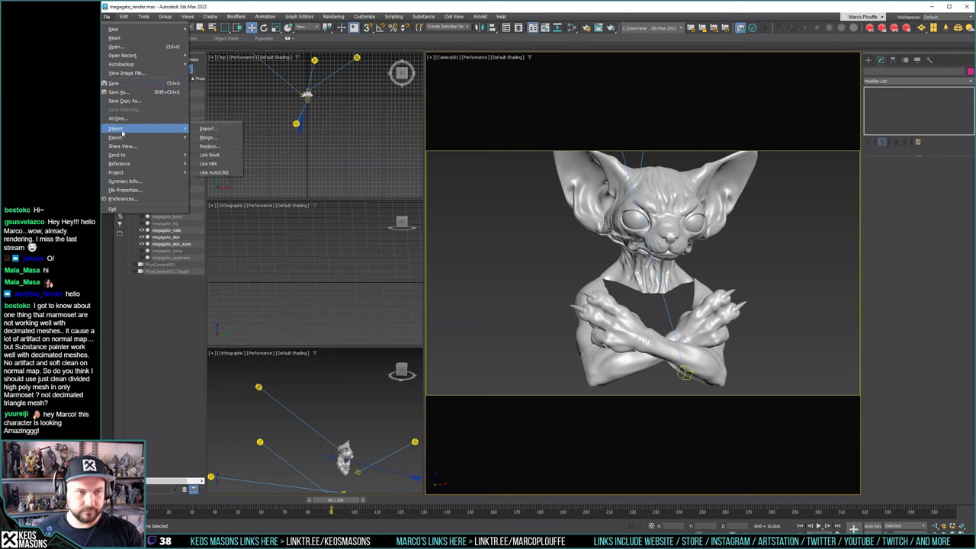
left_click(240, 131)
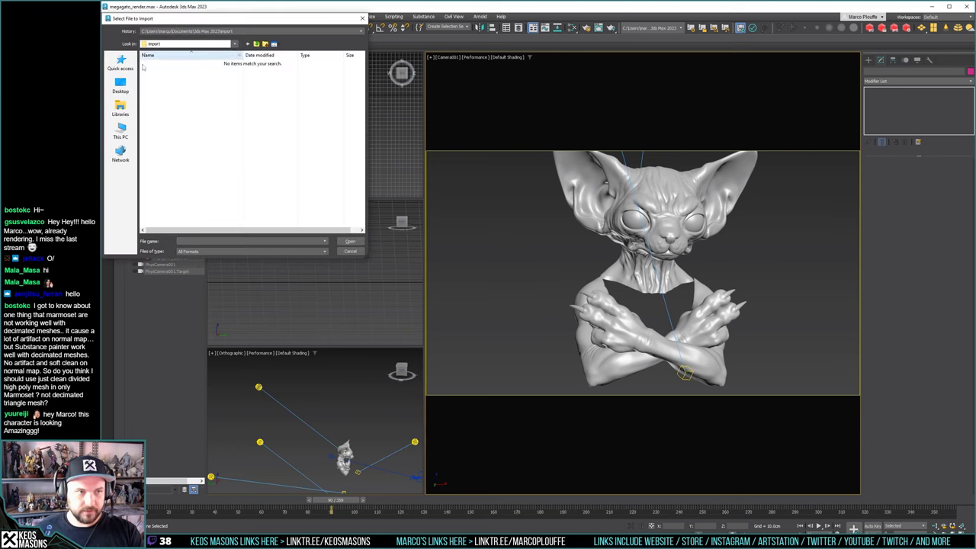
double_click(341, 76)
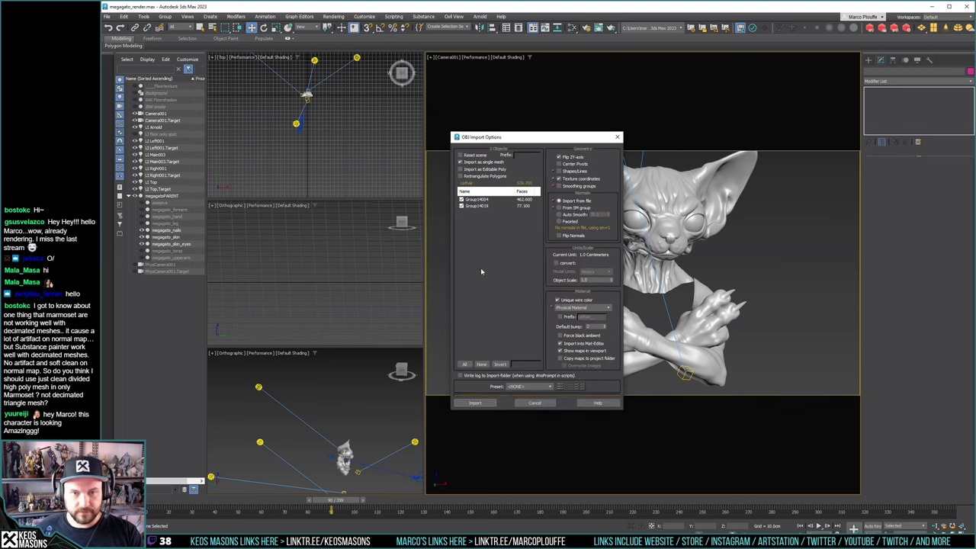
left_click(494, 403)
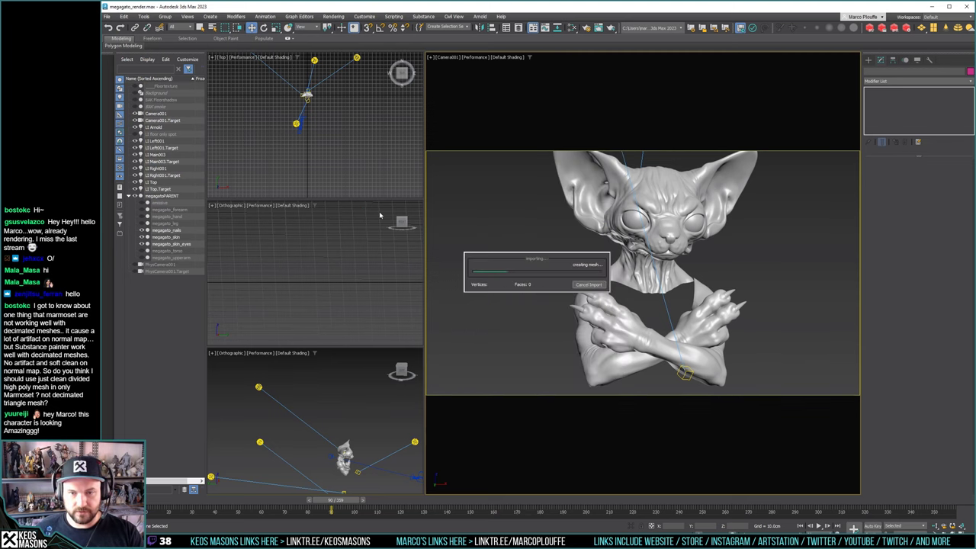
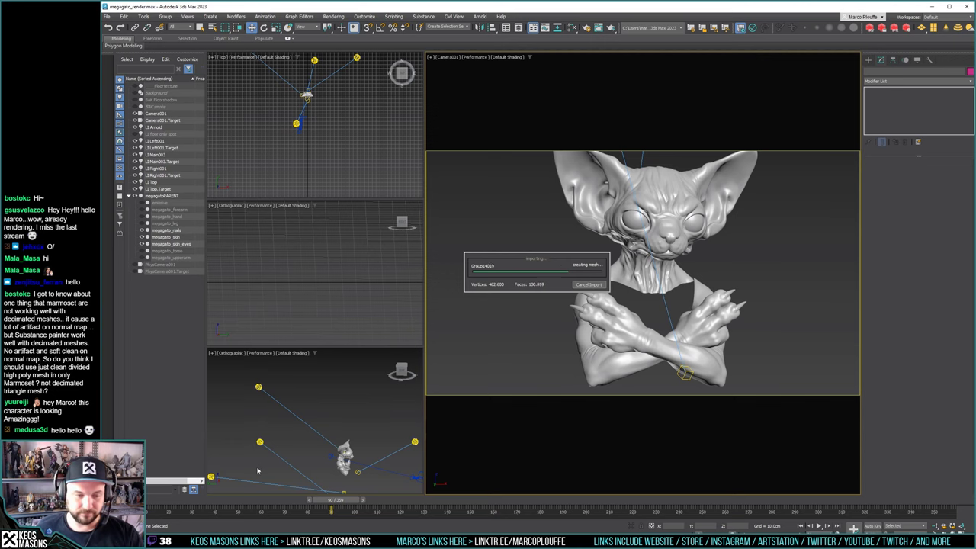
Switch to ZBrush and save the character tool as megagato_20.ztl while the import runs
key("alt+Tab")
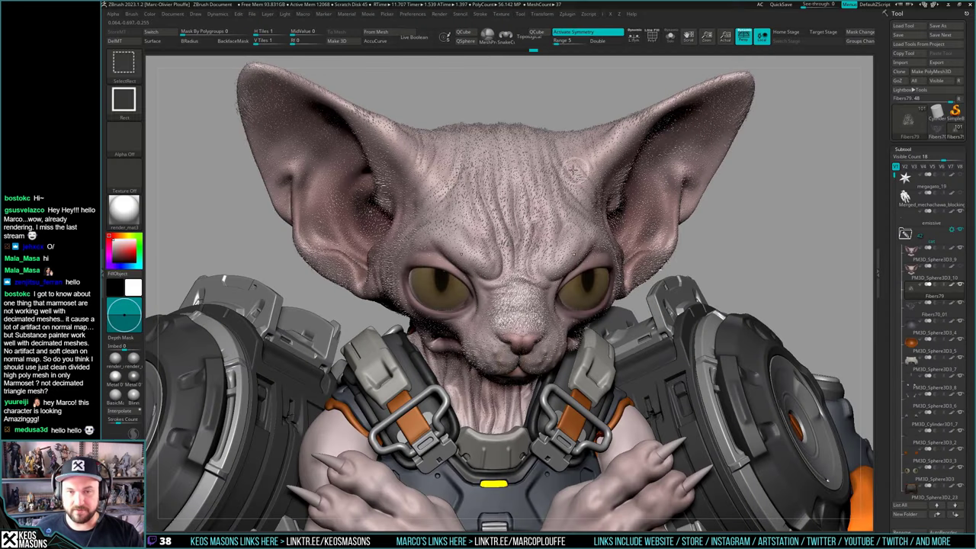
key("ctrl+s")
left_click_drag(388, 387, 418, 387)
type("20")
key("Return")
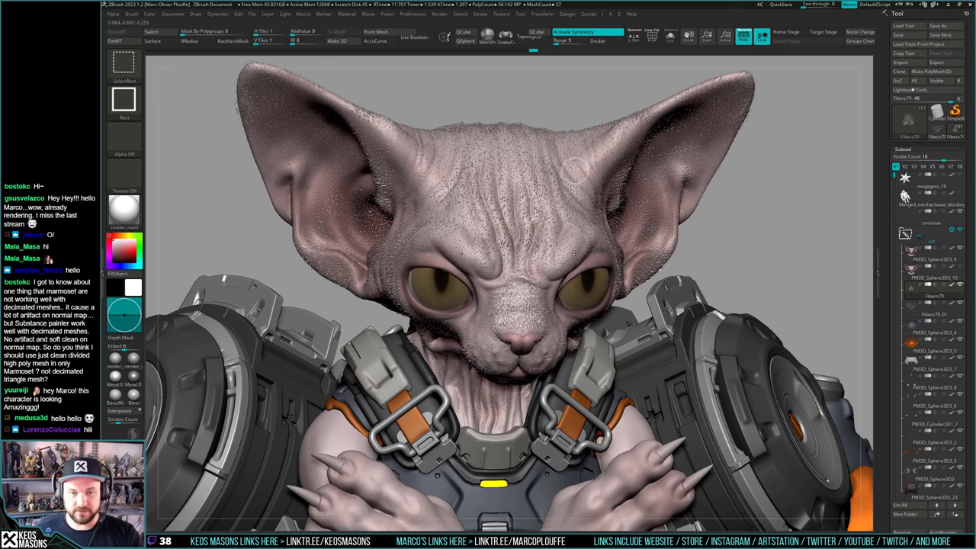
key("alt+Tab")
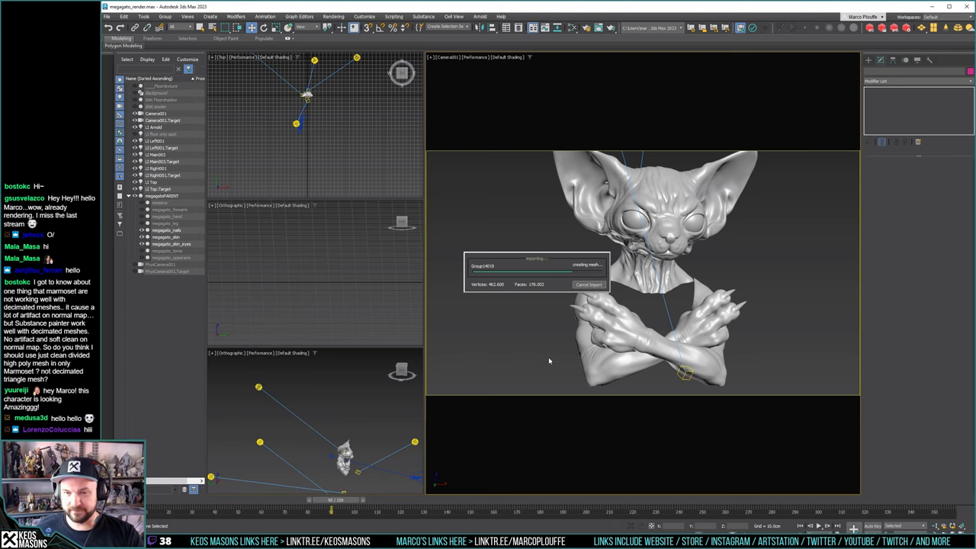
key("alt+Tab")
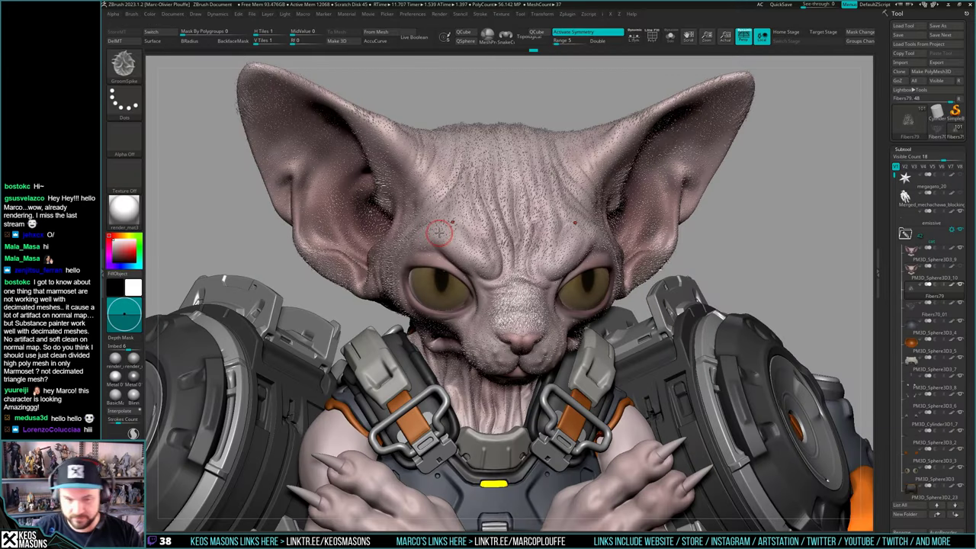
Inspect the nose fibers in isolation and make the head fibers the active subtool, with the whole character shown again
key("alt+s")
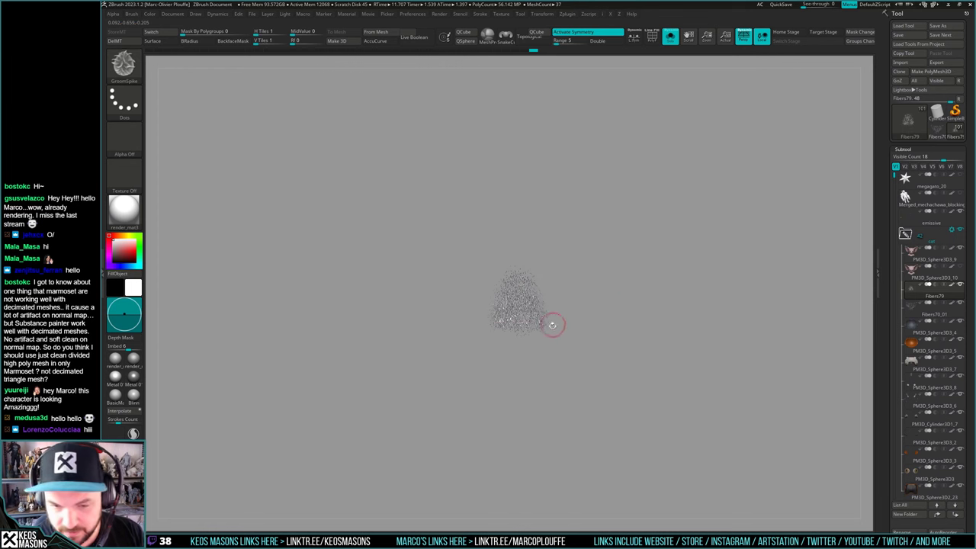
left_click_drag(546, 336, 581, 285, "alt")
left_click(932, 308)
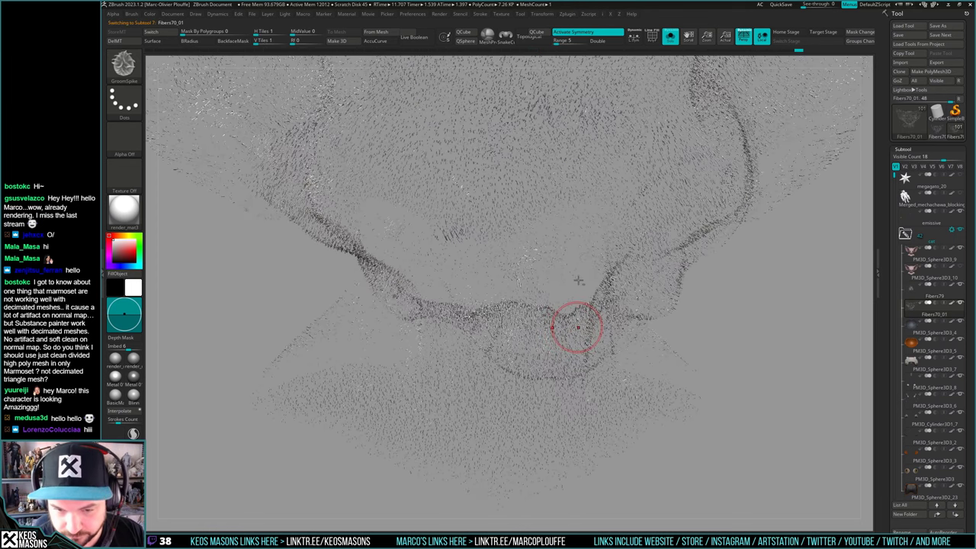
key("alt+s")
right_click_drag(580, 303, 576, 253)
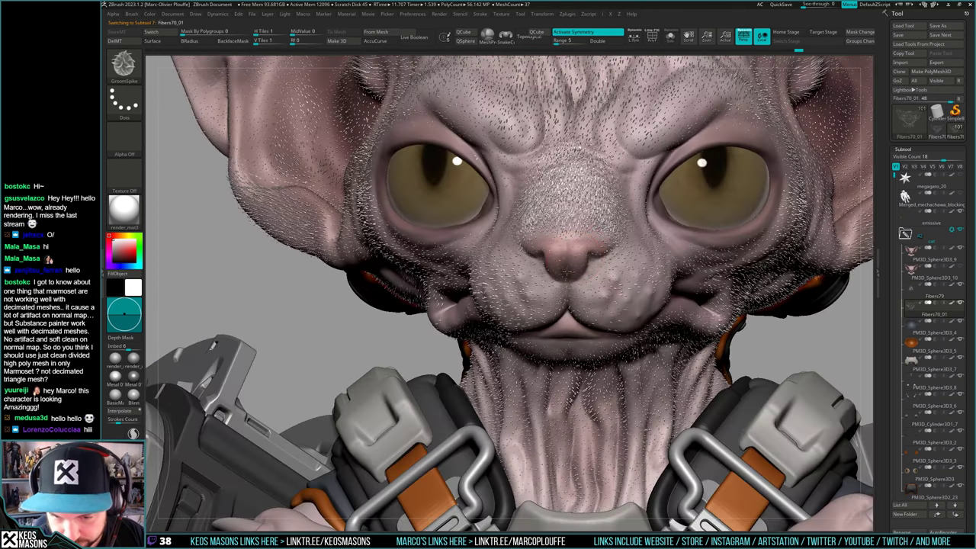
Choose the Standard brush for the head fibers
key("b")
key("s")
key("t")
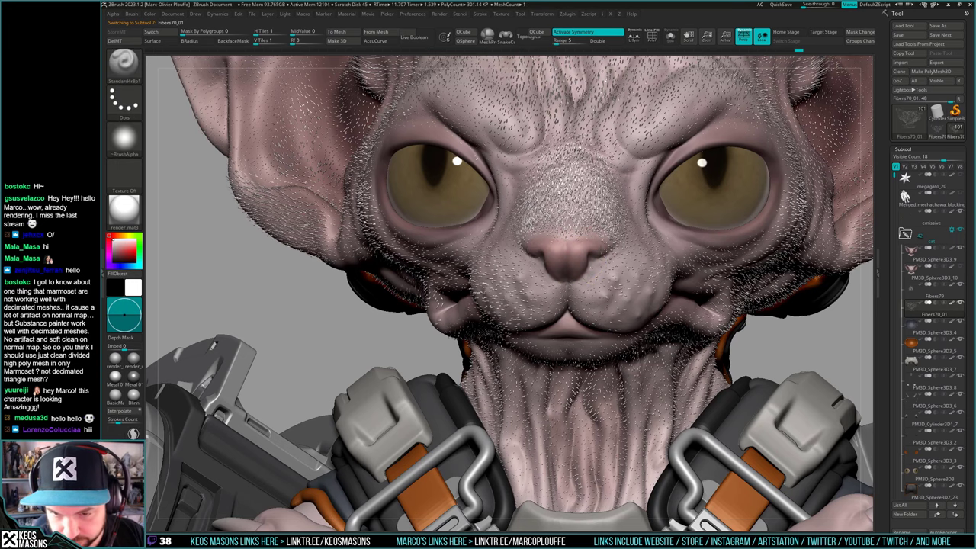
Save the character tool over megagato_20.ztl and switch back to 3ds Max
right_click_drag(606, 251, 495, 251)
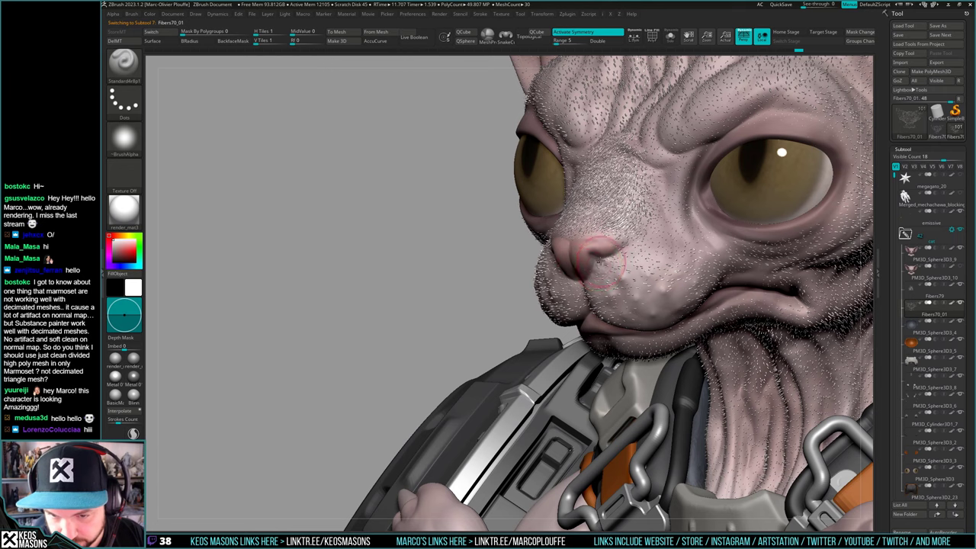
right_click_drag(599, 259, 601, 262)
right_click_drag(603, 176, 622, 260)
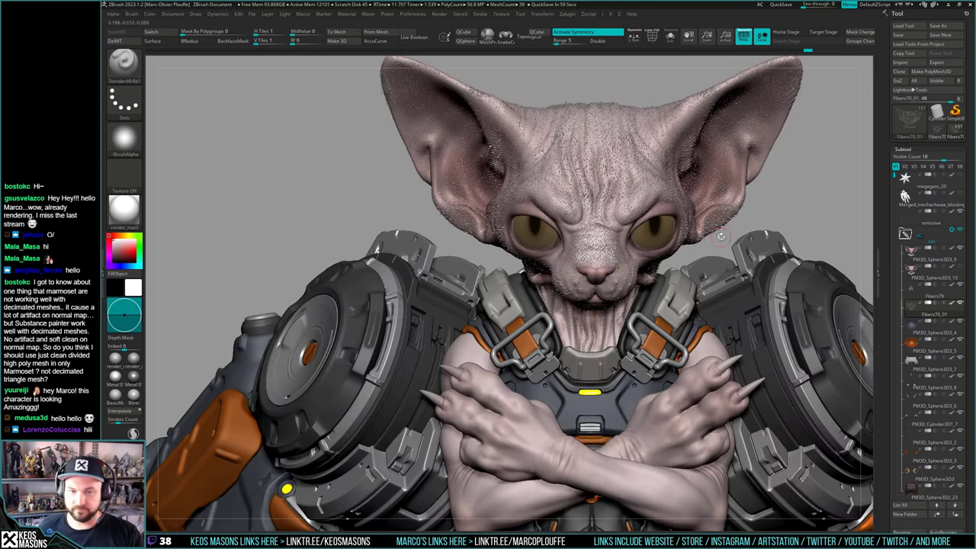
right_click_drag(610, 264, 561, 276, "alt")
key("ctrl+shift")
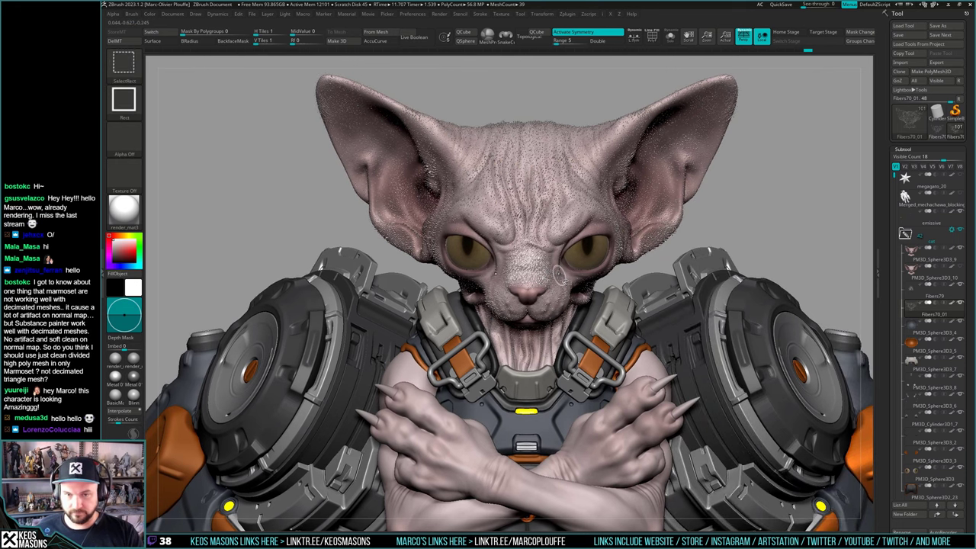
key("ctrl+s")
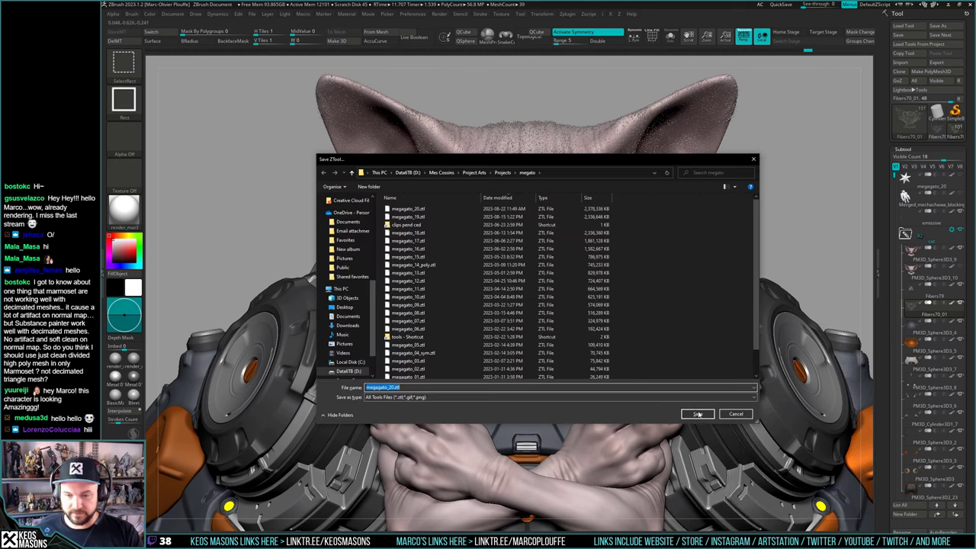
left_click(697, 413)
left_click(506, 272)
key("alt+Tab")
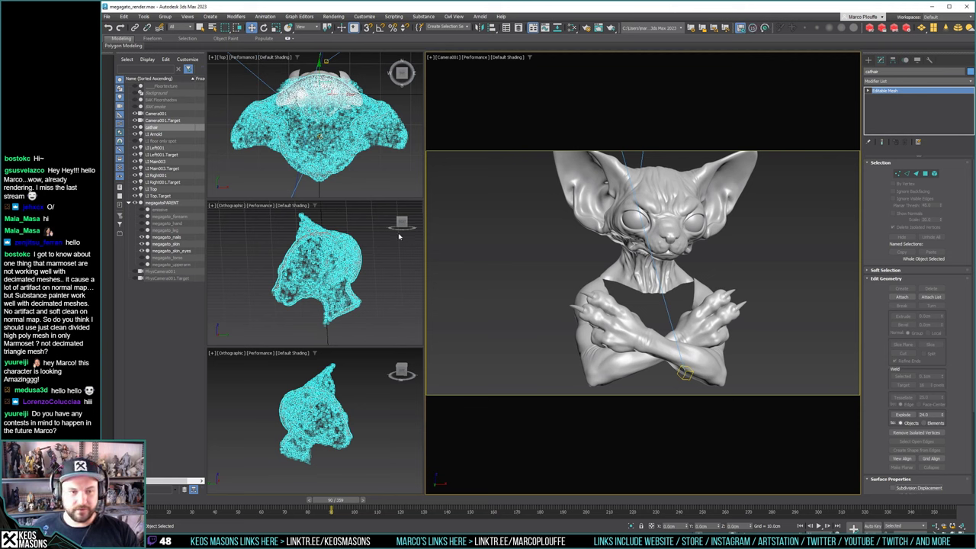
Parent the imported cathair mesh under megagatoPARENT in the scene hierarchy
middle_click_drag(319, 417, 303, 402)
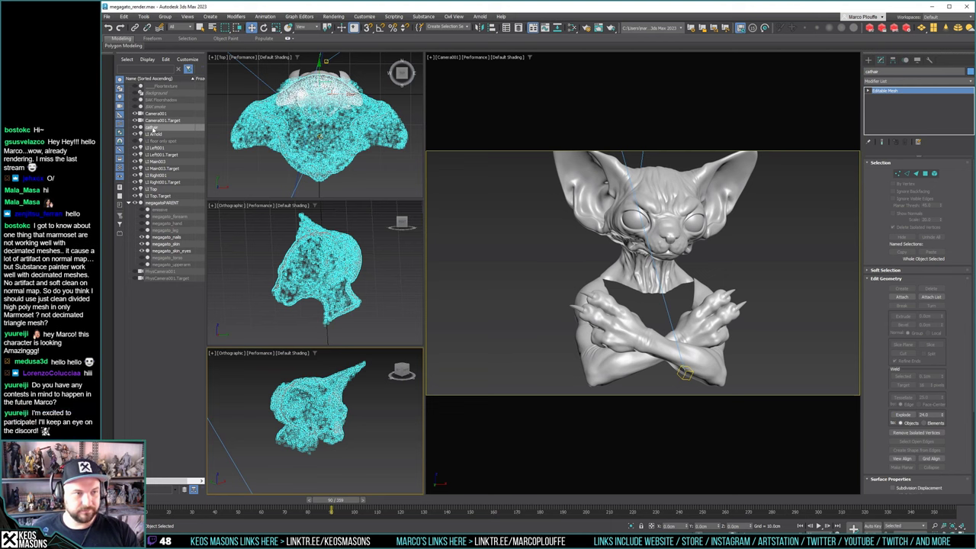
left_click_drag(152, 128, 158, 203)
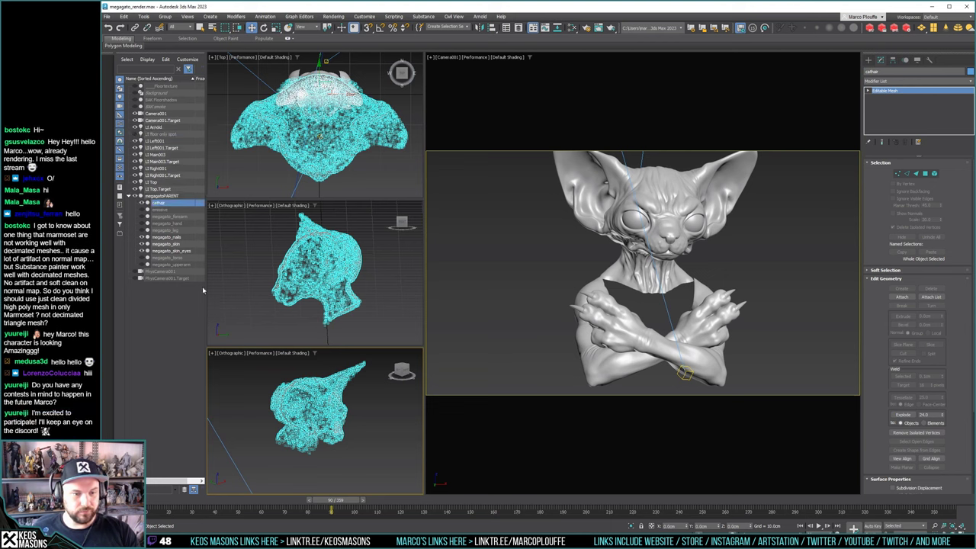
middle_click_drag(320, 404, 318, 399)
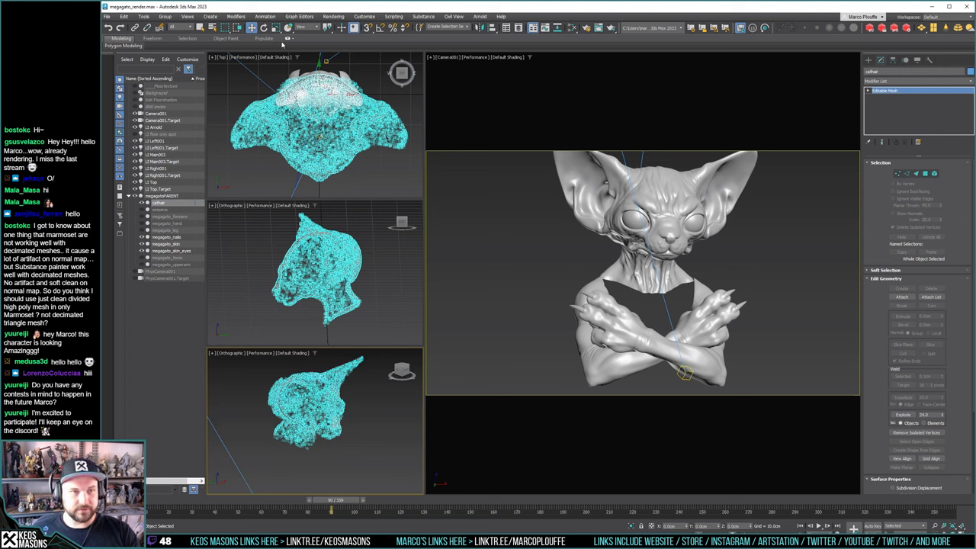
Scale the cathair mesh uniformly to 50 percent
right_click(276, 27)
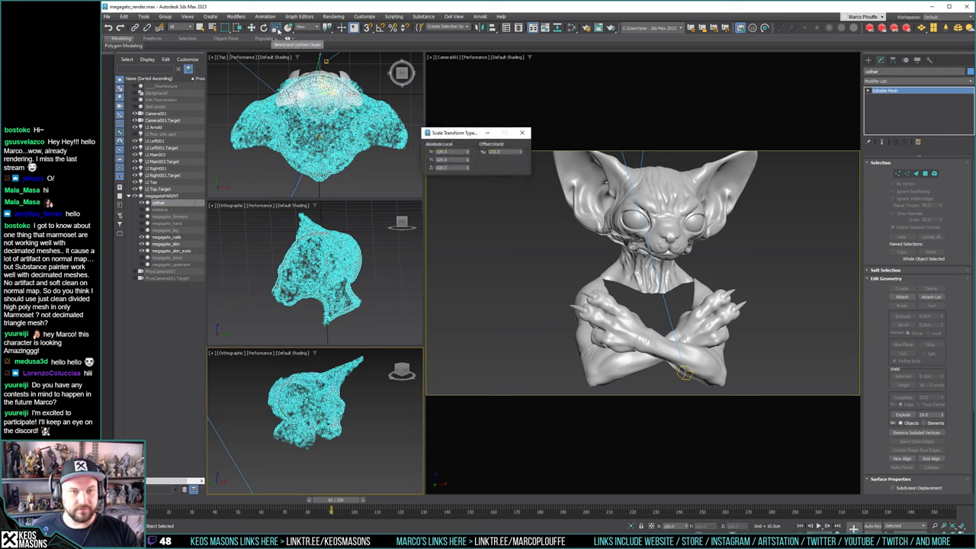
double_click(507, 153)
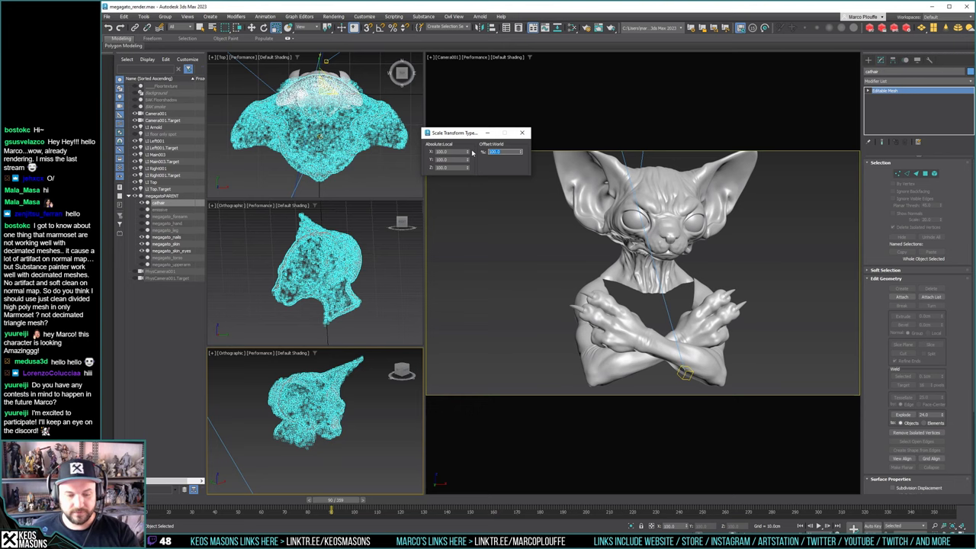
type("50")
key("Return")
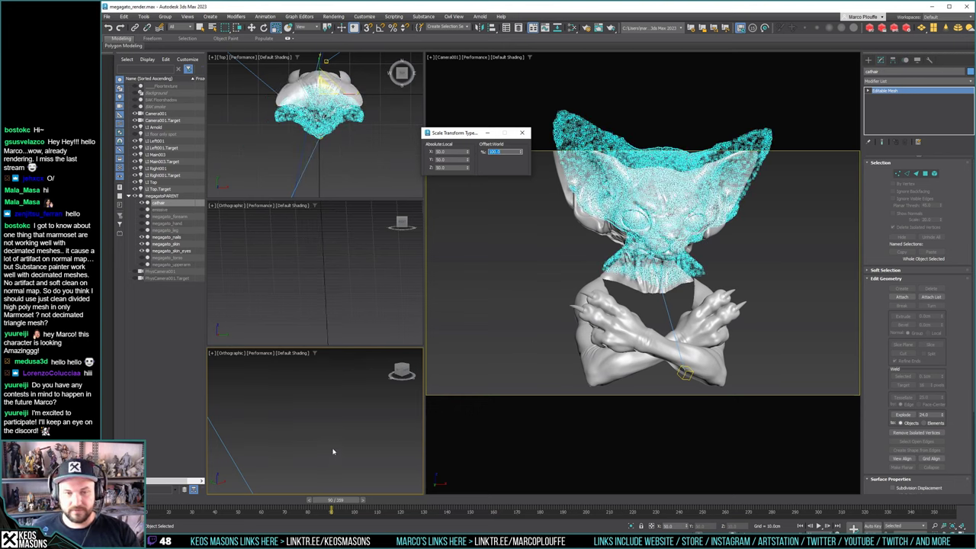
Try aligning the cathair mesh to the parent object below the character, pivot point to pivot point on X, Y and Z
middle_click_drag(332, 451, 353, 427)
scroll(343, 434, "down", 3)
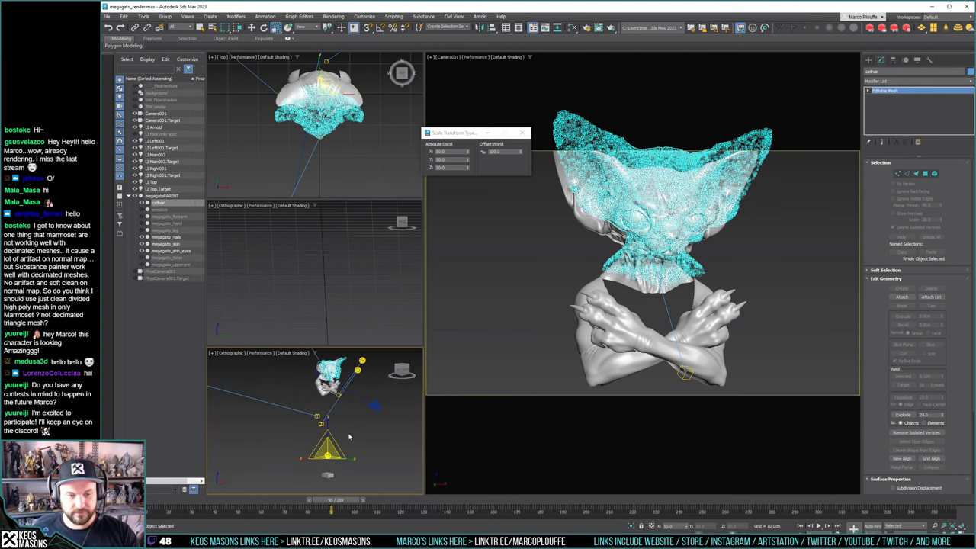
left_click(492, 28)
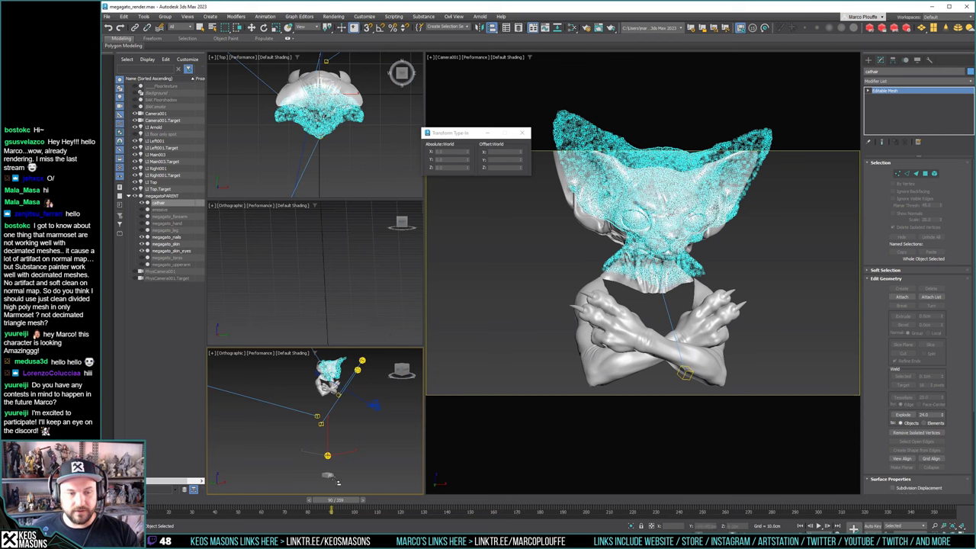
left_click(328, 477)
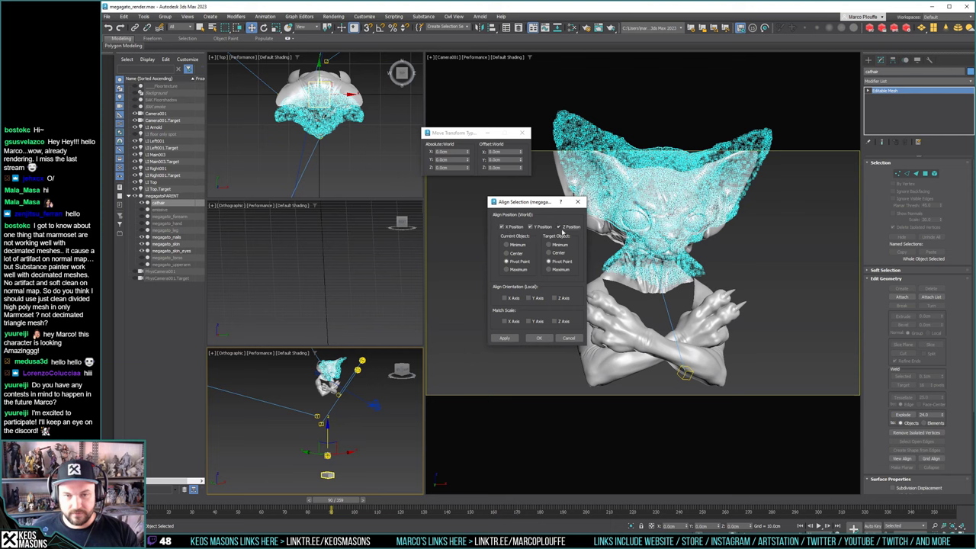
left_click(517, 253)
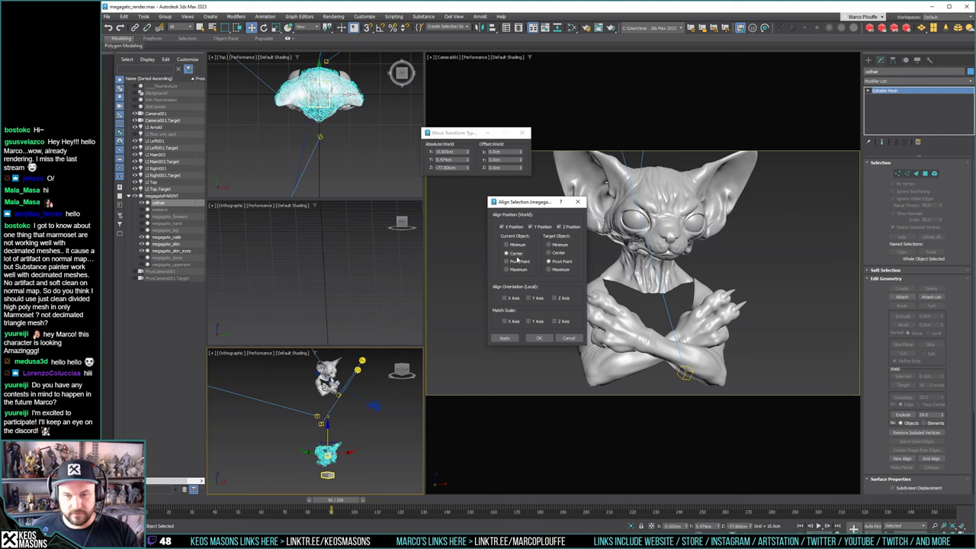
left_click(519, 261)
left_click(555, 253)
left_click(556, 262)
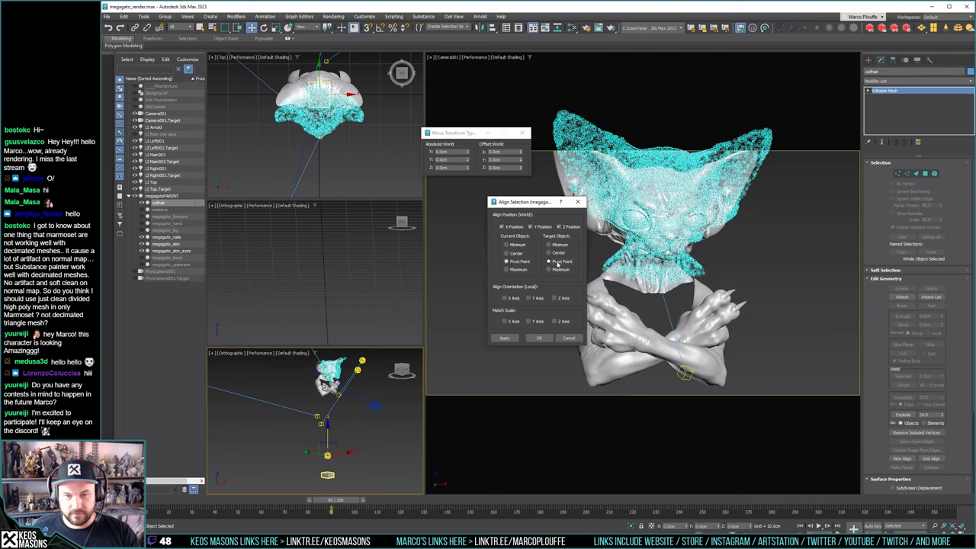
Test matching the parent's orientation and scale on all axes, and accept the alignment with both sets of options off
left_click(504, 297)
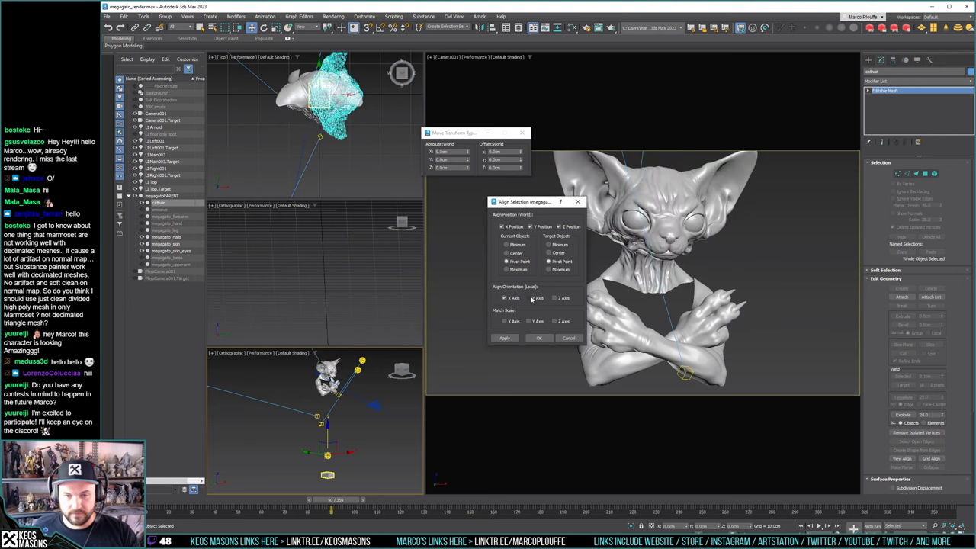
left_click(529, 298)
left_click(563, 299)
left_click(534, 298)
left_click(509, 298)
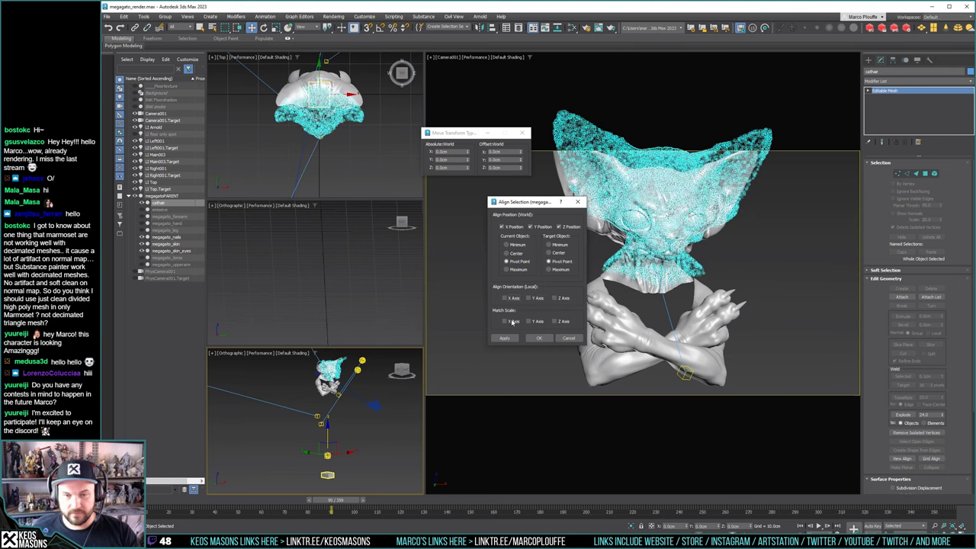
left_click(510, 321)
left_click(536, 321)
left_click(561, 320)
left_click(555, 321)
left_click(529, 321)
left_click(504, 321)
left_click(539, 337)
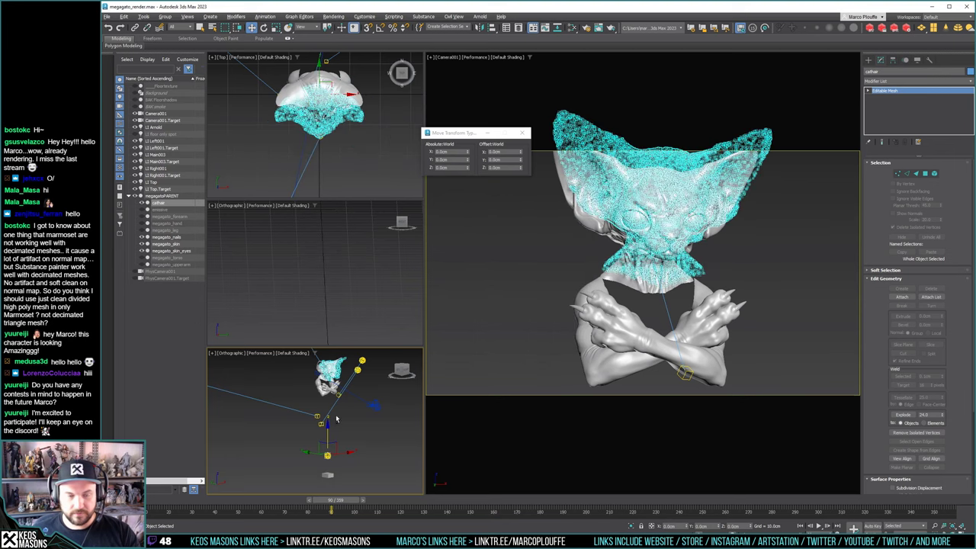
Align the cathair mesh to the character's skin mesh, pivot point to pivot point on X, Y and Z, and check the fit around the eye
middle_click_drag(336, 419, 371, 393, "alt")
middle_click_drag(371, 394, 338, 406, "alt")
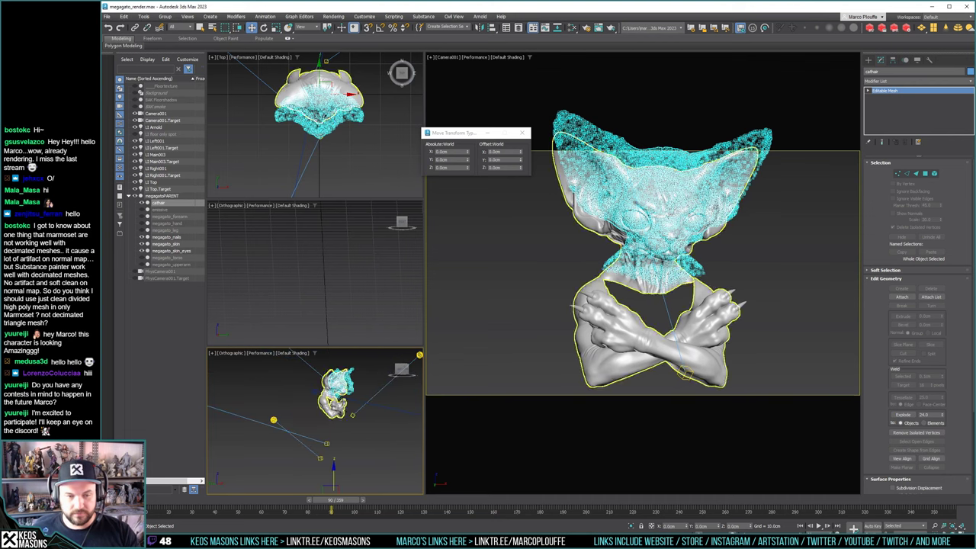
scroll(324, 415, "up", 10)
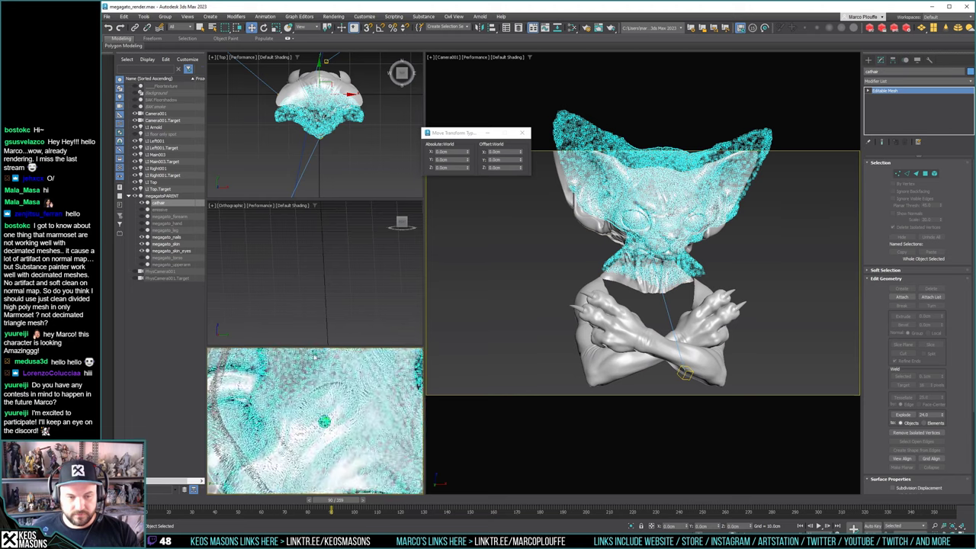
scroll(314, 357, "down", 10)
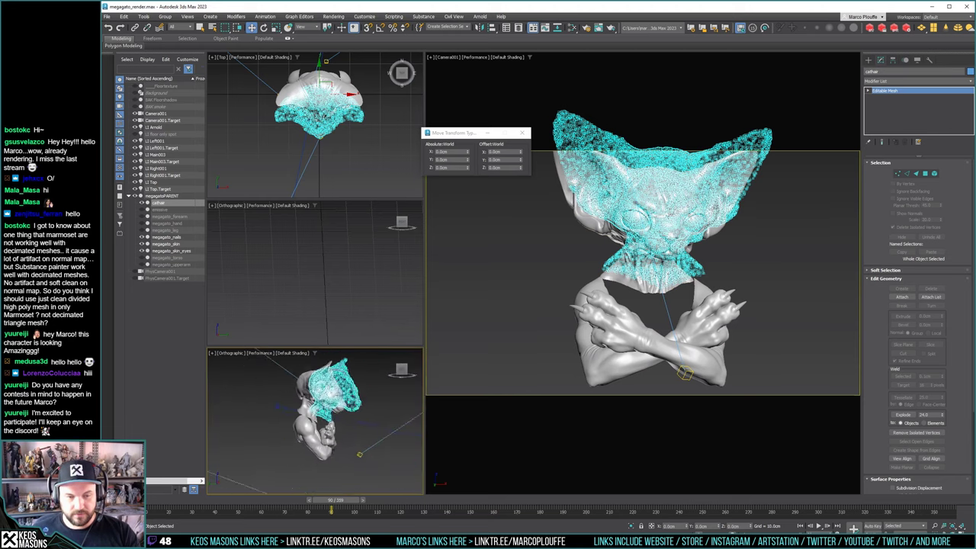
middle_click_drag(335, 420, 324, 438, "alt")
left_click(522, 133)
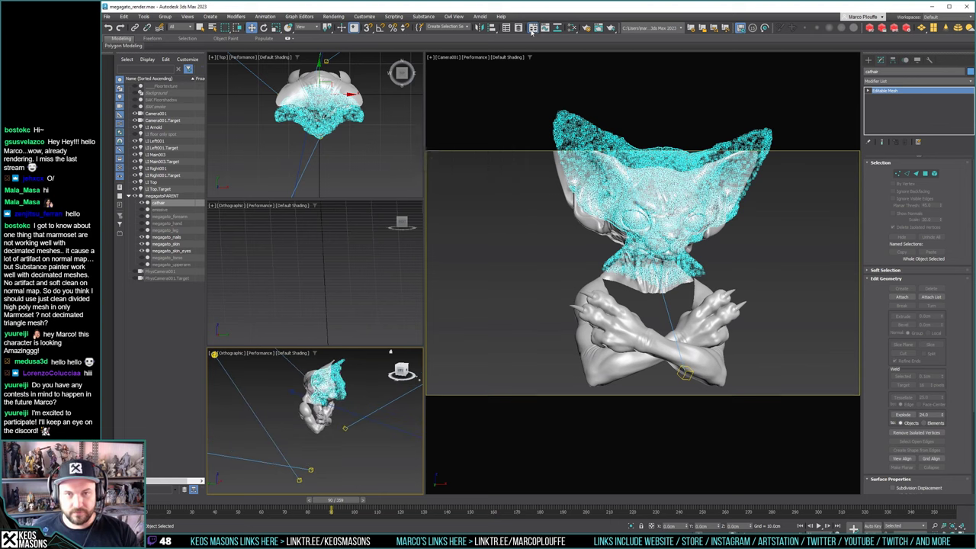
left_click(492, 28)
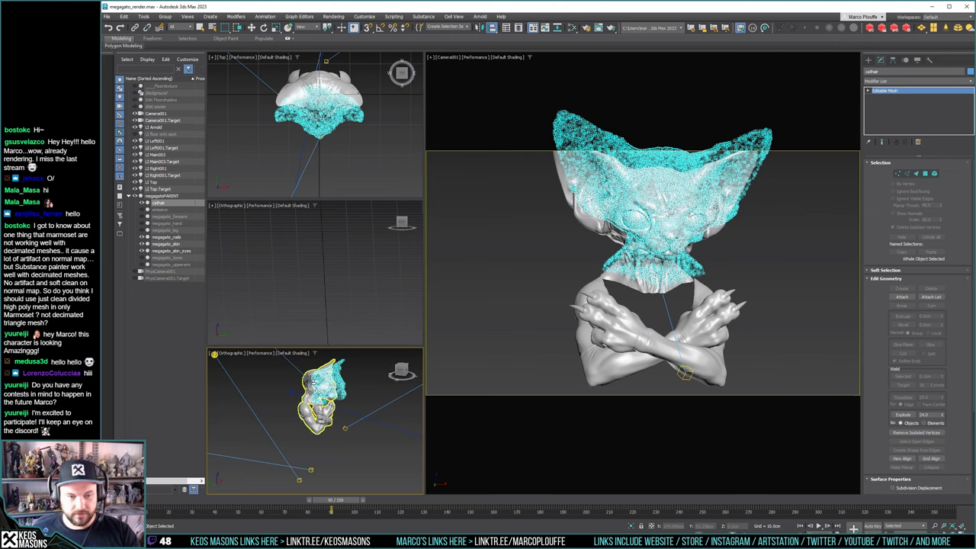
left_click(320, 400)
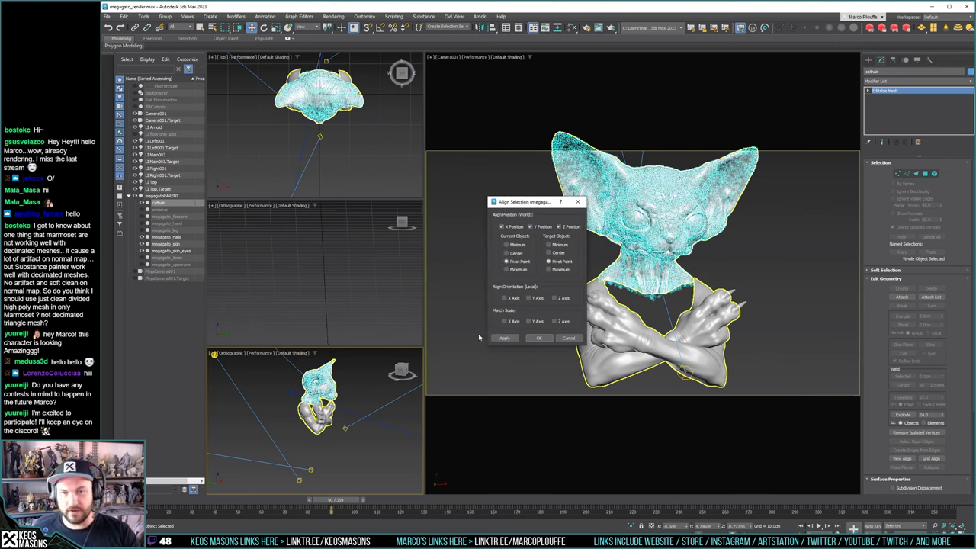
left_click(540, 340)
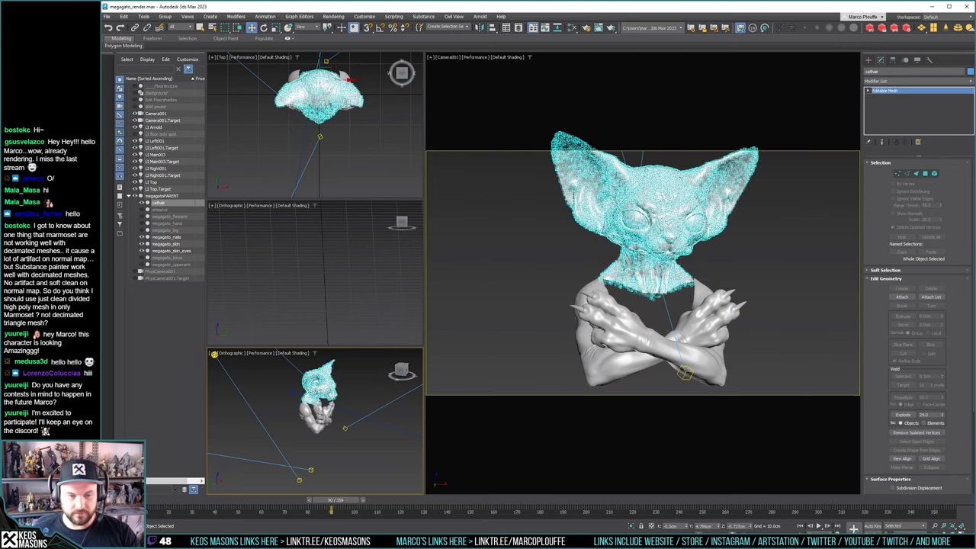
middle_click_drag(343, 421, 286, 404, "alt")
scroll(305, 381, "up", 5)
scroll(328, 431, "up", 10)
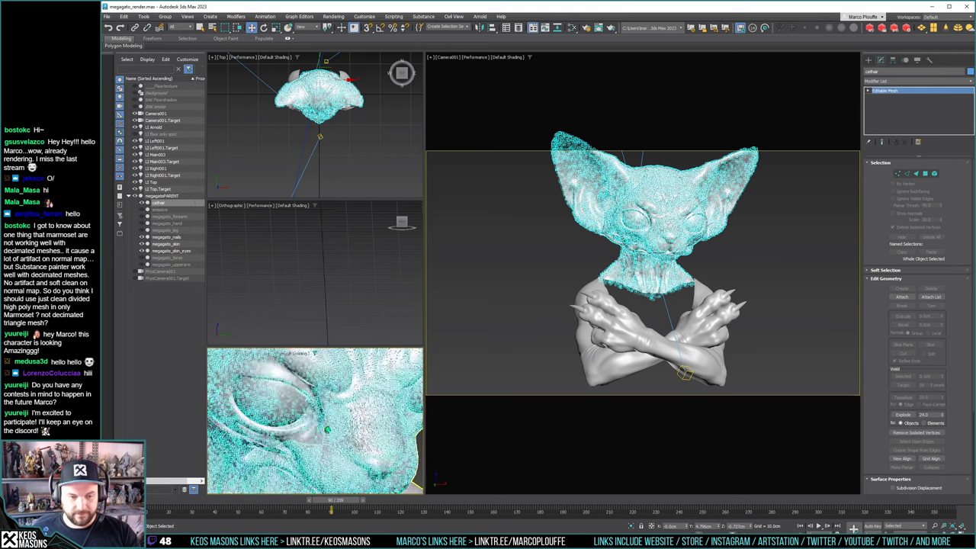
scroll(327, 431, "up", 1)
middle_click_drag(336, 430, 314, 431)
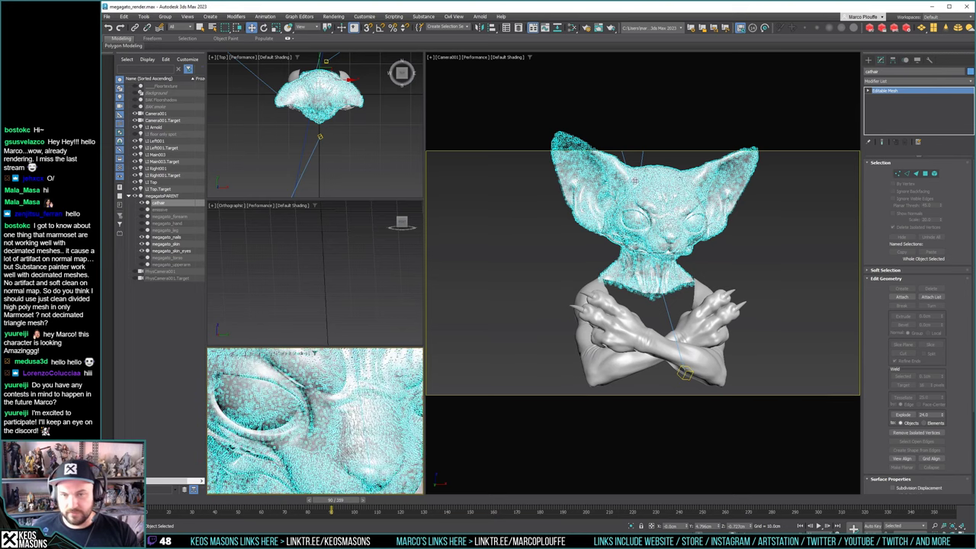
Add the Standard material from the Ced_Custom.mat library to an empty area of the Slate Material Editor graph
key("m")
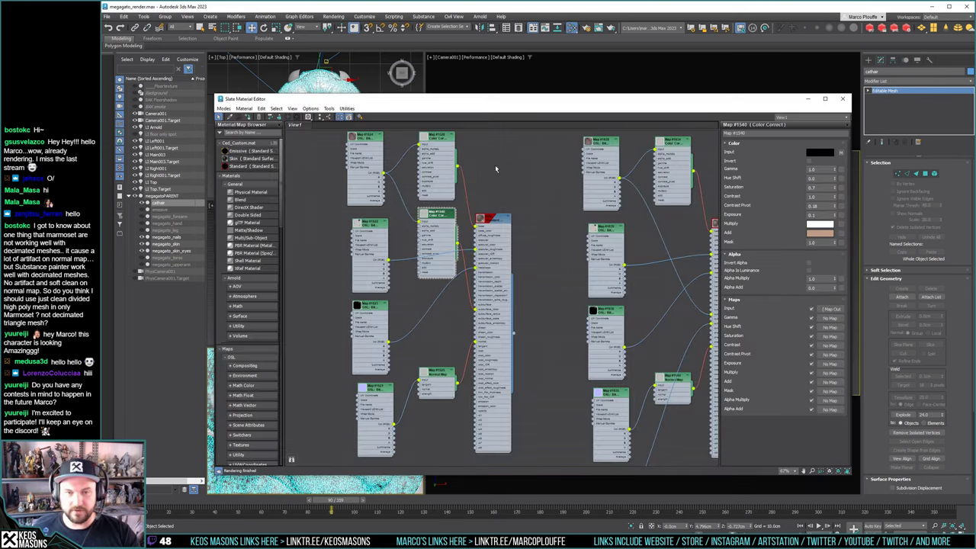
scroll(506, 180, "down", 6)
scroll(554, 283, "up", 10)
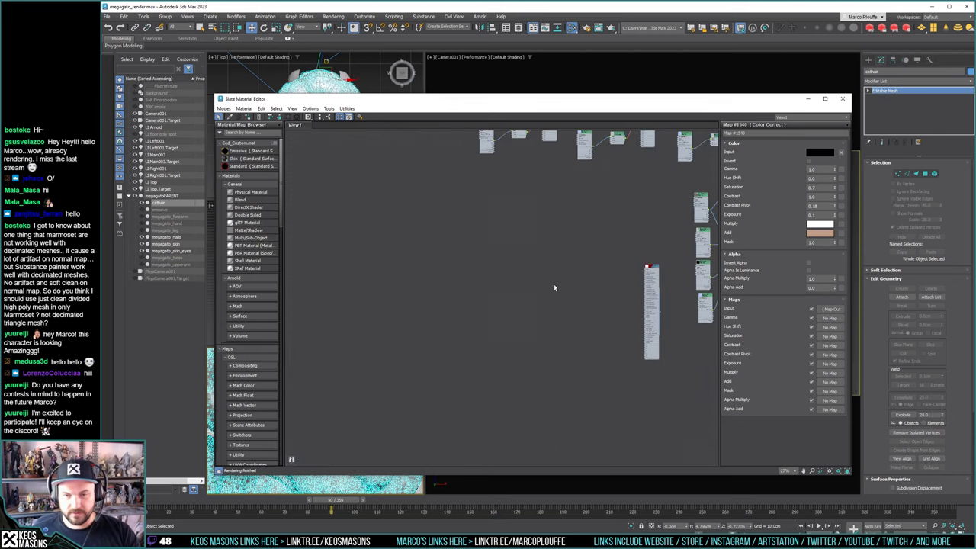
left_click_drag(604, 253, 321, 173)
scroll(401, 218, "down", 4)
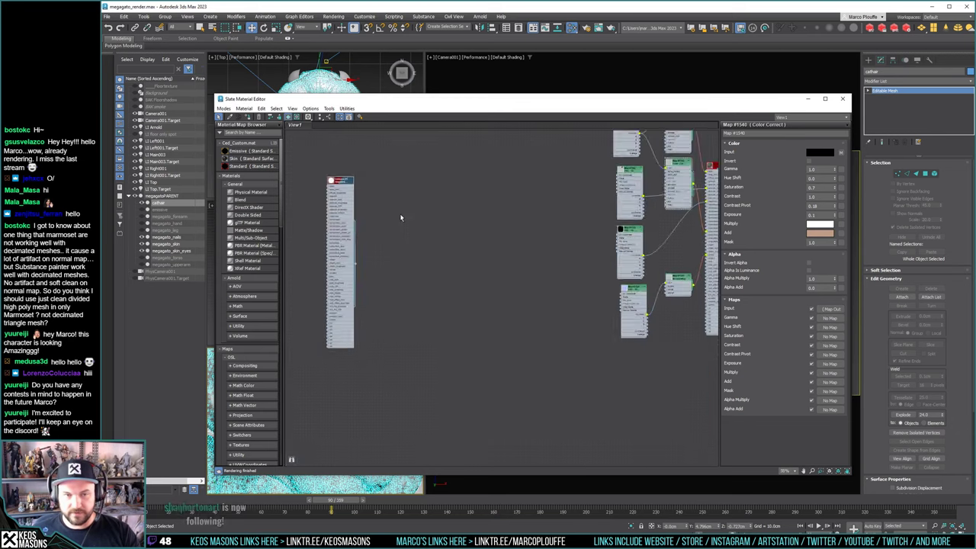
middle_click_drag(387, 203, 372, 253)
left_click_drag(338, 238, 372, 221)
middle_click_drag(490, 207, 381, 292)
middle_click_drag(419, 243, 481, 230)
left_click_drag(252, 167, 421, 308)
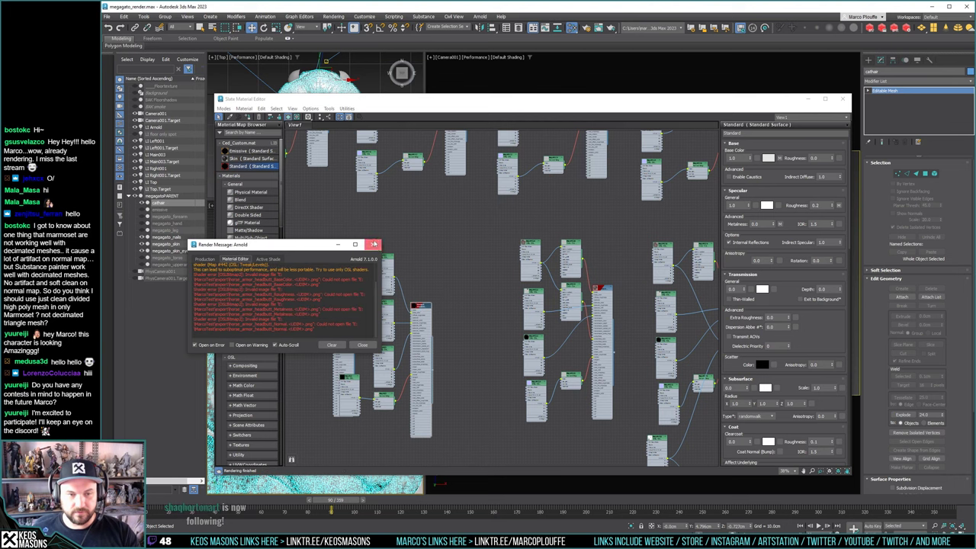
Dismiss the Arnold render message and delete all map nodes that came with the new Standard material
left_click(373, 244)
left_click_drag(396, 281, 381, 427)
key("Delete")
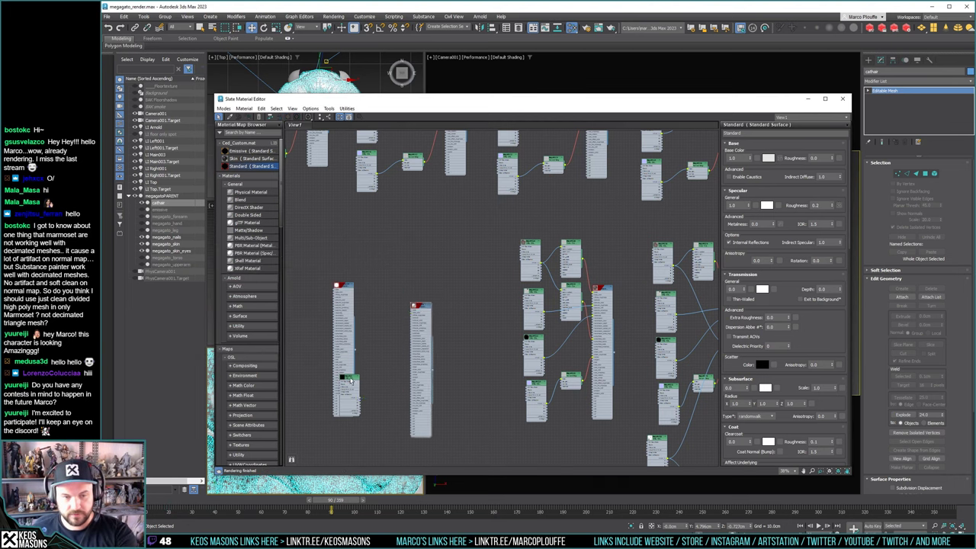
left_click(351, 386)
key("Delete")
Place the Standard material beside the existing material networks and set its specular roughness to 0.8
left_click_drag(421, 307, 471, 245)
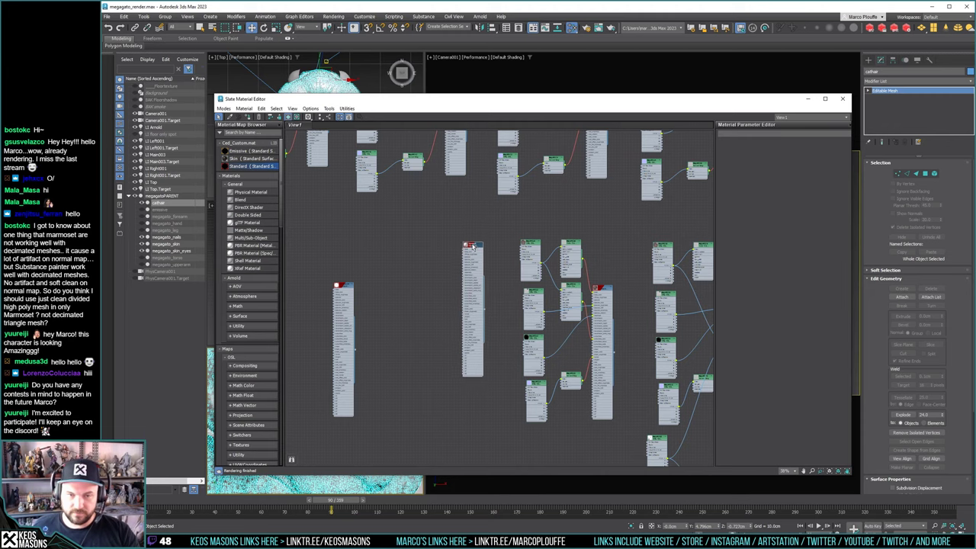
scroll(470, 272, "up", 5)
scroll(470, 271, "up", 2)
double_click(496, 238)
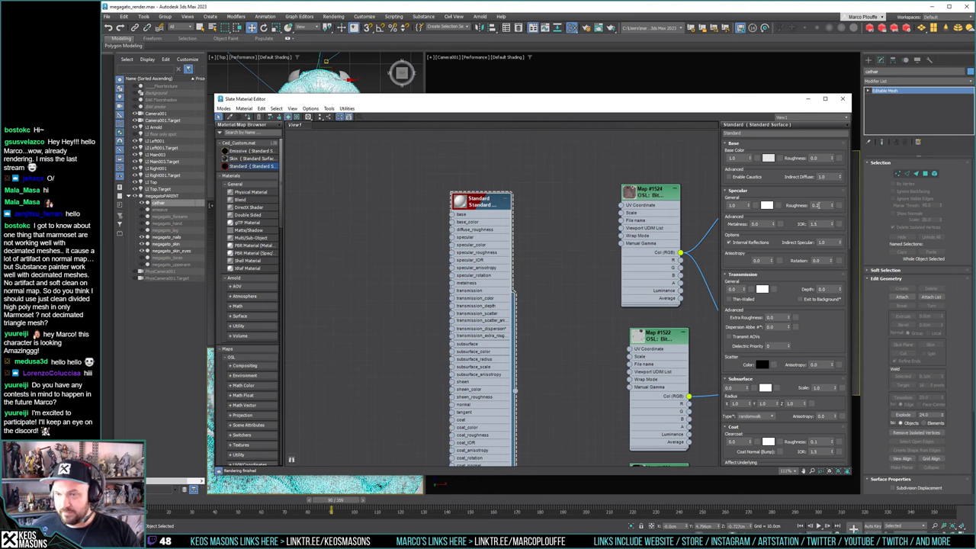
double_click(816, 205)
type("0.8")
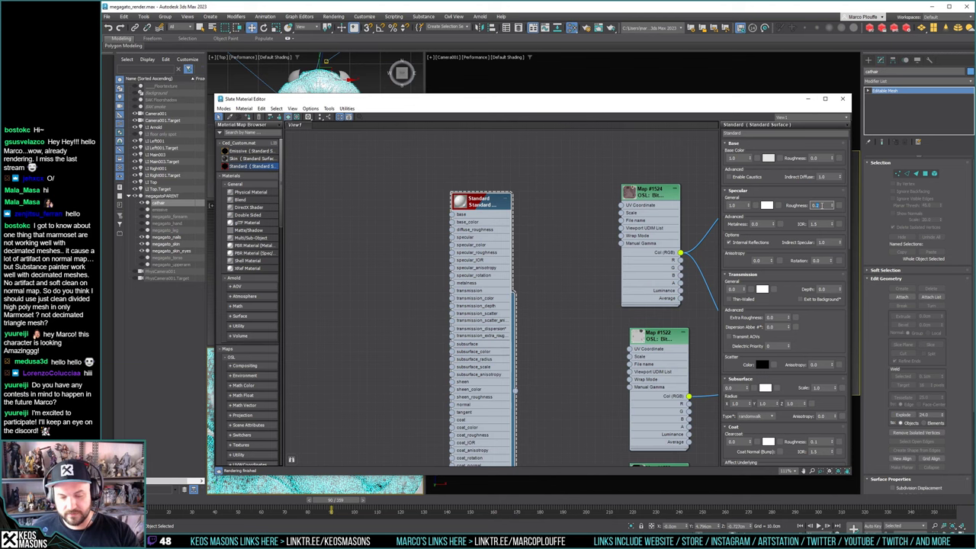
Set the Standard material's base color to a pale, desaturated pinkish beige
left_click(768, 158)
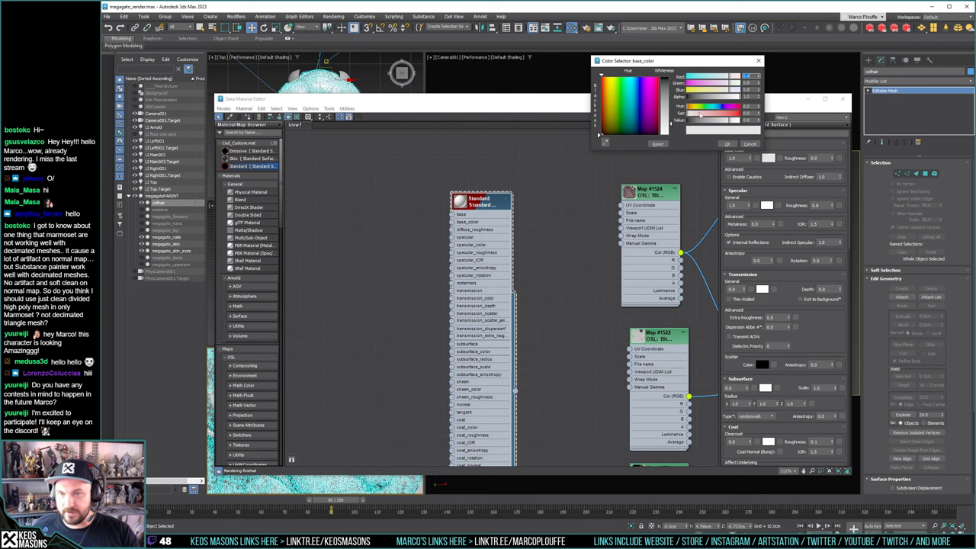
left_click(708, 114)
left_click(605, 89)
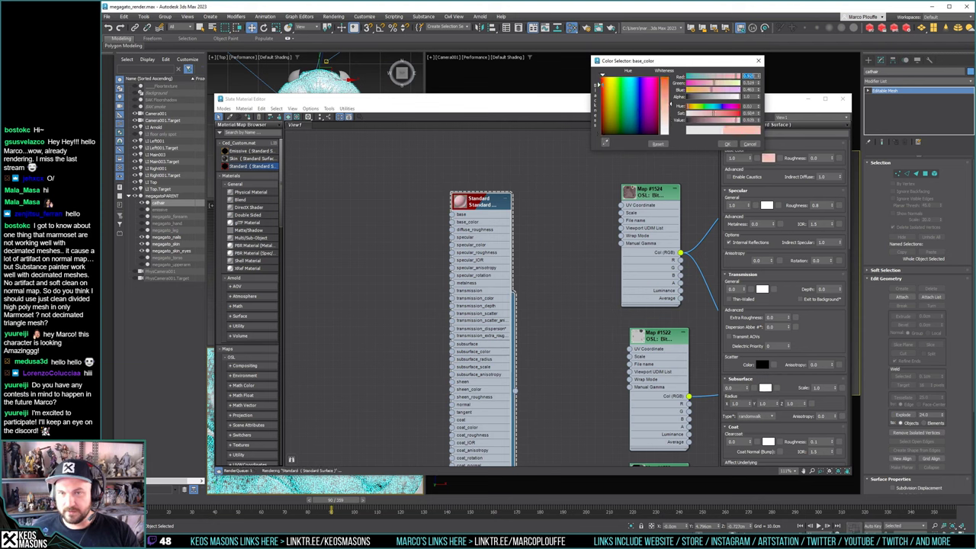
left_click(605, 85)
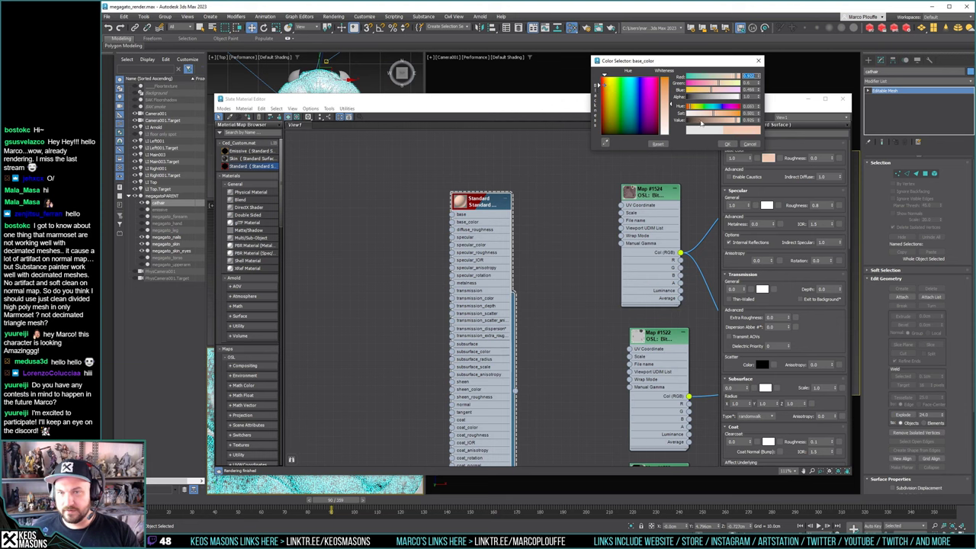
mouse_move(701, 122)
left_mouse_down()
mouse_move(719, 122)
mouse_move(708, 113)
mouse_move(725, 123)
mouse_move(700, 114)
left_mouse_up()
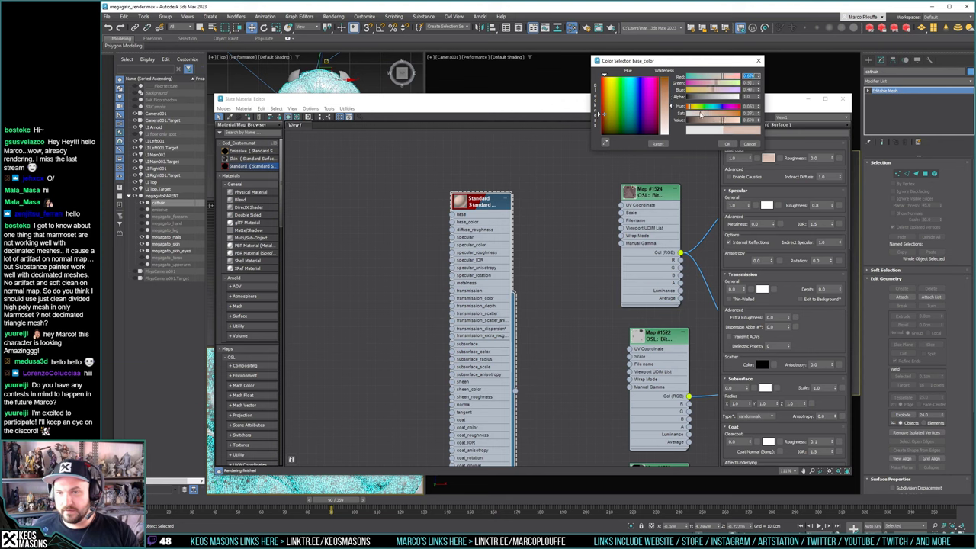
left_click(729, 144)
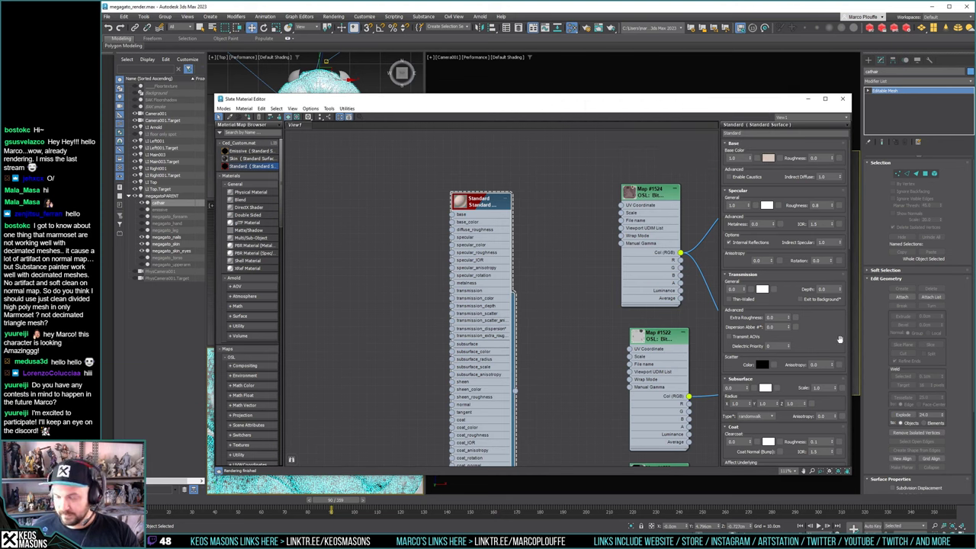
Render the Camera001 view to check the fur on the cat, and close the render
scroll(824, 305, "down", 1)
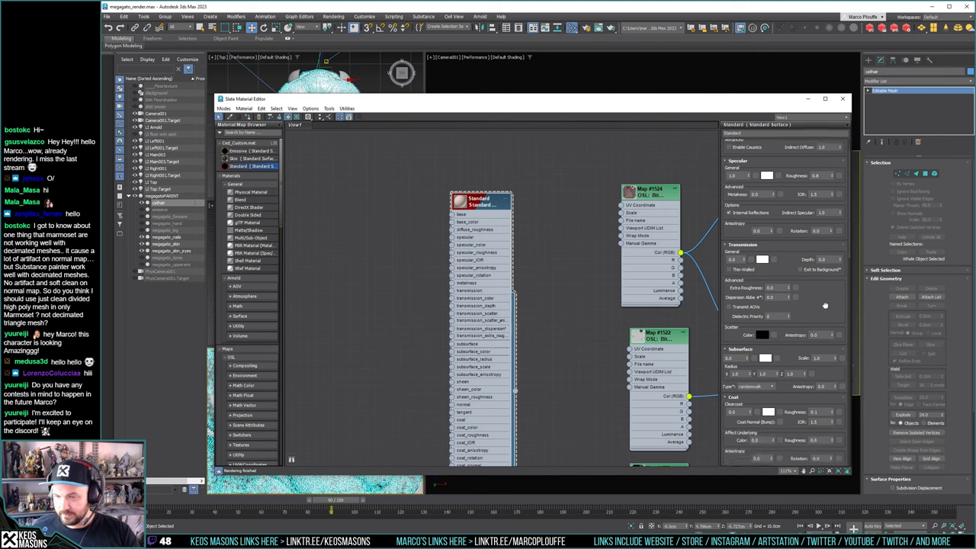
scroll(824, 305, "up", 1)
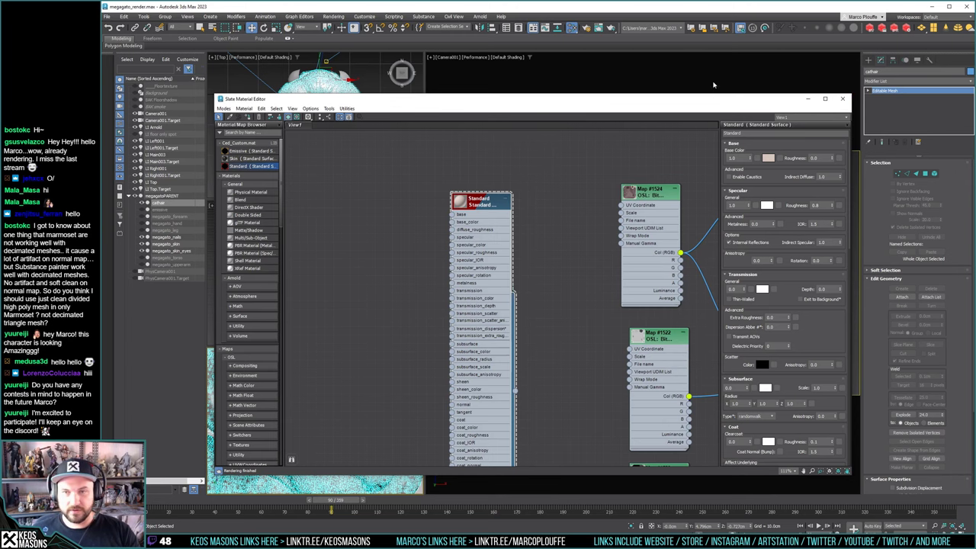
left_click(612, 28)
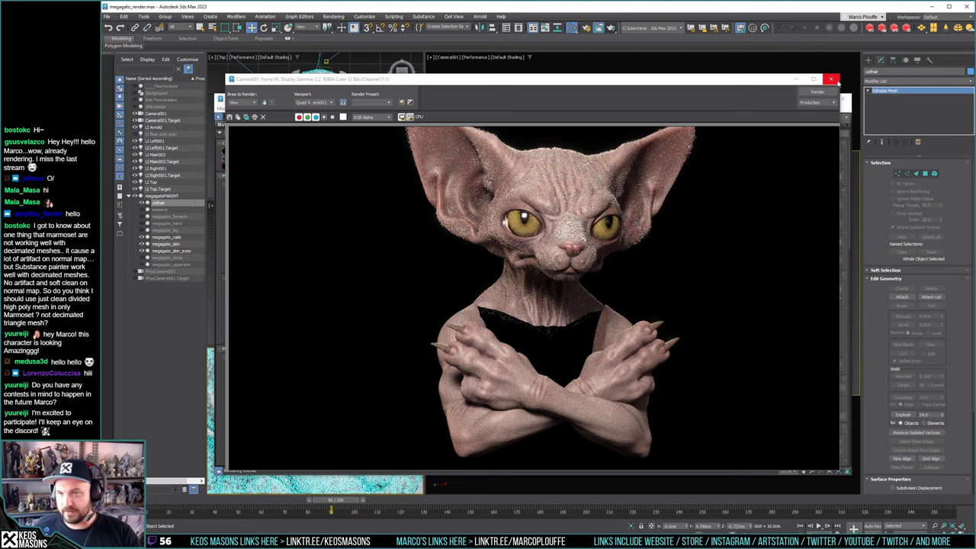
left_click(830, 80)
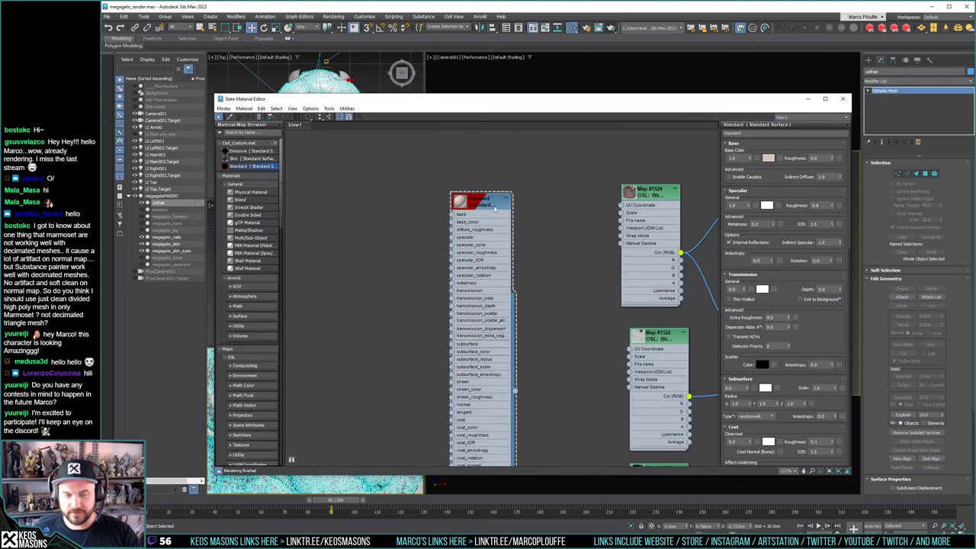
Move the Standard node farther from the map nodes and inspect the fur around the nose in the orthographic view
left_click(485, 207)
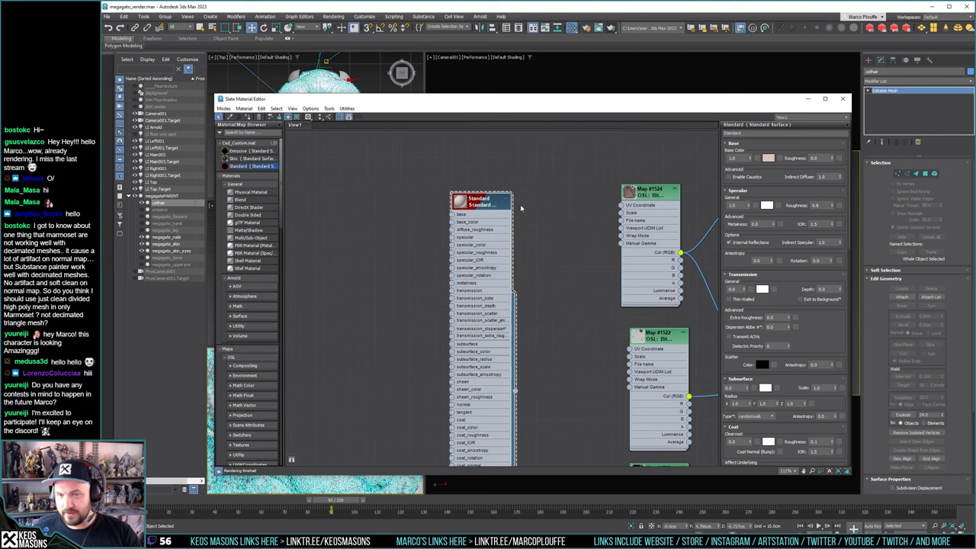
left_click_drag(468, 198, 400, 172)
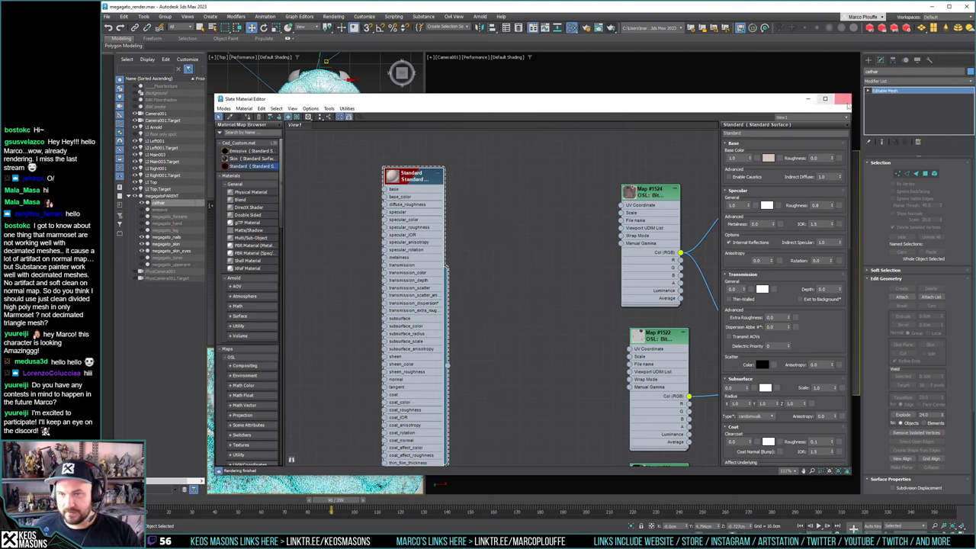
left_click(842, 98)
left_click(706, 237)
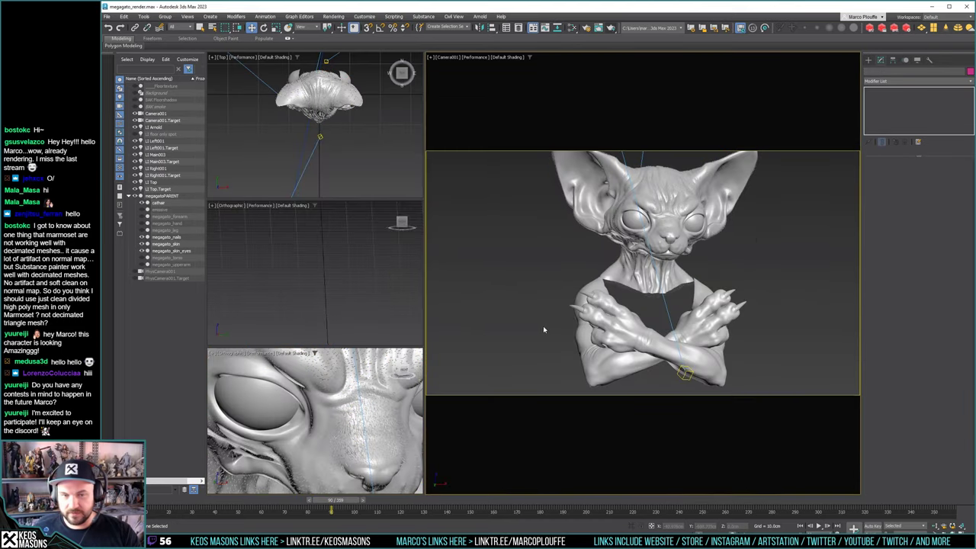
middle_click_drag(339, 394, 259, 442)
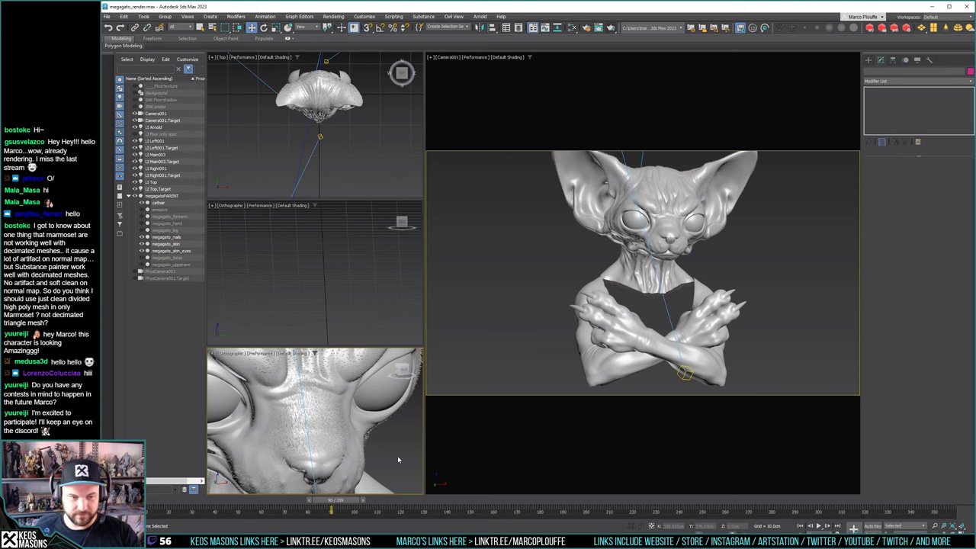
key("alt+Tab")
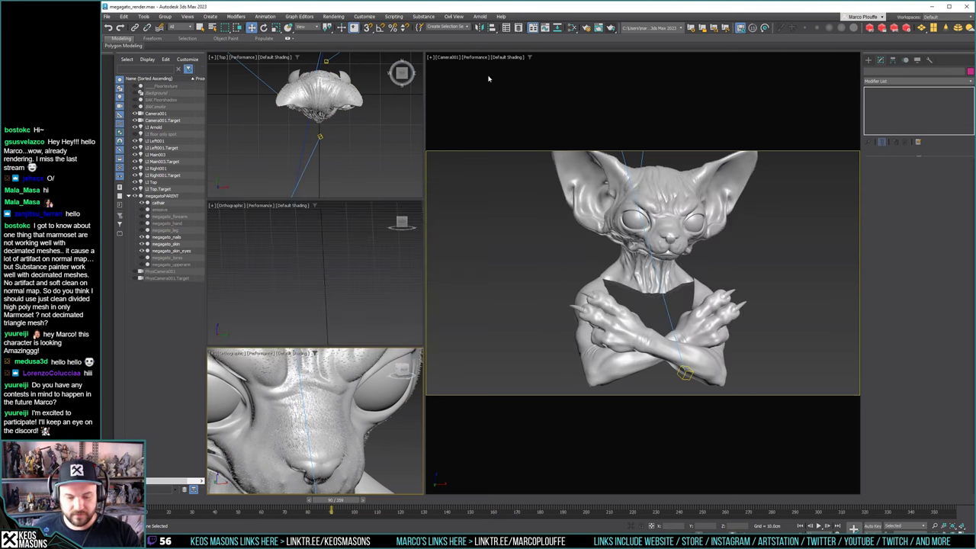
Set the Standard material's transmission weight to 0.5 and start a test render of the Camera001 view
key("m")
left_click(453, 190)
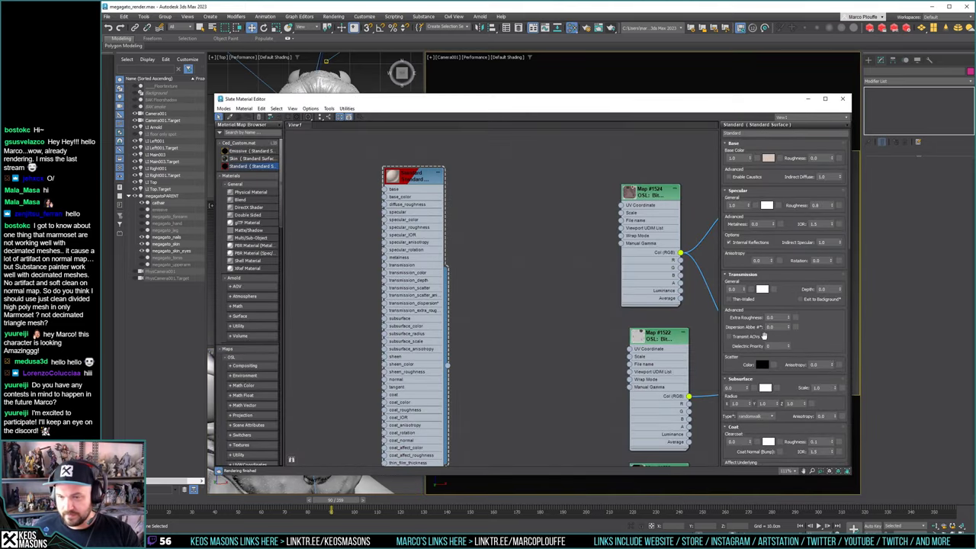
left_click(732, 289)
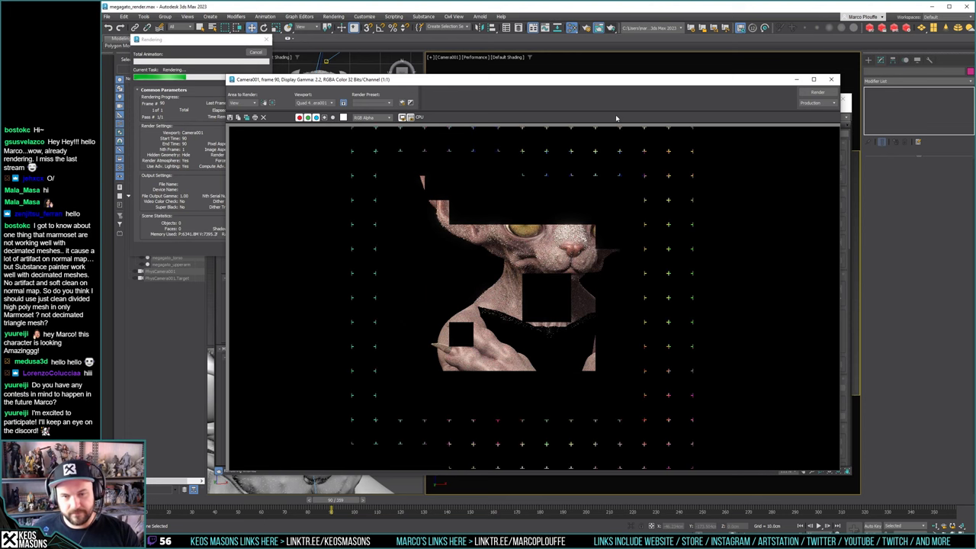
left_click(830, 81)
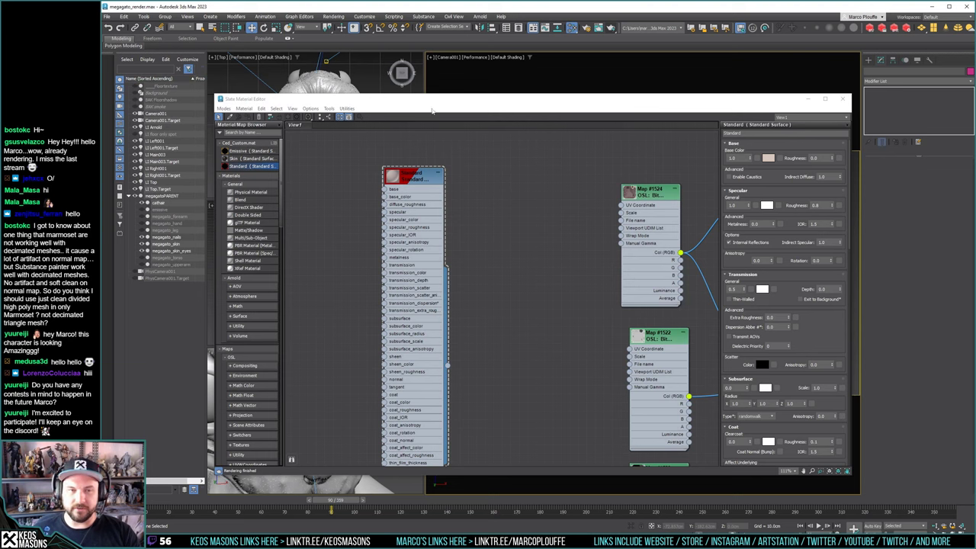
Assign the Standard material to the cathair mesh and test-render the Camera001 view
left_click(159, 203)
right_click(416, 175)
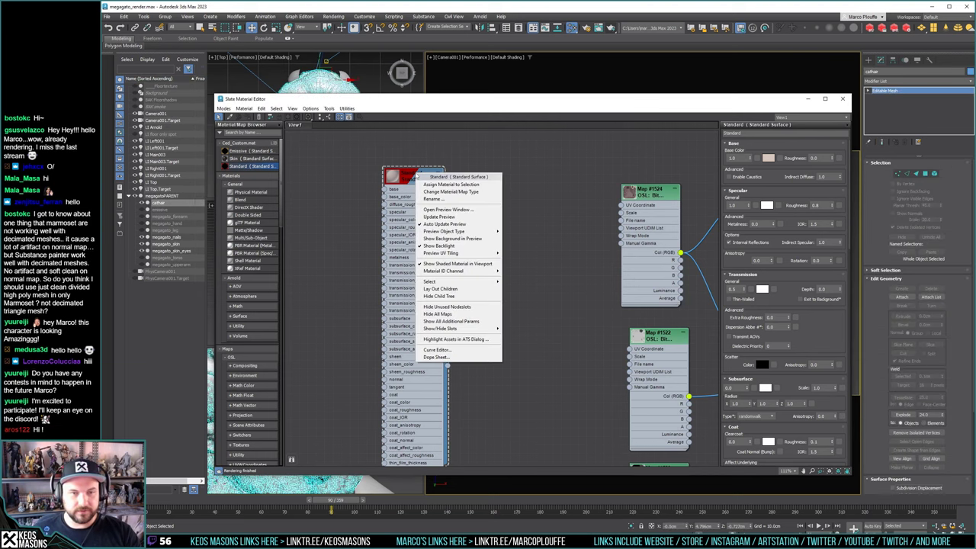
left_click(442, 186)
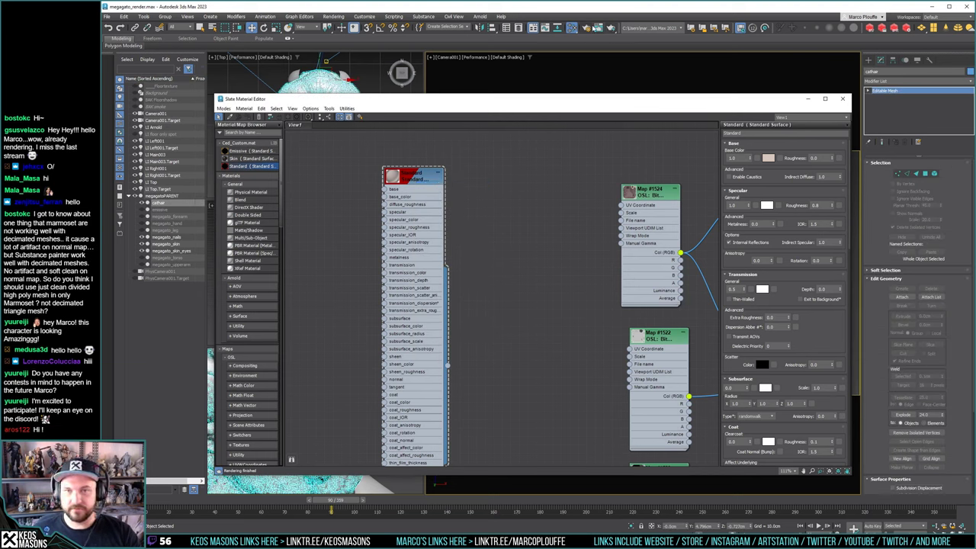
left_click(610, 28)
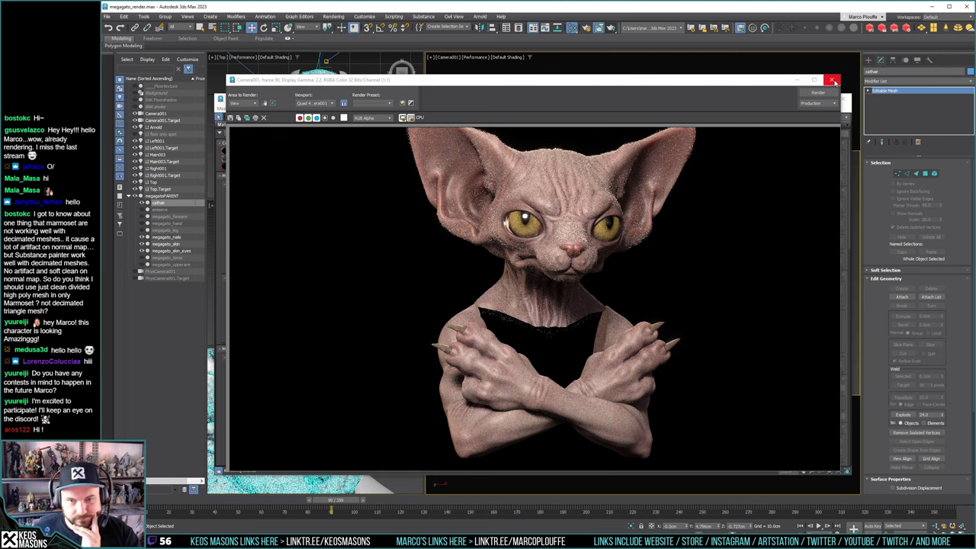
left_click(827, 81)
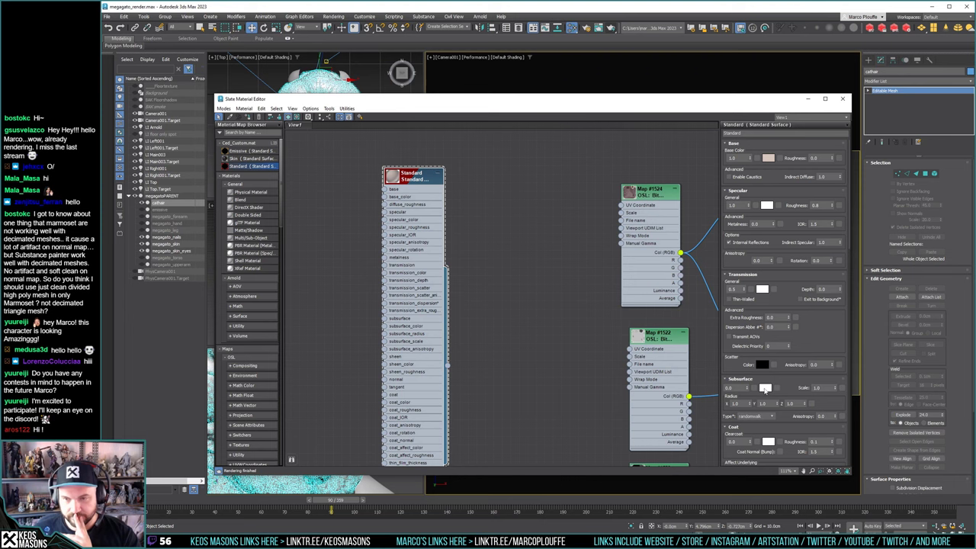
Try a darker, more saturated base color on the Standard material and test-render the Camera001 view
left_click(769, 159)
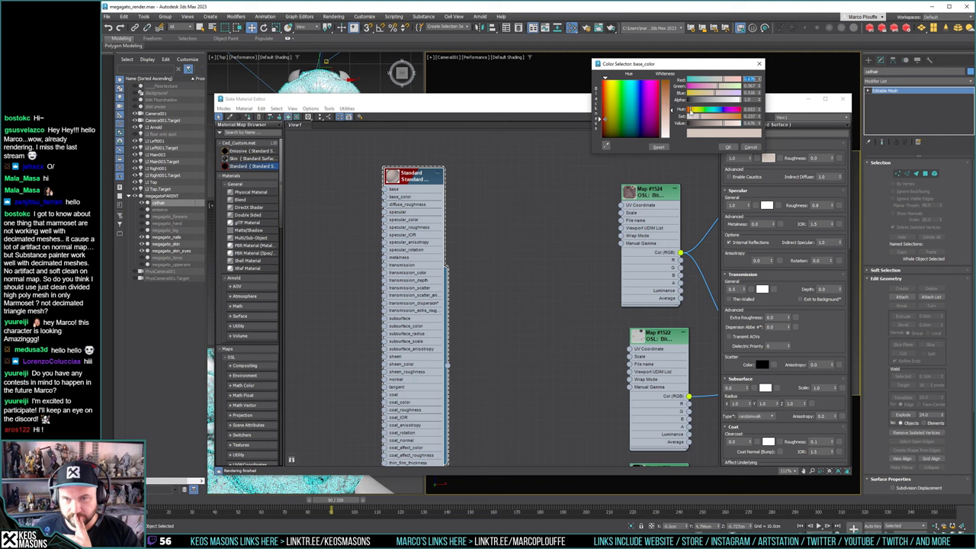
left_click(707, 117)
left_click(718, 124)
left_click(714, 117)
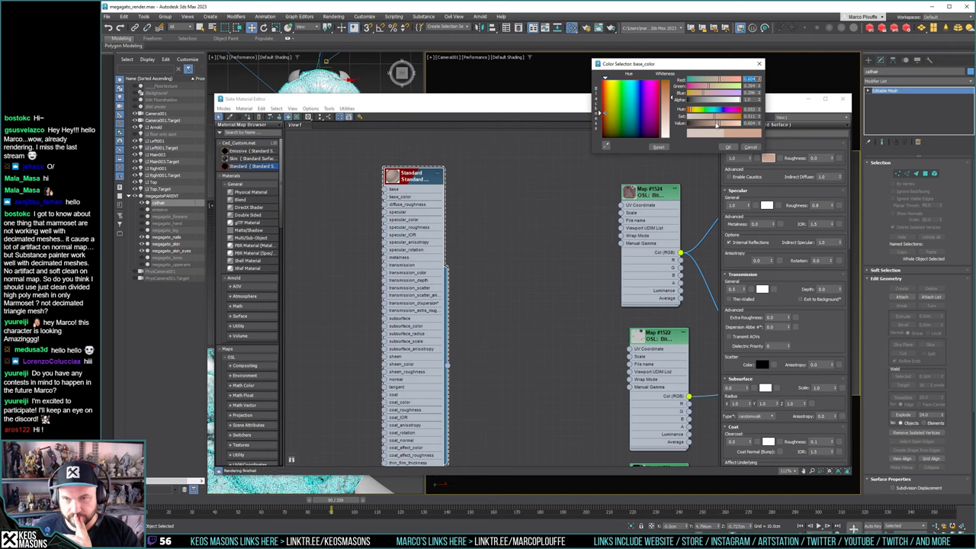
left_click(716, 122)
left_click_drag(712, 117, 713, 125)
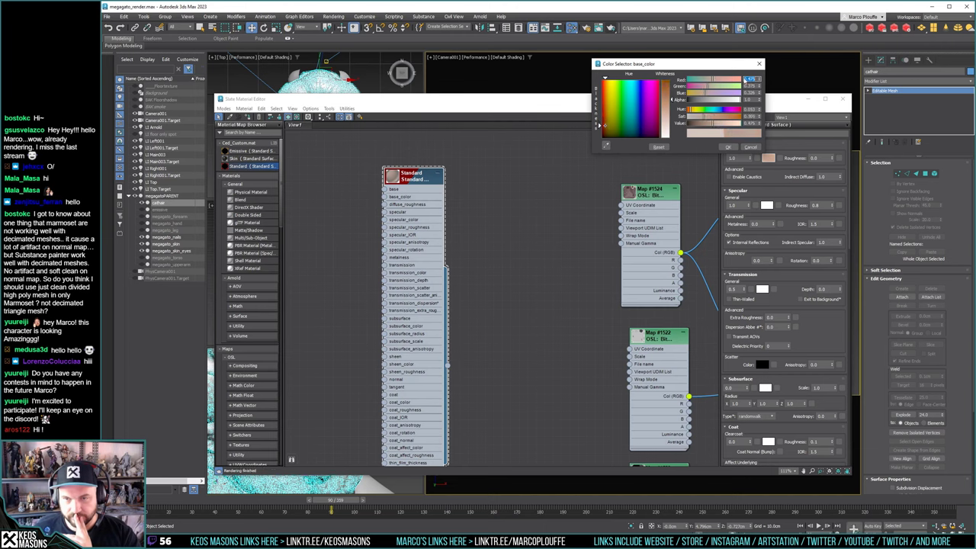
left_click(758, 63)
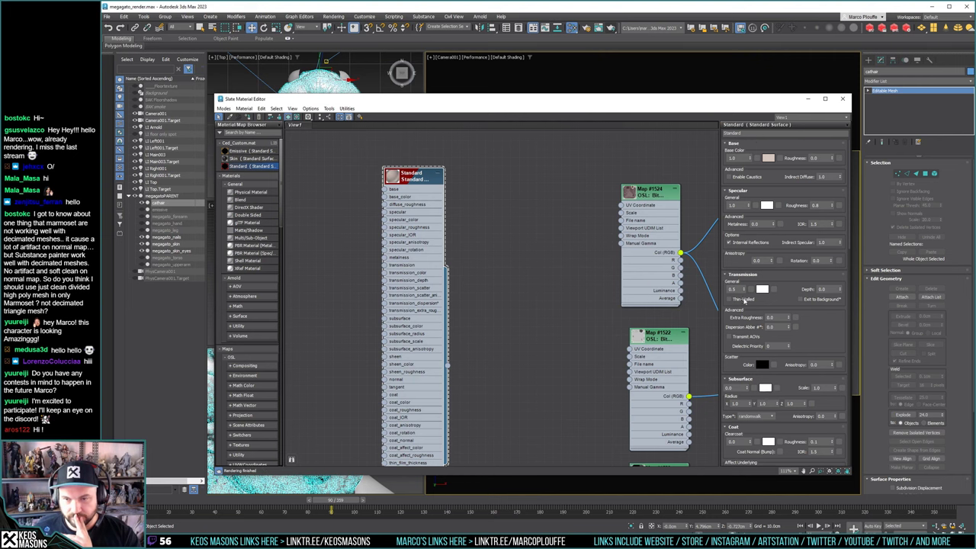
left_click(598, 28)
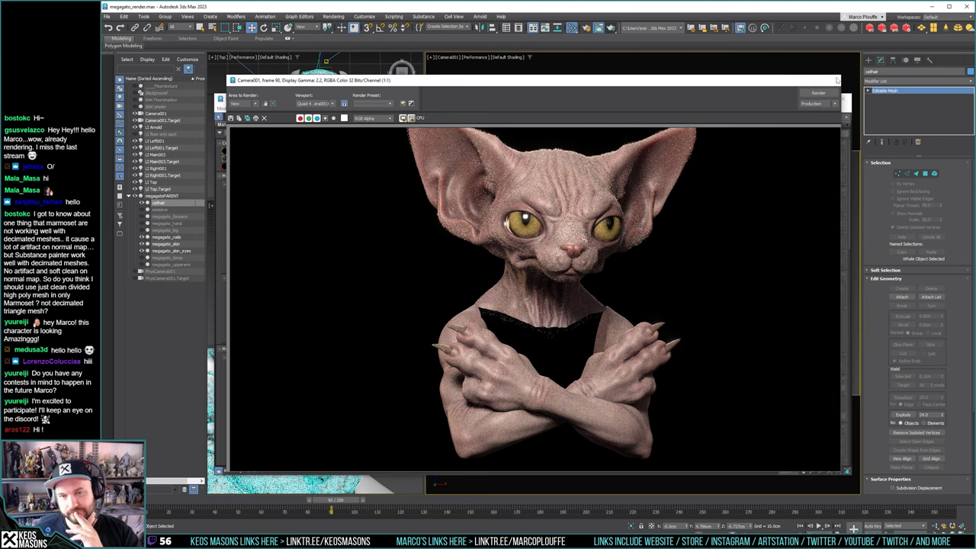
left_click(833, 80)
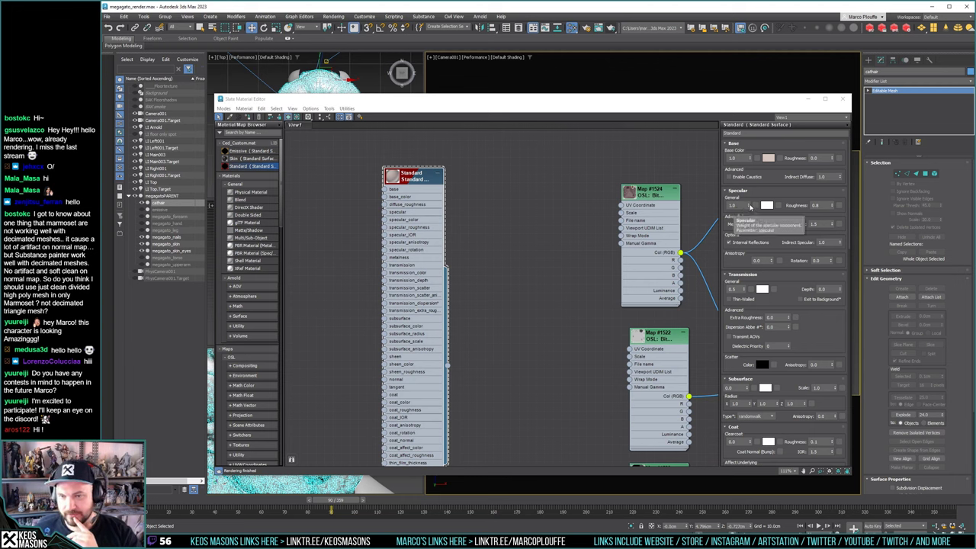
Set the Standard material's specular weight to 0.2 and transmission weight to 0.7, and test-render the Camera001 view
left_click_drag(749, 207, 754, 245)
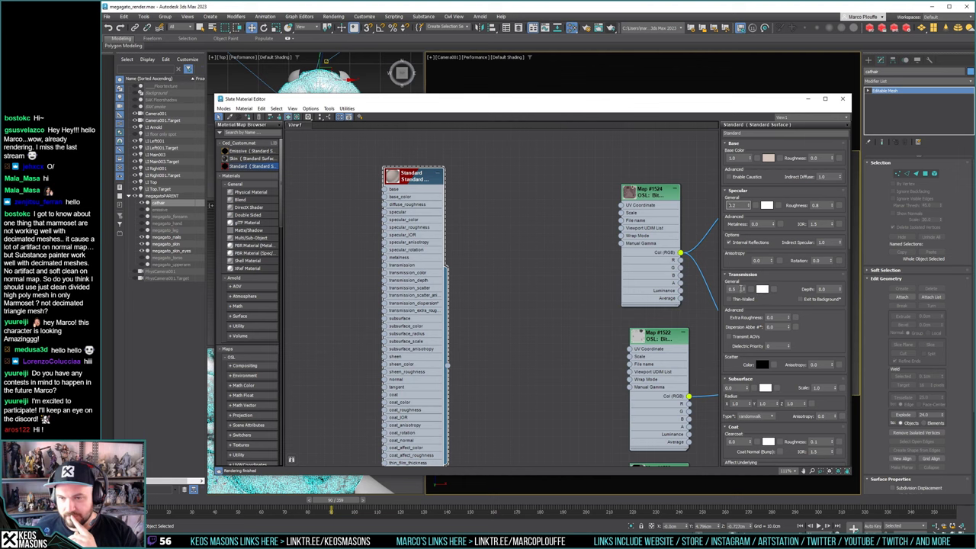
left_click(732, 289)
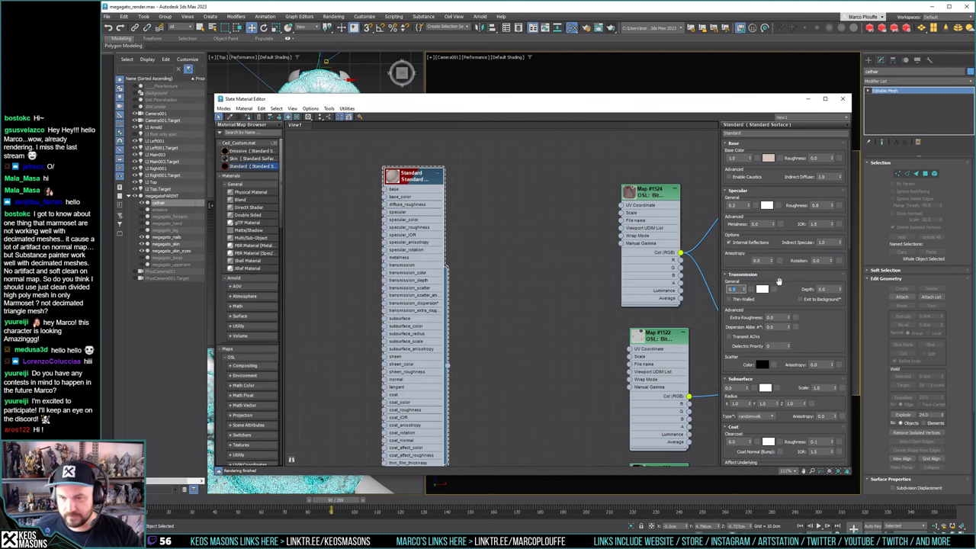
type("0.7")
key("Return")
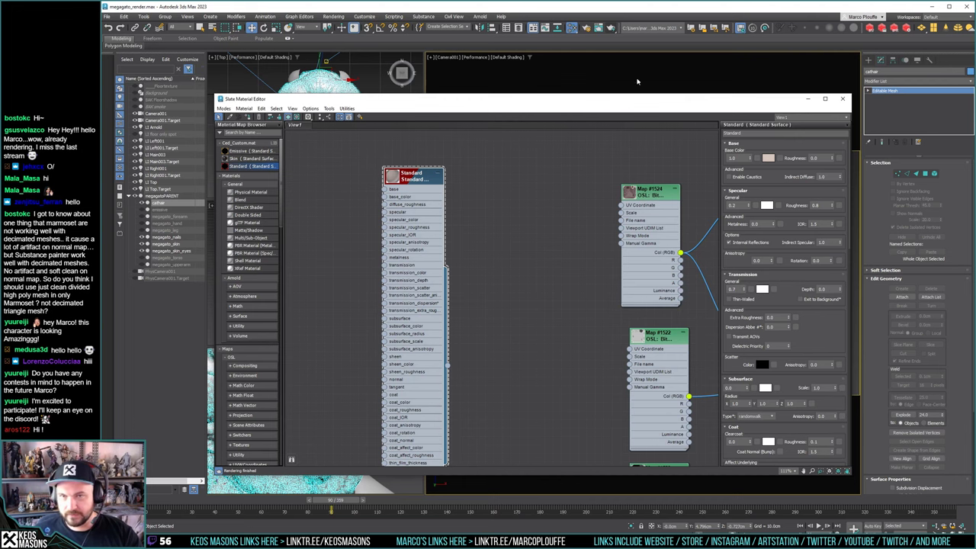
left_click(613, 27)
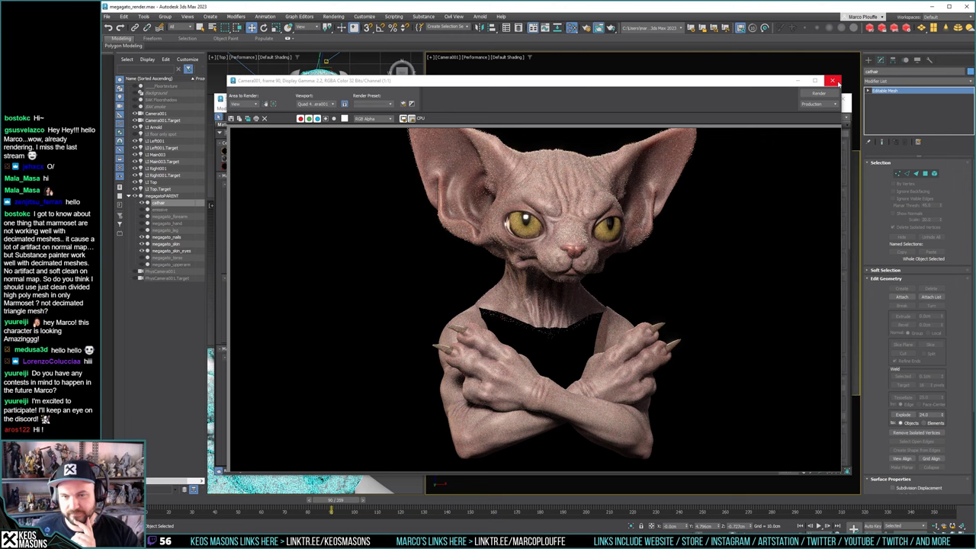
left_click(834, 80)
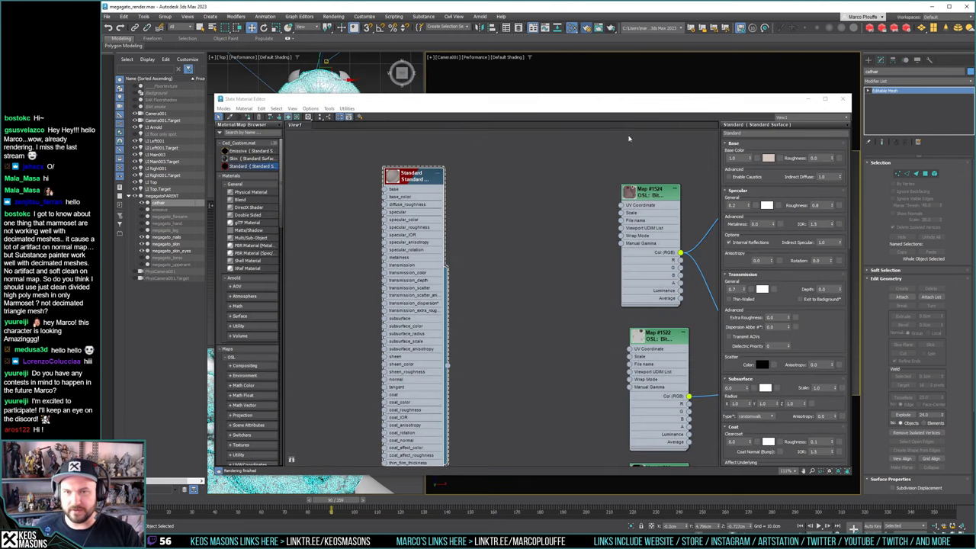
Raise the Arnold Camera (AA) samples to 2 and render the Camera001 view
key("F10")
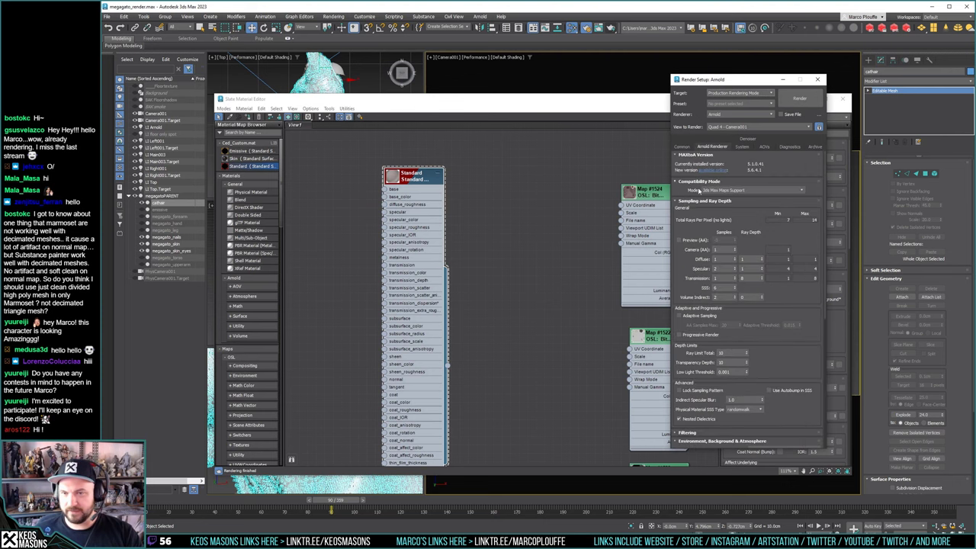
left_click_drag(721, 249, 696, 248)
type("2")
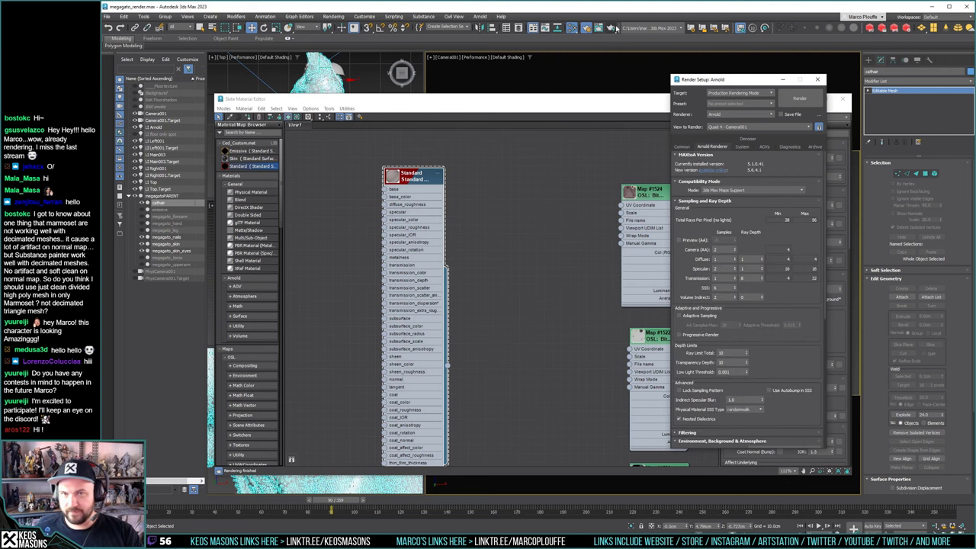
left_click(611, 29)
left_click(611, 28)
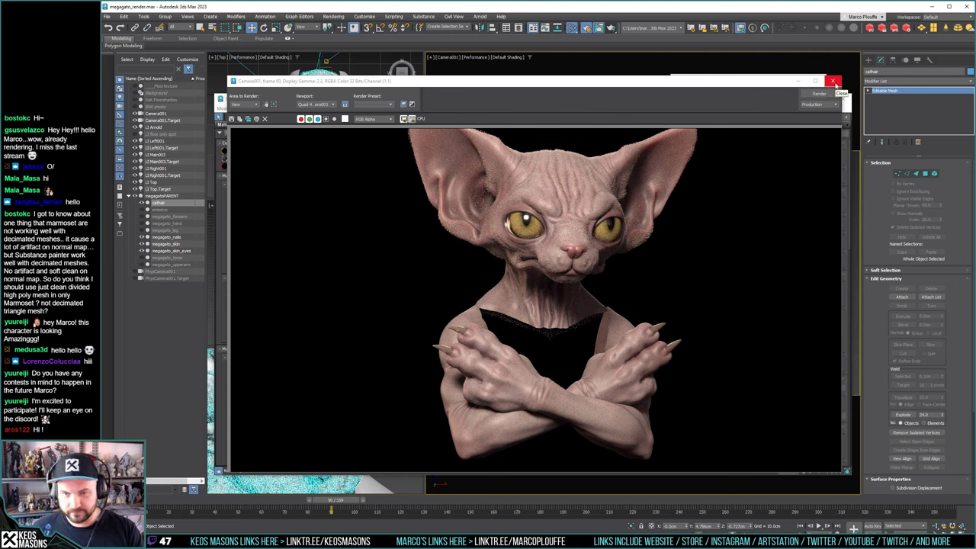
Limit the Camera001 render area to a region enclosing the cat's head and ears
left_click(834, 82)
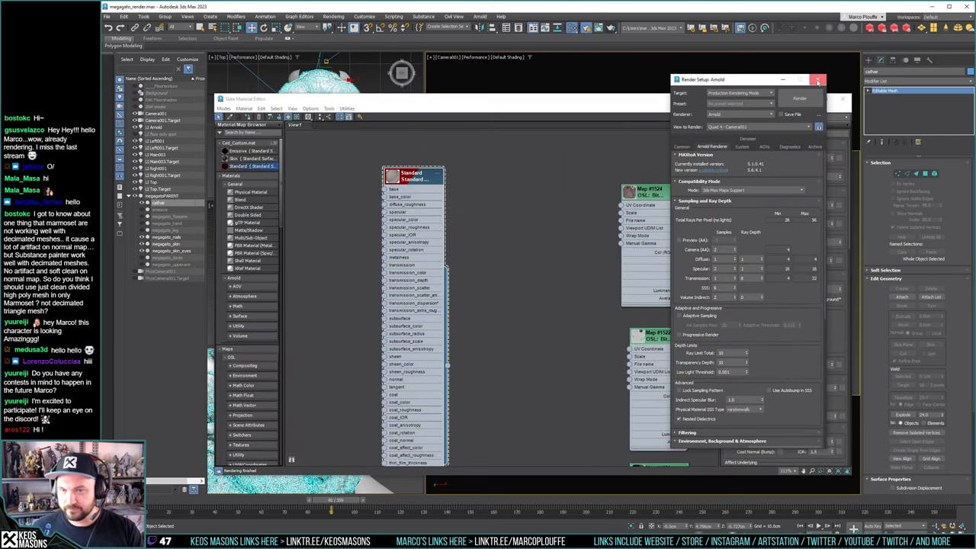
left_click(816, 80)
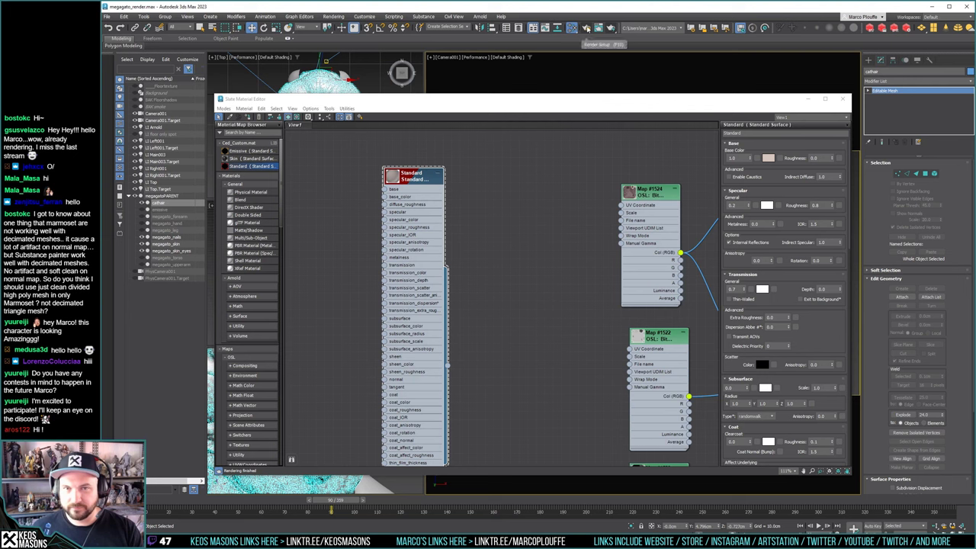
key("F10")
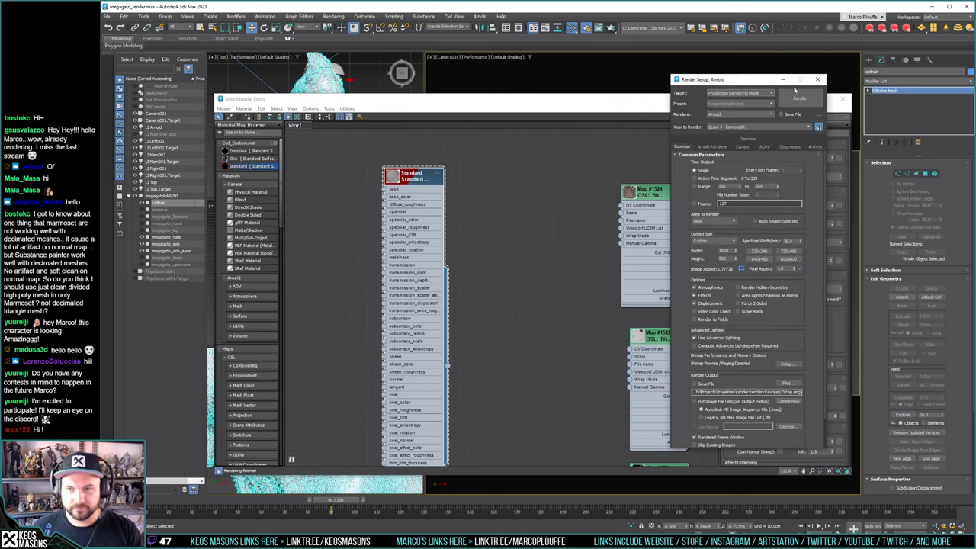
left_click(813, 80)
left_click(599, 28)
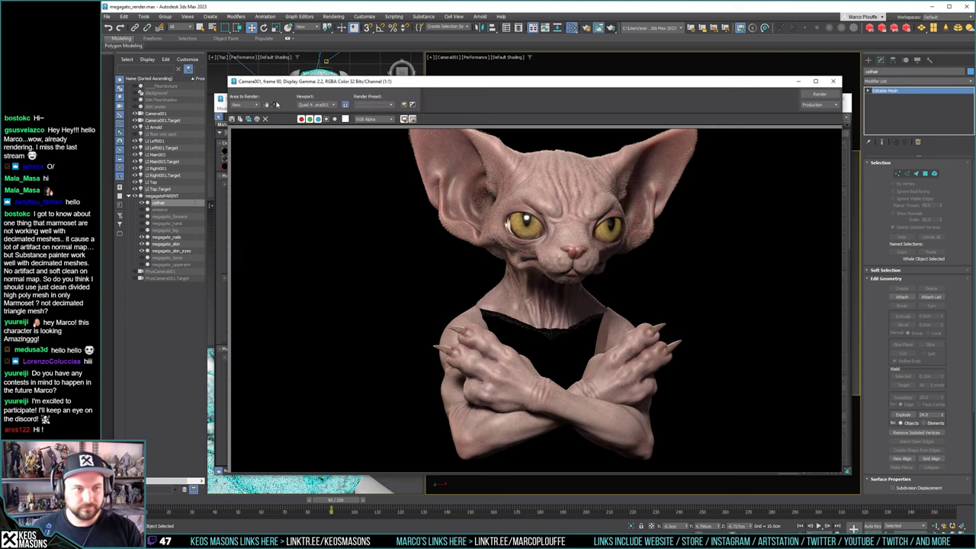
left_click(265, 119)
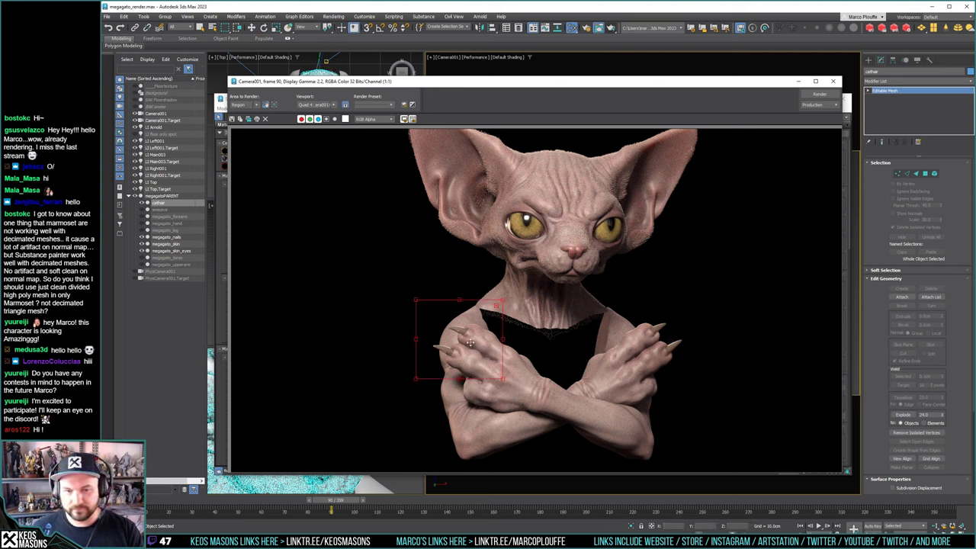
left_click_drag(470, 343, 451, 156)
left_click_drag(486, 208, 706, 290)
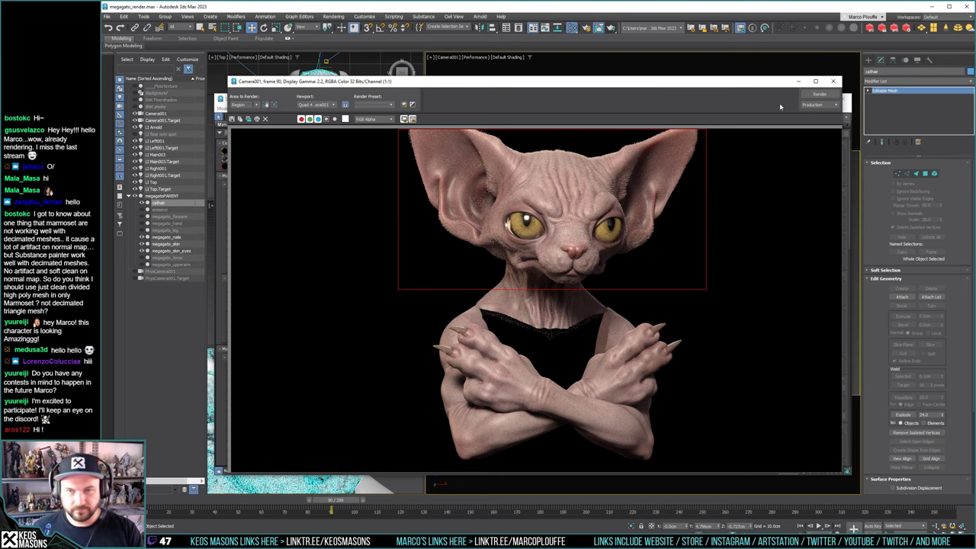
left_click(833, 81)
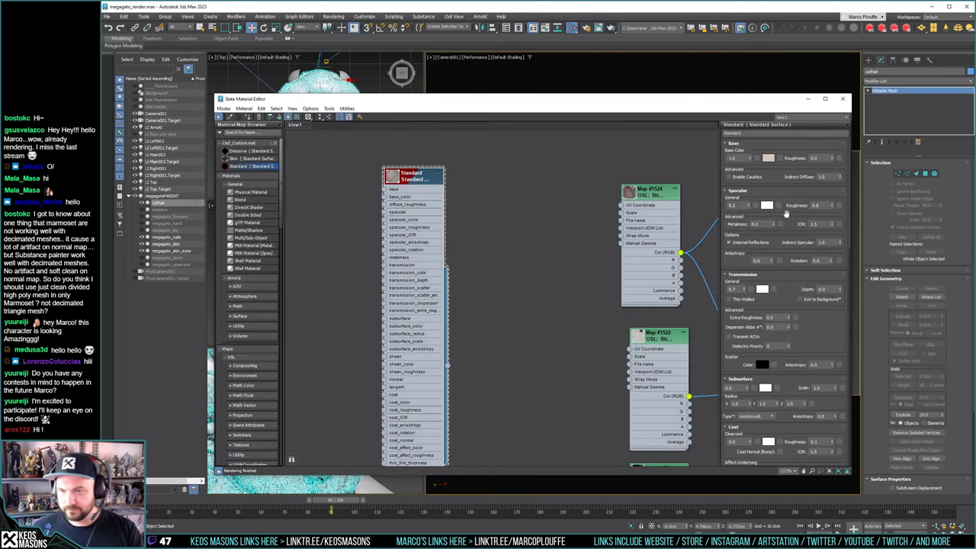
Set the Standard material's specular roughness to 0.5
double_click(817, 205)
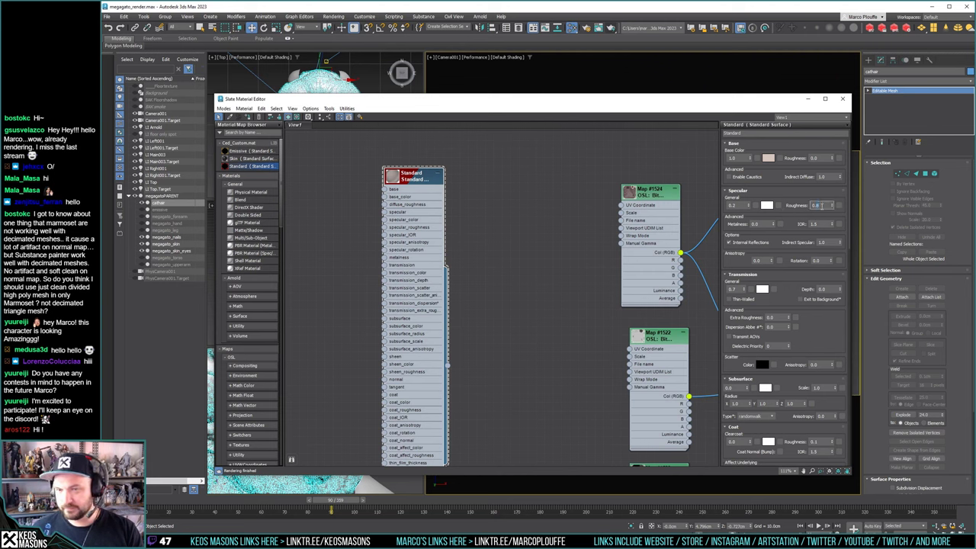
double_click(734, 205)
type("0.1")
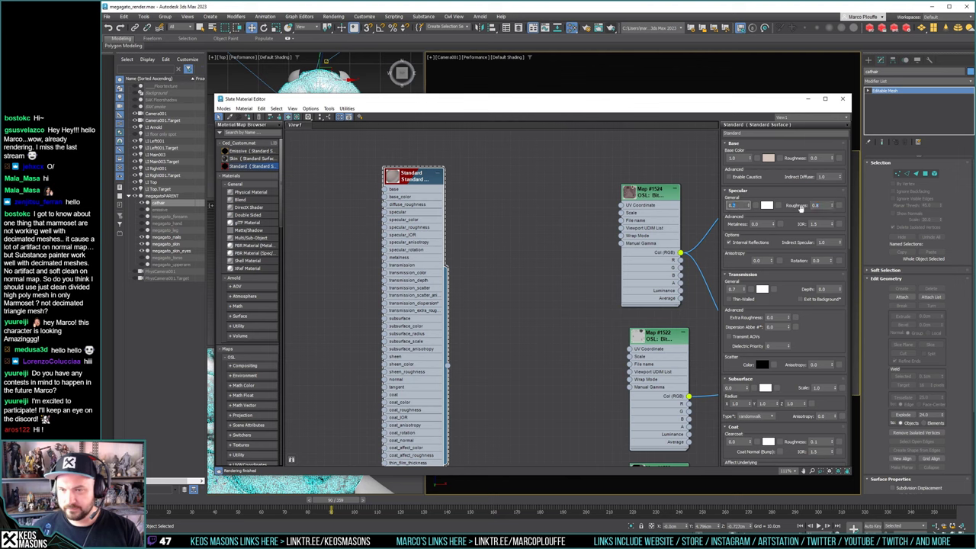
double_click(819, 205)
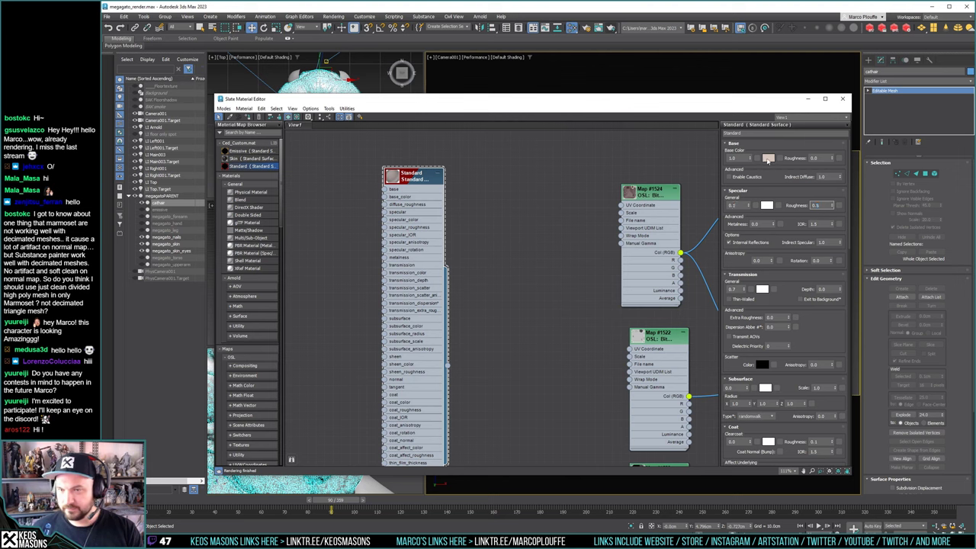
Keep the Standard material's specular roughness at 0.5 and darken its base color to a value of about 0.53
key("Return")
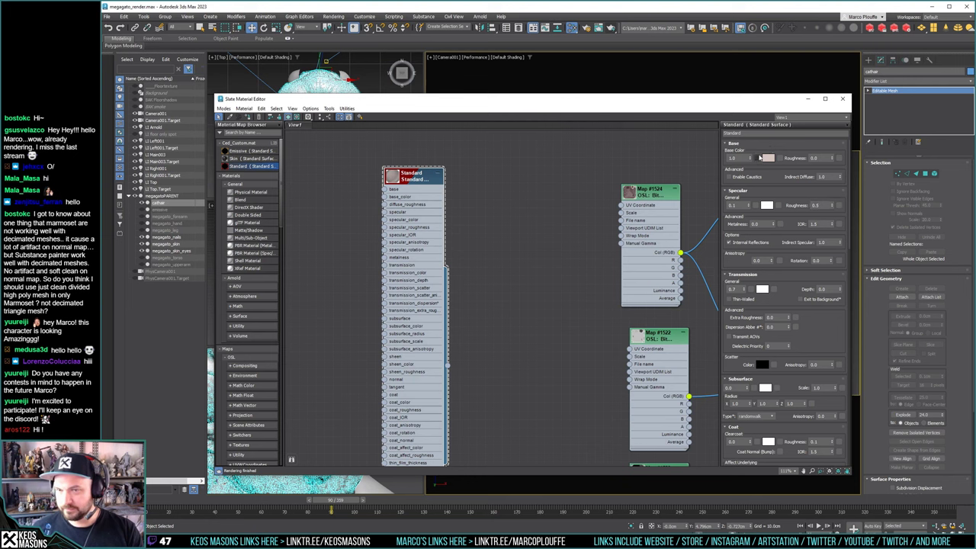
left_click(767, 158)
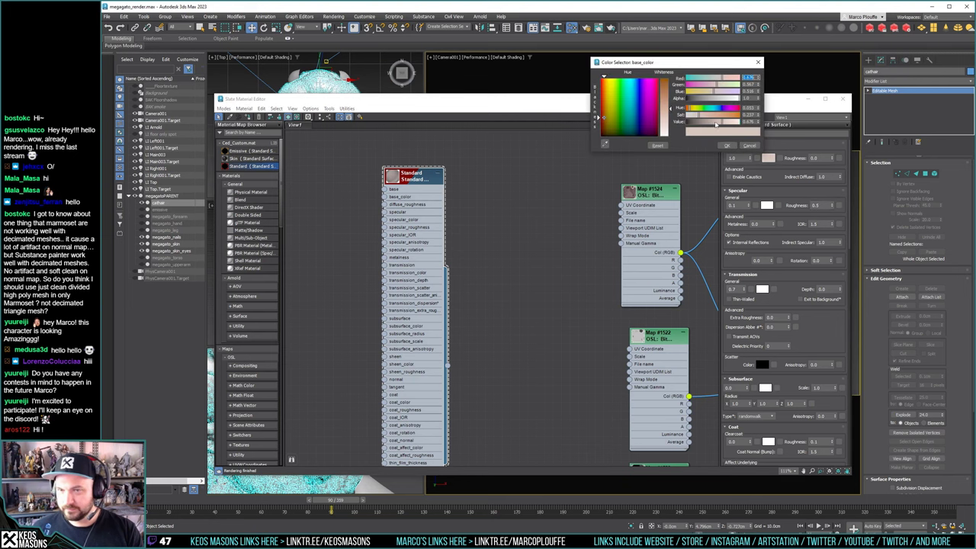
left_click_drag(715, 125, 714, 124)
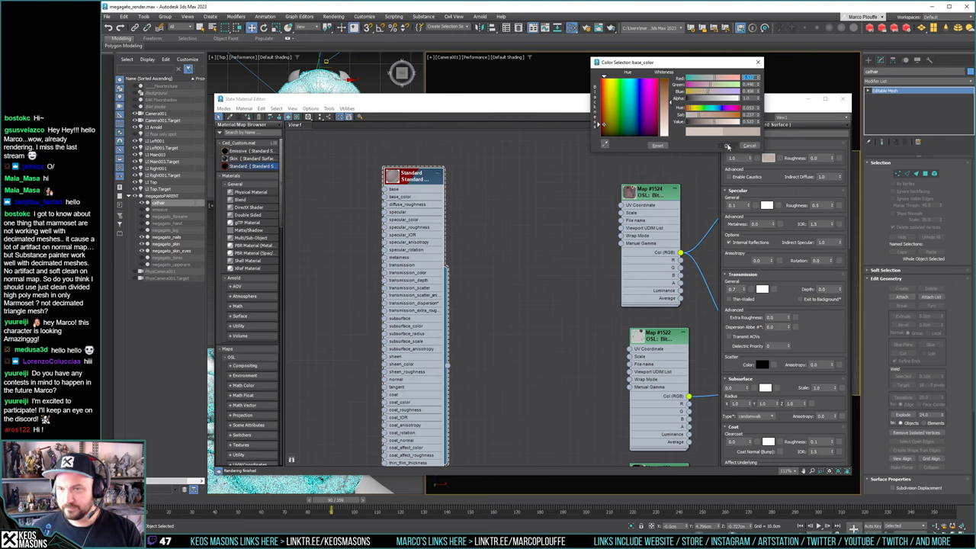
left_click(727, 146)
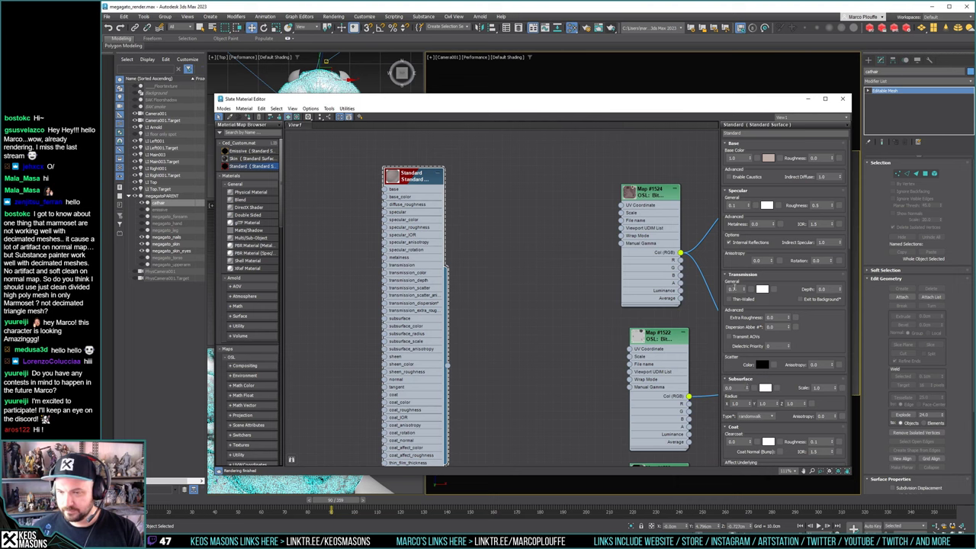
Set the Standard material's transmission weight to 0.9 and render the selected region from the camera
double_click(733, 290)
type("0.9")
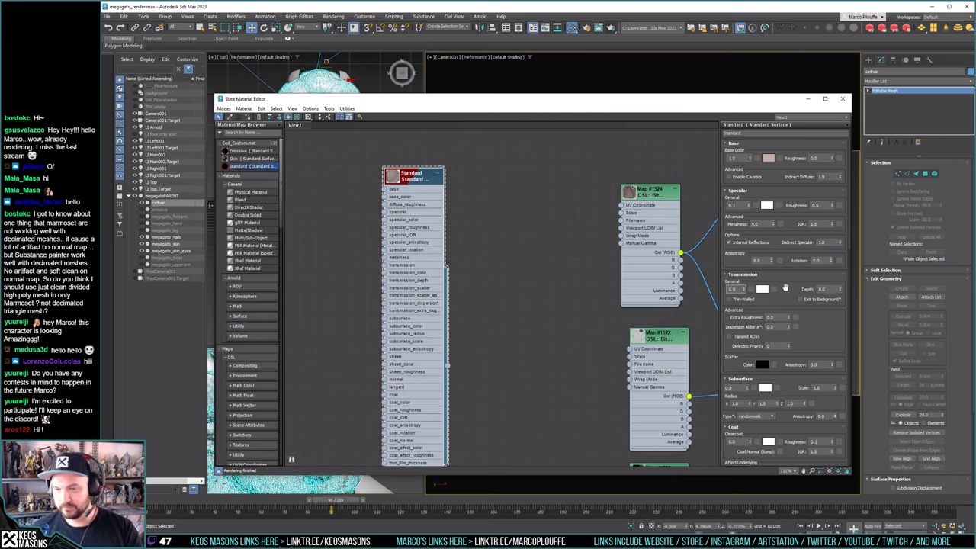
key("Return")
left_click(609, 29)
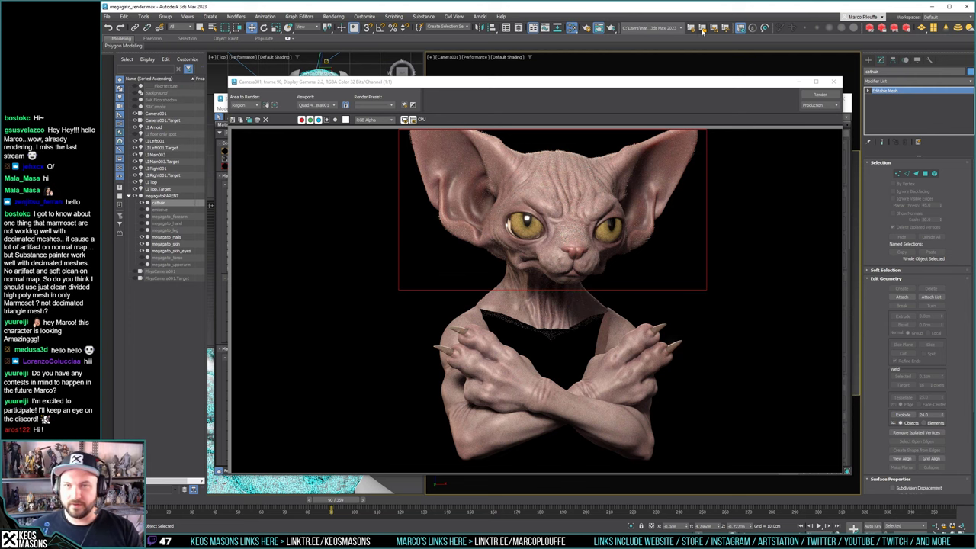
left_click(585, 27)
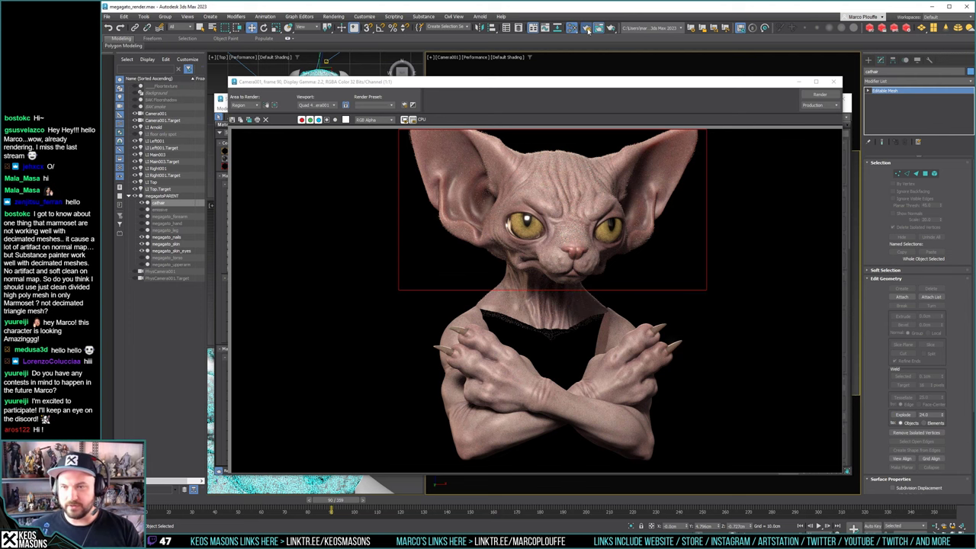
left_click(846, 113)
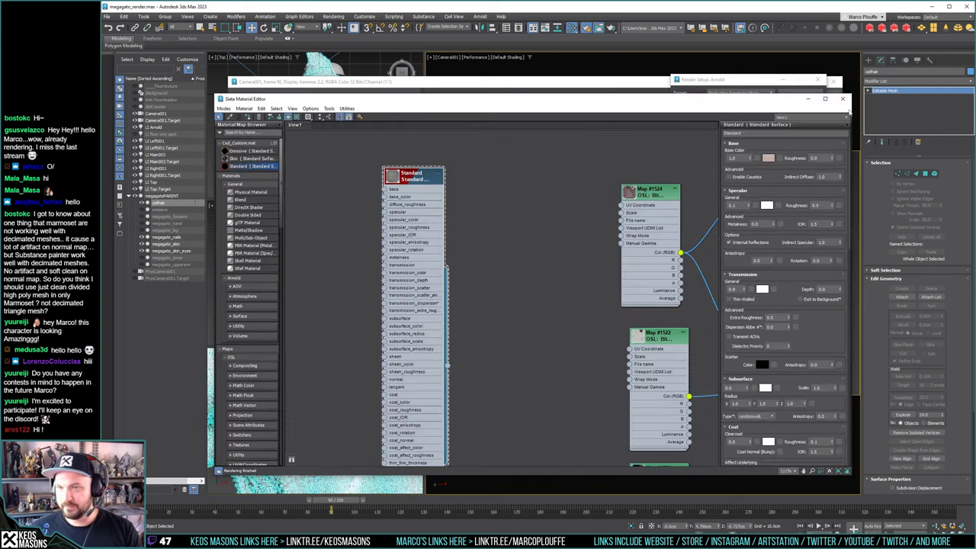
left_click(818, 80)
left_click(817, 79)
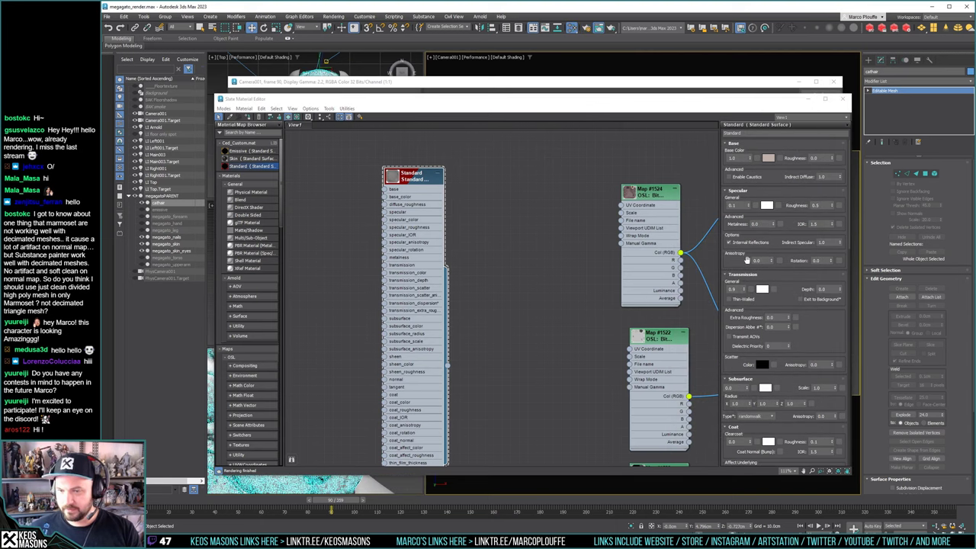
Set the Standard material's transmission weight to 0 and render the region again for comparison
double_click(739, 289)
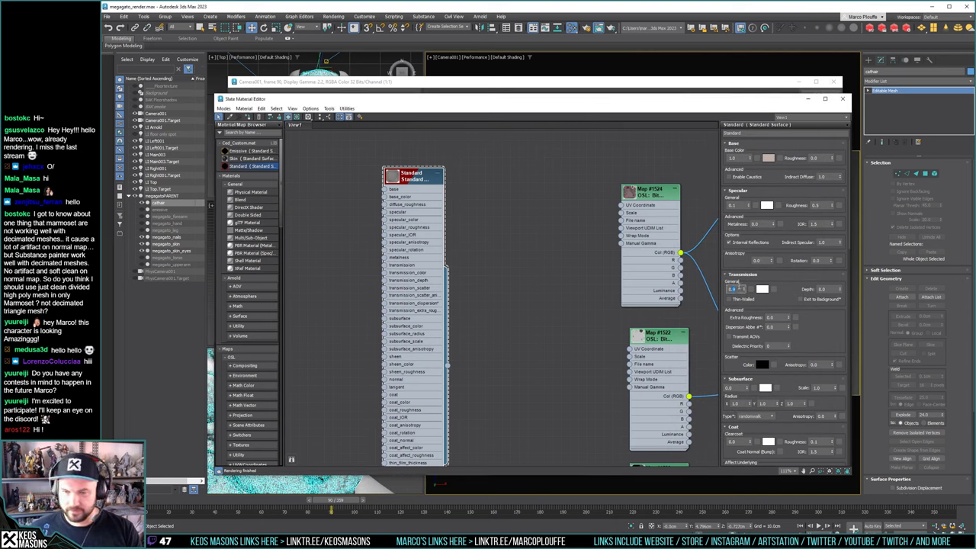
type("0")
key("Return")
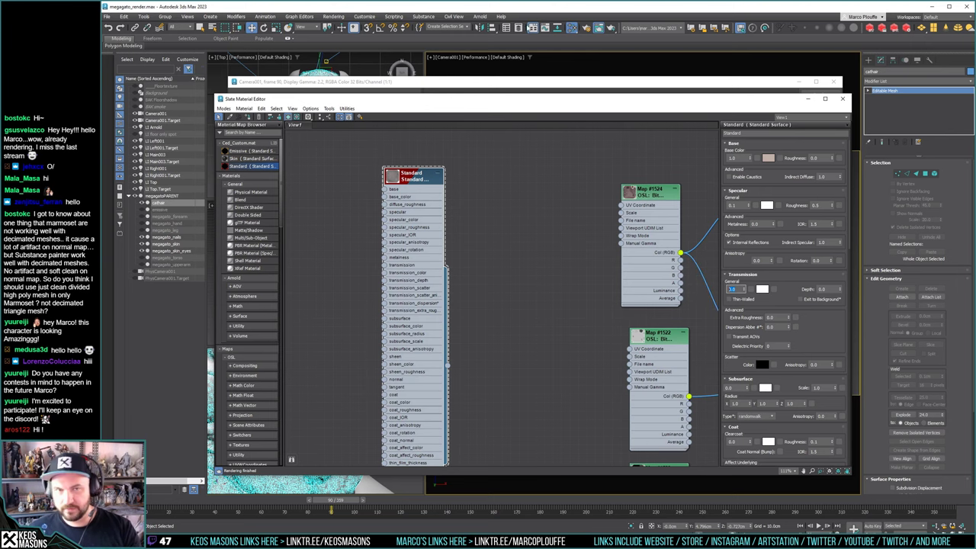
left_click(557, 12)
left_click(611, 28)
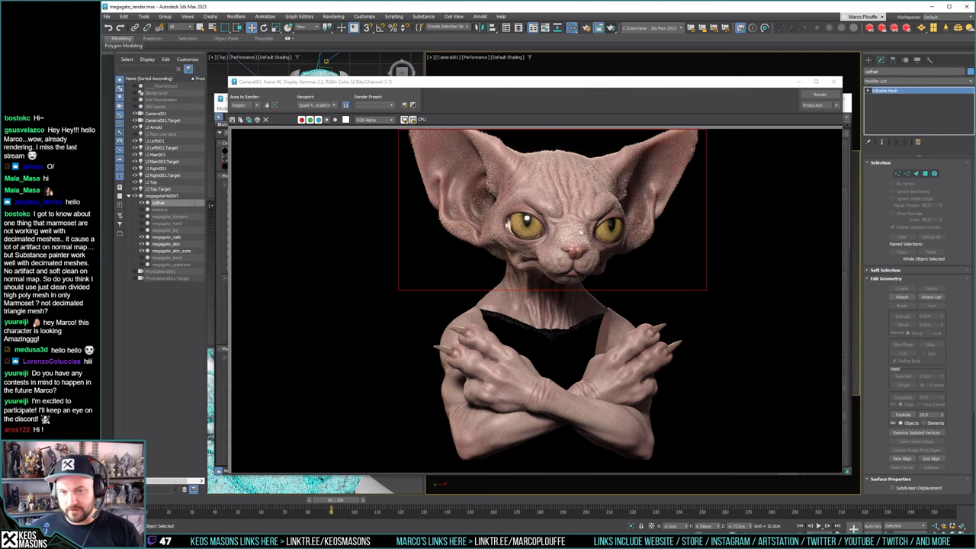
Reopen the material editor and set the Standard material's transmission weight to 0.7
key("m")
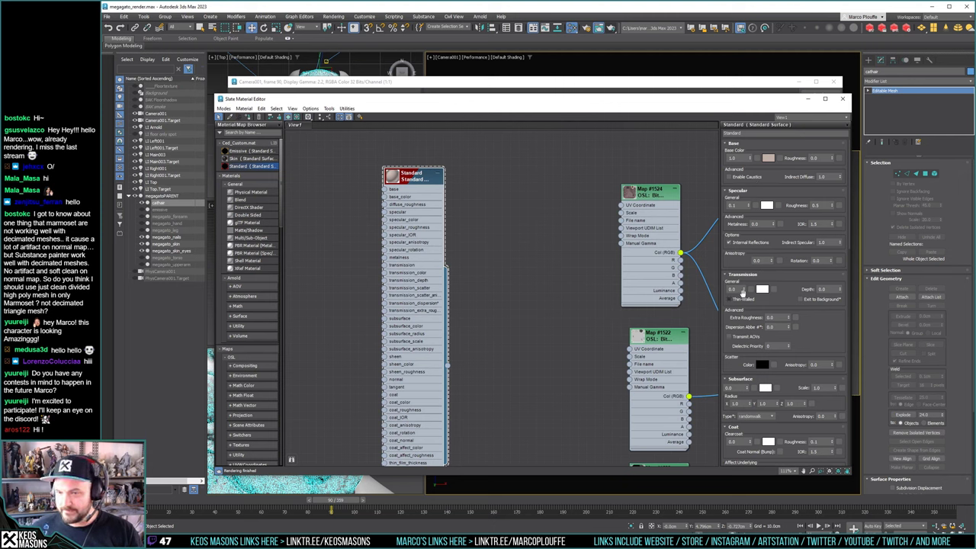
left_click(733, 288)
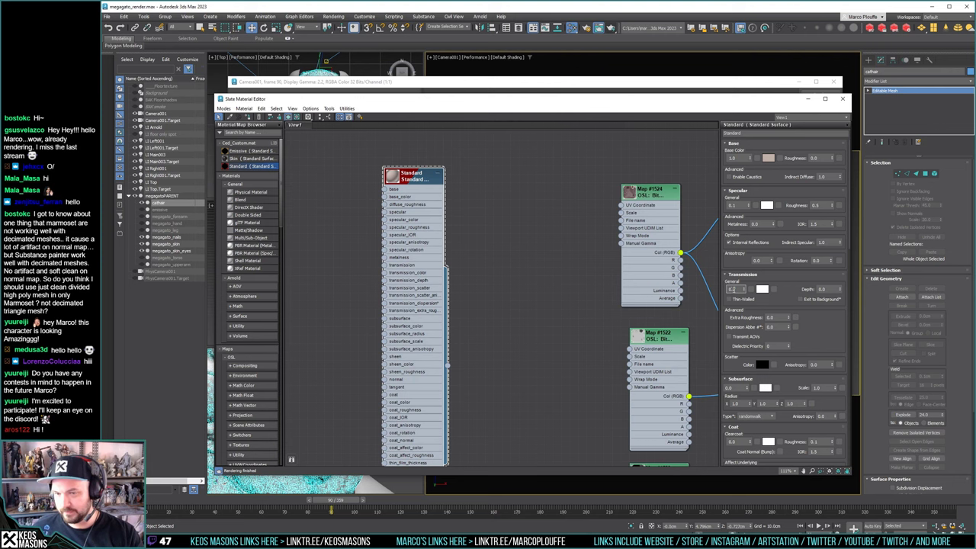
type("0.7")
Brighten the Standard material's base color and adjust its saturation, keeping the warm beige hue
left_click(767, 158)
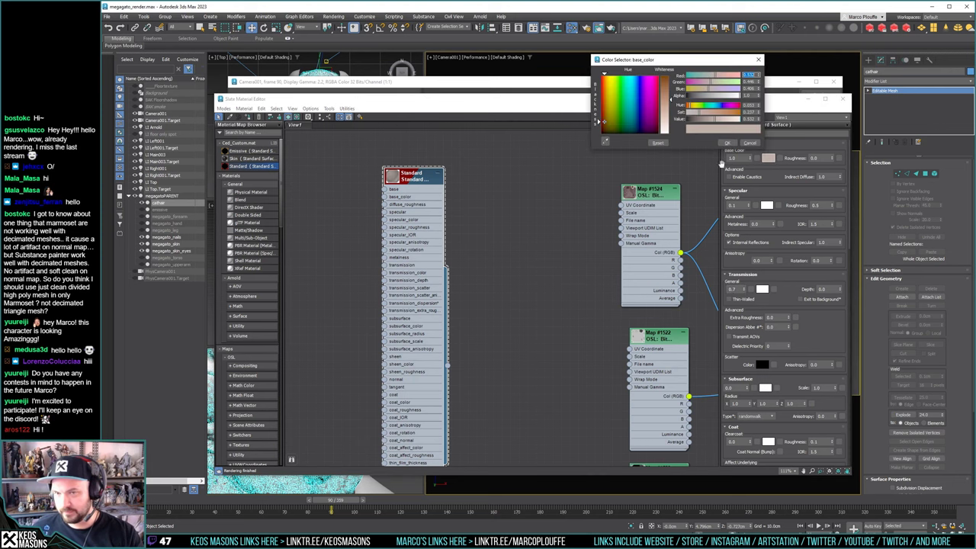
left_click(720, 119)
left_click(706, 112)
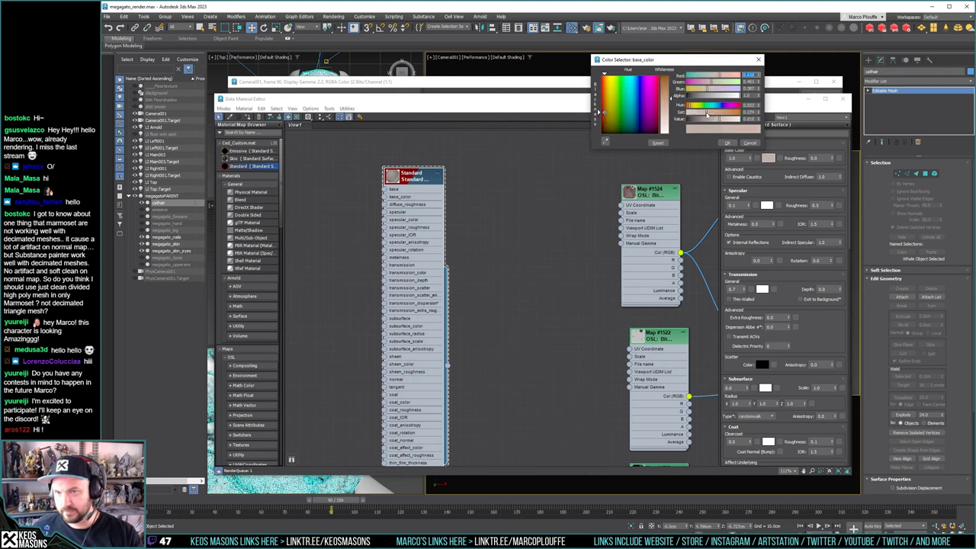
left_click_drag(722, 123, 701, 113)
left_click(726, 143)
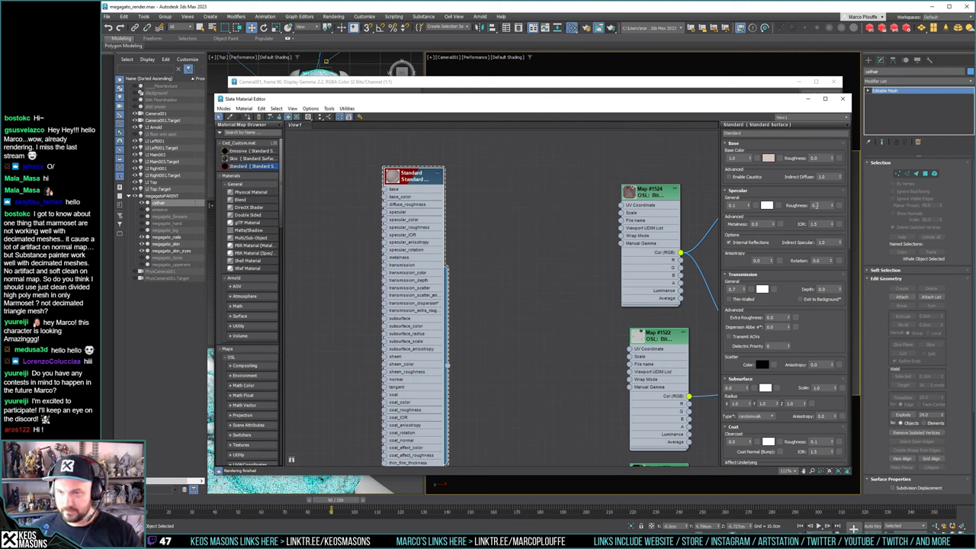
Set the Standard material's specular roughness to 0.9 and render the region to test it
double_click(815, 205)
type("0.9")
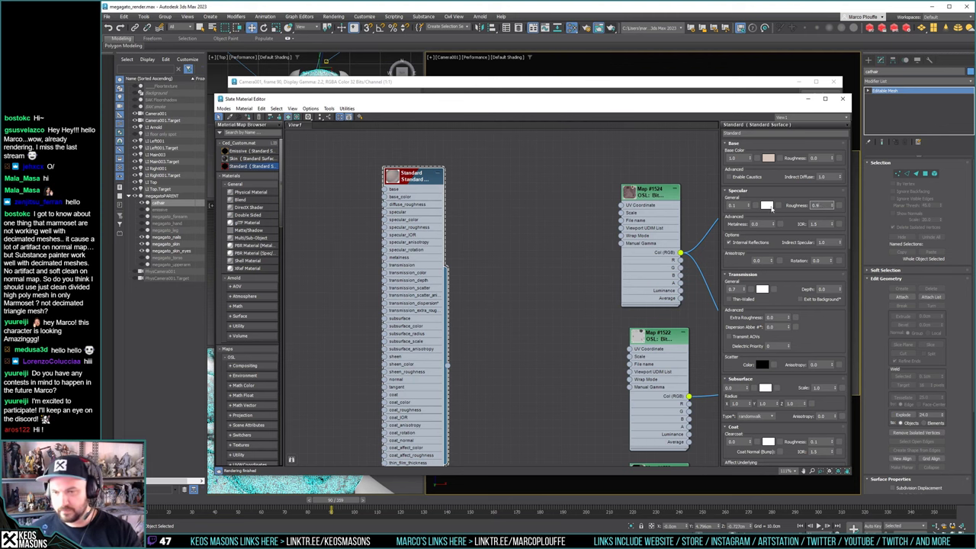
double_click(733, 205)
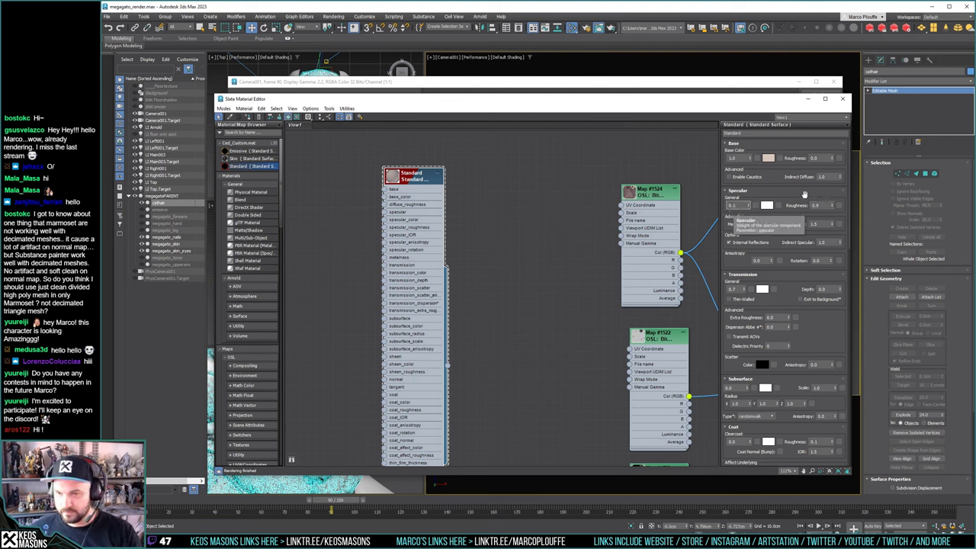
left_click_drag(805, 195, 801, 188)
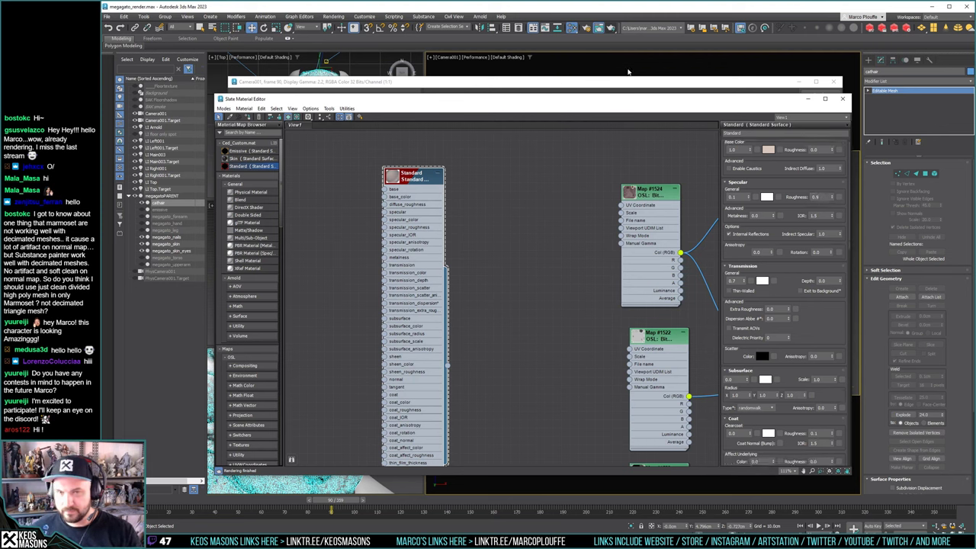
left_click(612, 28)
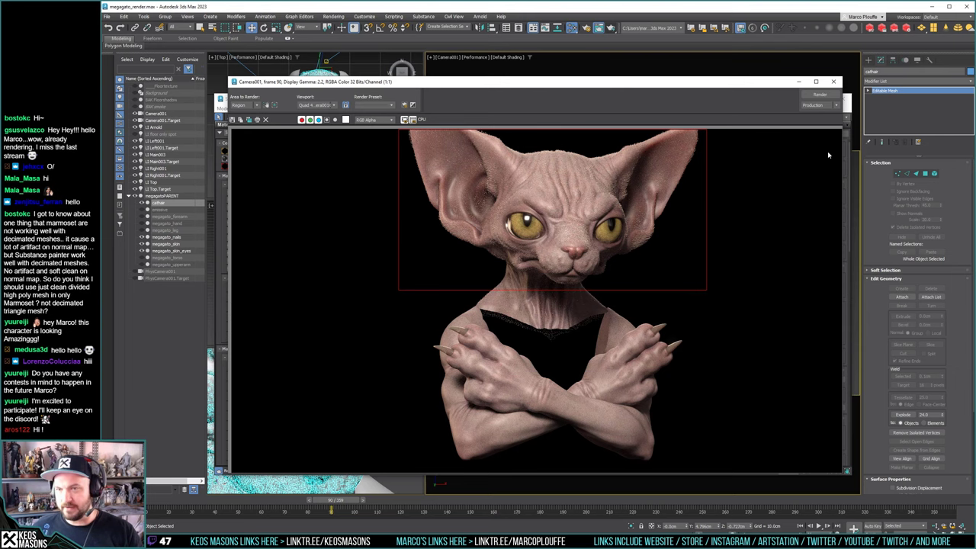
Set the Standard material's specular anisotropy to 0.8 and render the region to test it
key("m")
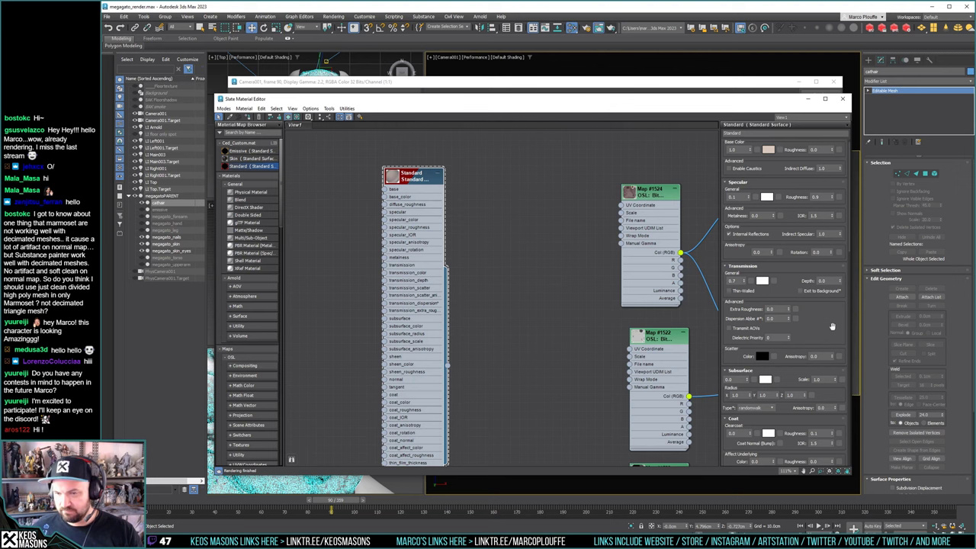
left_click(763, 252)
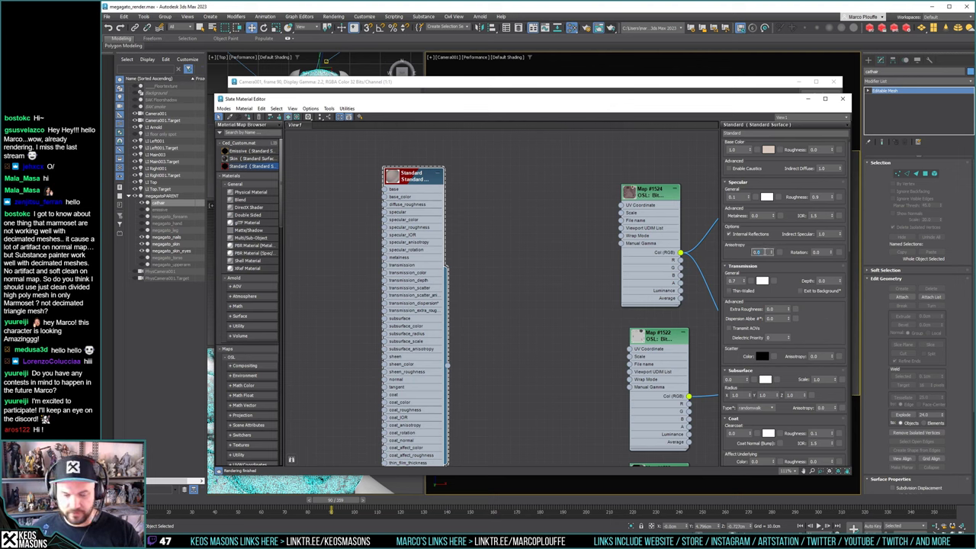
type("0.8")
left_click_drag(819, 324, 819, 328)
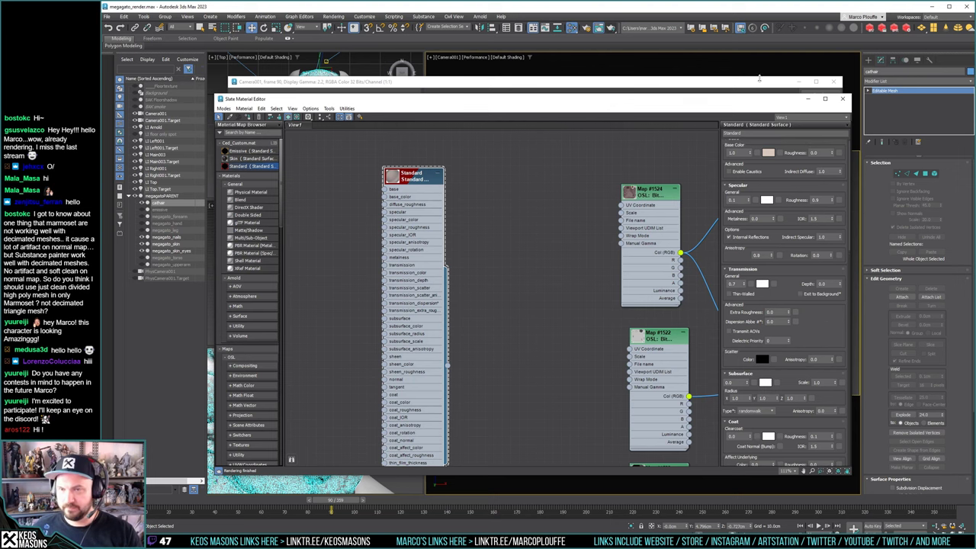
left_click(611, 28)
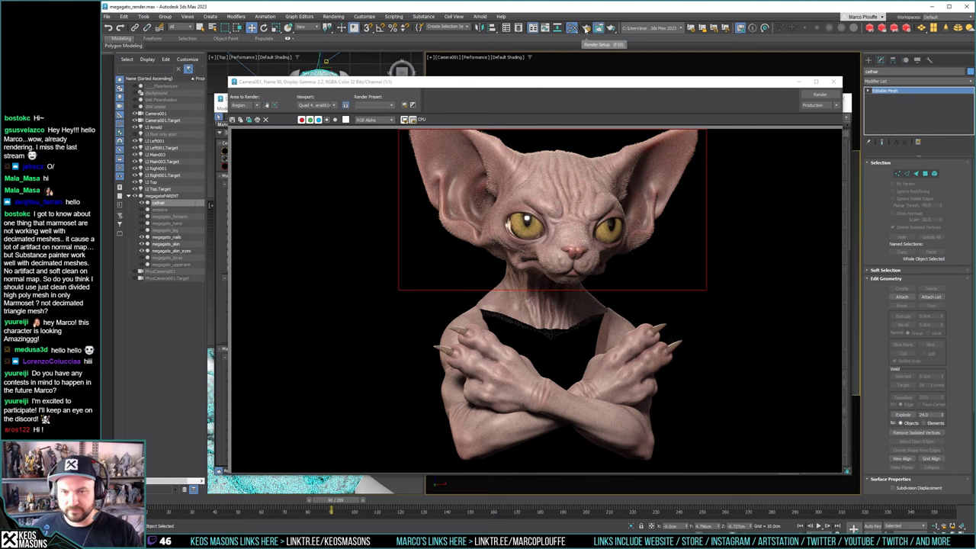
Return to the material editor and re-enter 0.8 as the Standard material's specular anisotropy
key("m")
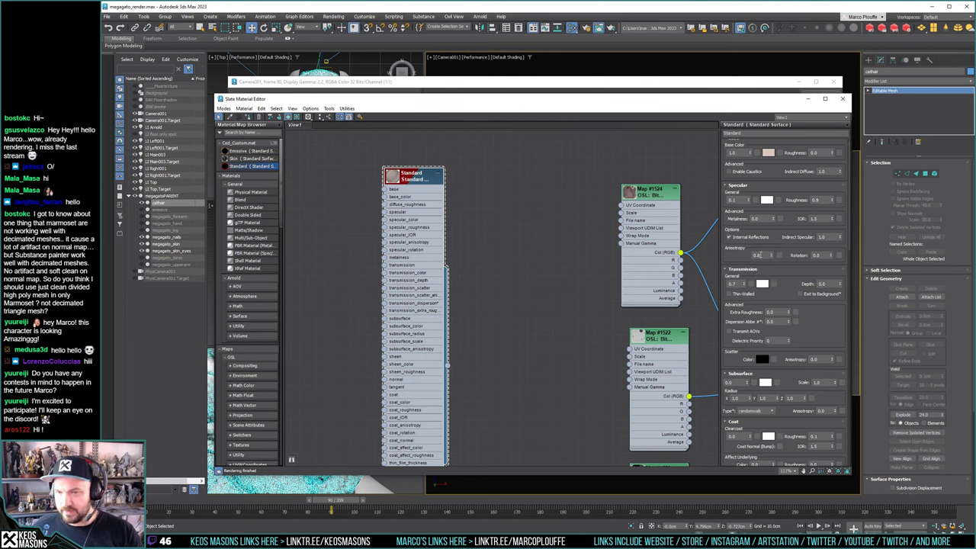
double_click(757, 255)
type("0.8")
key("Return")
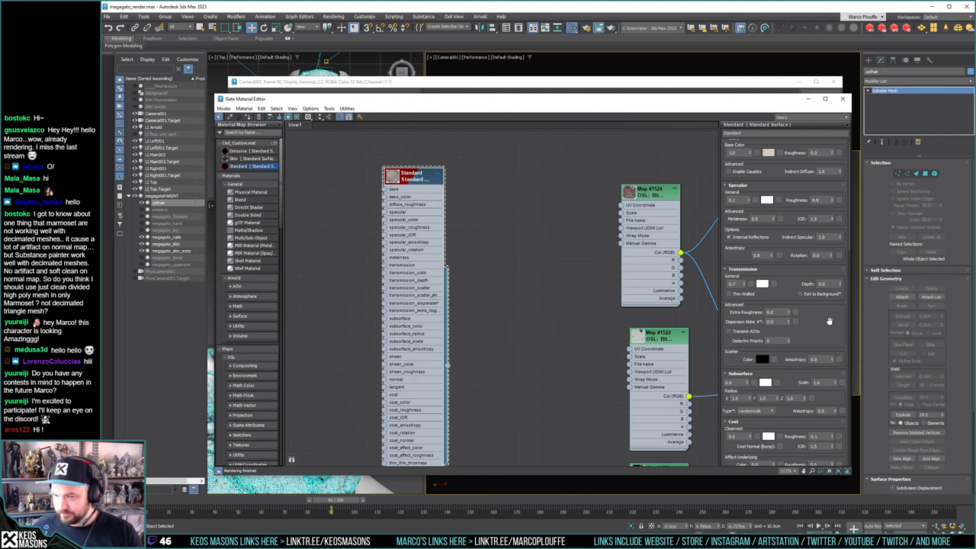
Review the Standard material's Subsurface, Coat, Sheen and Special Features settings, and examine the surrounding material nodes in the graph
left_click_drag(830, 321, 823, 170)
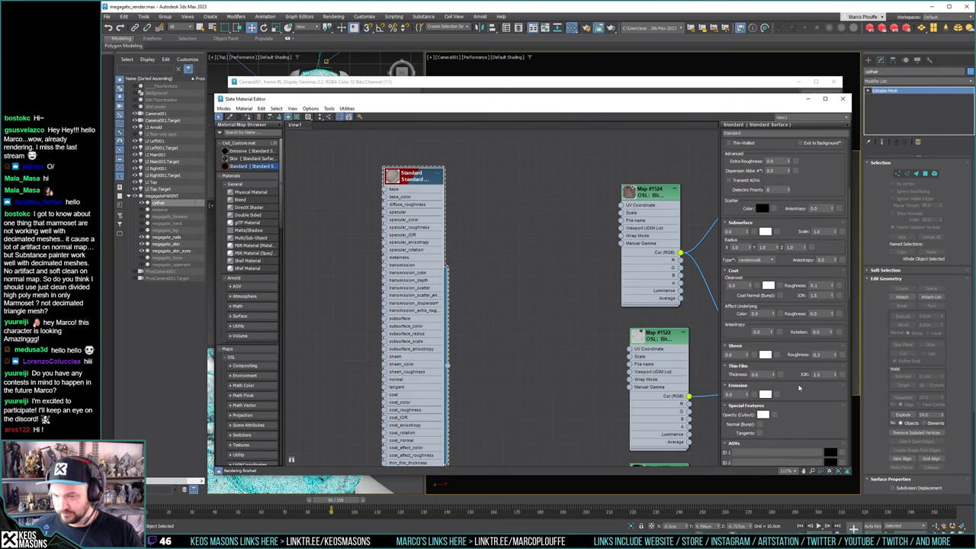
scroll(786, 332, "down", 1)
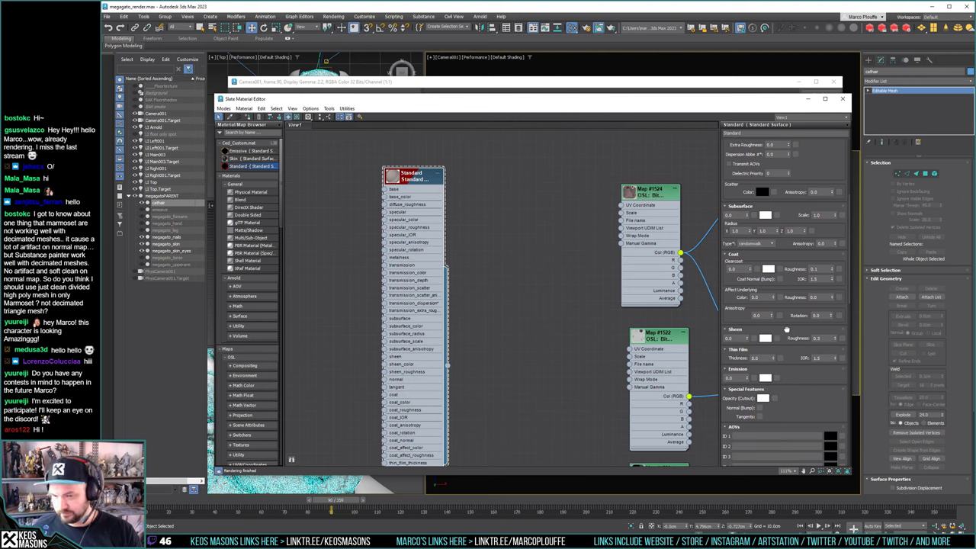
left_click_drag(787, 329, 814, 423)
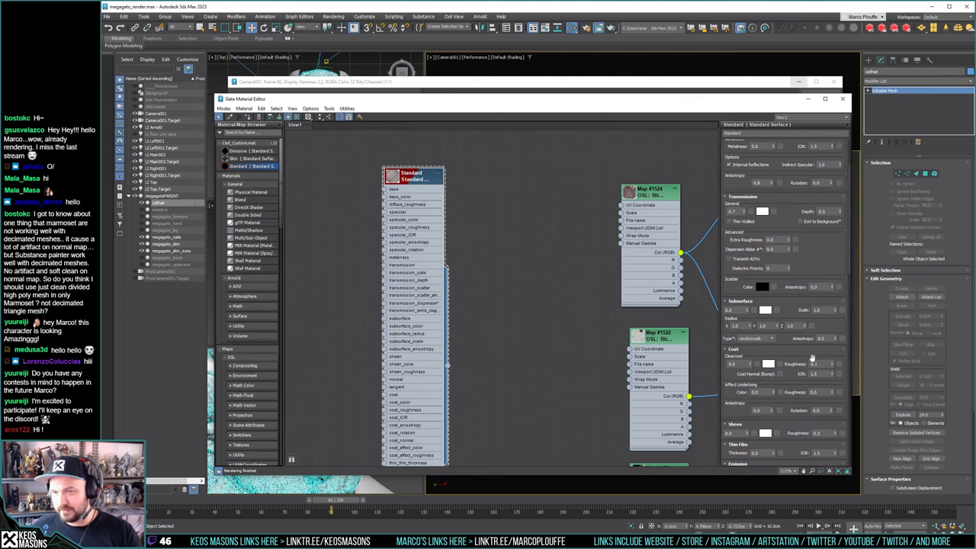
left_click_drag(821, 253, 815, 324)
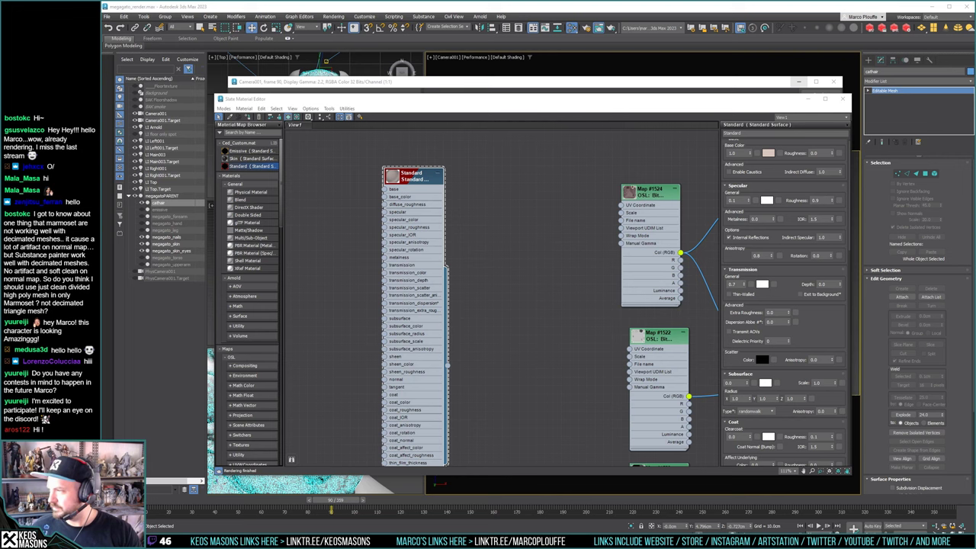
left_click(531, 214)
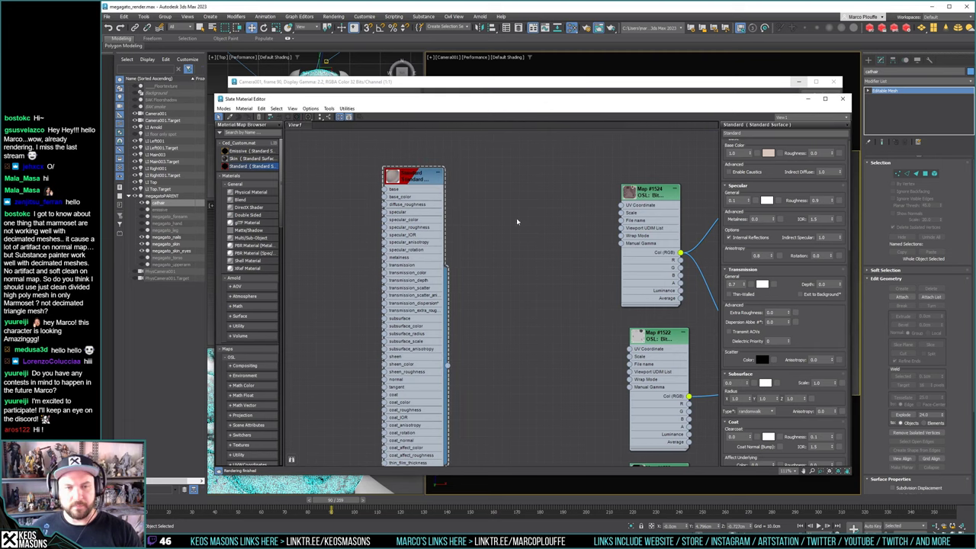
middle_click_drag(481, 235, 501, 223)
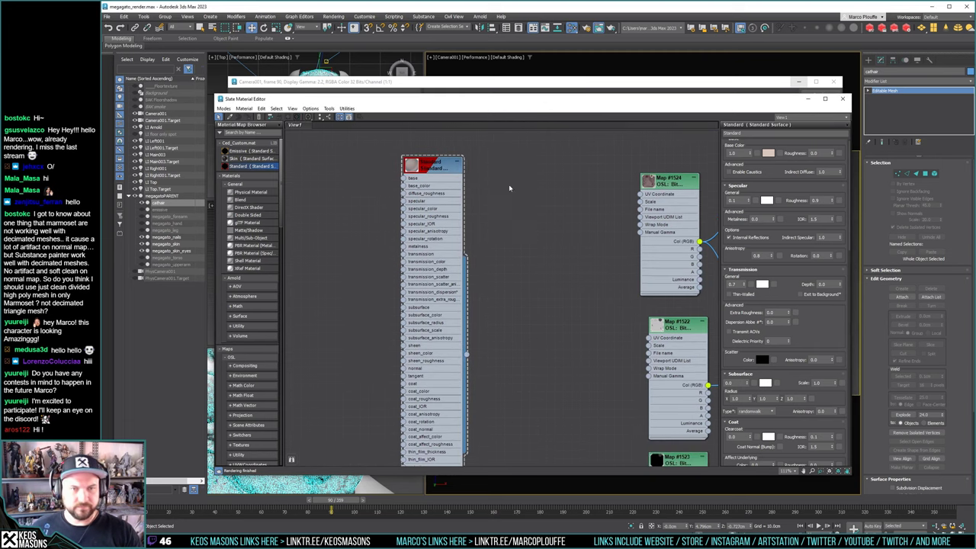
left_click(547, 11)
left_click(527, 223)
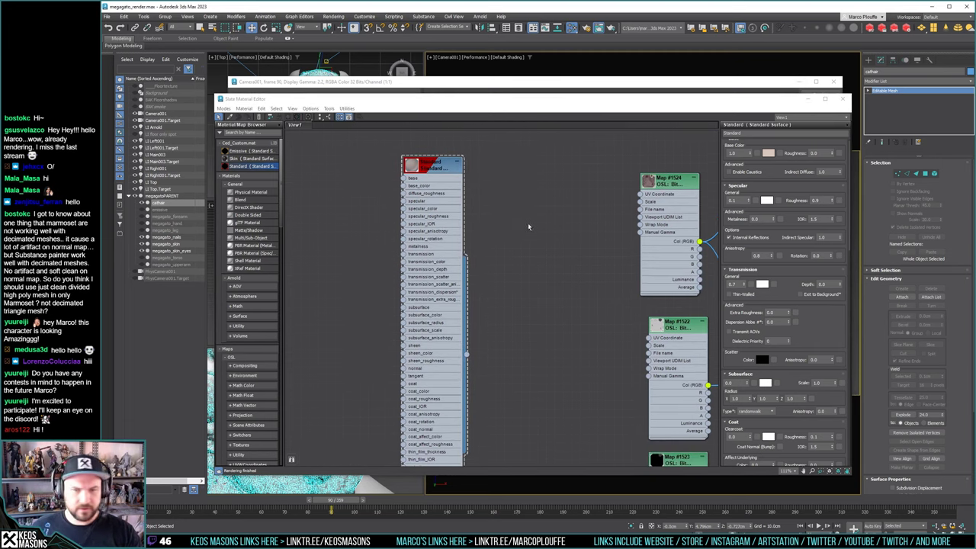
scroll(527, 223, "down", 3)
scroll(515, 279, "down", 5)
scroll(525, 290, "up", 5)
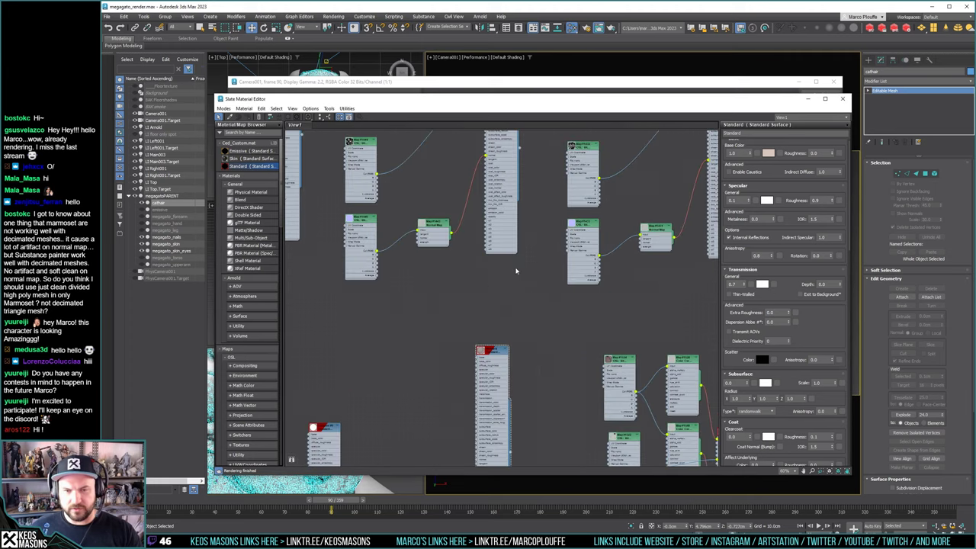
Add an Arnold Facing Ratio utility map in empty graph space beside the cat skin material's nodes
middle_click_drag(542, 316, 356, 209)
scroll(355, 209, "up", 4)
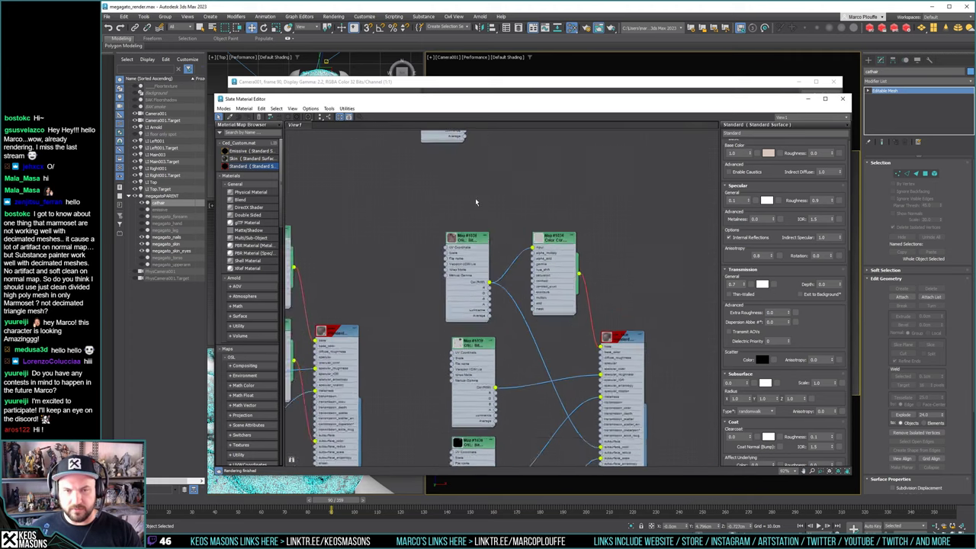
scroll(496, 264, "down", 5)
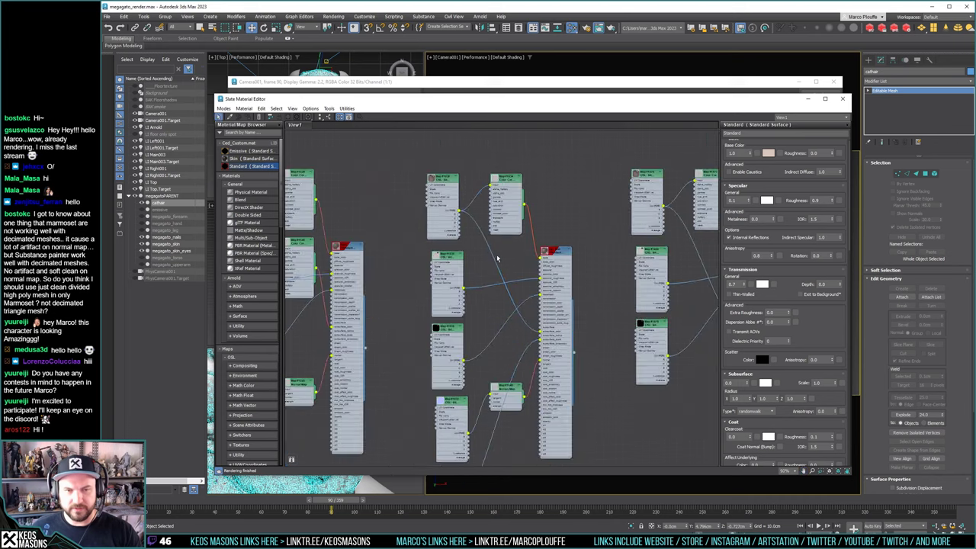
middle_click_drag(496, 265, 493, 245)
scroll(496, 251, "up", 4)
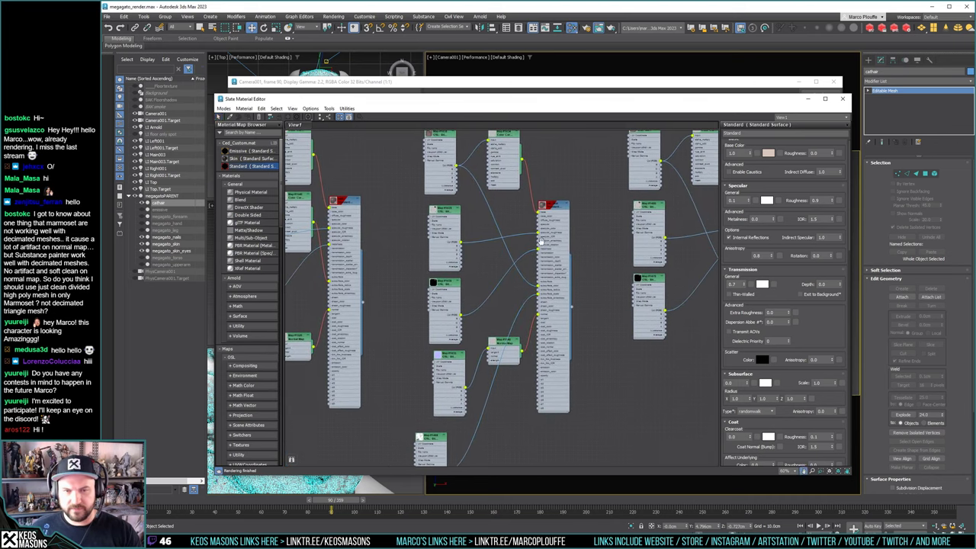
right_click(509, 257)
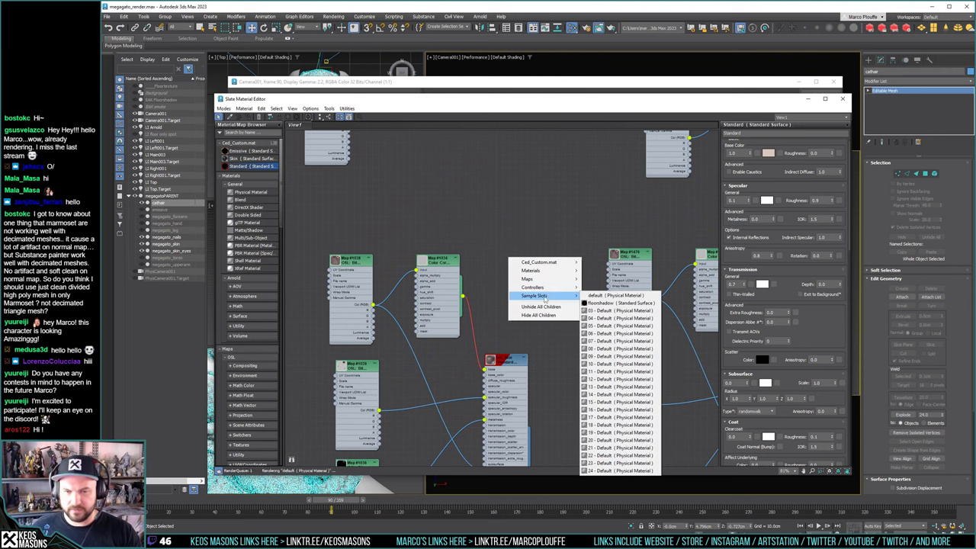
mouse_move(543, 278)
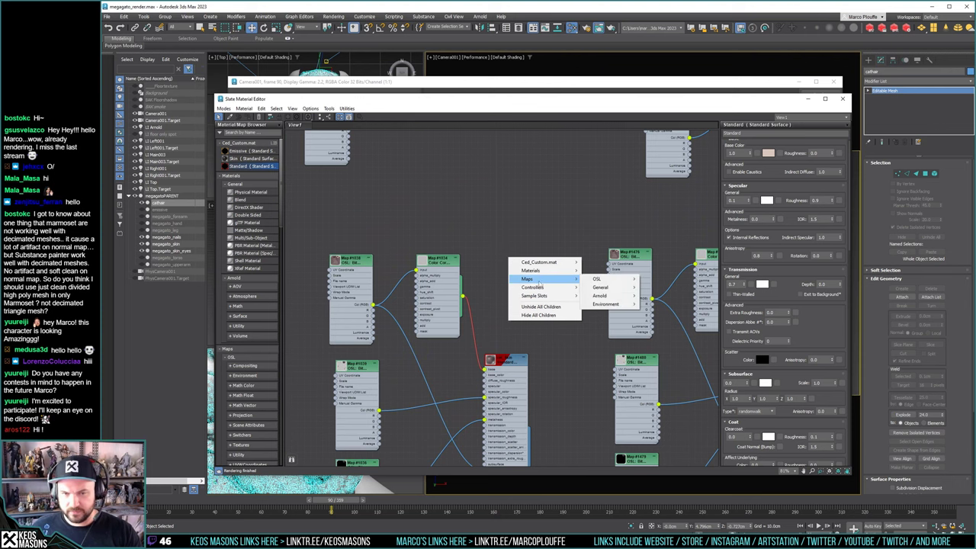
mouse_move(603, 295)
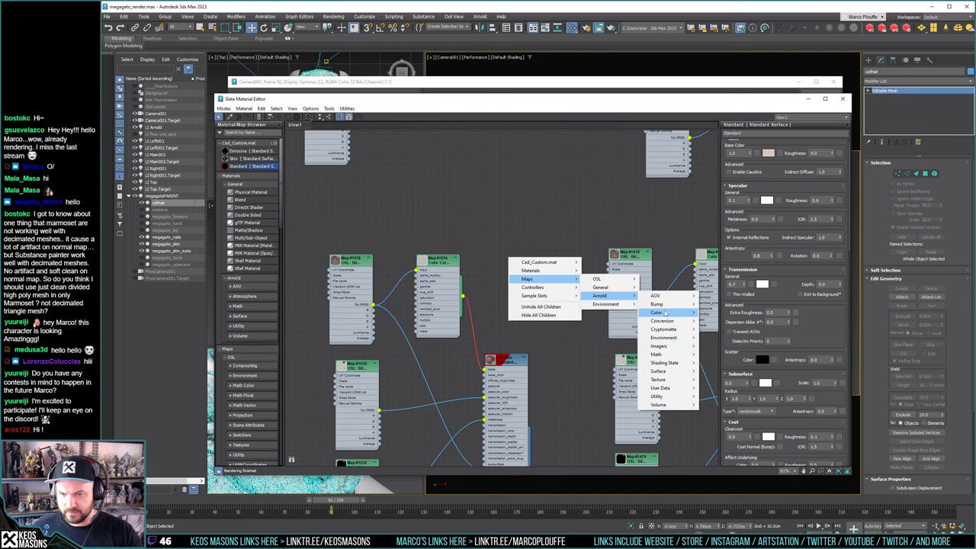
mouse_move(674, 307)
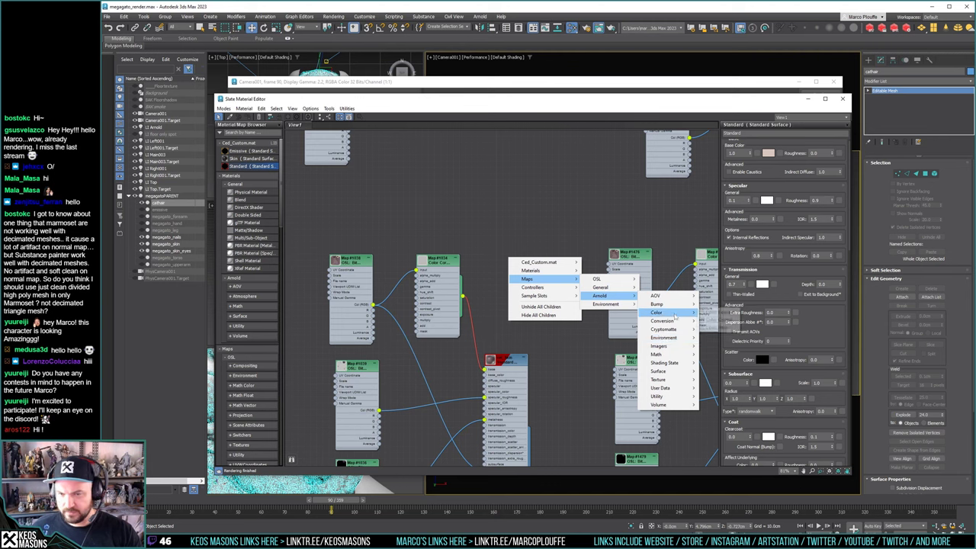
mouse_move(677, 330)
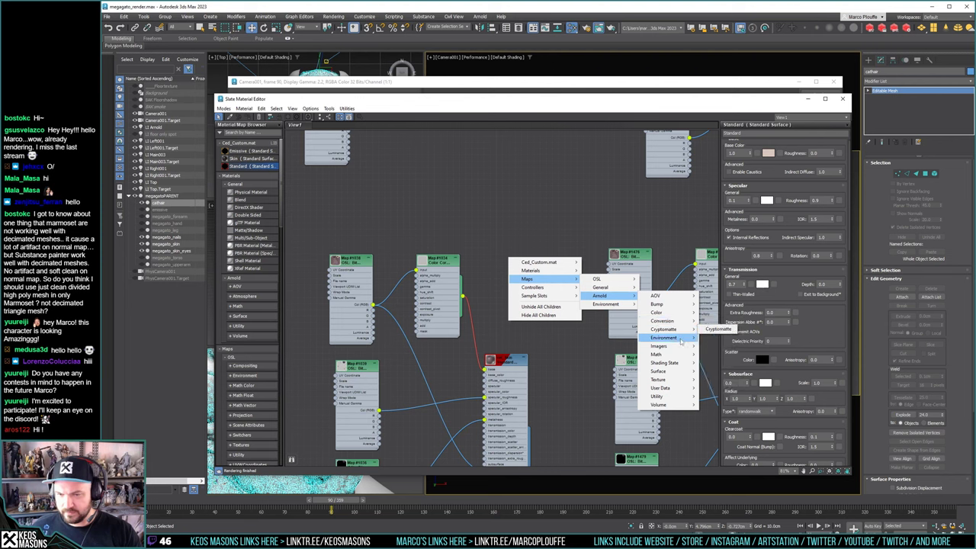
mouse_move(678, 348)
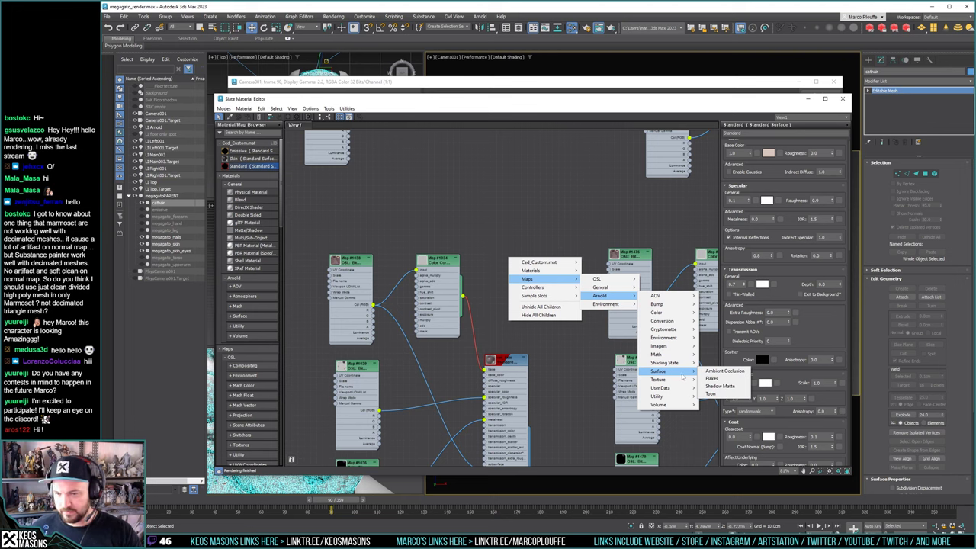
mouse_move(682, 378)
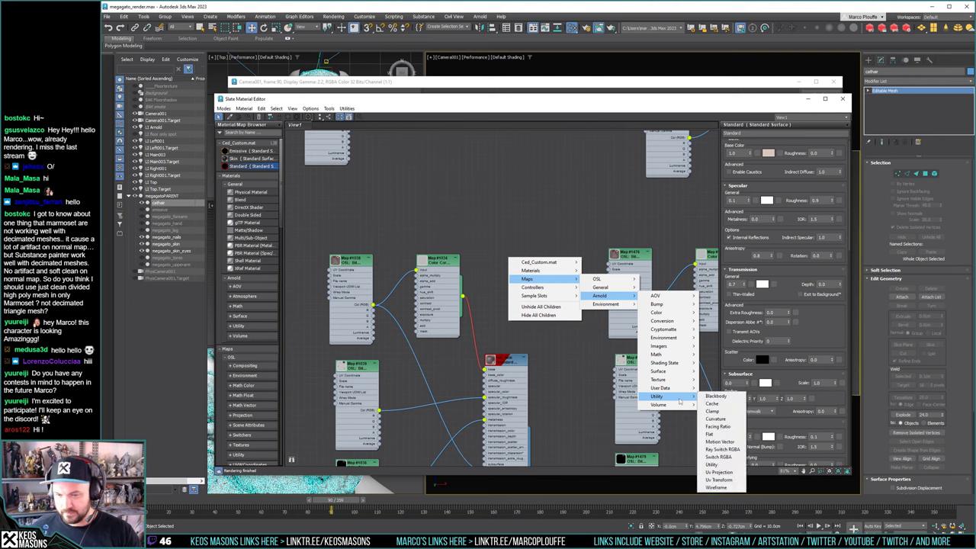
left_click(717, 426)
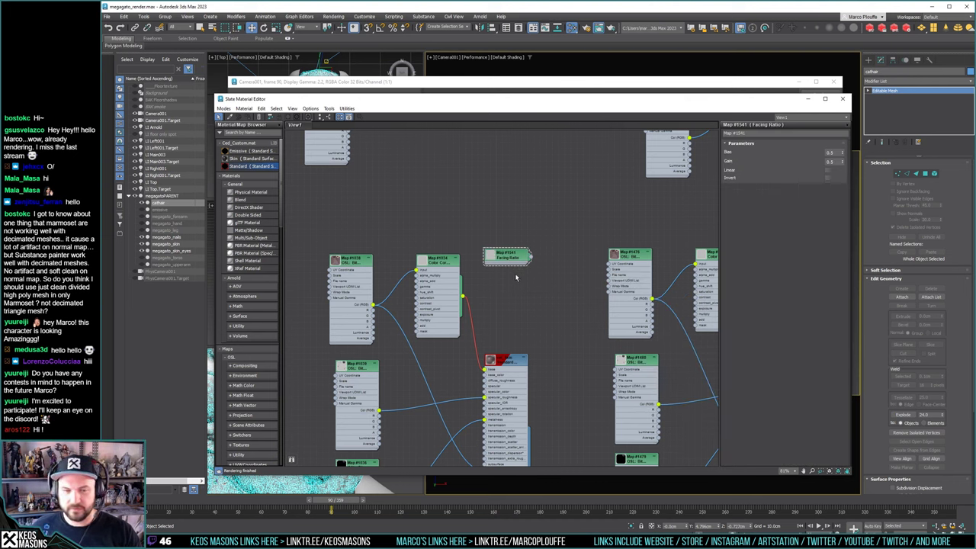
Hide the cat hair object in the scene and return to the material editor
left_click(535, 86)
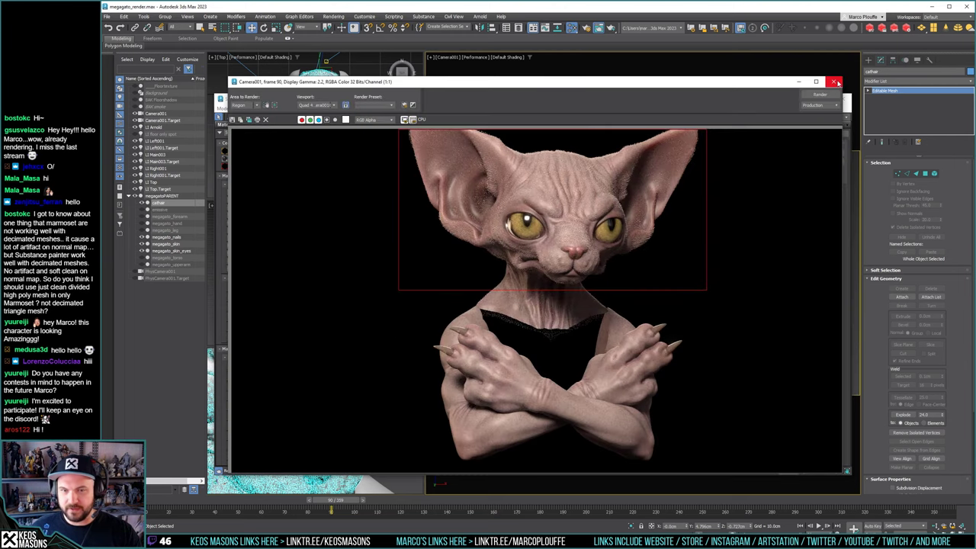
left_click(145, 205)
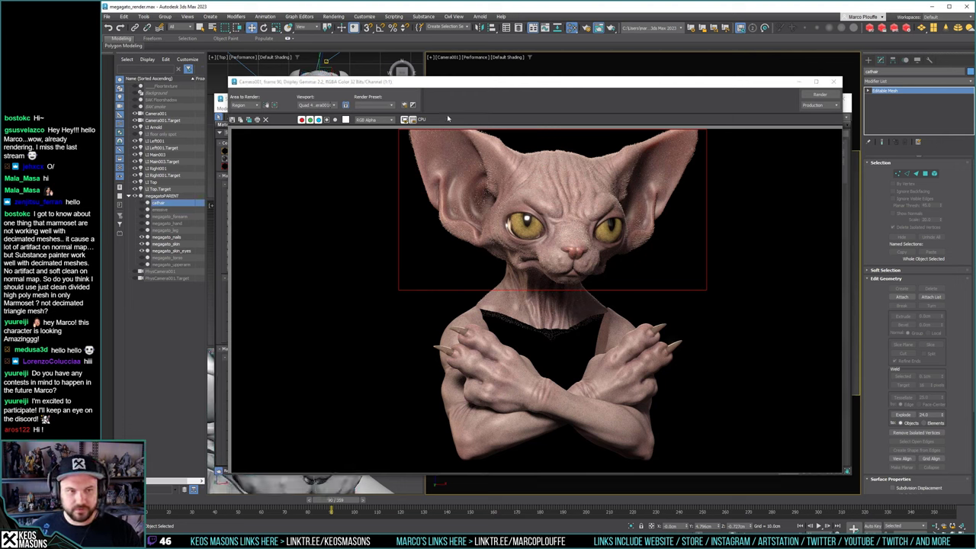
key("m")
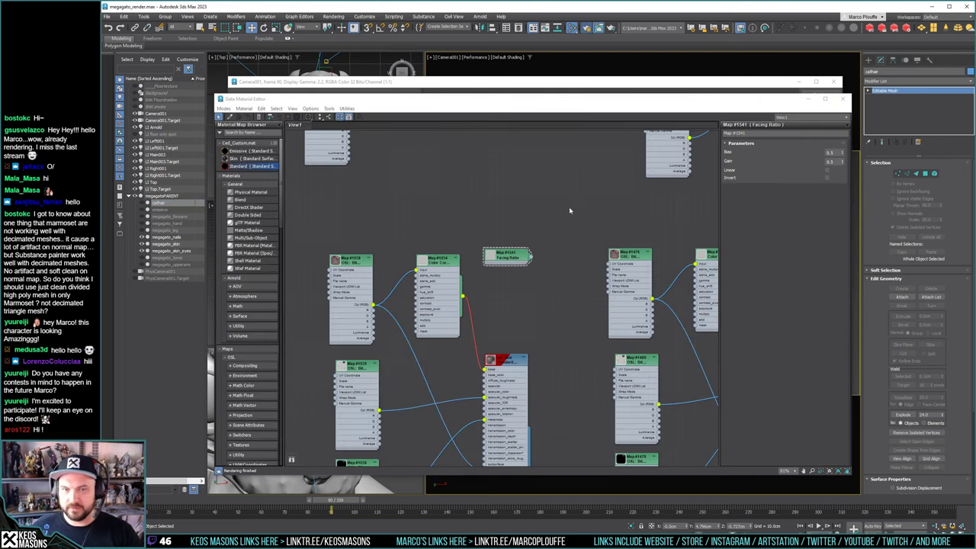
Set Arnold's Camera (AA) samples to 1 and render the region
key("F10")
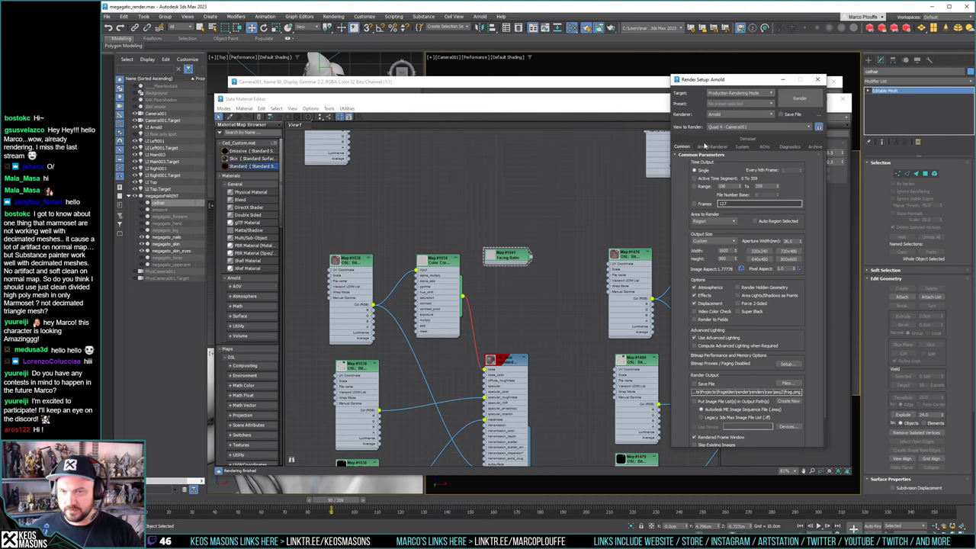
left_click(705, 146)
double_click(719, 250)
type("1")
key("Return")
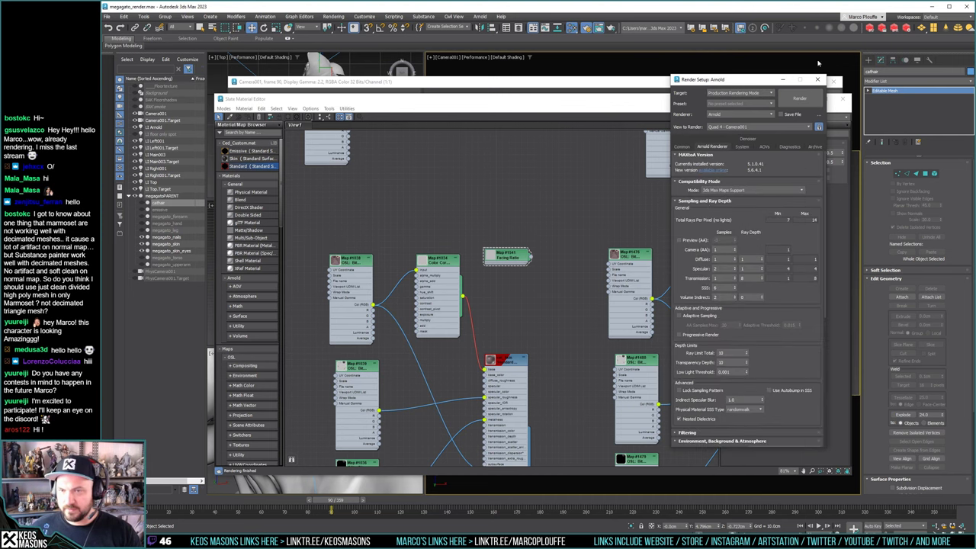
left_click(817, 79)
key("shift+q")
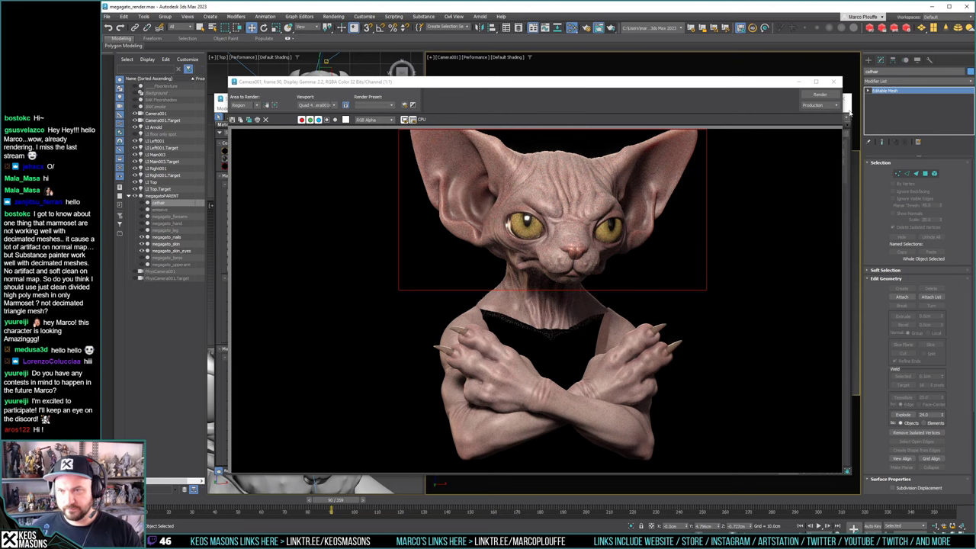
Reposition the Facing Ratio node in the open space above the cat_Skin material node
key("m")
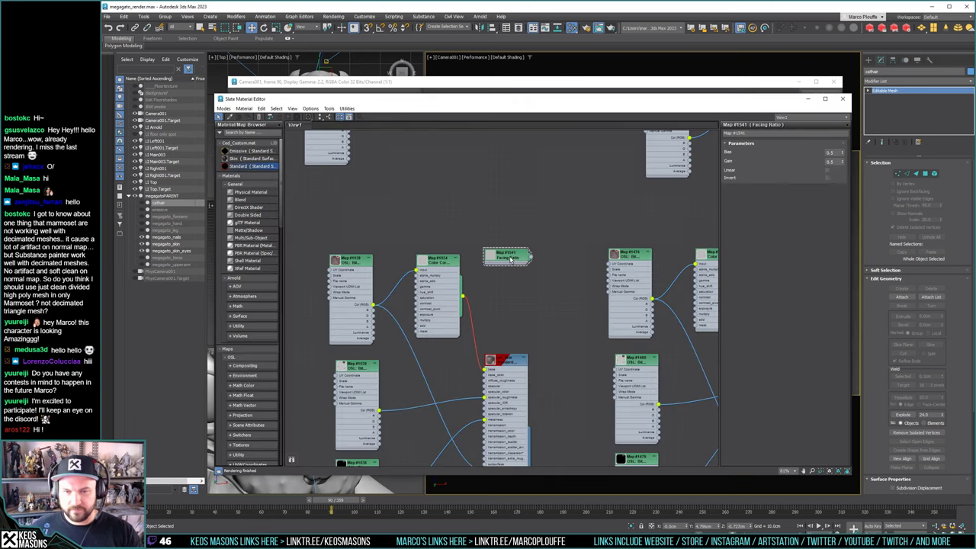
left_click_drag(510, 258, 535, 221)
middle_click_drag(575, 278, 572, 250)
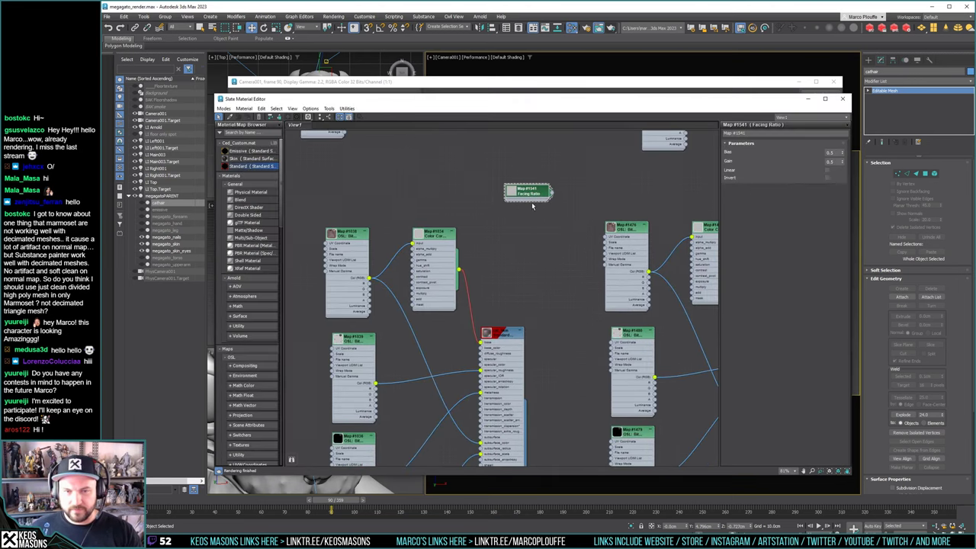
left_click_drag(532, 194, 527, 207)
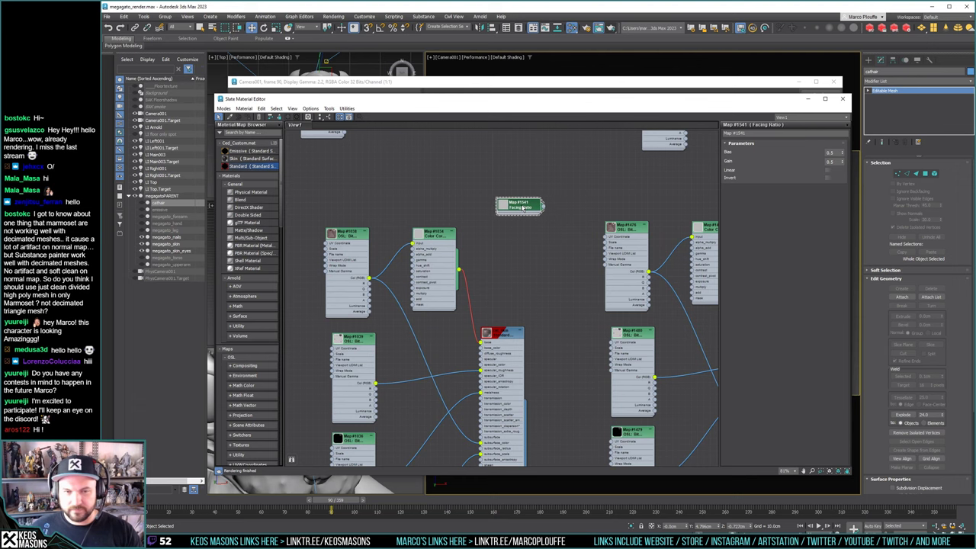
middle_click_drag(472, 260, 545, 223)
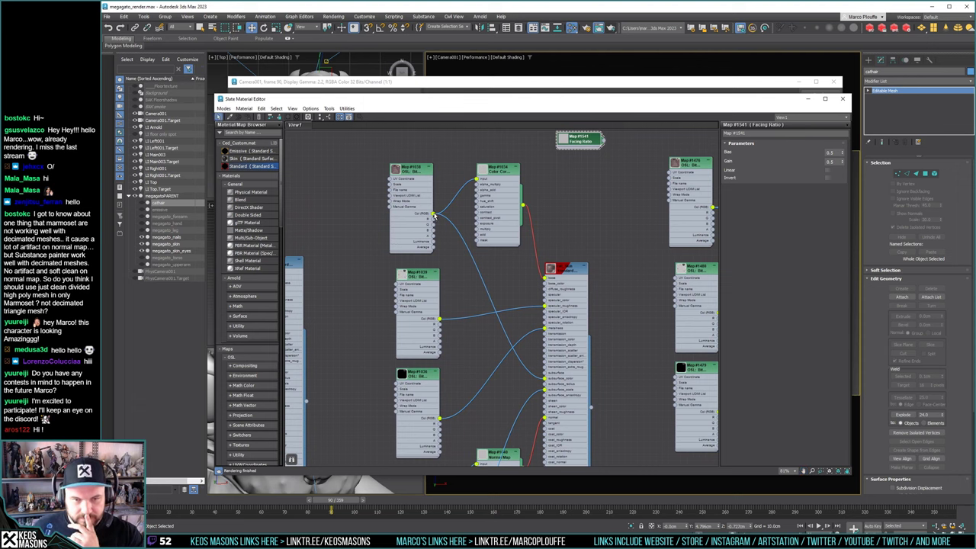
Rewire the skin base color bitmap from cat_Skin's subsurface color input to its base input and render the region
left_click_drag(547, 377, 505, 291)
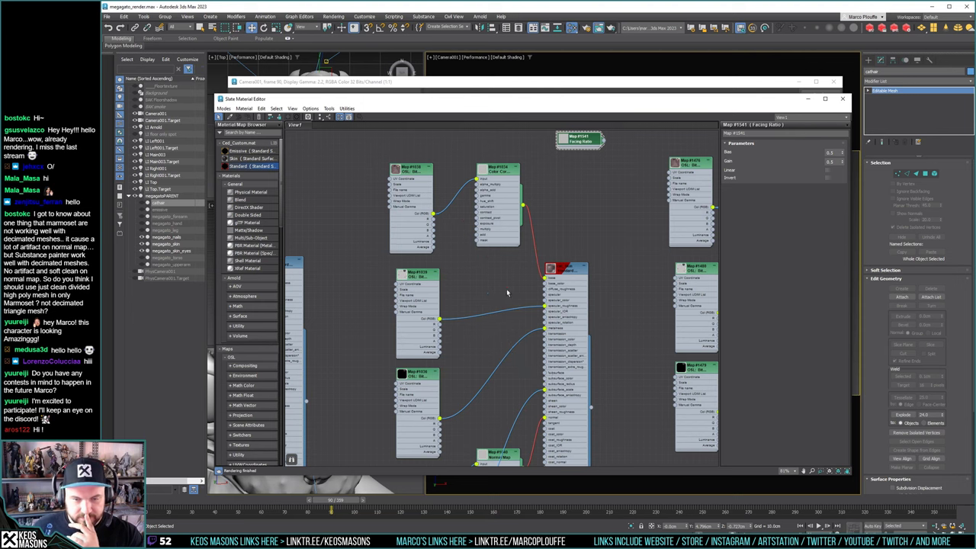
left_click_drag(434, 214, 546, 283)
double_click(562, 297)
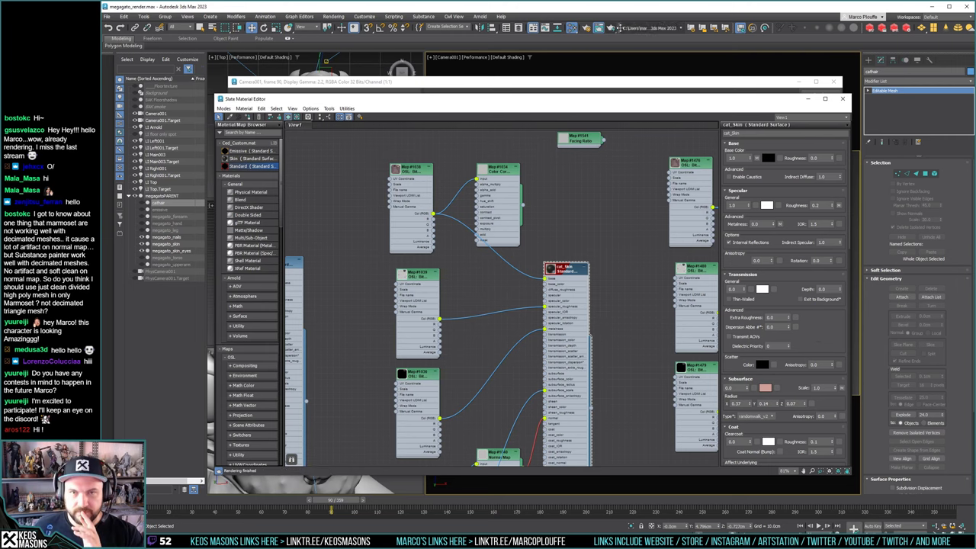
left_click(611, 28)
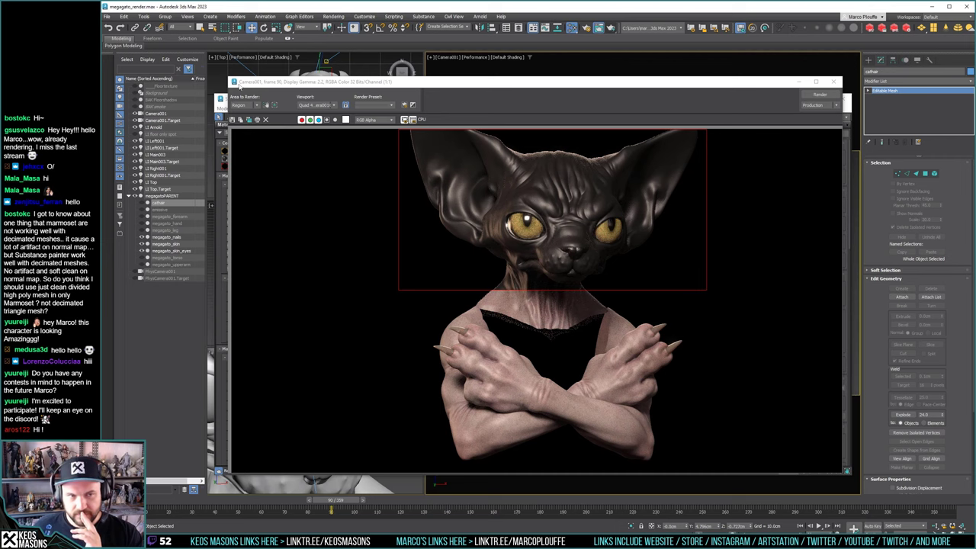
left_click(221, 100)
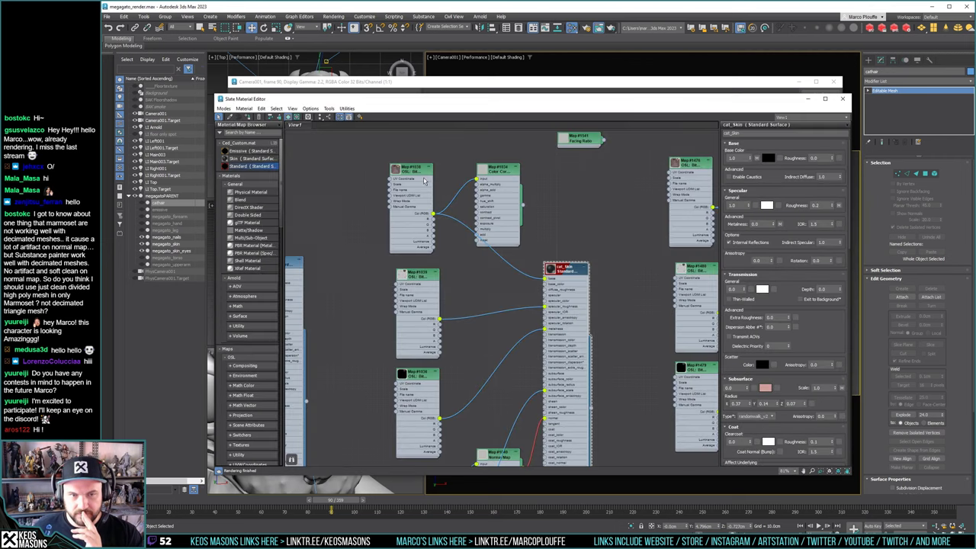
Move the skin bitmap's connection from cat_Skin's base input to base_color and render the region
double_click(426, 180)
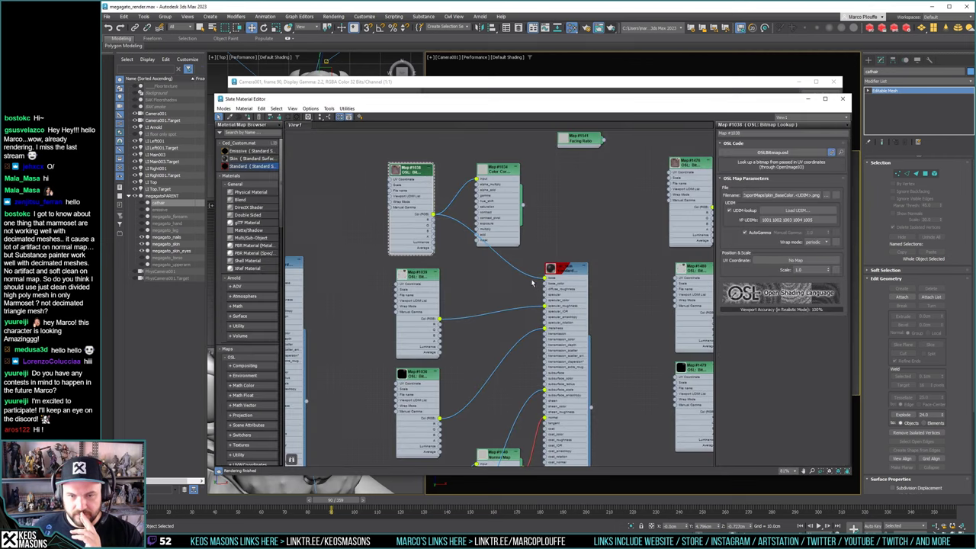
left_click_drag(544, 278, 544, 284)
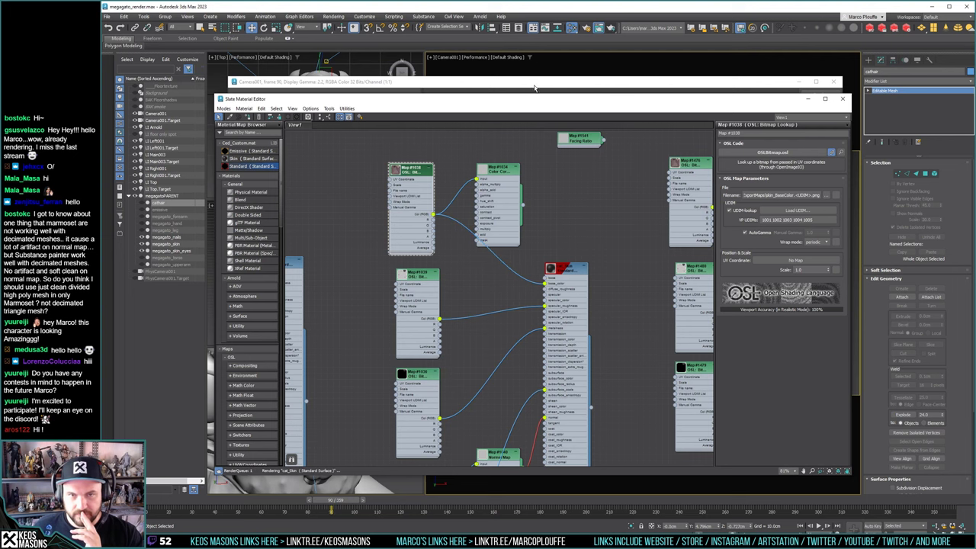
left_click(608, 30)
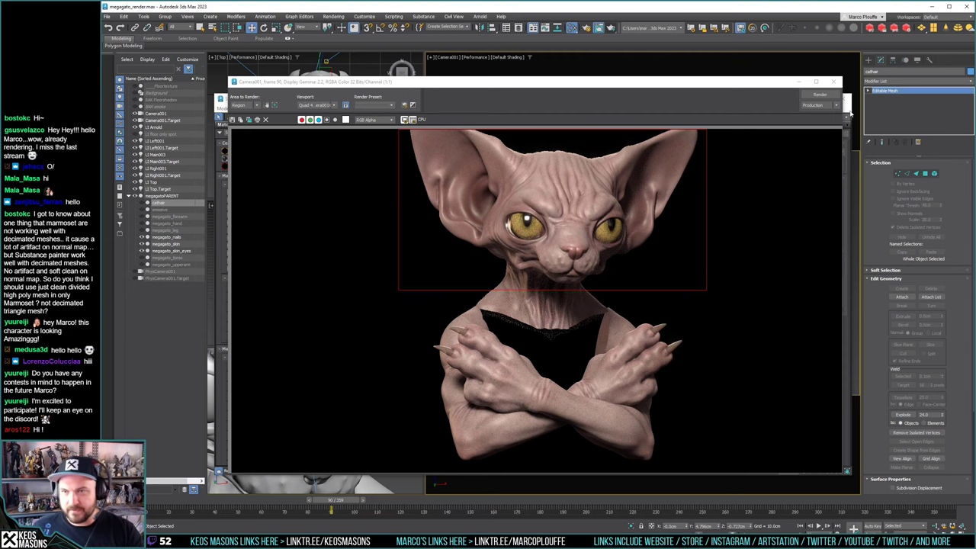
Place the Facing Ratio node above the skin bitmap, connect it to cat_Skin's base_color, and test it with a region render
key("m")
scroll(587, 209, "up", 3)
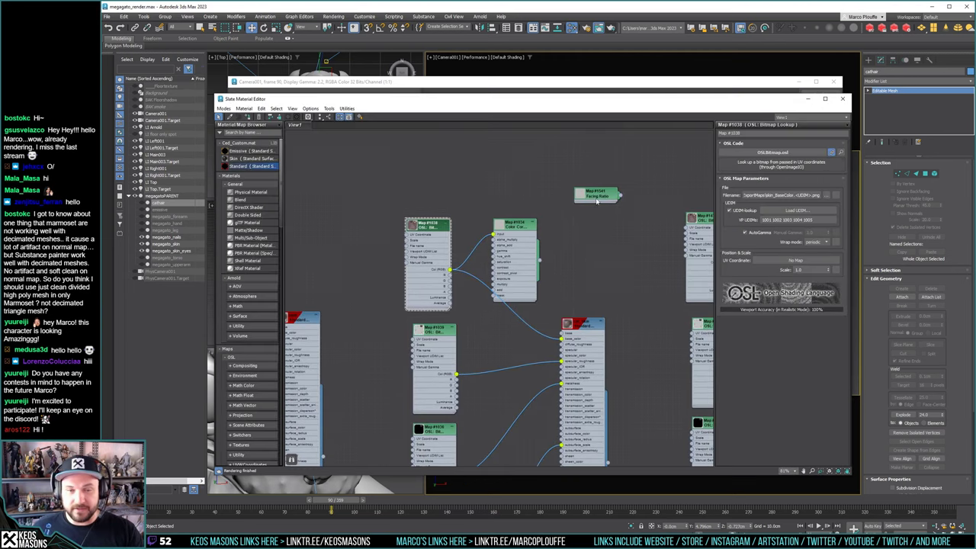
left_click_drag(596, 197, 561, 337)
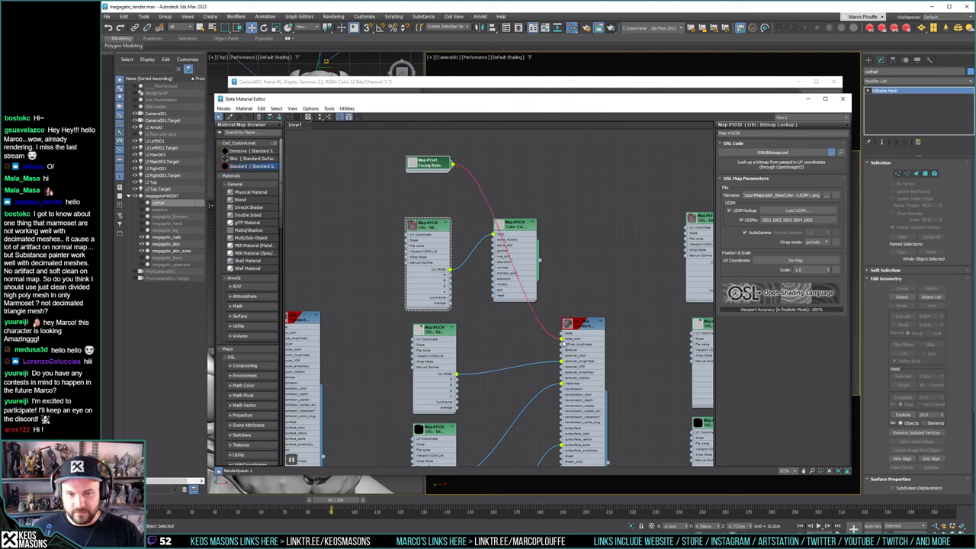
left_click(609, 28)
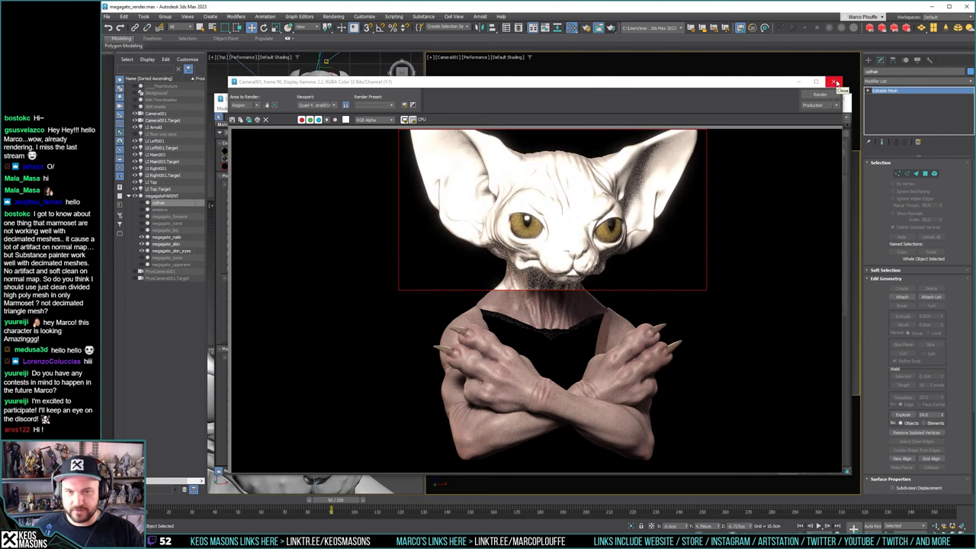
left_click(836, 83)
Set the Facing Ratio map's bias and gain both to 0.1 and render the region
double_click(435, 164)
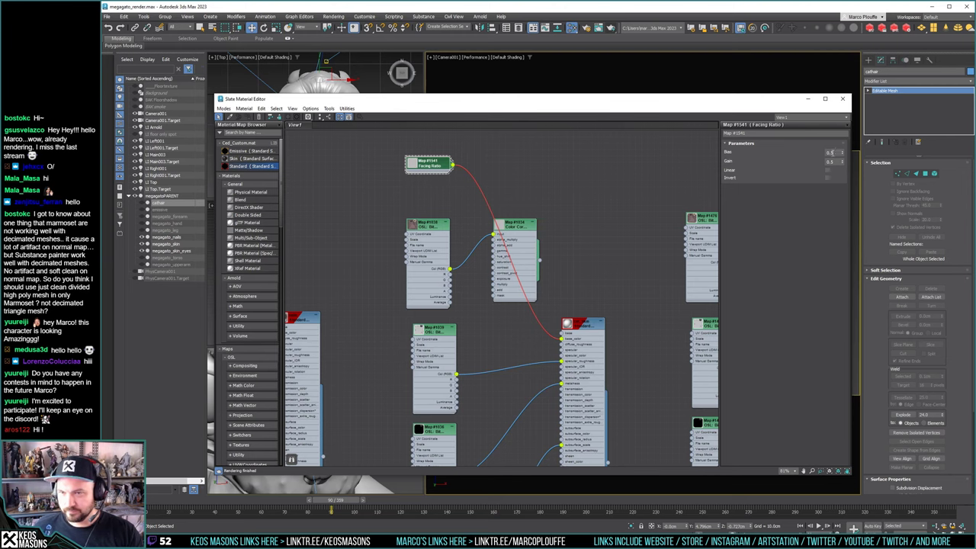
double_click(834, 152)
double_click(832, 161)
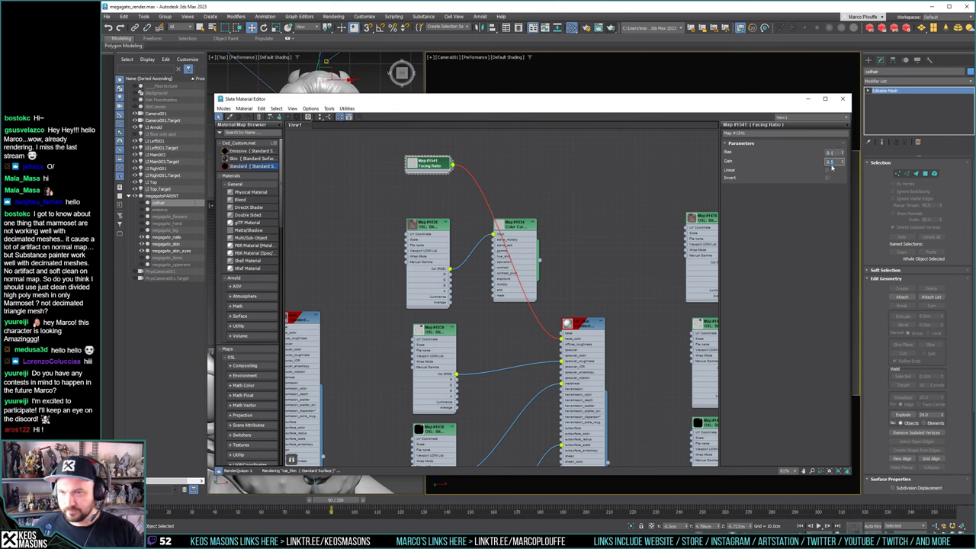
type("0.1")
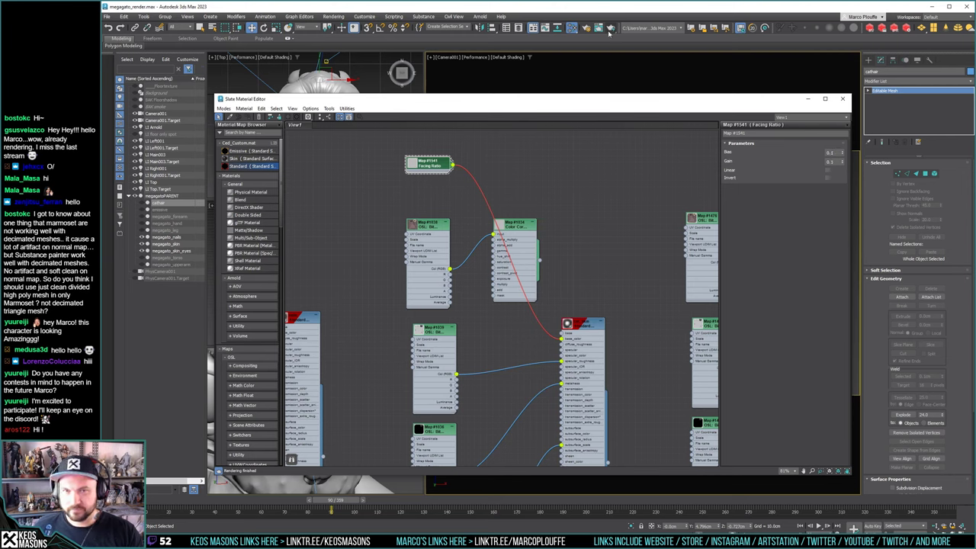
left_click(611, 28)
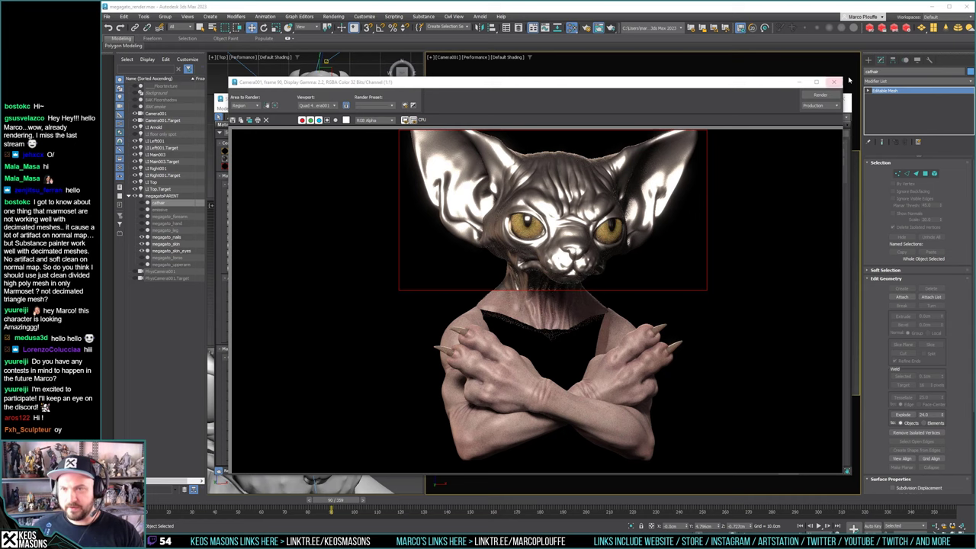
Shift the Facing Ratio node aside and insert an Arnold Ramp Rgb map between it and cat_Skin's base_color input
key("m")
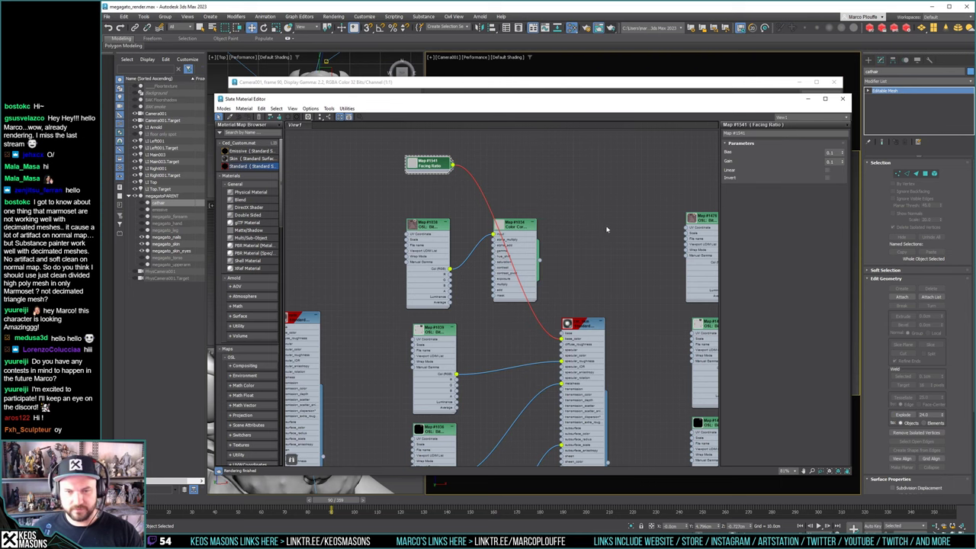
left_click_drag(436, 163, 376, 165)
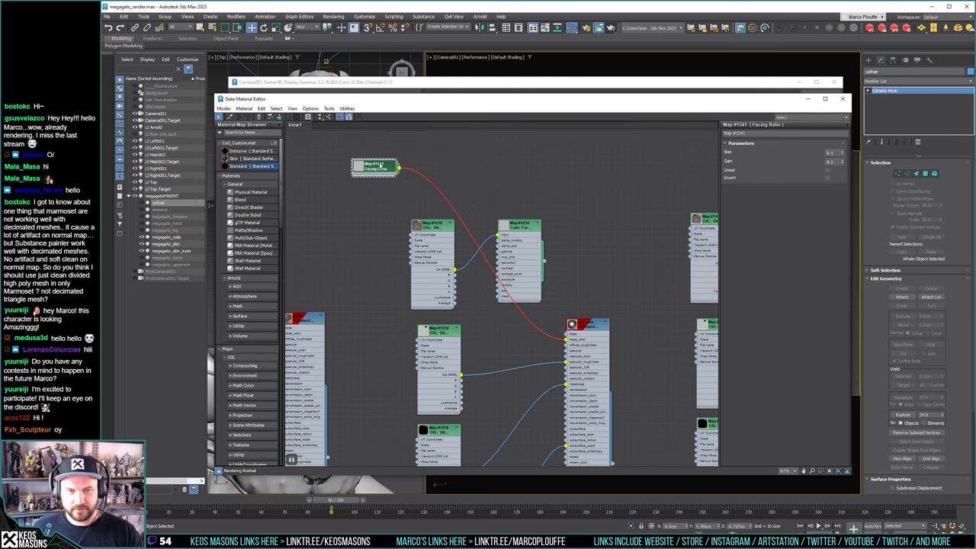
right_click(480, 160)
mouse_move(515, 181)
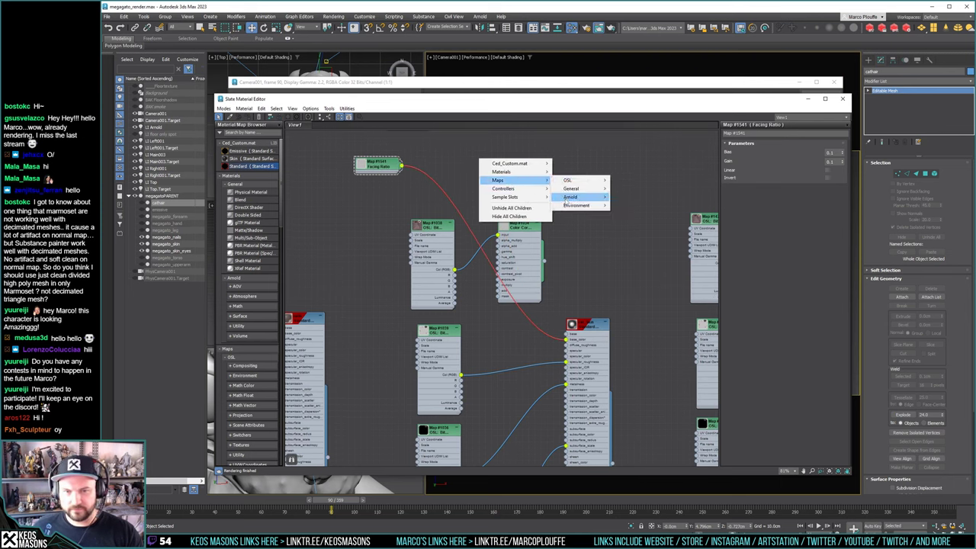
mouse_move(569, 198)
mouse_move(634, 306)
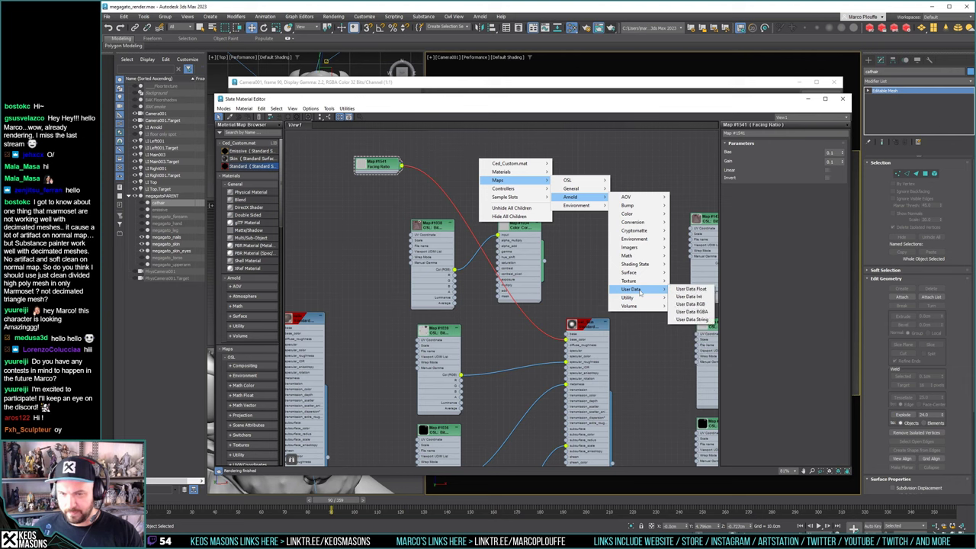
mouse_move(640, 274)
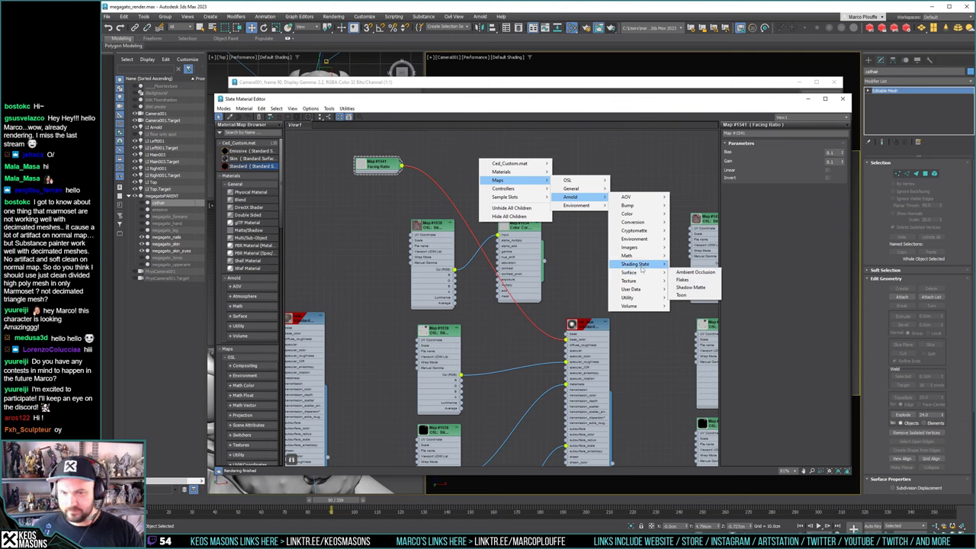
mouse_move(640, 257)
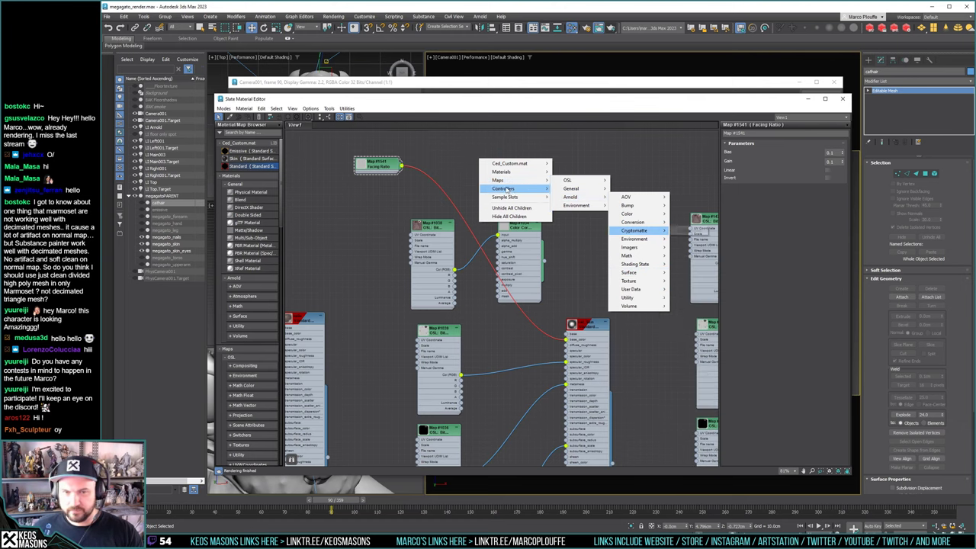
mouse_move(578, 181)
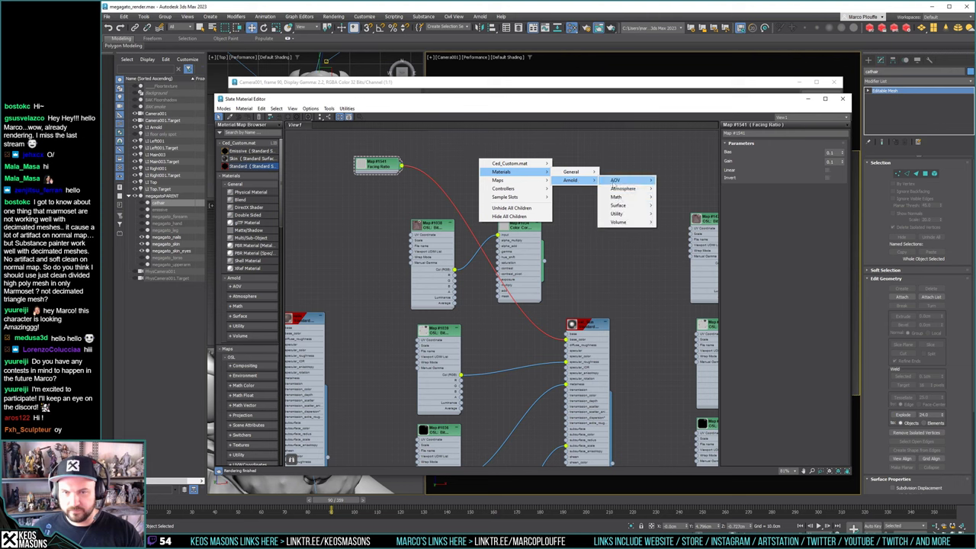
mouse_move(618, 225)
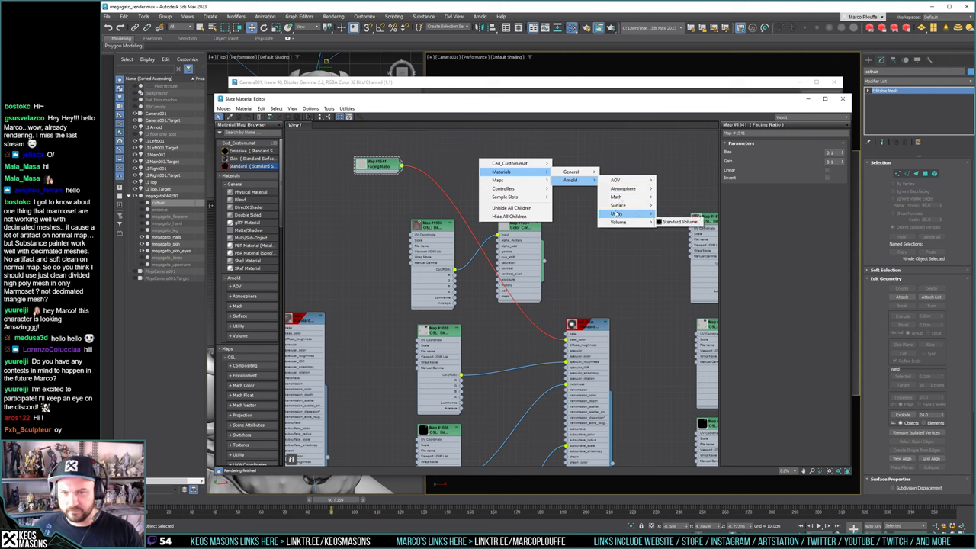
mouse_move(616, 207)
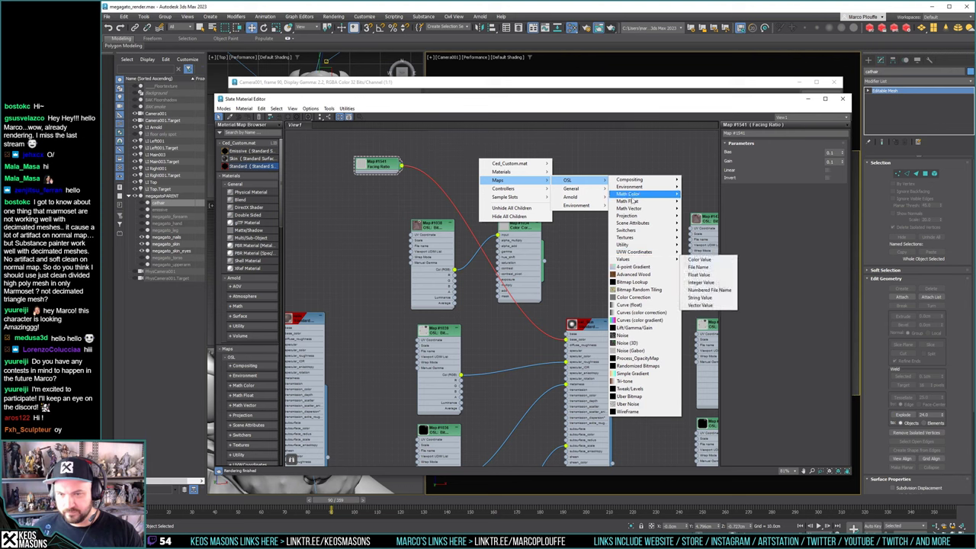
mouse_move(629, 180)
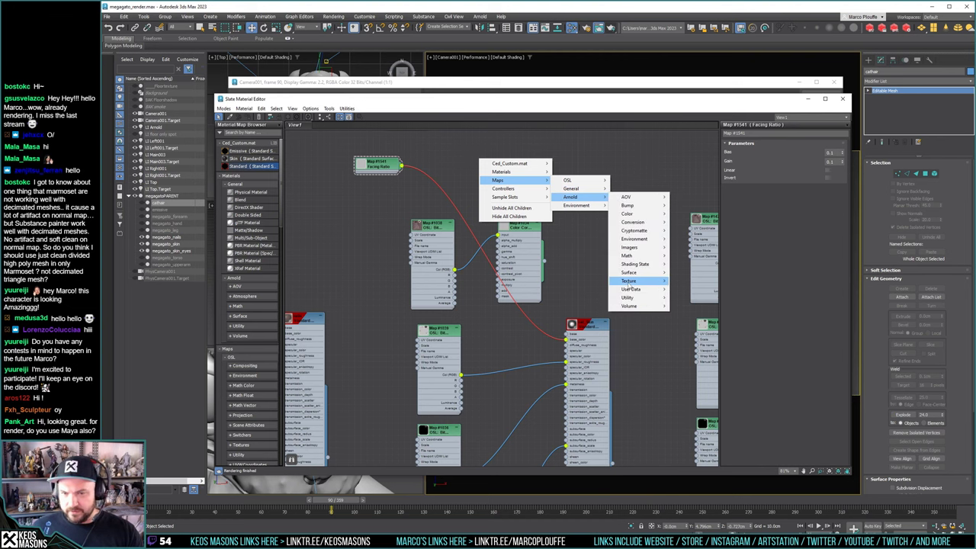
mouse_move(630, 275)
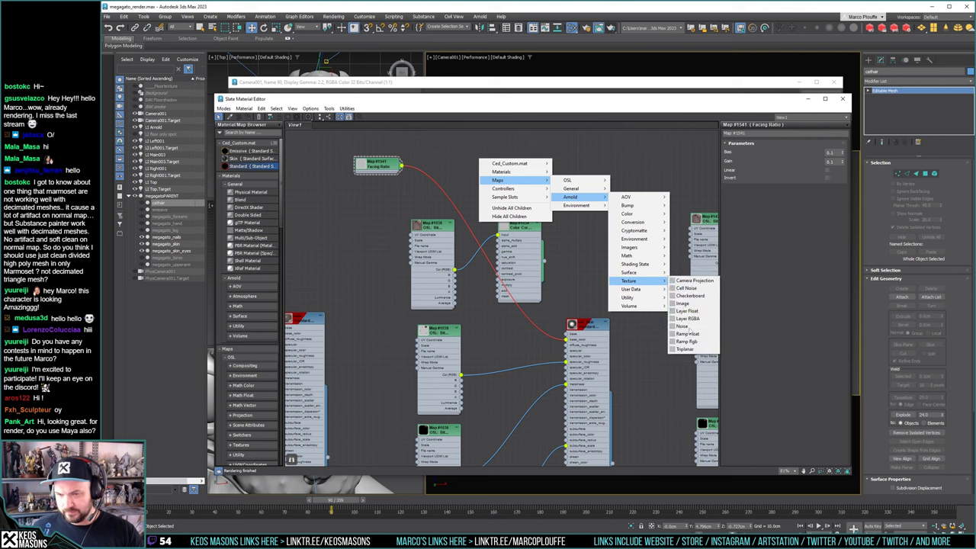
left_click(690, 342)
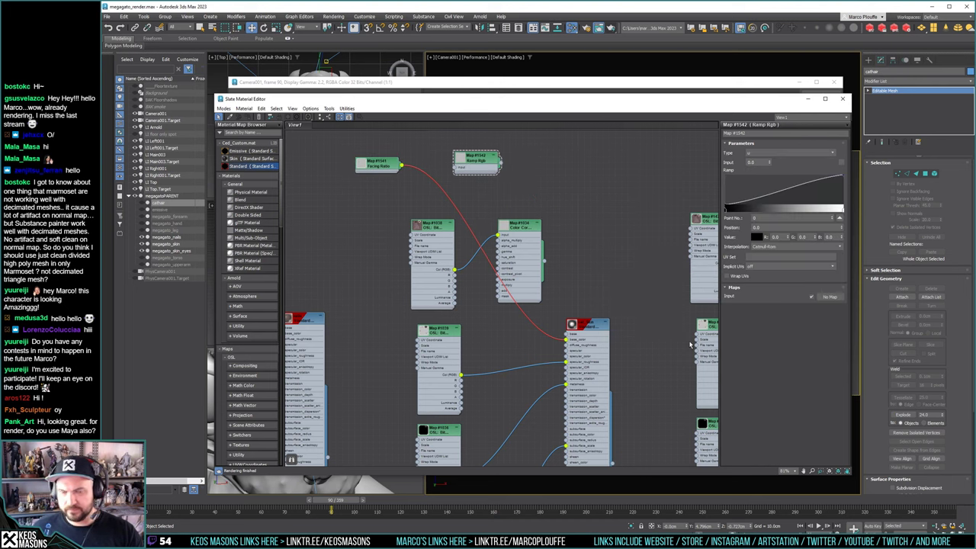
left_click_drag(401, 164, 502, 171)
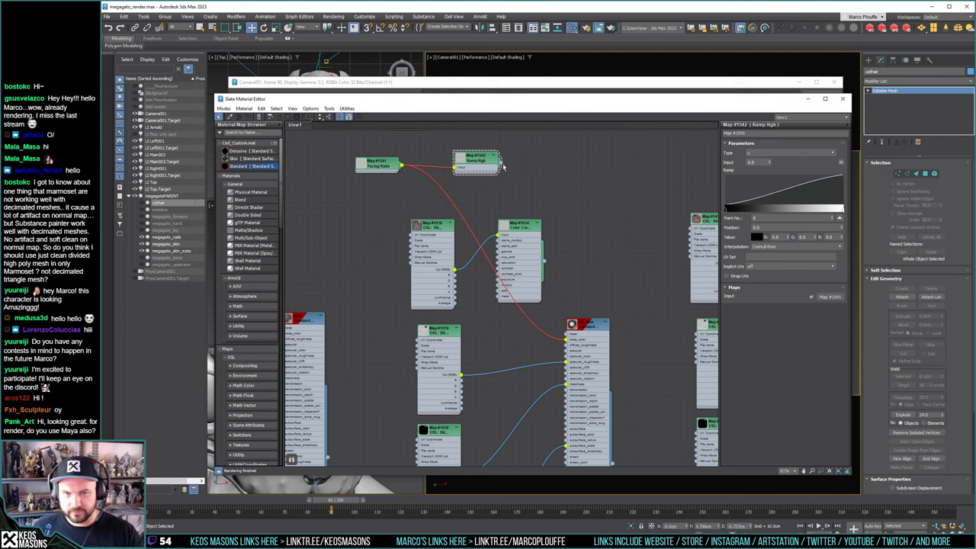
left_click_drag(502, 165, 569, 343)
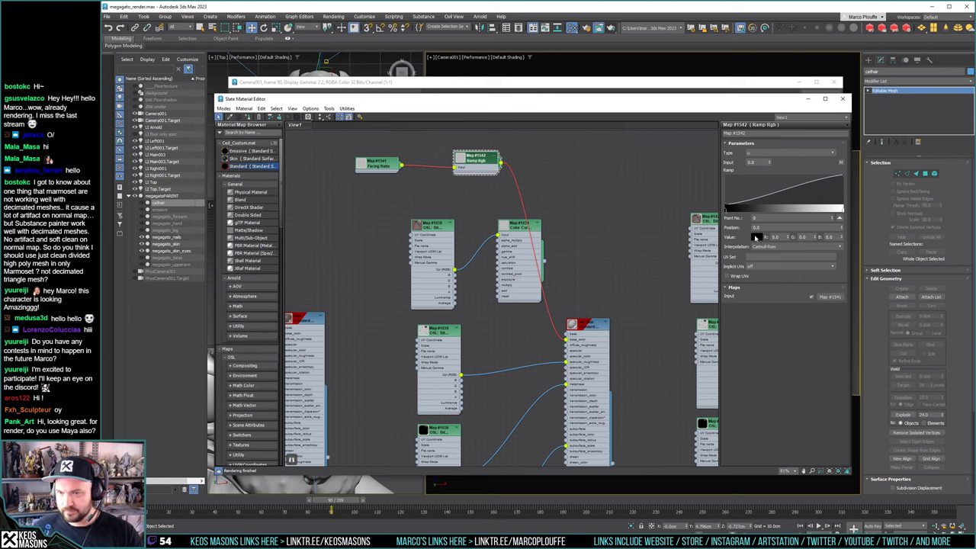
Color the Ramp Rgb map's first point pure red and its last point pure blue, and render the region
left_click(755, 237)
left_click(590, 157)
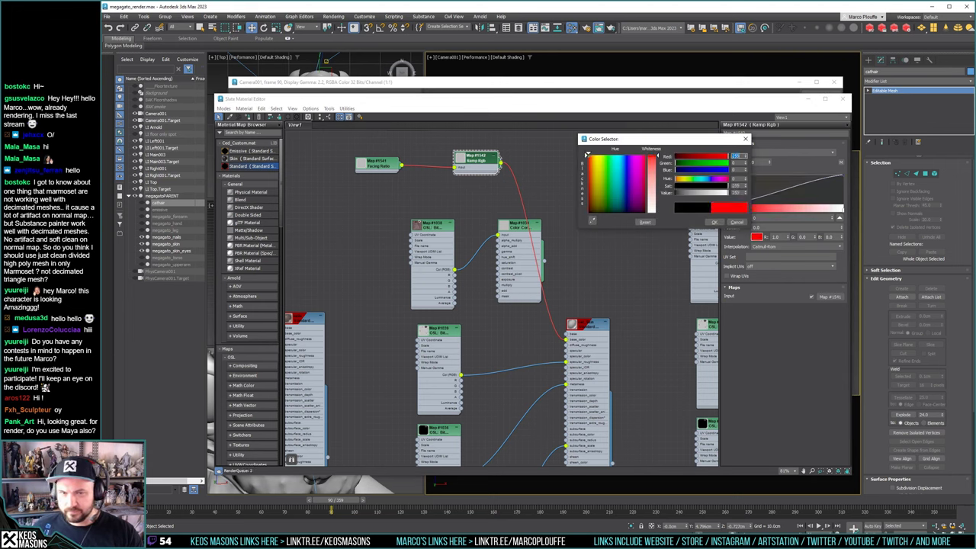
left_click(714, 222)
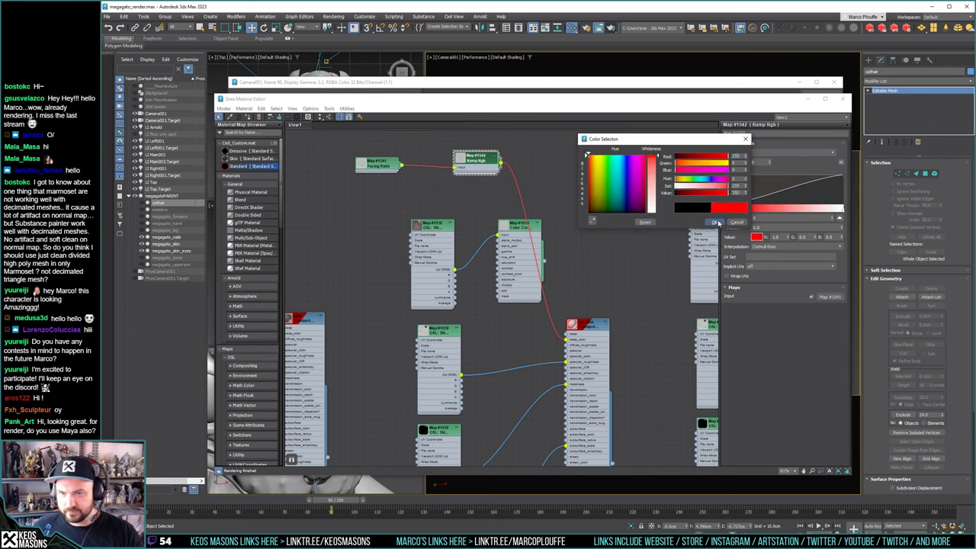
left_click(840, 217)
left_click(756, 237)
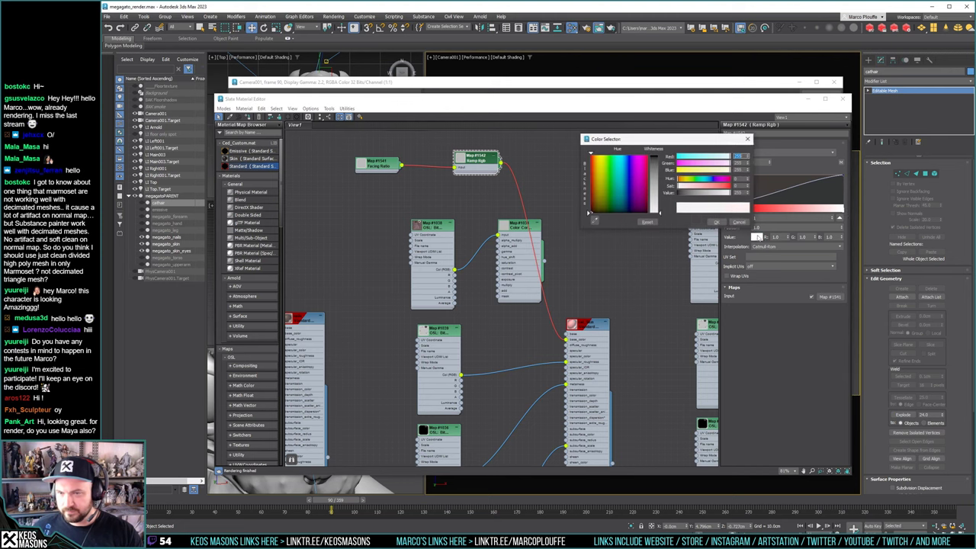
left_click(712, 179)
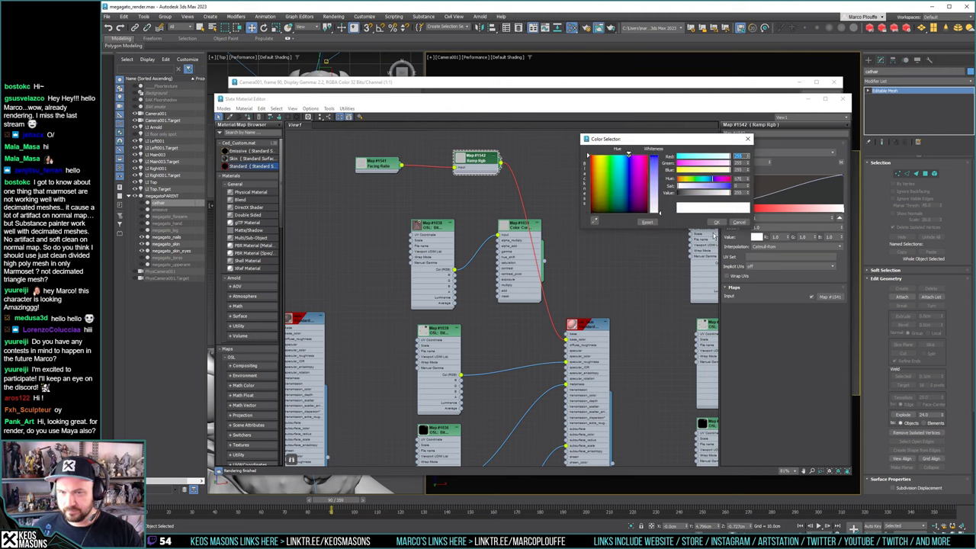
left_click_drag(654, 177, 655, 155)
left_click(716, 221)
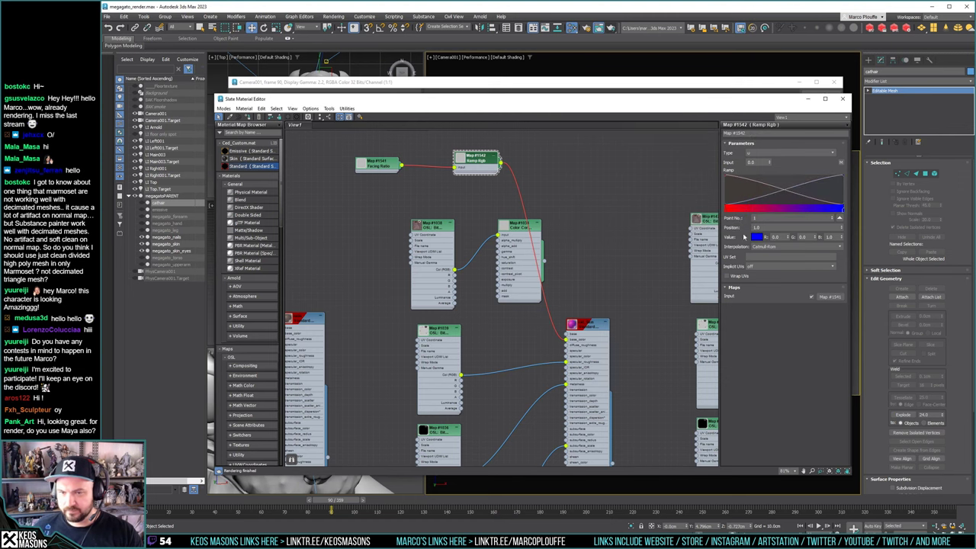
left_click(599, 28)
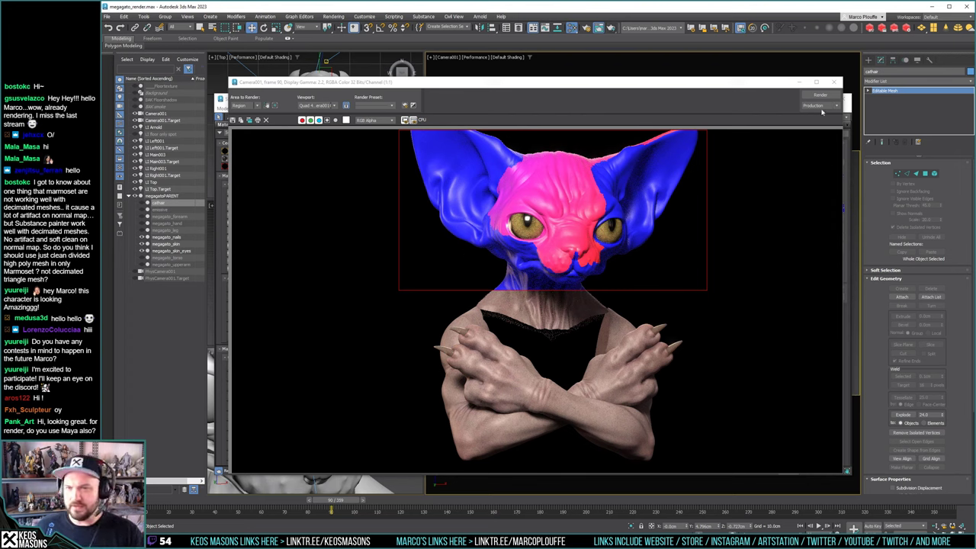
Return to the material graph and look over the Ramp Rgb map's type options
left_click(847, 110)
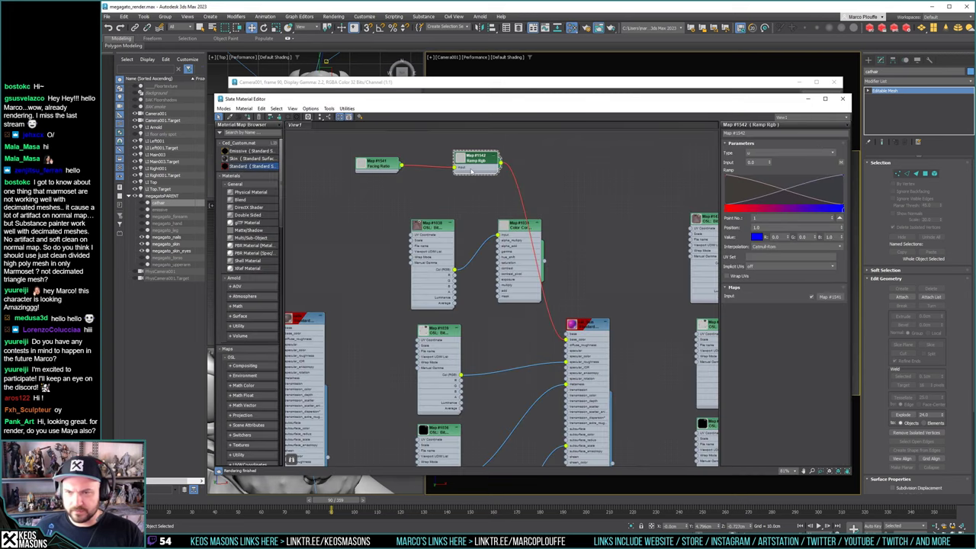
left_click(763, 153)
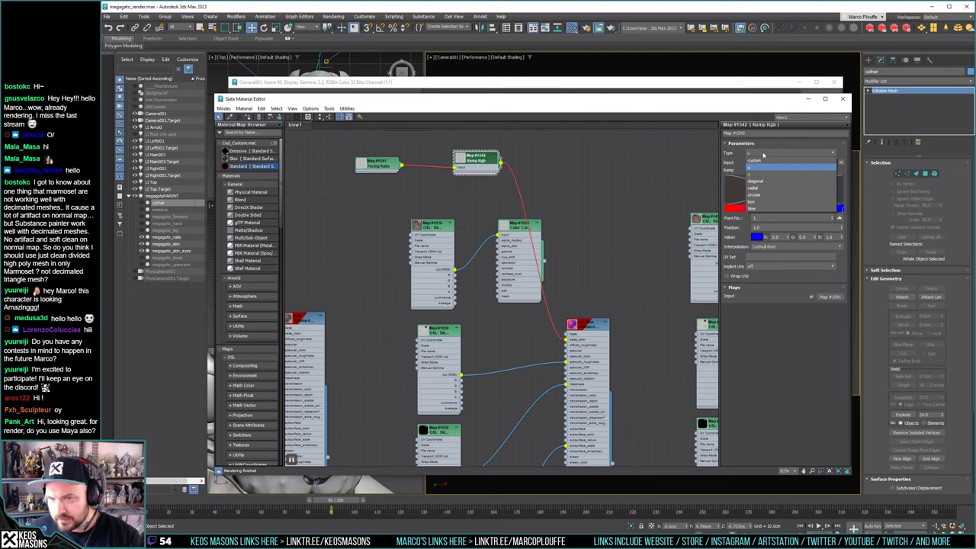
left_click(763, 154)
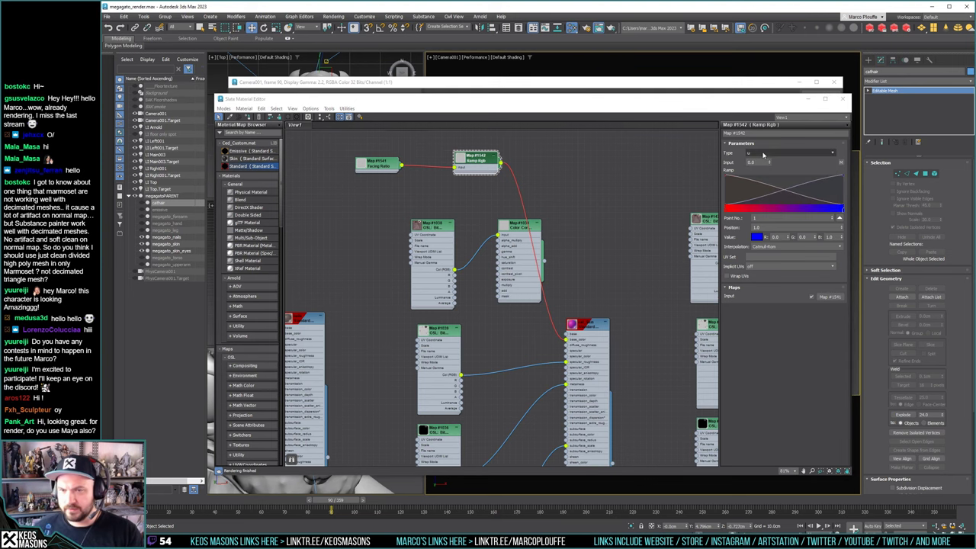
Set the Facing Ratio map's bias and gain both to 0.5 and render the region
left_click(376, 167)
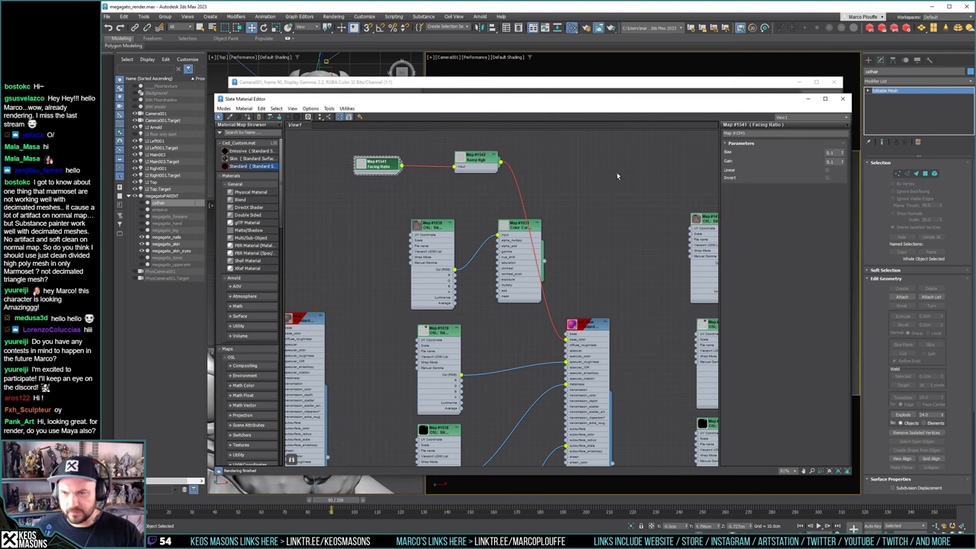
double_click(830, 153)
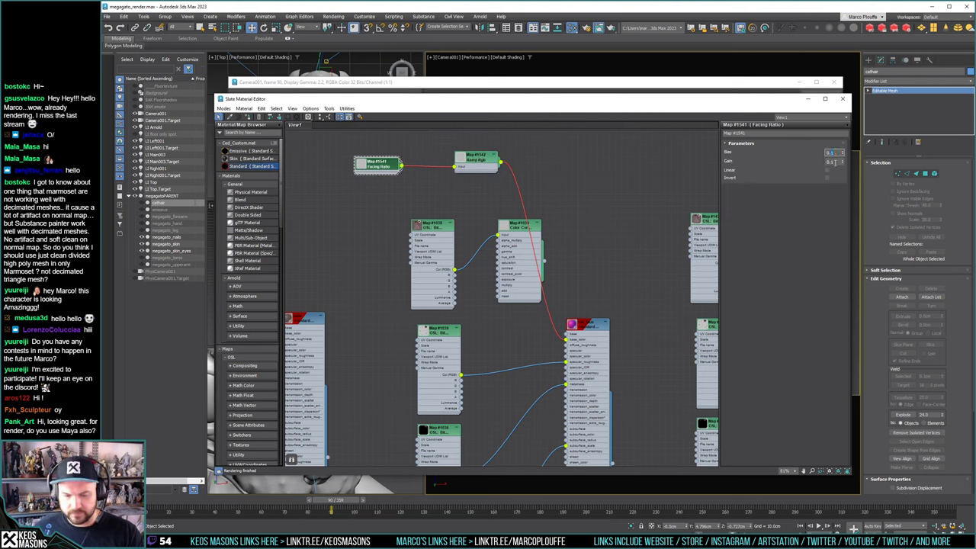
left_click(835, 163)
left_click_drag(838, 190, 838, 161)
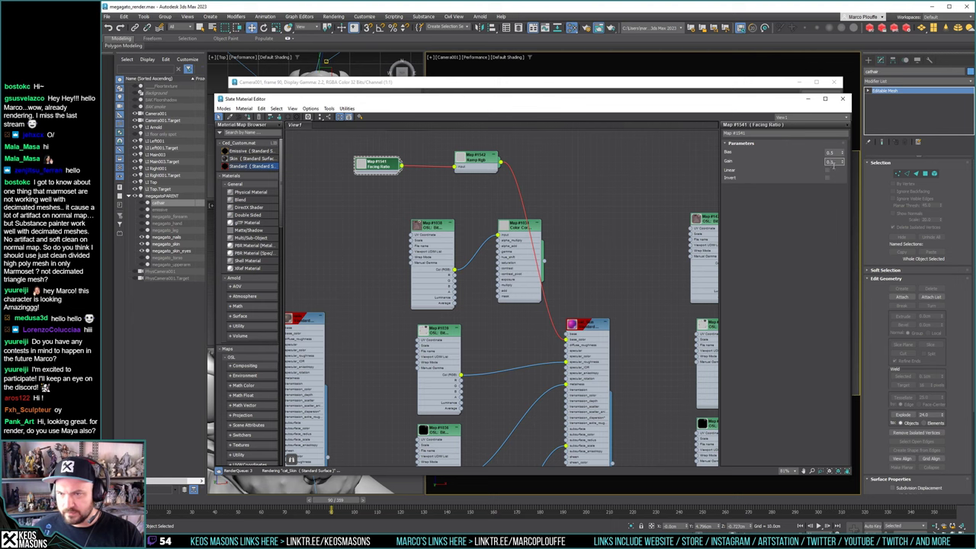
left_click(610, 31)
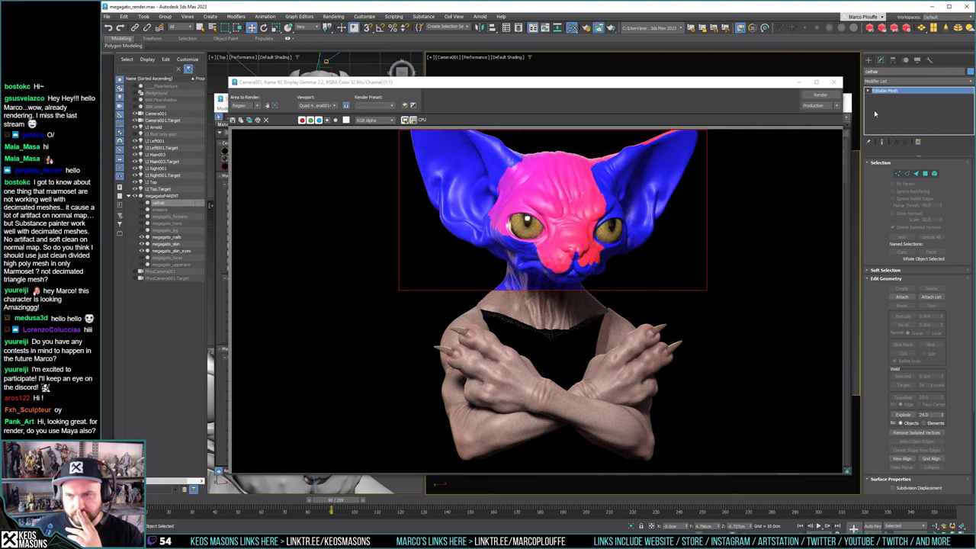
Try the Facing Ratio map's Linear option with a region render and switch the option back off
left_click(850, 113)
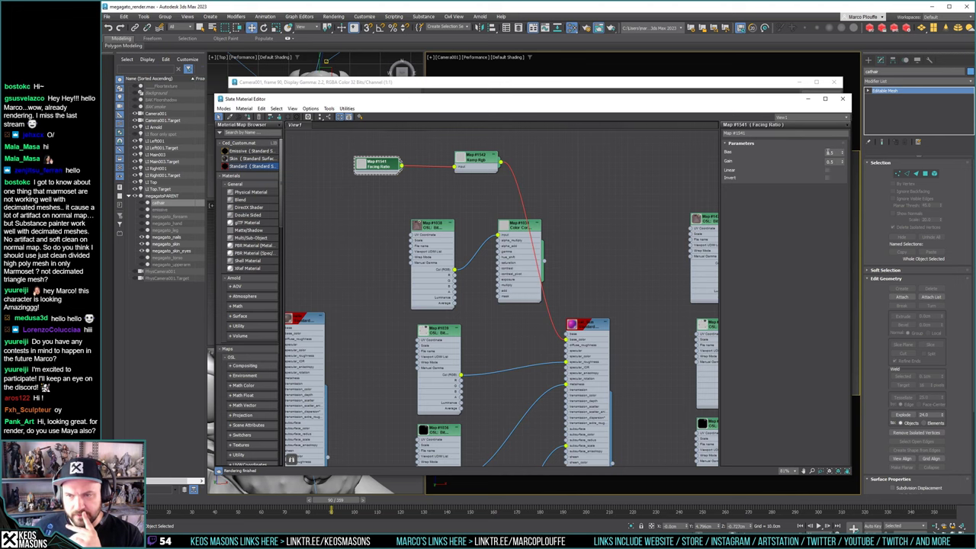
left_click(827, 170)
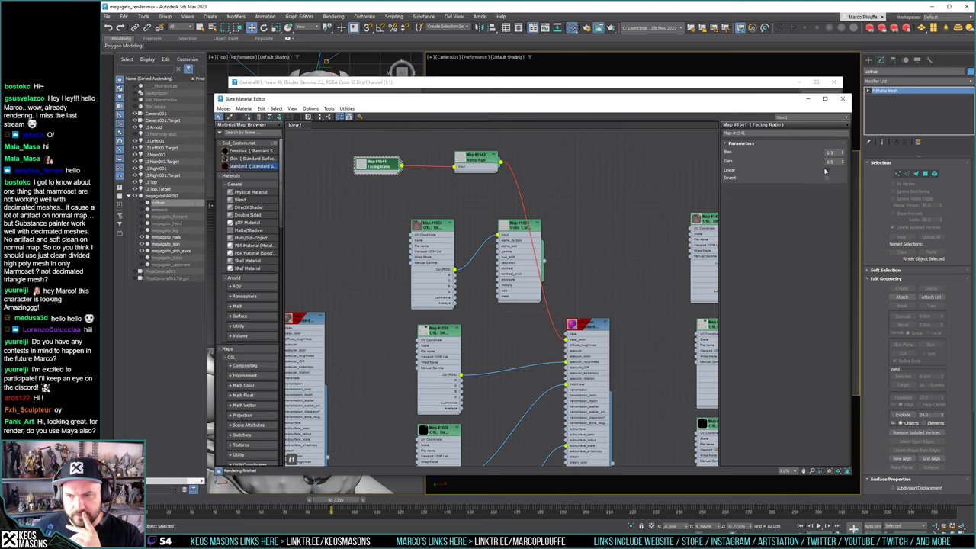
left_click(613, 28)
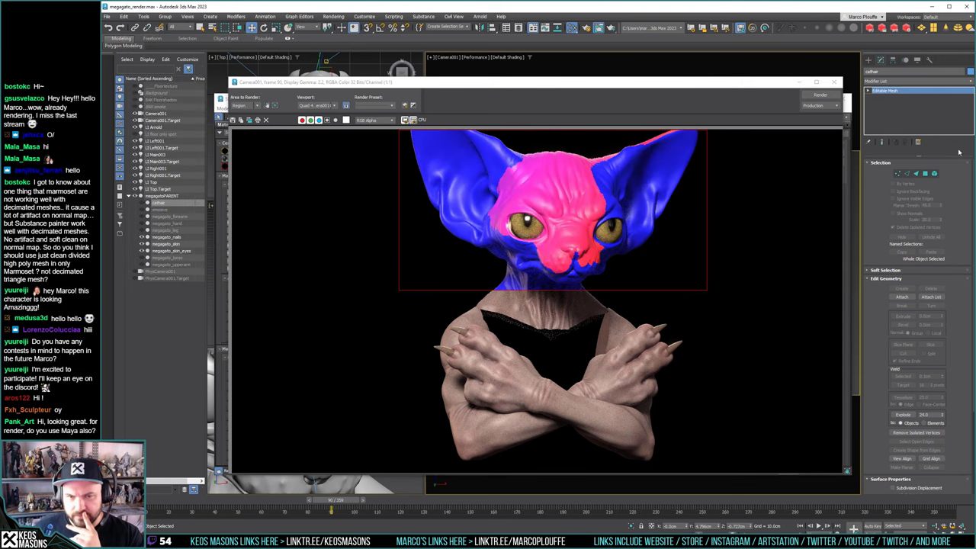
key("m")
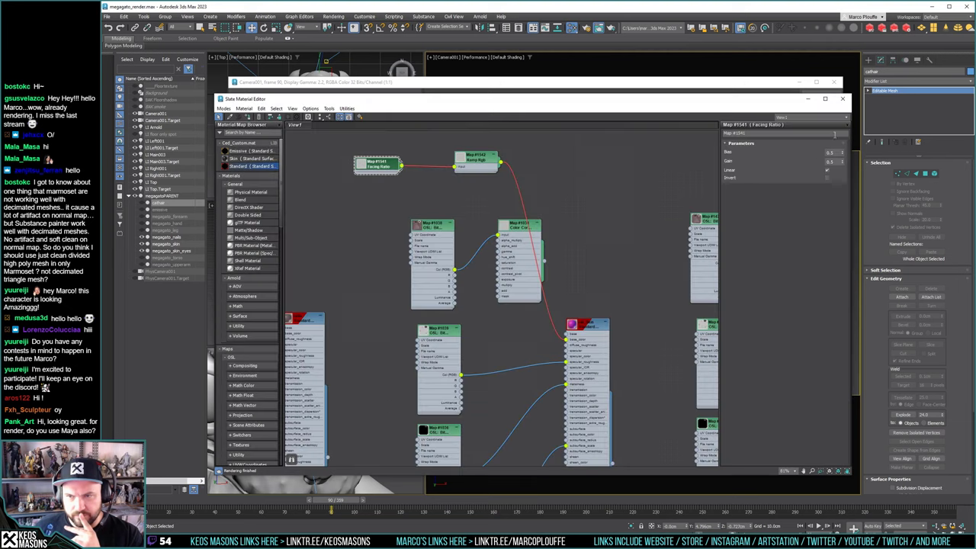
left_click(630, 82)
left_click(848, 112)
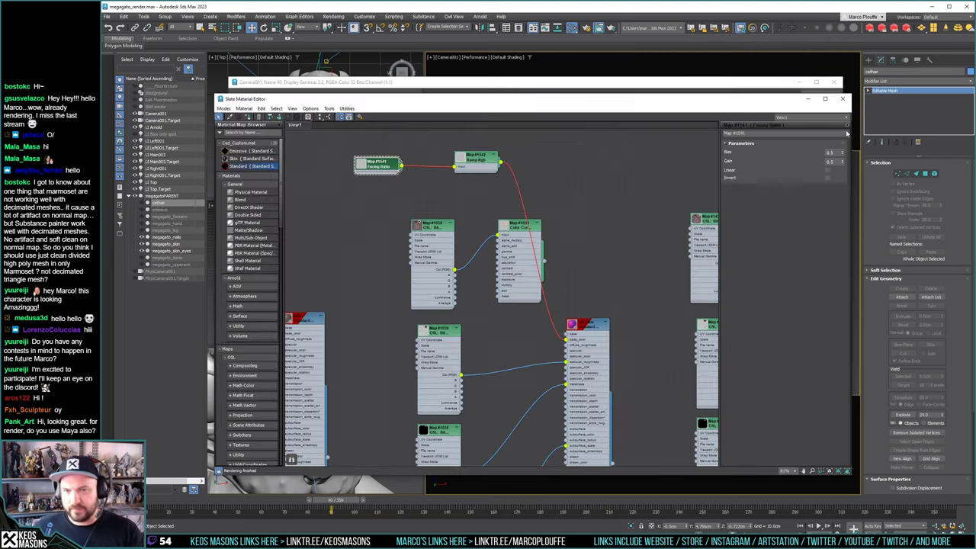
Set the Ramp Rgb map's input value to 1.0 and render the region
double_click(478, 158)
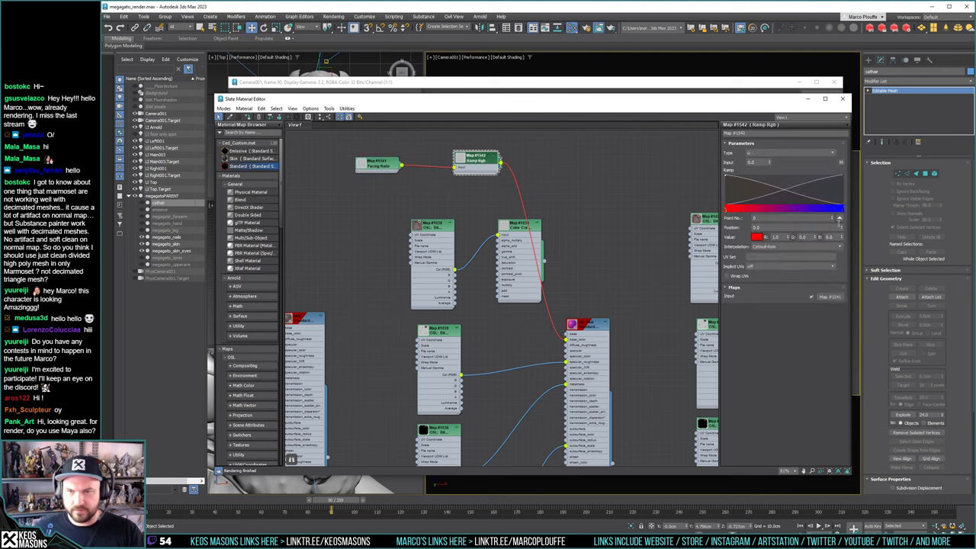
double_click(757, 161)
type("1")
key("Return")
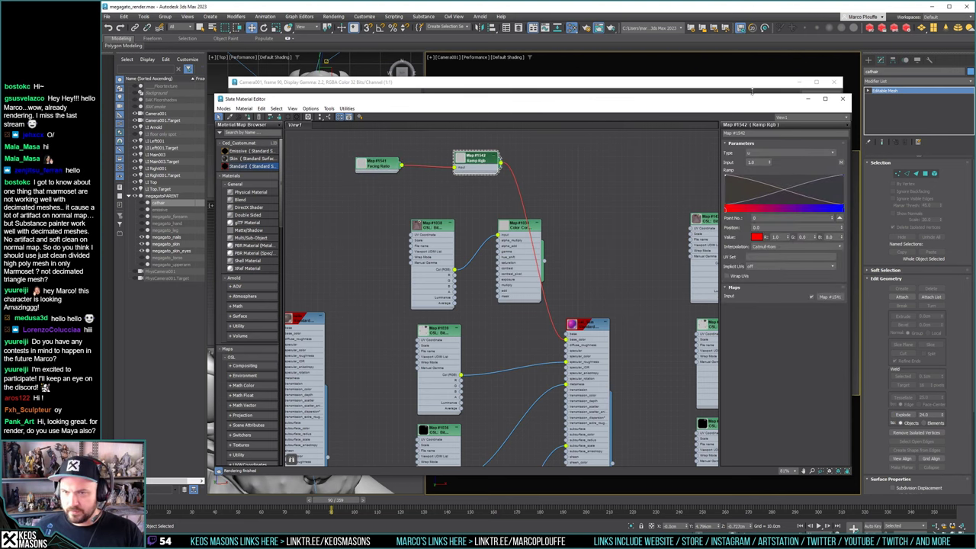
left_click(606, 31)
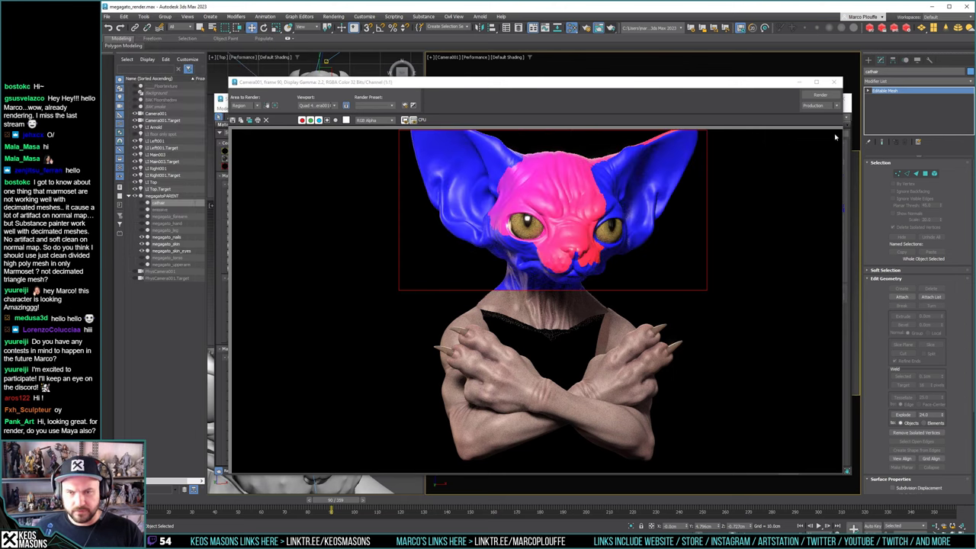
Return to the material graph and set the Ramp Rgb map's input value to 0.0
left_click(845, 114)
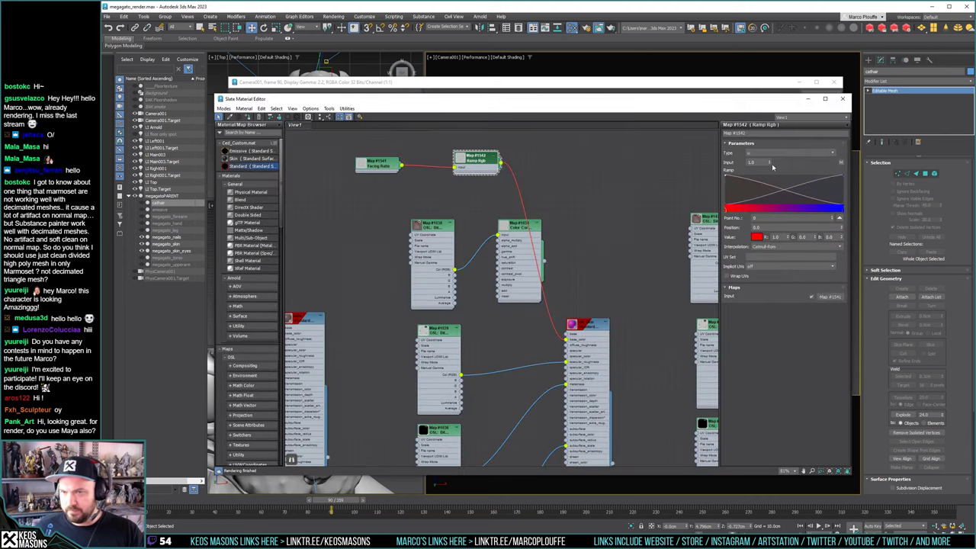
left_click_drag(766, 160, 735, 160)
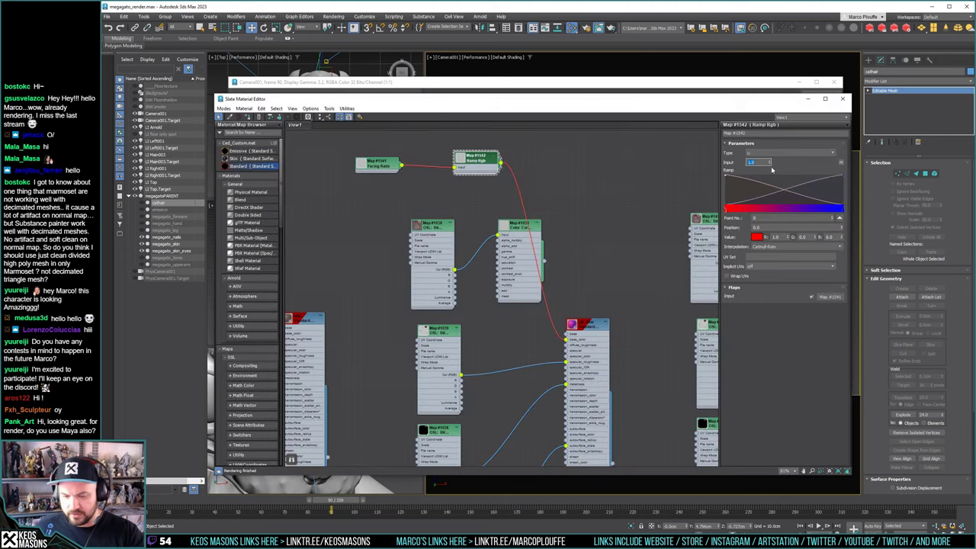
key("Return")
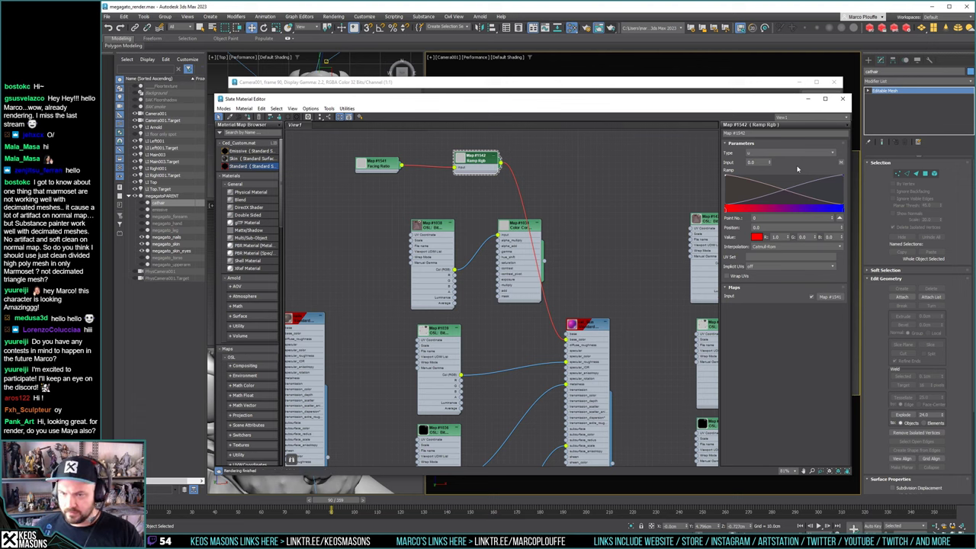
Try the Ramp Rgb map's Implicit UVs set to on with a region render and set the option back to off
left_click(769, 267)
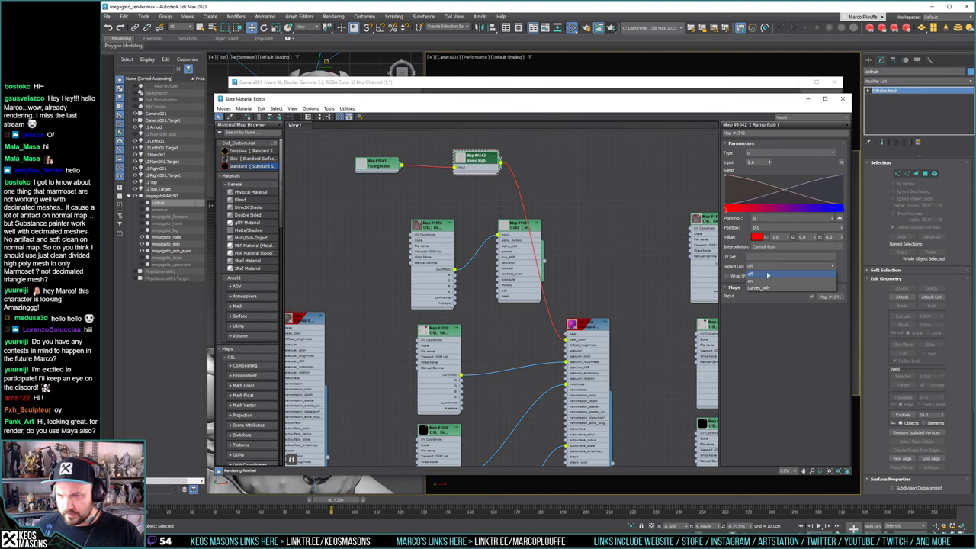
left_click(766, 280)
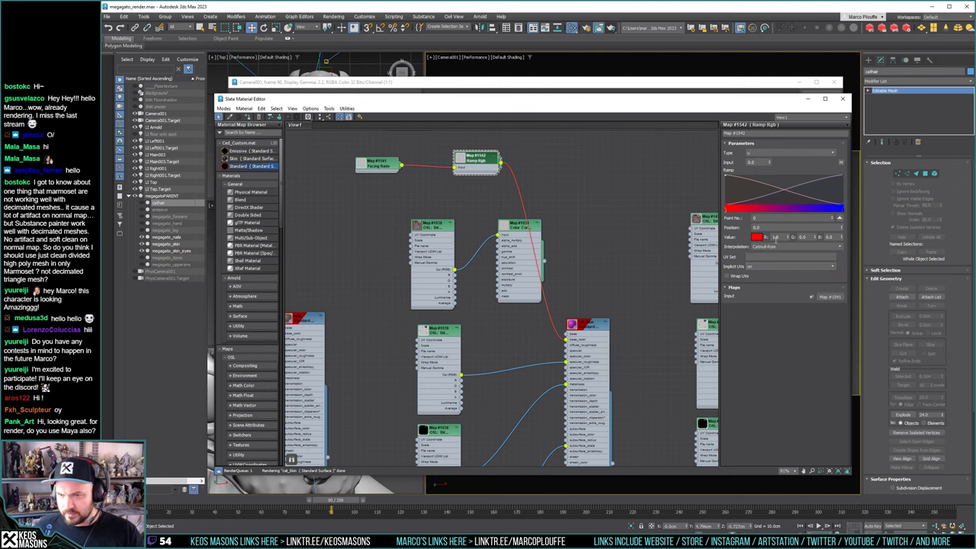
left_click(600, 29)
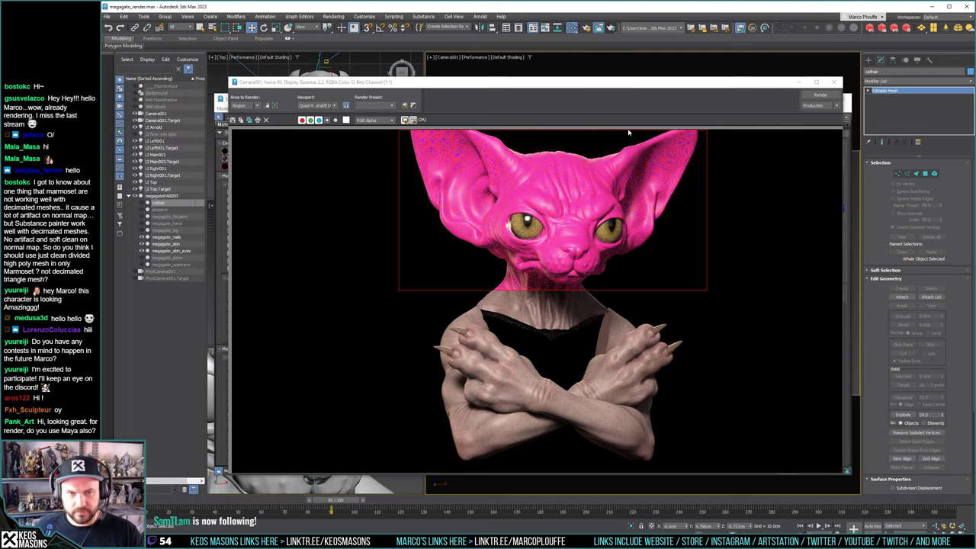
left_click(850, 112)
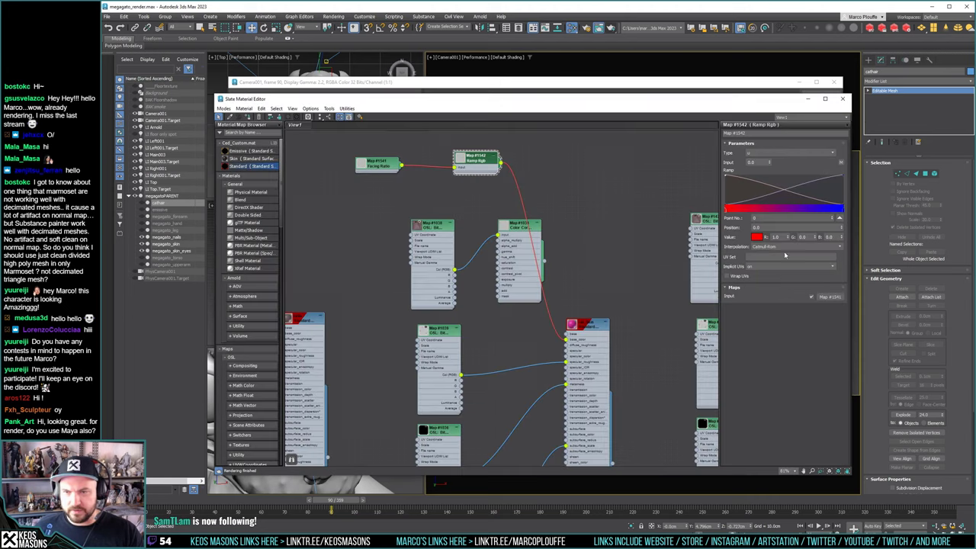
left_click(759, 267)
left_click(759, 274)
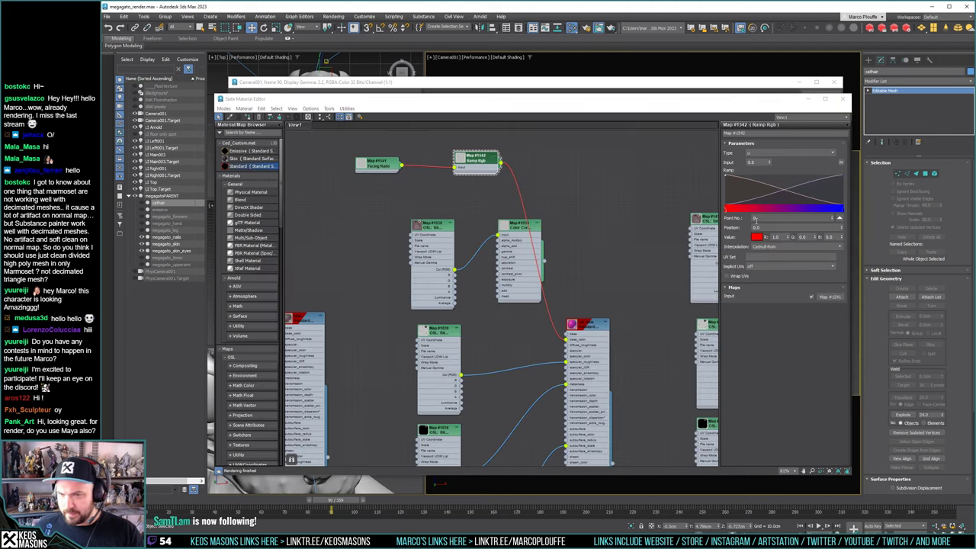
Check the position and color of each point on the Ramp Rgb map's gradient
left_click(755, 227)
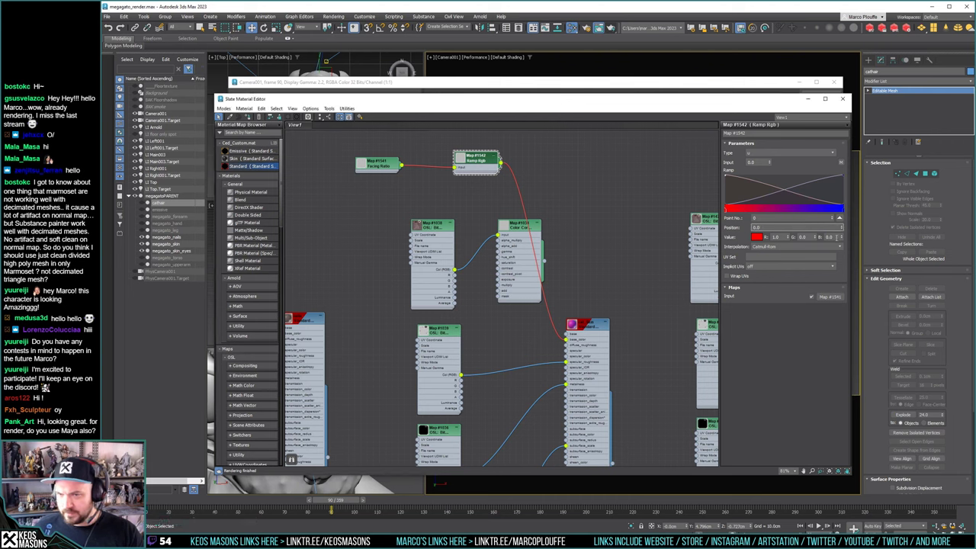
left_click(726, 211)
left_click(840, 217)
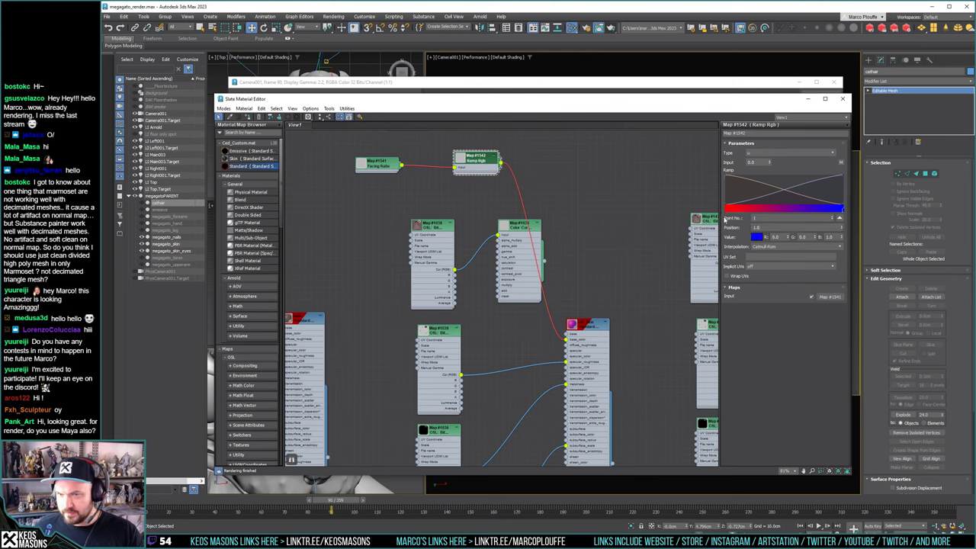
left_click(725, 212)
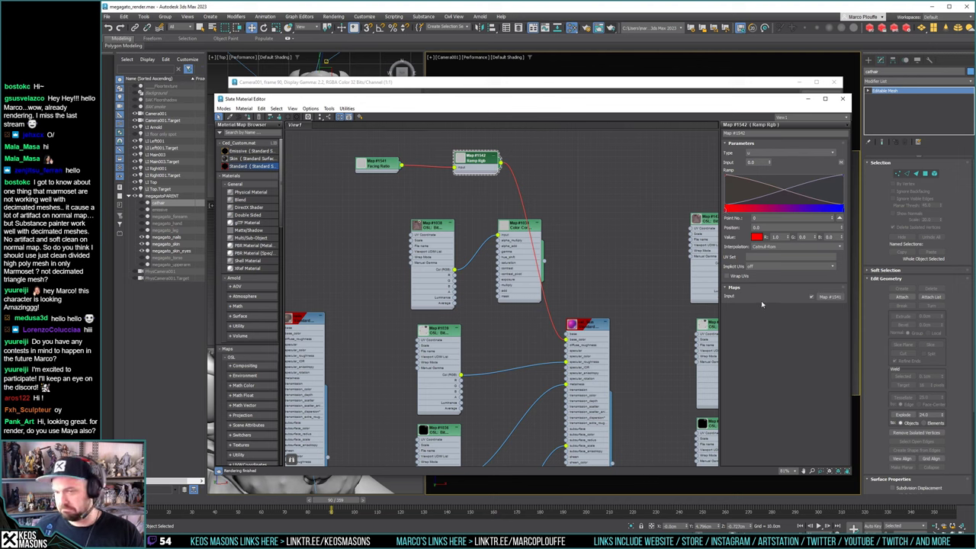
Disconnect the Facing Ratio map from the Ramp Rgb map's input and render the region
left_click_drag(456, 167, 433, 186)
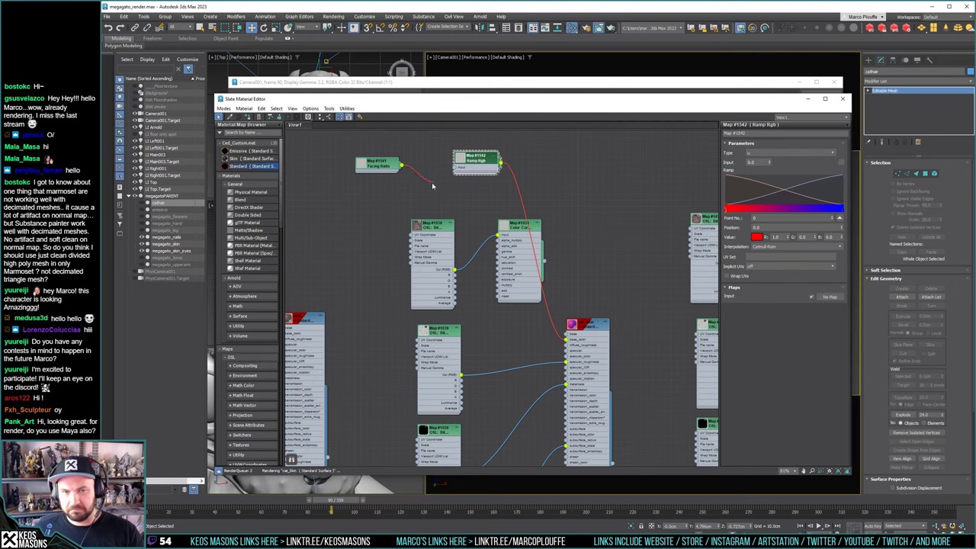
left_click(610, 28)
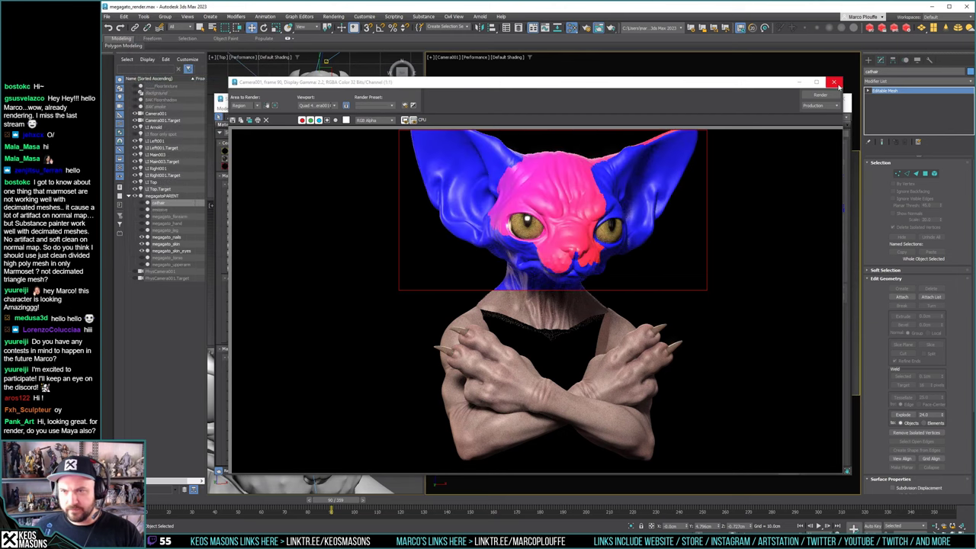
left_click(846, 112)
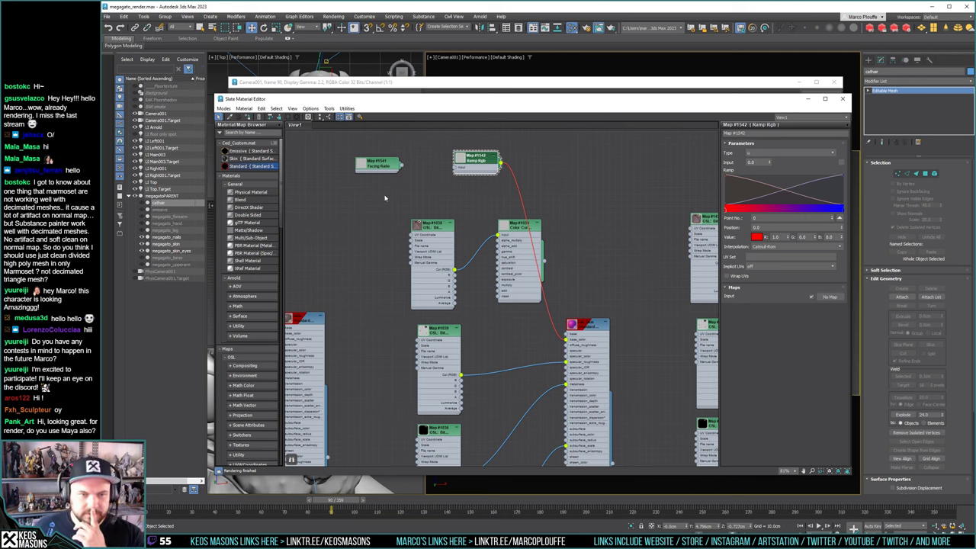
Show the Facing Ratio map's parameters and disconnect the Ramp Rgb map from the skin material's base_color input
left_click(385, 169)
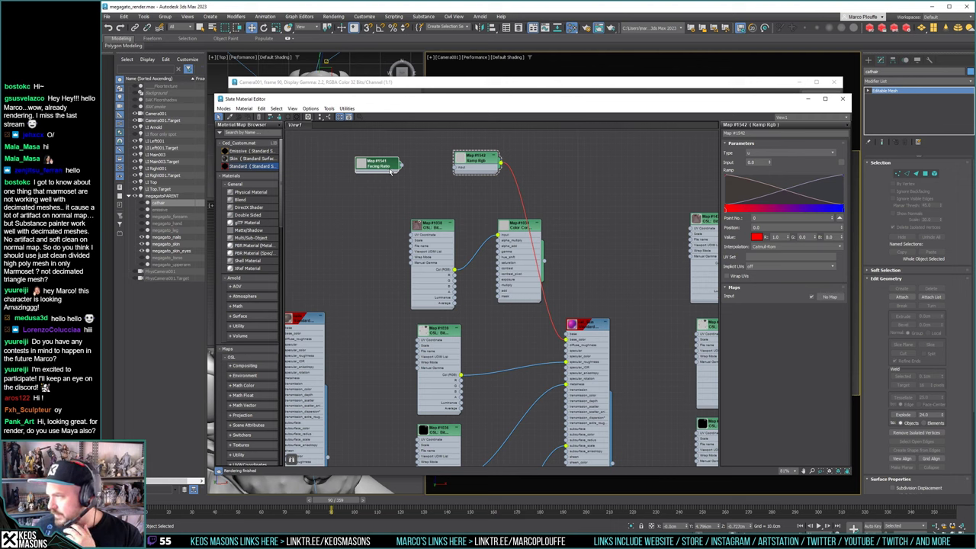
double_click(393, 173)
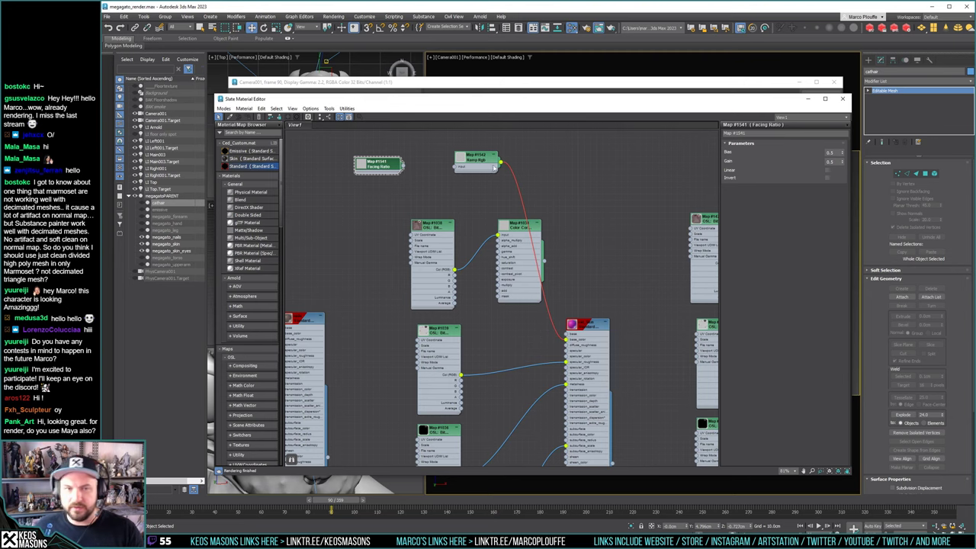
left_click_drag(479, 168, 494, 181)
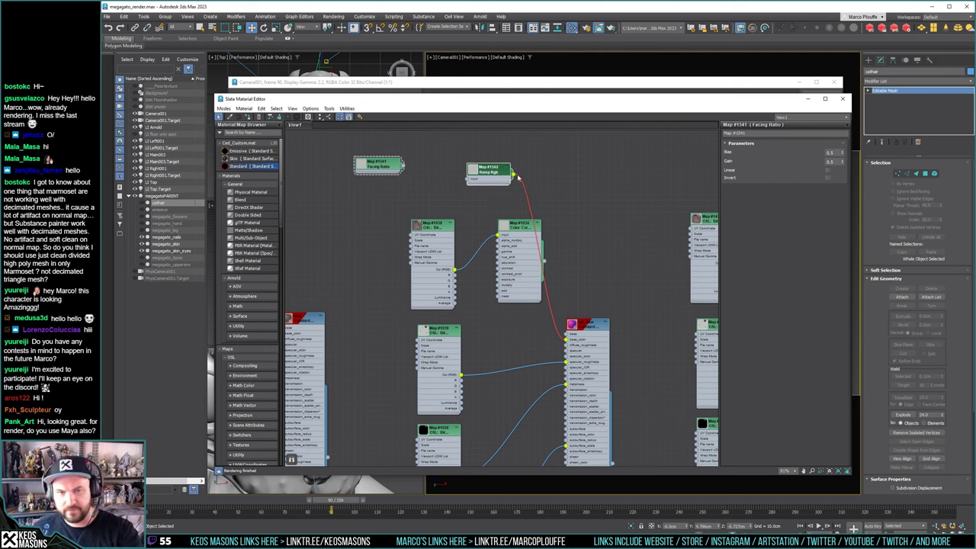
right_click(516, 173)
left_click(528, 159)
left_click_drag(565, 338, 553, 340)
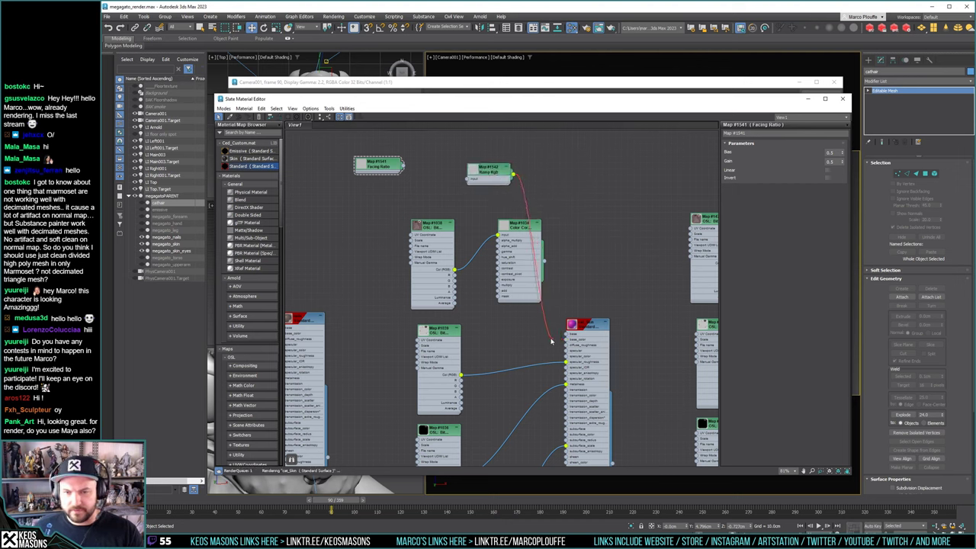
mouse_move(492, 164)
left_mouse_down()
mouse_move(522, 155)
mouse_move(498, 152)
left_mouse_up()
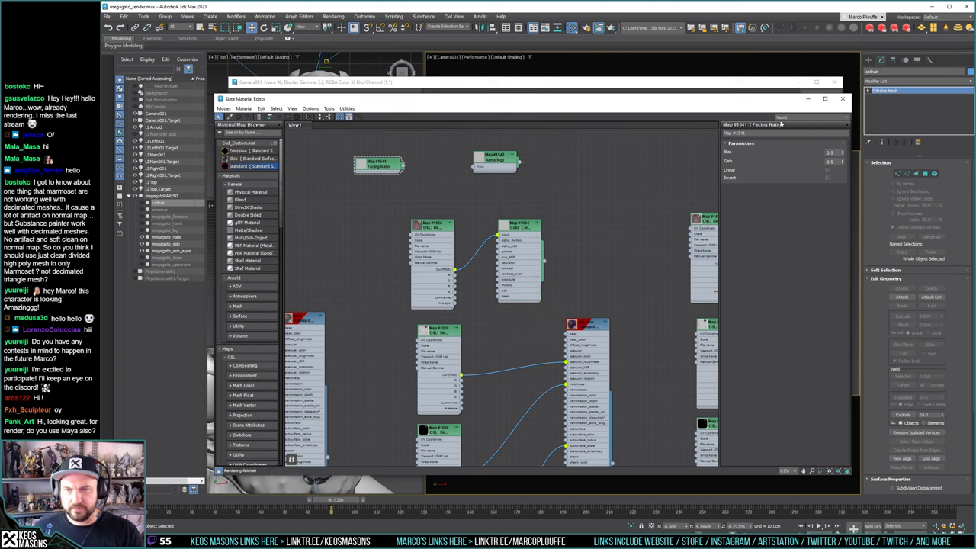
Try adding a general Gradient map beside the Ramp Rgb map and delete it again
right_click(564, 168)
mouse_move(597, 181)
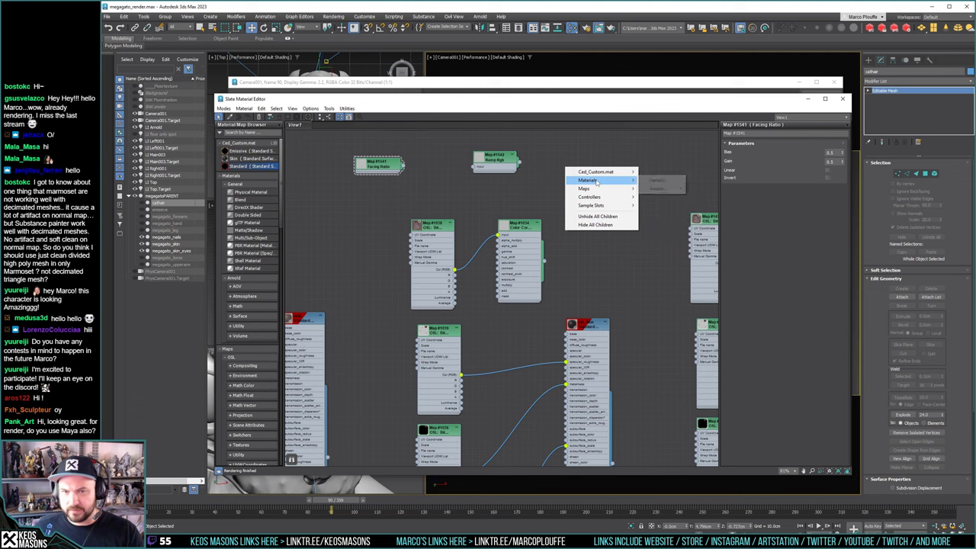
mouse_move(661, 181)
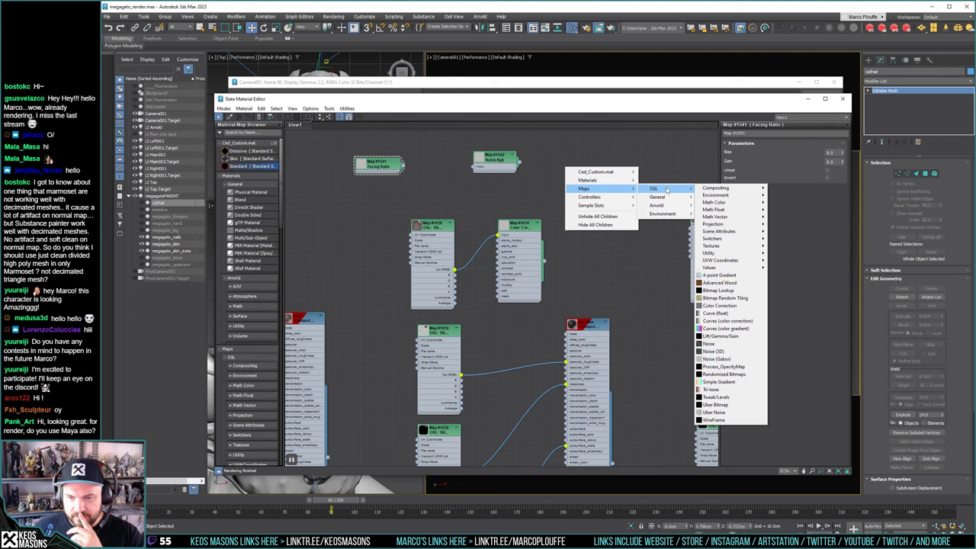
mouse_move(707, 268)
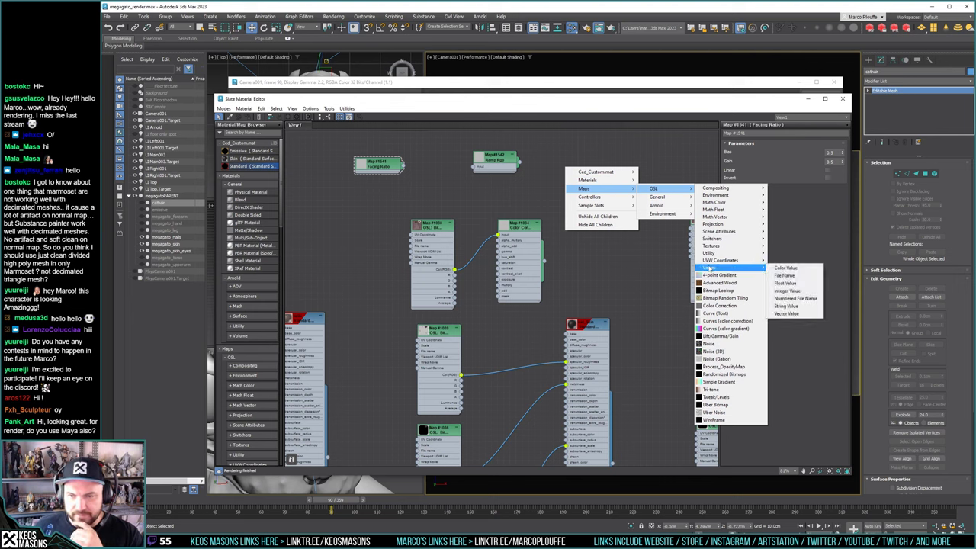
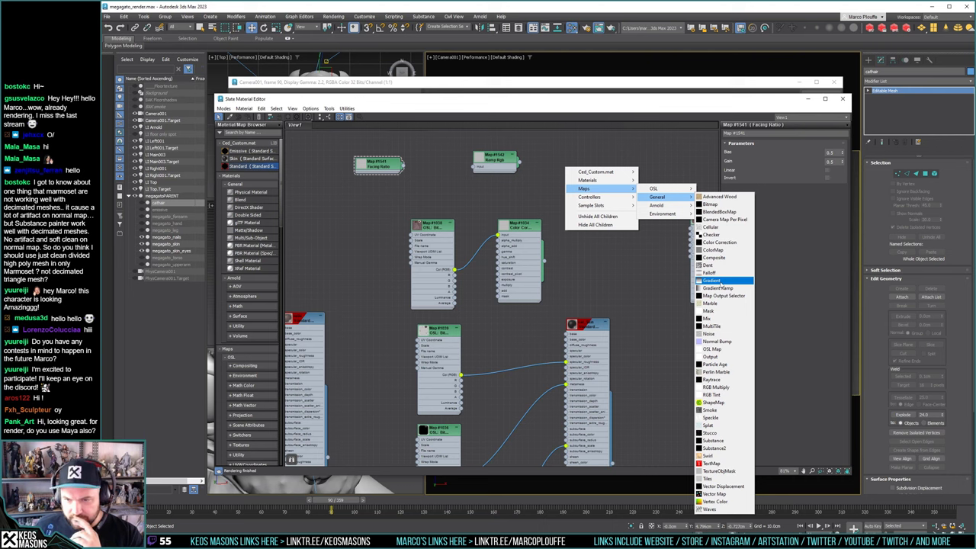
left_click(716, 281)
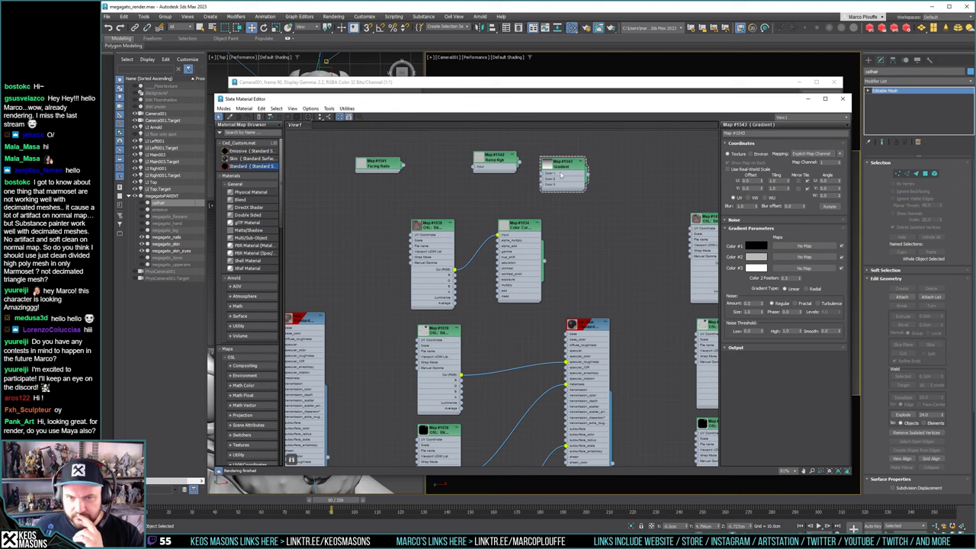
left_click_drag(499, 162, 479, 142)
left_click_drag(559, 169, 528, 176)
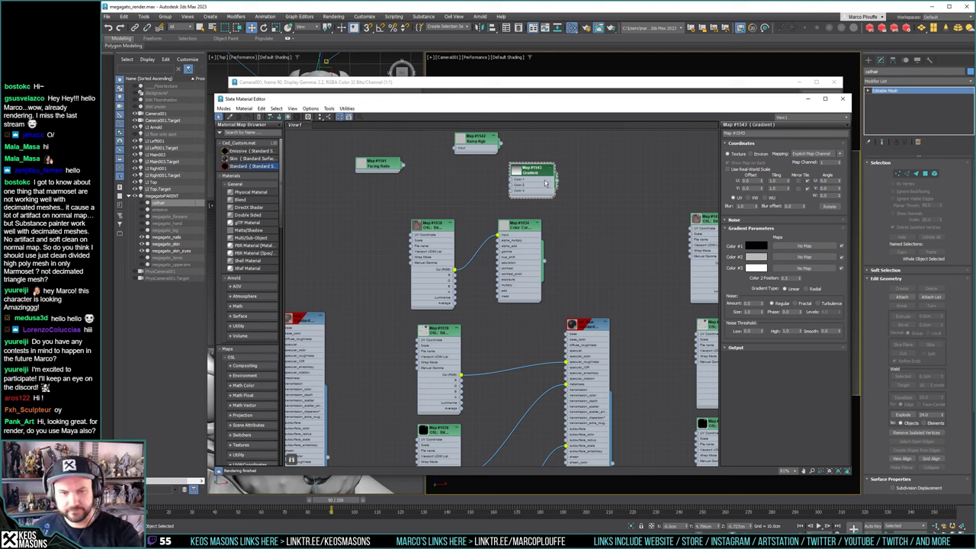
key("Delete")
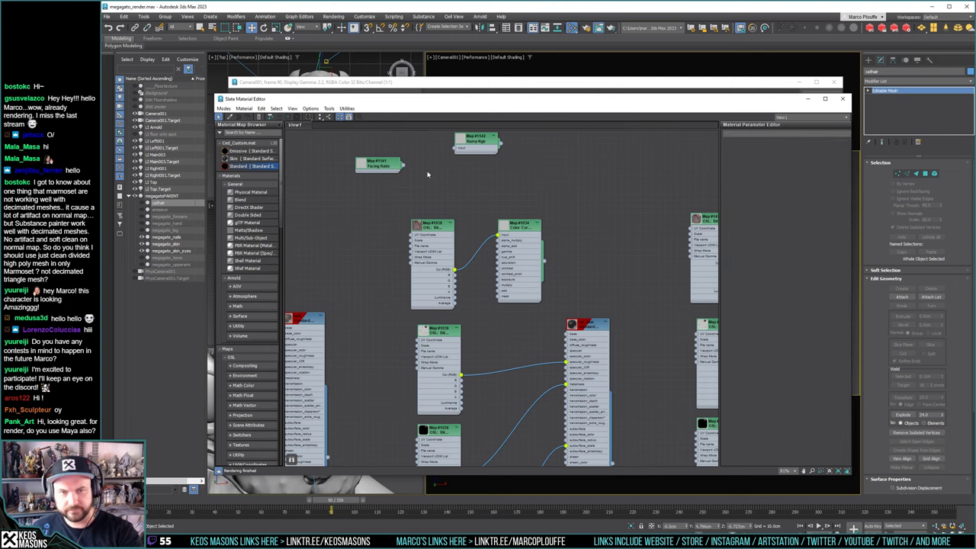
Connect the Facing Ratio map directly to the skin material's base_color input and render the region
left_click_drag(403, 164, 568, 336)
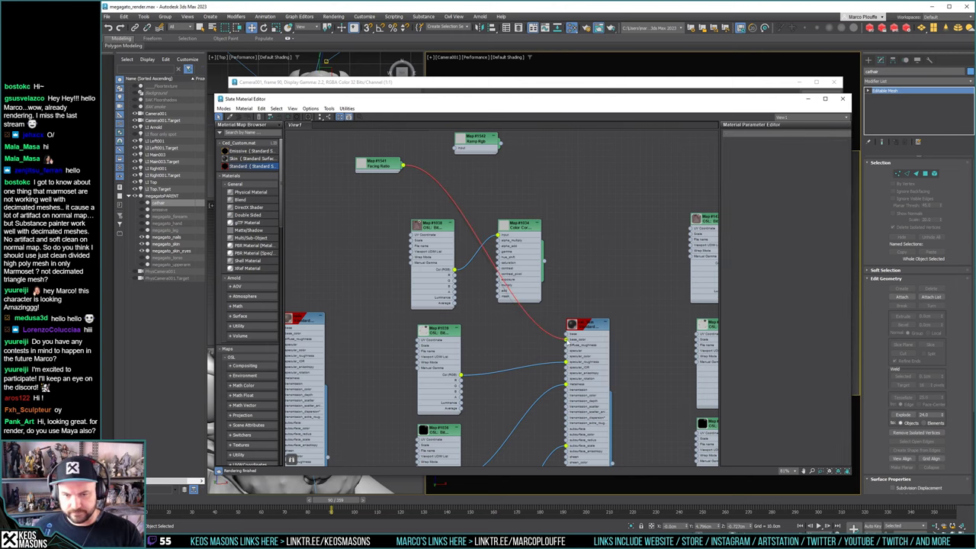
left_click(611, 28)
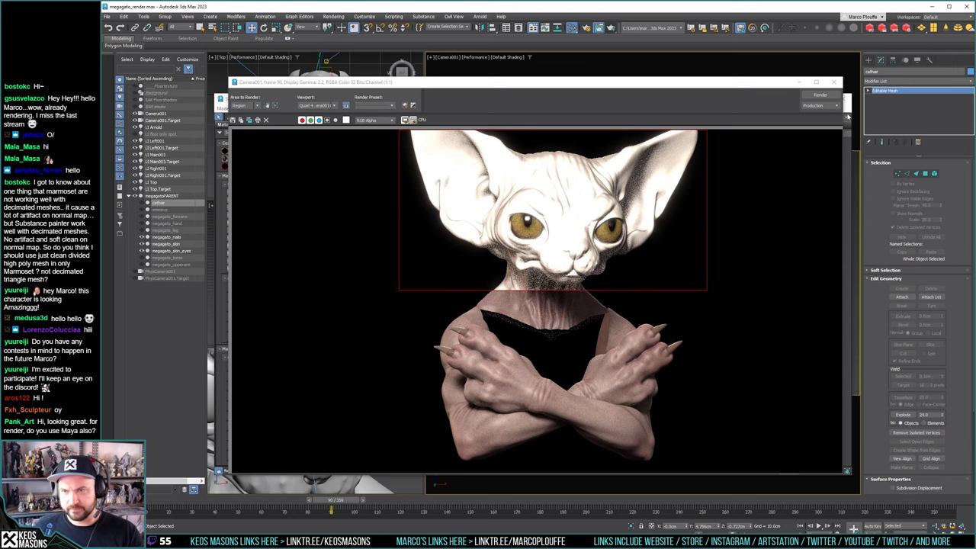
left_click(847, 113)
Enable the Facing Ratio map's Invert option and render the region
double_click(380, 167)
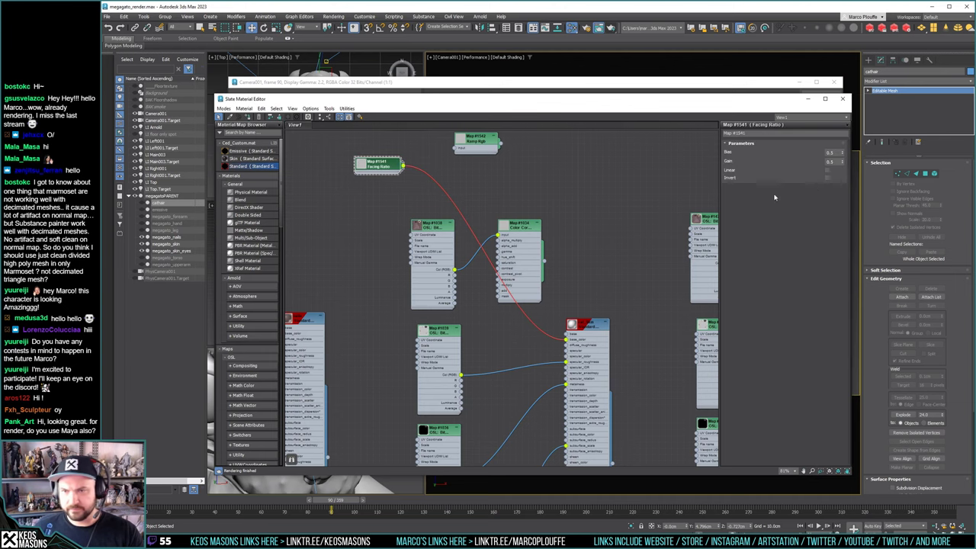
left_click(827, 178)
left_click(612, 27)
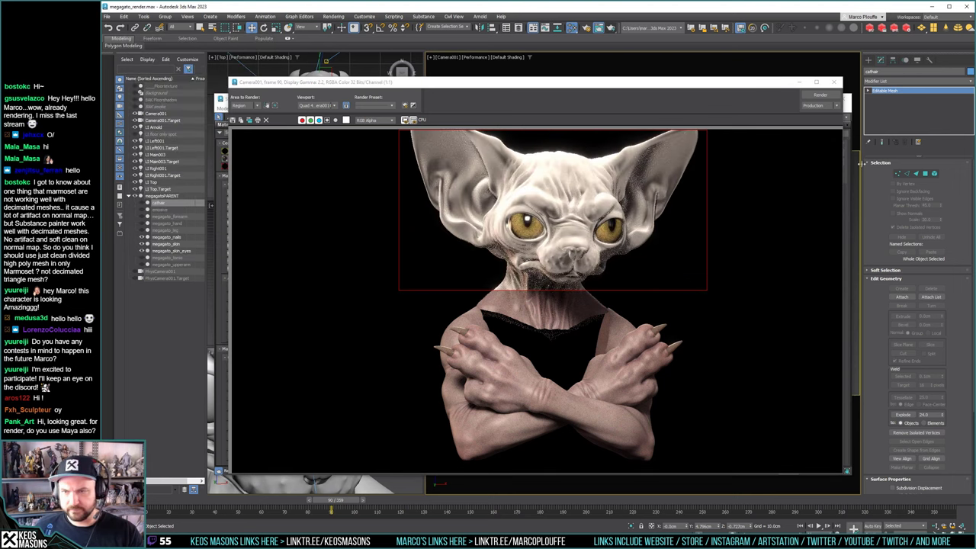
Try the Linear option on the inverted Facing Ratio map with a region render and switch Linear back off
key("m")
left_click(827, 170)
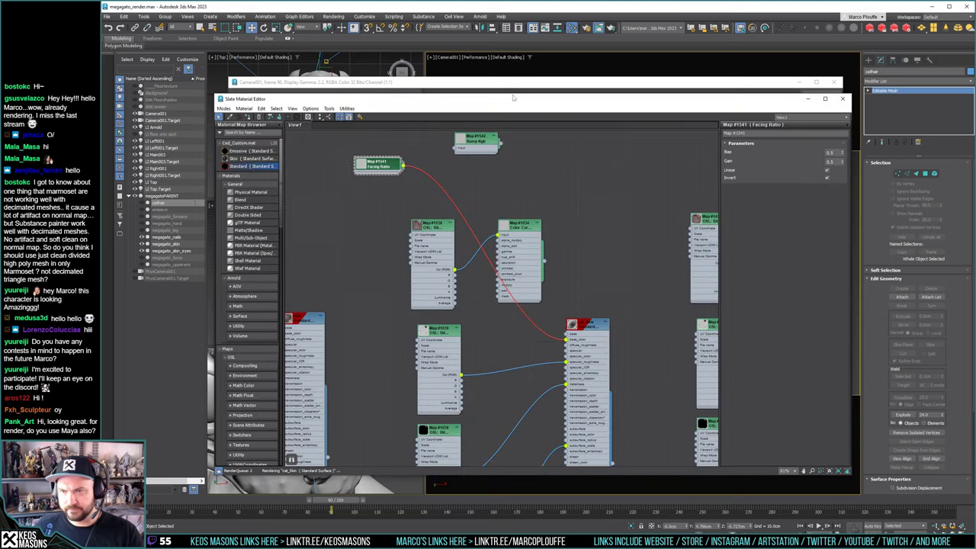
left_click(610, 29)
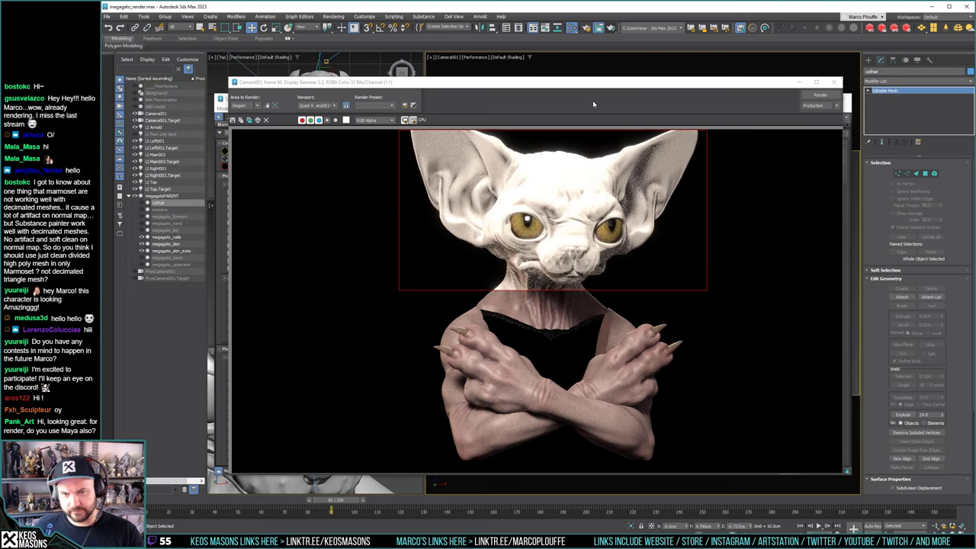
left_click(849, 143)
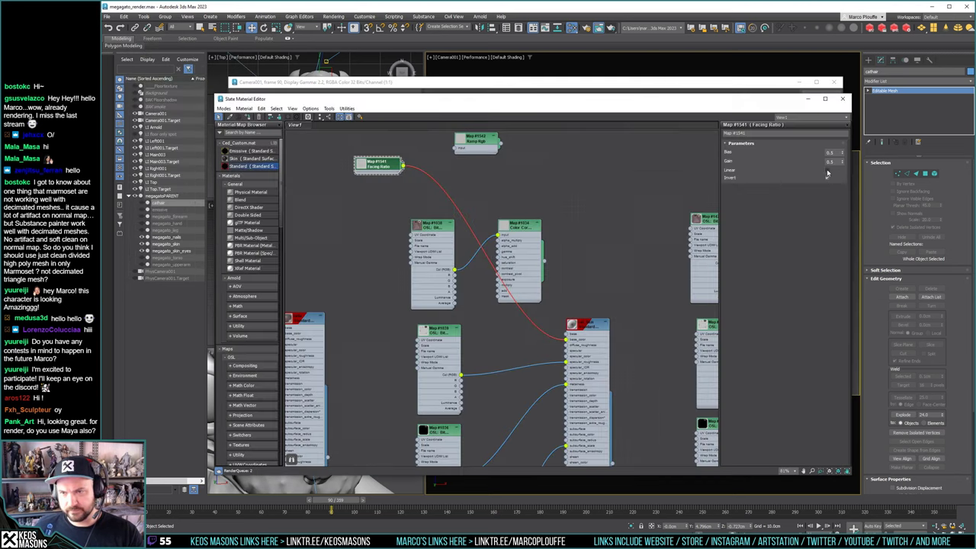
Try Bias values of 1 and 0.1 on the Facing Ratio map, rendering the region for each
double_click(833, 154)
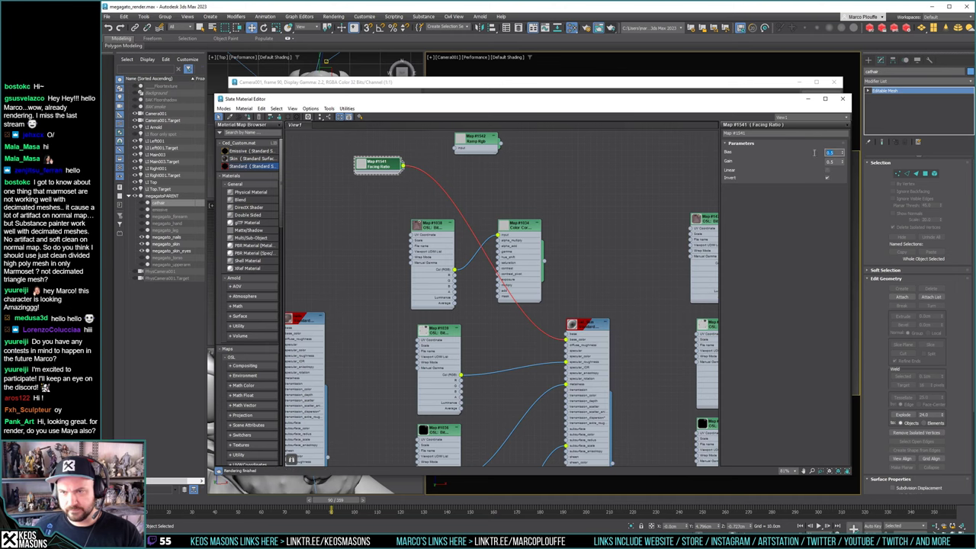
type("1")
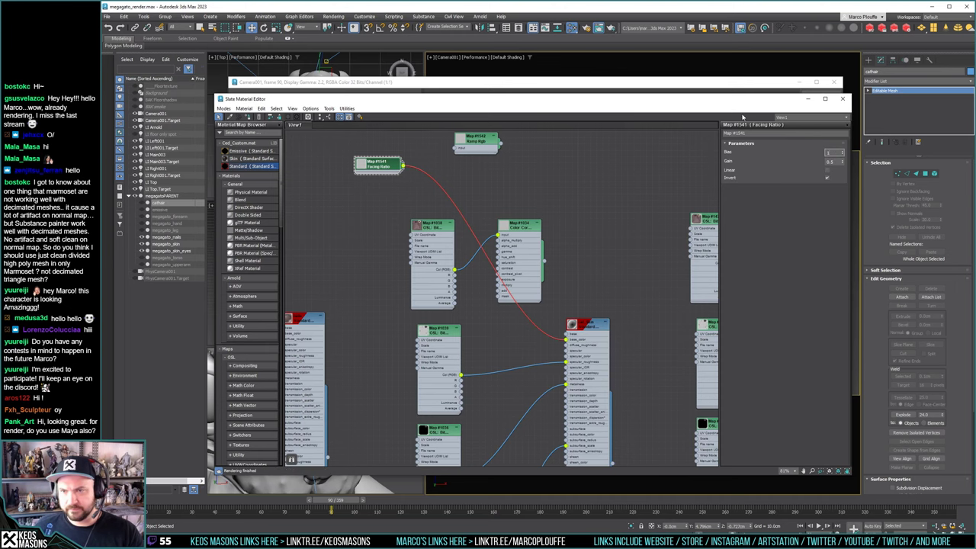
key("shift+q")
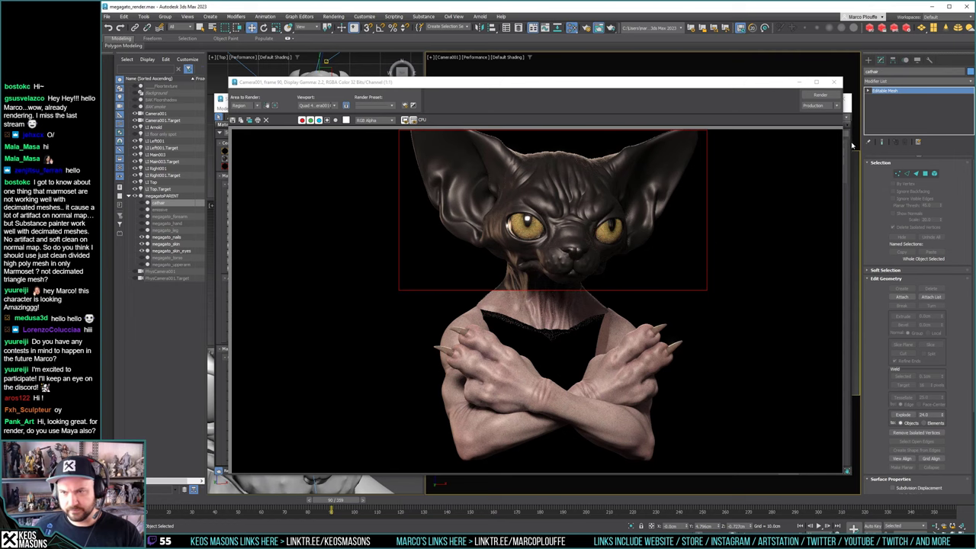
key("m")
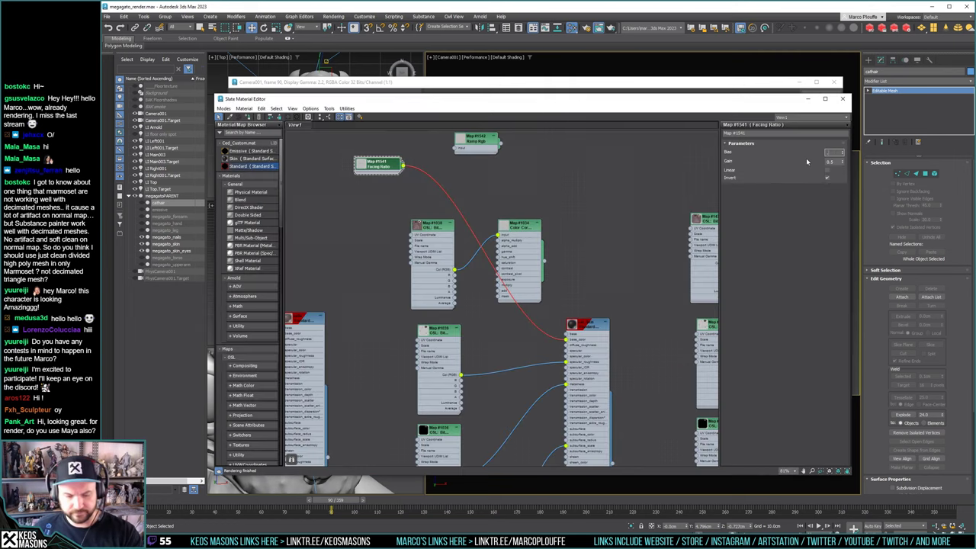
type("0.1")
key("Return")
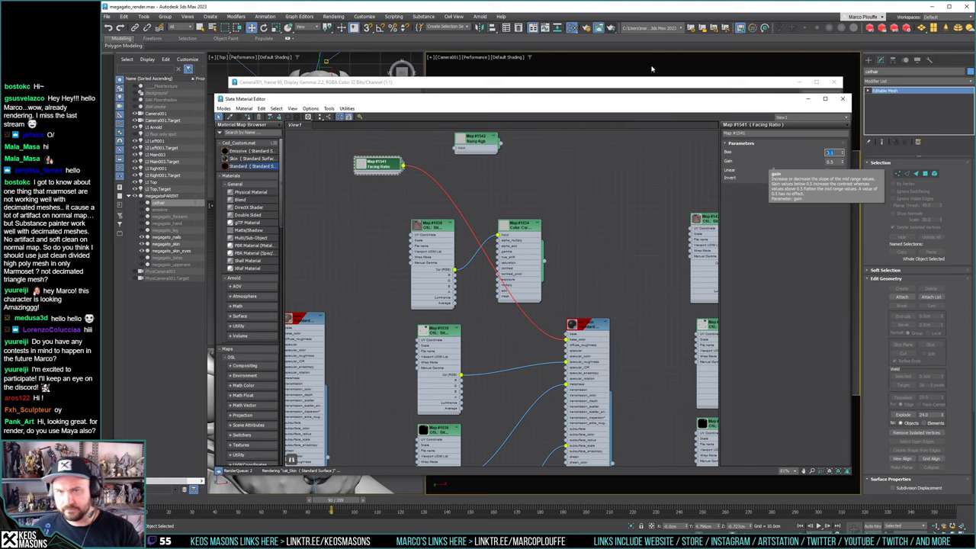
left_click(609, 28)
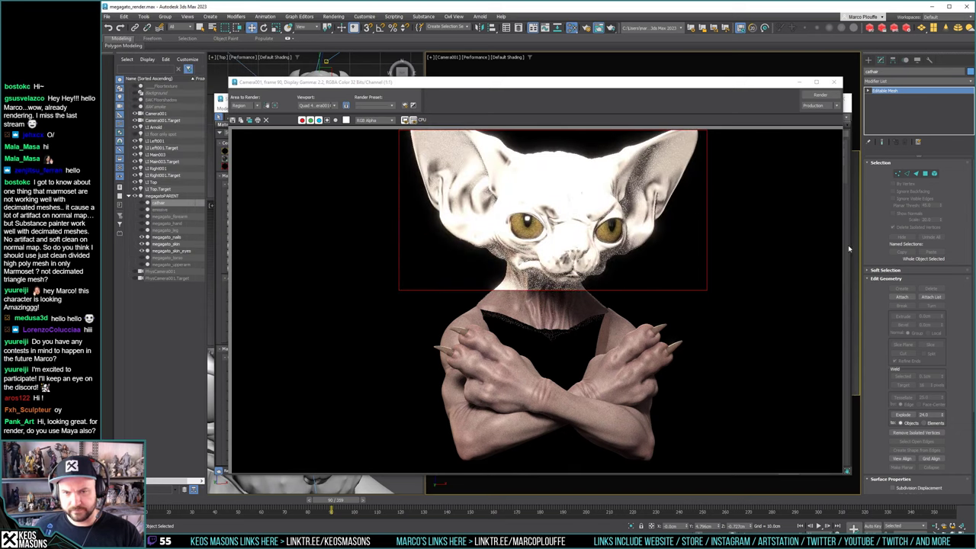
Try a Bias of 0.7 on the Facing Ratio map and render the region
key("m")
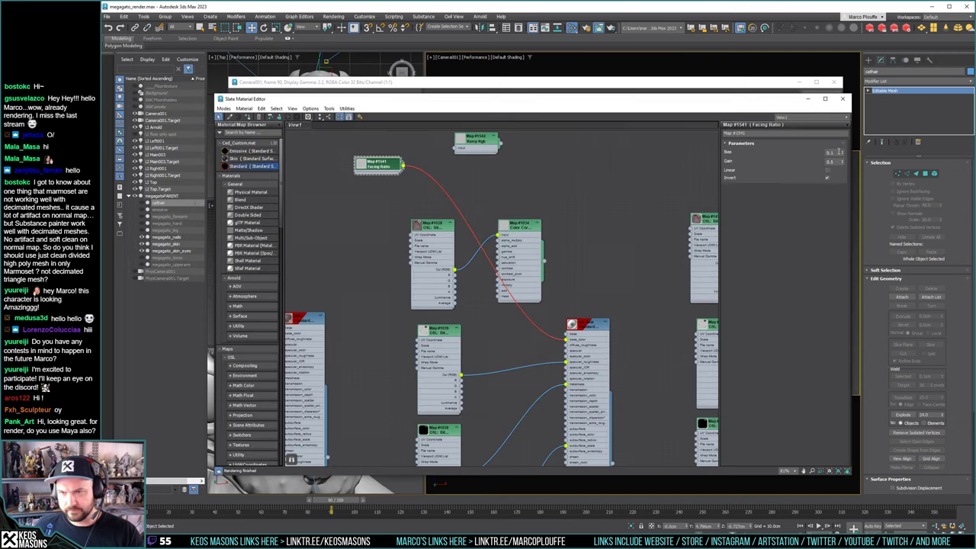
double_click(830, 153)
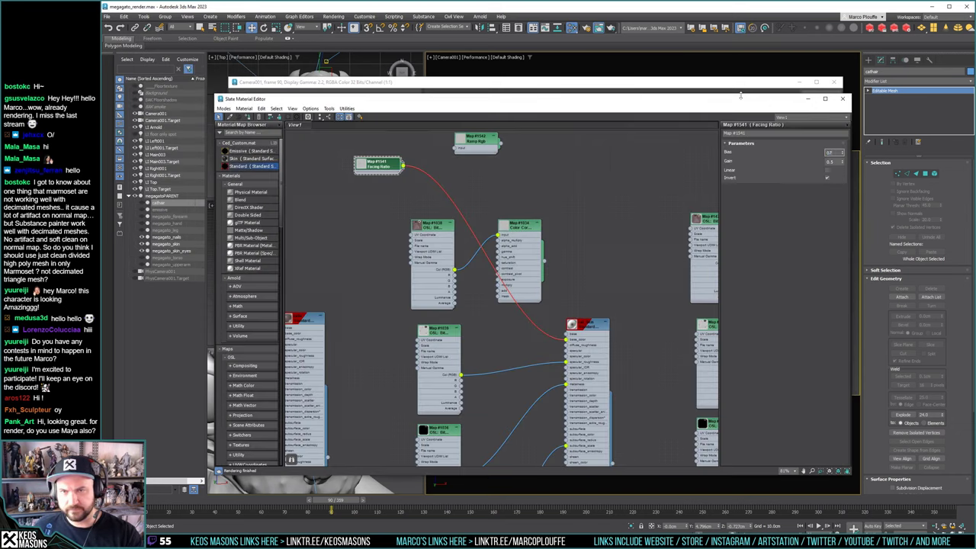
left_click(610, 28)
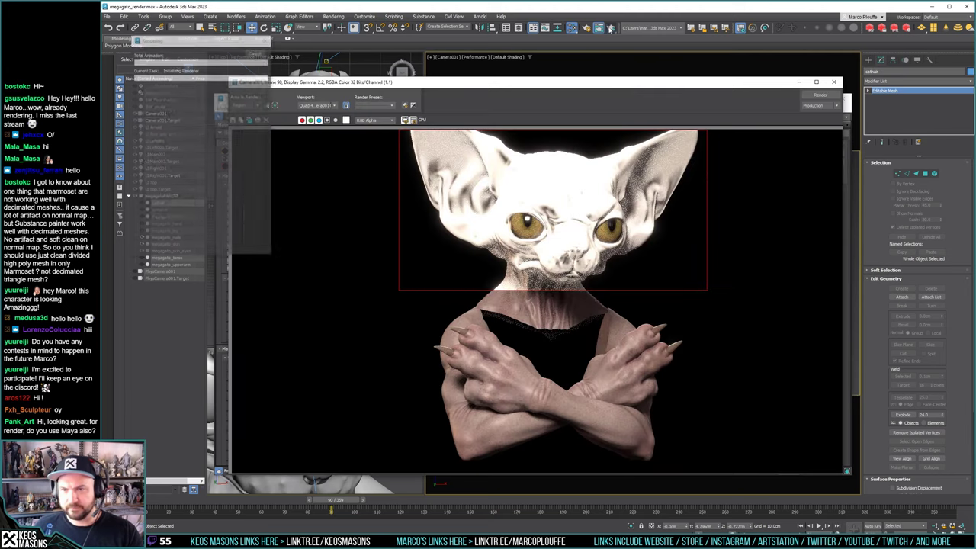
left_click(847, 186)
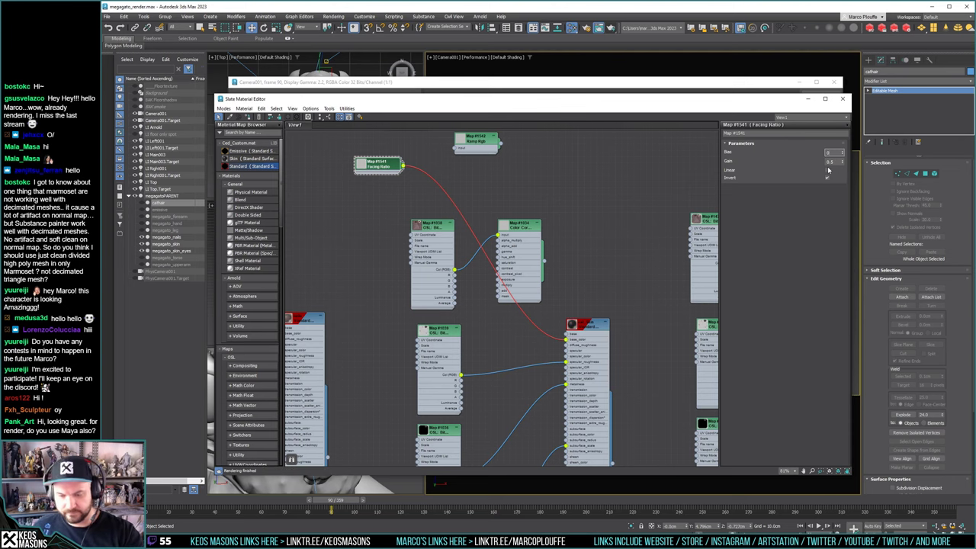
left_click(609, 28)
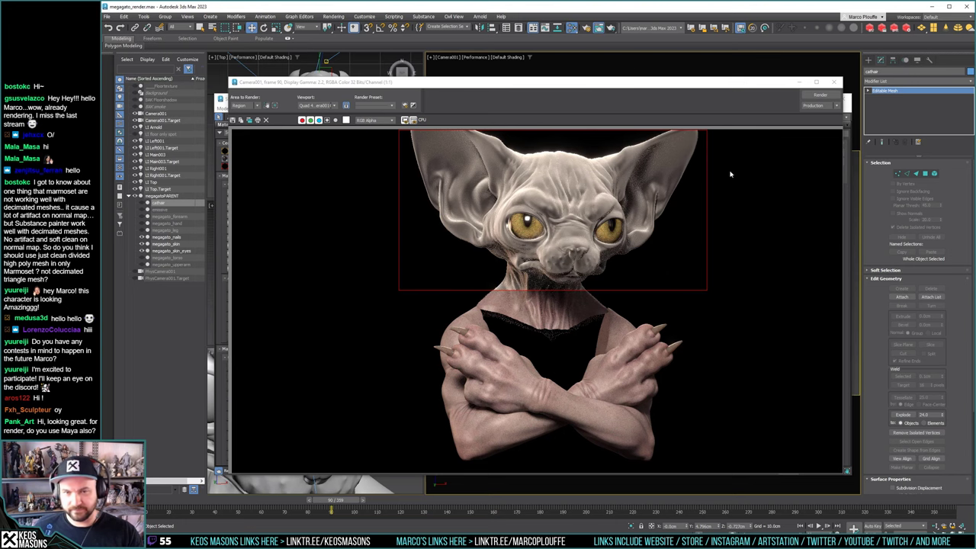
Set the Facing Ratio map's Bias to 0.5 and Gain to 0.2, and render the region
key("m")
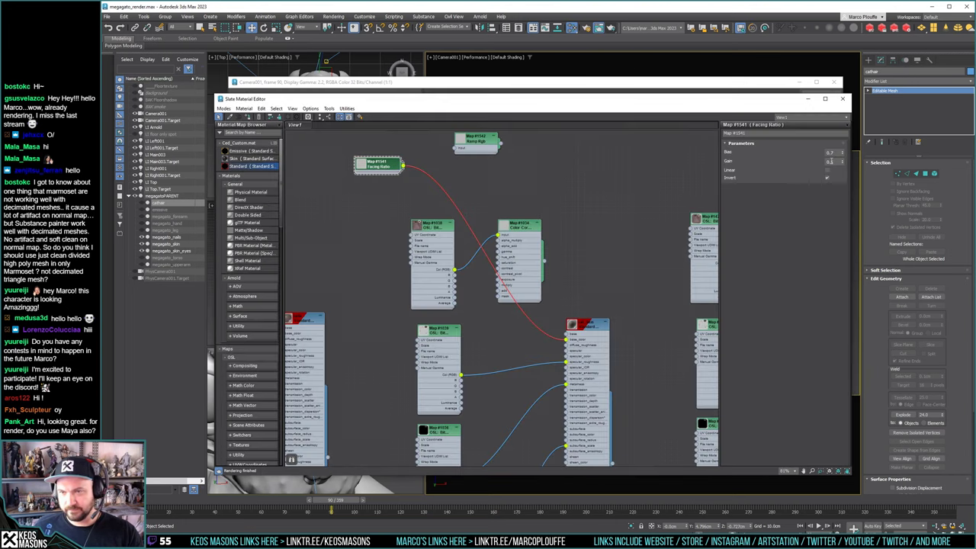
double_click(834, 153)
type("0.5")
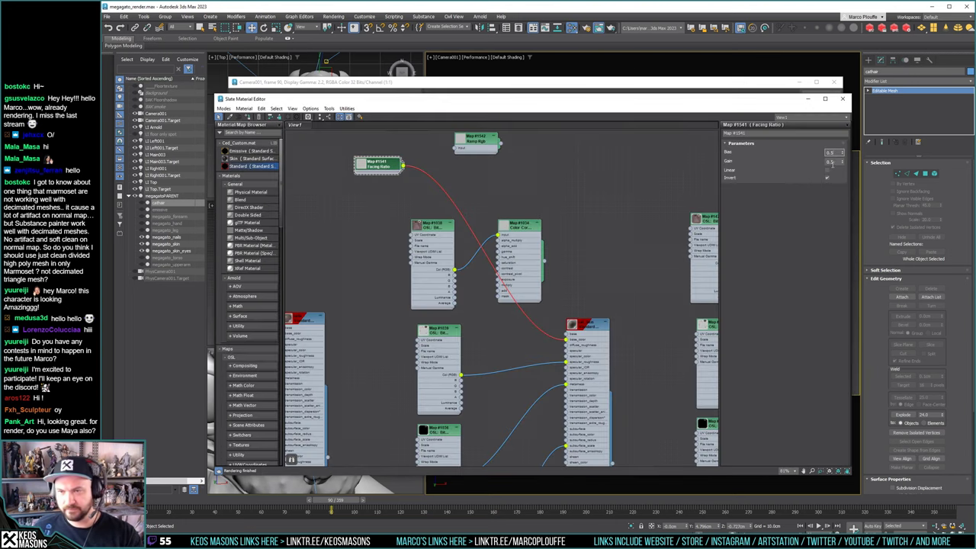
left_click(835, 162)
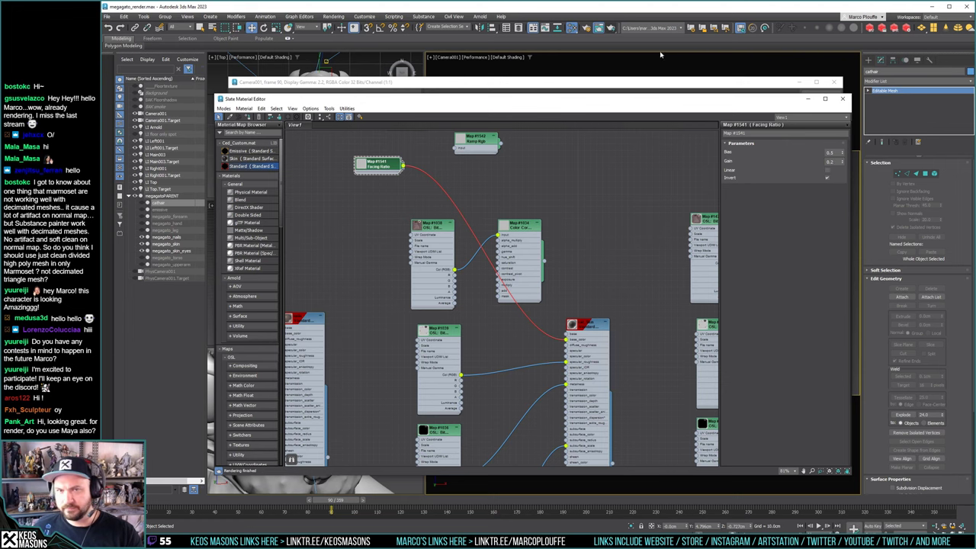
left_click(618, 29)
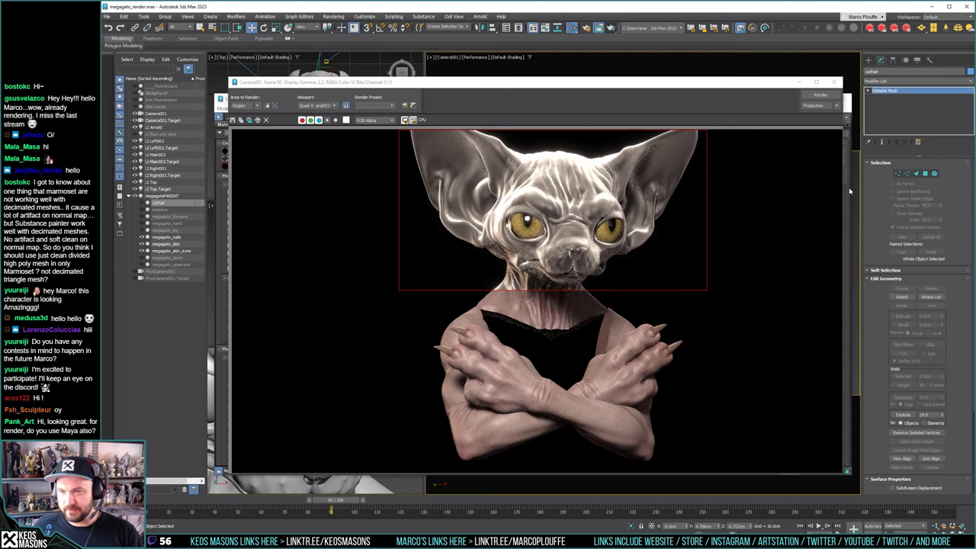
Try a Gain of 0.7 on the Facing Ratio map with another region render
key("m")
double_click(837, 162)
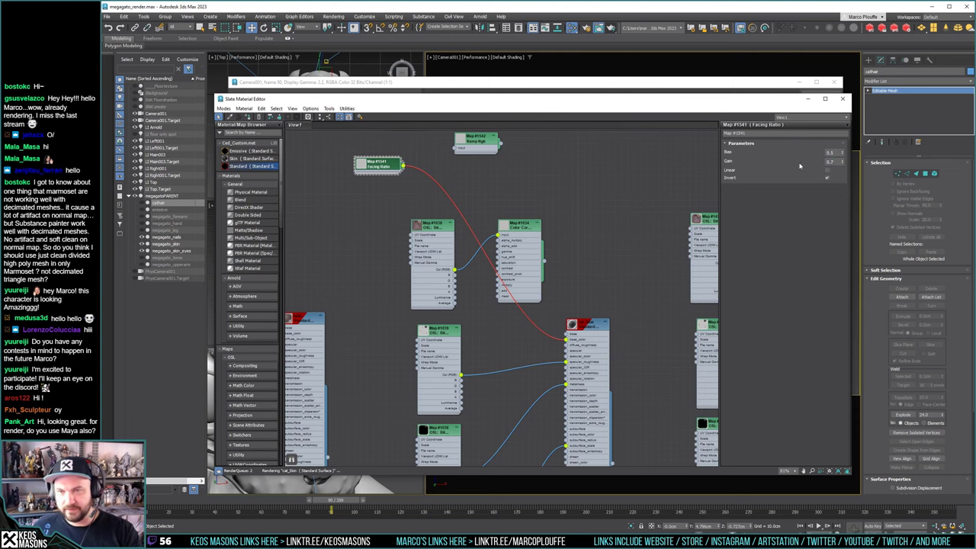
left_click(611, 28)
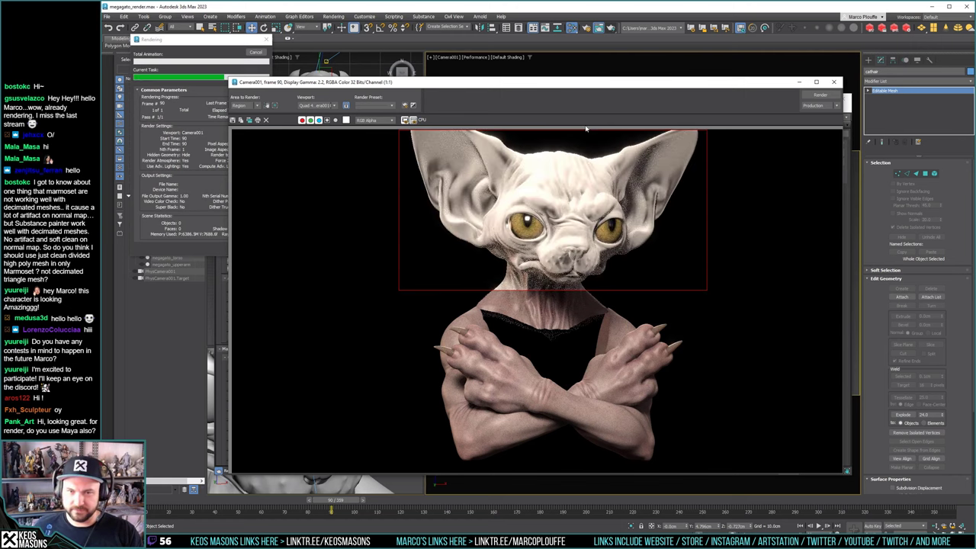
Try the Facing Ratio map with Gain 0.1 and Bias 0.6 in a region render
type("m")
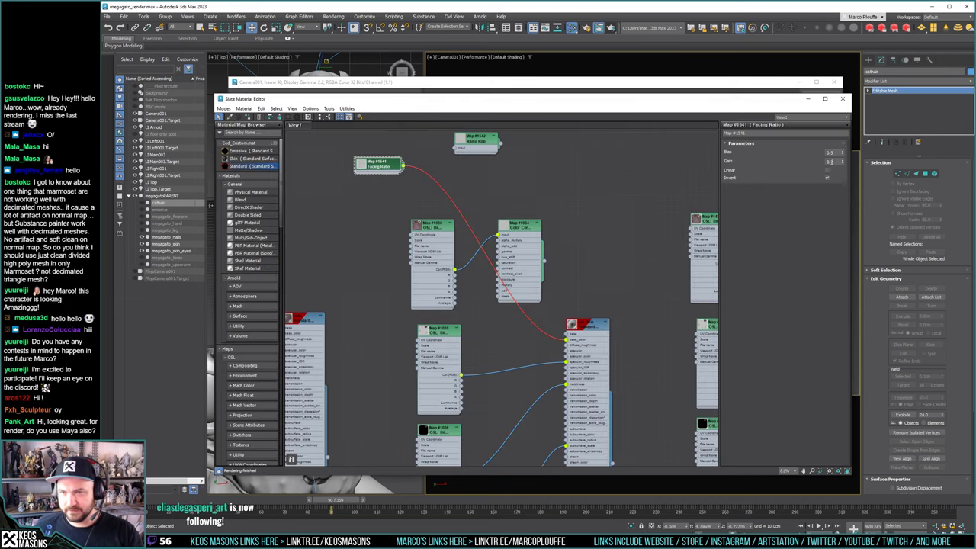
type("1")
key("Tab")
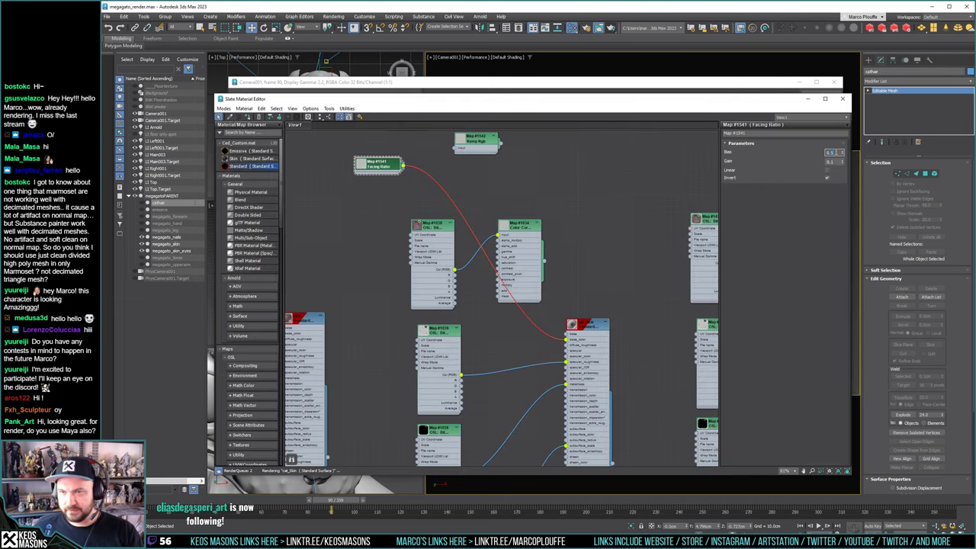
left_click(614, 30)
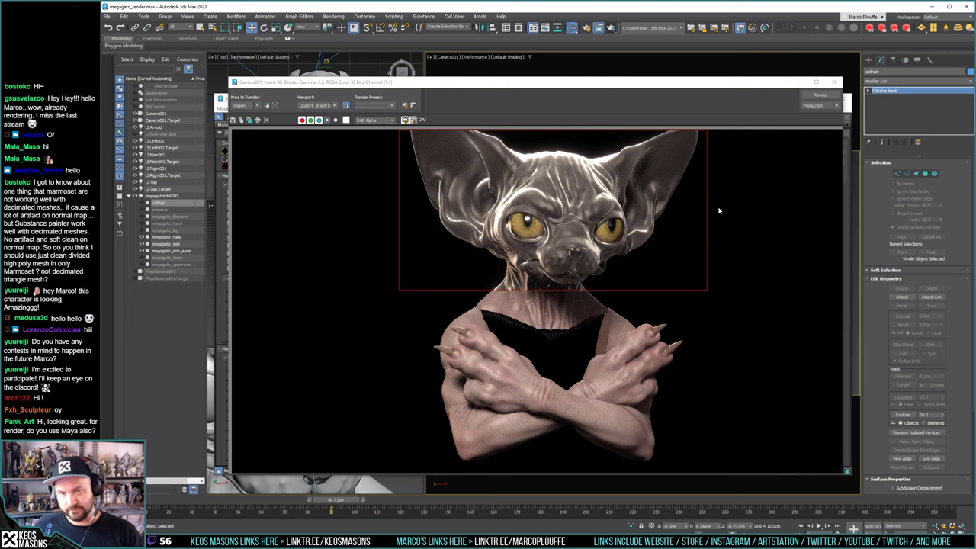
Try two higher Gain values on the Facing Ratio map, ending at 0.5, with a region render for each
key("m")
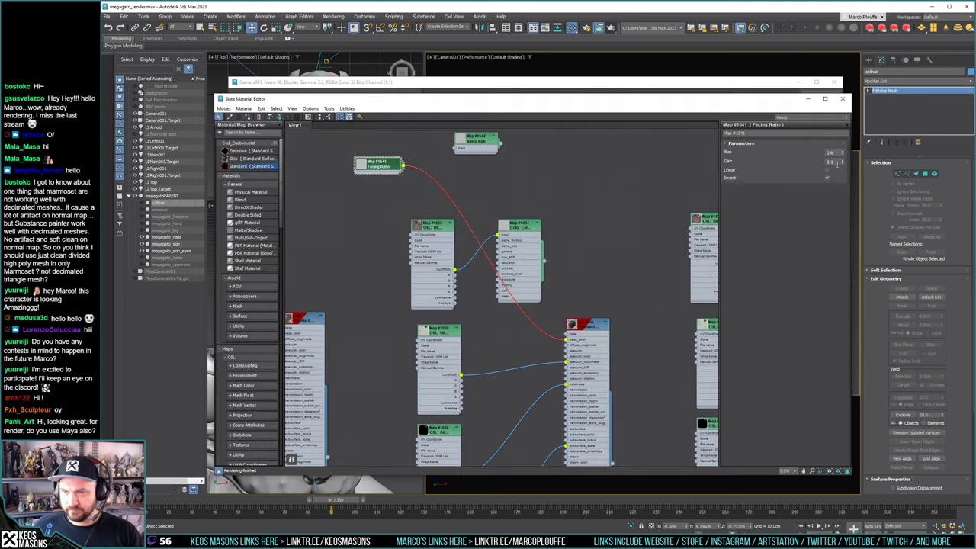
double_click(831, 163)
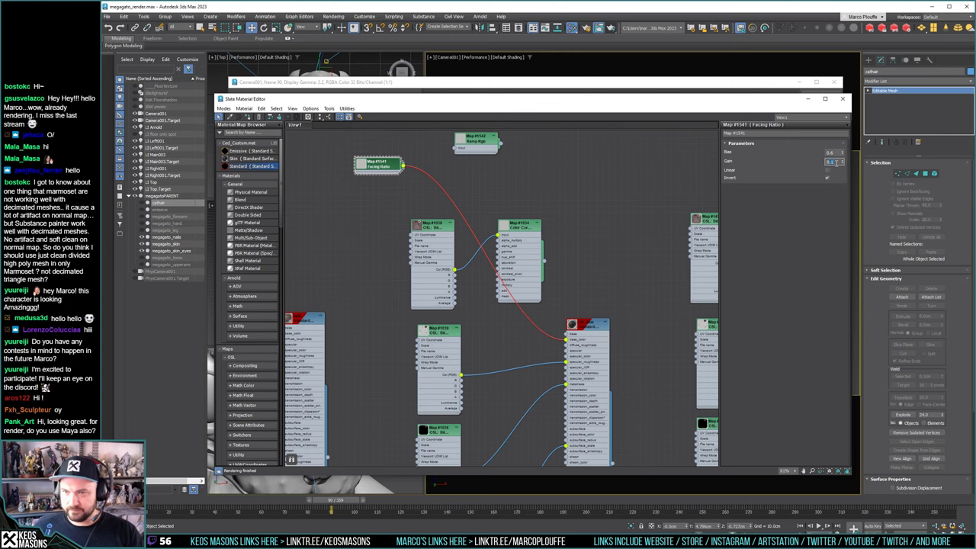
left_click(611, 29)
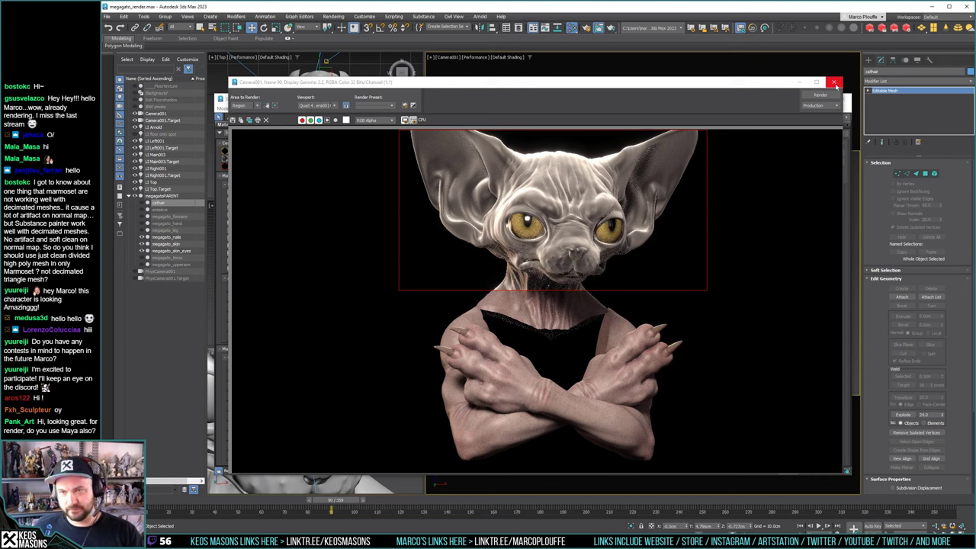
left_click(833, 83)
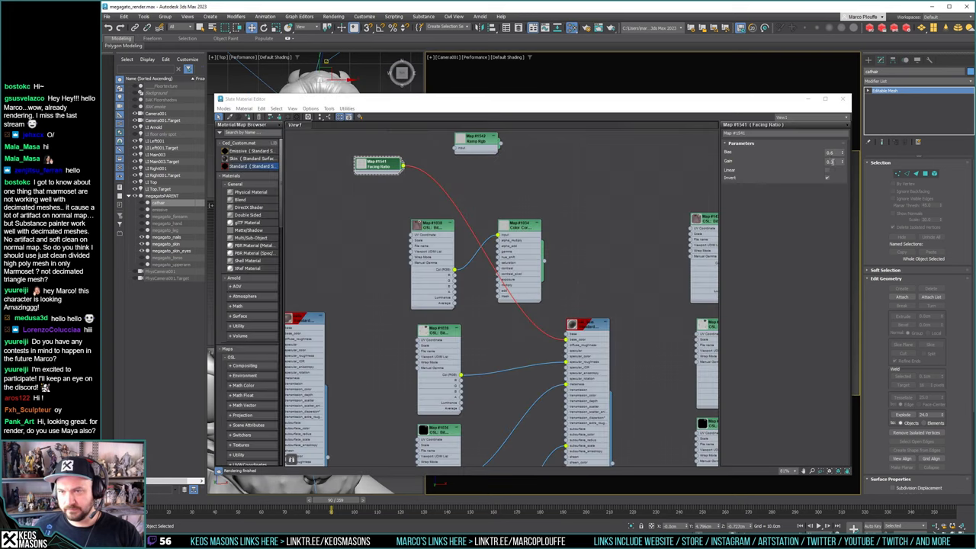
left_click(831, 161)
key("Return")
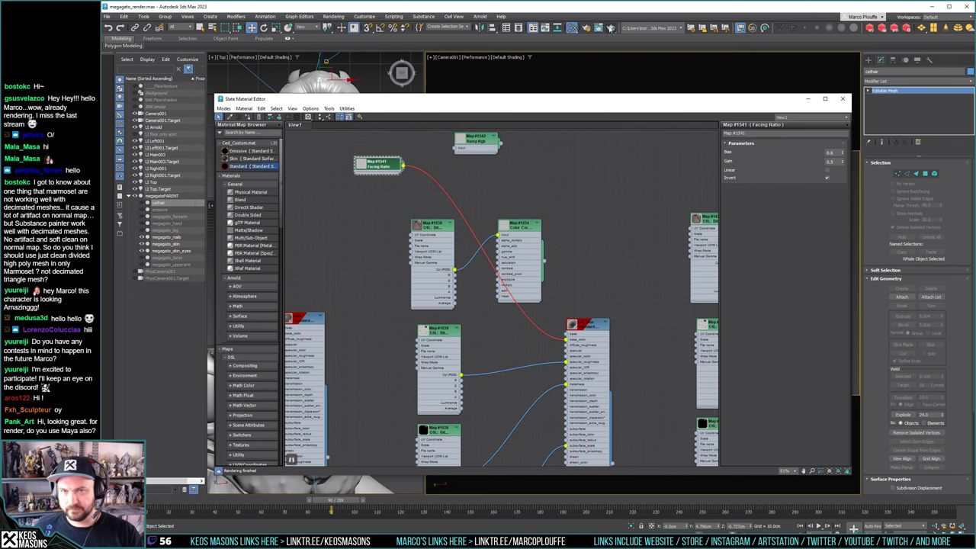
left_click(609, 27)
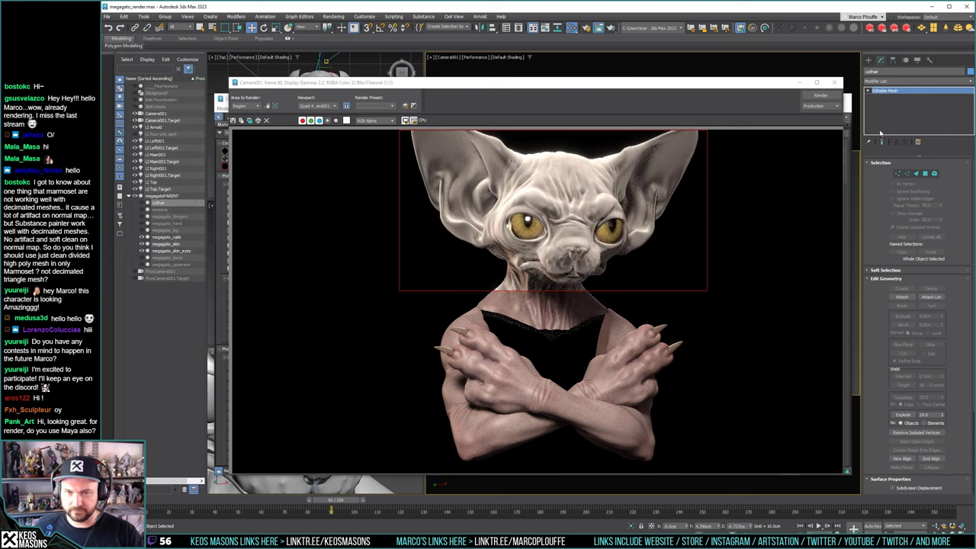
Set both Bias and Gain of the Facing Ratio map to 0.3, render the region and close the render
left_click(846, 124)
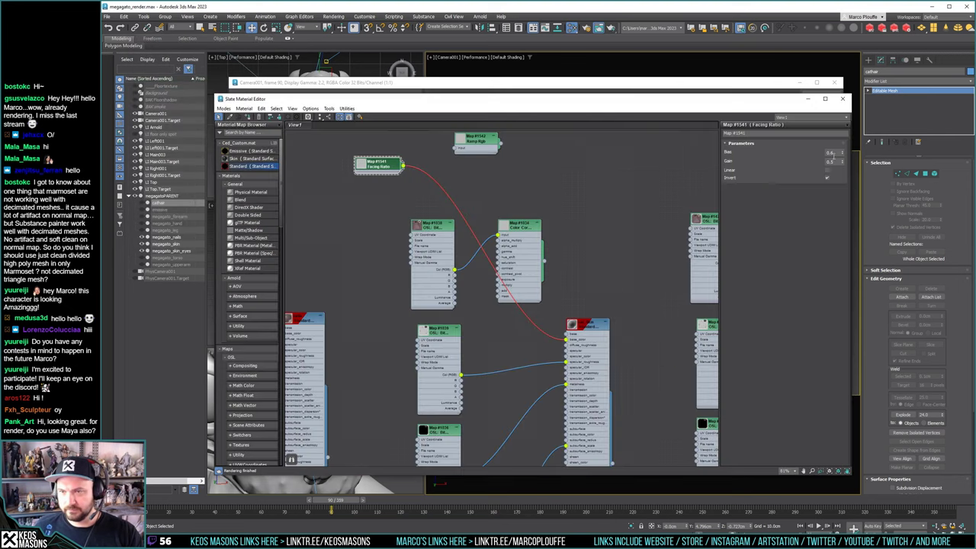
left_click(833, 153)
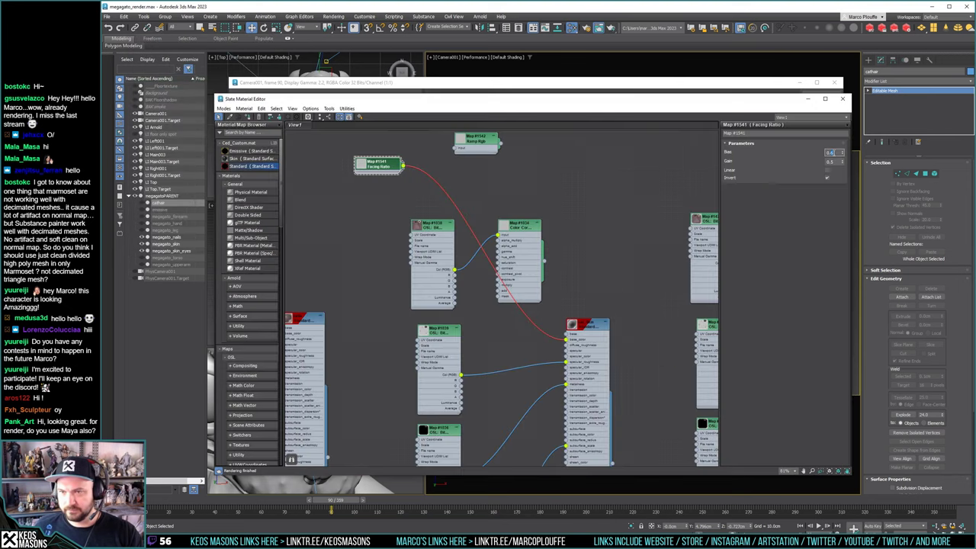
double_click(834, 162)
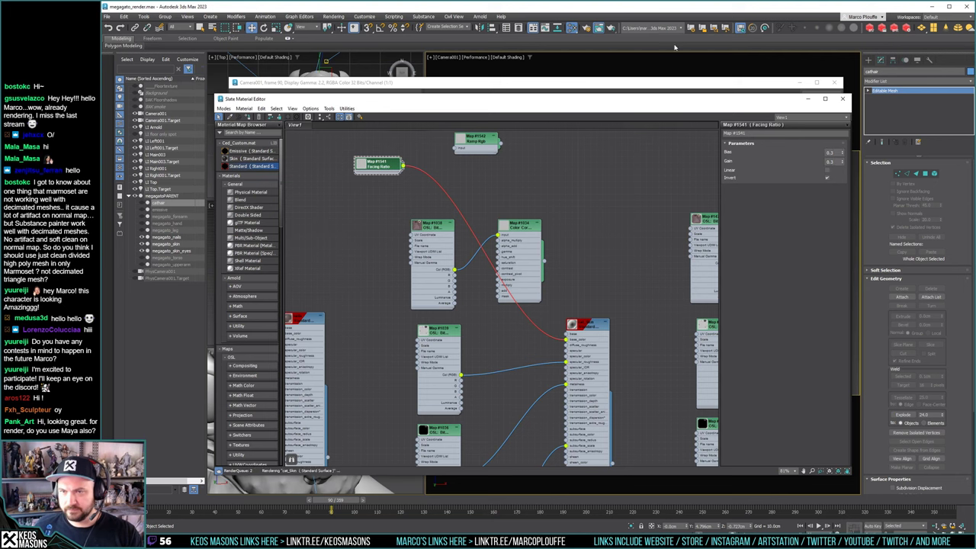
left_click(610, 28)
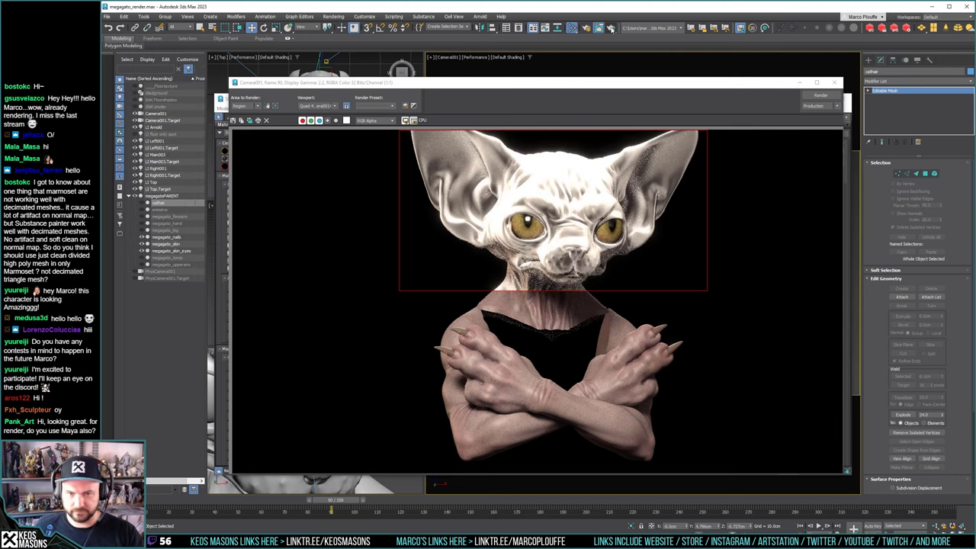
left_click(836, 83)
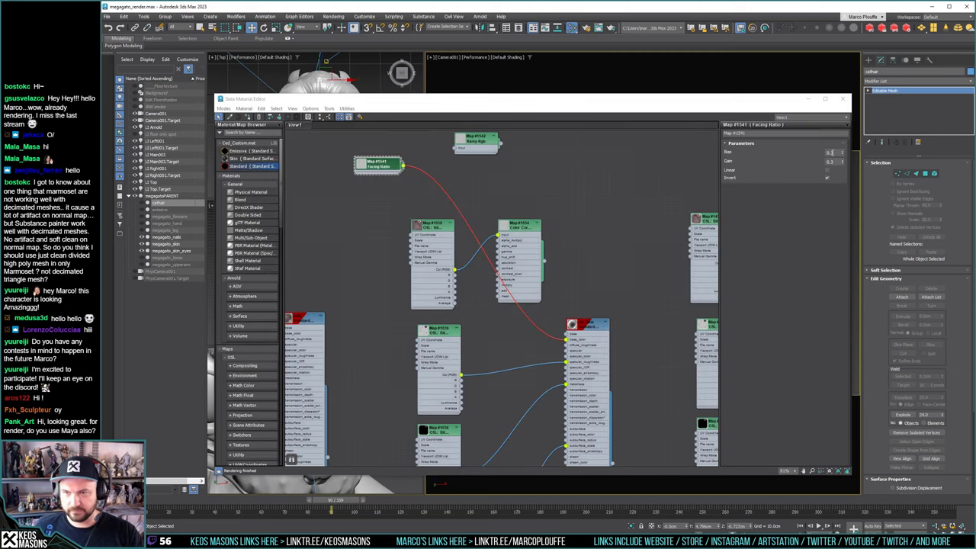
Set the Facing Ratio map's Bias to 0.6, render the region and close the render
left_click(830, 152)
type("0.6")
key("Return")
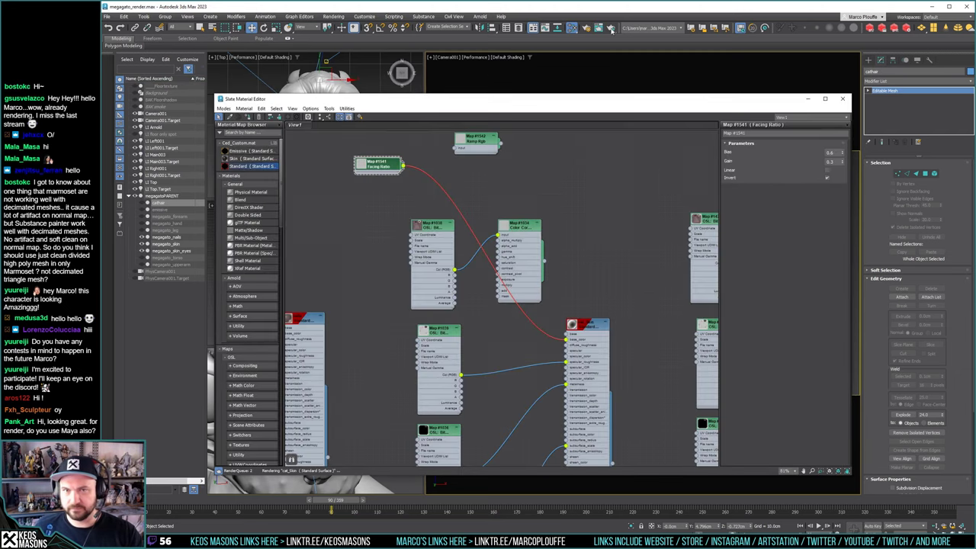
left_click(610, 29)
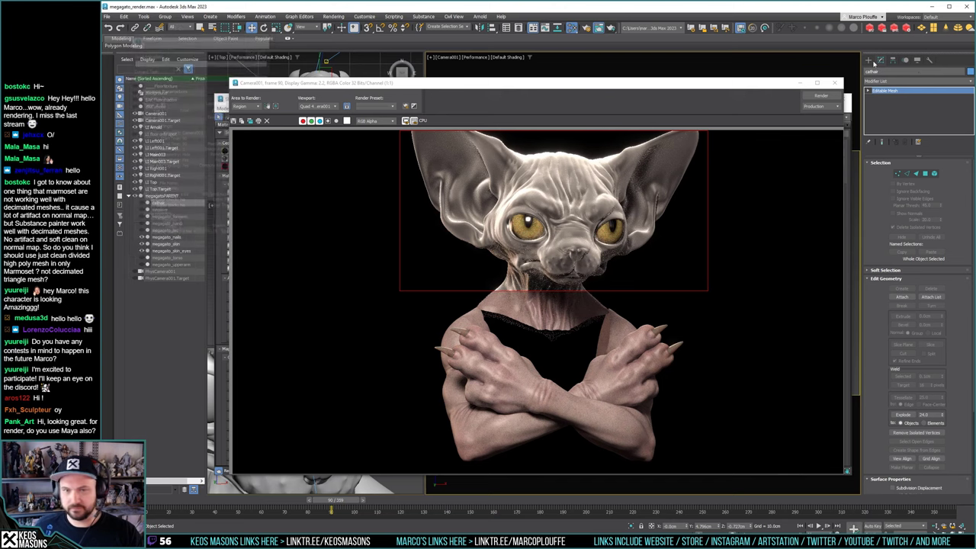
left_click(835, 83)
Delete the unused Ramp Rgb map from the skin material's node network
left_click(479, 145)
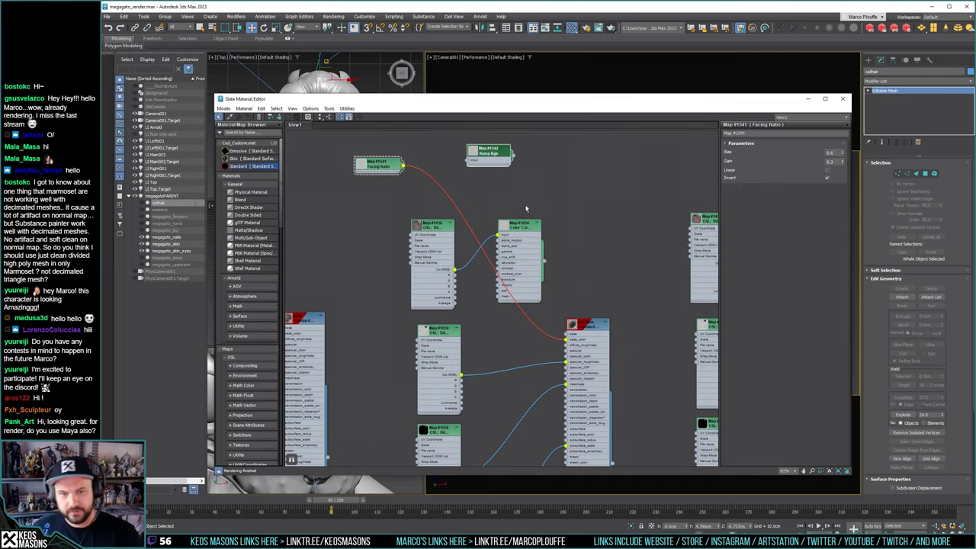
key("Delete")
right_click(485, 158)
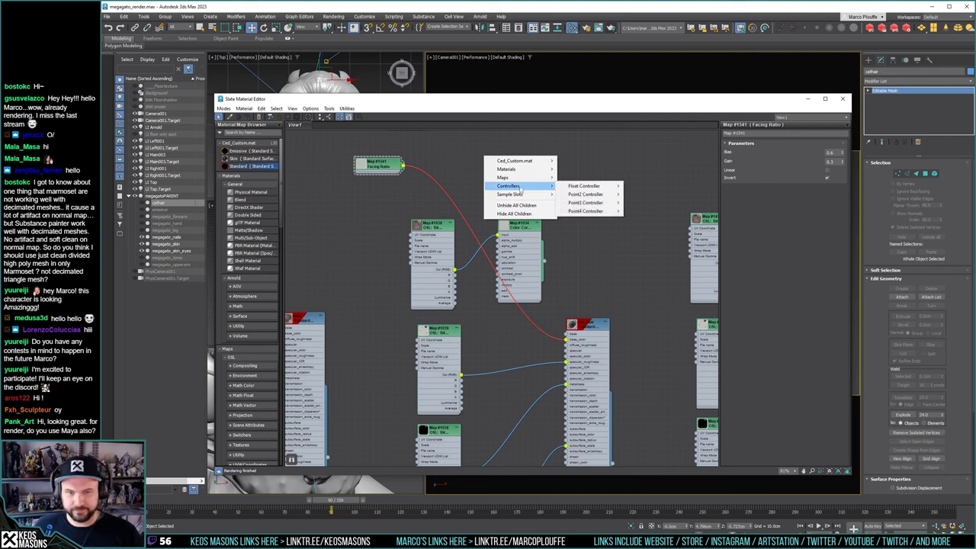
left_click(612, 207)
right_click(534, 227)
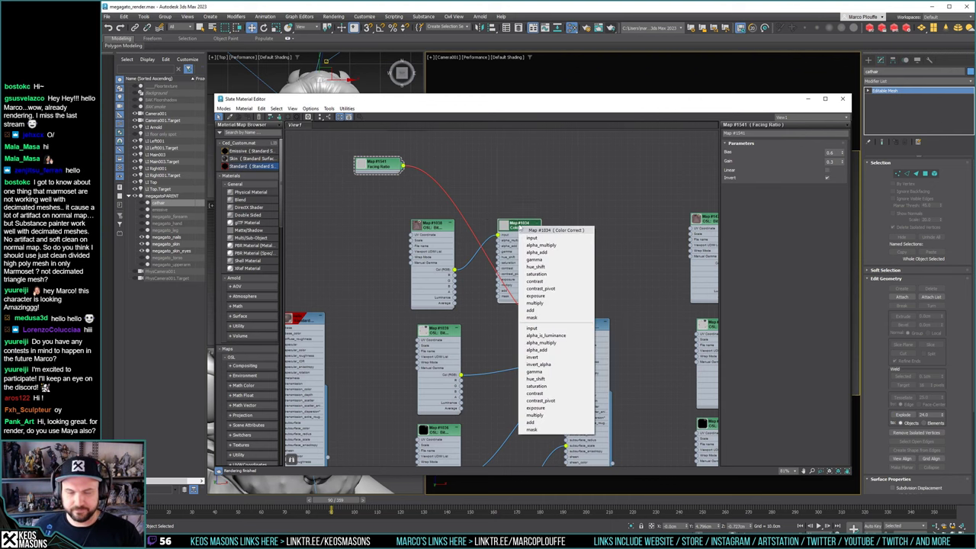
key("Escape")
Duplicate the Color Correct map and insert the copy between the Facing Ratio map and the skin material's base_color
left_click_drag(534, 228, 499, 137)
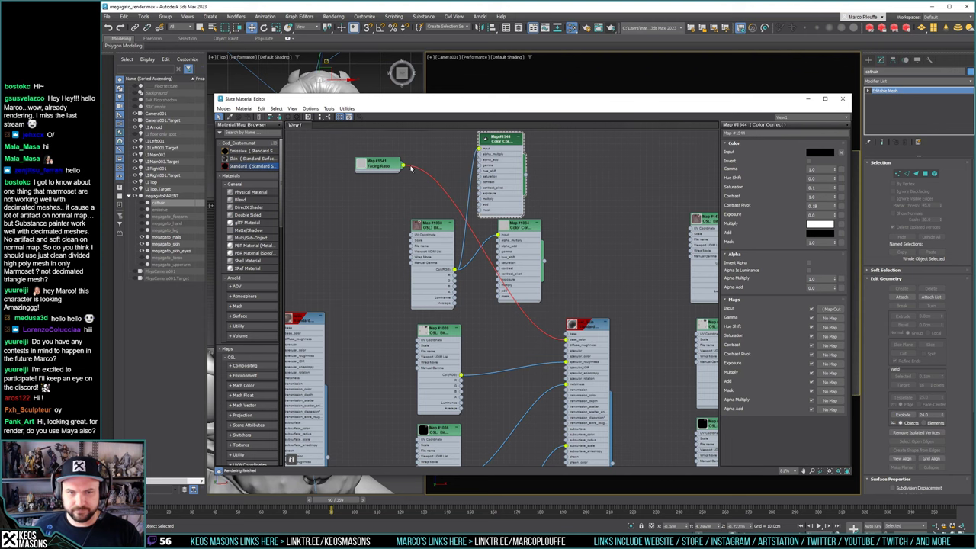
left_click_drag(404, 164, 479, 148)
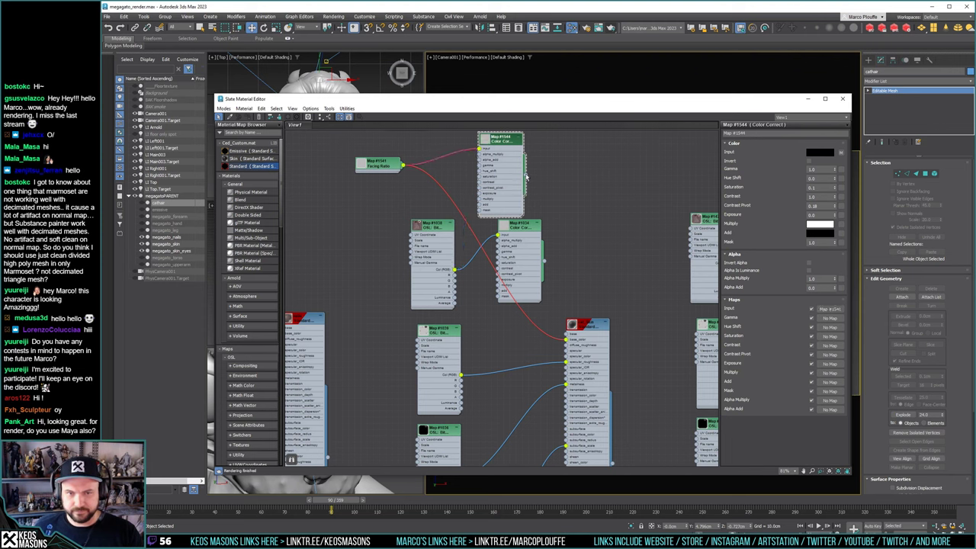
left_click_drag(525, 175, 566, 340)
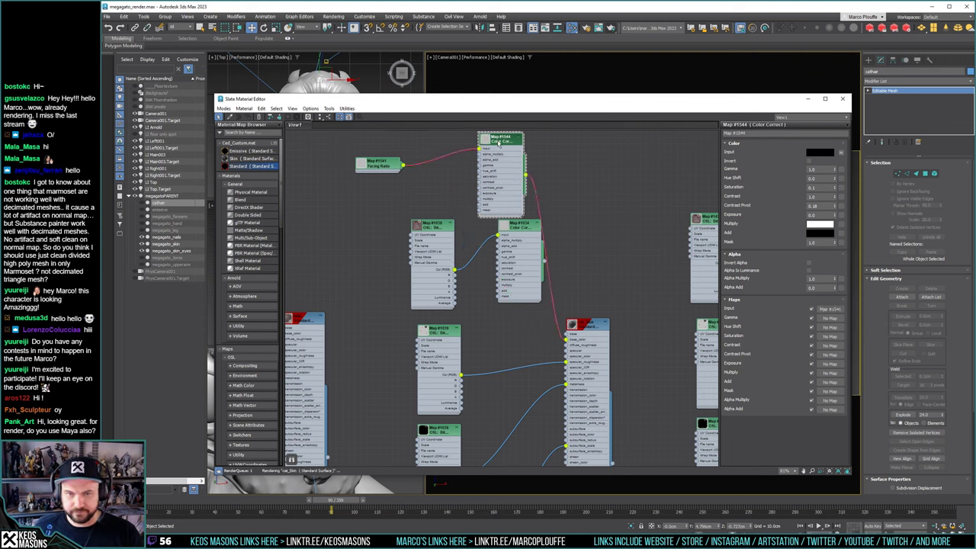
left_click_drag(377, 173, 364, 149)
left_click_drag(488, 141, 385, 146)
left_click(435, 139)
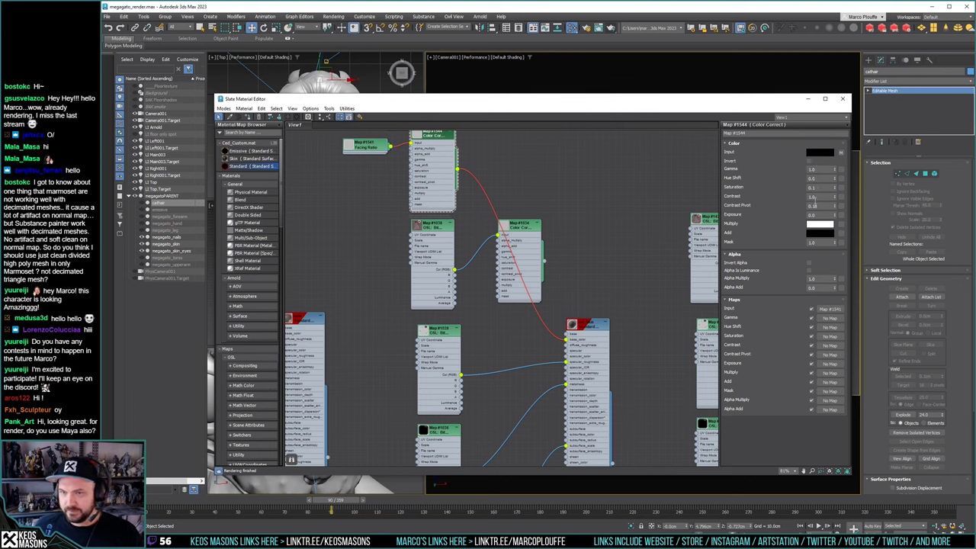
Set the new Color Correct map's Saturation to 1 and darken its Multiply color to grey, with a region render
left_click_drag(817, 189, 792, 190)
type("1")
key("Return")
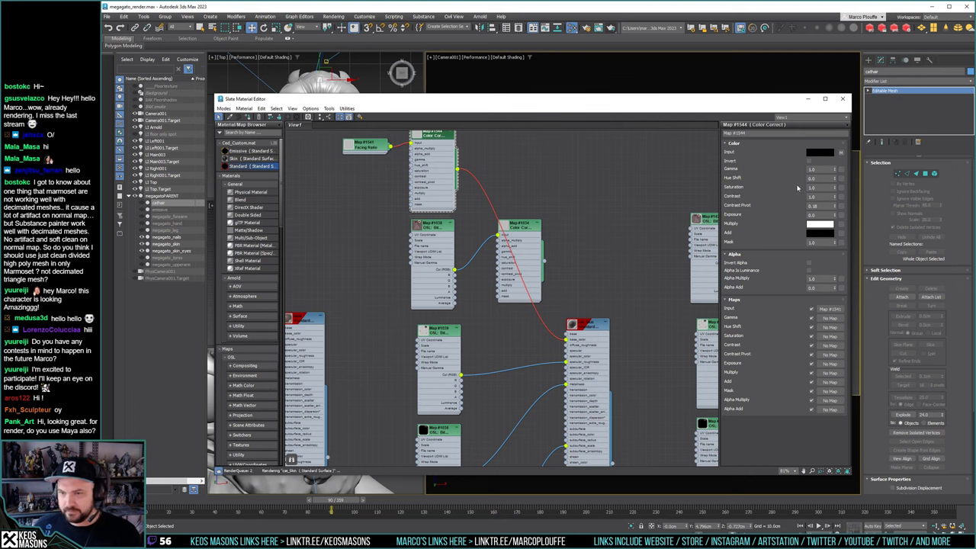
left_click(819, 225)
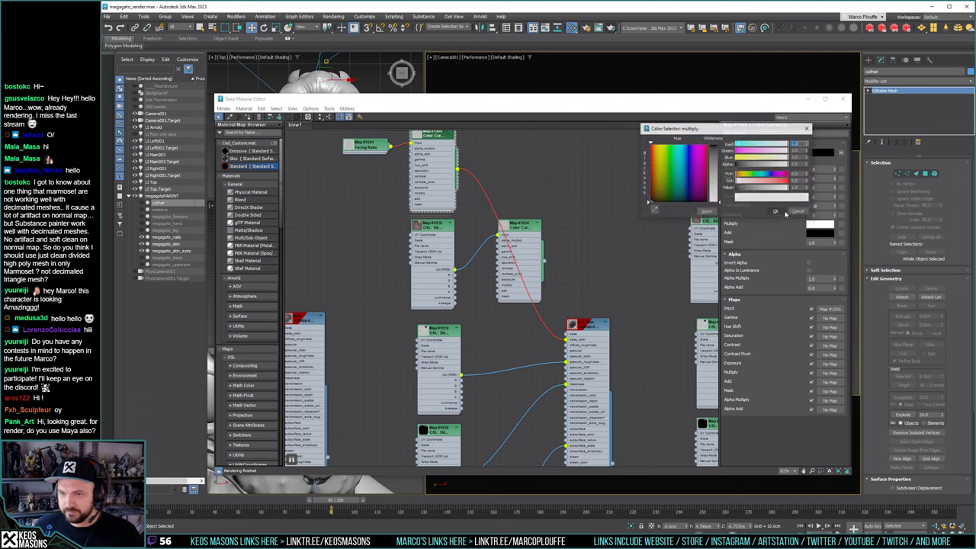
left_click(775, 211)
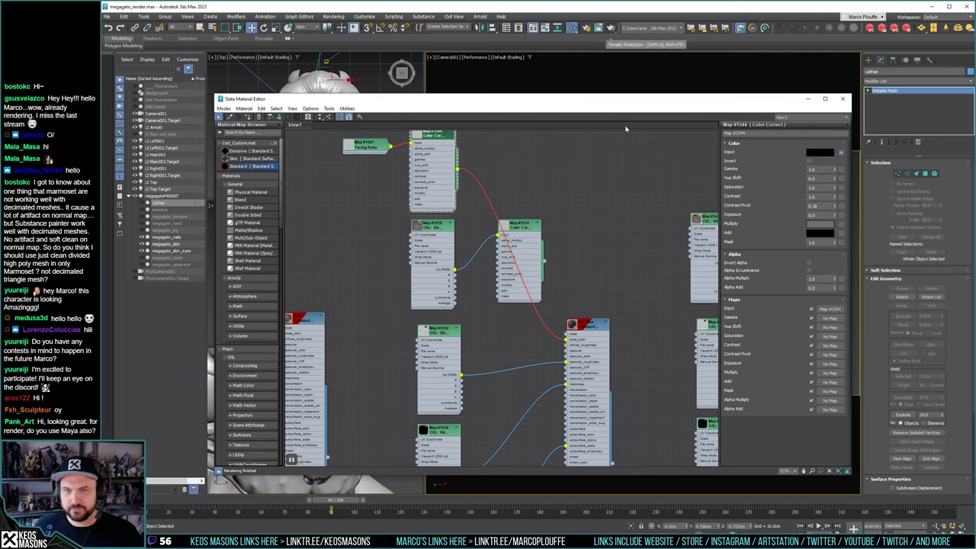
left_click(610, 27)
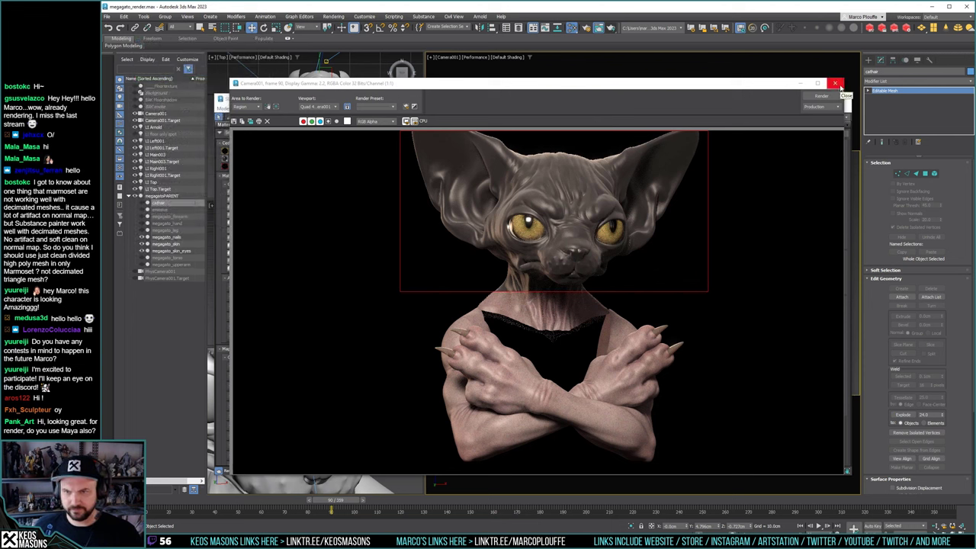
left_click(836, 84)
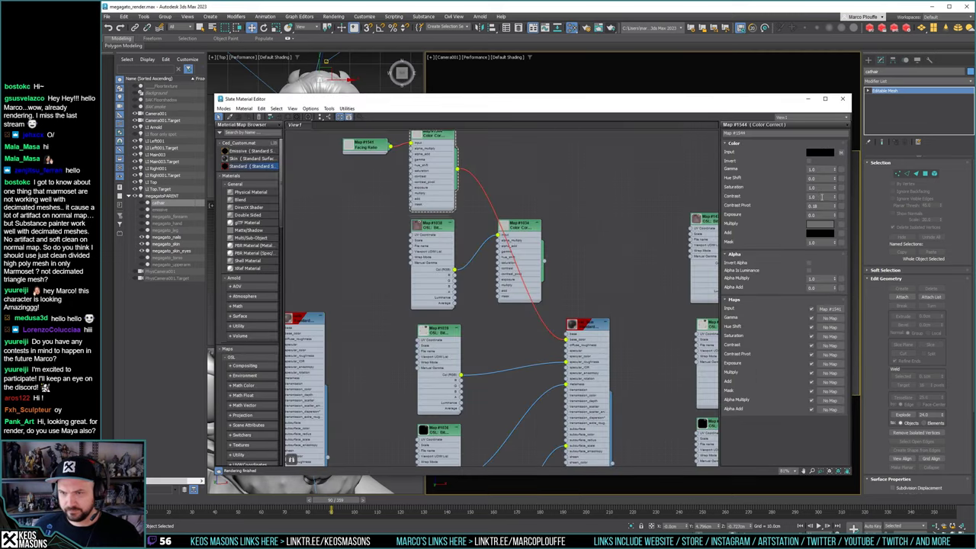
Try a Contrast of 5 on the new Color Correct map in a region render
left_click_drag(822, 197, 788, 200)
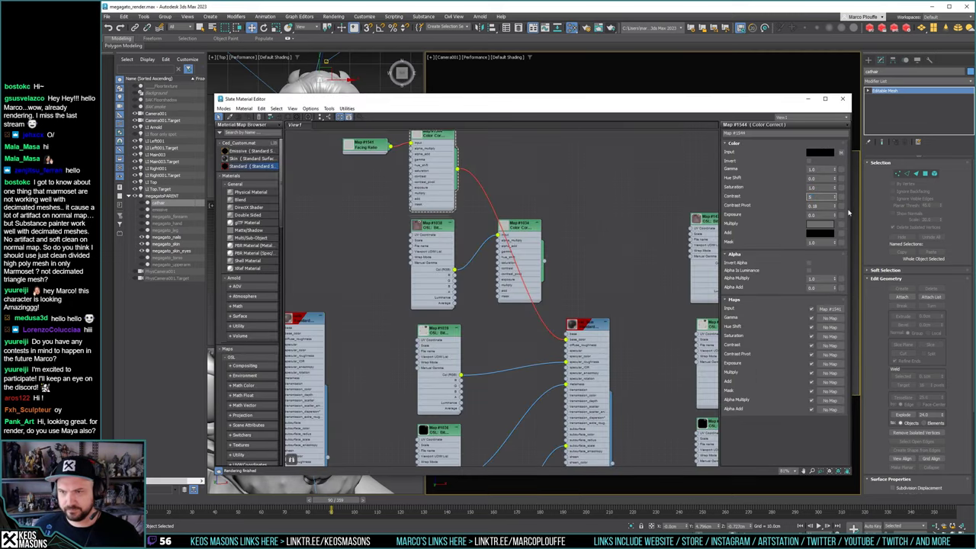
key("Return")
left_click(611, 28)
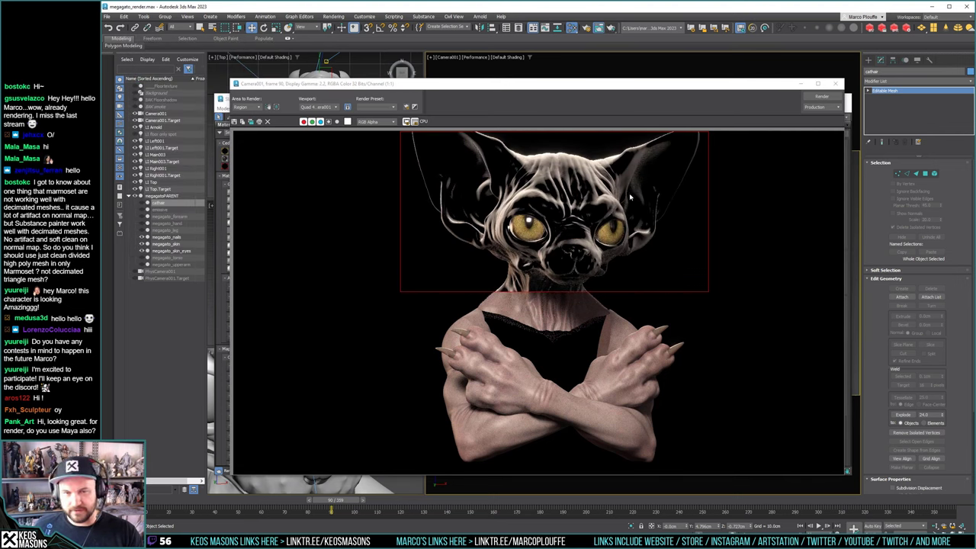
left_click(836, 83)
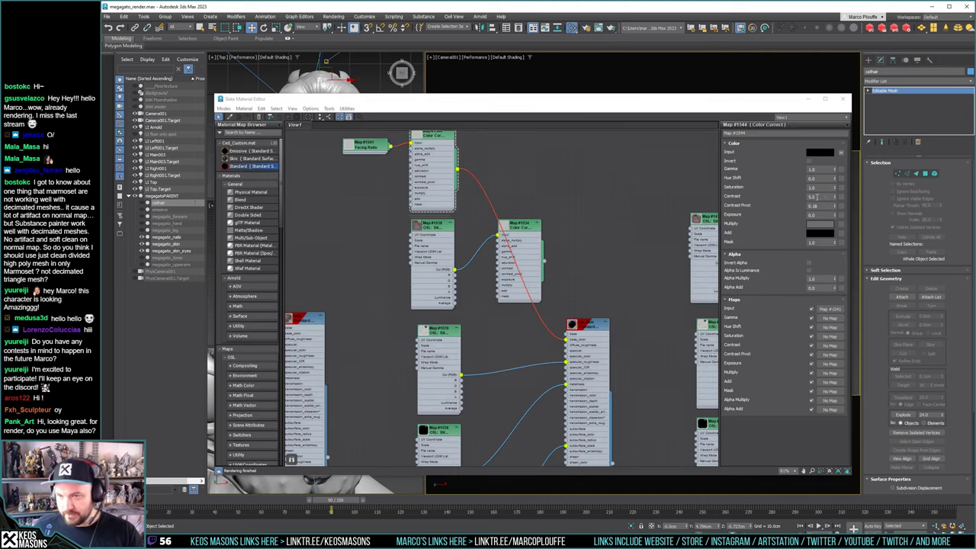
Set the new Color Correct map's Contrast to 3, render the region and close the render
left_click_drag(817, 198, 810, 196)
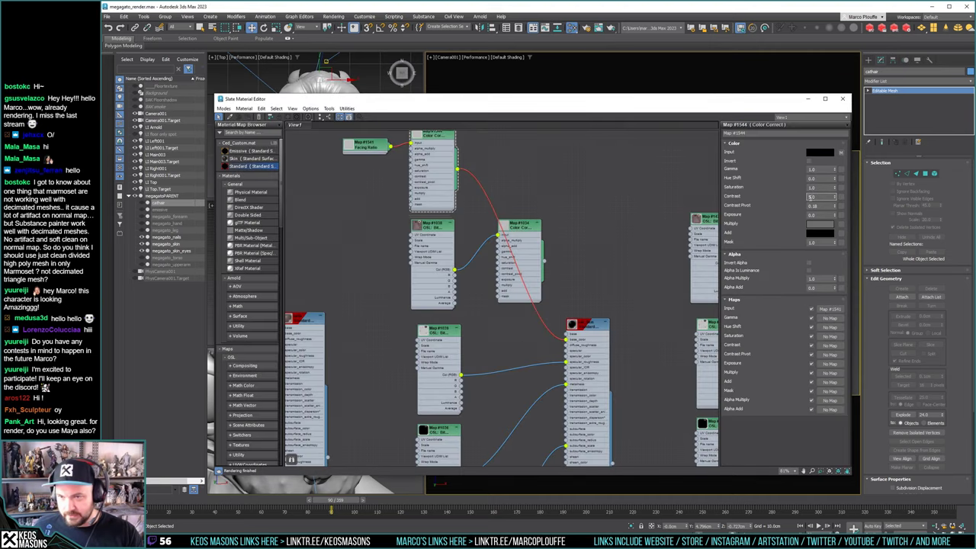
type("3")
key("Return")
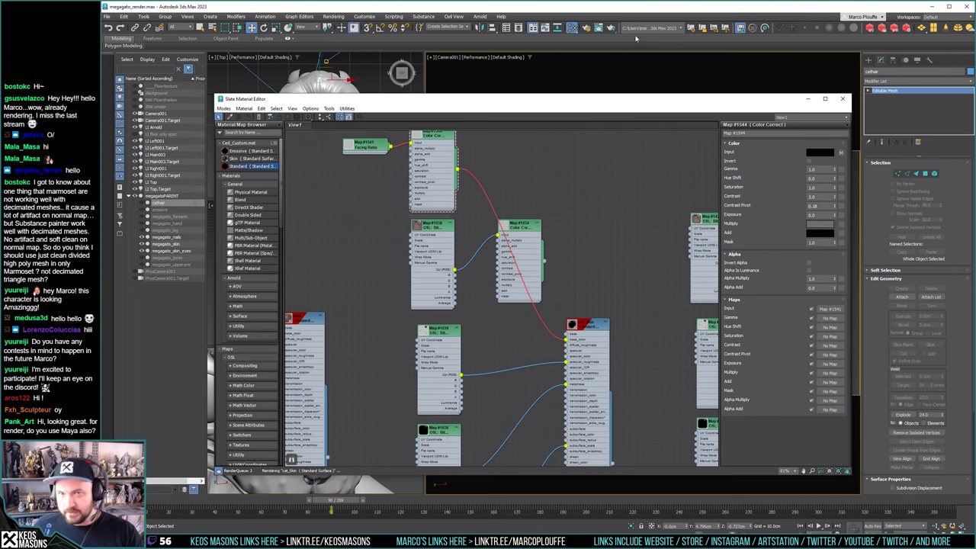
left_click(610, 28)
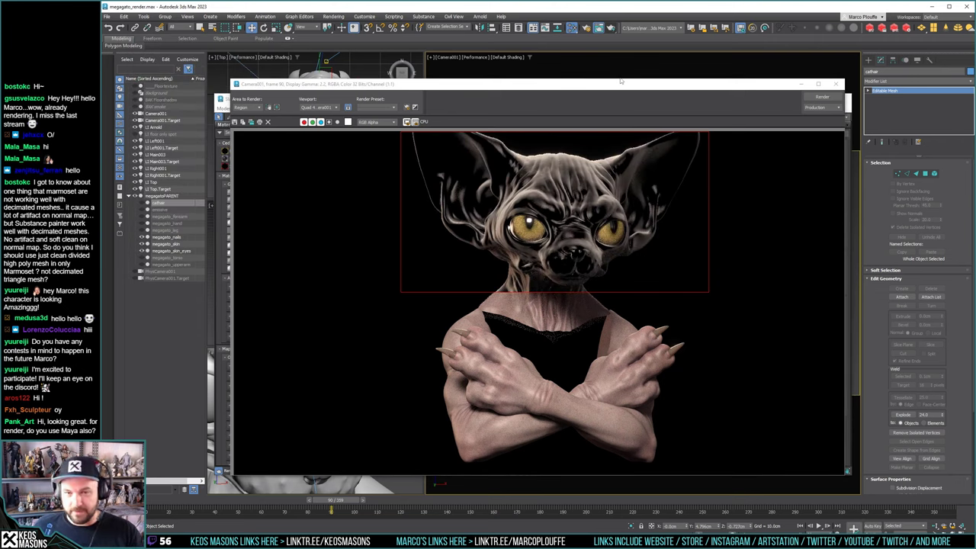
left_click(836, 84)
Rearrange the Facing Ratio map, its Color Correct map and the skin color bitmap so that they no longer overlap
middle_click_drag(508, 178, 491, 221)
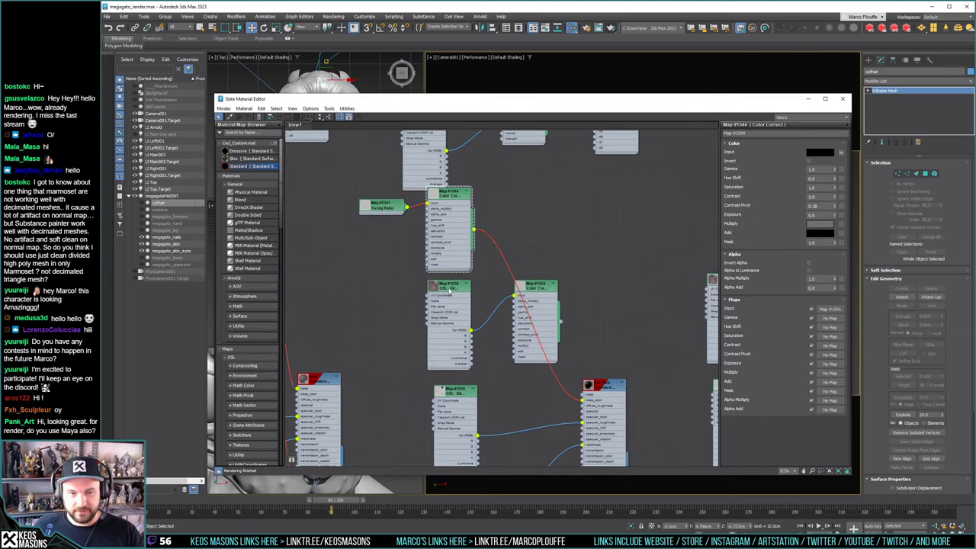
left_click_drag(444, 200, 396, 257)
left_click_drag(355, 226, 343, 220)
left_click_drag(397, 257, 417, 232)
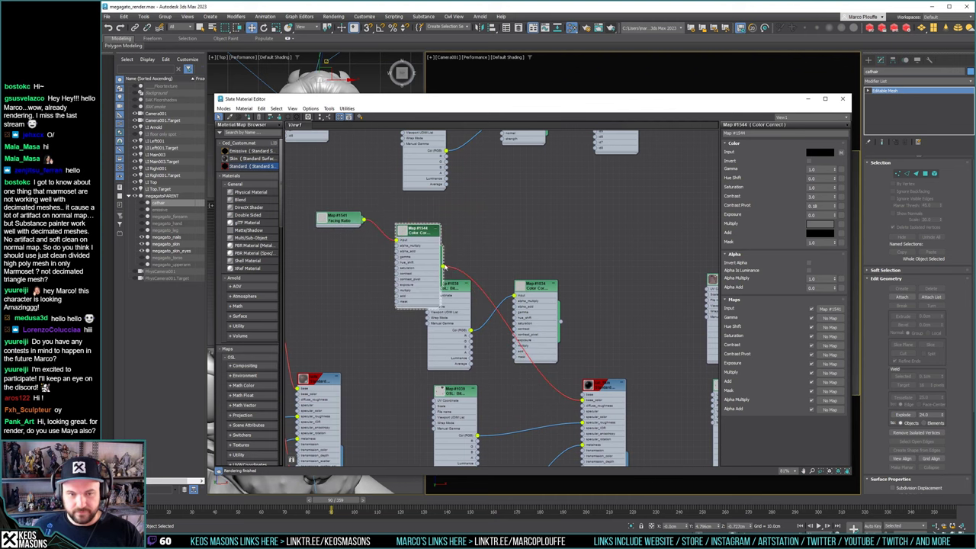
left_click_drag(456, 287, 370, 279)
left_click_drag(417, 231, 437, 230)
left_click_drag(354, 221, 379, 221)
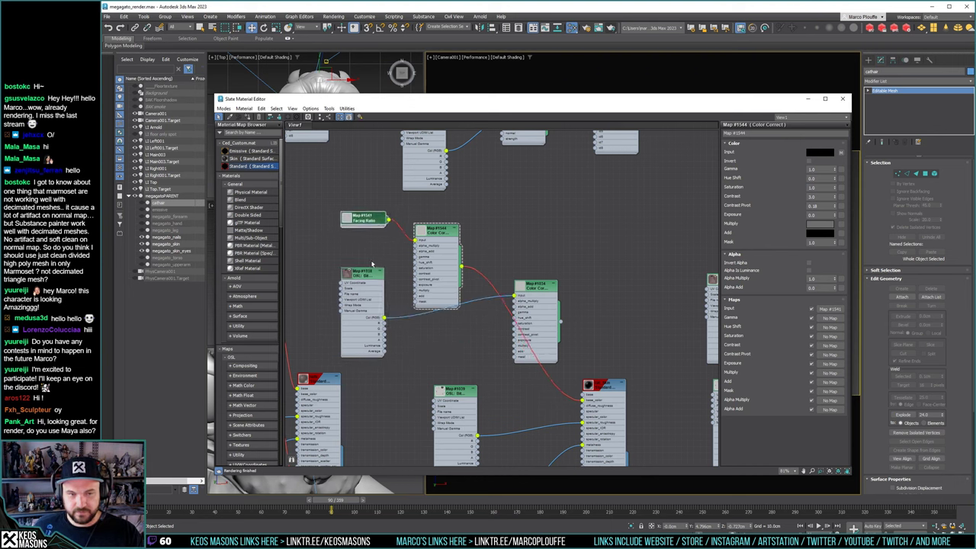
left_click_drag(365, 282, 384, 306)
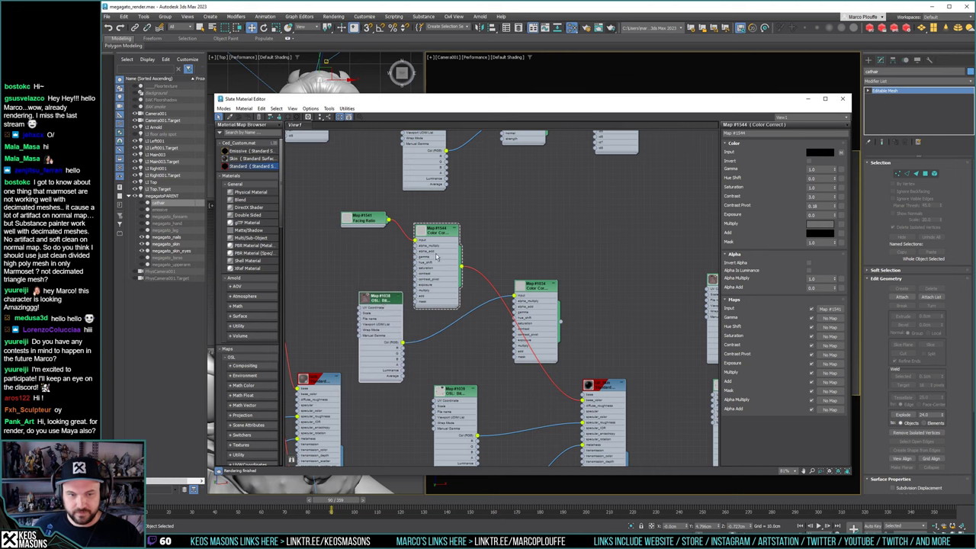
Stack the two Color Correct maps in one column and place the Facing Ratio map and color bitmap beside their inputs
middle_click_drag(507, 267, 483, 191)
middle_click_drag(497, 227, 517, 277)
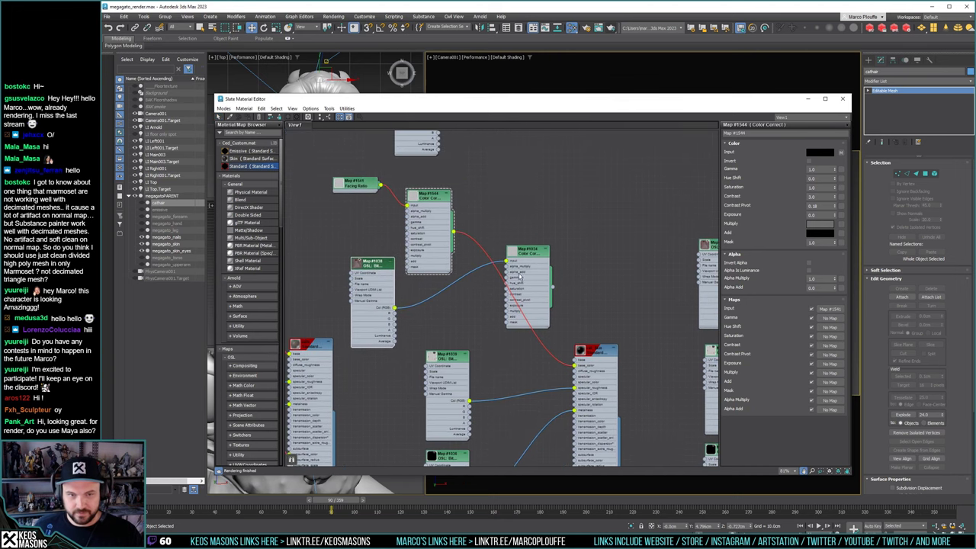
left_click_drag(427, 199, 439, 193)
left_click_drag(525, 255, 446, 280)
left_click_drag(450, 355, 450, 367)
left_click_drag(446, 276, 446, 282)
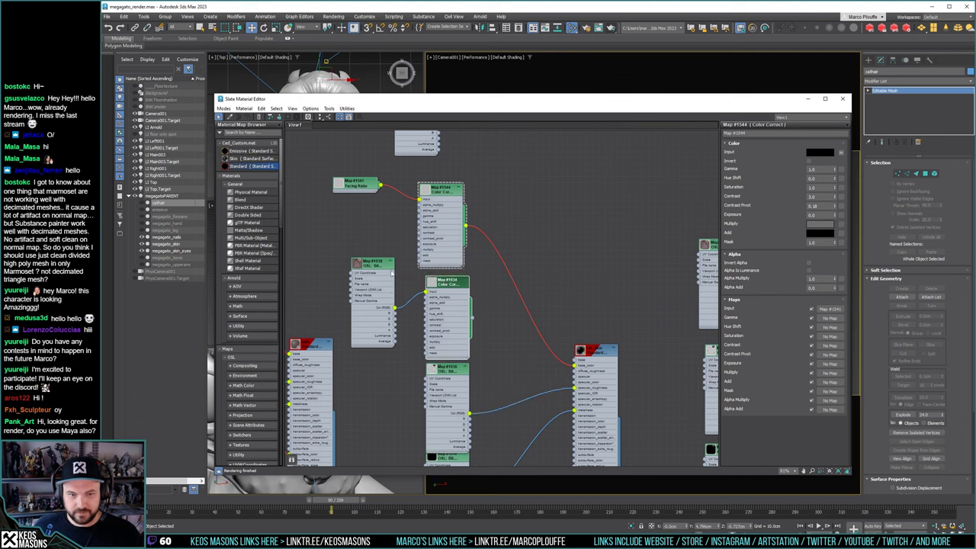
left_click_drag(372, 267, 391, 292)
left_click_drag(359, 189, 382, 209)
Align the skin material's lower bitmap nodes, including the normal map's bitmap, in one column
middle_click_drag(468, 320, 466, 198)
left_click_drag(447, 340, 447, 347)
middle_click_drag(486, 322, 486, 220)
left_click_drag(449, 333, 442, 332)
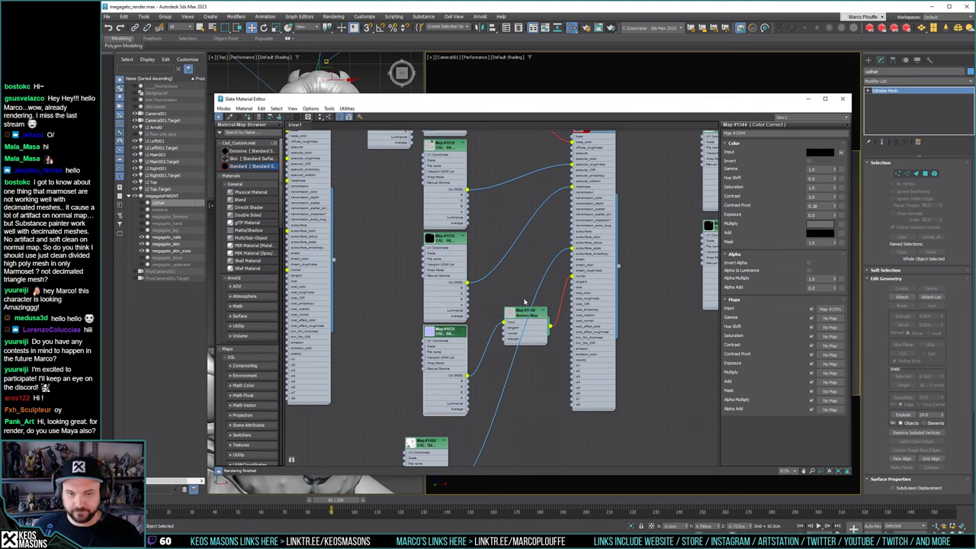
Add a general Blend material to the node view beside the Color Correct maps
middle_click_drag(515, 257, 523, 375)
middle_click_drag(511, 283, 500, 366)
scroll(509, 314, "up", 1)
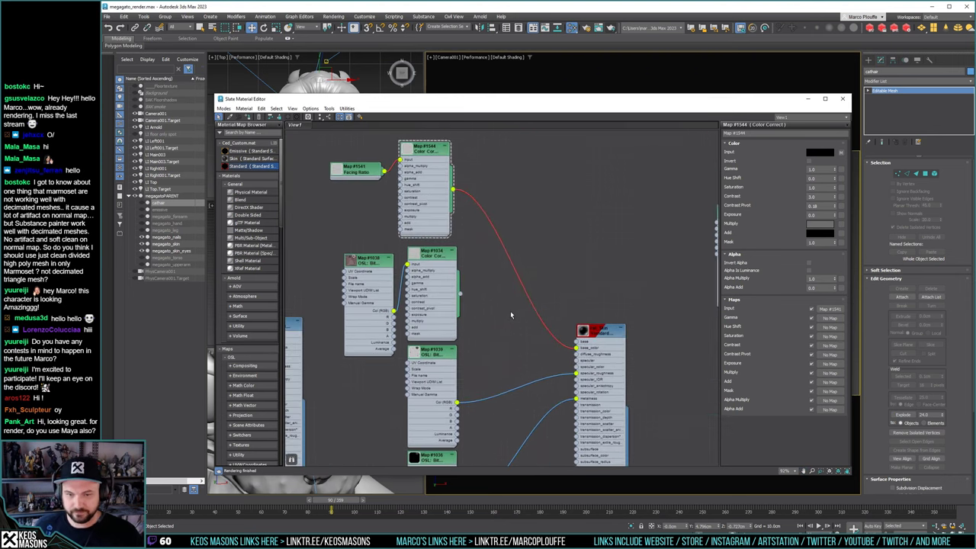
right_click(502, 290)
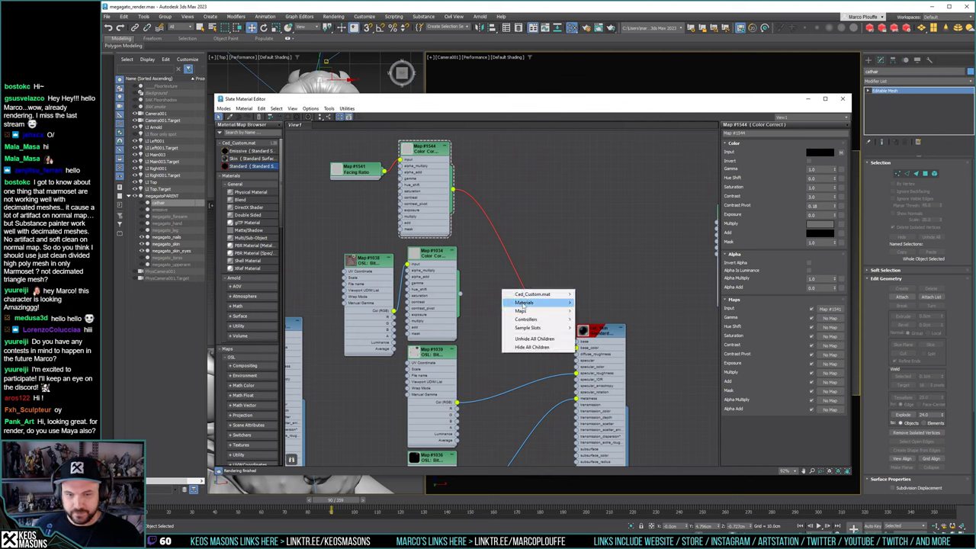
mouse_move(533, 302)
mouse_move(600, 312)
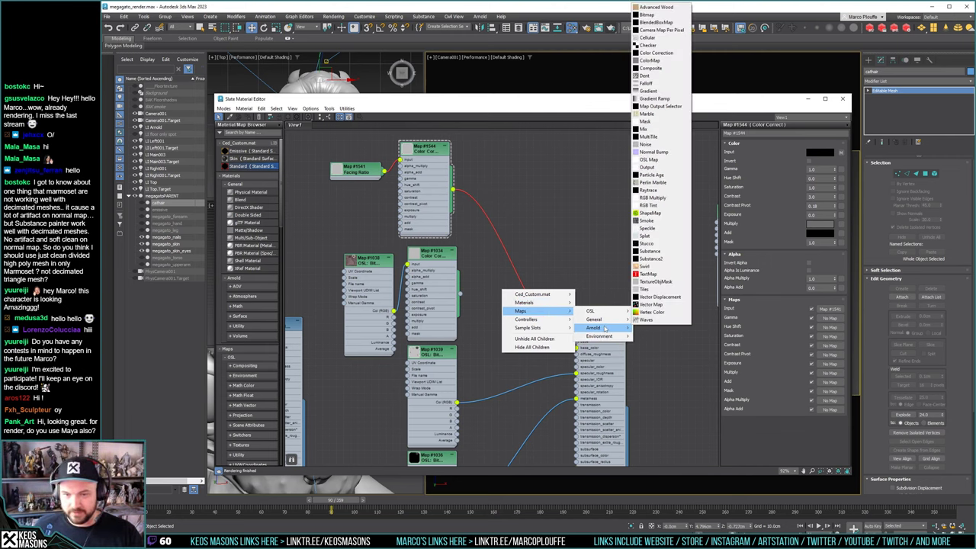
mouse_move(649, 336)
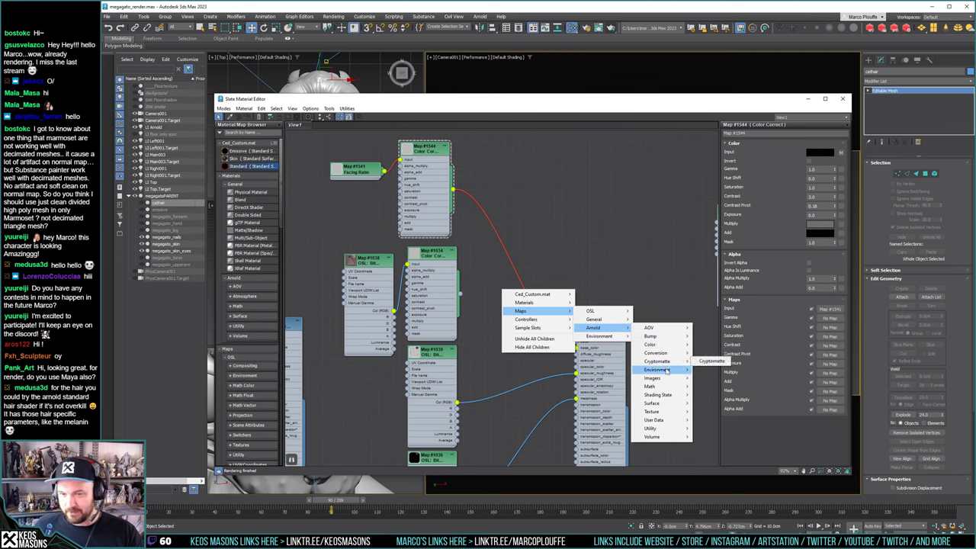
mouse_move(671, 379)
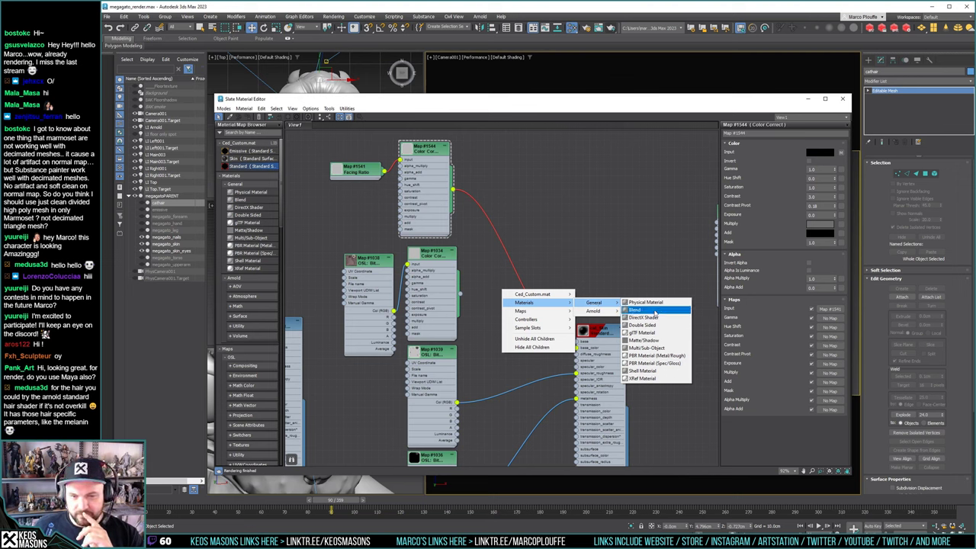
left_click(632, 310)
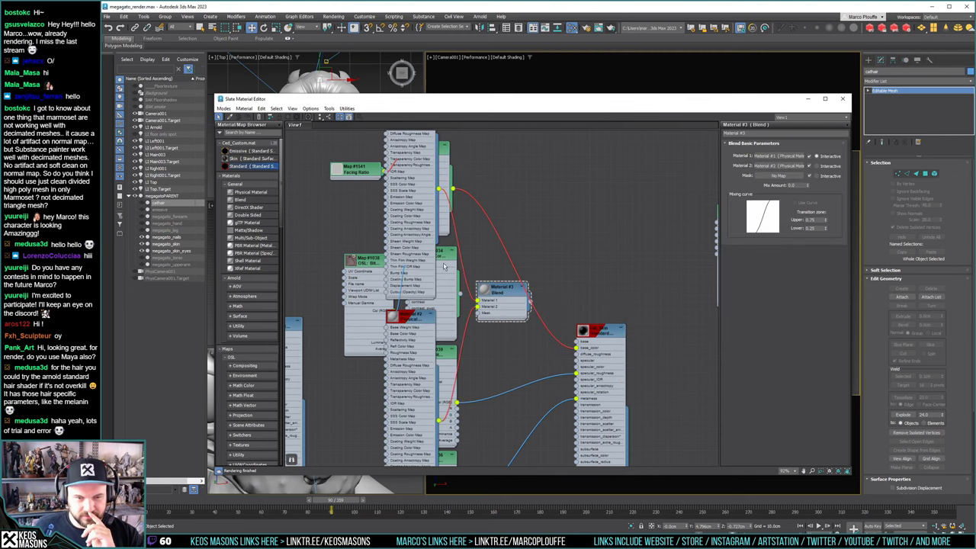
Move the Blend material and its two Physical materials clear of the skin maps and show both Physical materials' parameters
left_click_drag(494, 302, 627, 245)
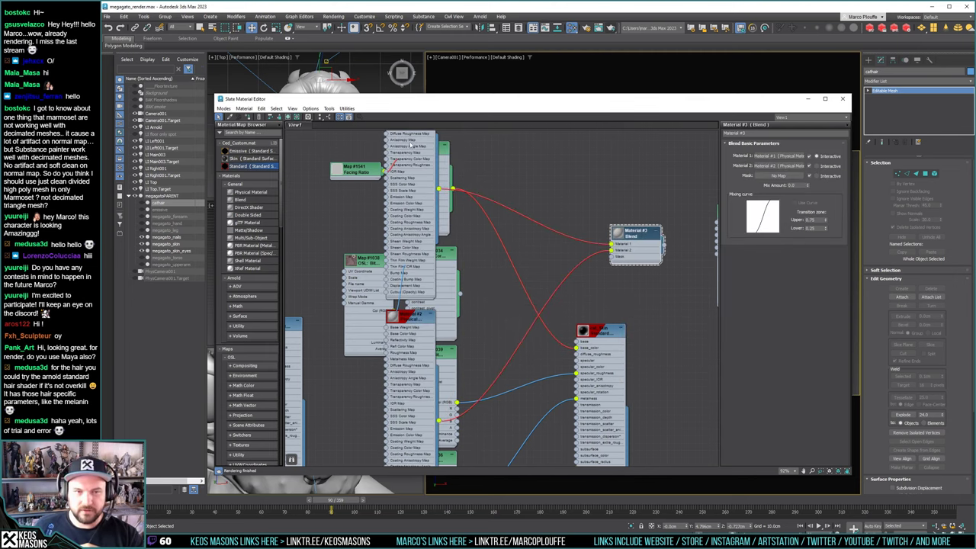
left_click_drag(403, 145, 550, 173)
left_click_drag(409, 345, 515, 193)
middle_click_drag(551, 205, 525, 281)
double_click(509, 189)
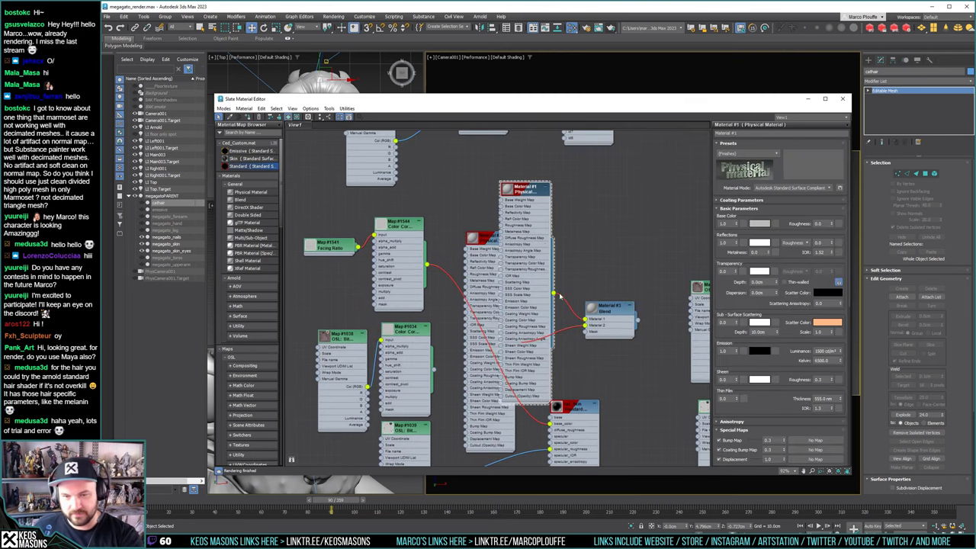
left_click(494, 239)
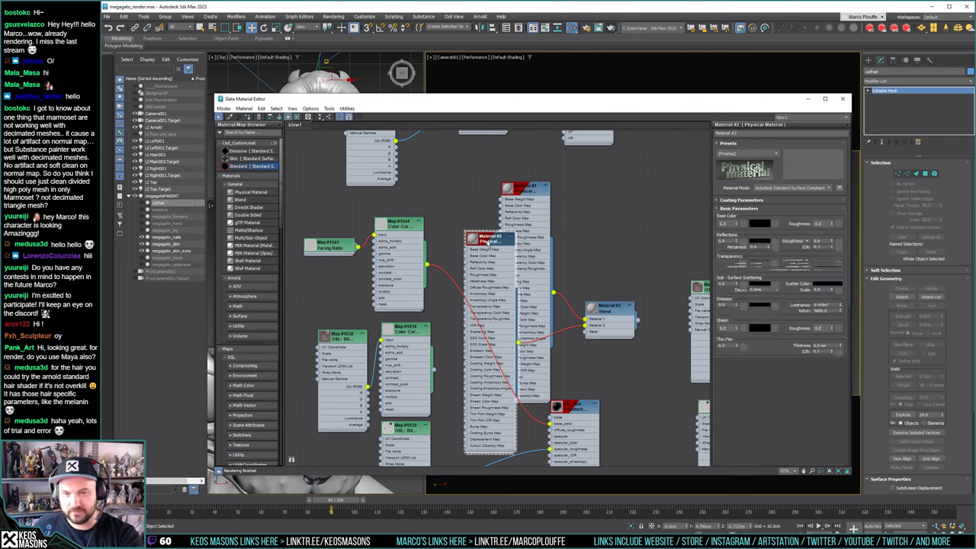
left_click(532, 197)
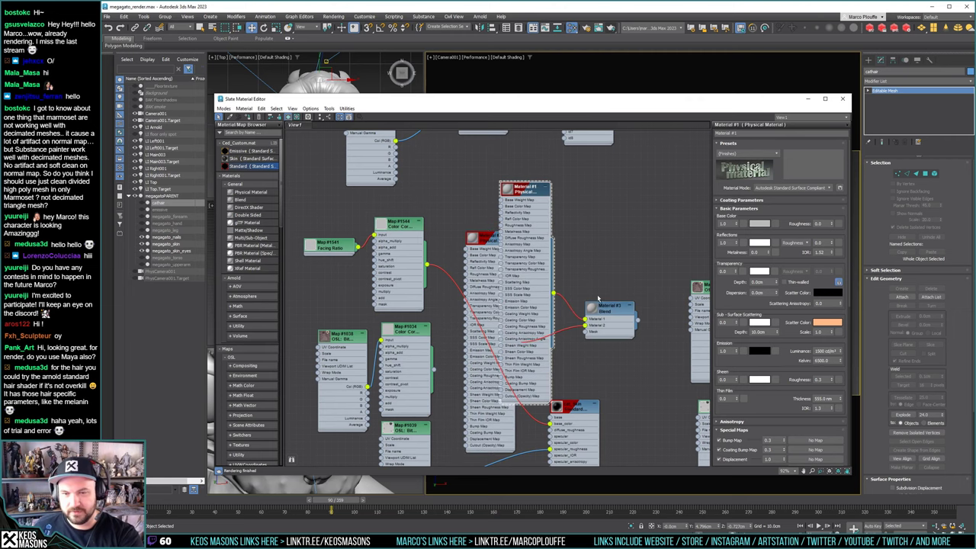
Delete both Physical materials and the Blend material from the node view
key("Delete")
left_click(504, 252)
key("Delete")
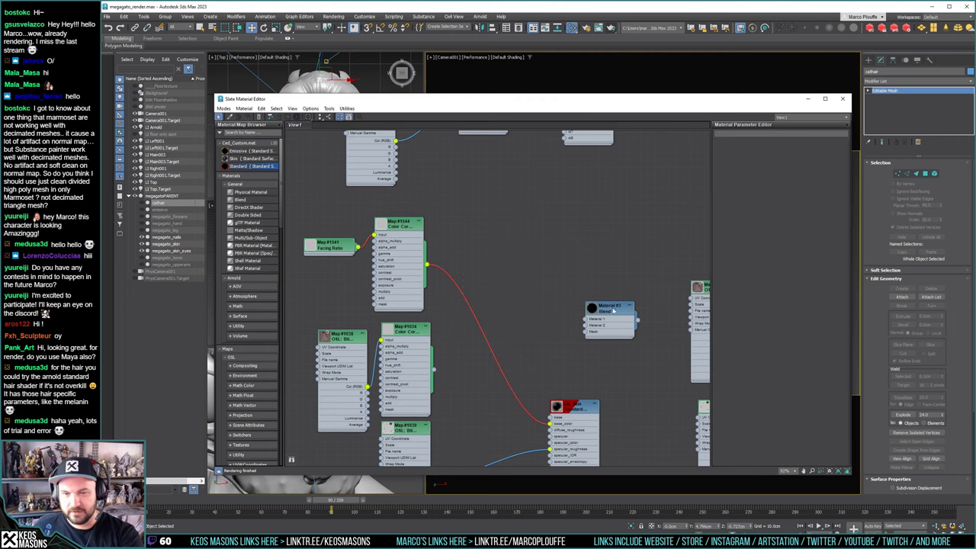
left_click(610, 311)
key("Delete")
Add a general Composite map and place it beside the Facing Ratio's Color Correct map
right_click(523, 261)
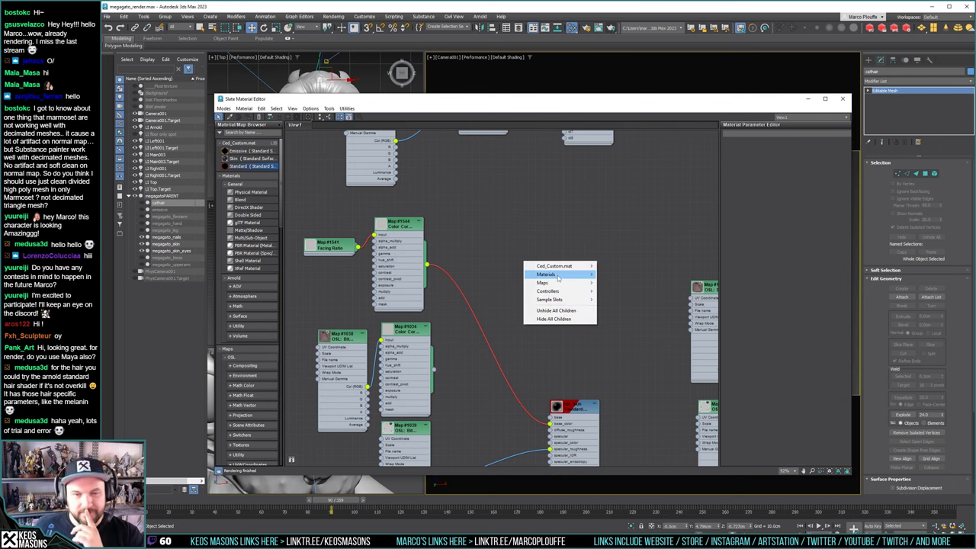
mouse_move(564, 282)
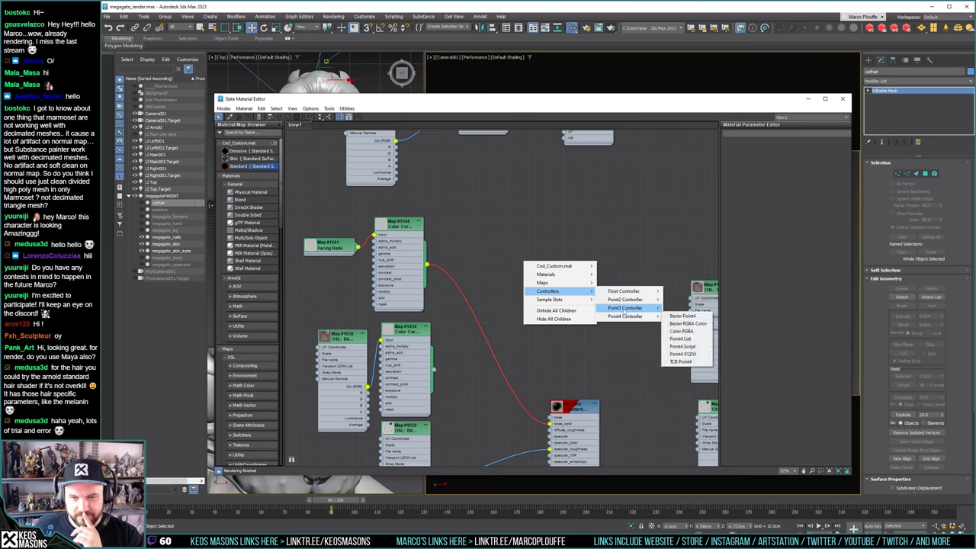
mouse_move(625, 301)
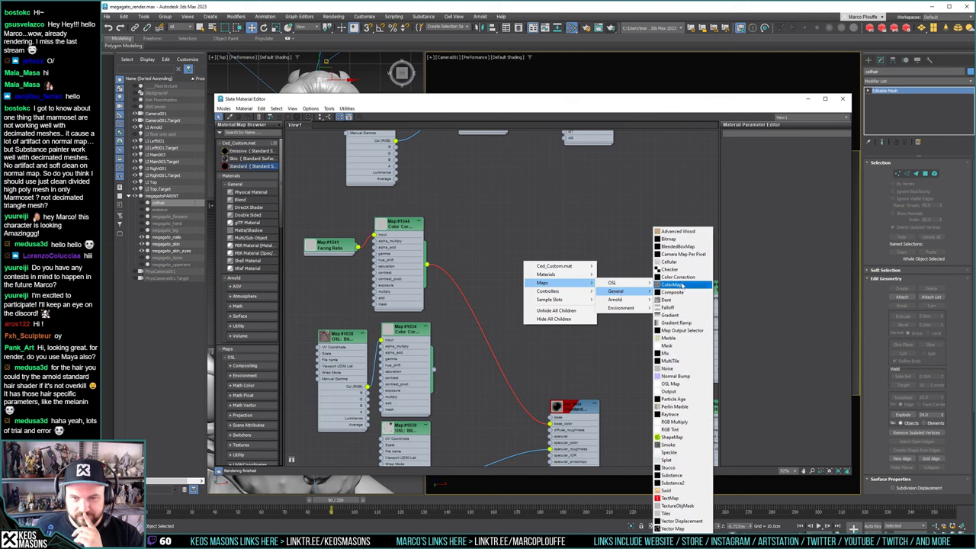
left_click(672, 292)
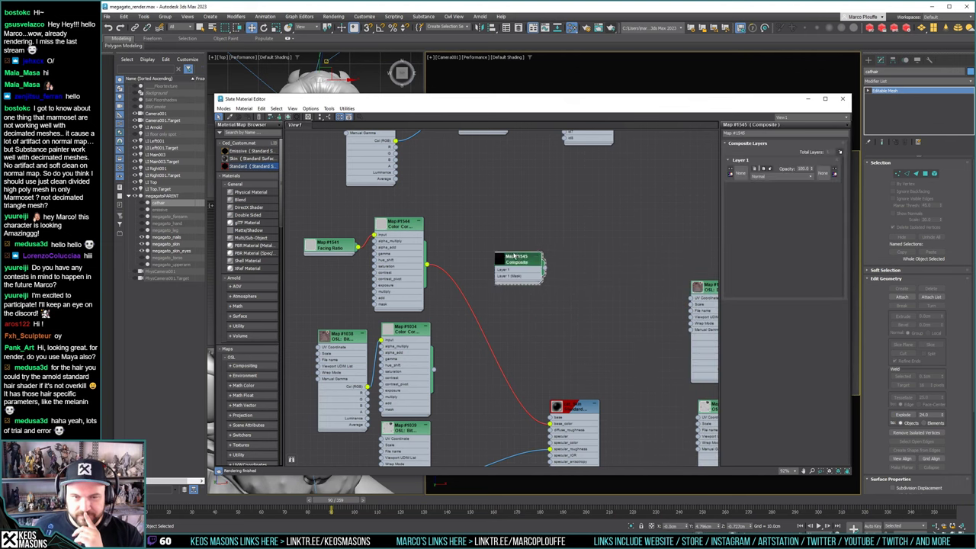
left_click_drag(516, 257, 495, 244)
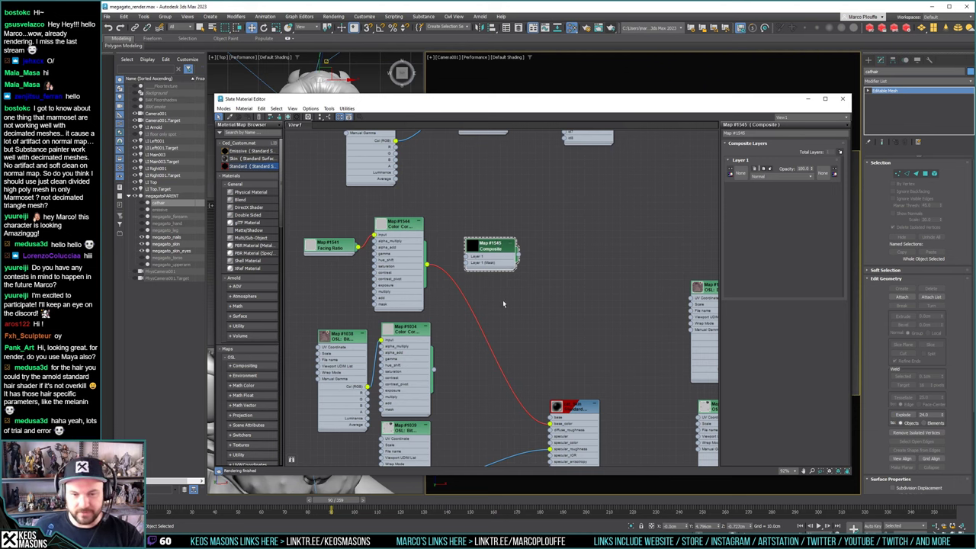
Connect the Facing Ratio's Color Correct to Composite Layer 1, the skin texture's to its mask, and the Composite to base_color
middle_click_drag(503, 302, 512, 246)
left_click_drag(433, 206, 475, 198)
left_click_drag(440, 311, 557, 364)
double_click(419, 274)
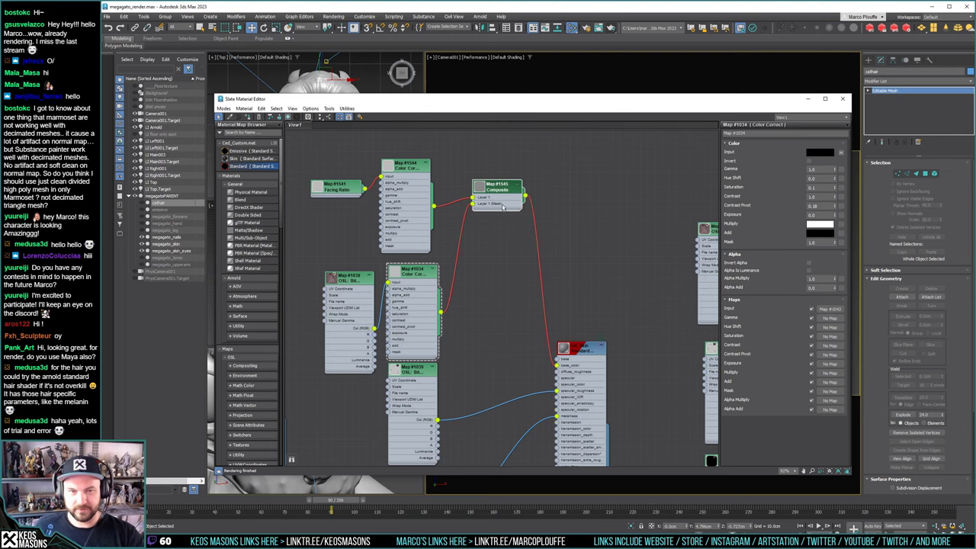
Move the Composite between the Color Correct maps and swap its inputs, with the skin texture in Layer 1 and Facing Ratio as mask
left_click_drag(502, 208, 488, 271)
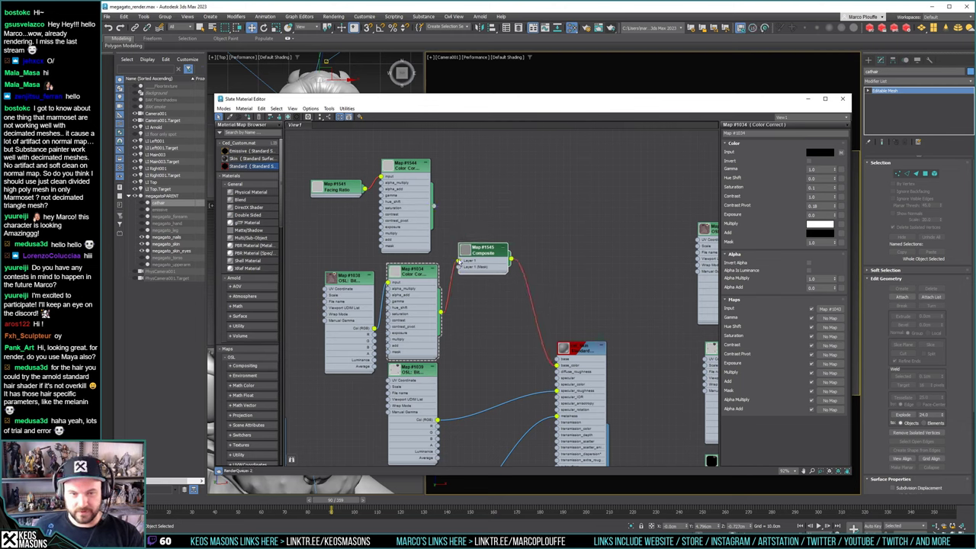
left_click_drag(433, 206, 458, 261)
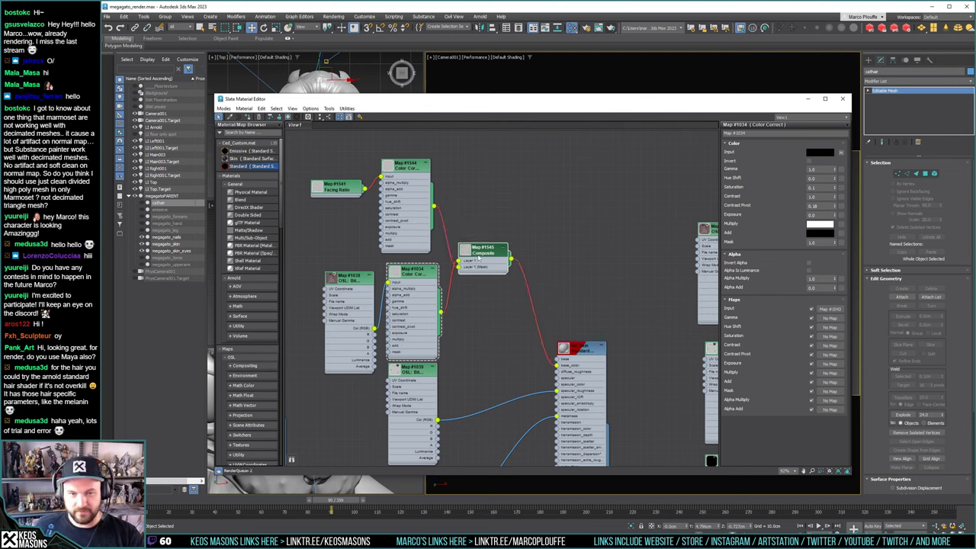
double_click(478, 259)
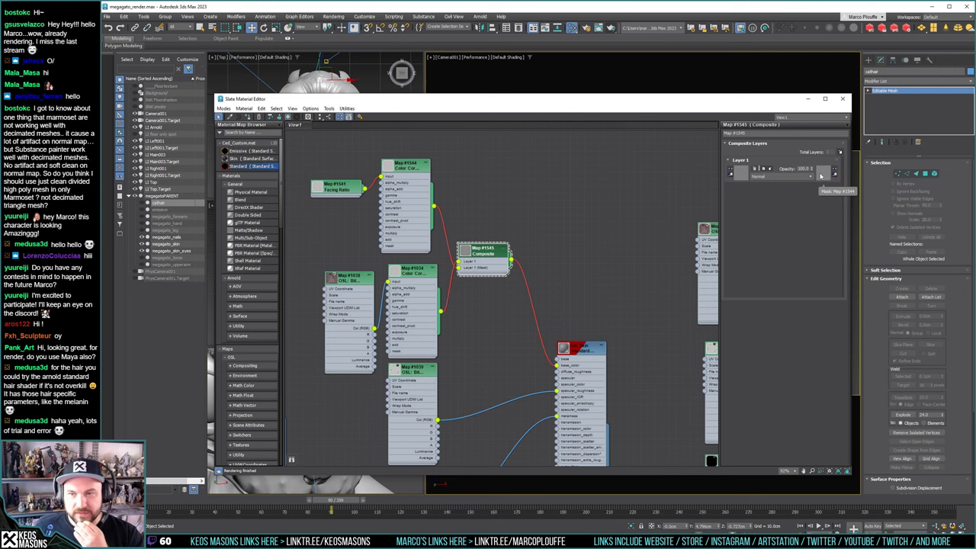
left_click(822, 177)
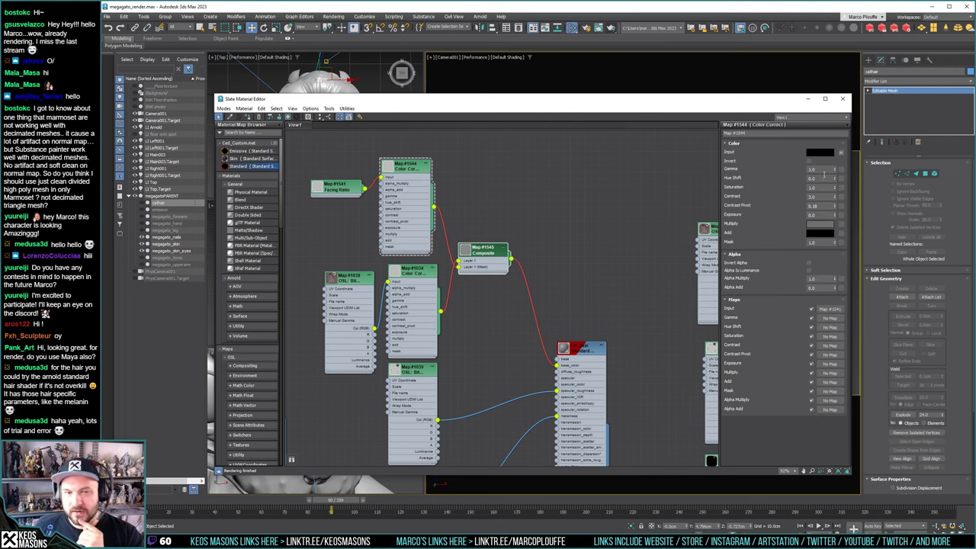
Try the Screen blend mode on the Composite's Layer 1 with a test render of the head region
double_click(474, 253)
left_click(789, 177)
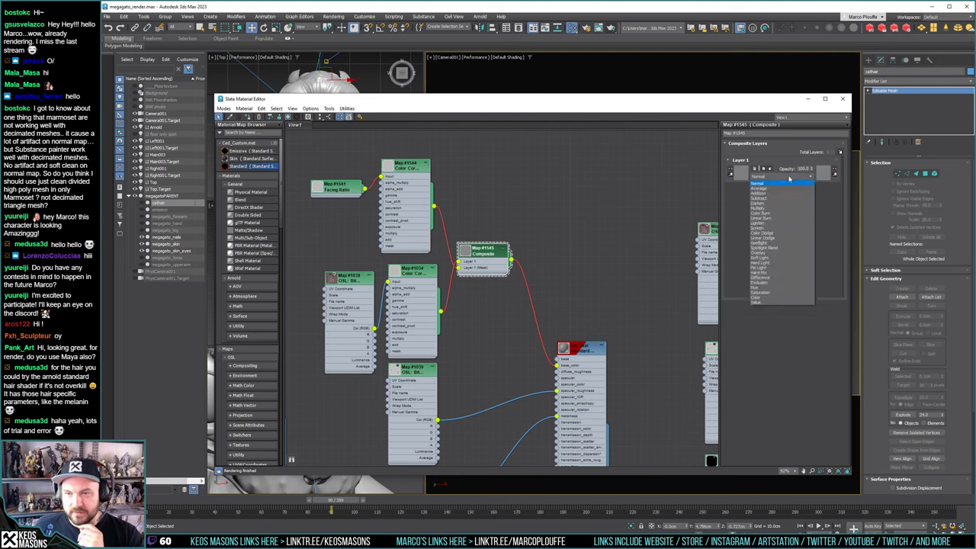
left_click(767, 229)
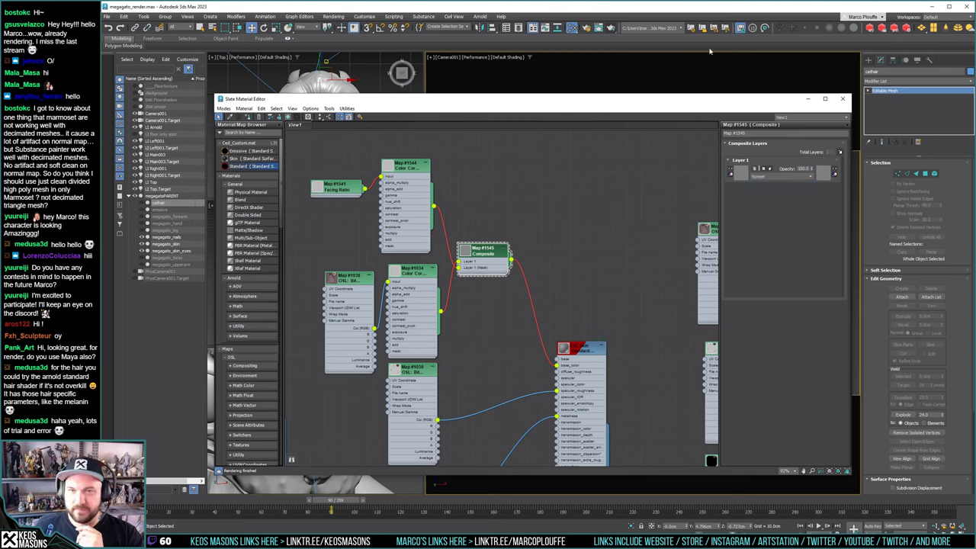
left_click(610, 28)
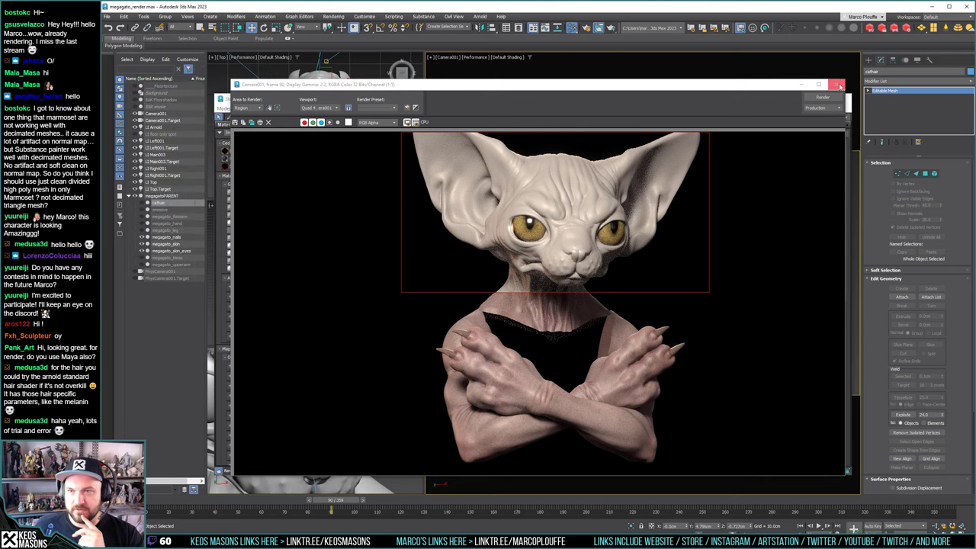
left_click(836, 84)
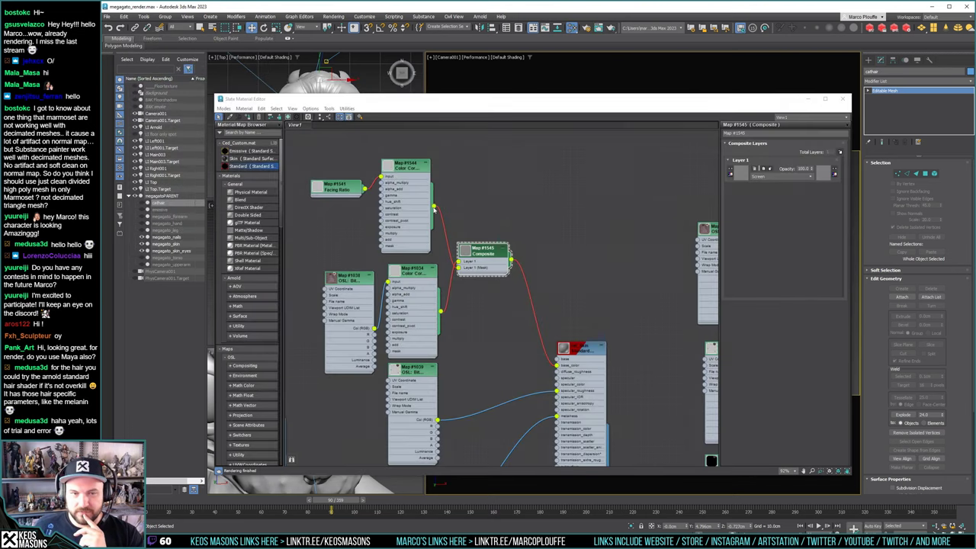
Try the Facing Ratio's Color Correct in Layer 1 with the skin texture's as its mask, and test-render the head region
left_click_drag(433, 207, 458, 268)
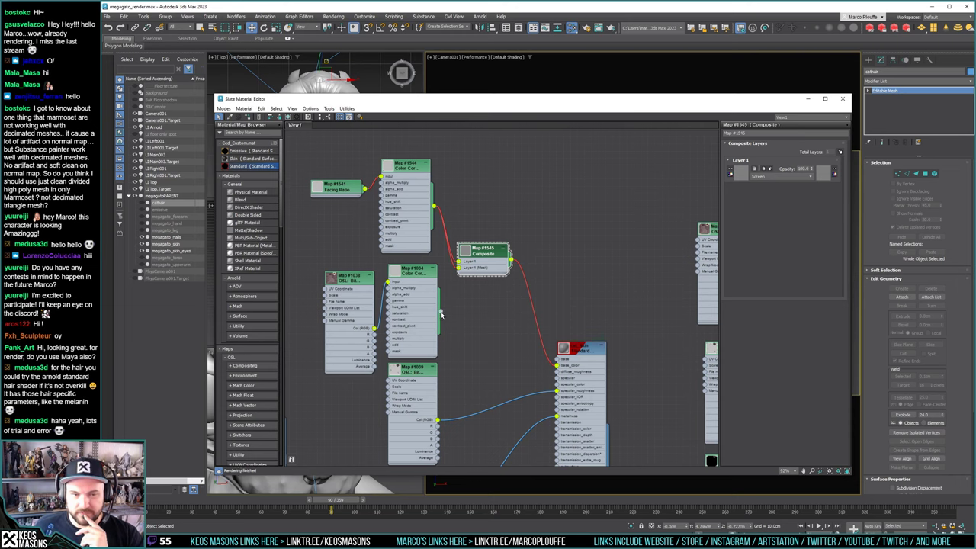
left_click_drag(441, 313, 459, 268)
left_click(586, 237)
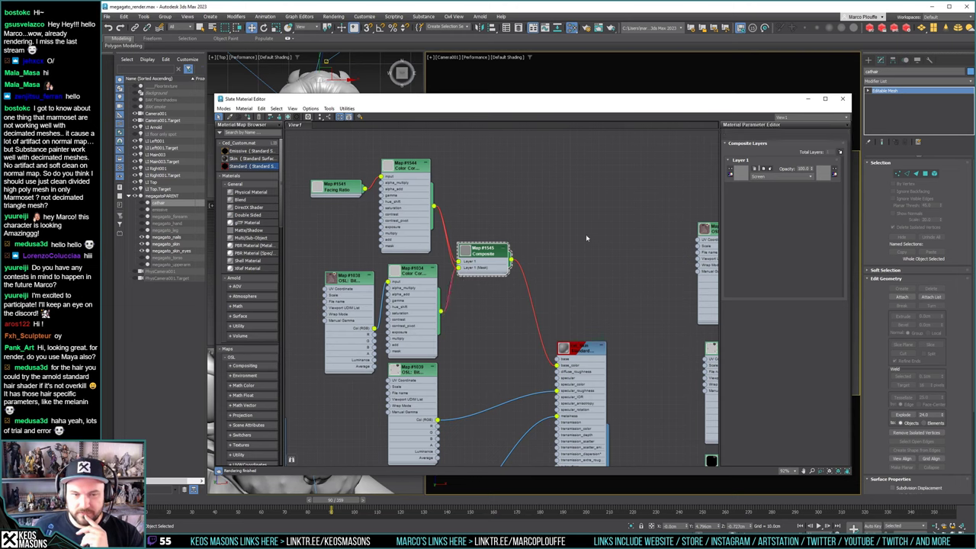
left_click(433, 312)
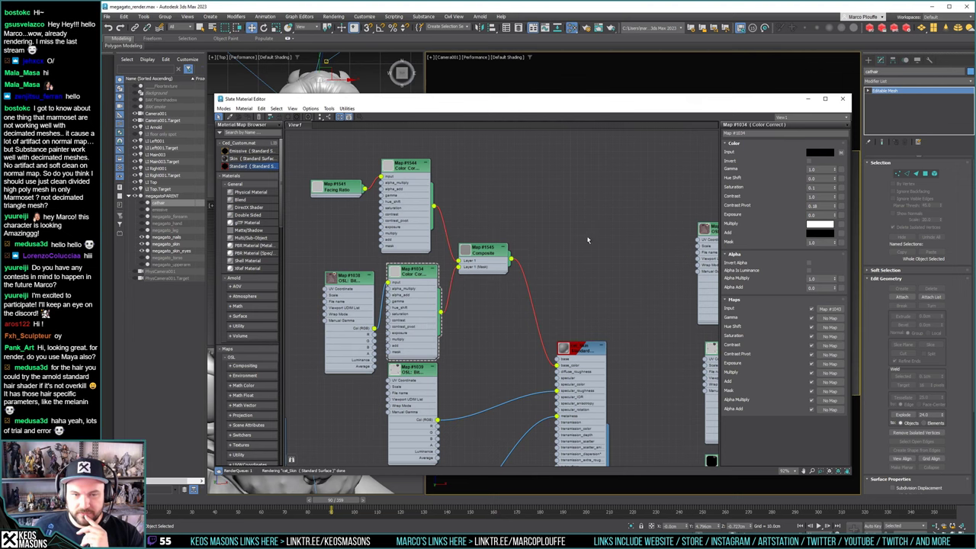
left_click(611, 28)
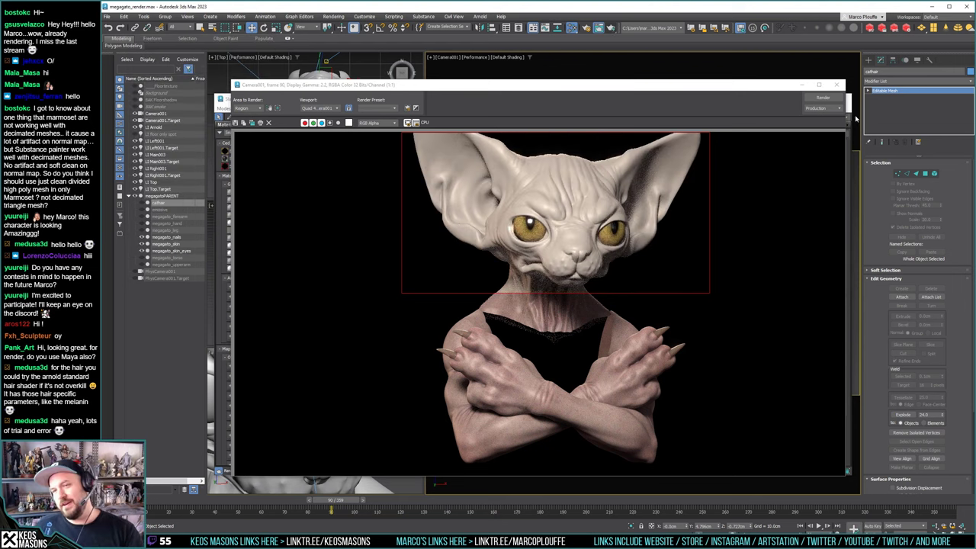
left_click(837, 85)
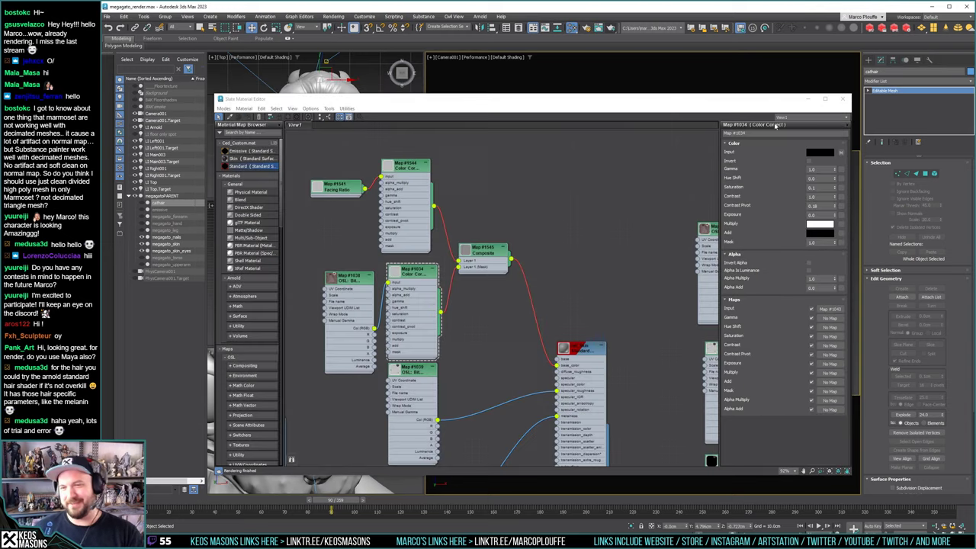
Add a second Composite layer, then connect the skin texture's Color Correct to Layer 1 and the Facing Ratio's to Layer 2
double_click(471, 255)
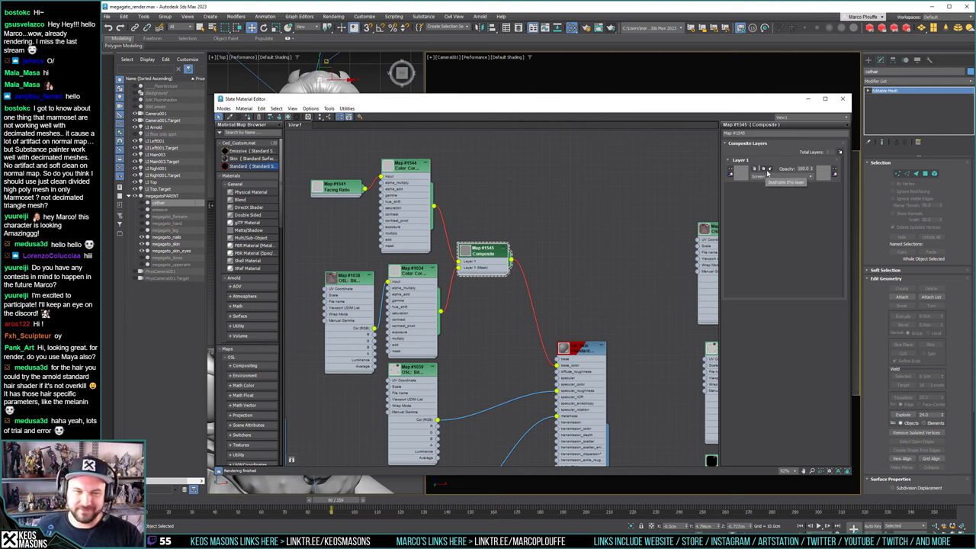
left_click(840, 152)
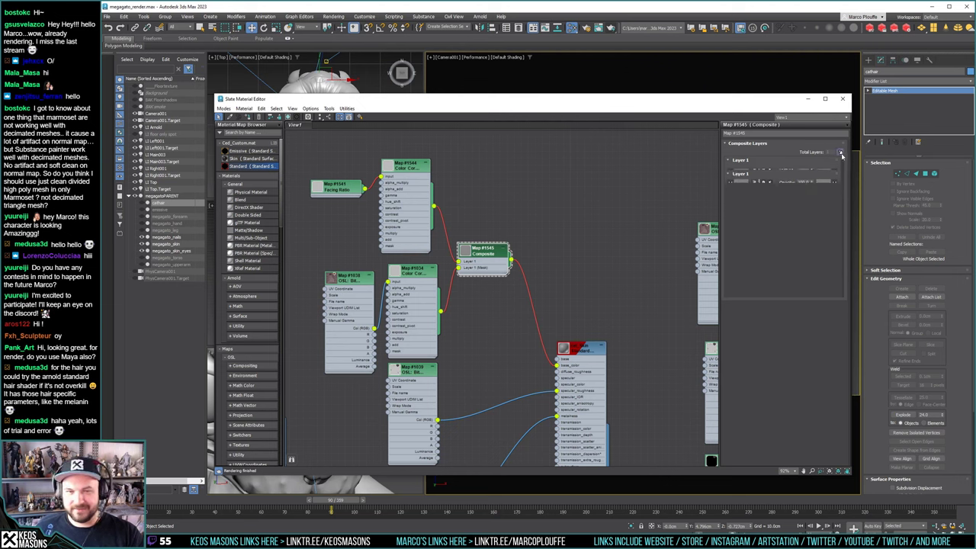
left_click_drag(443, 305, 459, 277)
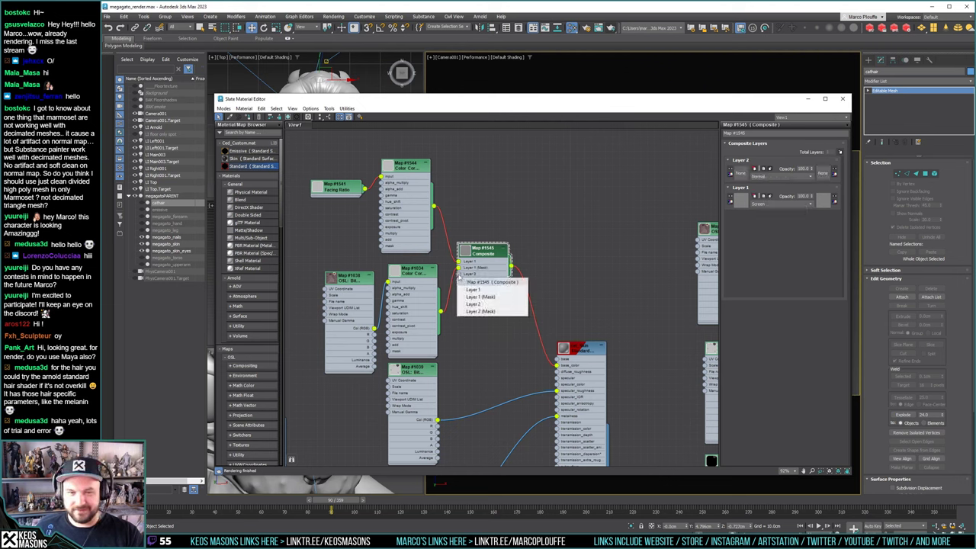
double_click(442, 314)
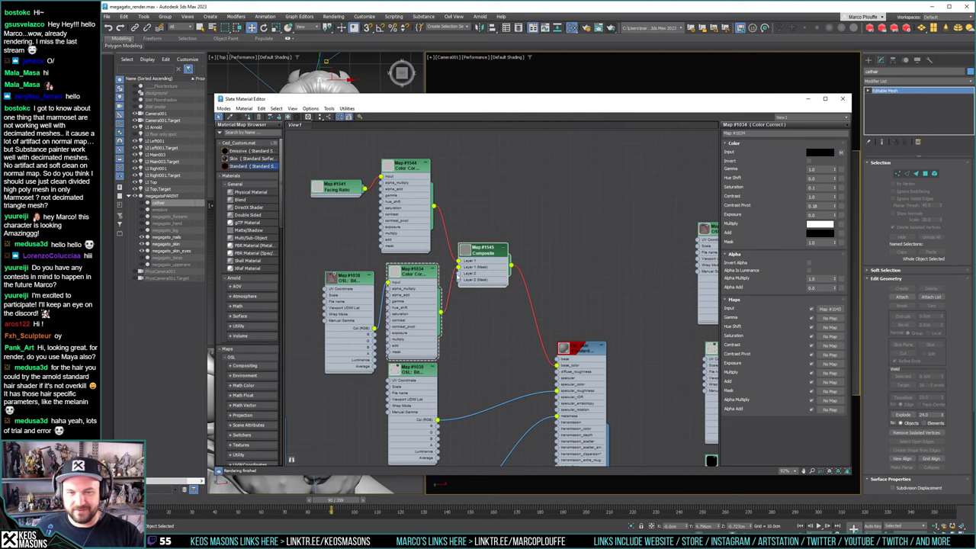
key("ctrl+z")
left_click_drag(441, 311, 458, 261)
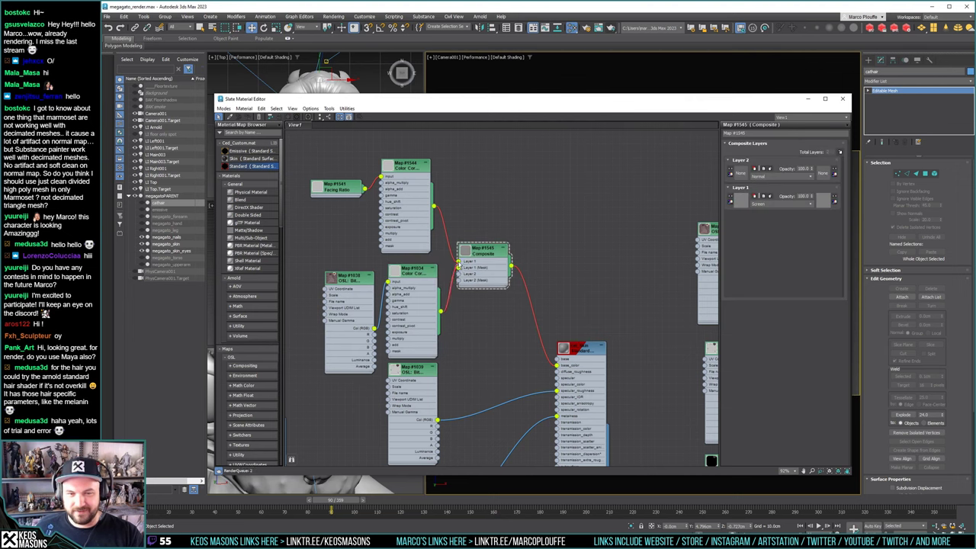
left_click_drag(433, 212, 460, 273)
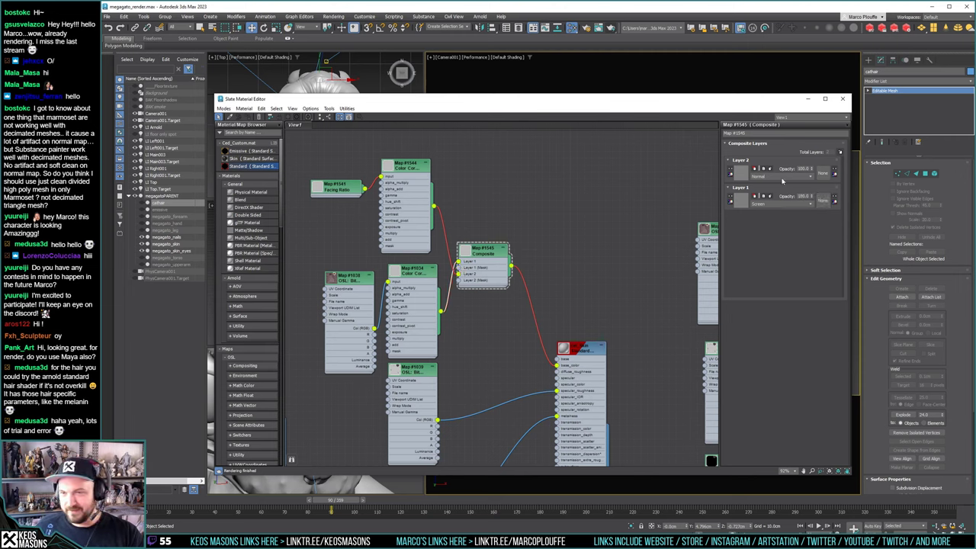
Set the Composite's Layer 1 to Normal and Layer 2 to Screen, and test-render the head region
left_click(770, 204)
left_click(764, 212)
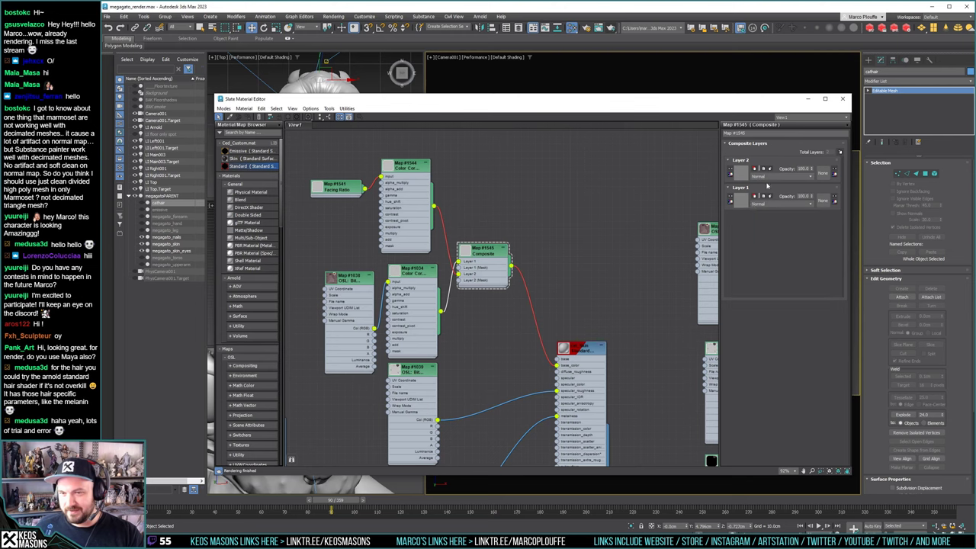
left_click(768, 176)
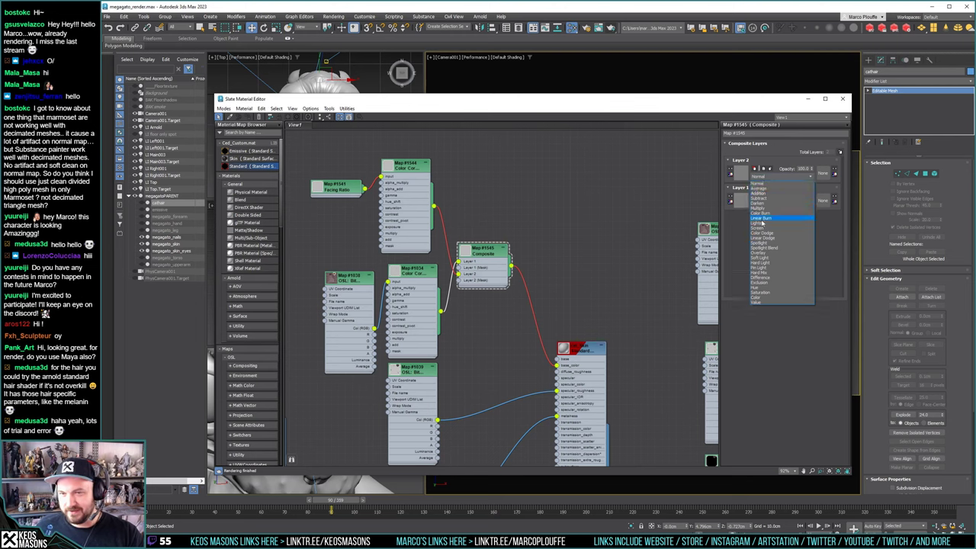
left_click(760, 227)
left_click(610, 28)
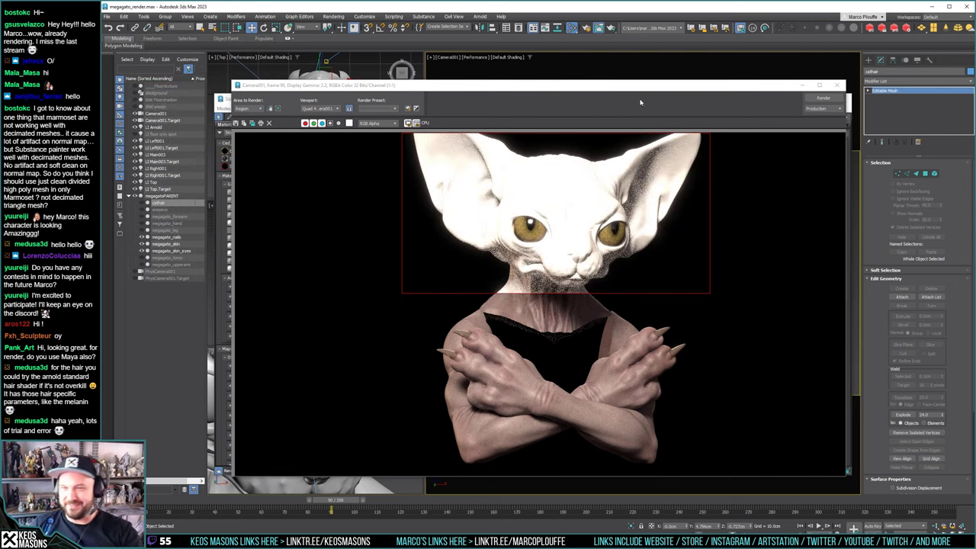
left_click(838, 85)
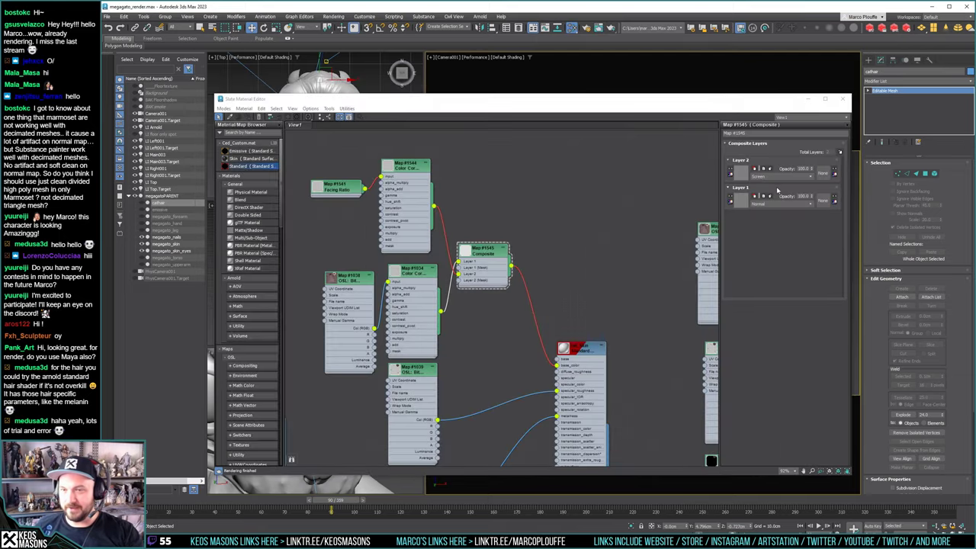
Set Layer 2's blend mode to Lighten and test-render the head region again
left_click(760, 175)
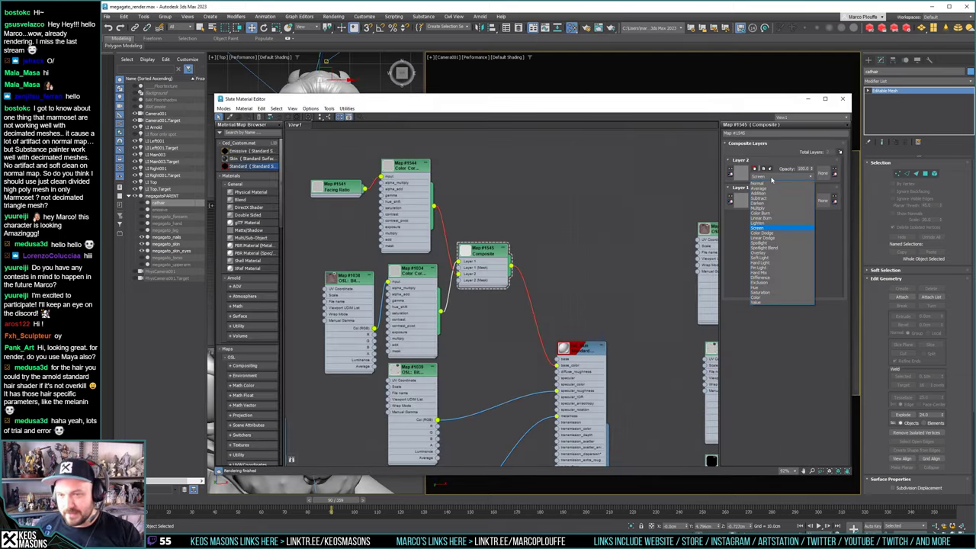
left_click(761, 223)
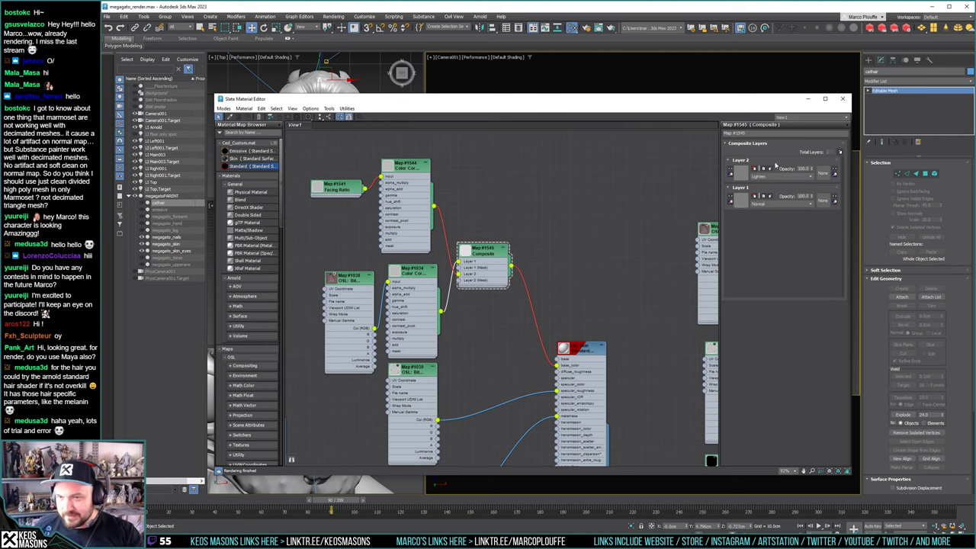
left_click(611, 28)
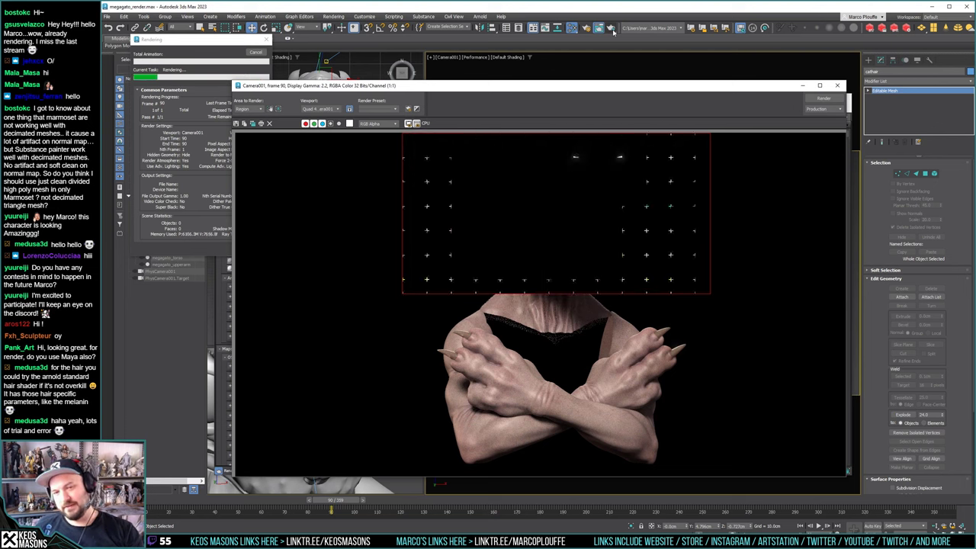
left_click(838, 85)
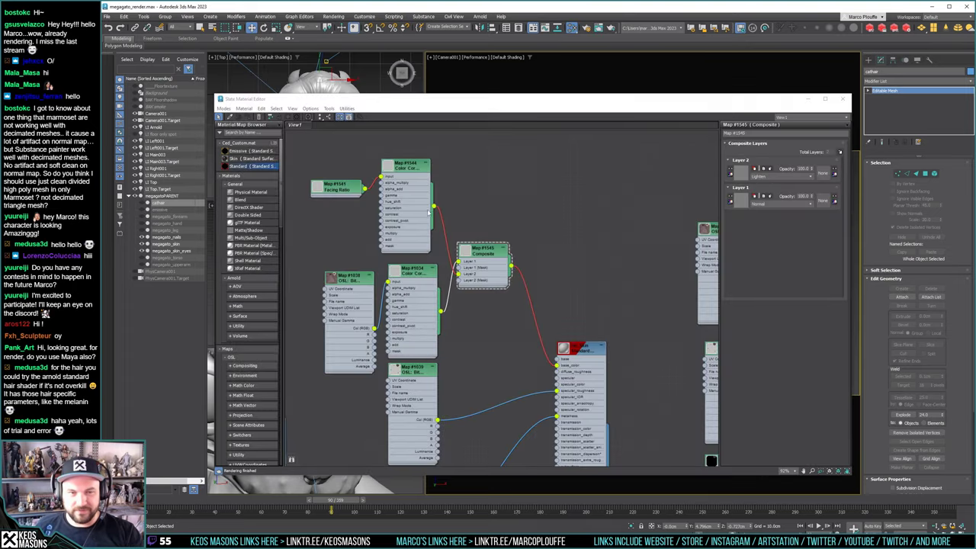
Connect the Facing Ratio's Color Correct directly to the skin material's base_color and test-render the head region
left_click_drag(434, 206, 492, 246)
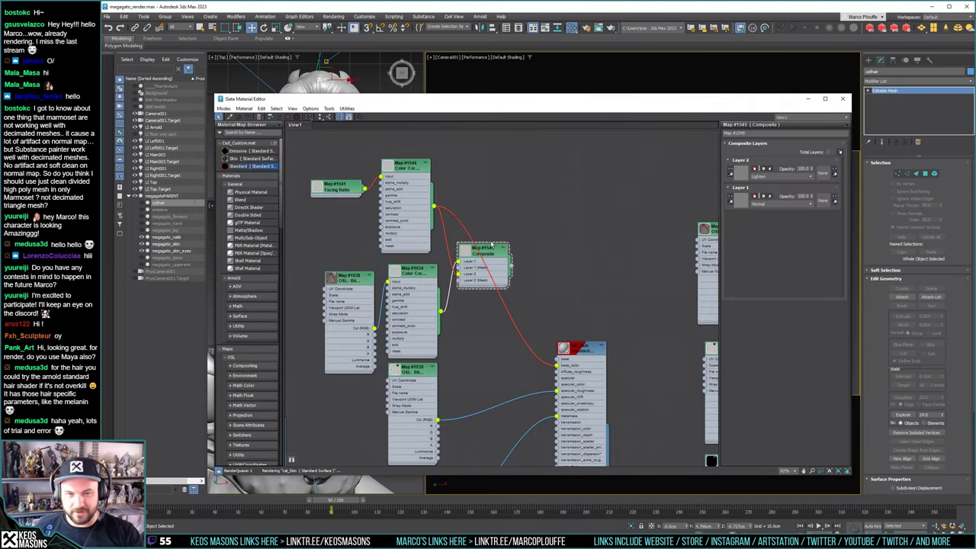
left_click(614, 29)
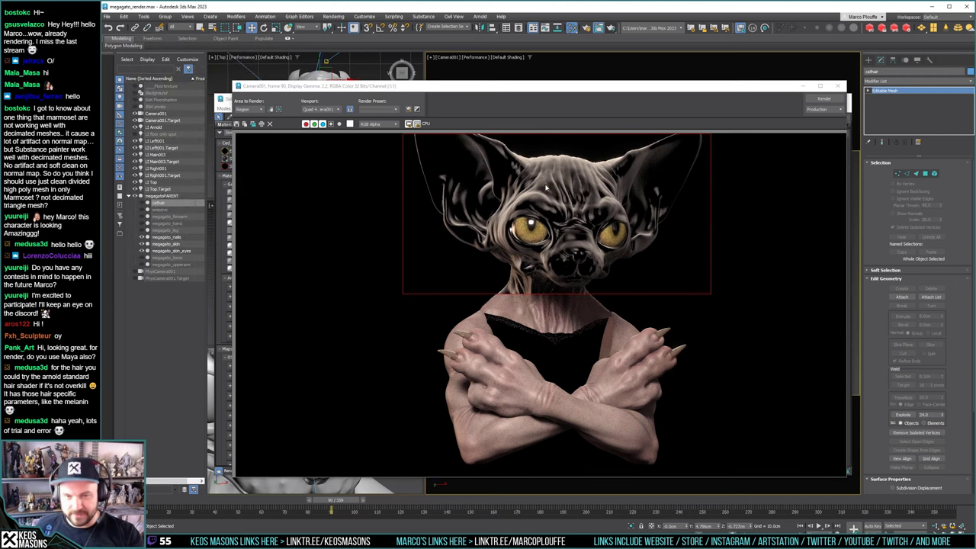
left_click(837, 86)
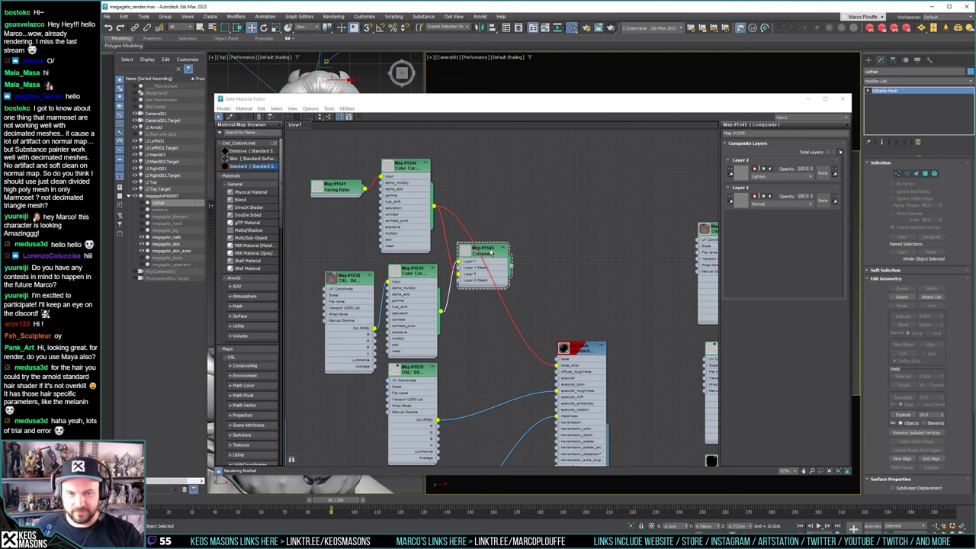
Reconnect the Composite map to the skin material's base_color and test-render the head region again
left_click_drag(492, 254, 499, 252)
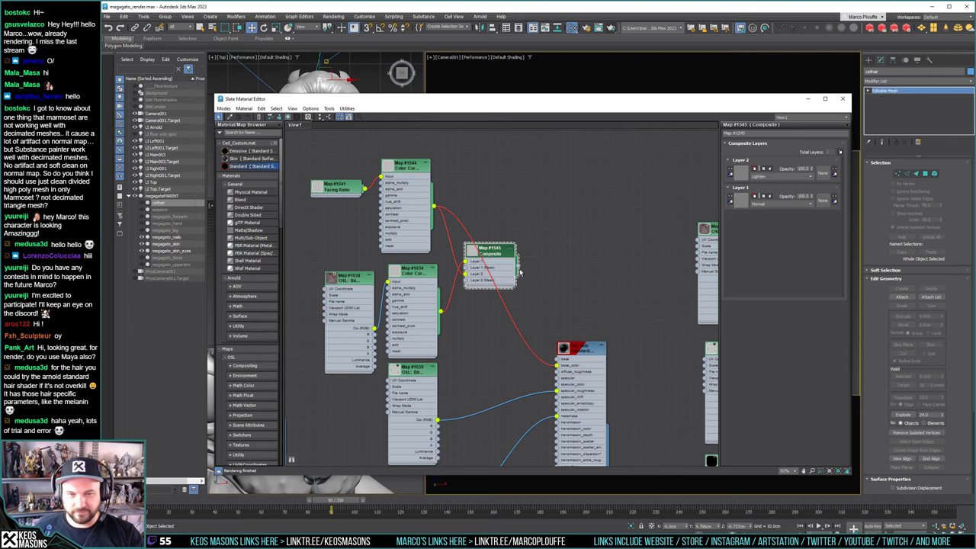
left_click_drag(519, 271, 557, 366)
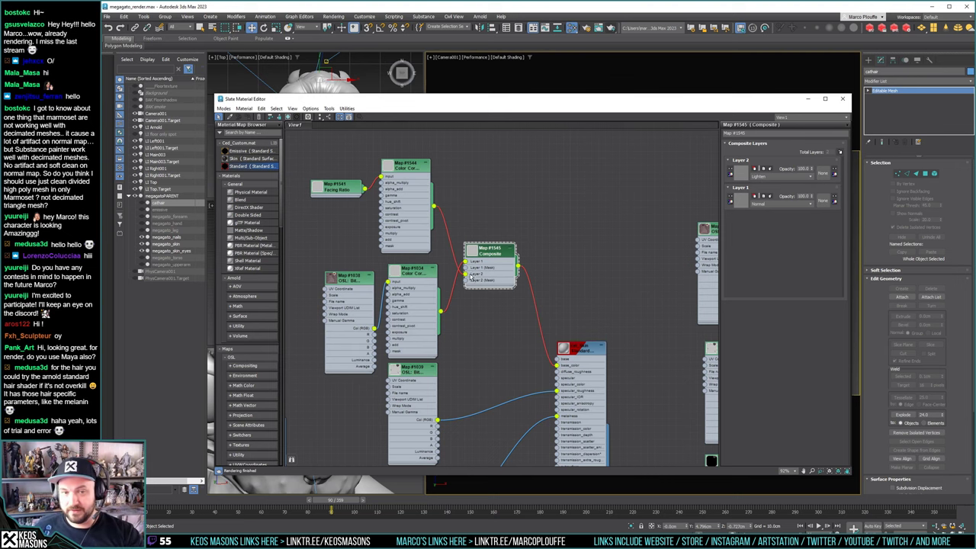
left_click(610, 28)
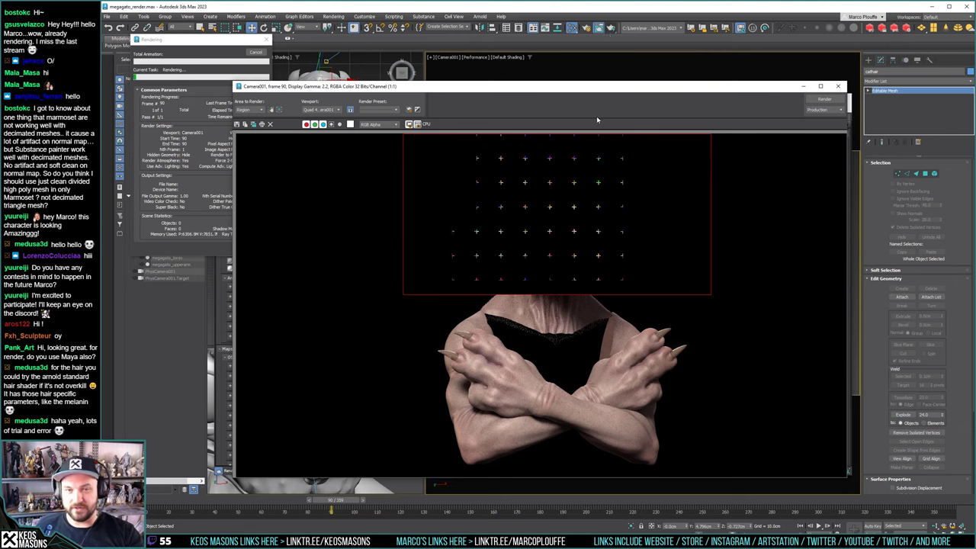
Close the render and delete the Composite map from the skin material's node graph
left_click(838, 85)
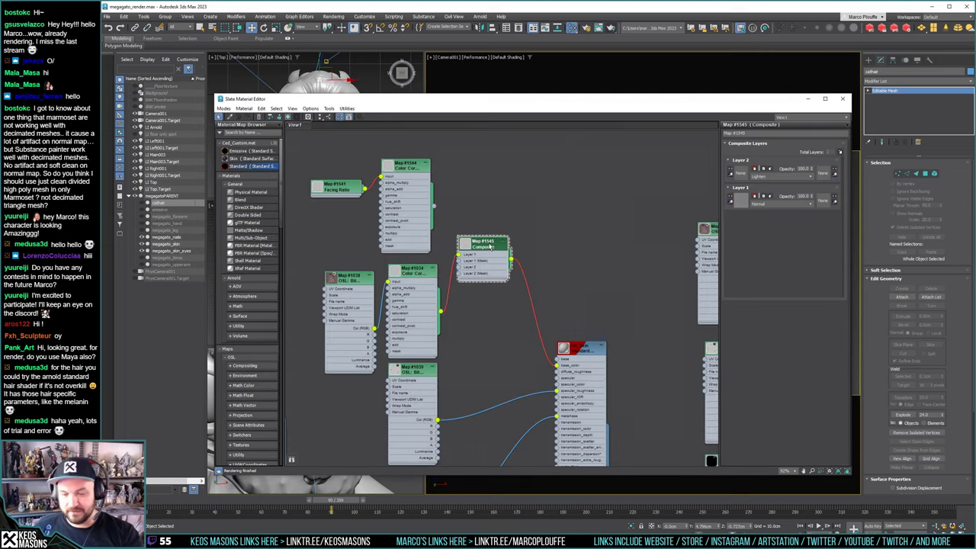
key("Delete")
Add an Arnold Mix RGBA map, connecting the skin texture's Color Correct to Input 1 and the Facing Ratio's to Input 2
right_click(520, 290)
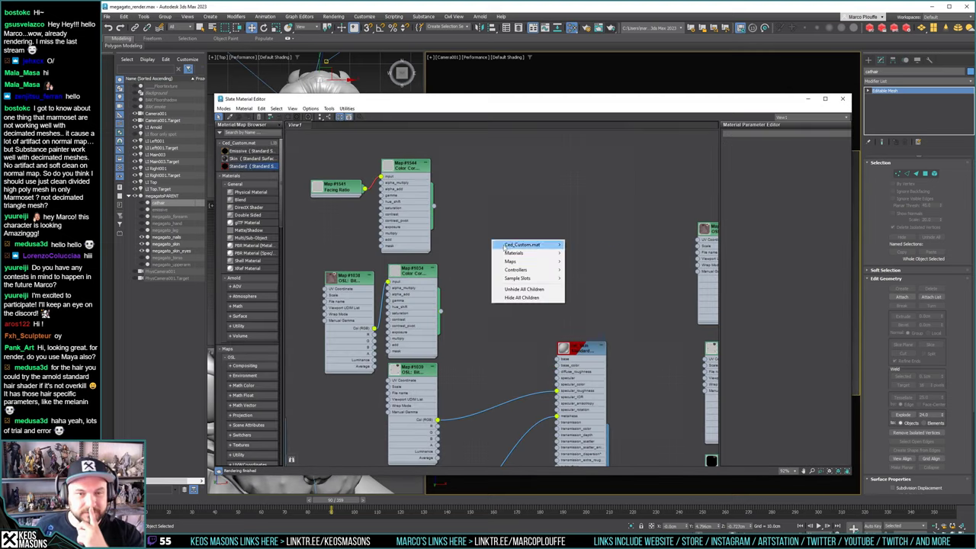
mouse_move(522, 261)
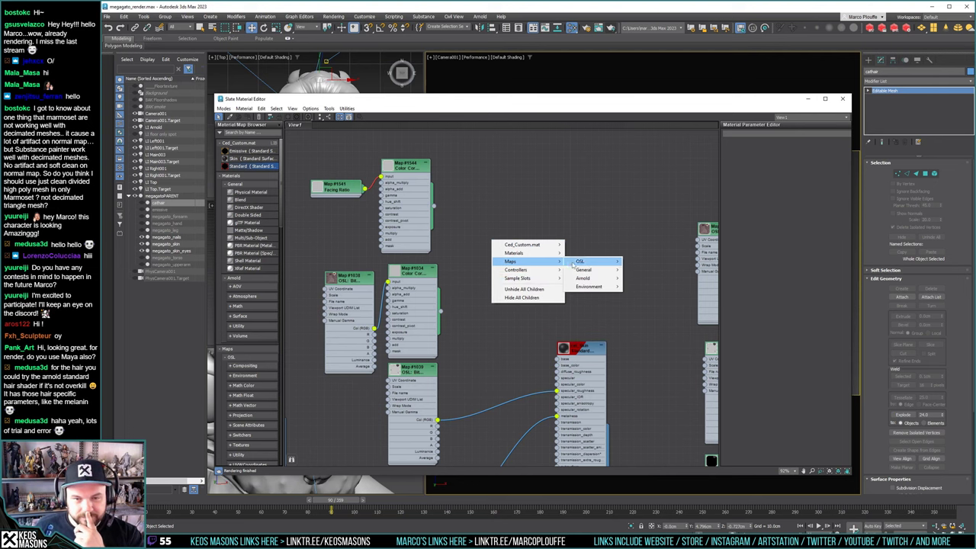
mouse_move(585, 278)
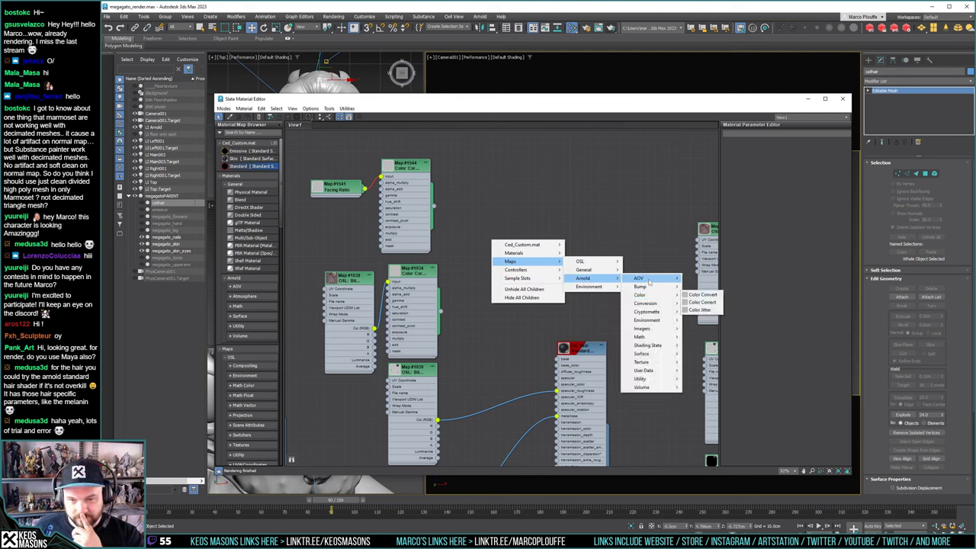
mouse_move(654, 303)
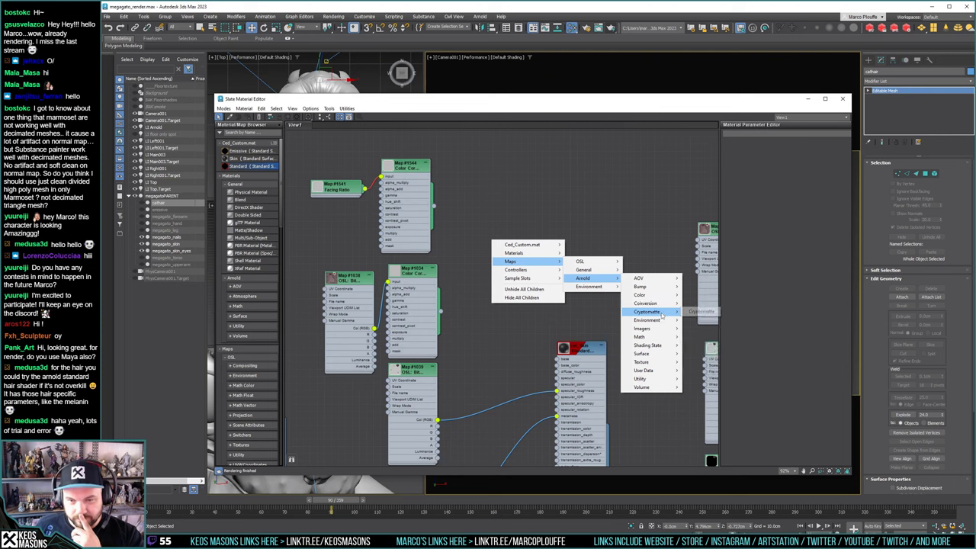
mouse_move(659, 329)
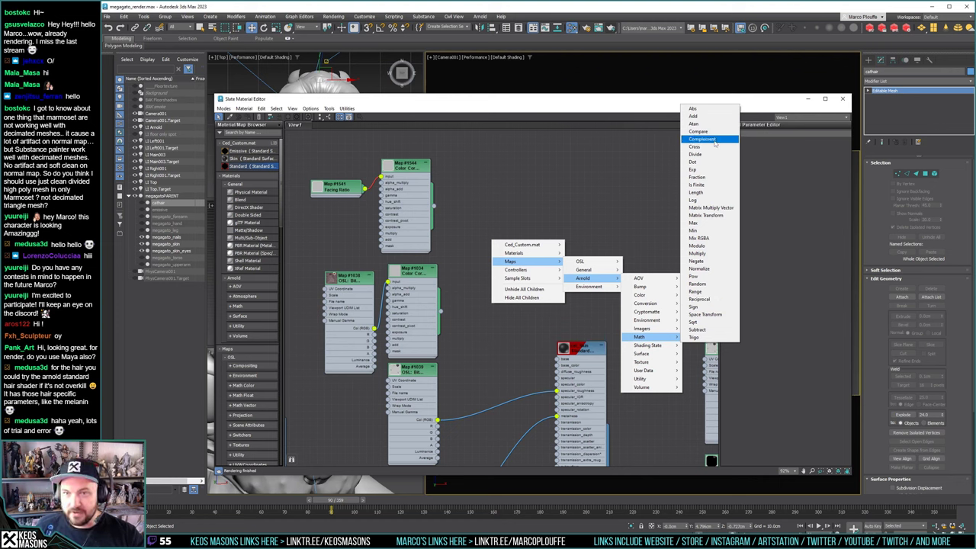
left_click(705, 238)
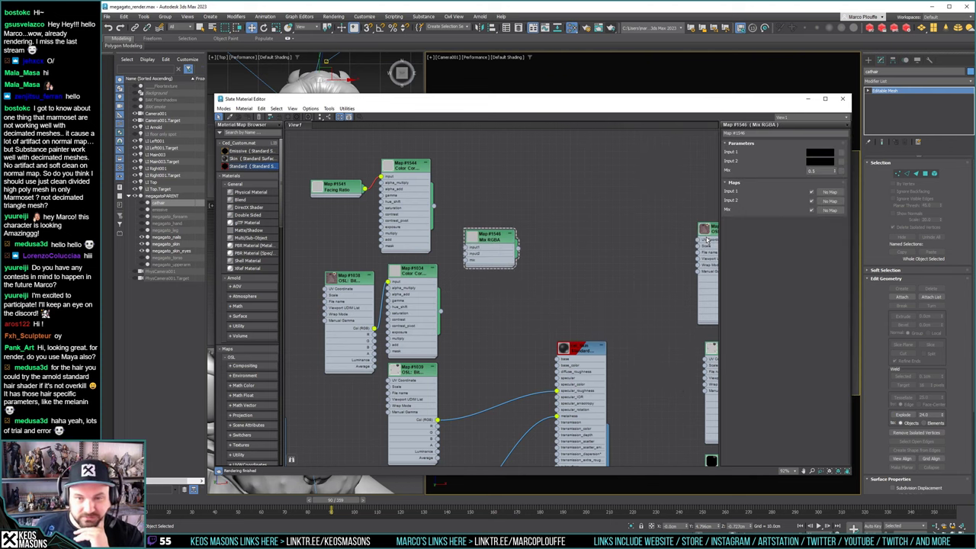
left_click(483, 238)
left_click_drag(435, 206, 465, 253)
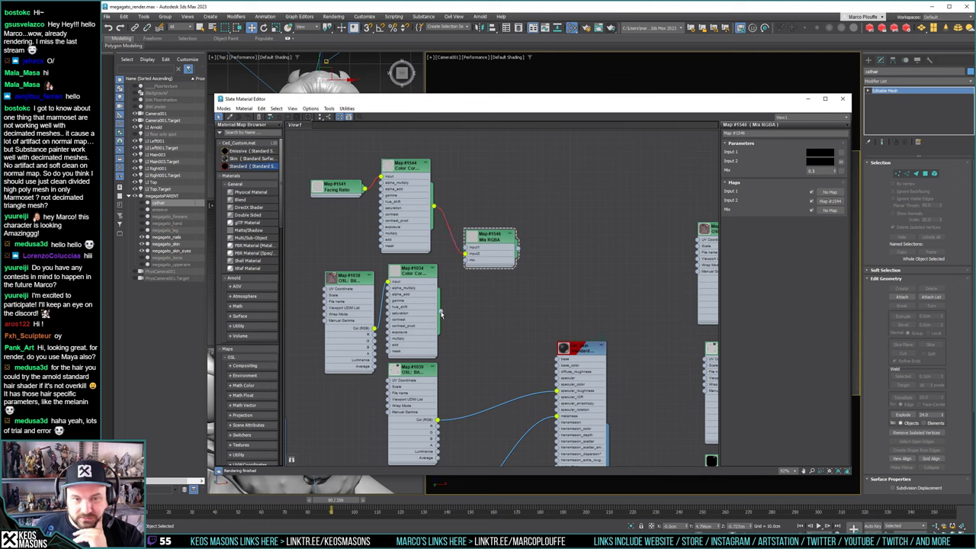
left_click_drag(440, 312, 466, 248)
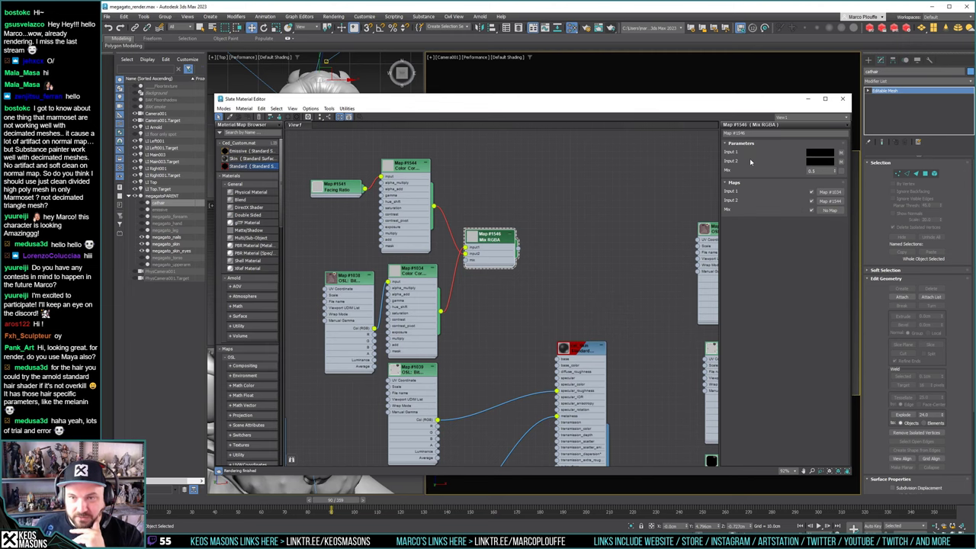
Connect the Mix RGBA map to the skin material's base_color and test-render the head region
left_click(610, 29)
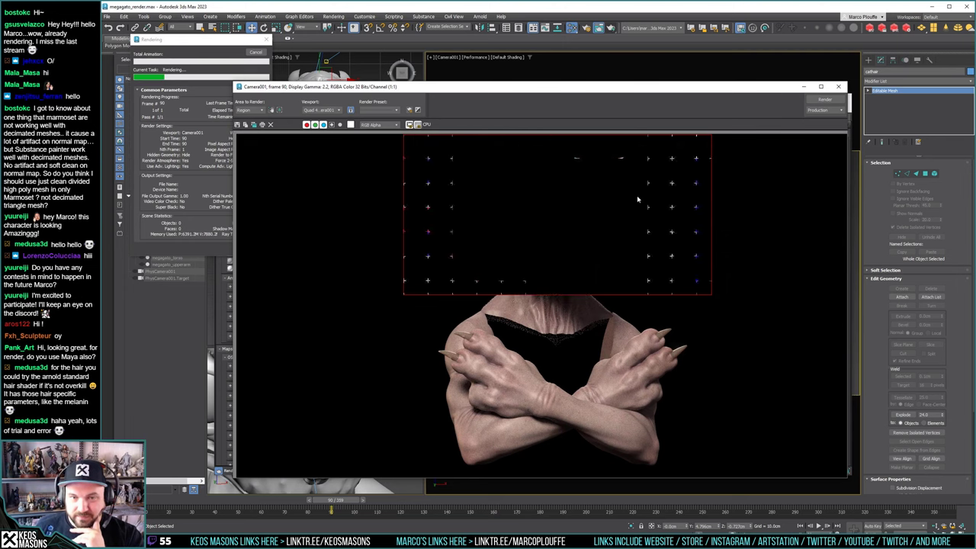
left_click(839, 87)
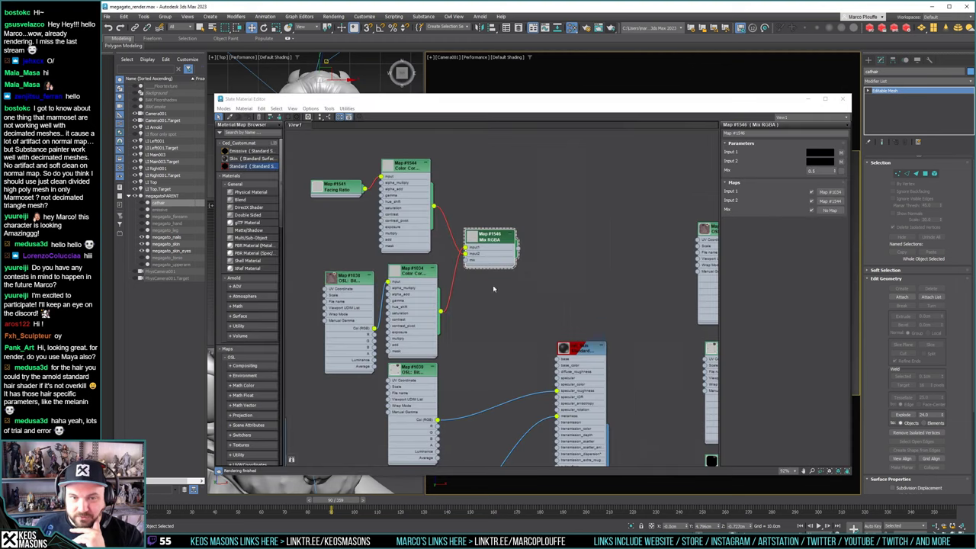
left_click_drag(516, 249, 557, 364)
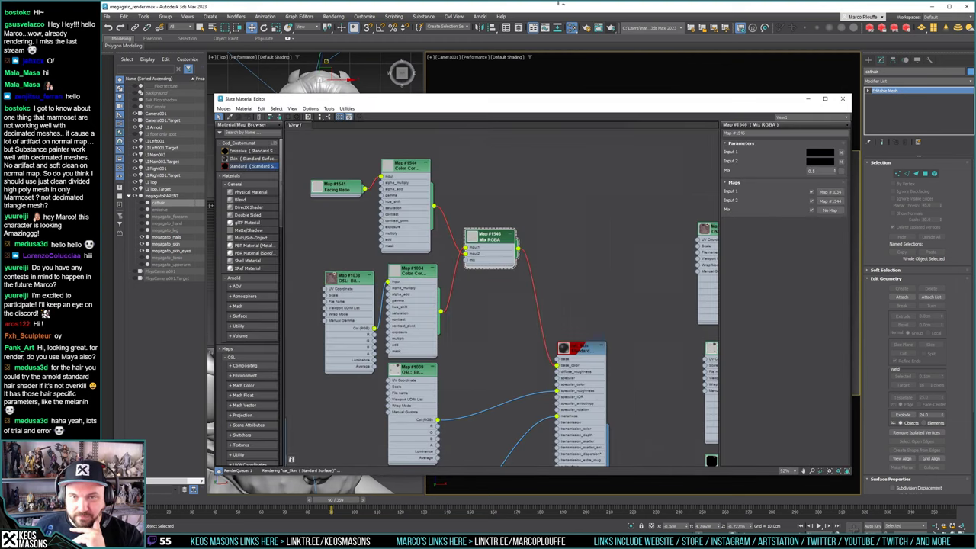
left_click(610, 29)
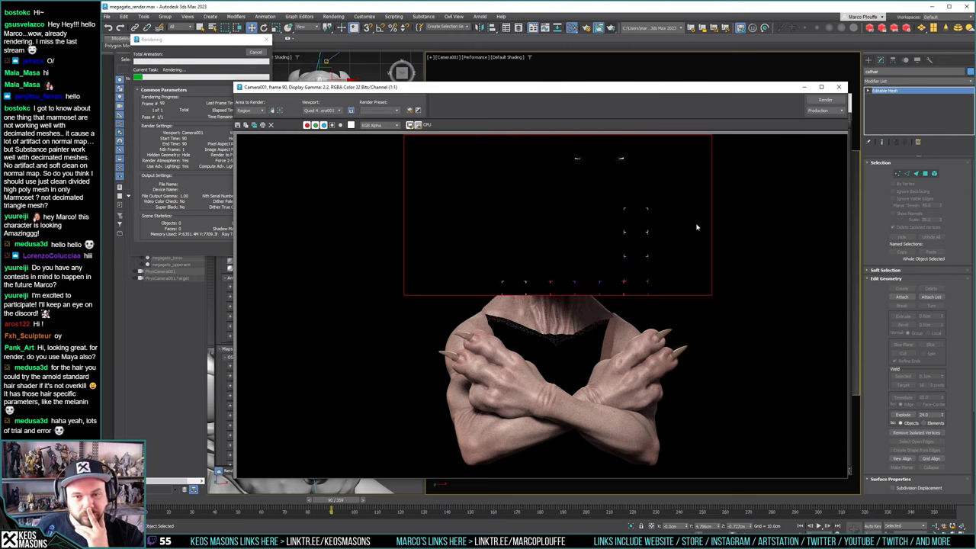
left_click(839, 87)
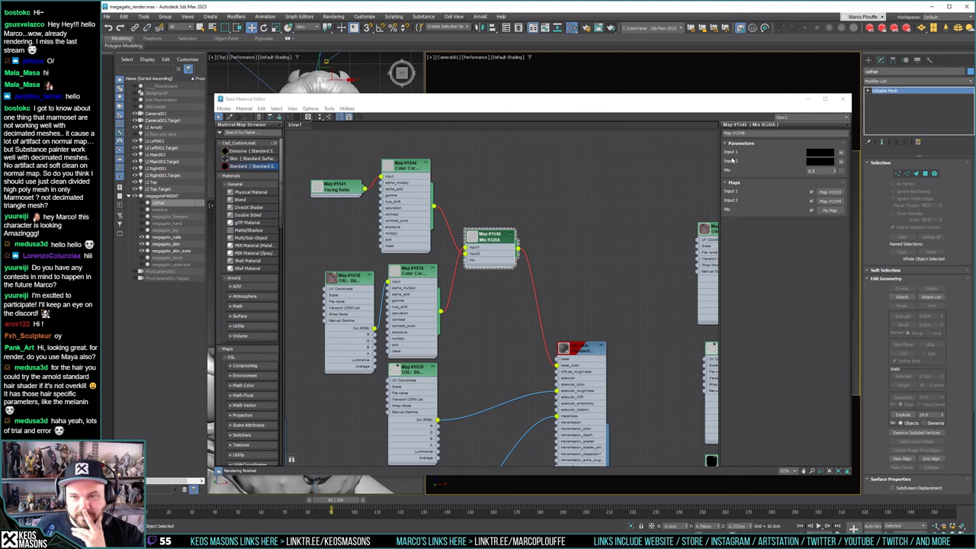
Replace the Mix RGBA map with an Arnold Add math map
left_click(494, 248)
key("Delete")
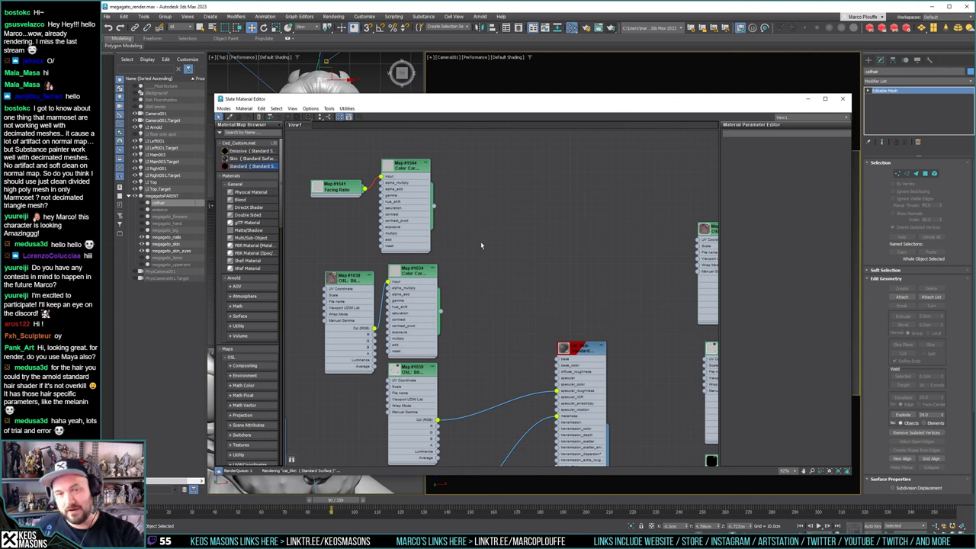
right_click(480, 242)
mouse_move(514, 276)
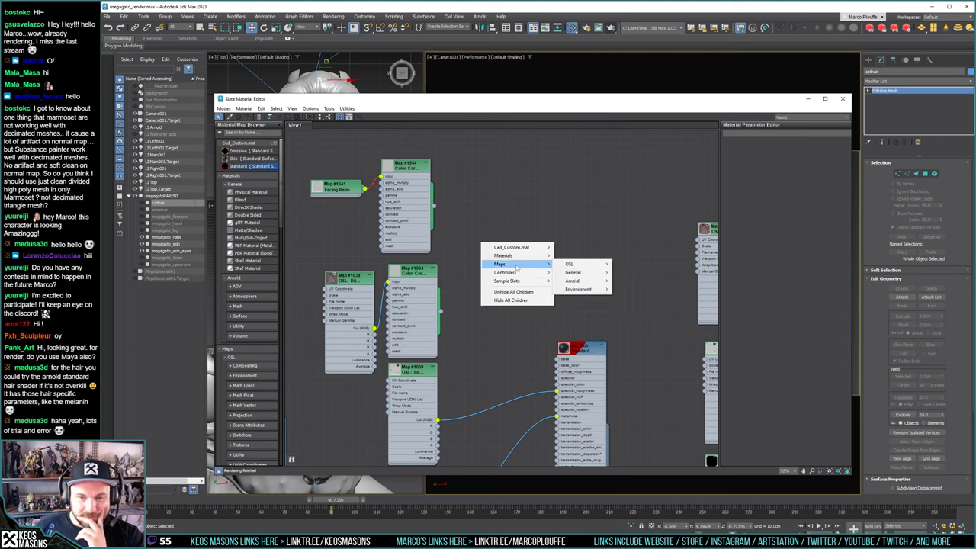
mouse_move(578, 280)
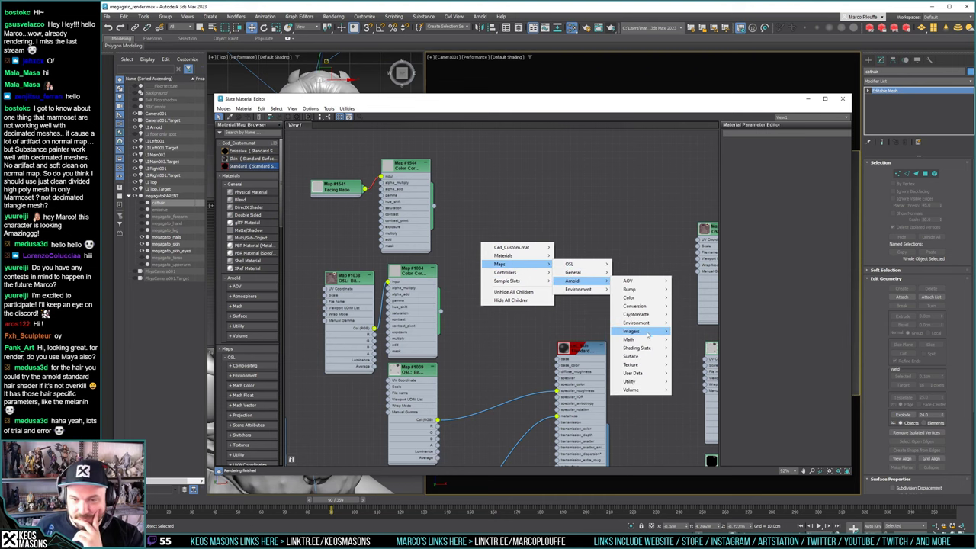
mouse_move(644, 334)
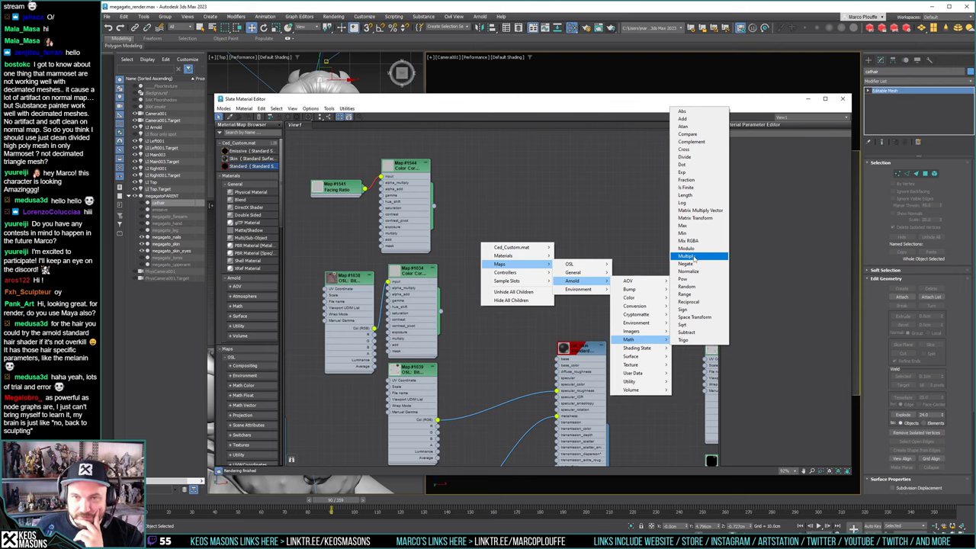
left_click(682, 119)
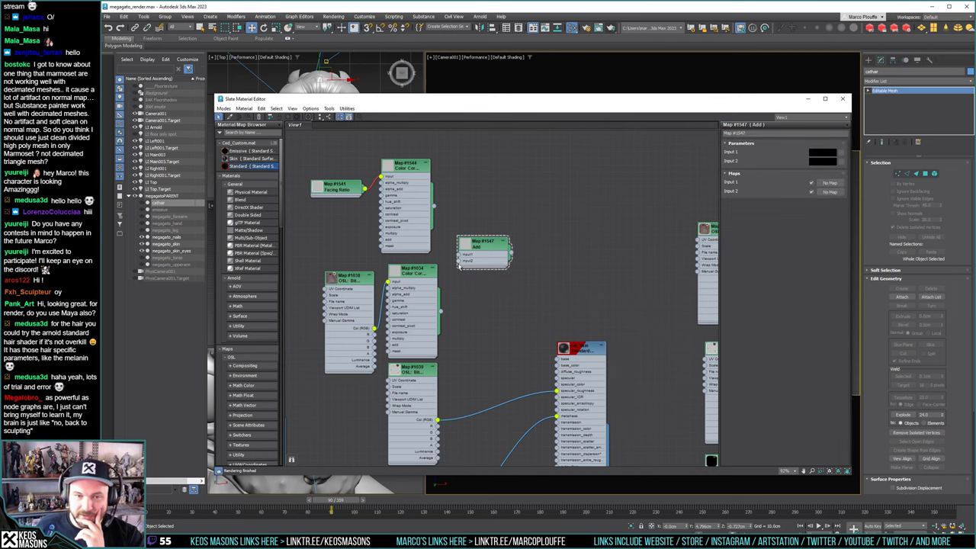
Test-render the head region with both Color Correct maps wired through the Add map into the skin's base_color, and delete the Add map
left_click_drag(433, 206, 458, 261)
left_click_drag(438, 317, 557, 365)
left_click(598, 28)
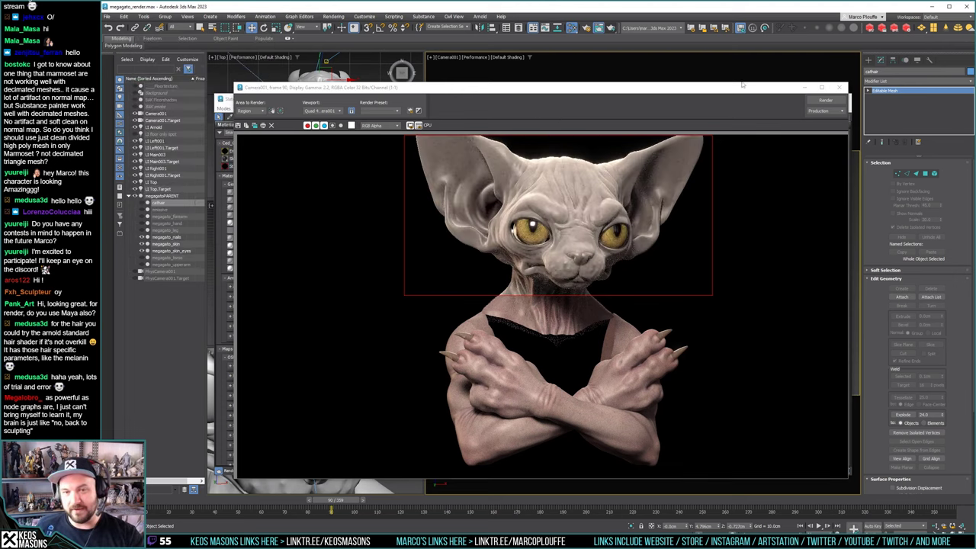
left_click(840, 87)
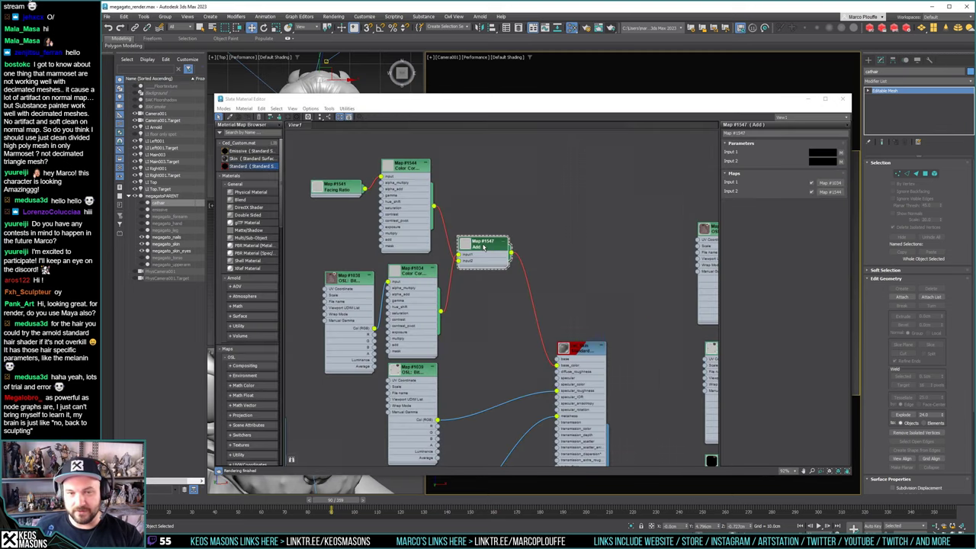
key("Delete")
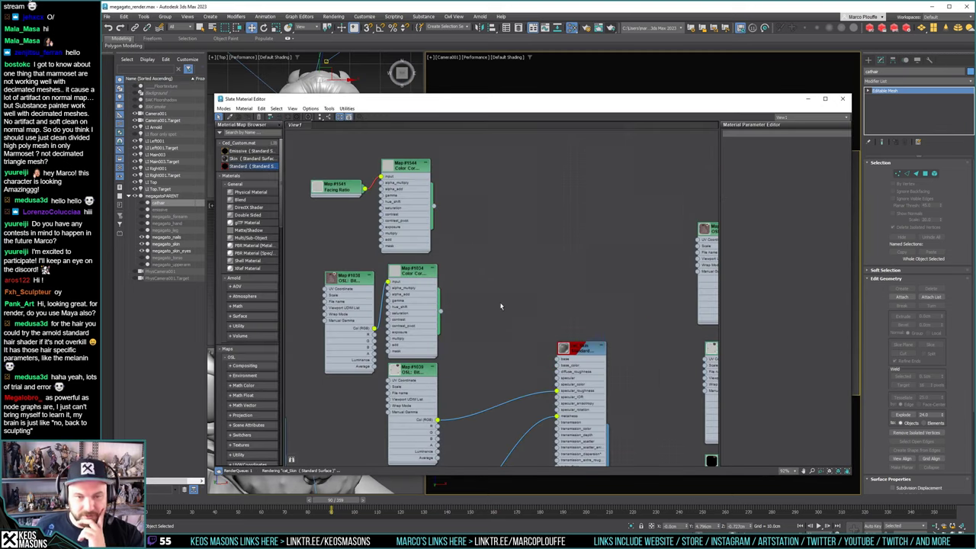
right_click(473, 245)
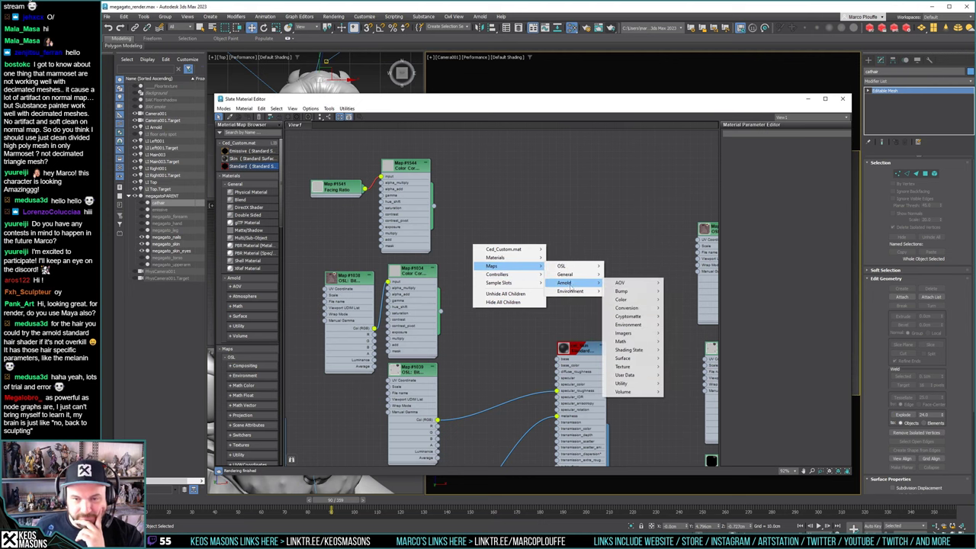
mouse_move(632, 387)
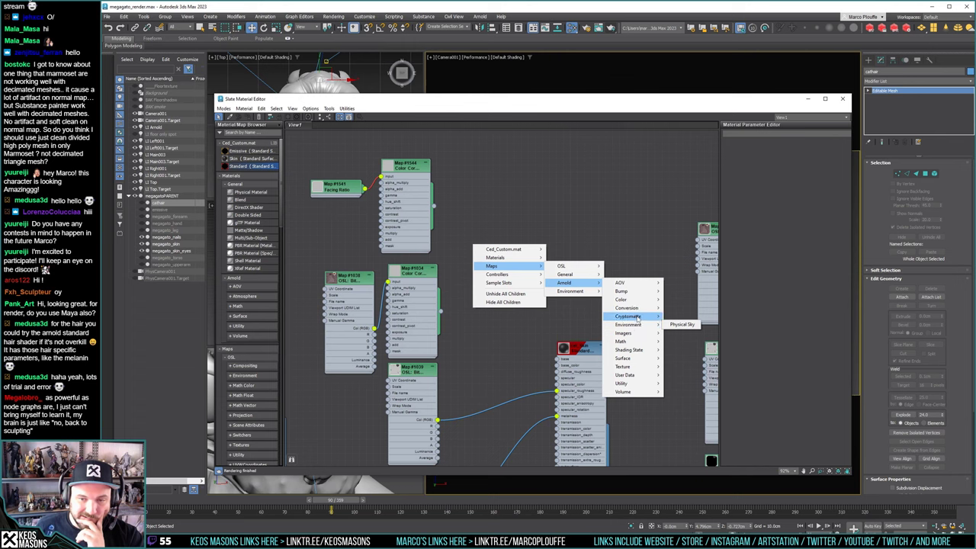
mouse_move(636, 317)
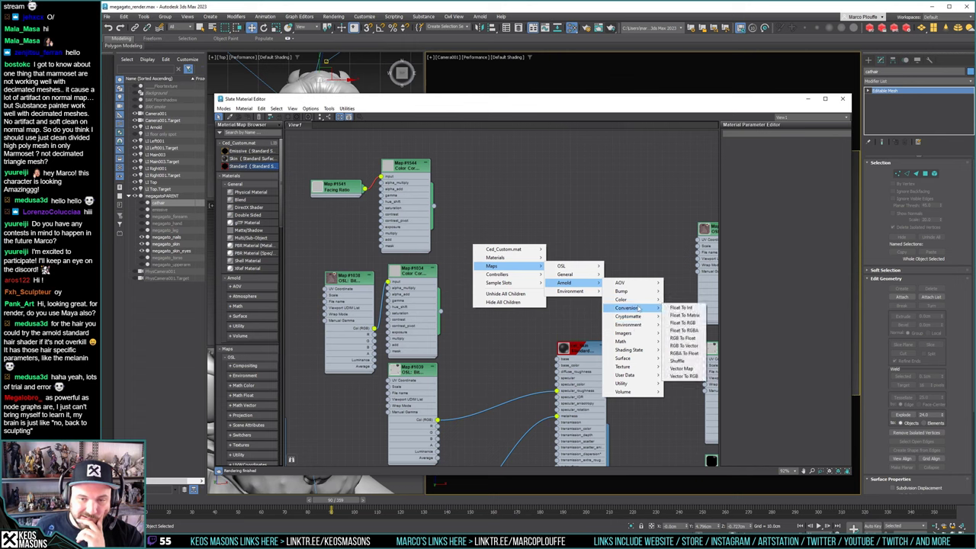
mouse_move(637, 292)
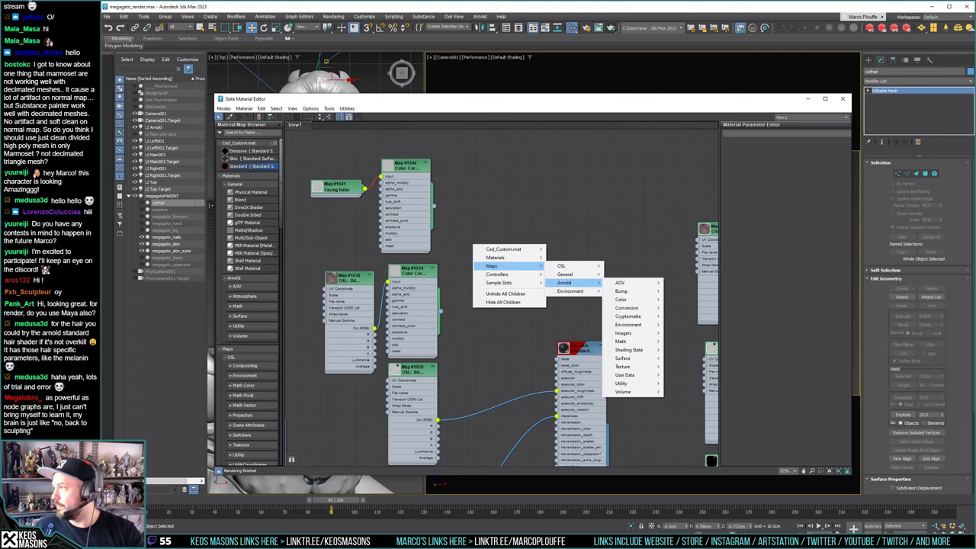
key("Escape")
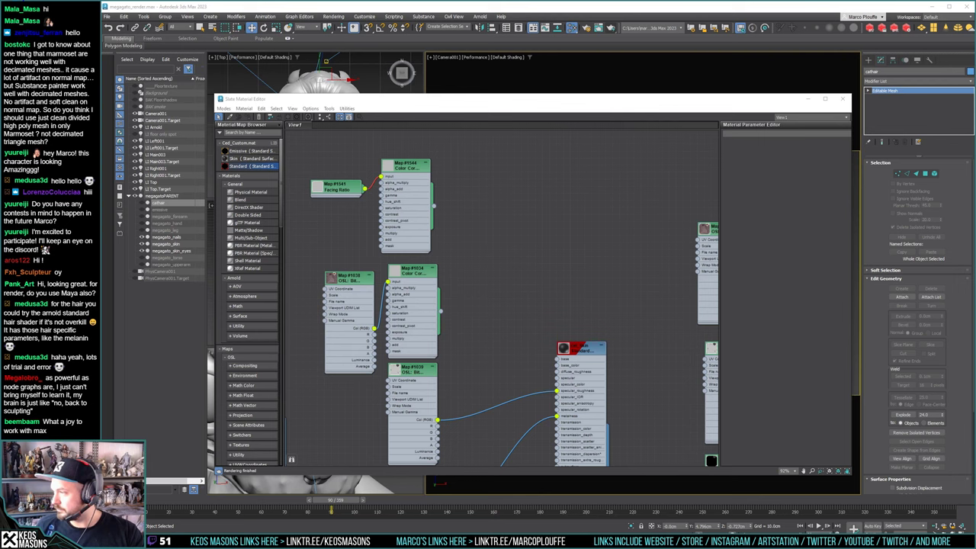
Add an Arnold Mix RGBA math map beside the two Color Correct maps in the node view
right_click(504, 204)
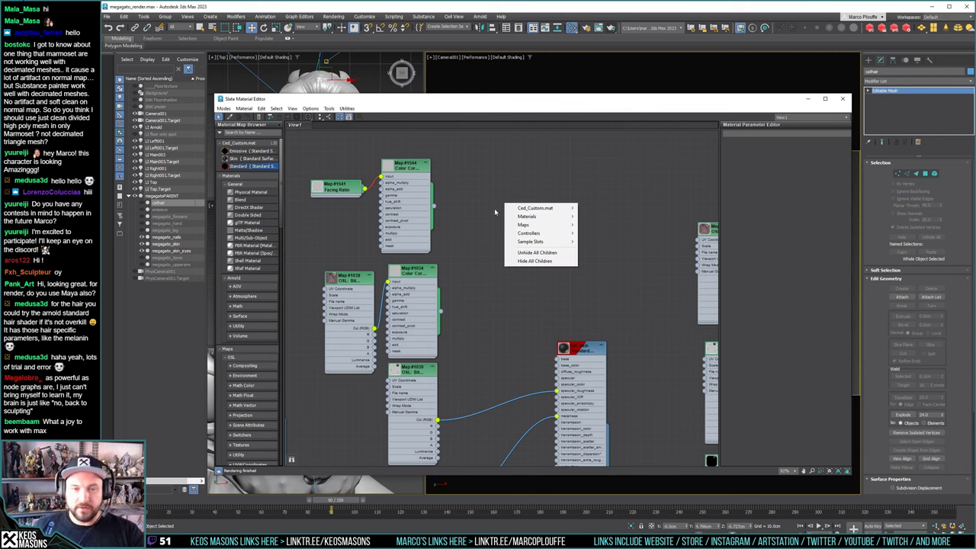
mouse_move(534, 224)
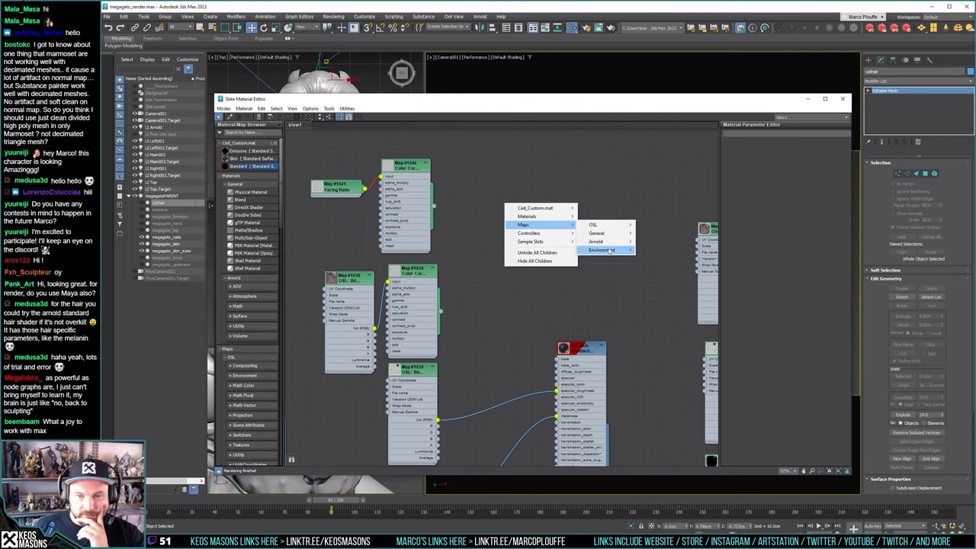
mouse_move(603, 242)
mouse_move(652, 301)
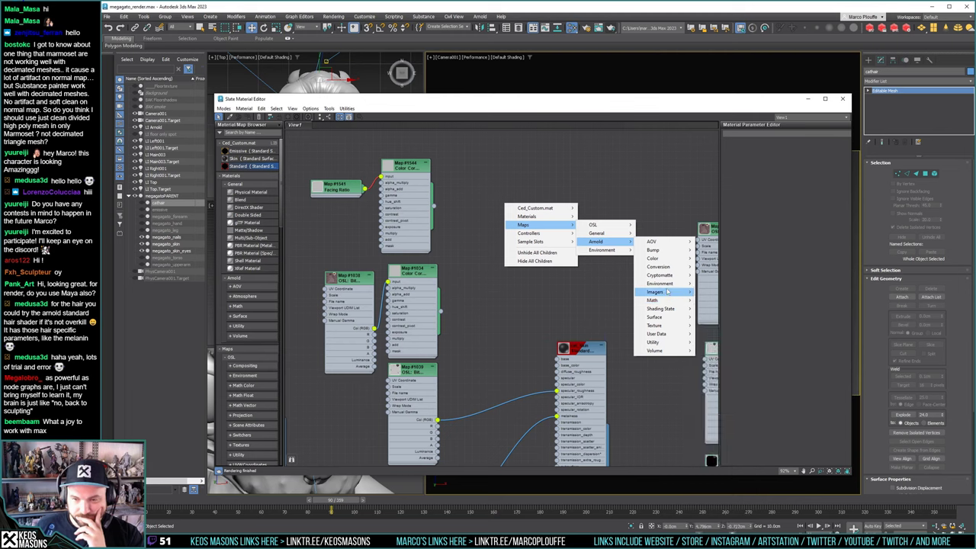
mouse_move(662, 260)
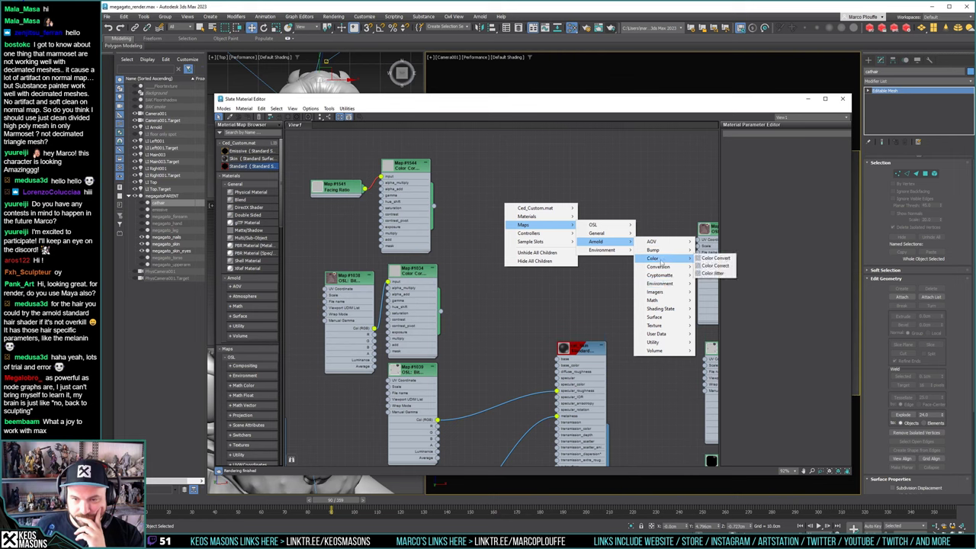
mouse_move(662, 278)
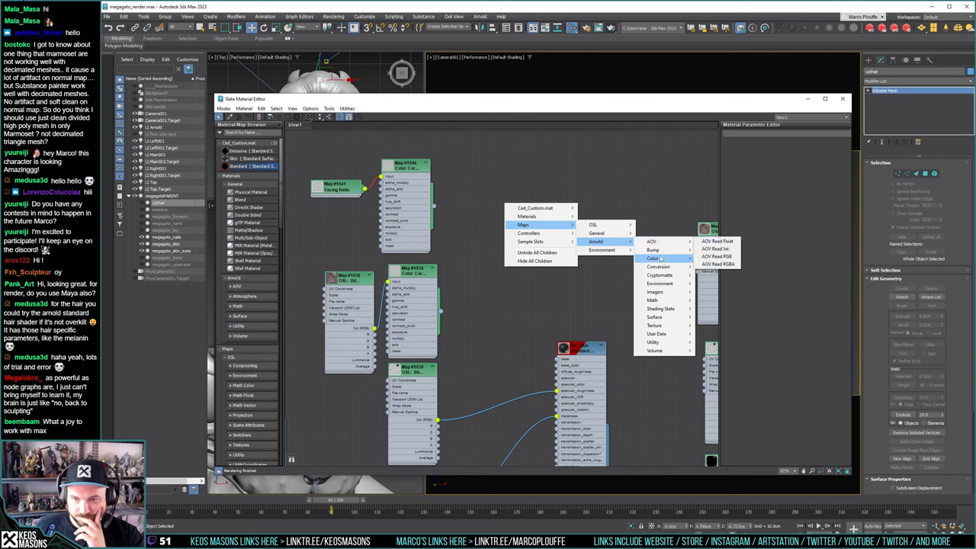
mouse_move(654, 343)
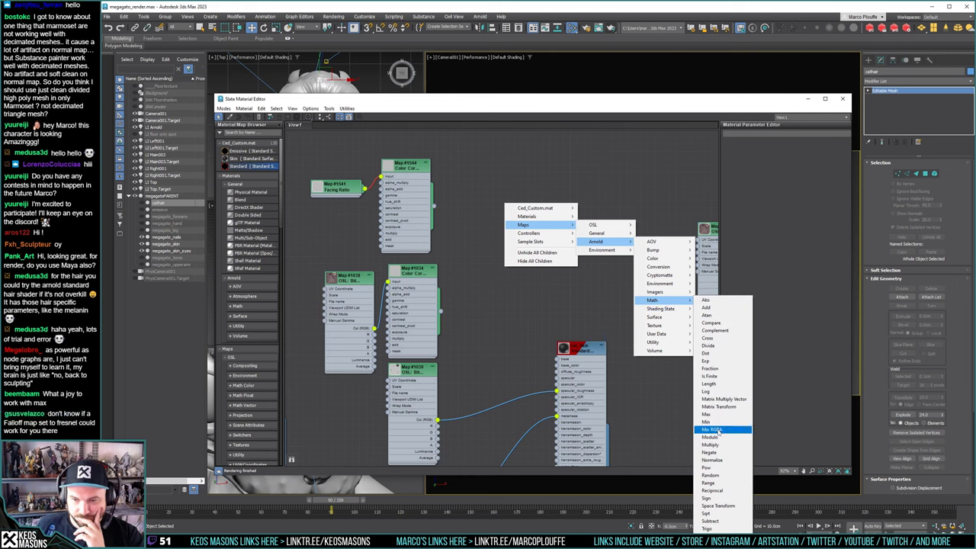
left_click(715, 430)
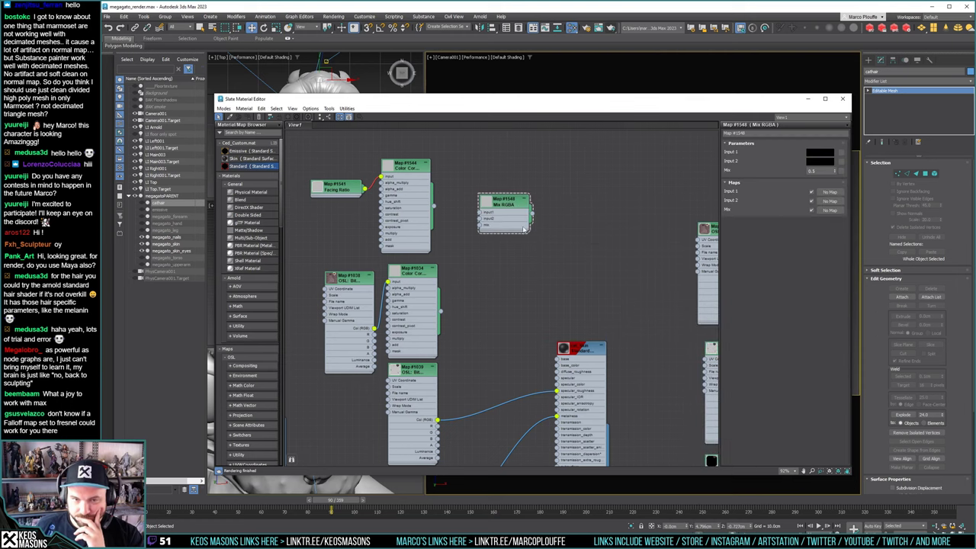
left_click_drag(524, 231, 516, 230)
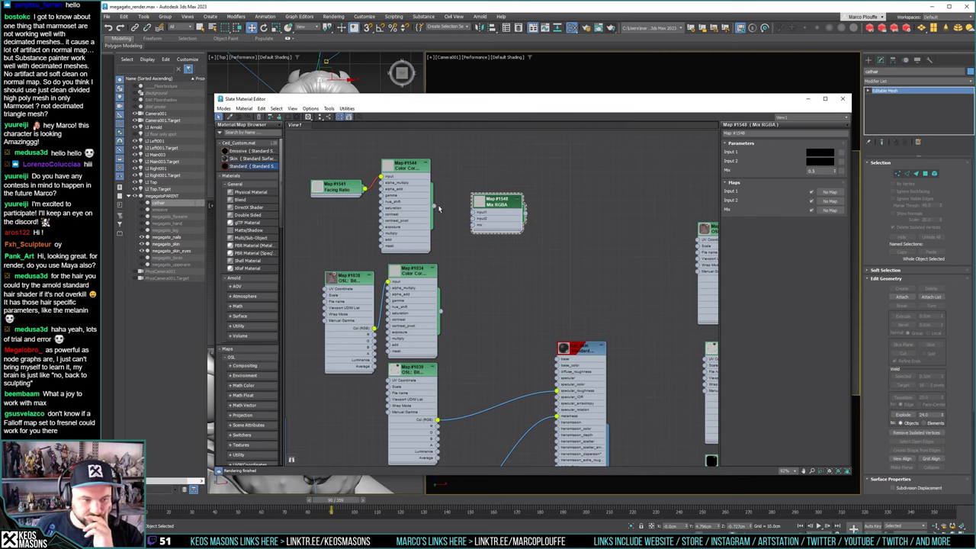
Wire the skin's Color Correct to the Mix RGBA's Input 1, the Facing Ratio's to Input 2, and the output to the skin material's base_color
left_click_drag(434, 206, 472, 219)
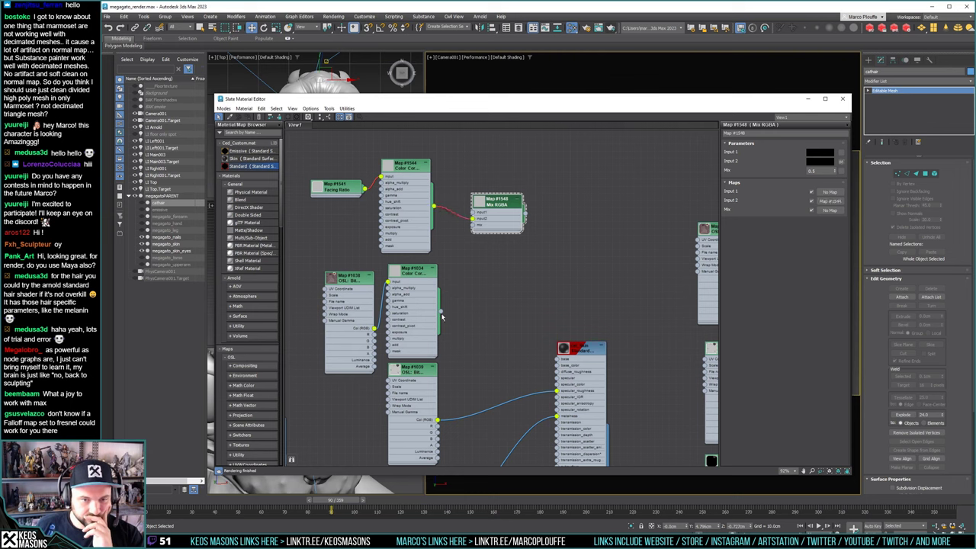
left_click_drag(441, 310, 559, 366)
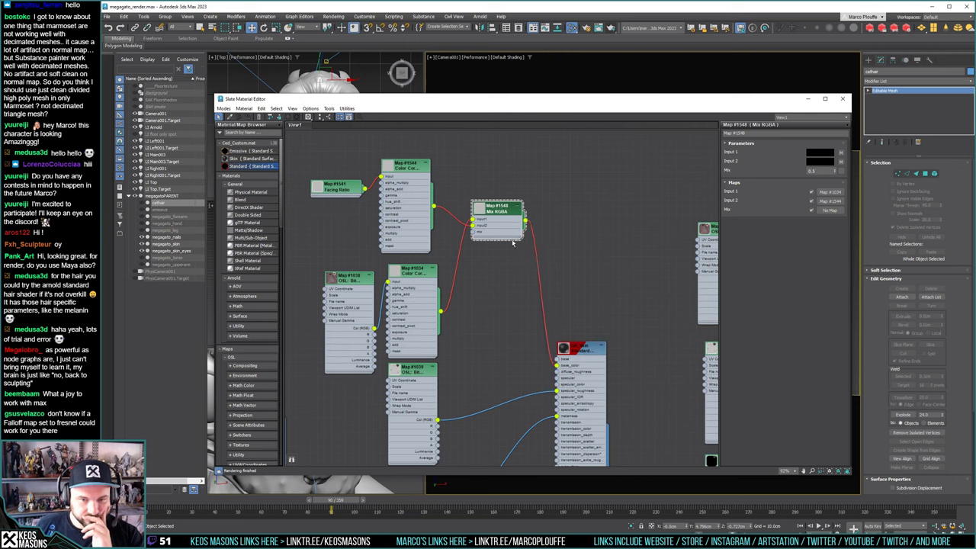
left_click_drag(503, 220, 510, 240)
right_click(493, 165)
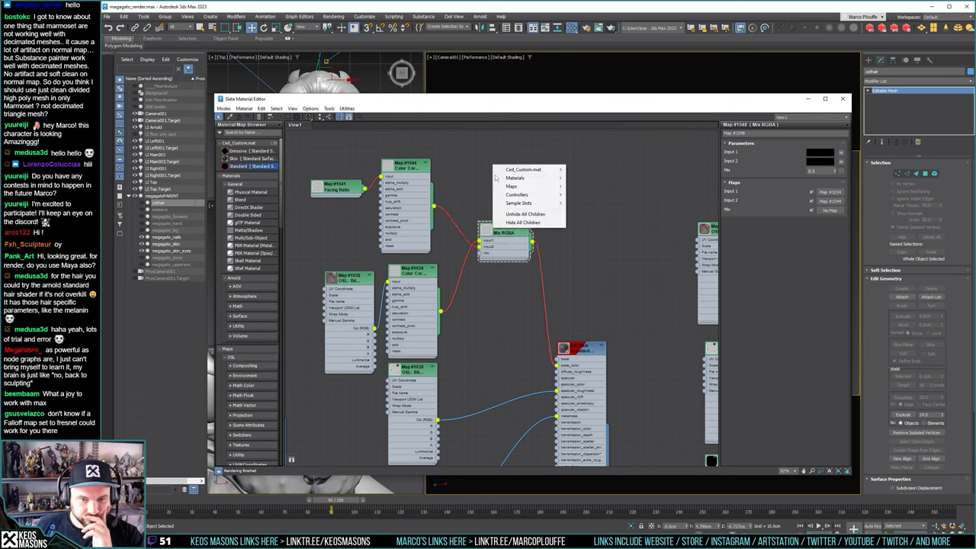
mouse_move(511, 187)
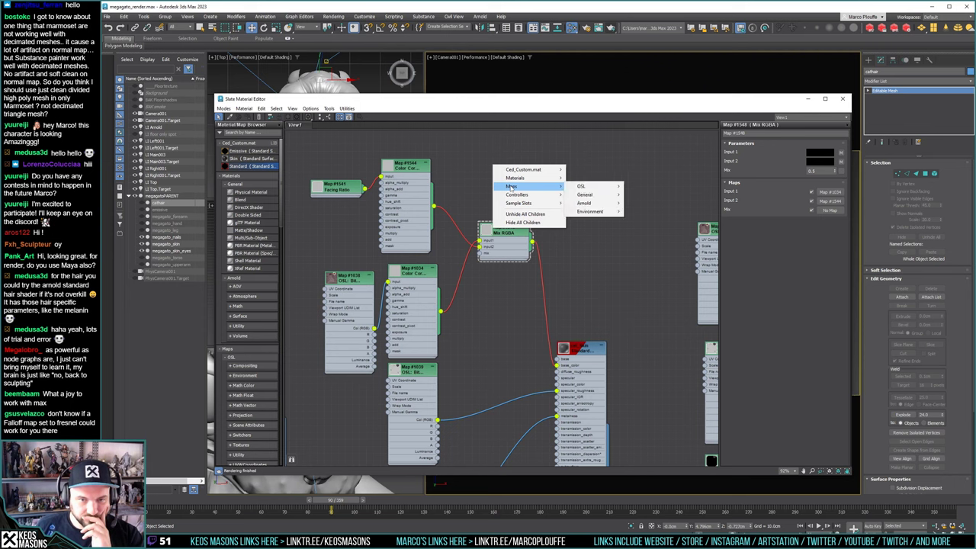
mouse_move(593, 205)
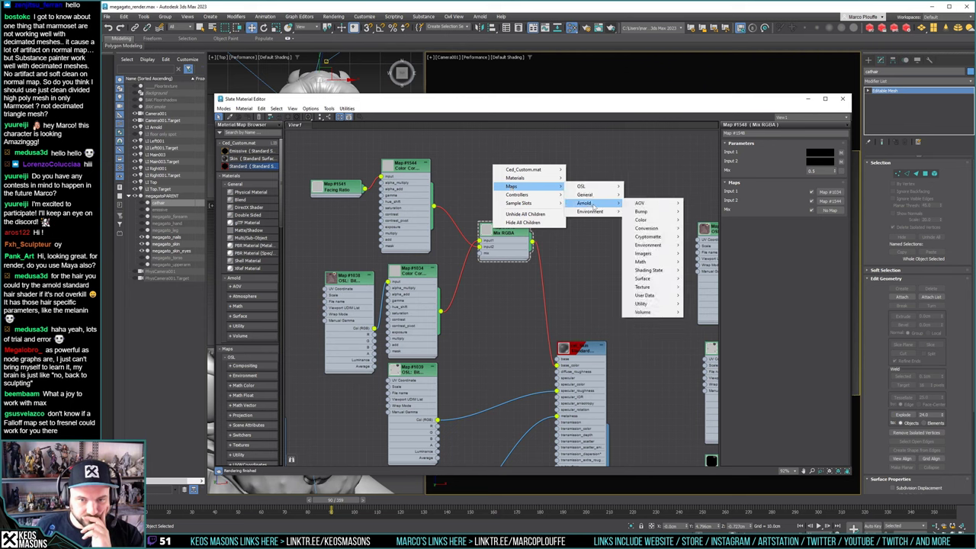
mouse_move(652, 228)
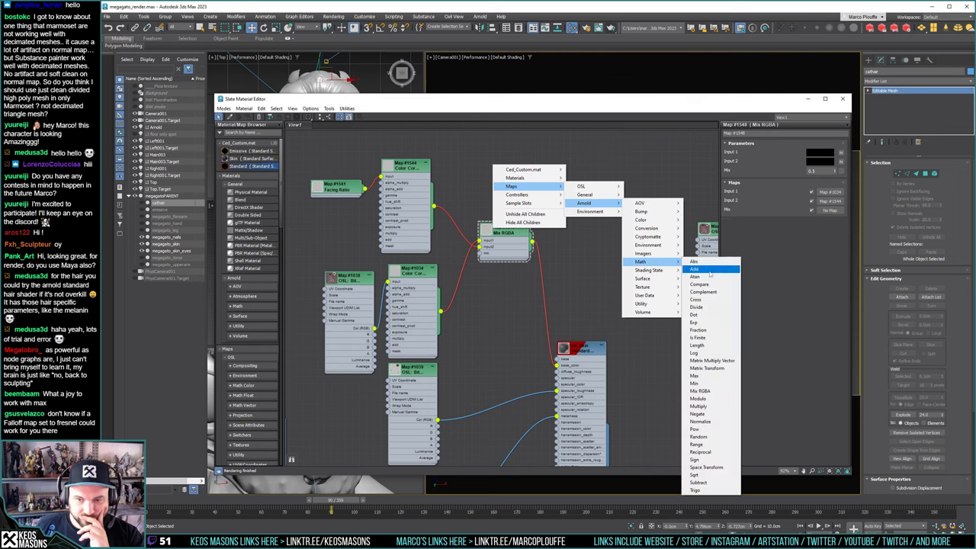
left_click(709, 271)
left_click_drag(490, 175, 484, 321)
left_click_drag(503, 236, 523, 235)
left_click_drag(517, 309, 529, 290)
left_click(506, 307)
key("Delete")
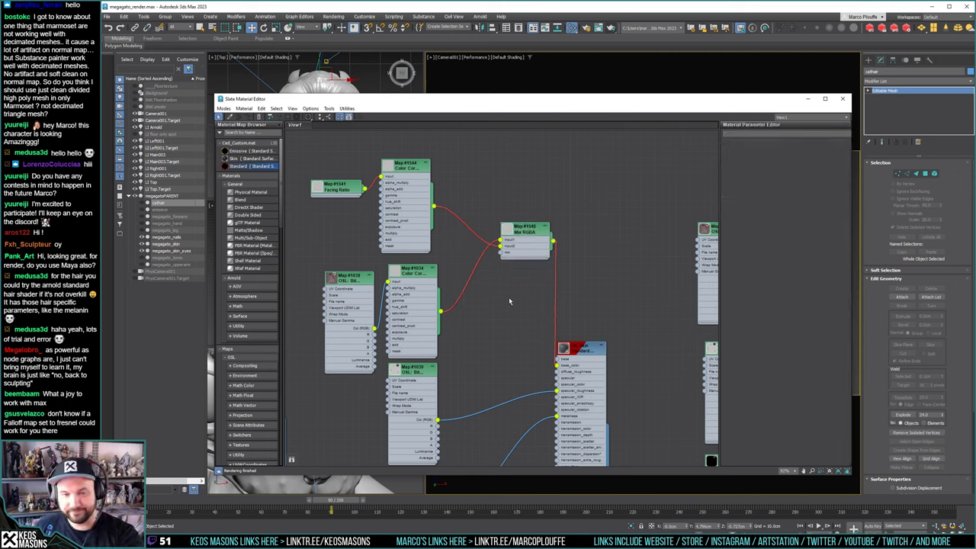
Try to feed the Color Correct maps into a new Arnold Mix Shader material, and delete that Mix Shader
right_click(510, 296)
mouse_move(543, 320)
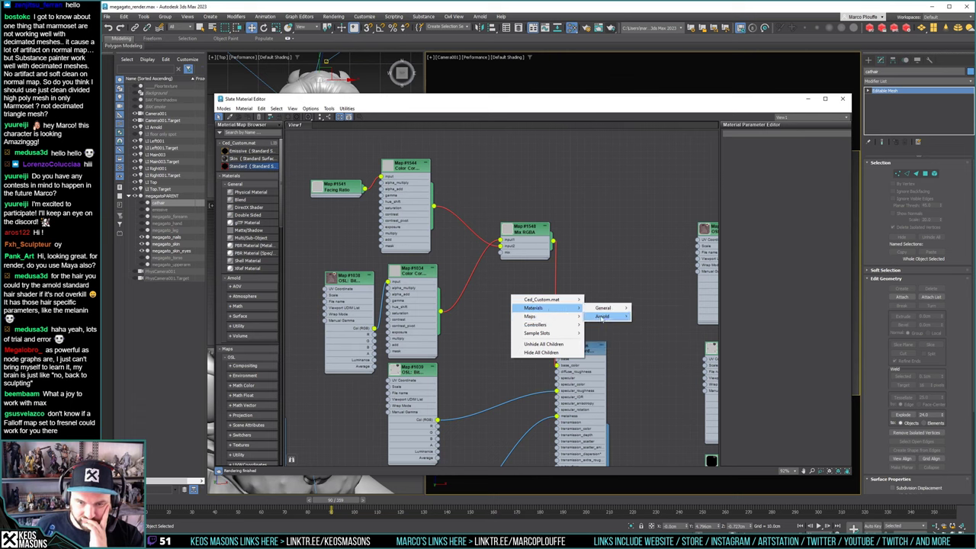
mouse_move(602, 317)
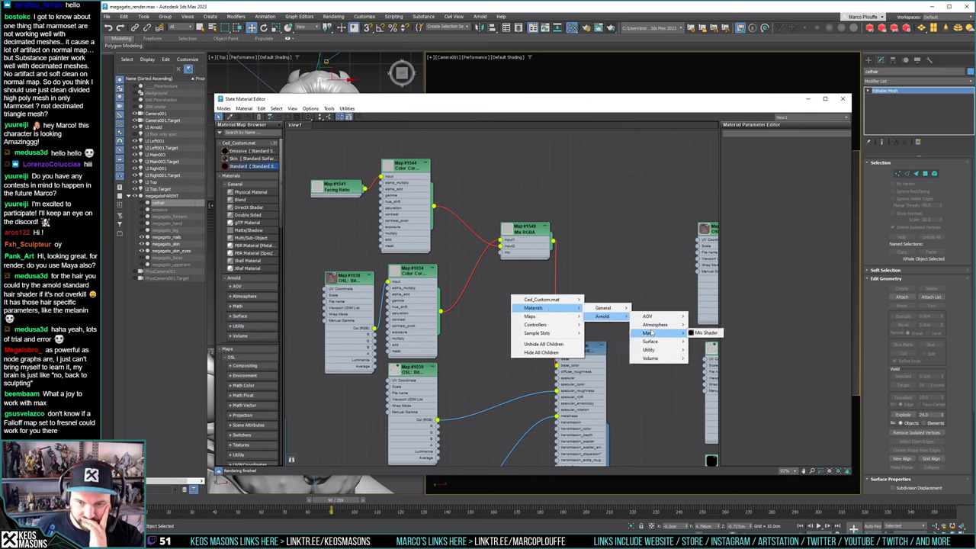
left_click(703, 333)
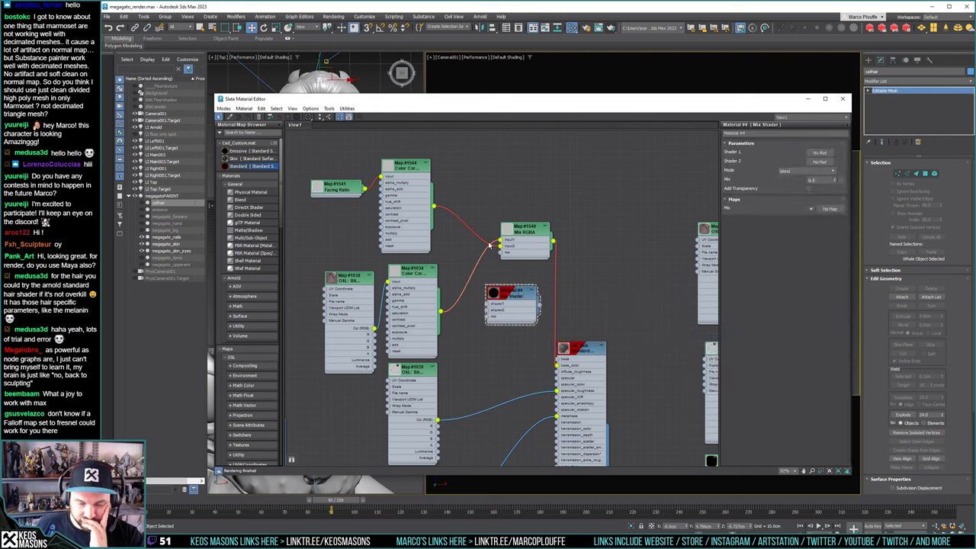
left_click_drag(512, 293, 519, 278)
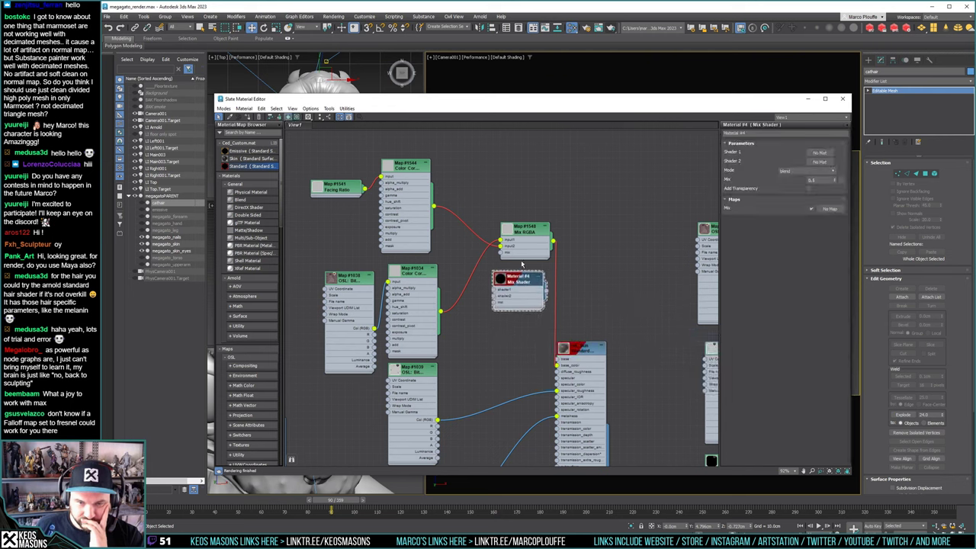
left_click_drag(521, 236, 514, 236)
left_click_drag(519, 282, 513, 281)
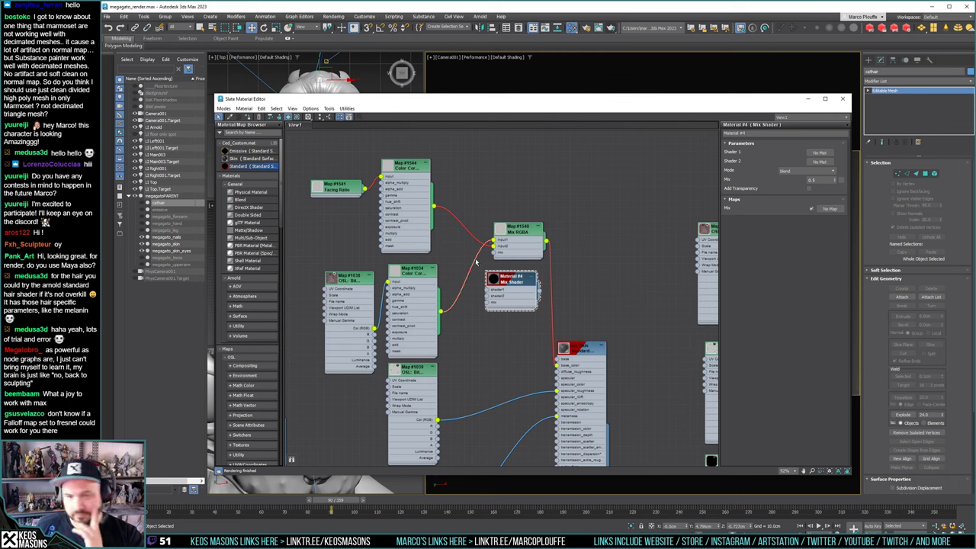
left_click_drag(434, 206, 505, 287)
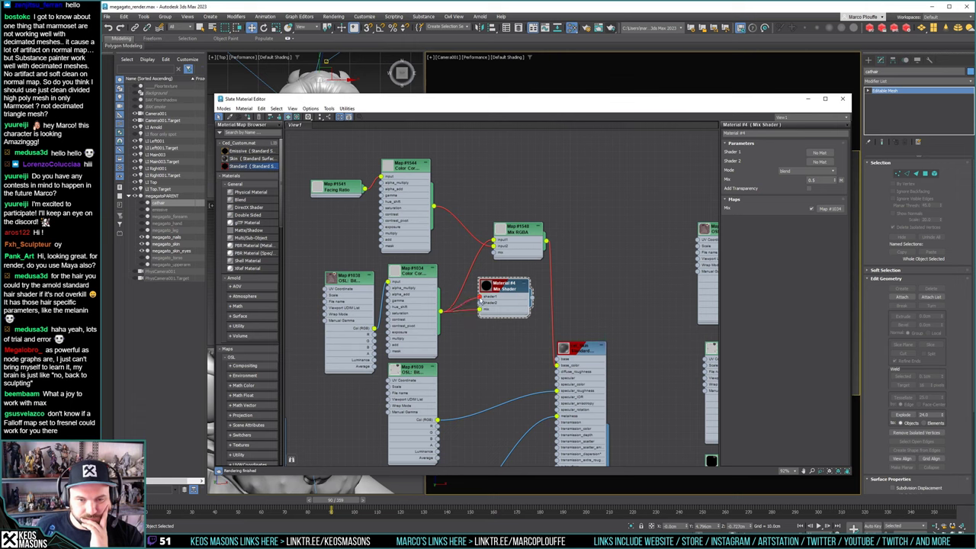
left_click_drag(433, 206, 504, 286)
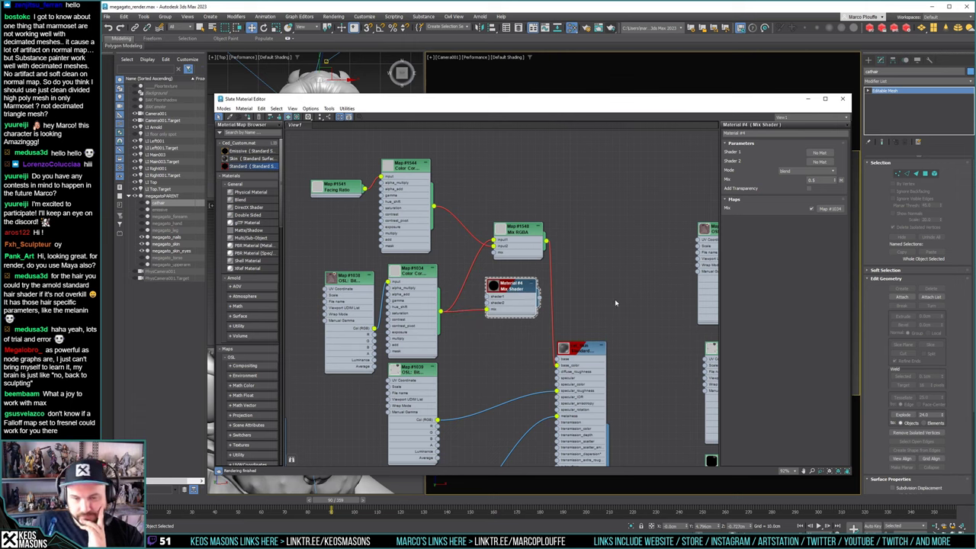
key("Delete")
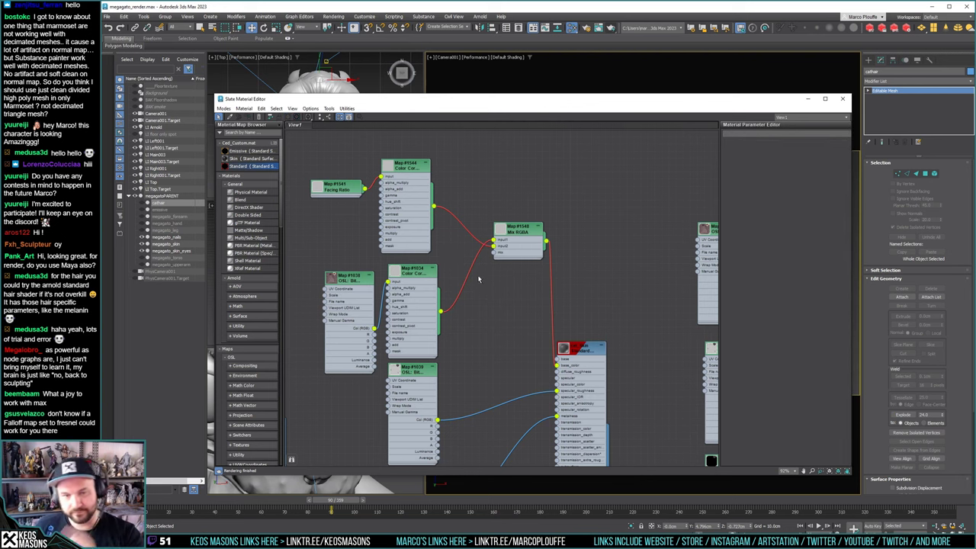
Add an Arnold Multiply math map below the Mix RGBA map and connect its output to the Mix RGBA's mix input
left_click_drag(517, 230, 503, 231)
right_click(500, 291)
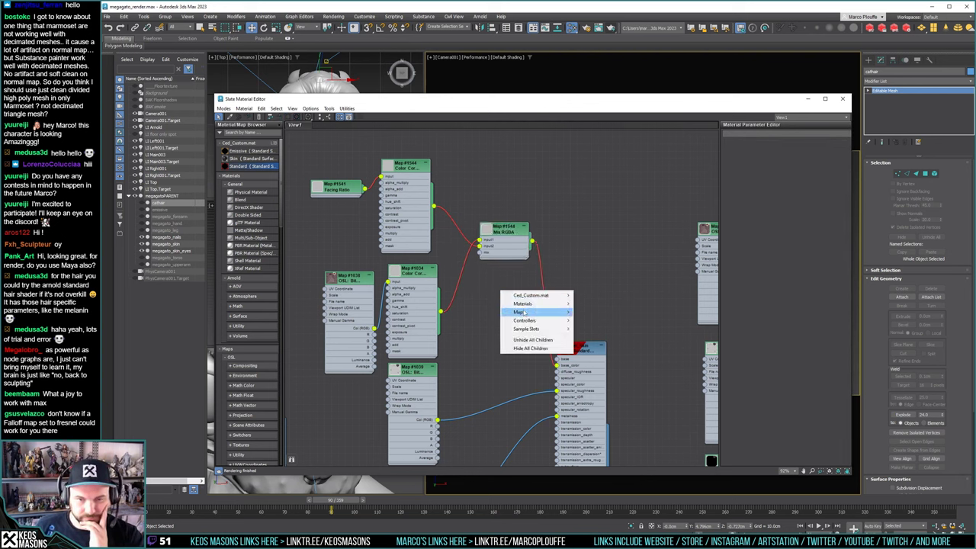
mouse_move(537, 313)
mouse_move(593, 328)
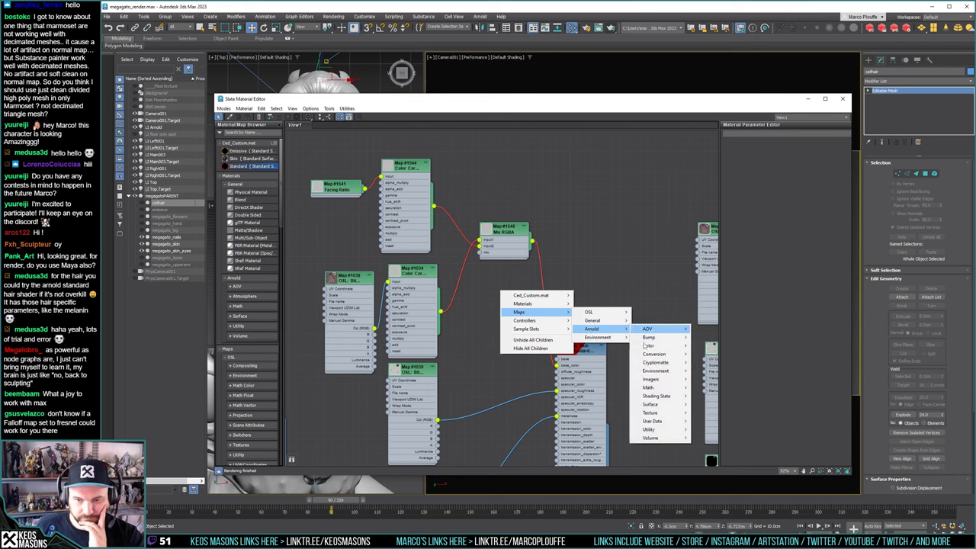
mouse_move(648, 387)
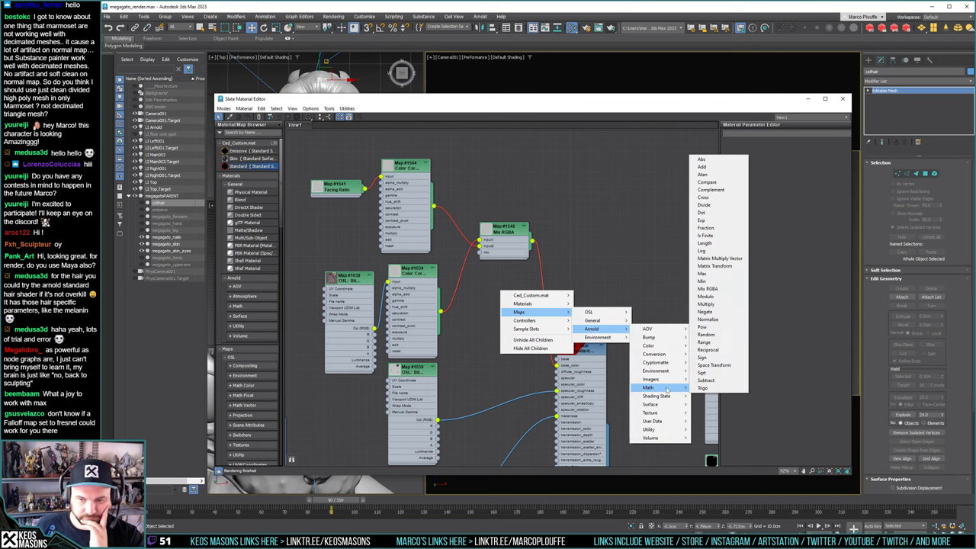
left_click(706, 303)
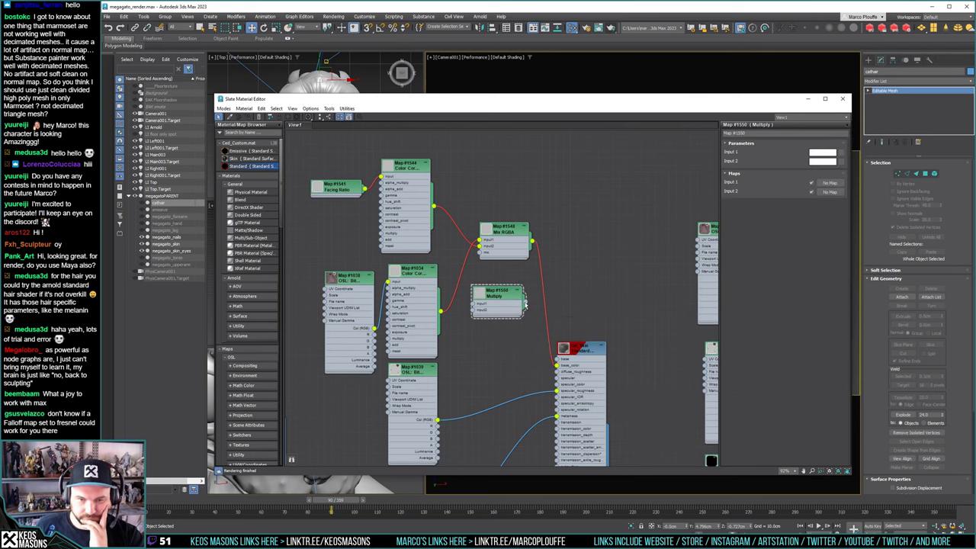
left_click_drag(525, 303, 481, 253)
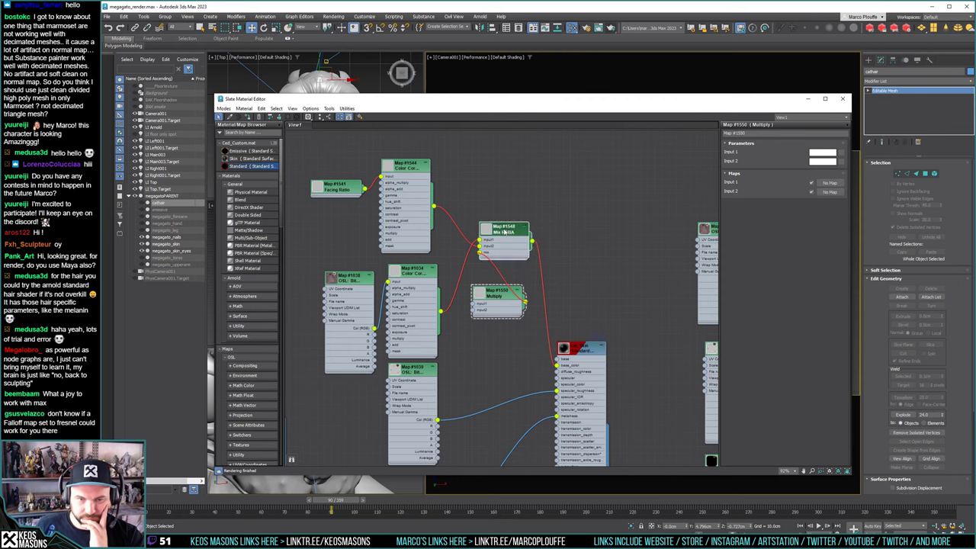
Test-render the head region with the Multiply map driving the Mix RGBA's mix input, and close the render window
left_click(504, 231)
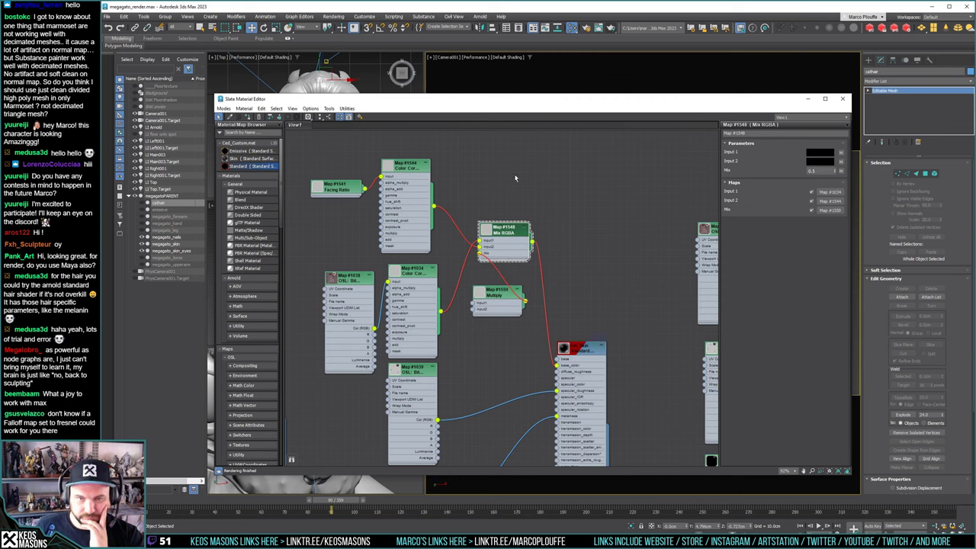
left_click(611, 29)
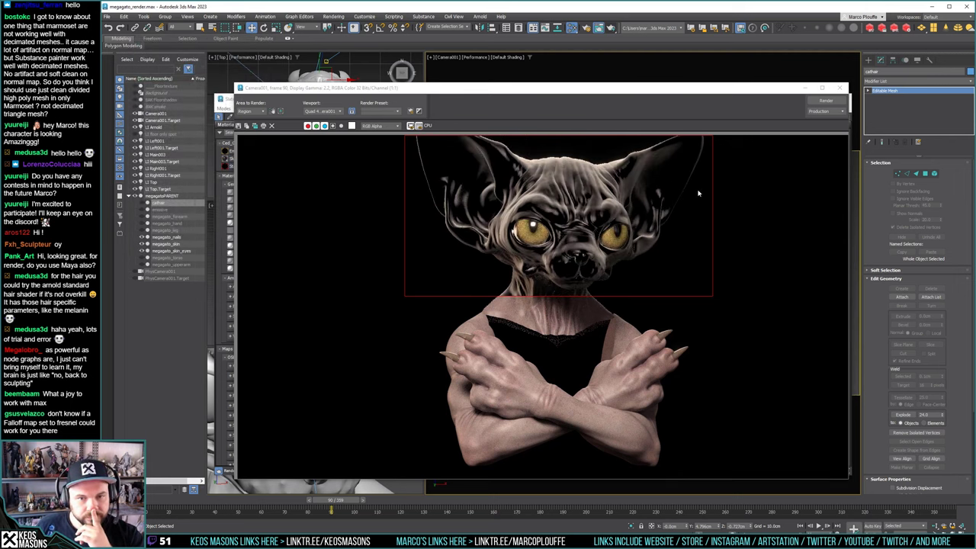
left_click(841, 89)
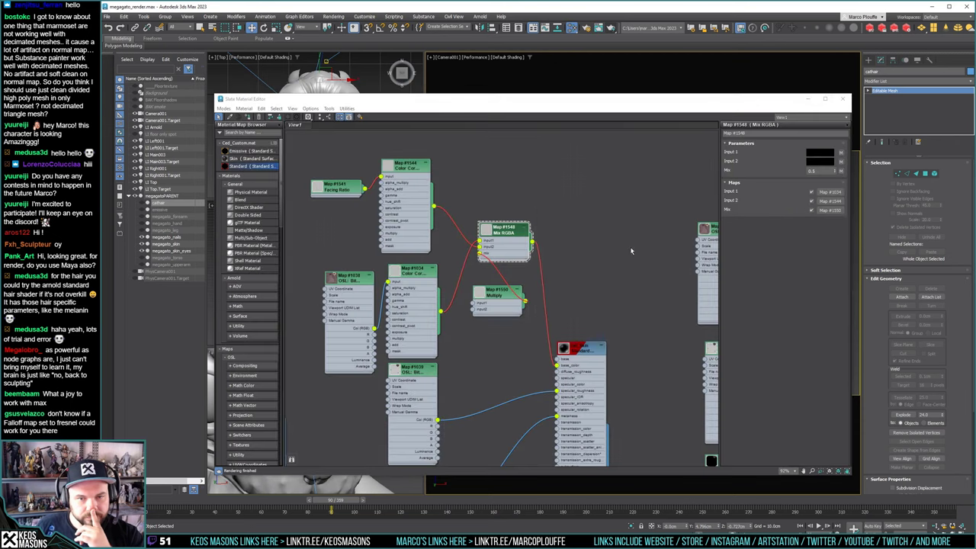
Connect the Facing Ratio's Color Correct to the Multiply map's Input 1 and the skin texture's Color Correct to Input 2
left_click(512, 250)
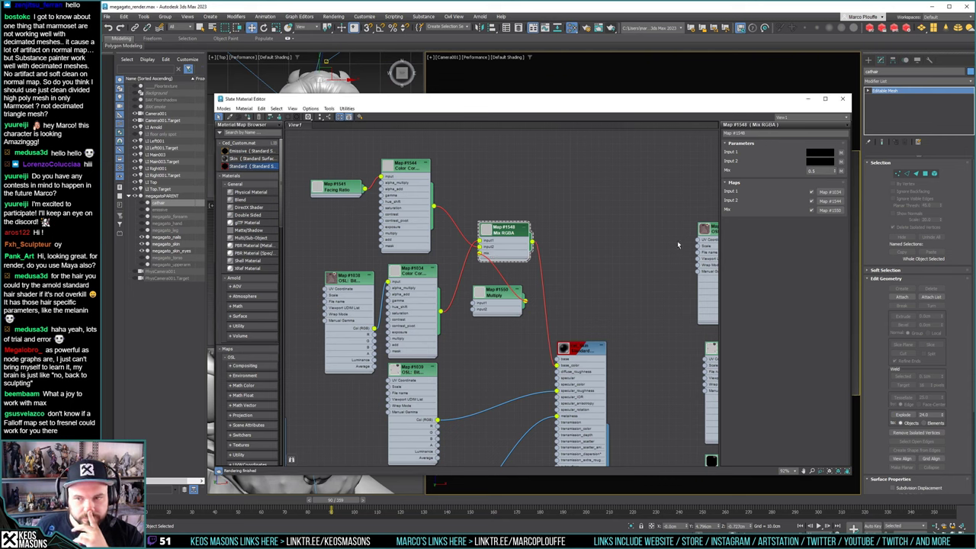
left_click(499, 297)
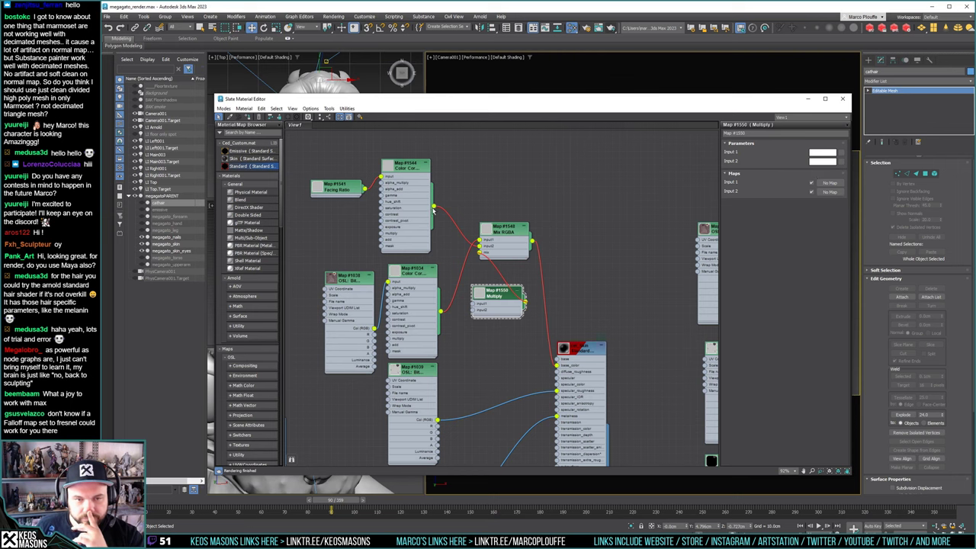
left_click_drag(434, 208, 473, 304)
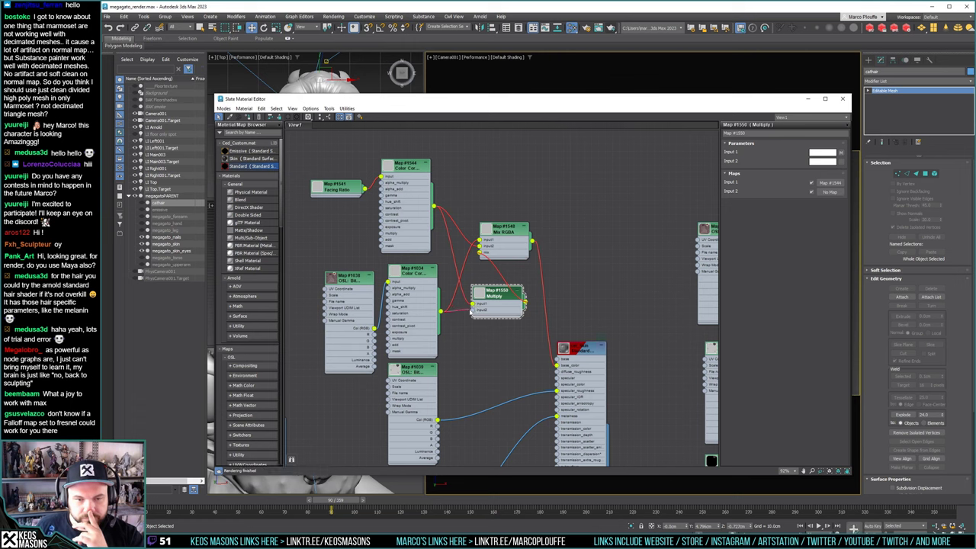
left_click_drag(440, 312, 474, 308)
Test-render the head region with both Color Correct maps feeding the Multiply map
left_click_drag(478, 256, 481, 183)
left_click(479, 243)
right_click(470, 244)
left_click(479, 245)
left_click(611, 28)
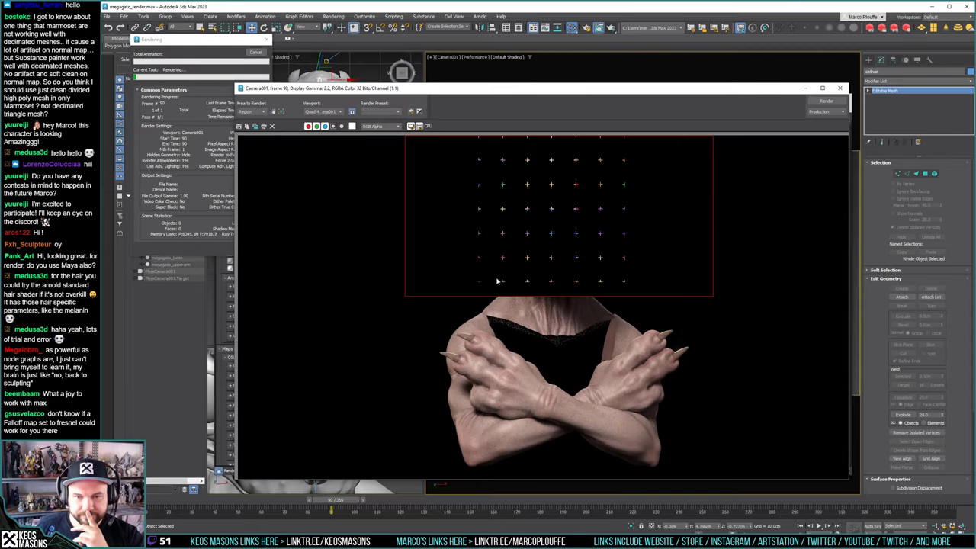
Close the render window and rearrange the graph so Multiply sits between the Color Correct maps and the Mix RGBA map
left_click(840, 90)
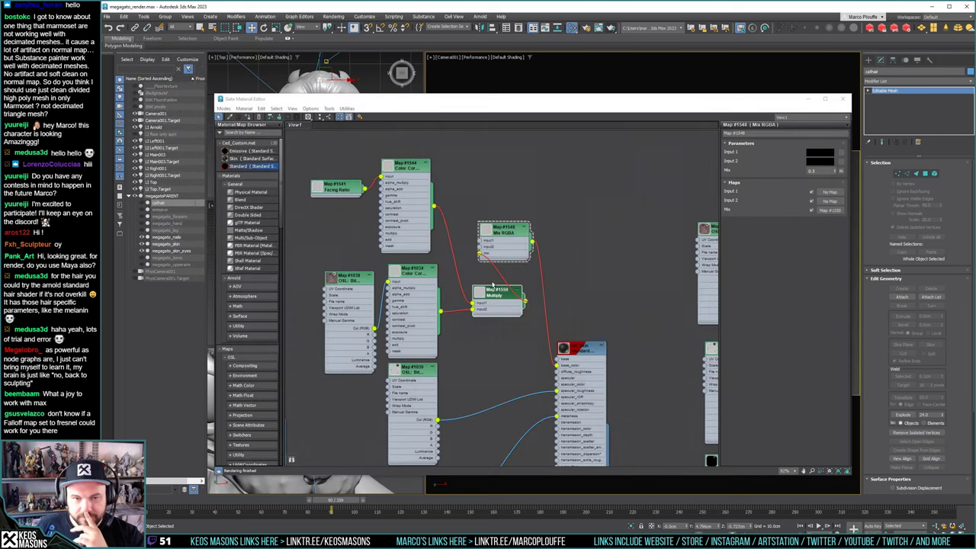
left_click_drag(506, 238, 590, 288)
left_click_drag(499, 296, 492, 254)
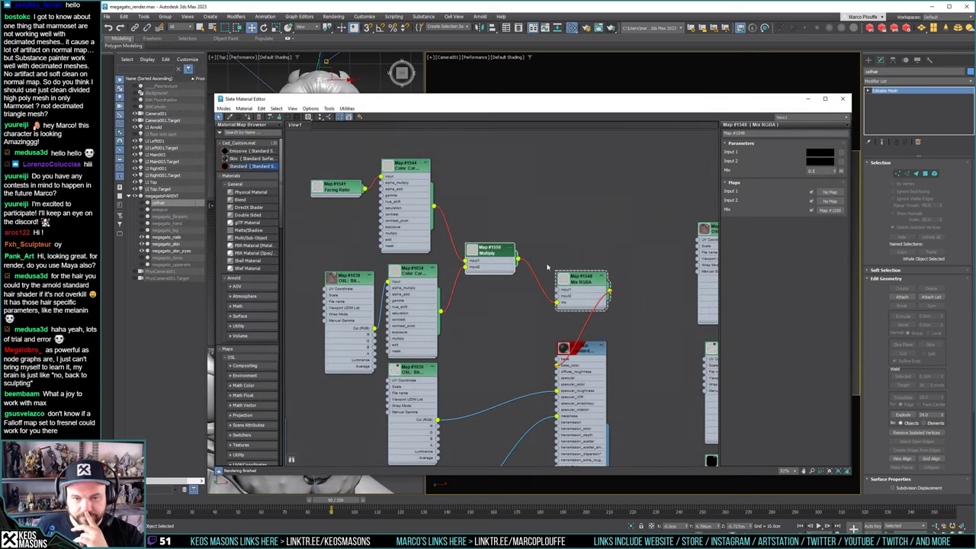
left_click_drag(571, 278, 542, 256)
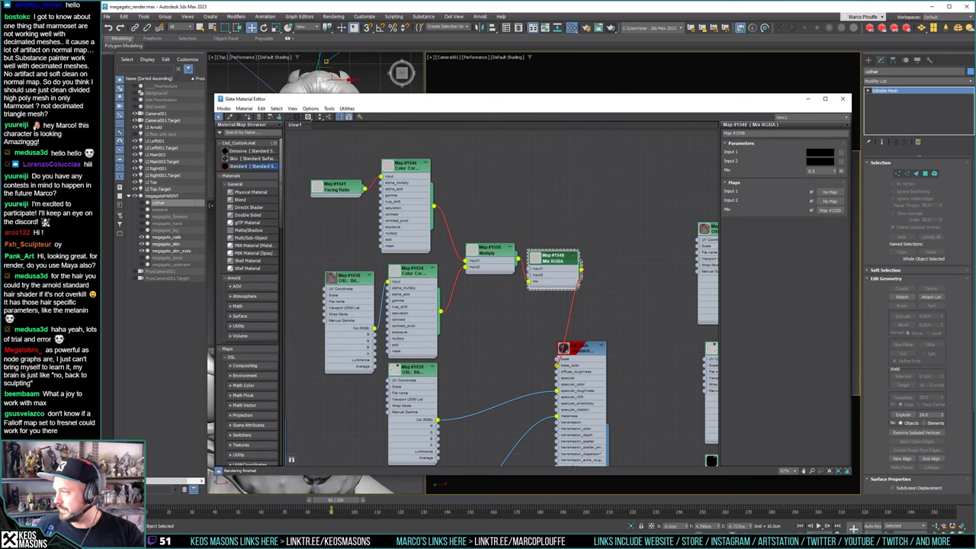
right_click(540, 189)
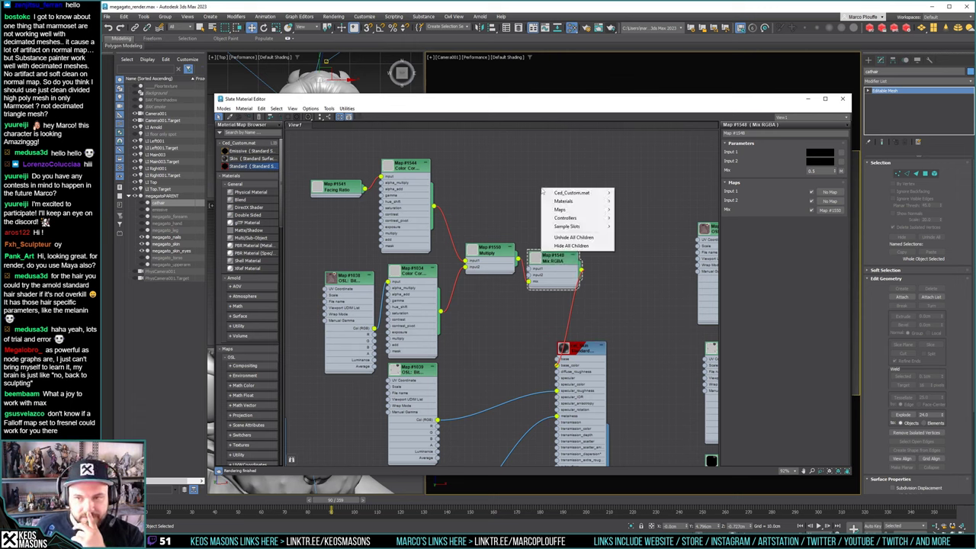
left_click(534, 174)
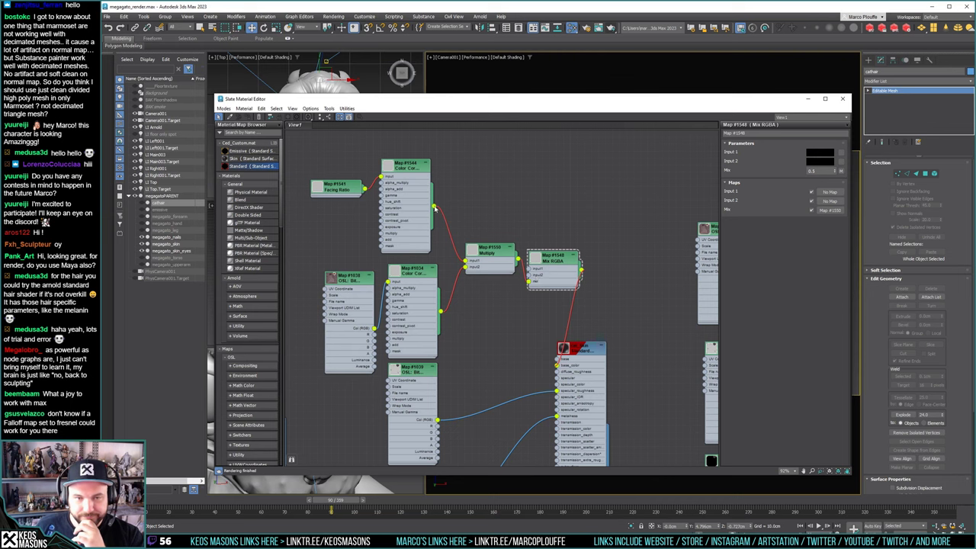
Connect the Facing Ratio's Color Correct to the Mix RGBA's Input 1 and the skin texture's to Input 2, detaching both from Multiply
left_click_drag(434, 206, 534, 270)
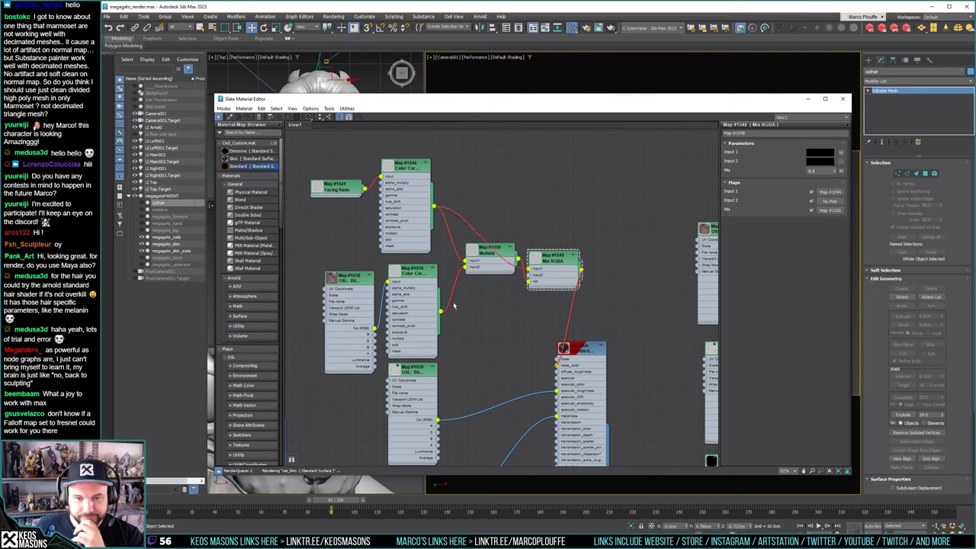
left_click_drag(439, 311, 529, 274)
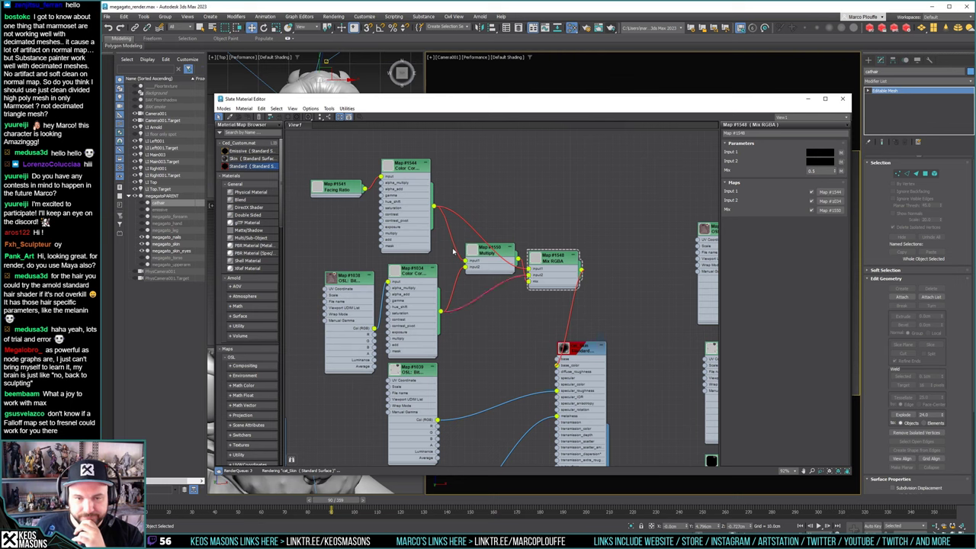
left_click_drag(487, 249, 489, 319)
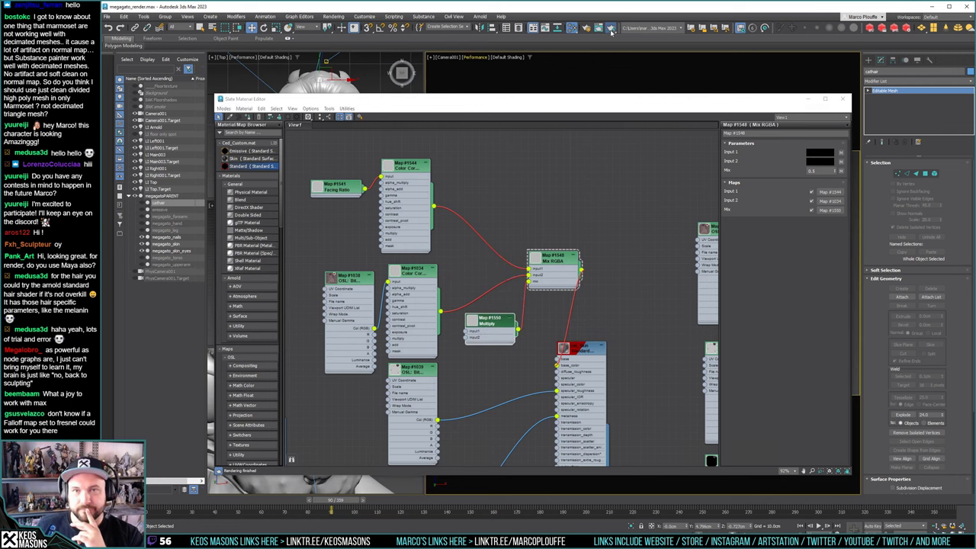
Test-render the head region with both Color Corrects feeding the Mix RGBA, and inspect the Facing Ratio and Multiply parameters
key("shift+q")
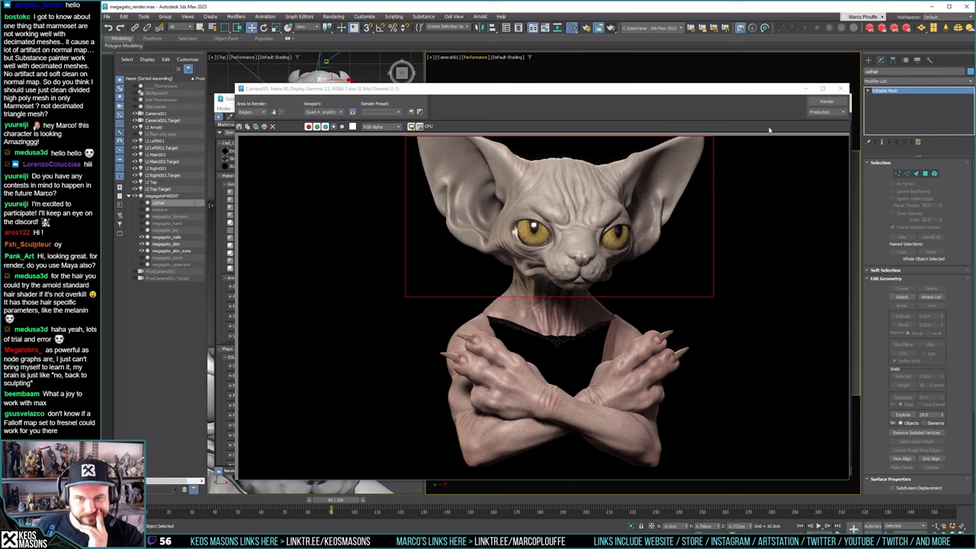
left_click(841, 88)
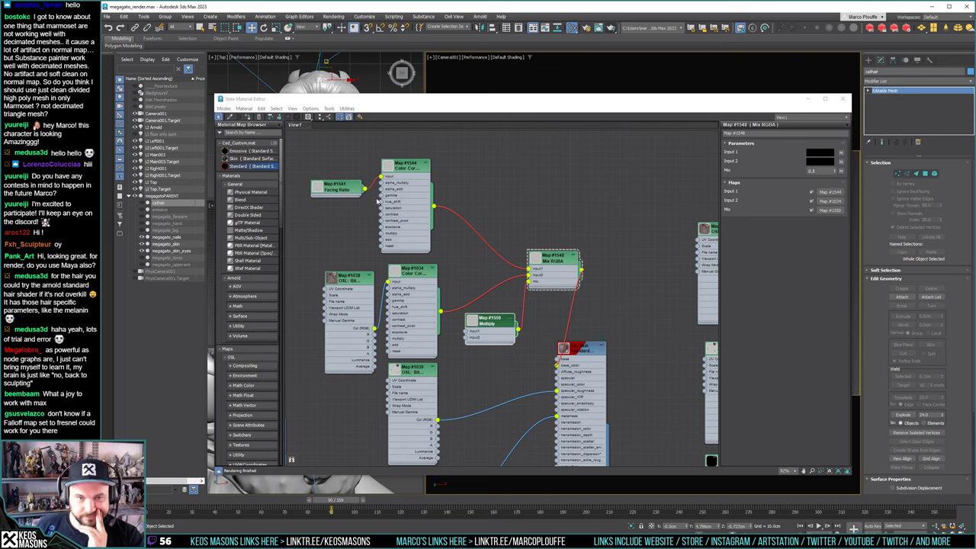
left_click(345, 190)
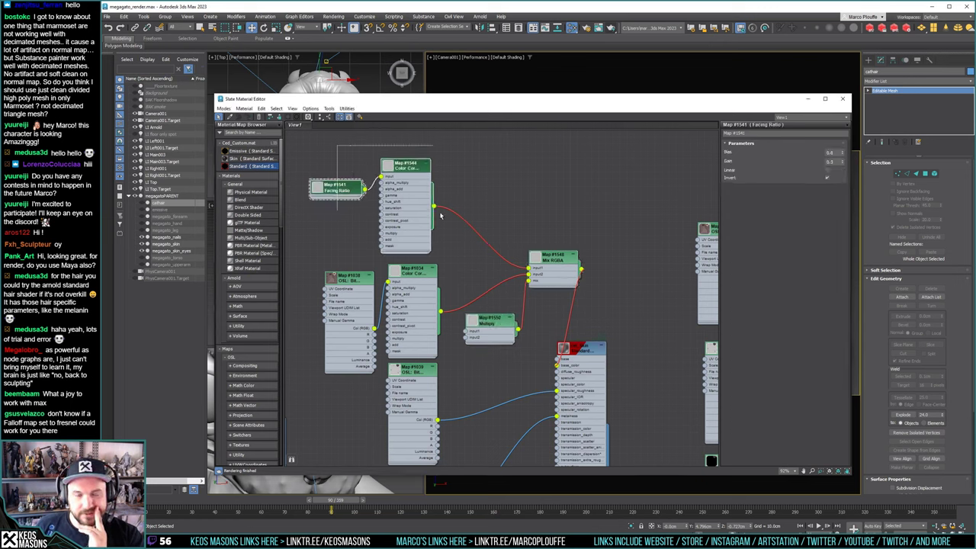
left_click_drag(440, 215, 446, 218)
left_click(473, 195)
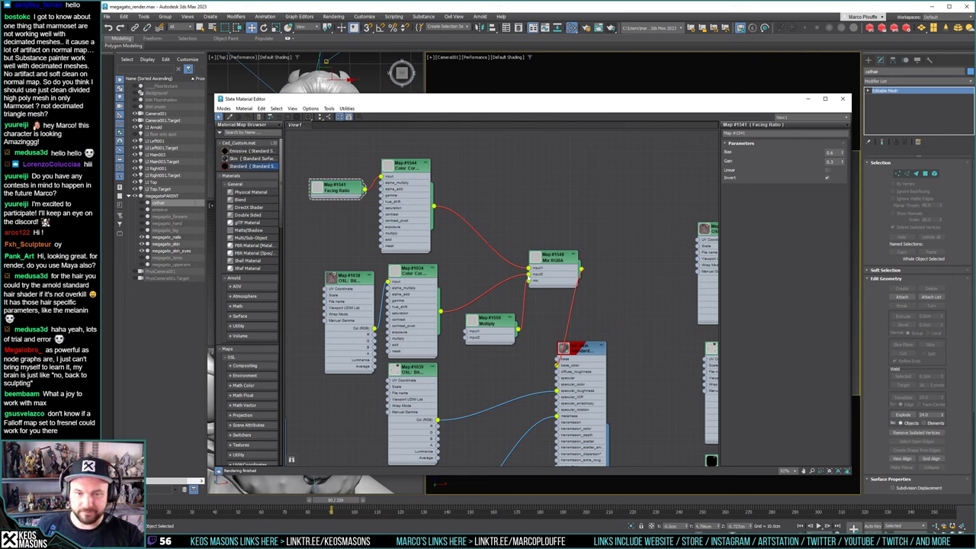
double_click(492, 325)
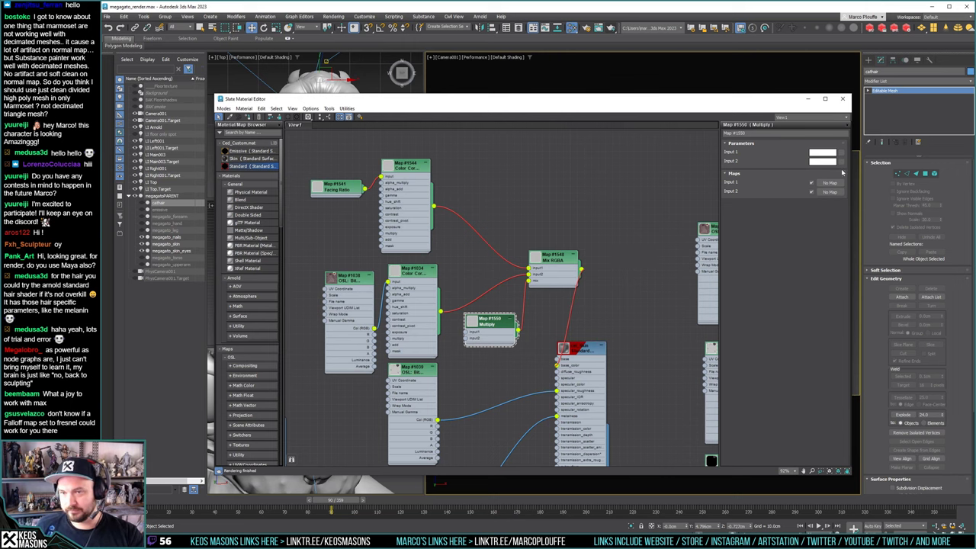
Delete the Mix RGBA map and add an Arnold Layer RGBA texture map in its place, beside the Color Correct maps
left_click(561, 261)
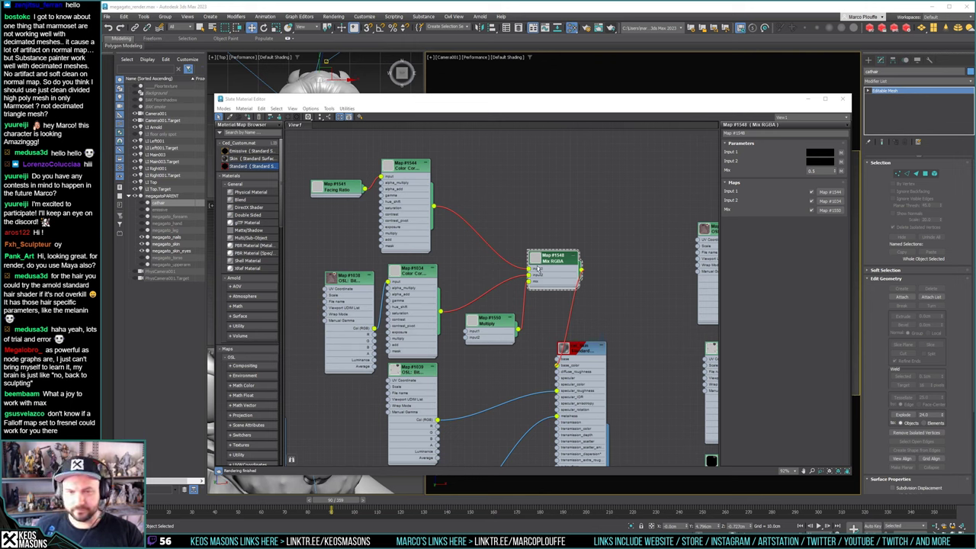
key("Delete")
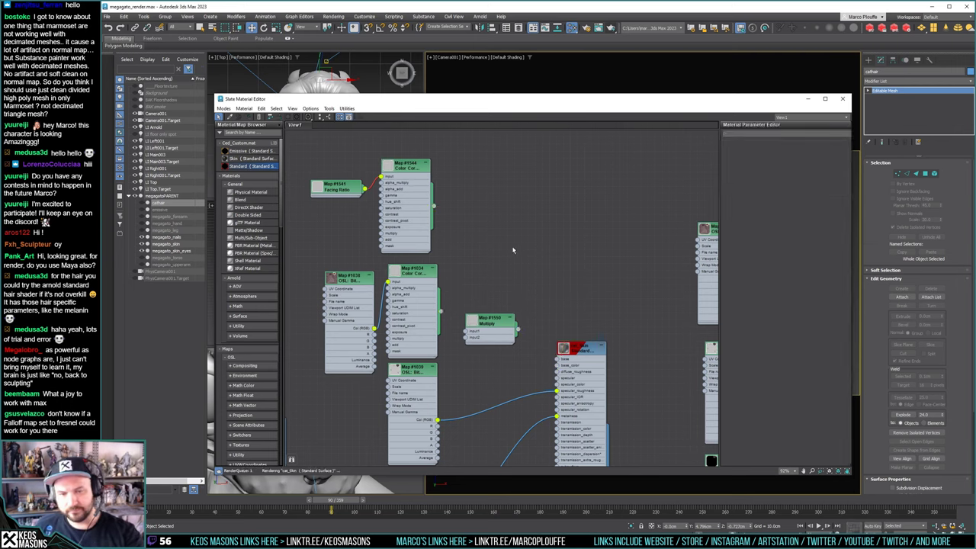
right_click(495, 256)
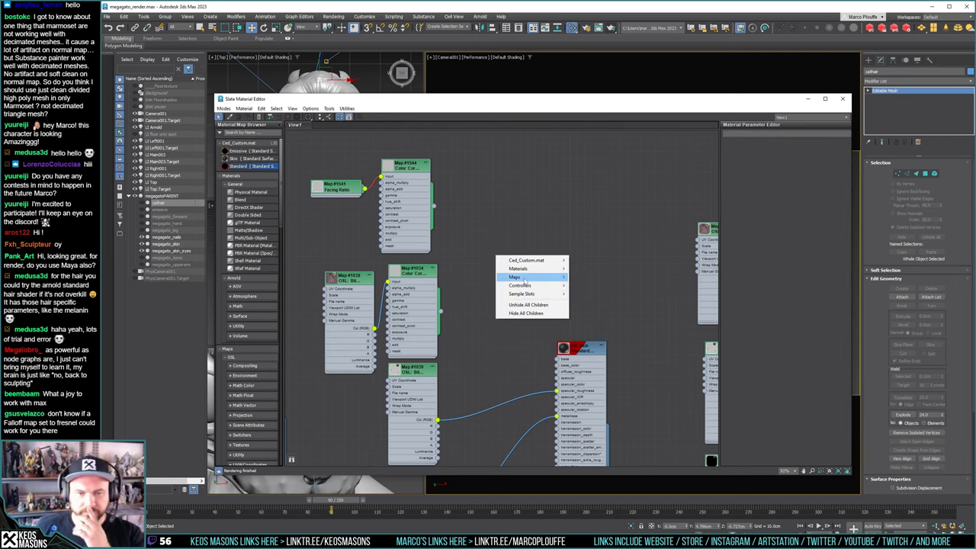
mouse_move(524, 279)
mouse_move(589, 294)
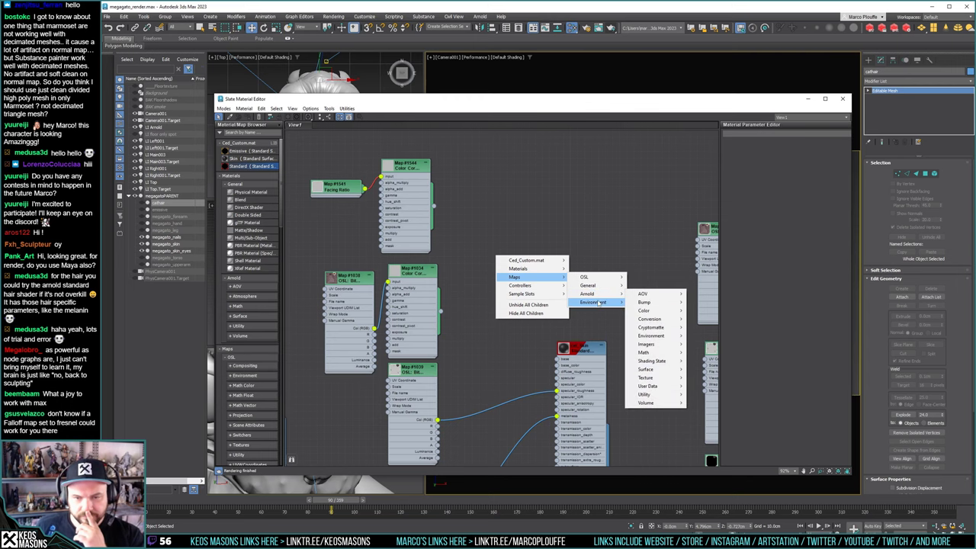
mouse_move(651, 404)
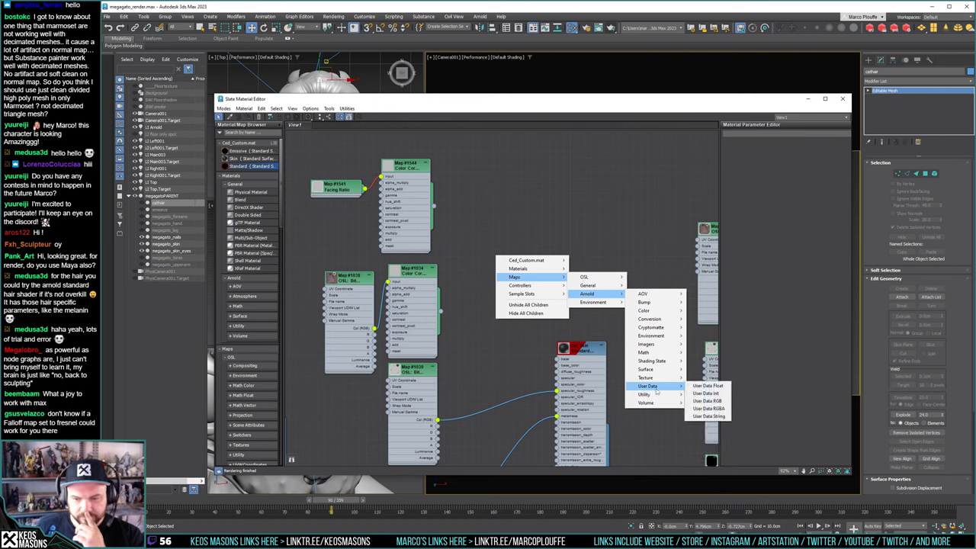
mouse_move(656, 379)
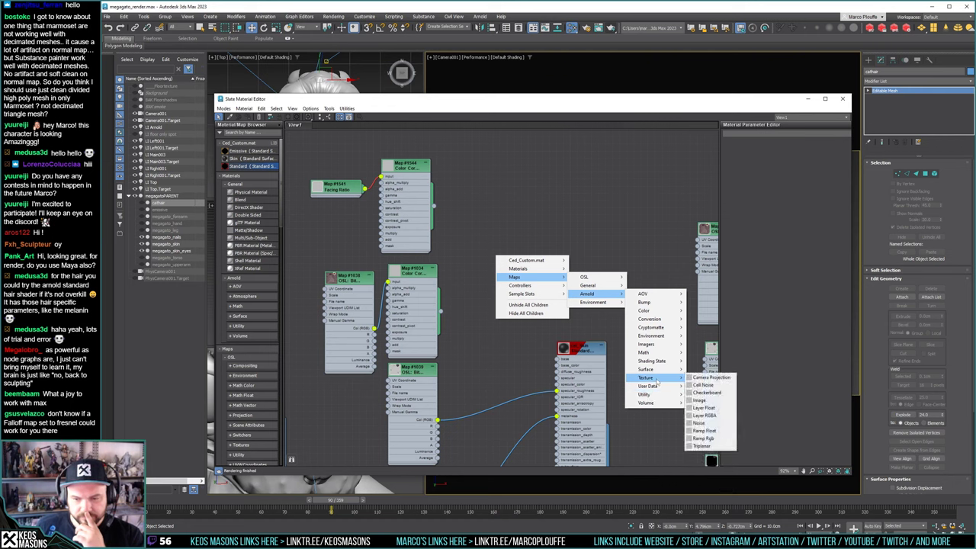
left_click(705, 416)
left_click_drag(505, 237, 501, 205)
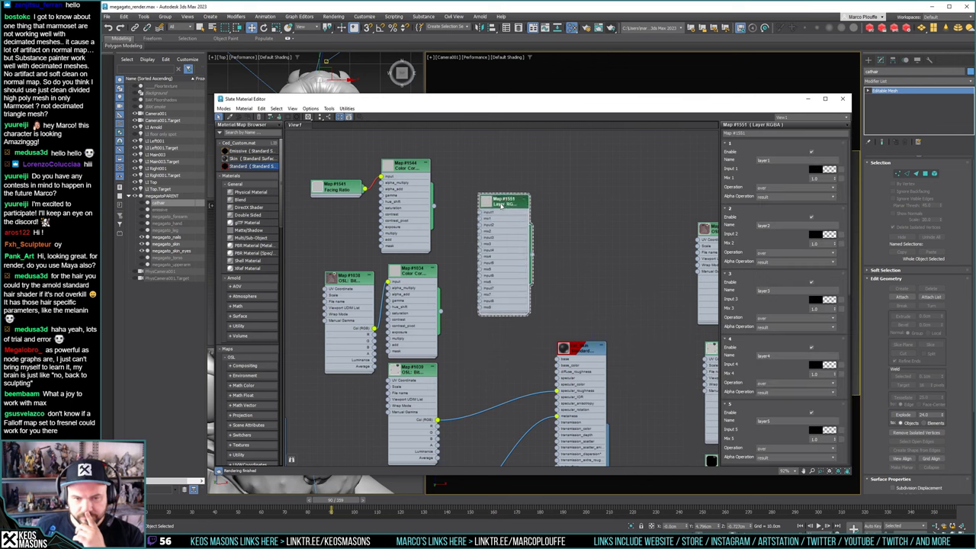
Connect the skin texture's Color Correct to the Layer RGBA's Input 1 and the Facing Ratio's Color Correct to Input 2
left_click_drag(434, 212, 481, 213)
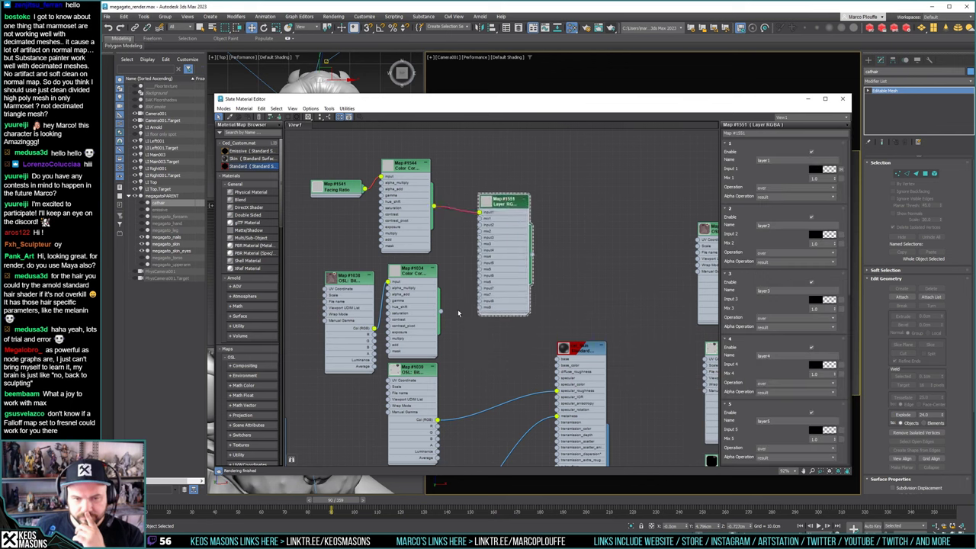
left_click_drag(442, 312, 481, 225)
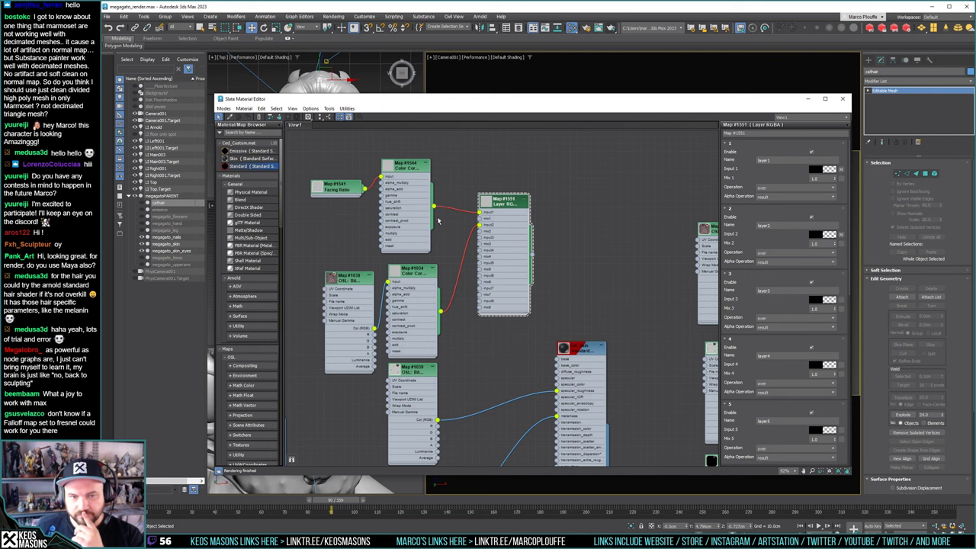
left_click_drag(441, 311, 480, 225)
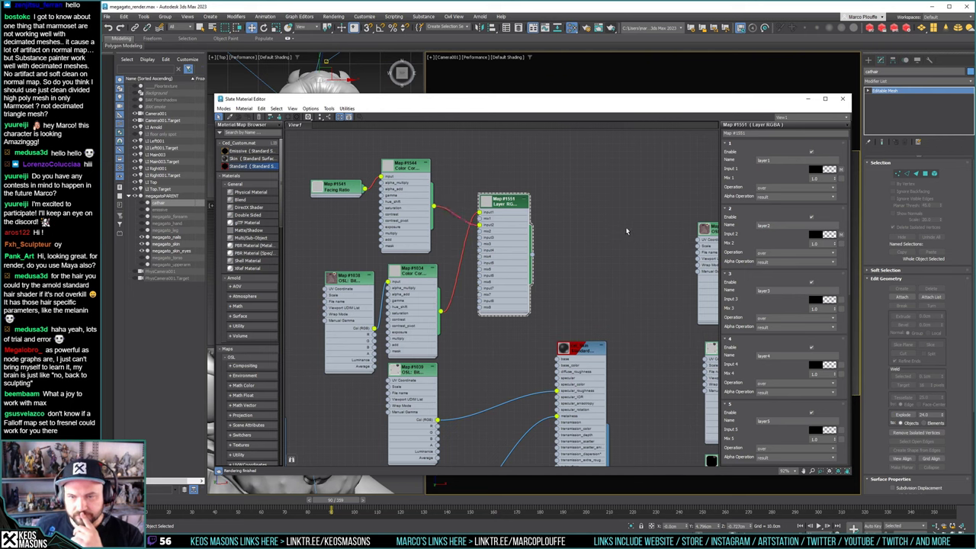
left_click(783, 253)
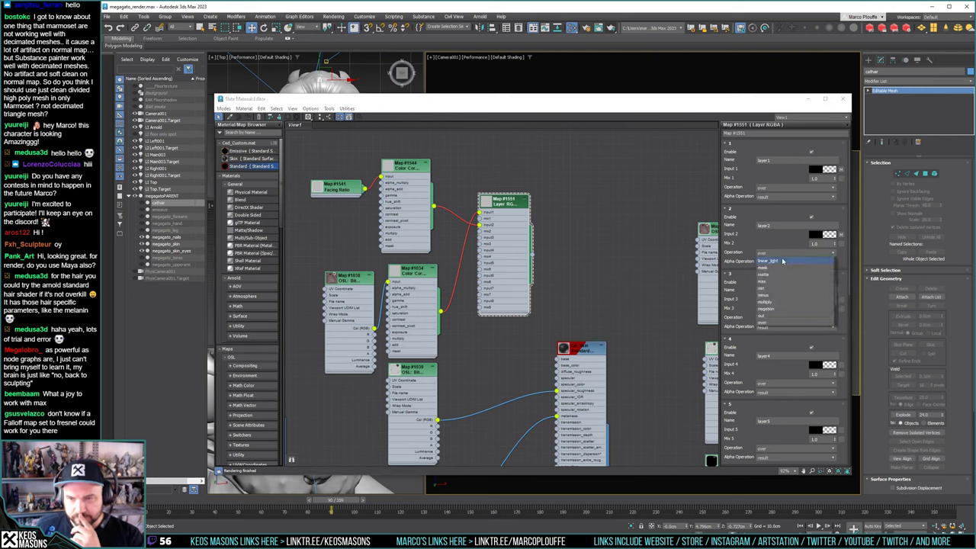
left_click(776, 256)
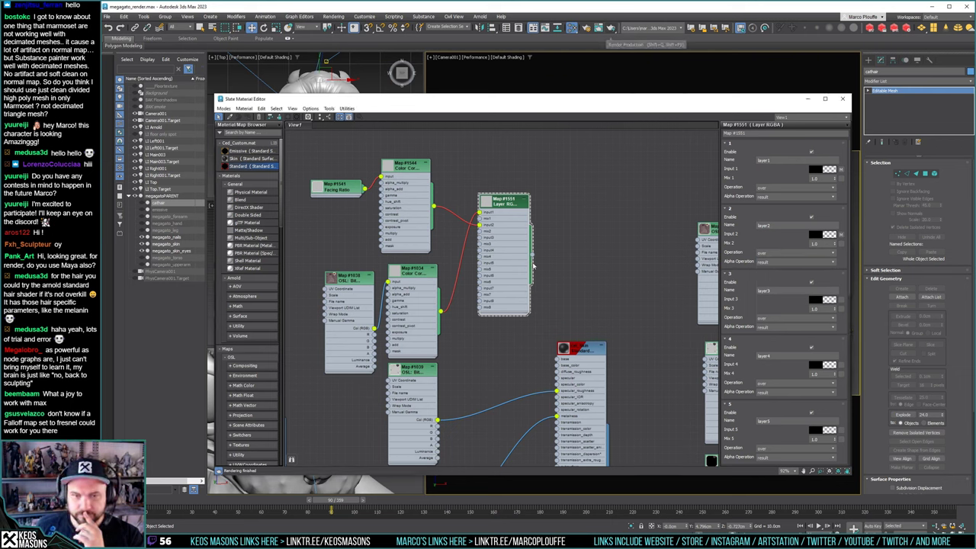
Connect the Layer RGBA's output to the skin material's base_color, test-render the head region and close the render window
left_click_drag(533, 255, 556, 366)
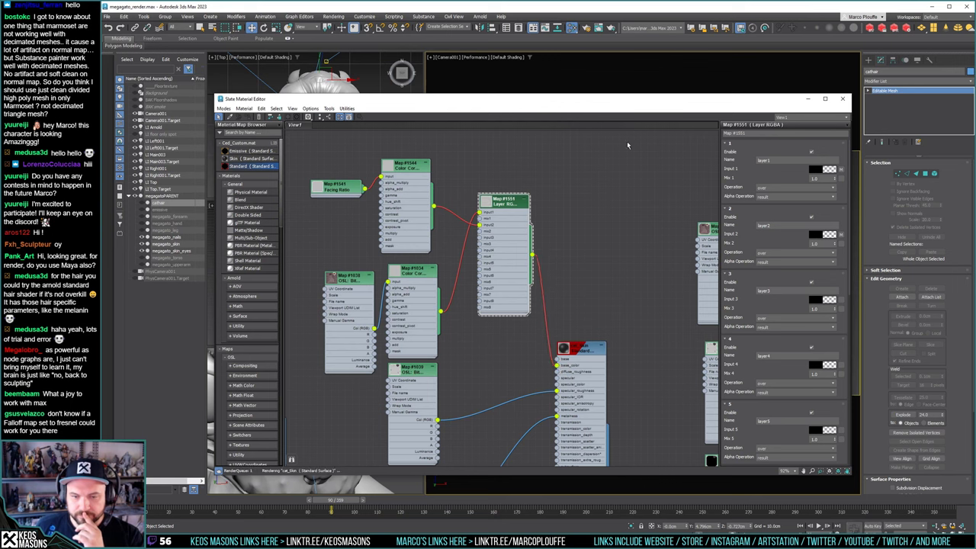
left_click(609, 28)
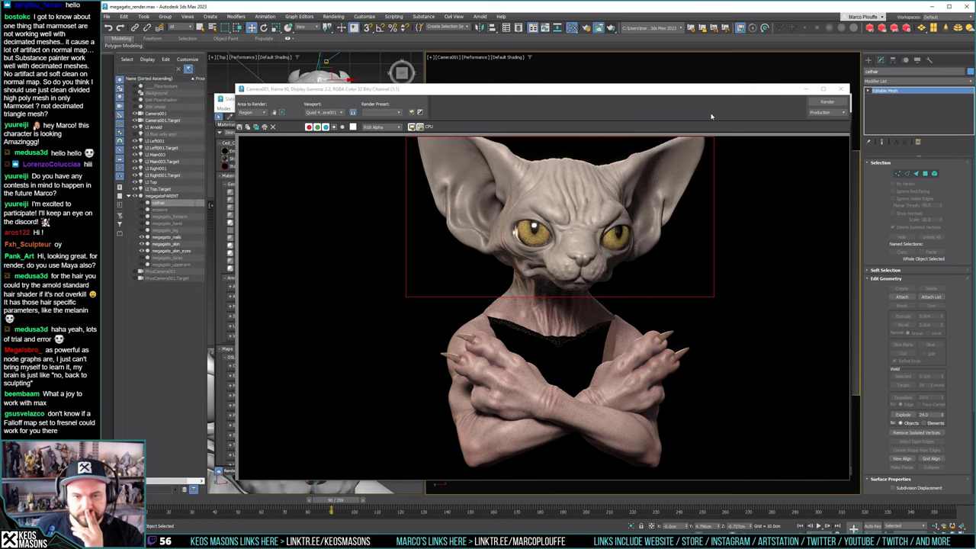
left_click(842, 90)
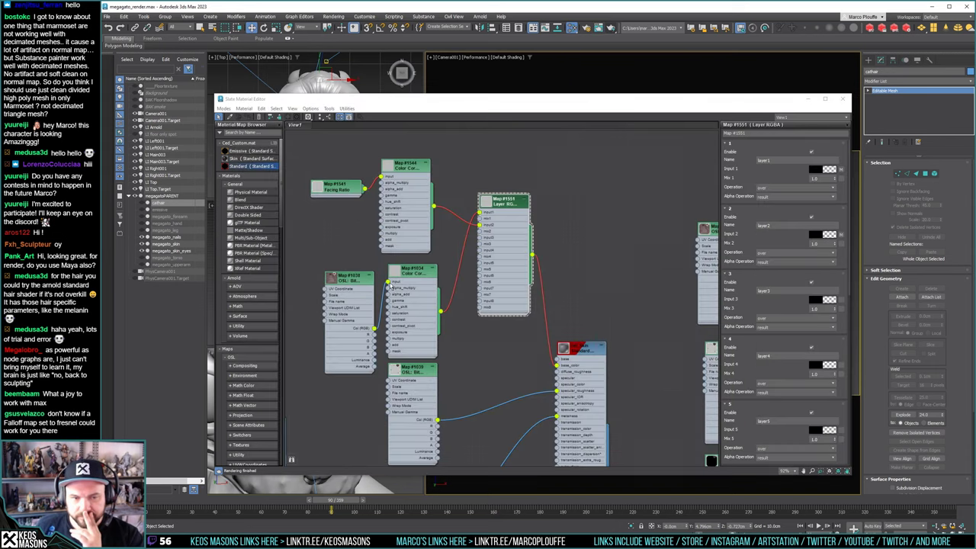
Connect the skin bitmap's Col (RGB) output directly to the Layer RGBA's Input 1 and test-render the head region
left_click_drag(375, 329, 480, 219)
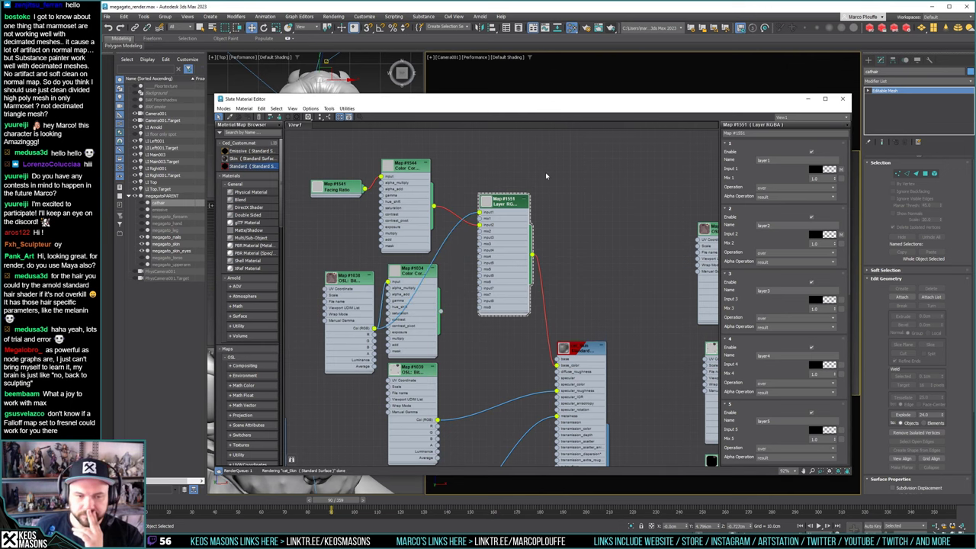
key("shift+q")
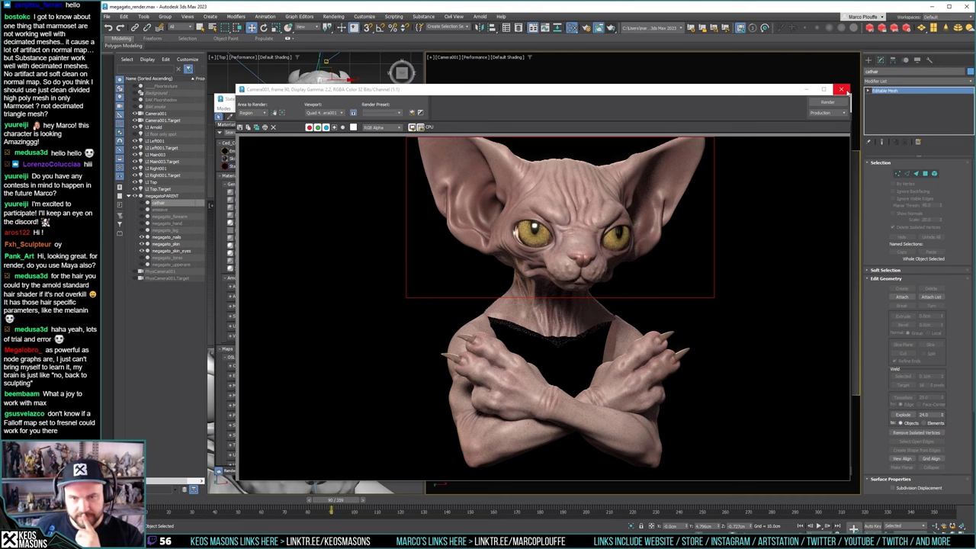
left_click(841, 90)
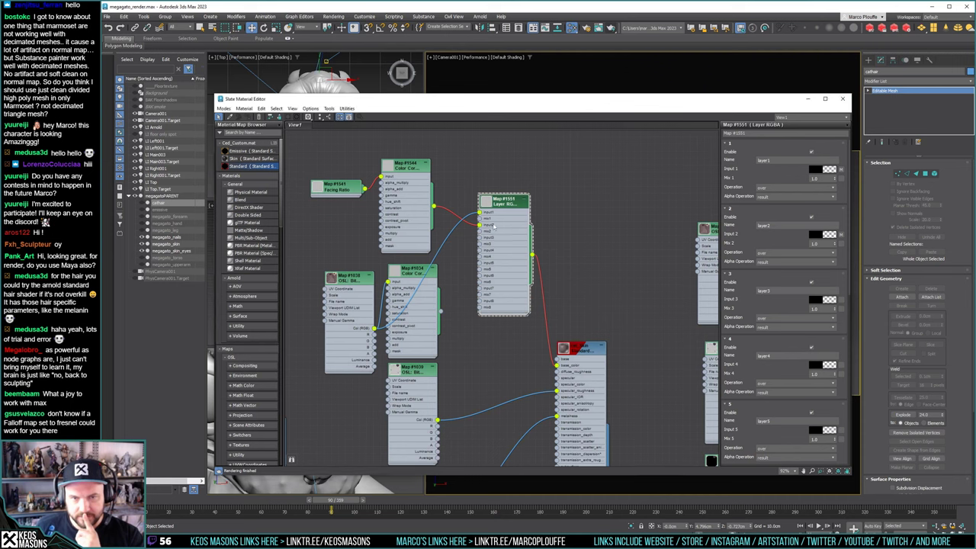
Set the Layer RGBA's layer 2 operation to linear_light, test-render the head region and close the render window
left_click(774, 254)
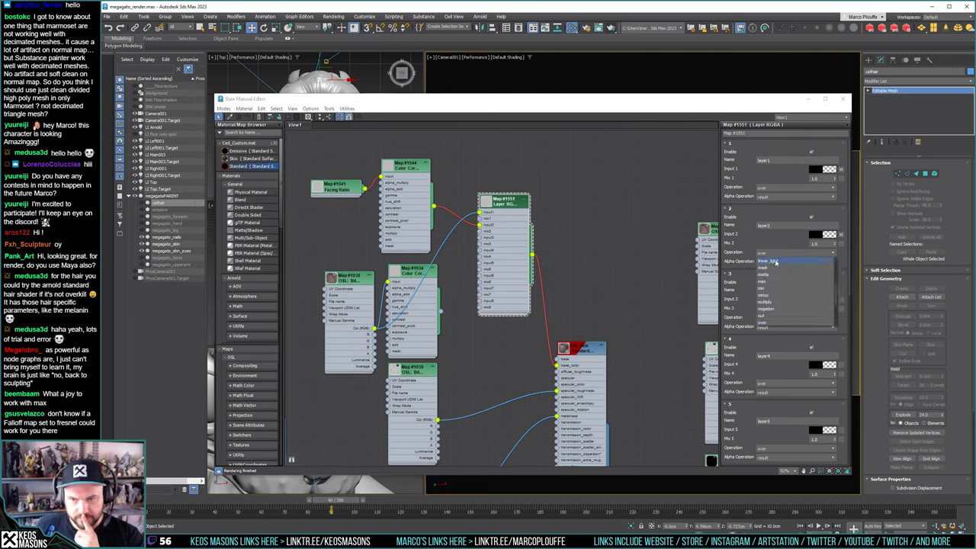
left_click(774, 261)
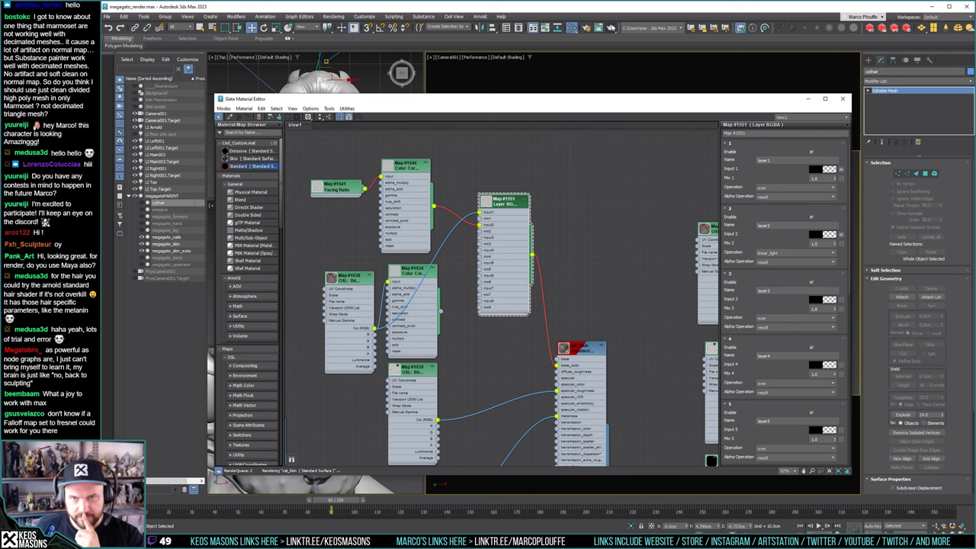
key("shift+q")
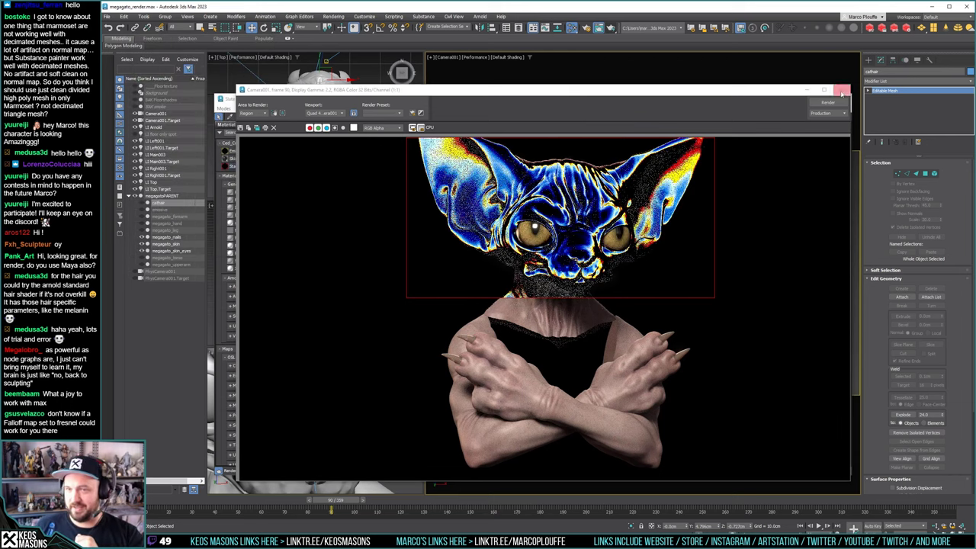
left_click(842, 89)
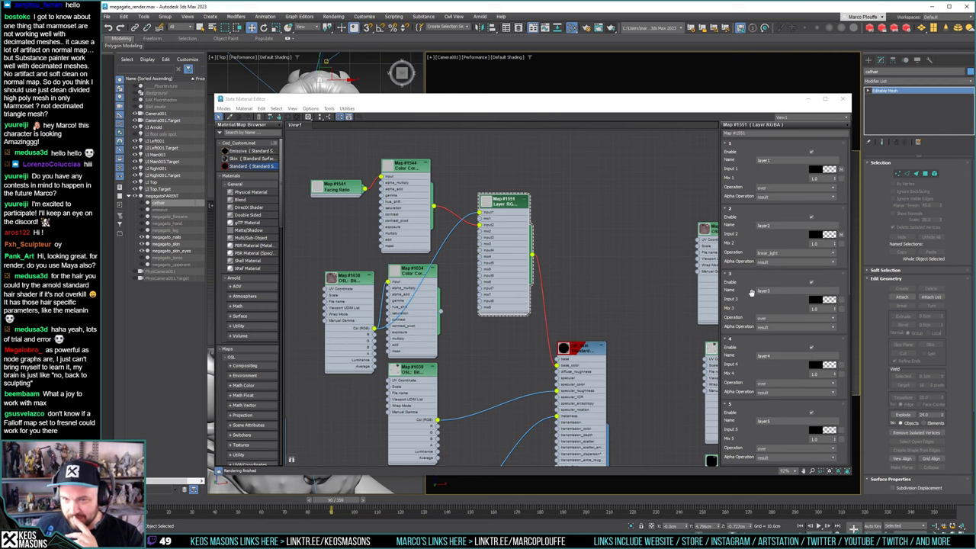
scroll(752, 283, "down", 8)
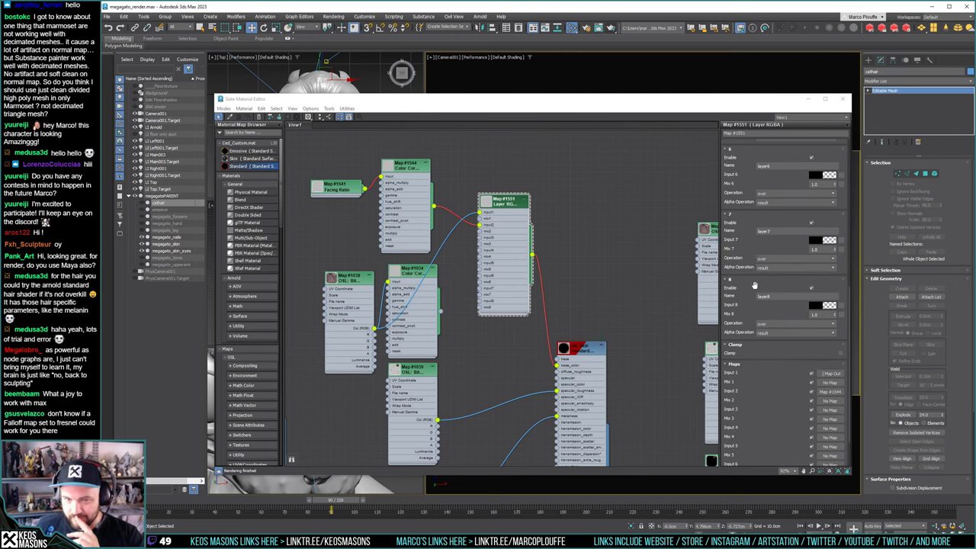
scroll(754, 284, "up", 8)
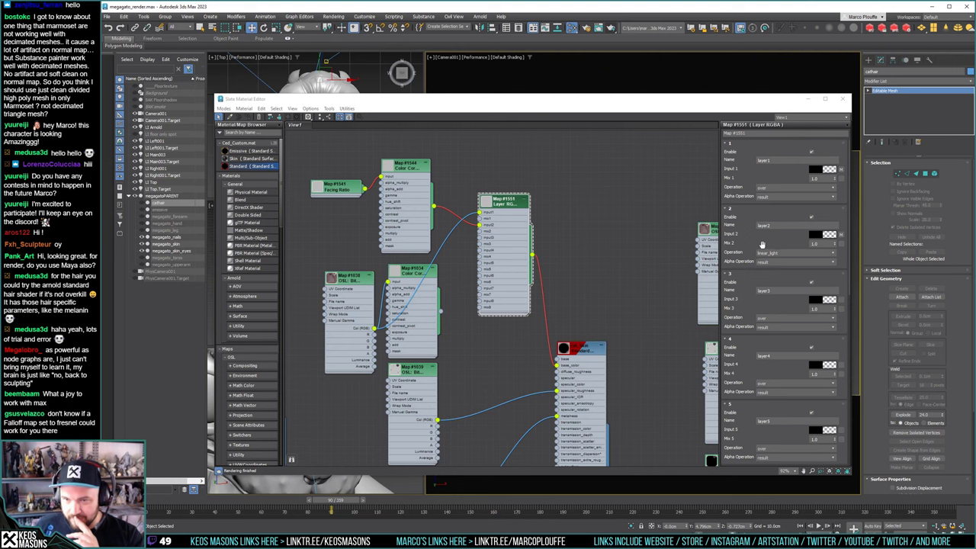
left_click(780, 262)
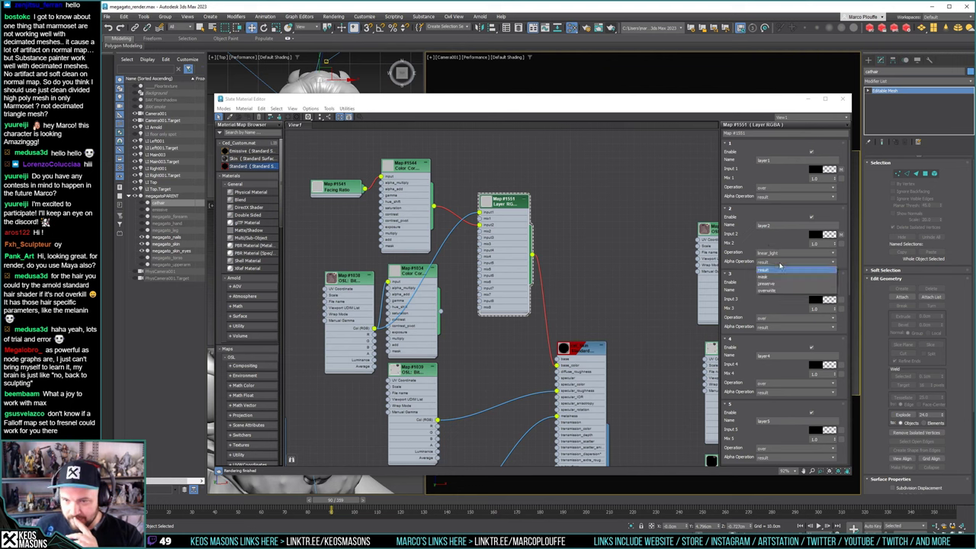
left_click(780, 265)
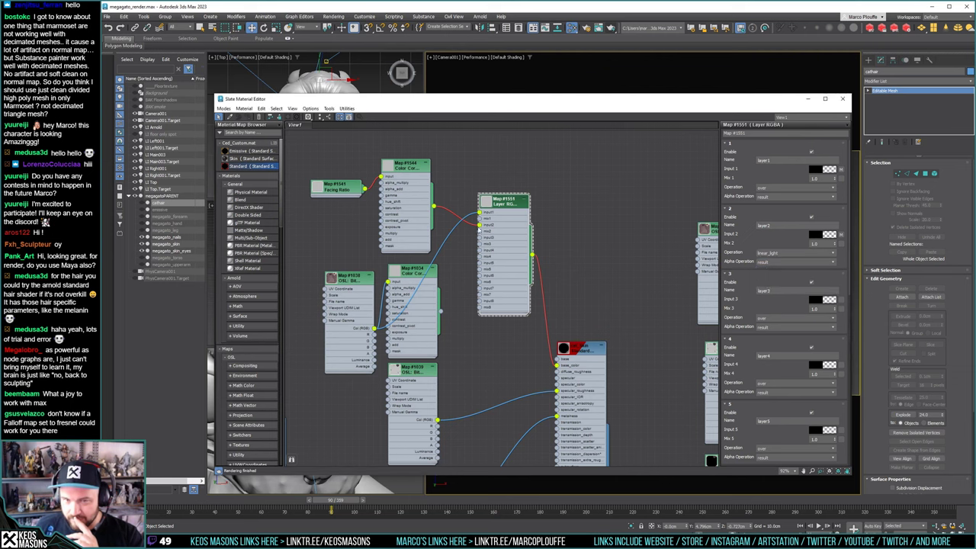
Disconnect the Facing Ratio's Color Correct from the Layer RGBA's Input 2, test-render the head region and close the render window
left_click_drag(433, 207, 457, 163)
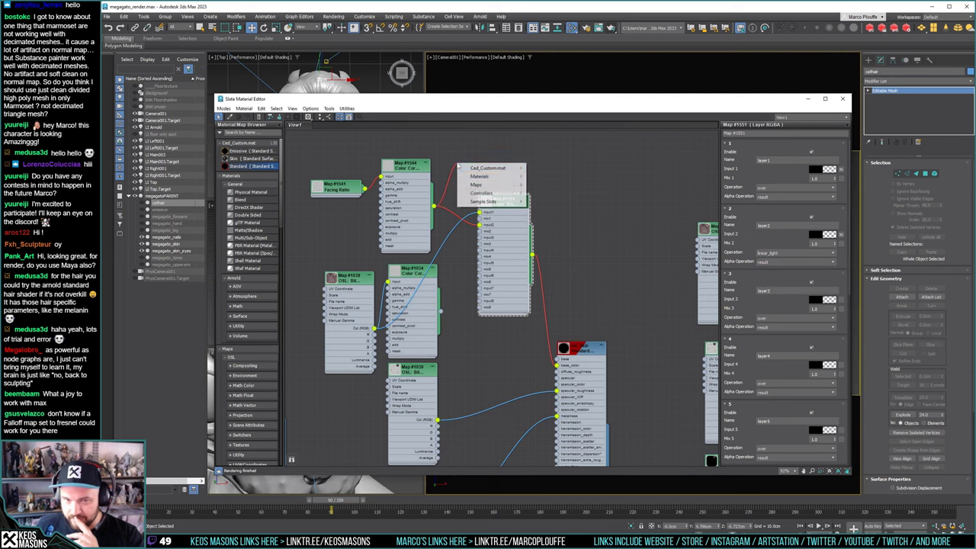
left_click(572, 183)
left_click_drag(479, 224, 458, 184)
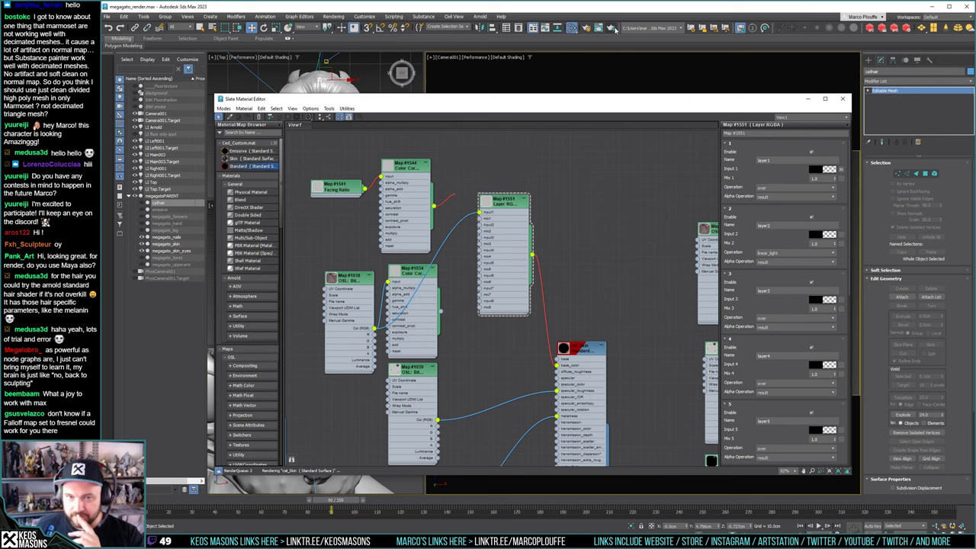
key("shift+q")
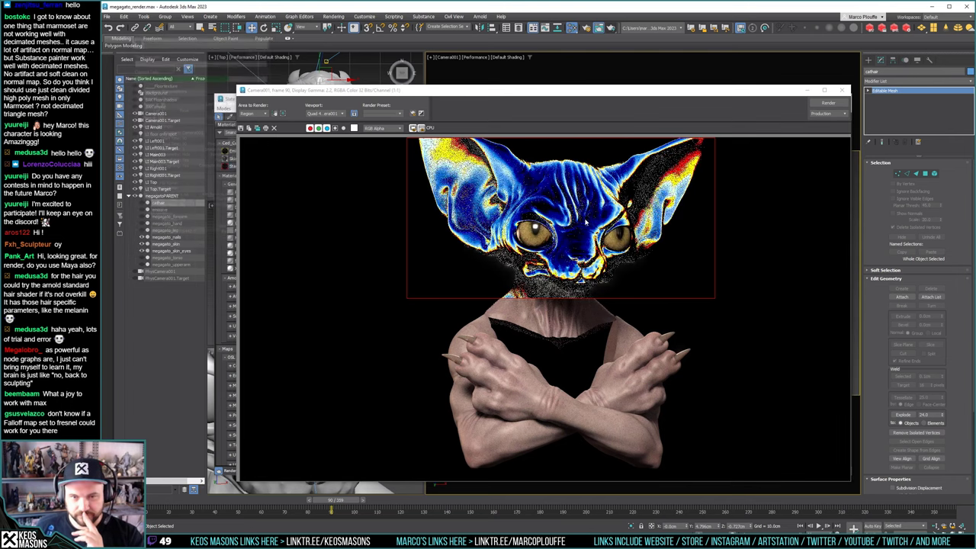
left_click(842, 90)
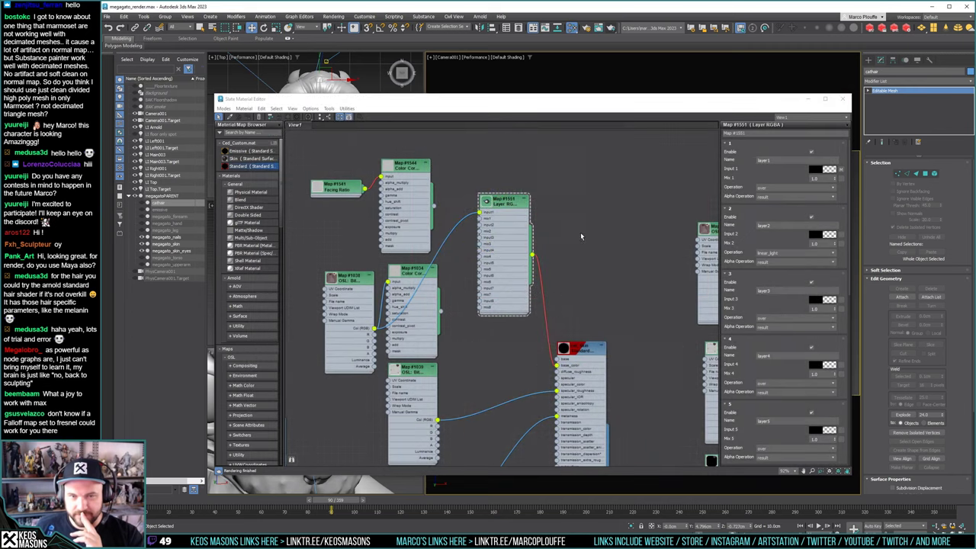
Test-render the head region with the Layer RGBA's layer 1 disabled, close the render window and enable layer 1 again
left_click_drag(505, 212, 504, 220)
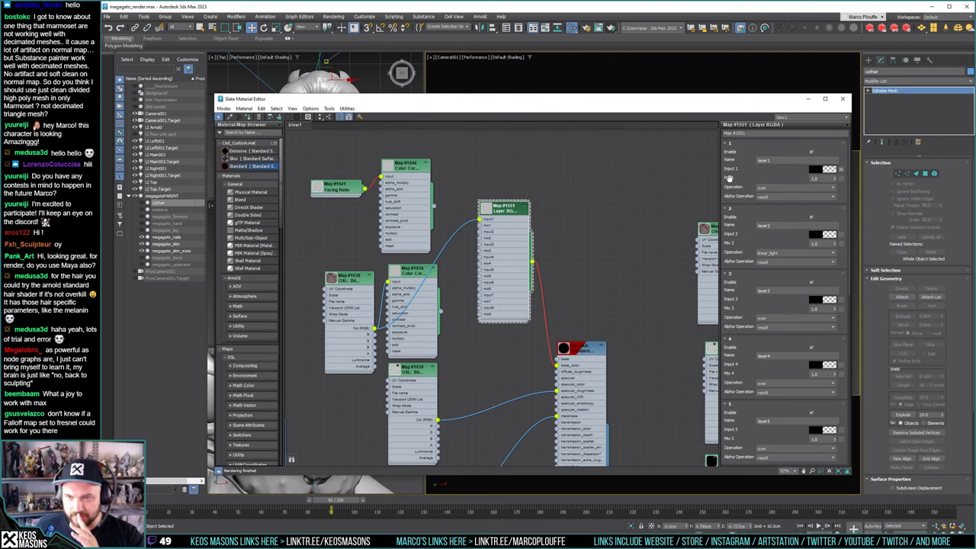
left_click(770, 188)
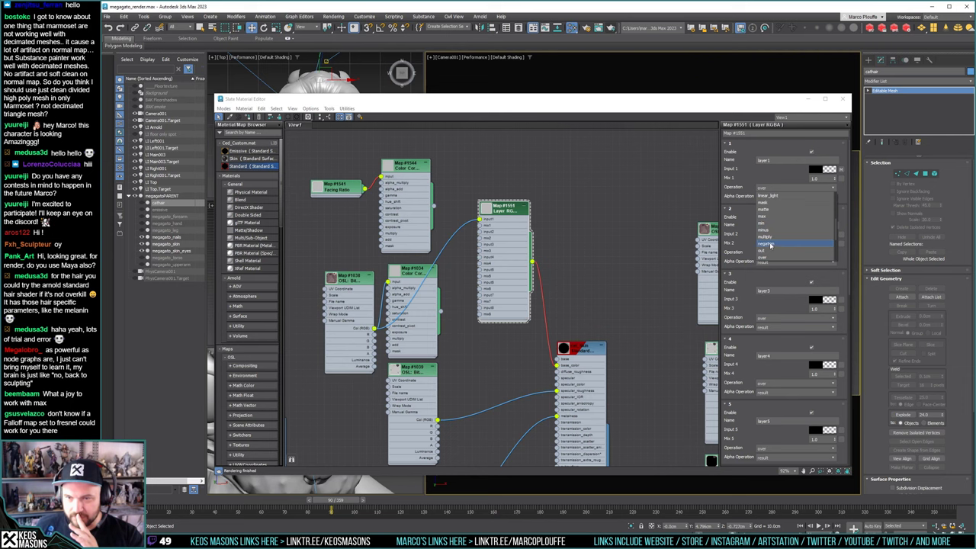
left_click(766, 195)
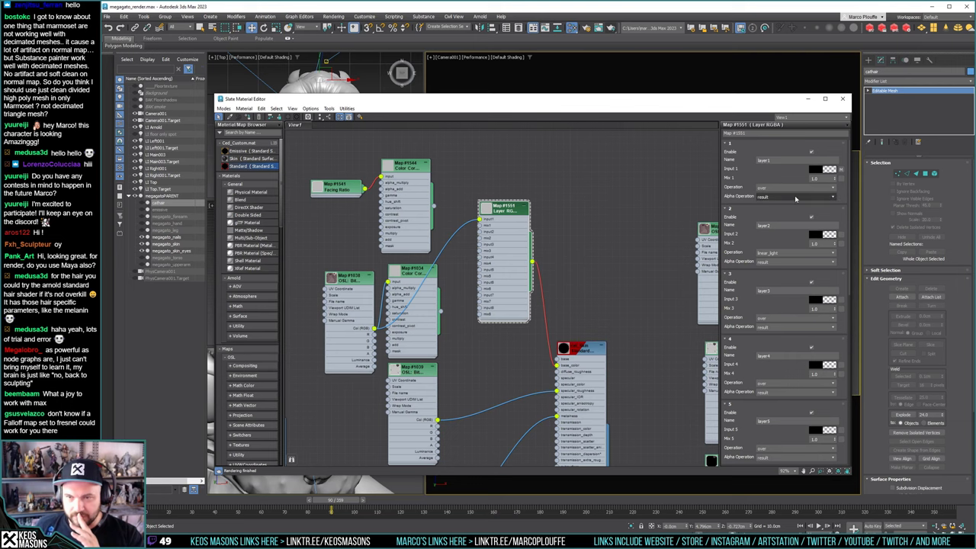
left_click(811, 152)
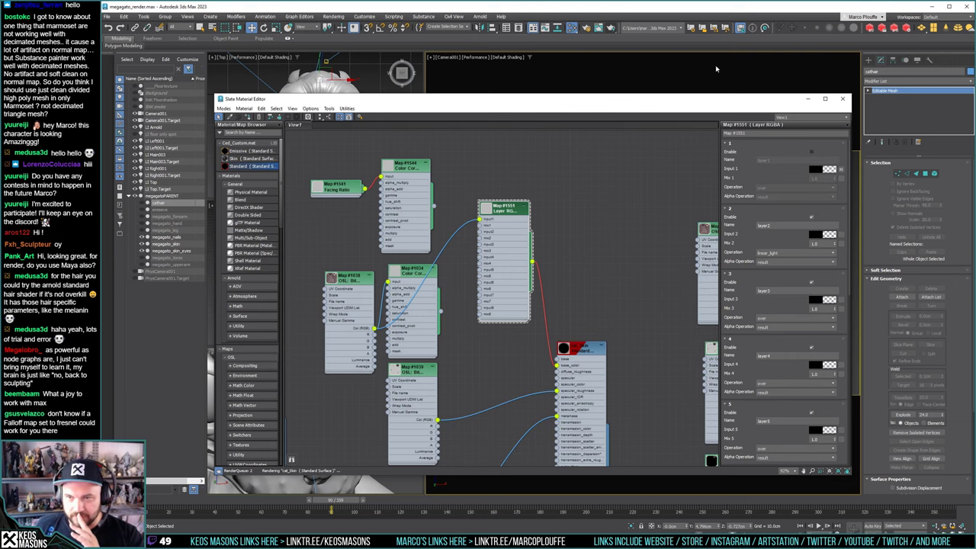
left_click(610, 28)
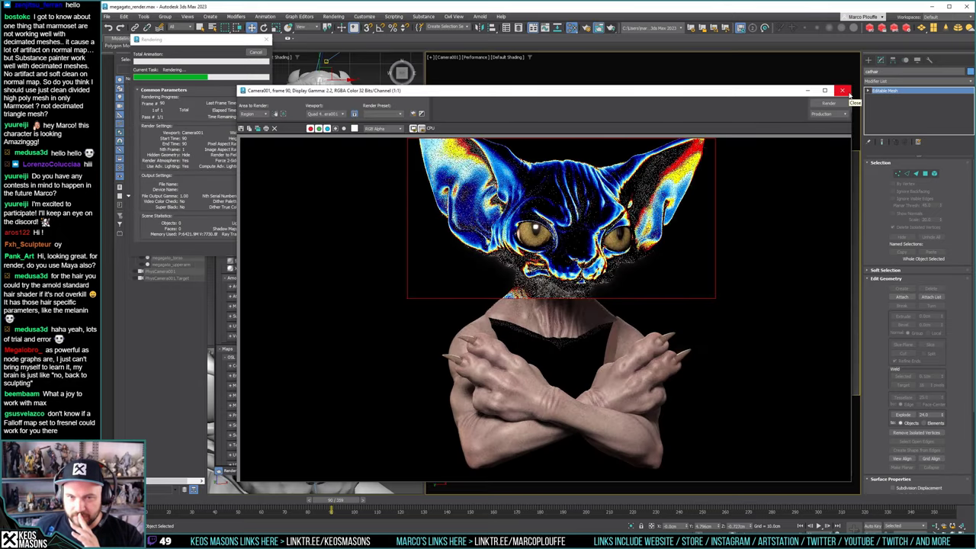
left_click(843, 90)
left_click(811, 151)
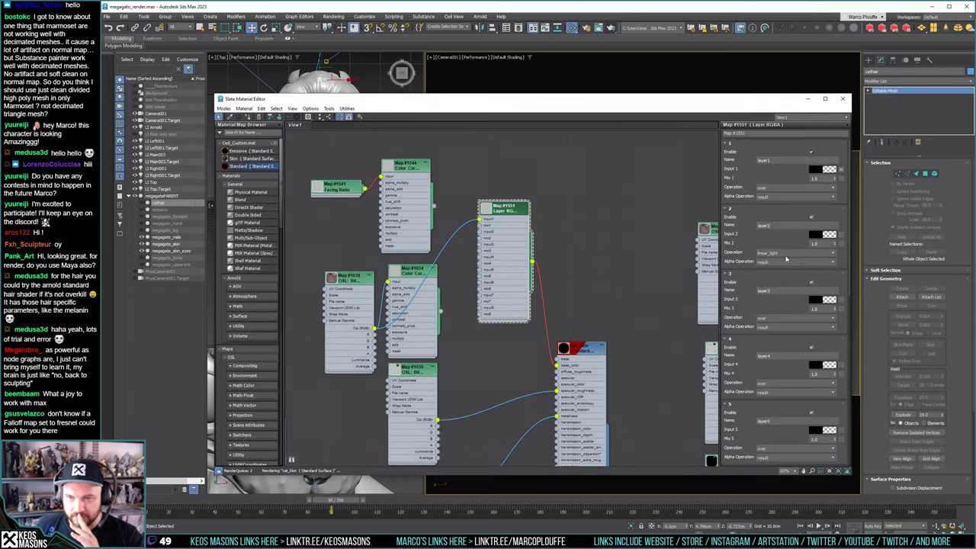
Test-render the head region with the Layer RGBA's layer 2 disabled, close the render window and enable layer 2 again
left_click(811, 217)
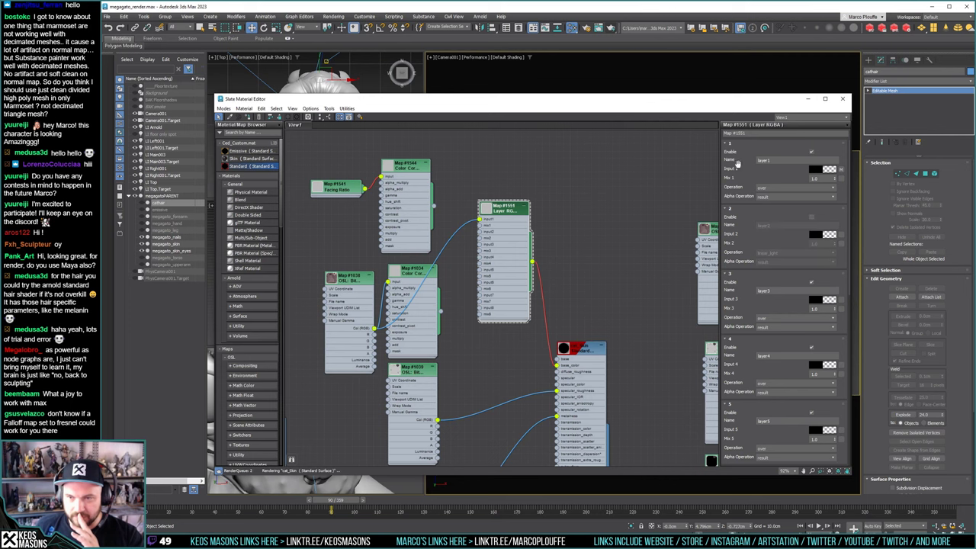
left_click(610, 28)
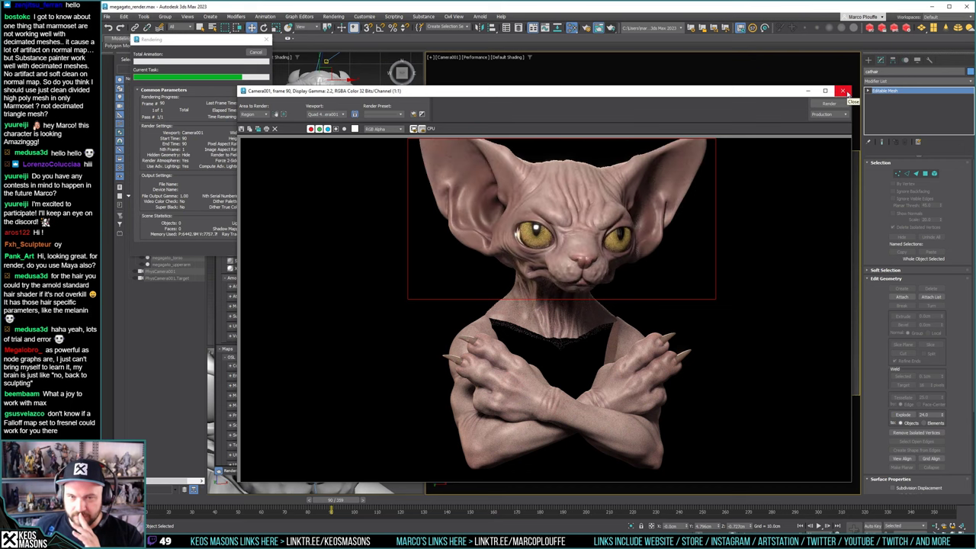
left_click(844, 91)
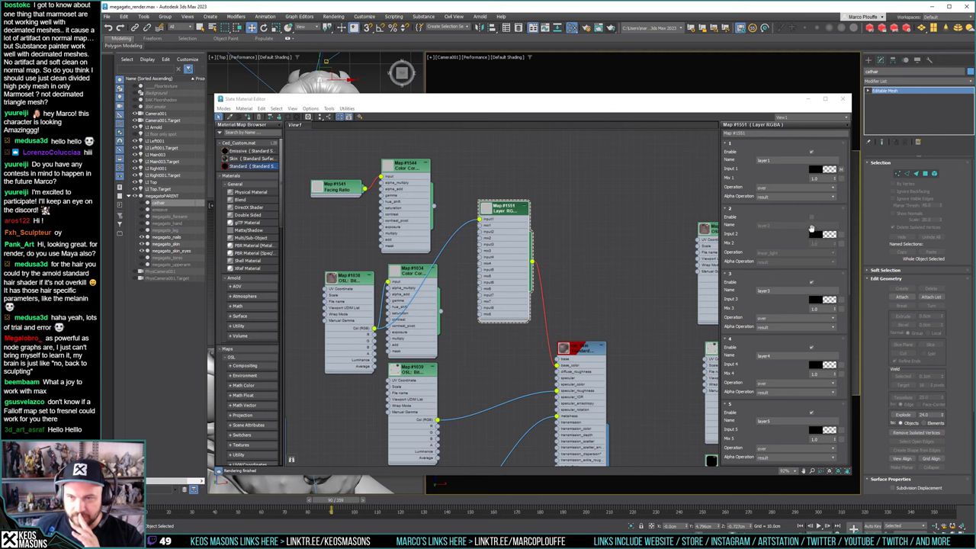
left_click(812, 217)
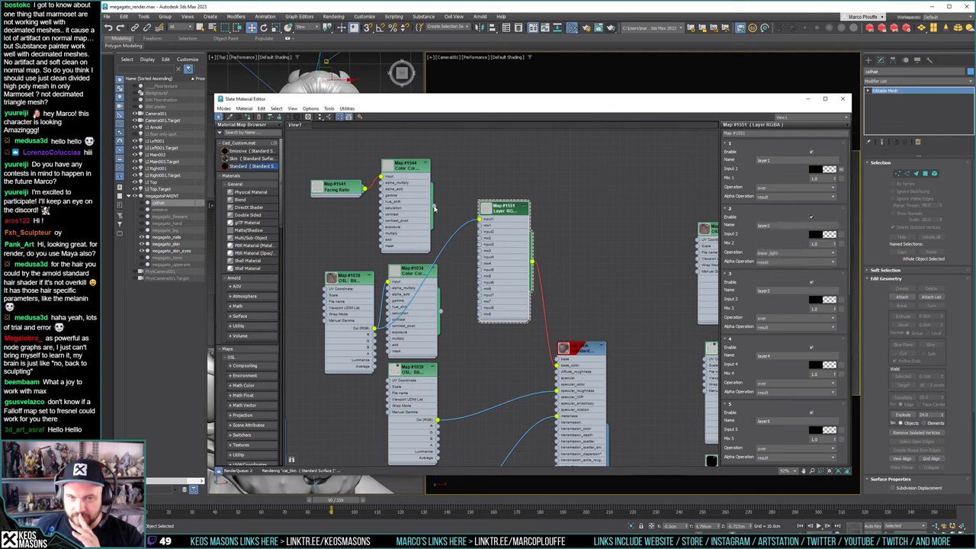
Reconnect the Facing Ratio's Color Correct to the Layer RGBA's Input 2 and test-render the head region with layer 2's operation set to multiply
left_click_drag(434, 207, 482, 231)
left_click(776, 252)
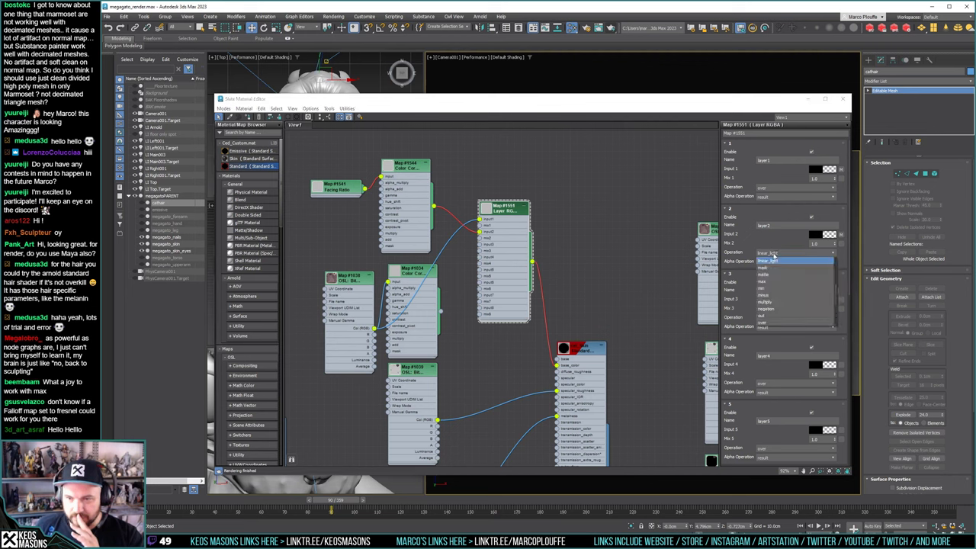
left_click(772, 303)
left_click(610, 29)
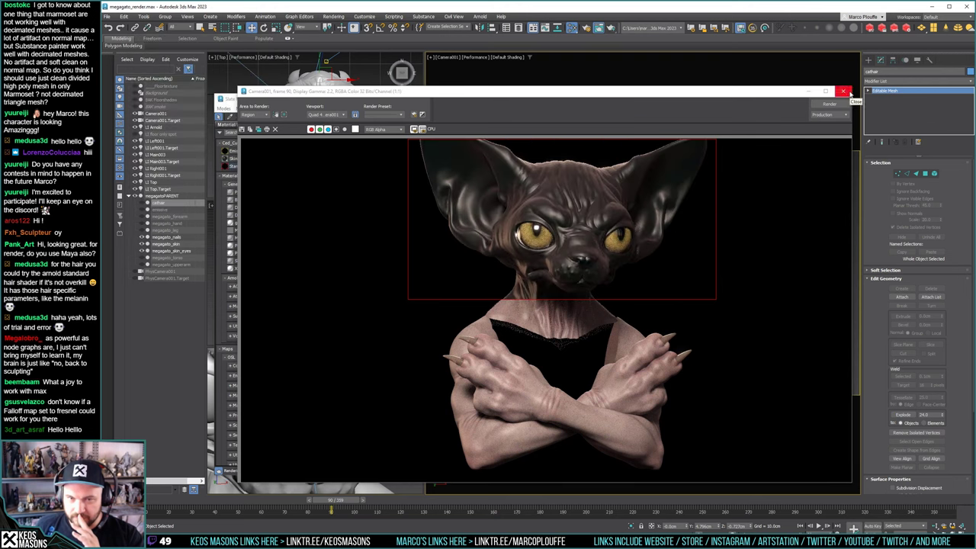
left_click(845, 92)
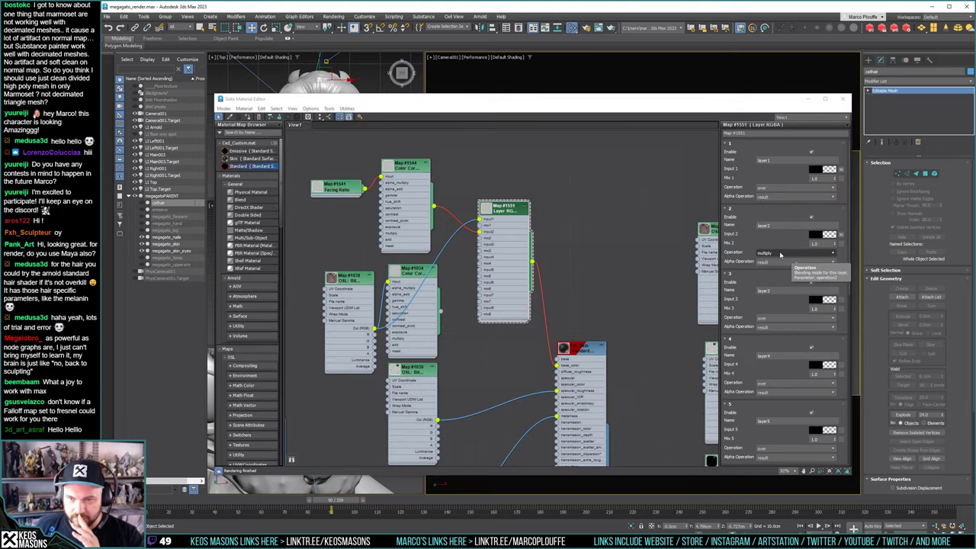
Set the Layer RGBA's layer 2 operation to screen and test-render the head region
left_click(779, 253)
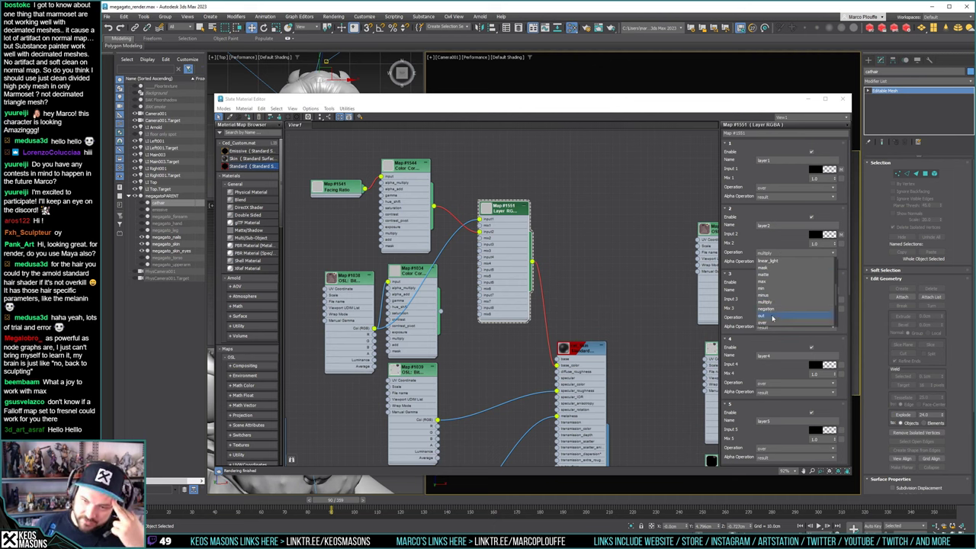
scroll(772, 312, "down", 3)
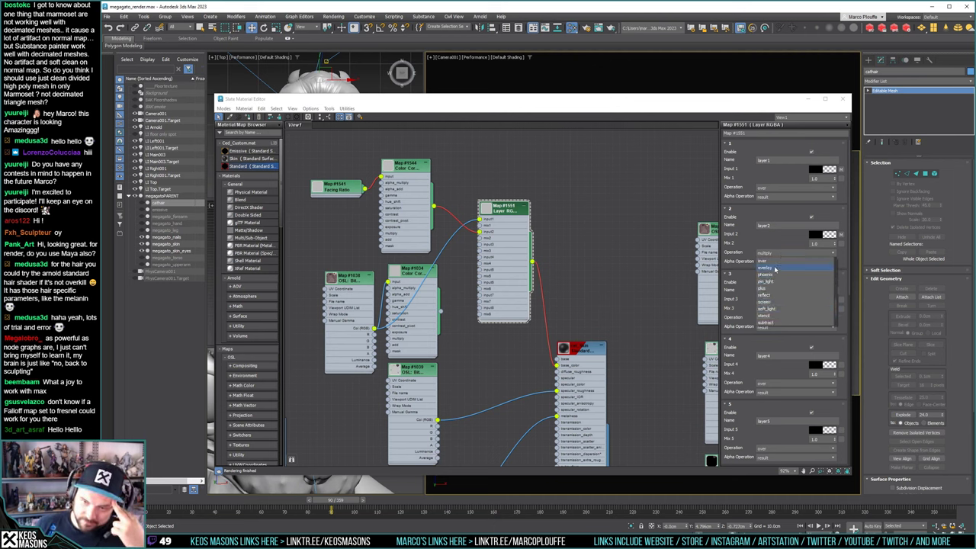
scroll(775, 283, "down", 2)
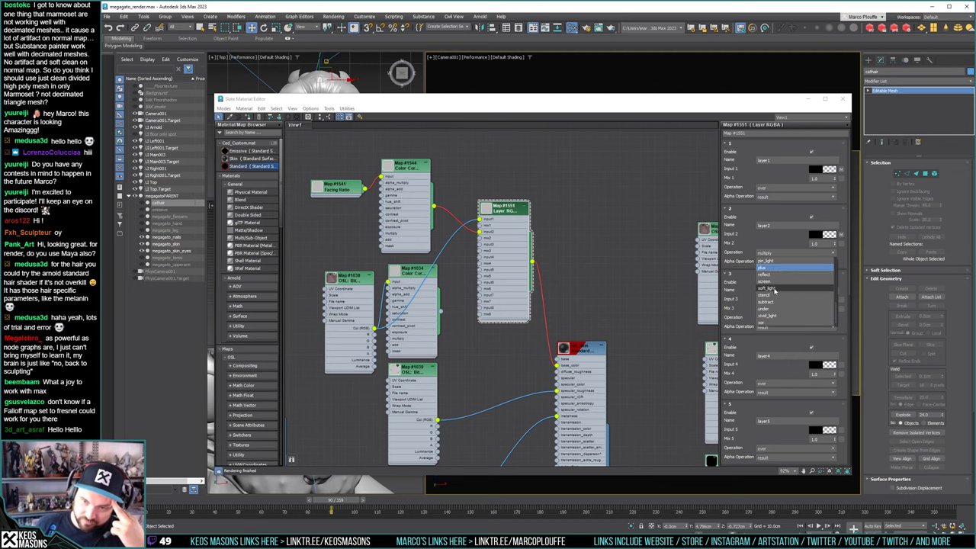
left_click(775, 282)
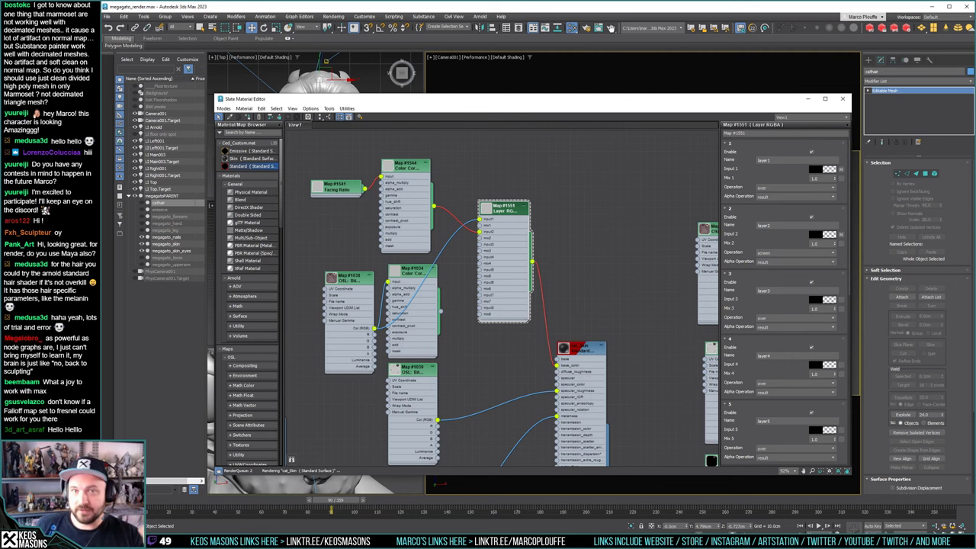
left_click(606, 29)
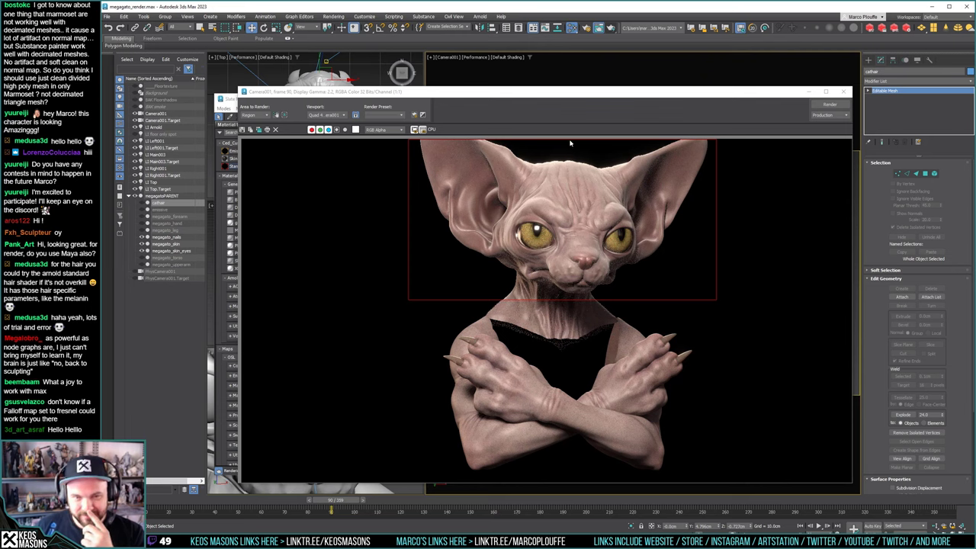
Save the rendered image as 03.jpg in the test folder, accepting the JPEG quality of 100
left_click(244, 129)
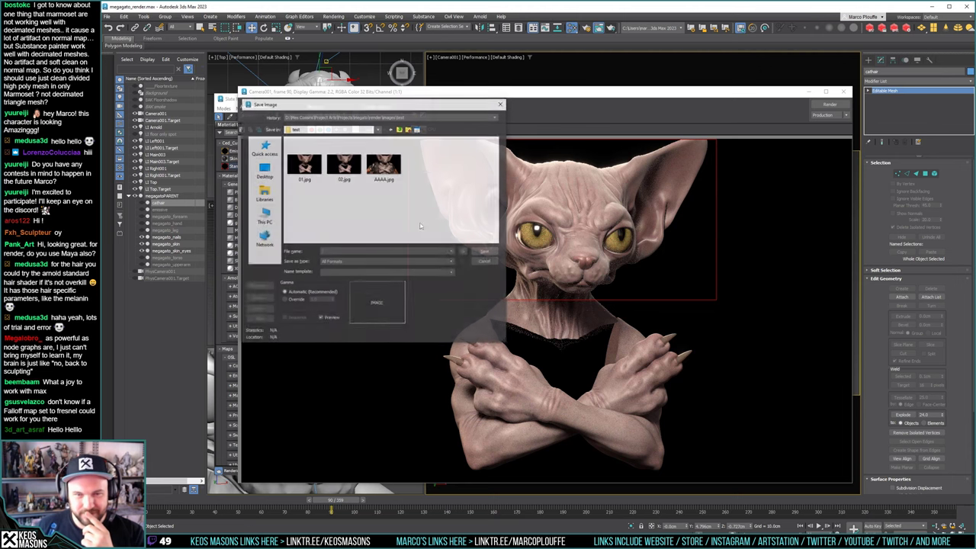
left_click(344, 165)
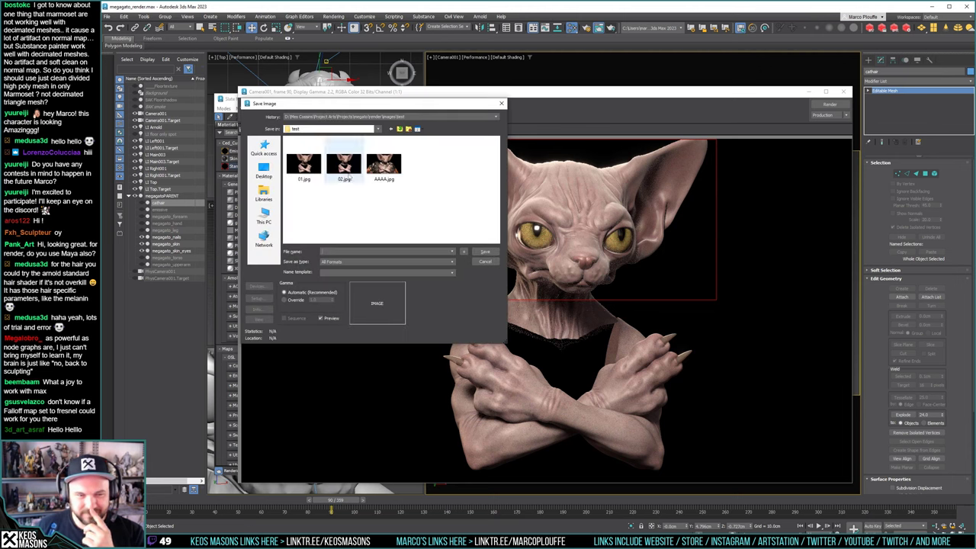
double_click(327, 252)
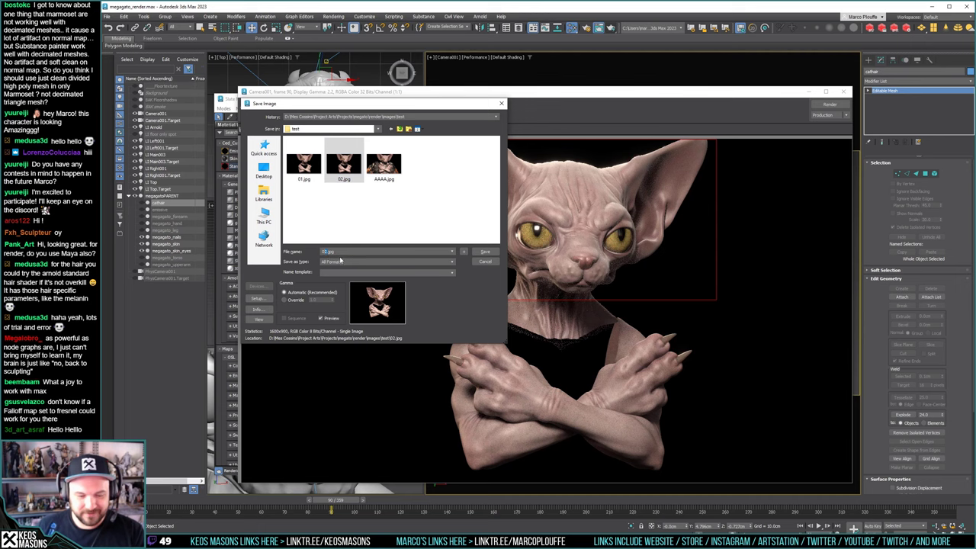
left_click(484, 251)
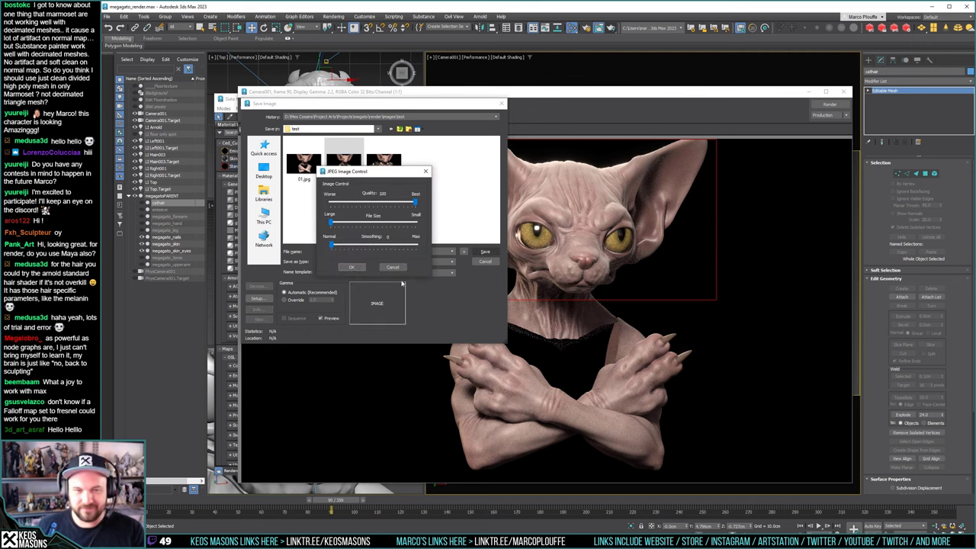
left_click(358, 266)
Switch to the test folder in File Explorer and open 02.jpg in the image viewer
key("alt+Tab")
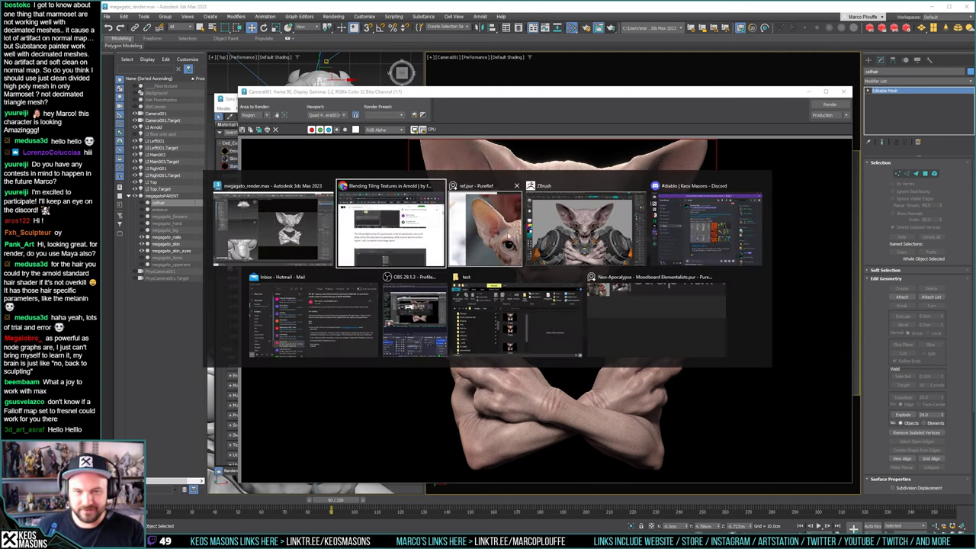
left_click(511, 317)
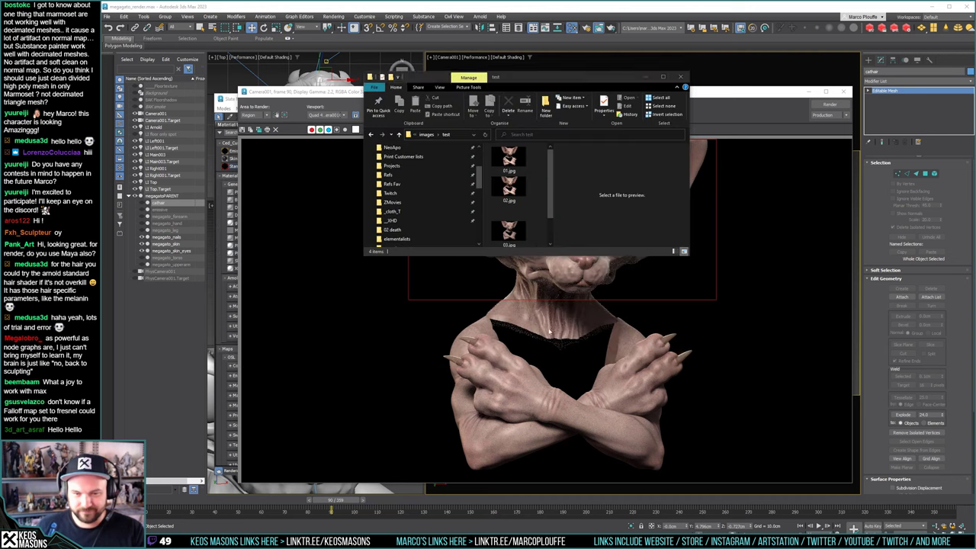
left_click(504, 191)
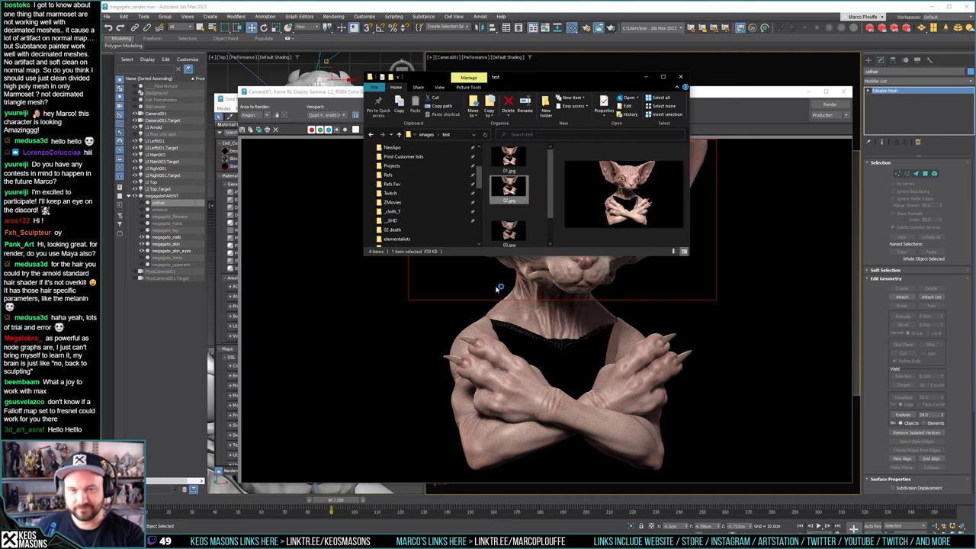
Flip repeatedly between 02.jpg and 03.jpg to compare the cat's skin shading in the two renders
key("Right")
key("Left")
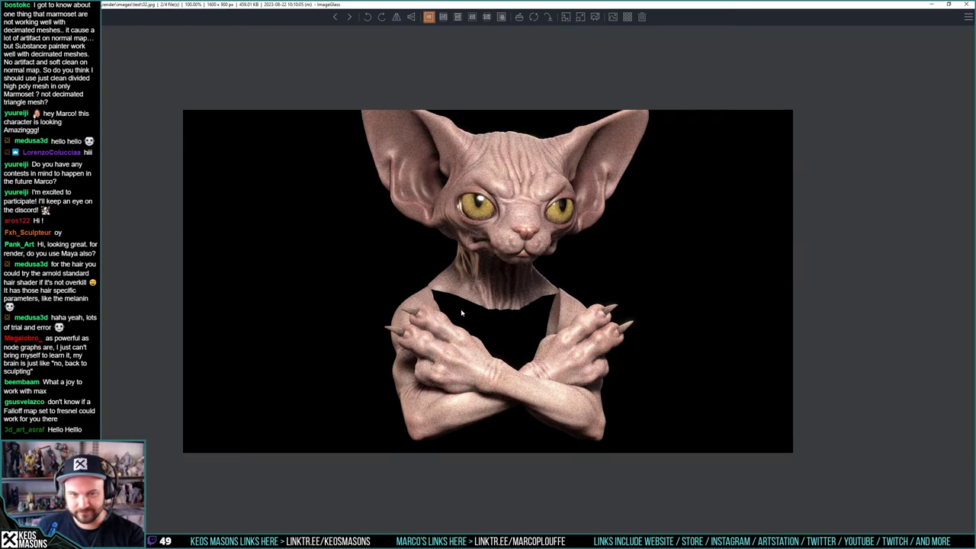
key("Right")
key("Left")
key("Right")
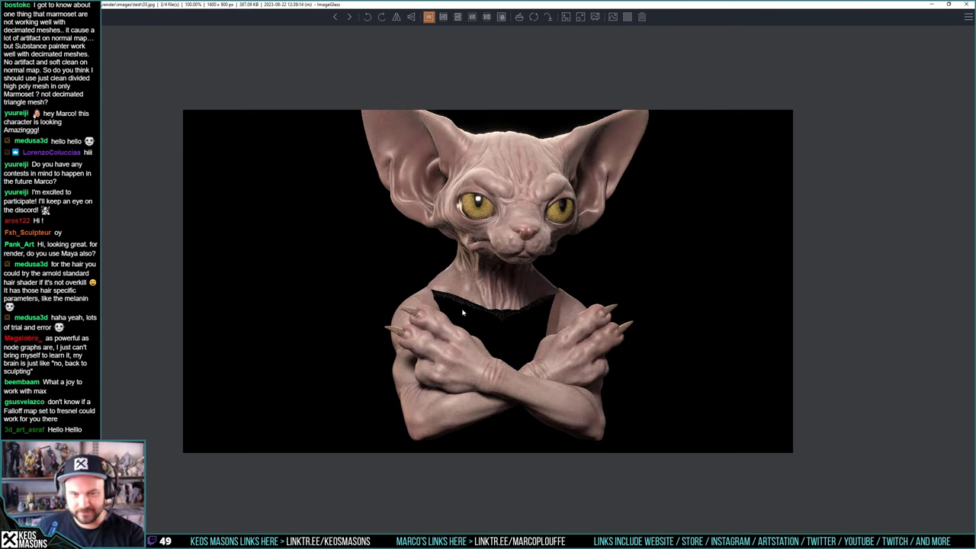
key("Left")
key("Right")
key("Left")
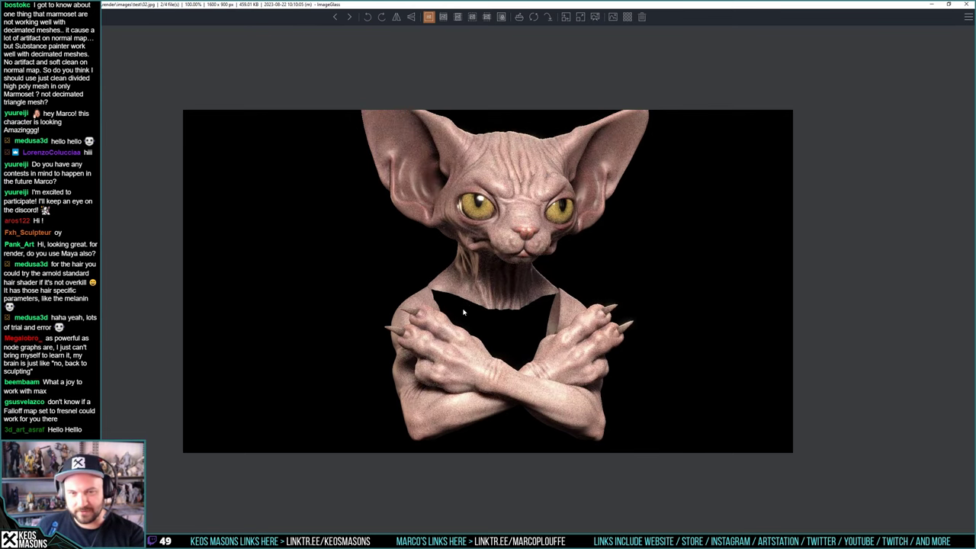
key("Right")
key("Left")
key("Right")
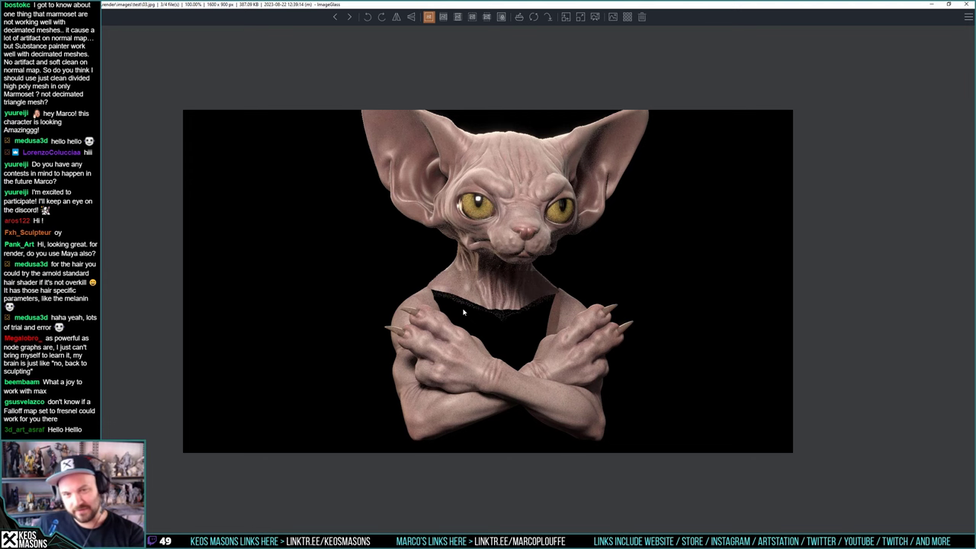
key("Left")
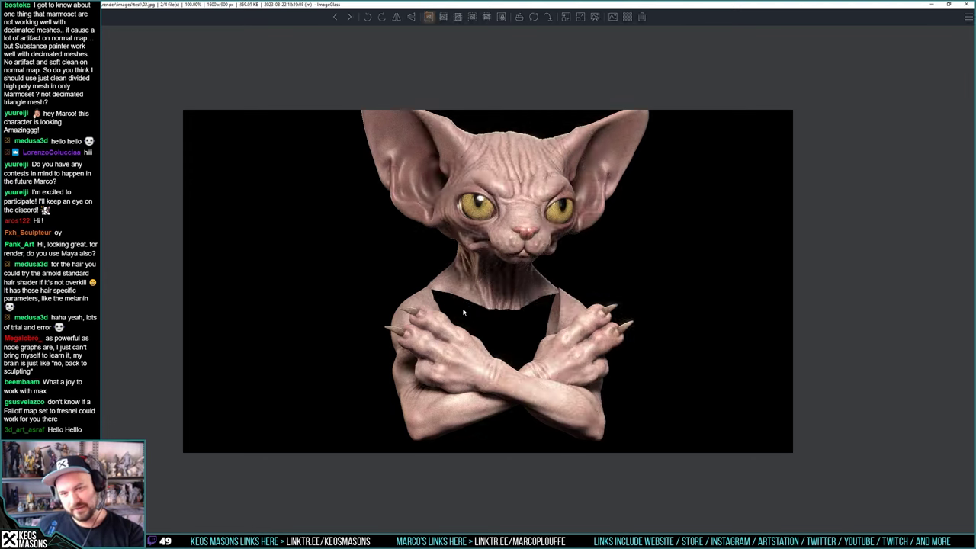
key("Right")
key("Left")
key("Right")
key("Left")
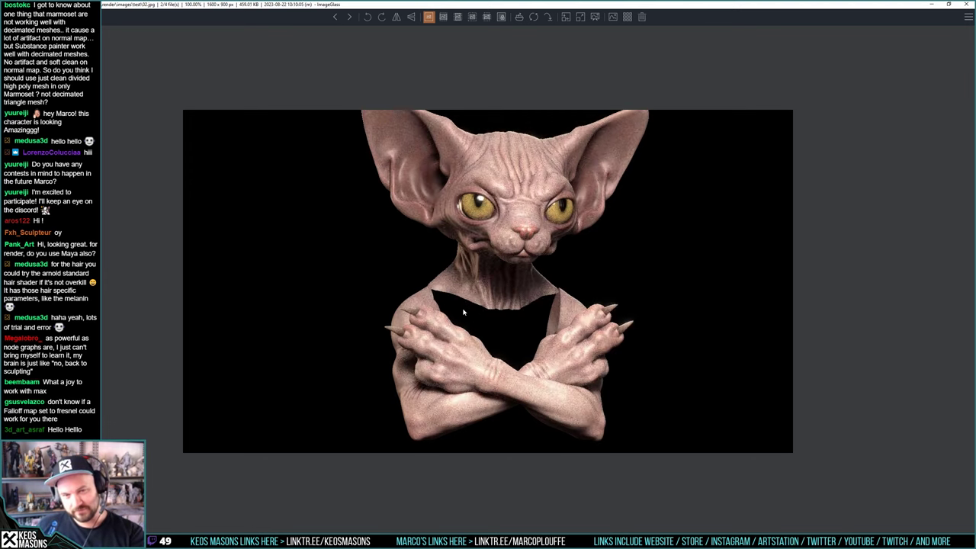
key("Right")
key("Left")
key("Right")
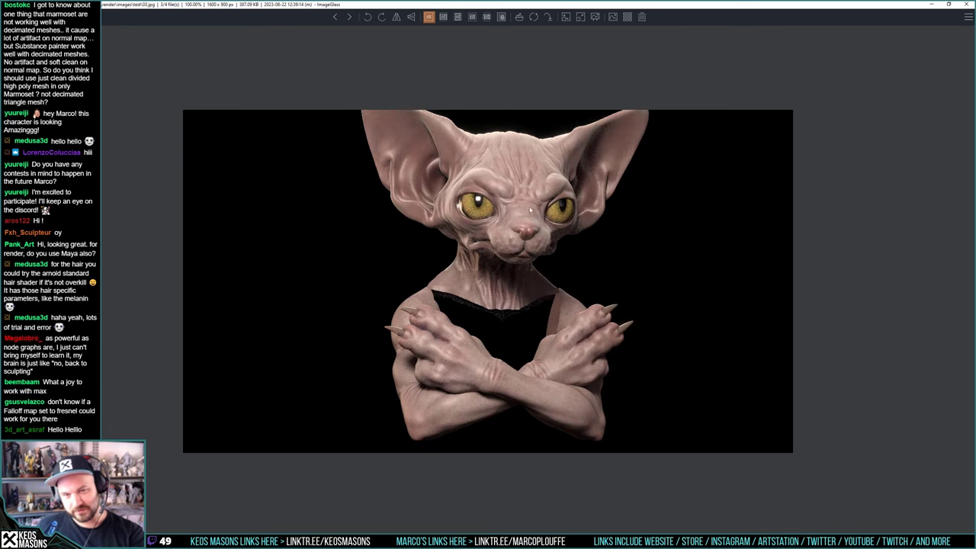
Compare the 03.jpg test render with the preceding render in the folder by flipping between the two images
key("Left")
key("Right")
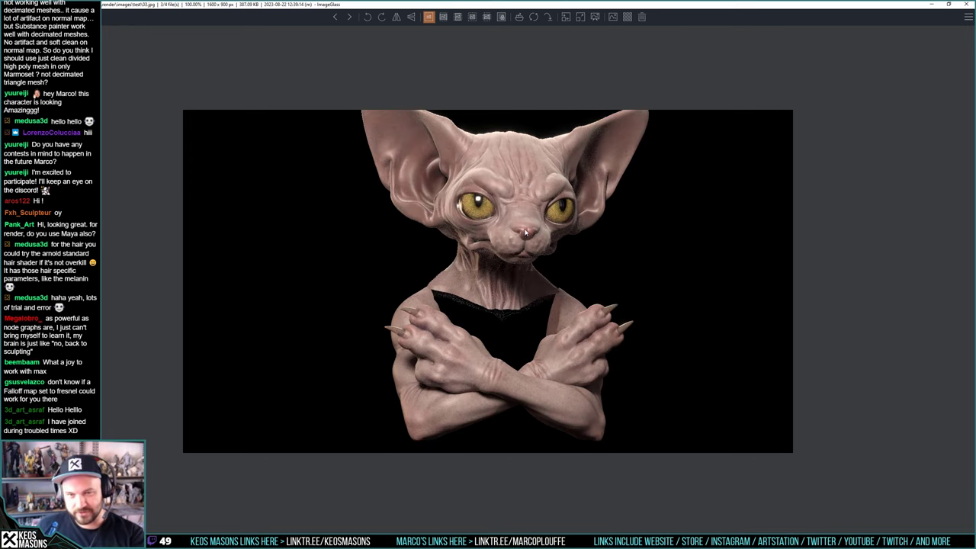
key("Left")
key("Right")
key("Left")
key("Right")
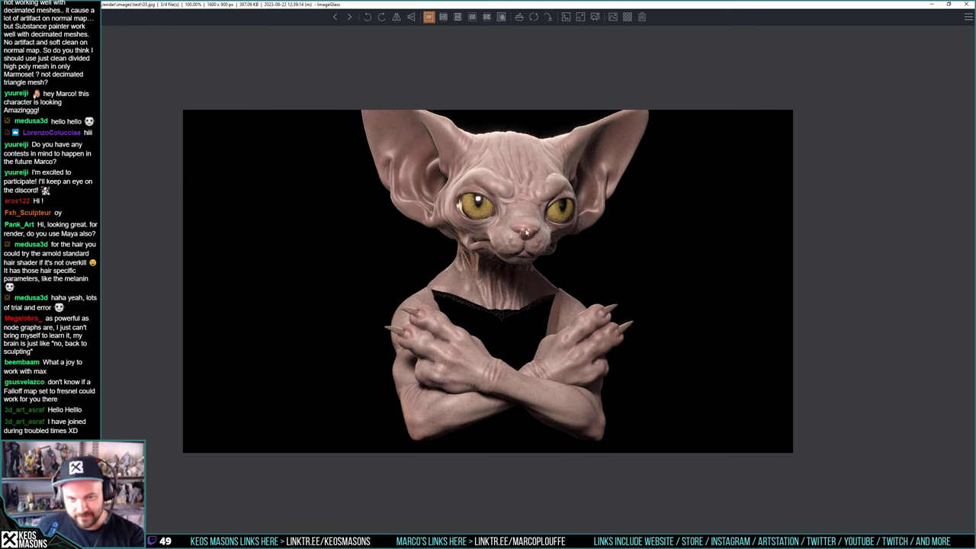
key("Left")
key("Right")
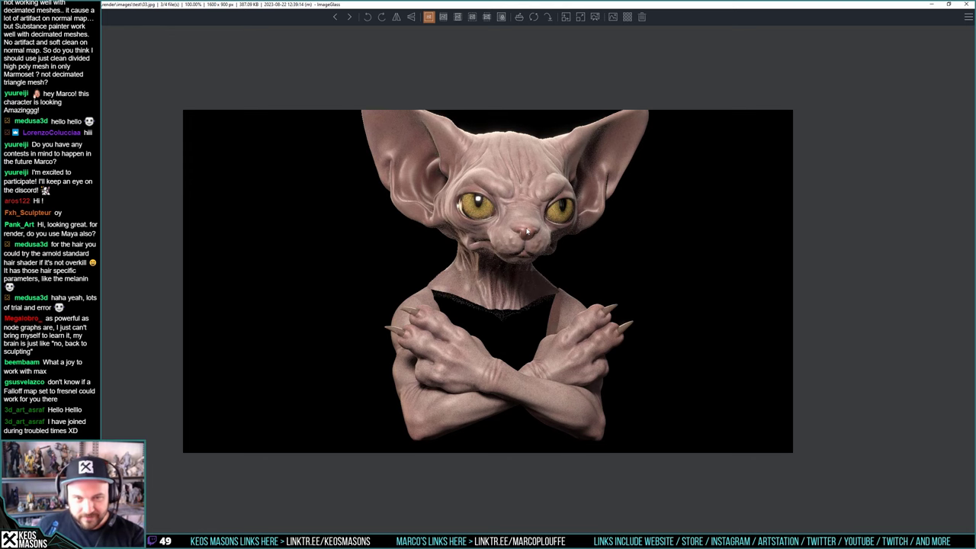
Close the image viewer, the test folder window and the rendered frame to return to the Slate Material Editor in 3ds Max
left_click(967, 5)
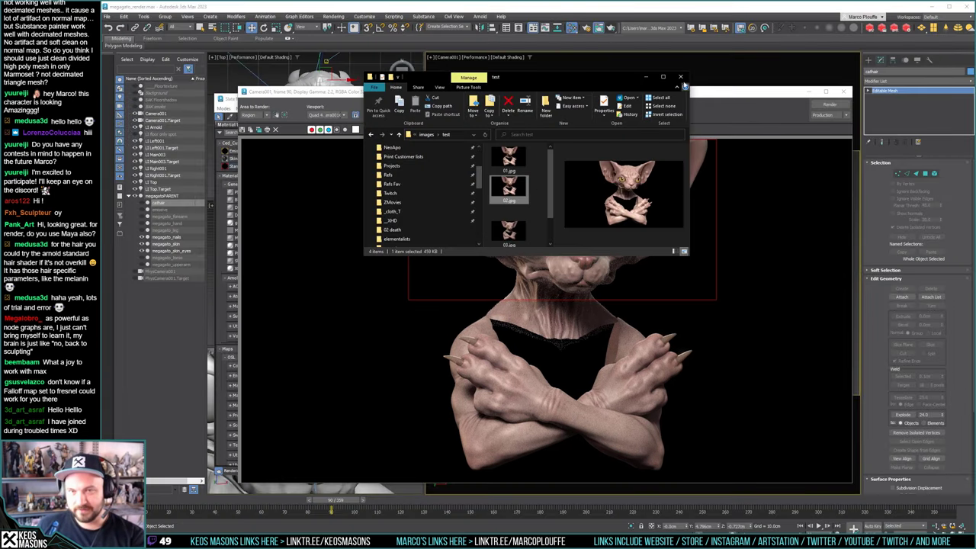
left_click(680, 76)
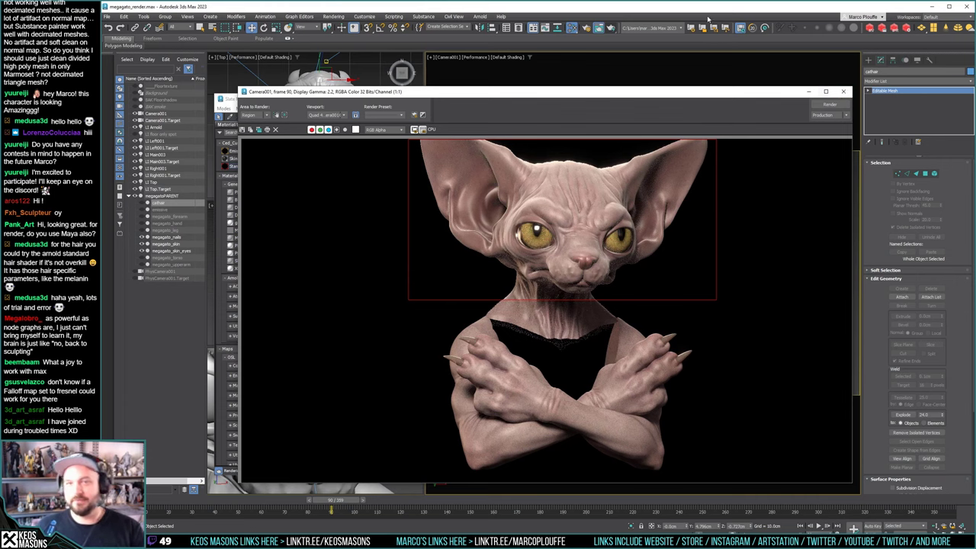
key("alt+Tab")
key("alt+Tab")
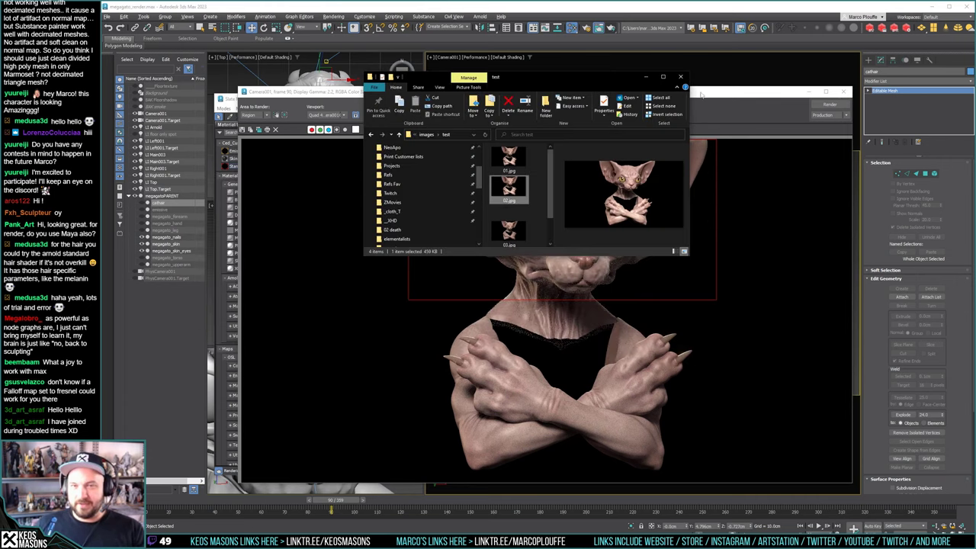
left_click(681, 77)
left_click(843, 92)
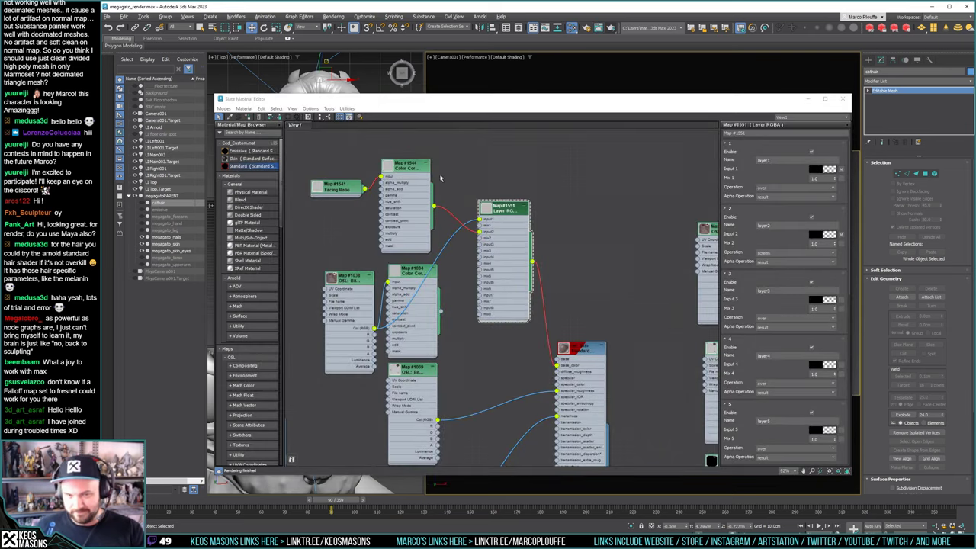
Connect the skin bitmap's Col (RGB) output to cat_Skin's subsurface_color and set the Subsurface weight to 1.0
mouse_move(504, 214)
left_mouse_down()
mouse_move(500, 240)
mouse_move(489, 226)
left_mouse_up()
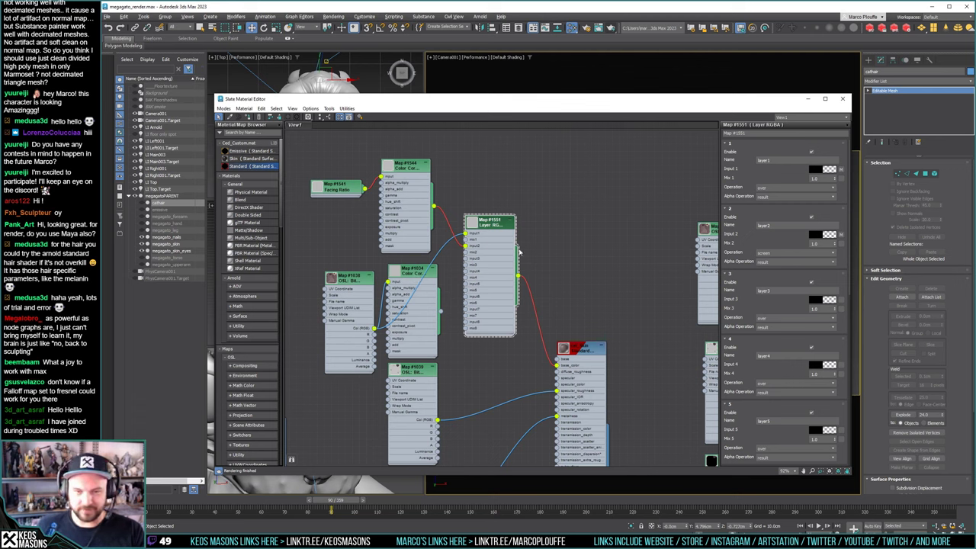
middle_click_drag(550, 258, 542, 191)
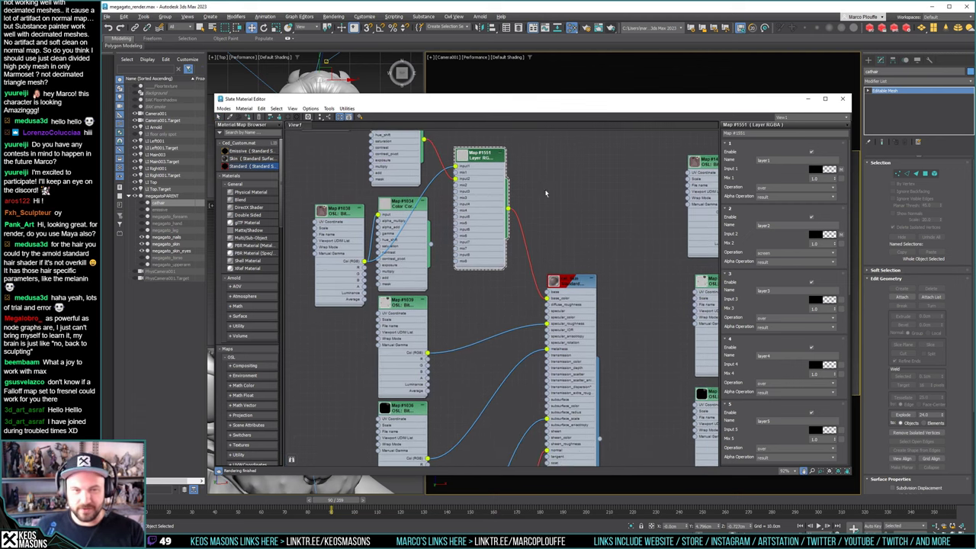
mouse_move(443, 281)
middle_mouse_down()
mouse_move(441, 304)
mouse_move(438, 293)
middle_mouse_up()
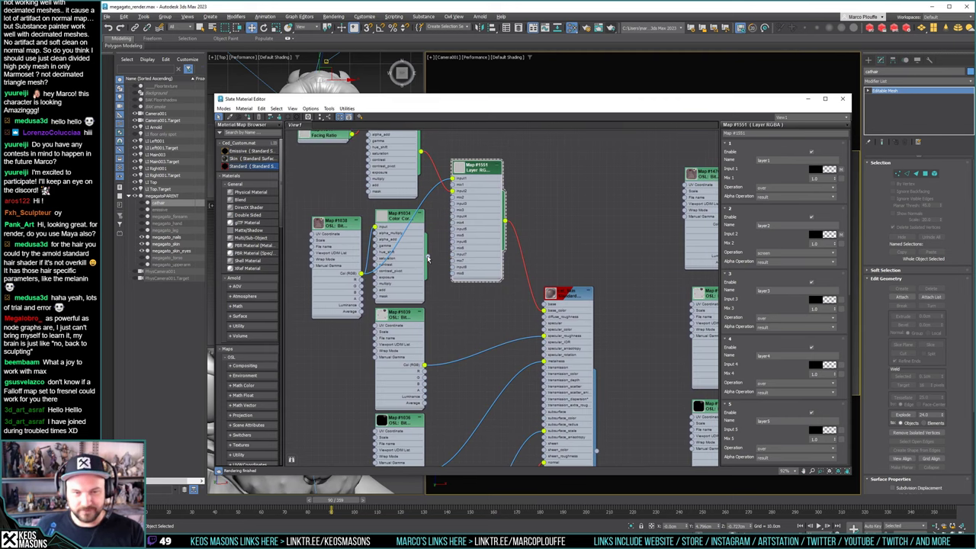
middle_click_drag(365, 281, 364, 229)
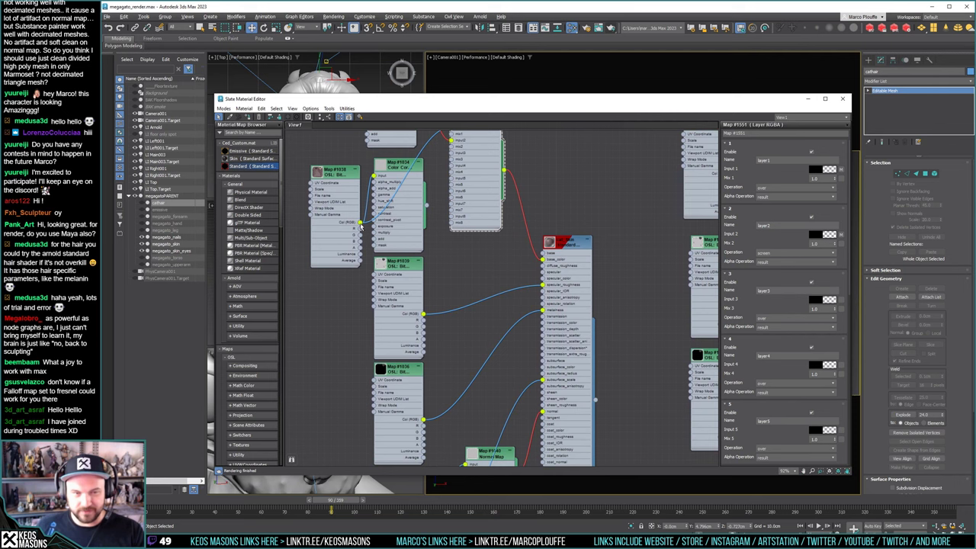
left_click_drag(362, 224, 543, 369)
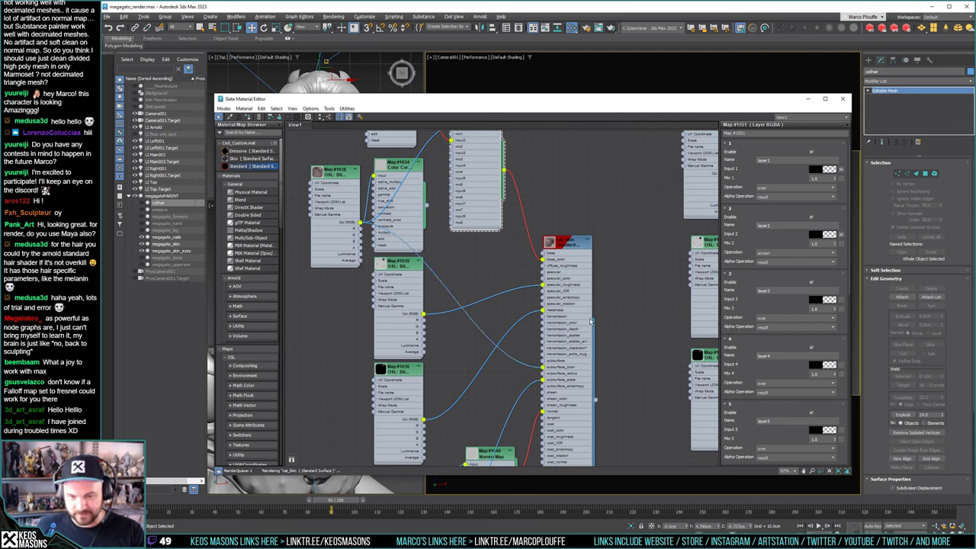
double_click(589, 279)
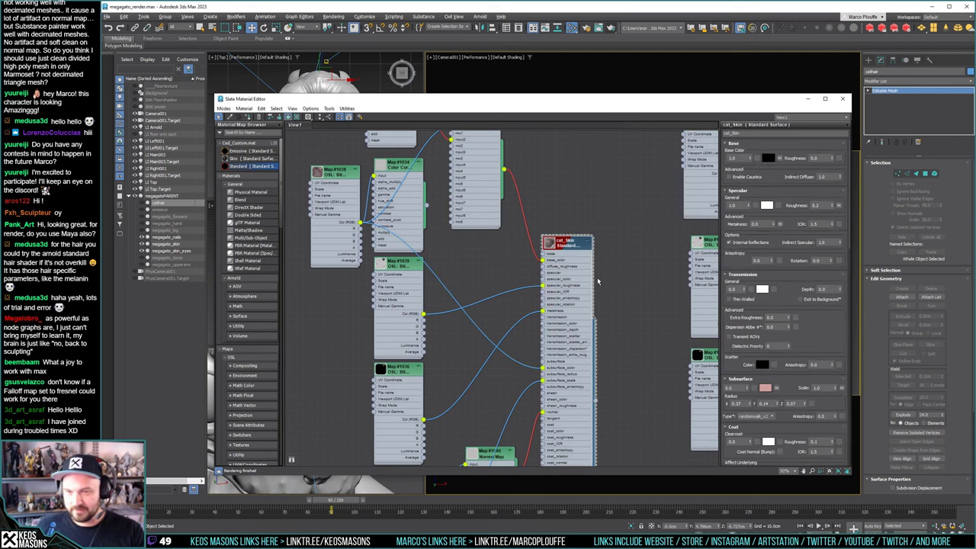
double_click(730, 387)
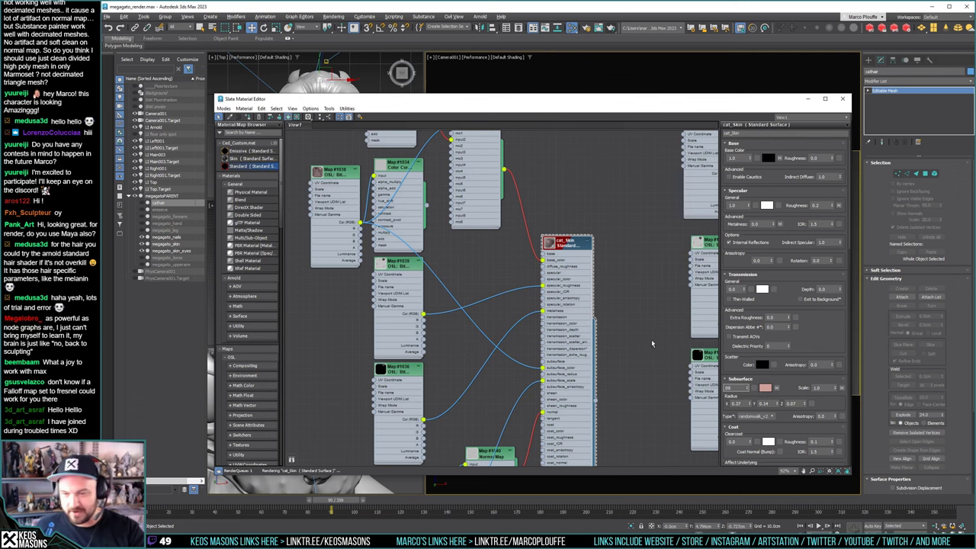
Compare the subsurface settings of the nails and cat_eye materials with those of cat_Skin
middle_click_drag(497, 349, 612, 289)
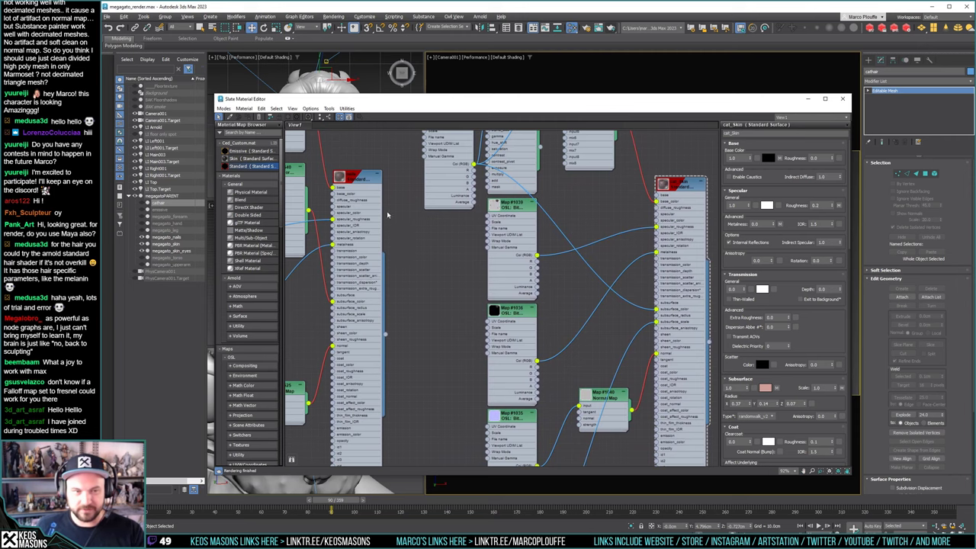
double_click(359, 178)
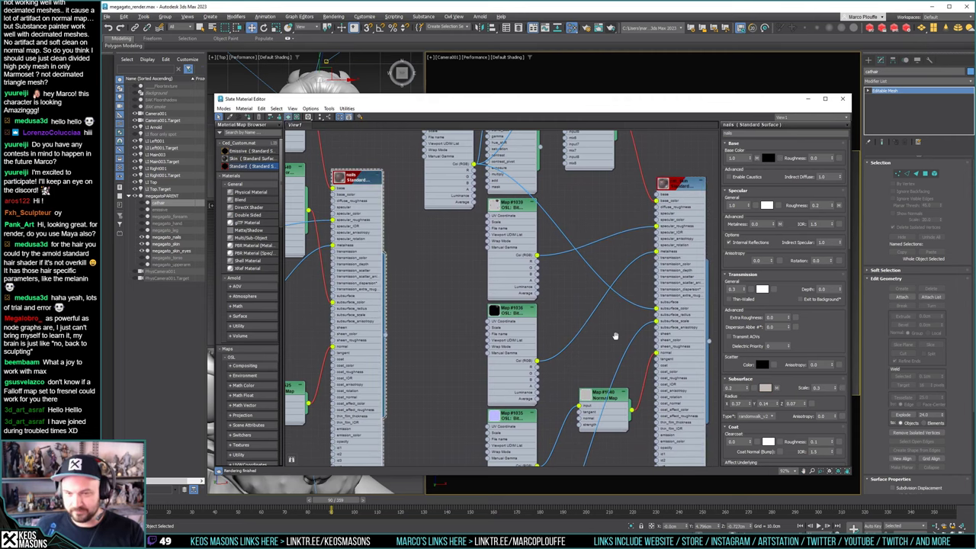
middle_click_drag(616, 336, 376, 379)
middle_click_drag(553, 294, 399, 334)
double_click(578, 296)
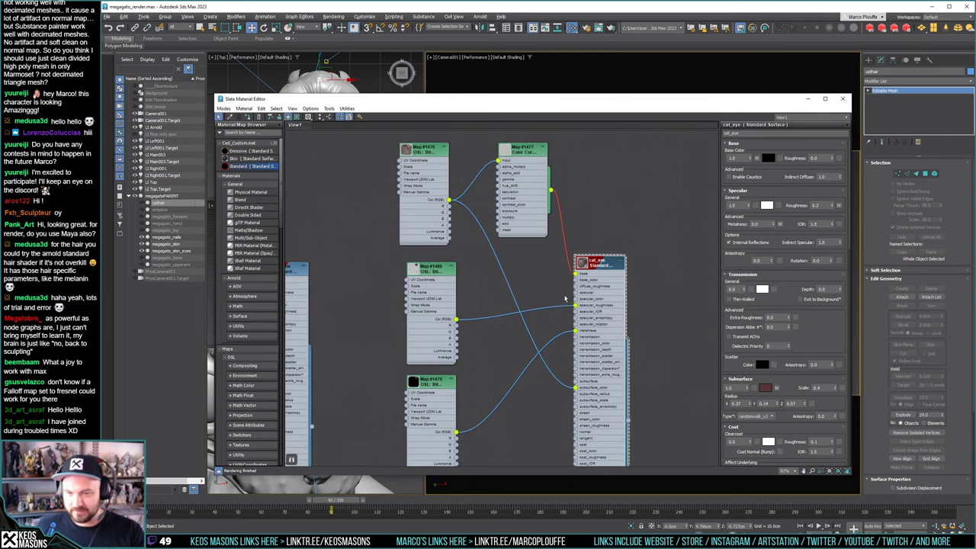
middle_click_drag(548, 307, 690, 266)
double_click(432, 239)
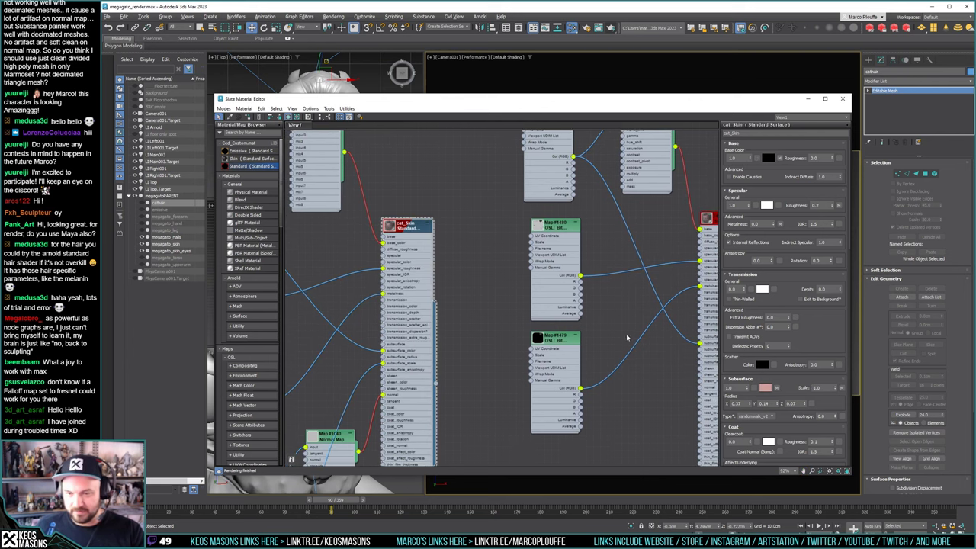
Render the head region from Camera001 to check the skin, and return to the material graph
middle_click_drag(488, 282, 555, 321)
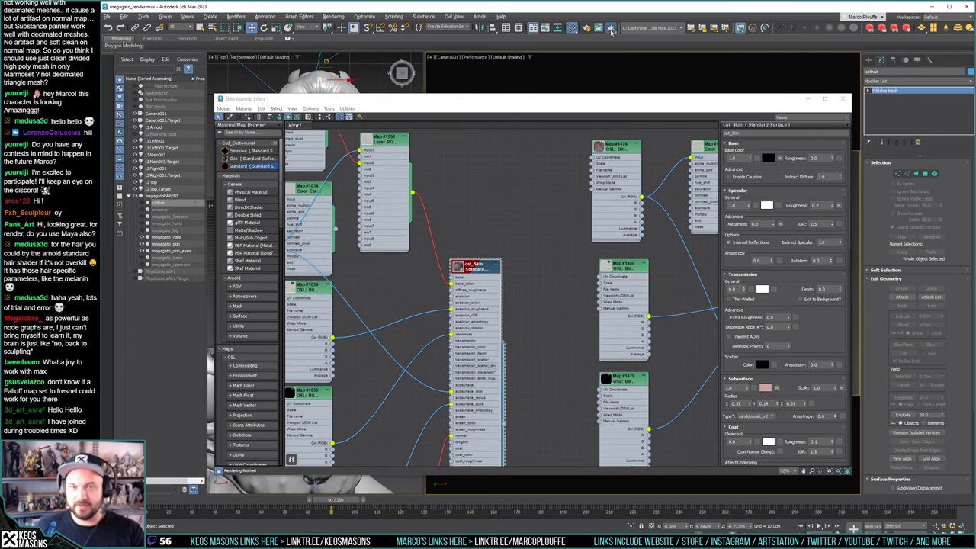
left_click(610, 29)
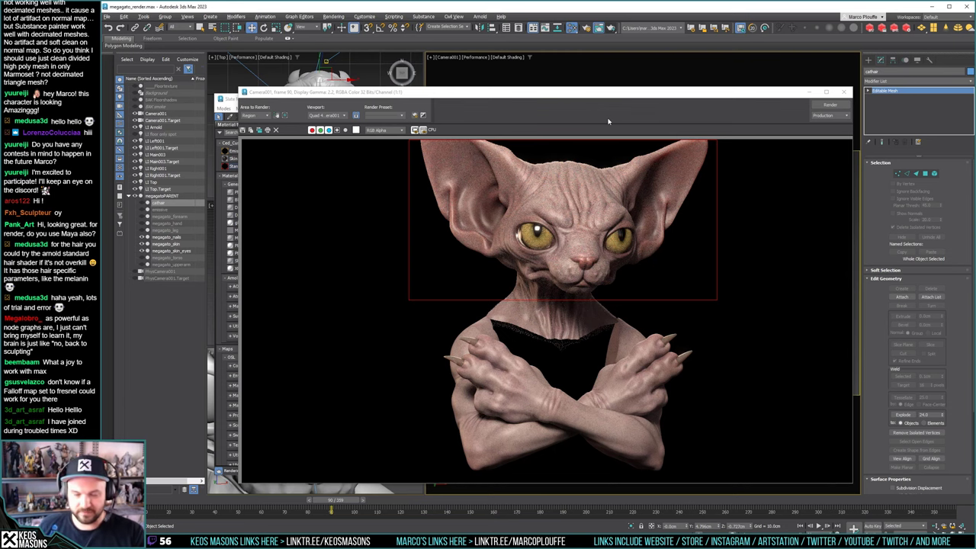
left_click(236, 98)
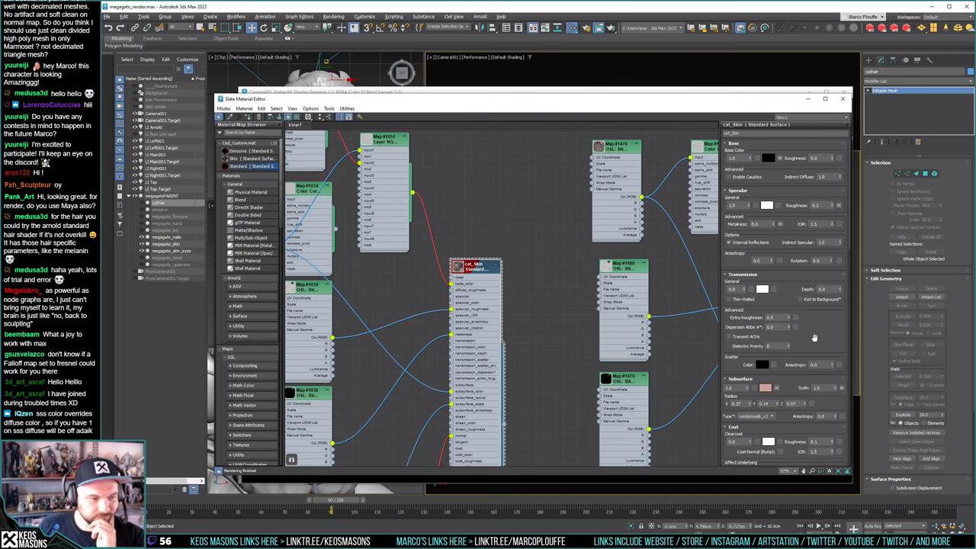
Connect the Layer RGBA map's output to cat_Skin's subsurface_color, render the head region, and close the rendered frame
middle_click_drag(482, 192, 537, 194)
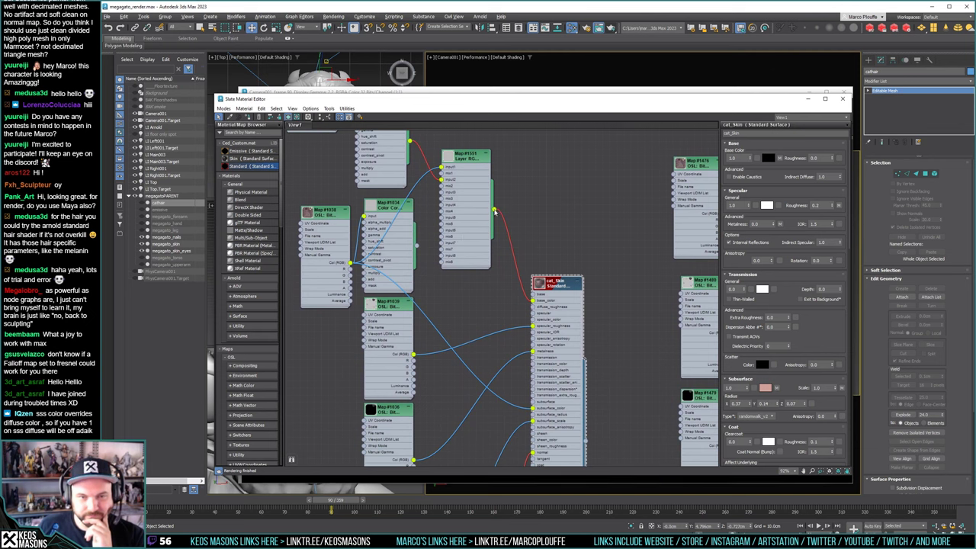
left_click_drag(494, 214, 533, 409)
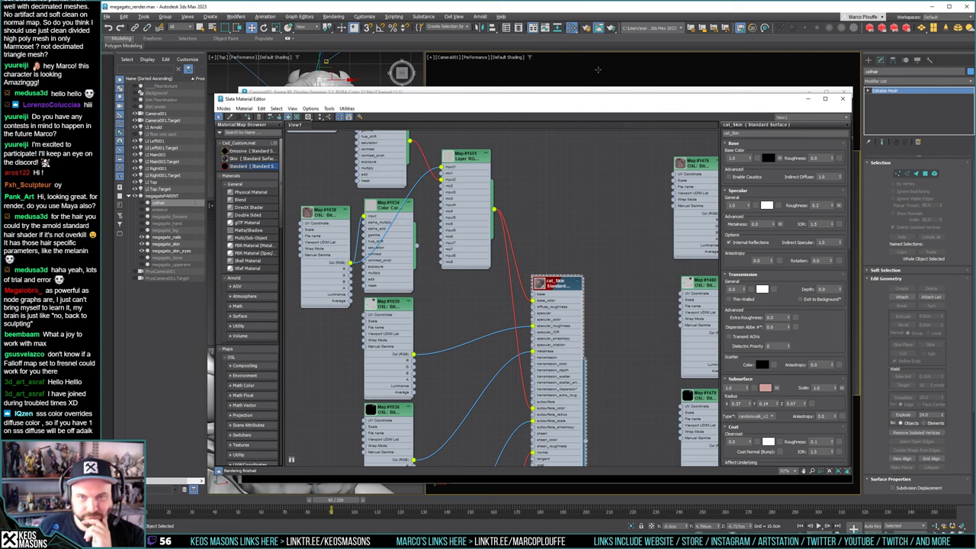
left_click(611, 29)
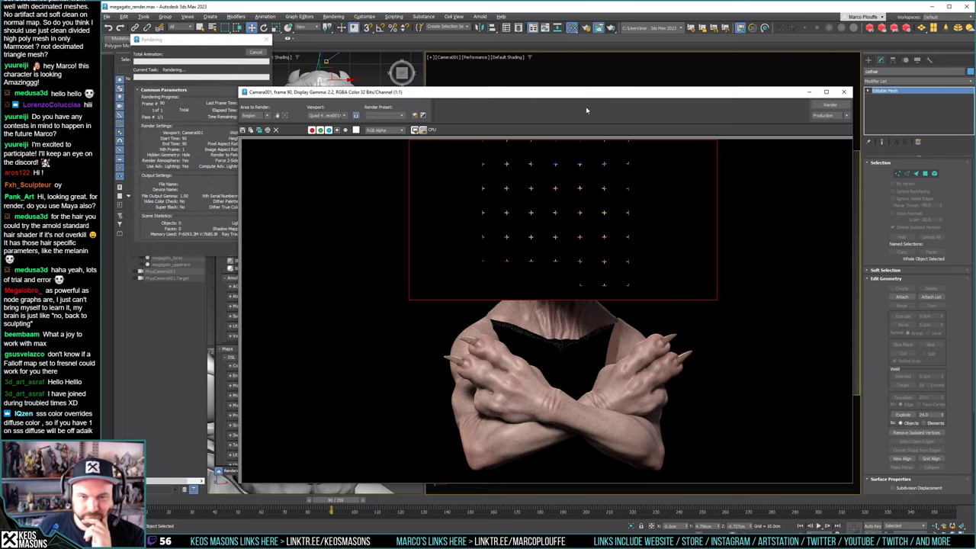
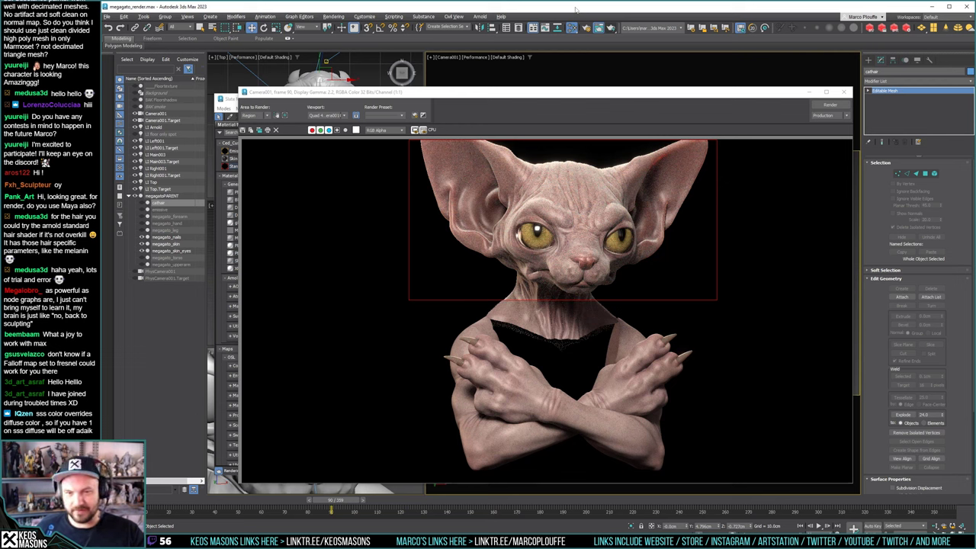
left_click(843, 93)
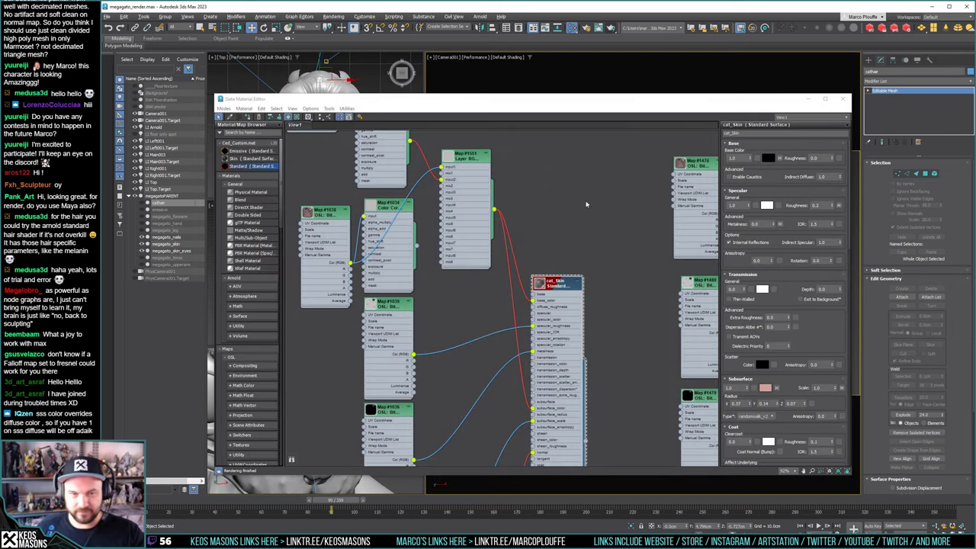
Disconnect the Layer RGBA map from cat_Skin's base_color, render the head region again, and close the rendered frame
middle_click_drag(421, 218, 432, 256)
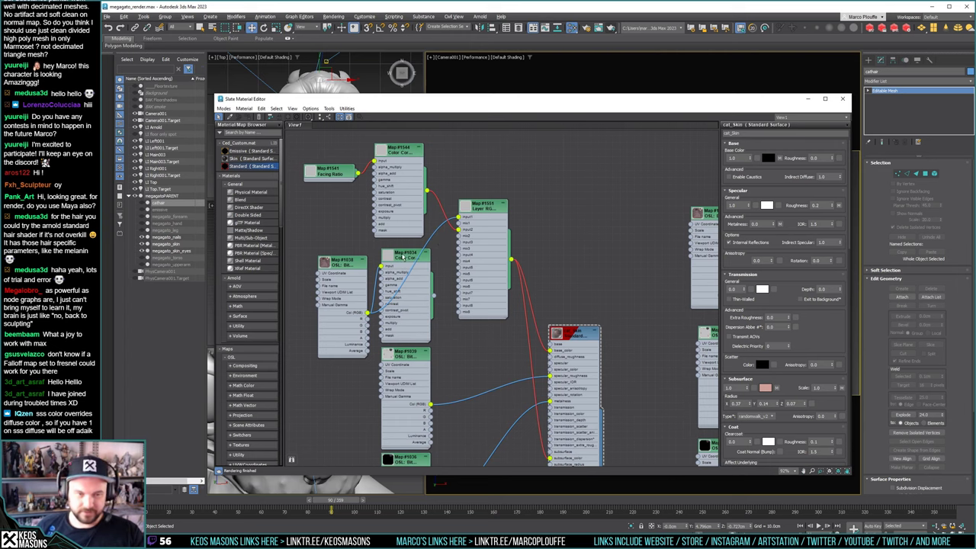
double_click(404, 256)
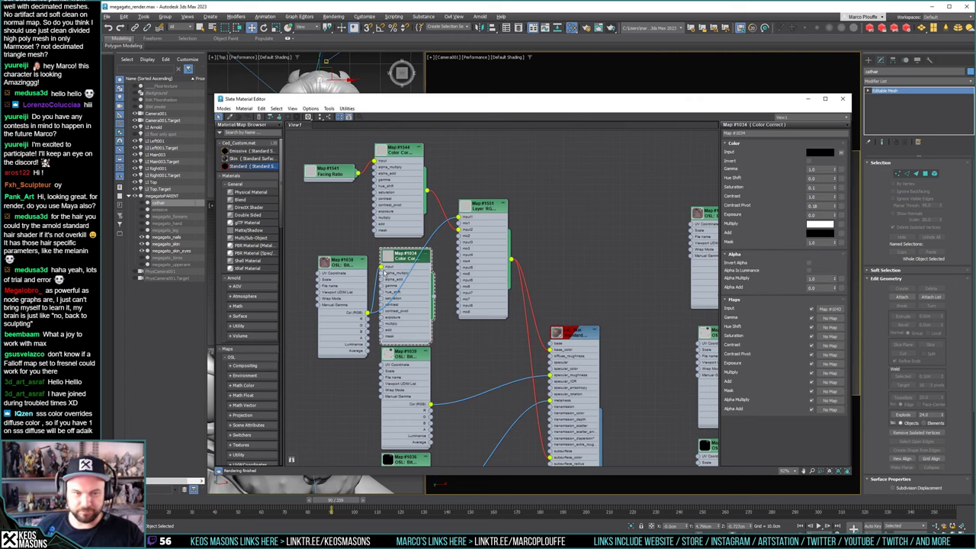
left_click_drag(360, 271, 351, 257)
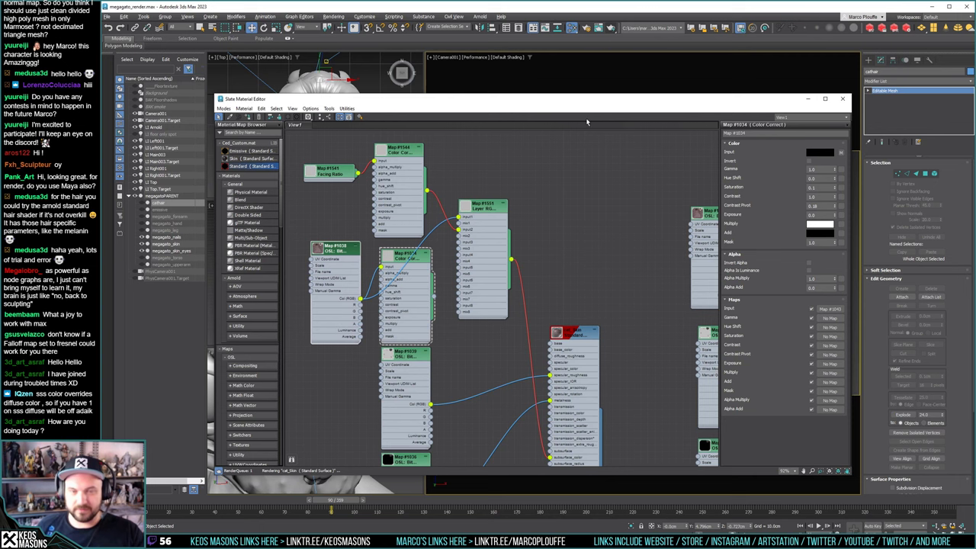
key("shift+q")
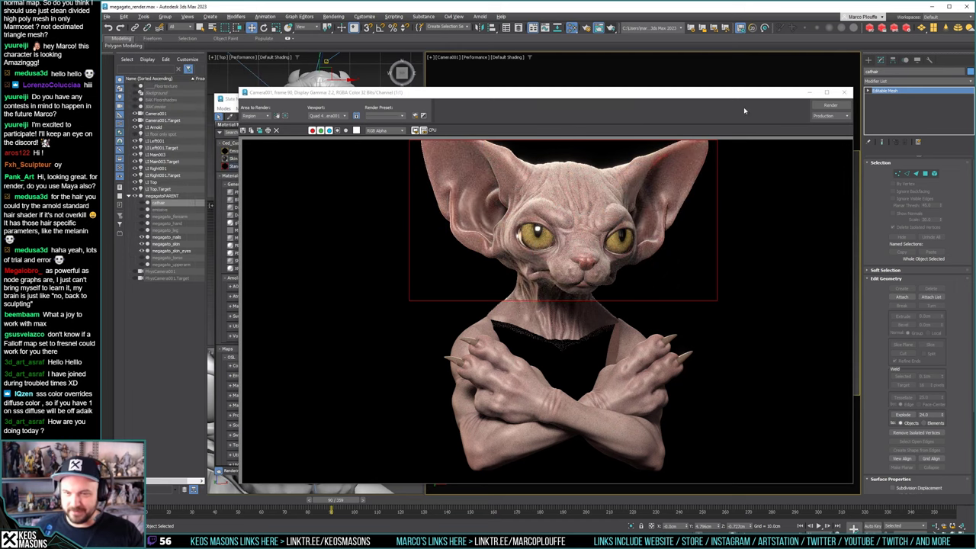
left_click(843, 92)
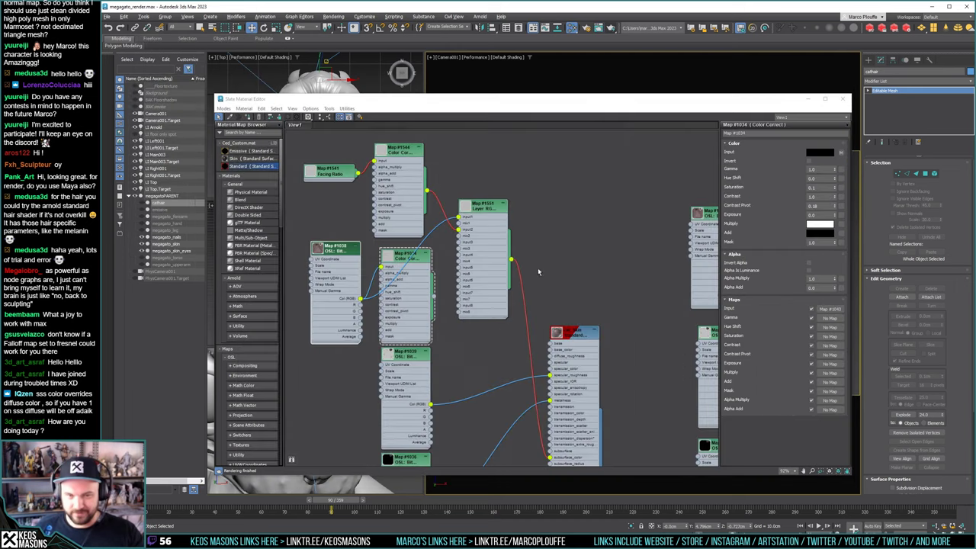
Rearrange the skin's Color Correct, color bitmap and Facing Ratio nodes to space out the graph
middle_click_drag(540, 267, 540, 229)
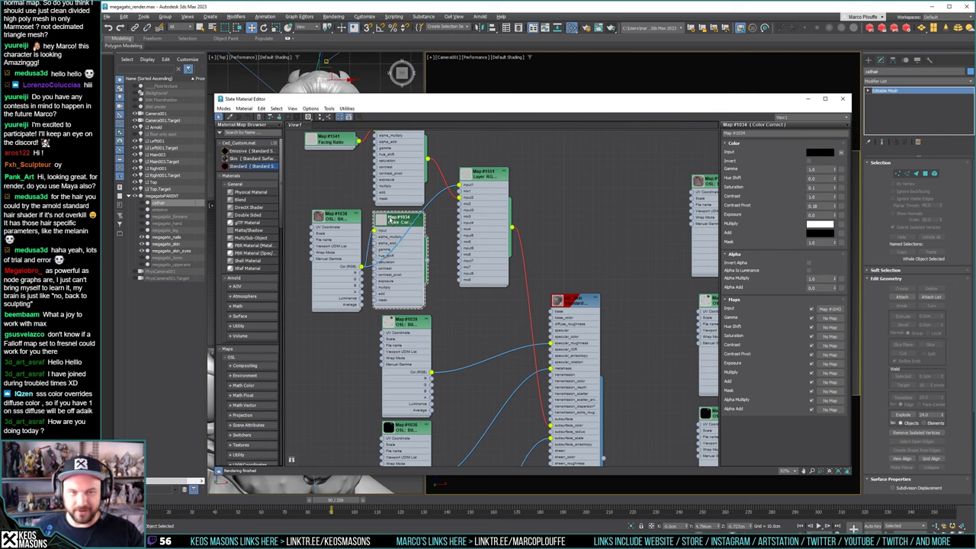
left_click_drag(341, 221, 334, 221)
middle_click_drag(336, 145, 348, 188)
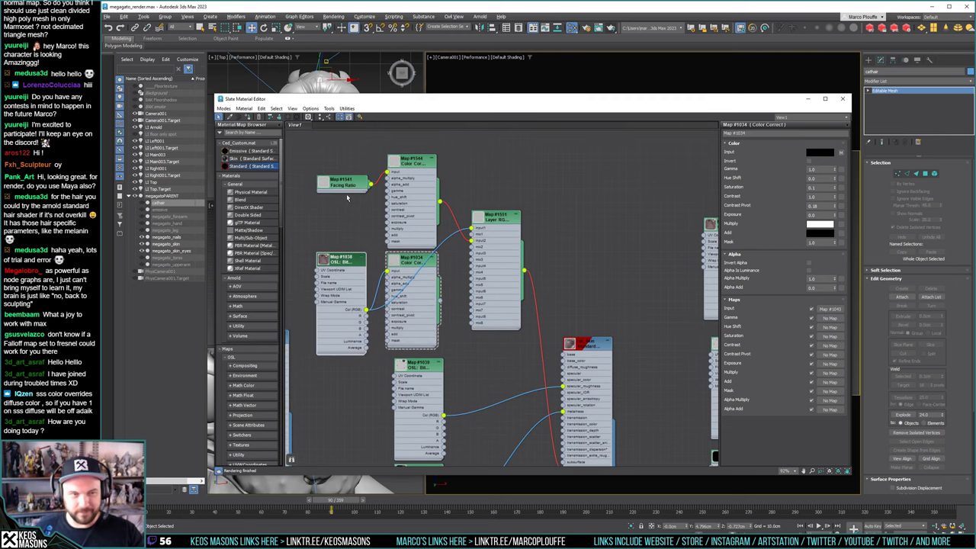
left_click_drag(348, 185, 348, 164)
Lower the Layer RGBA map's Mix 2 to 0.33 and render the head region
middle_click_drag(458, 298, 430, 265)
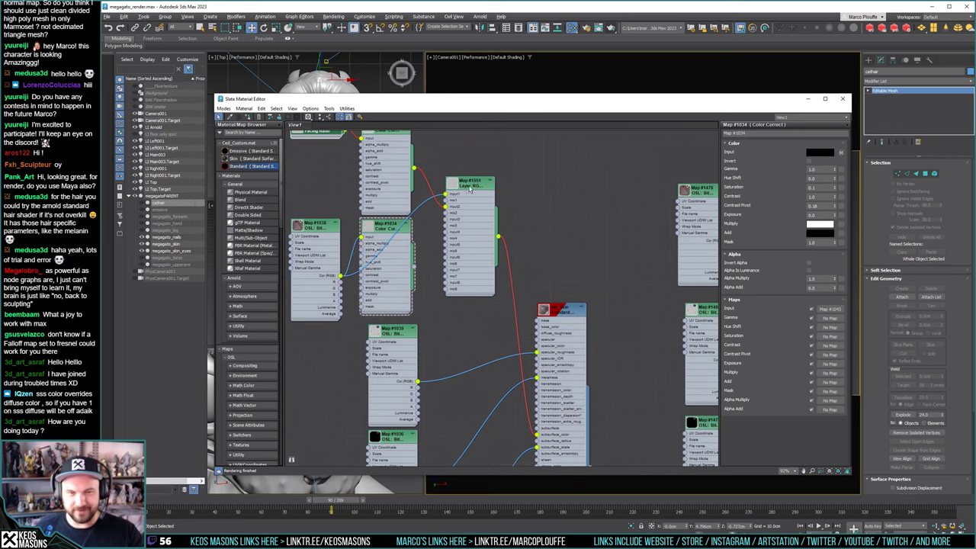
double_click(465, 188)
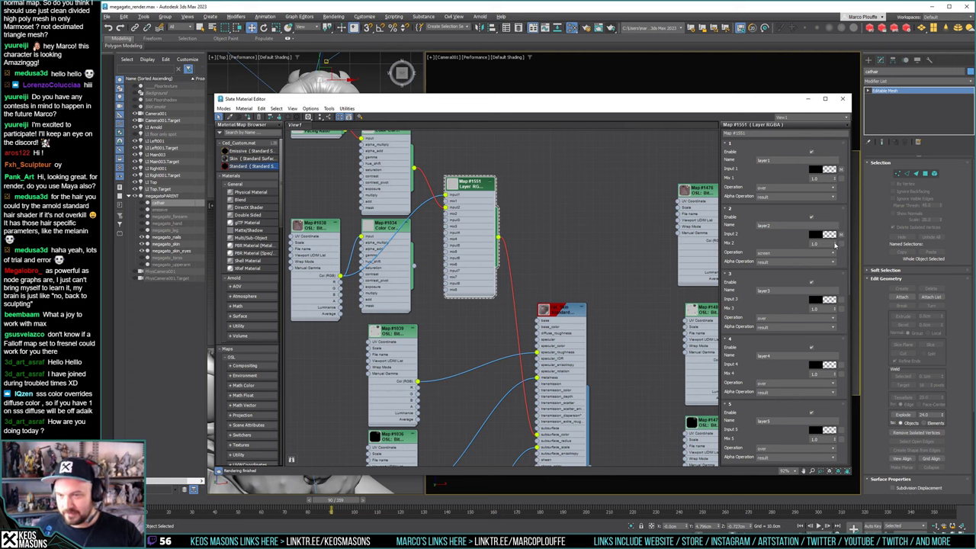
left_click_drag(835, 245, 830, 280)
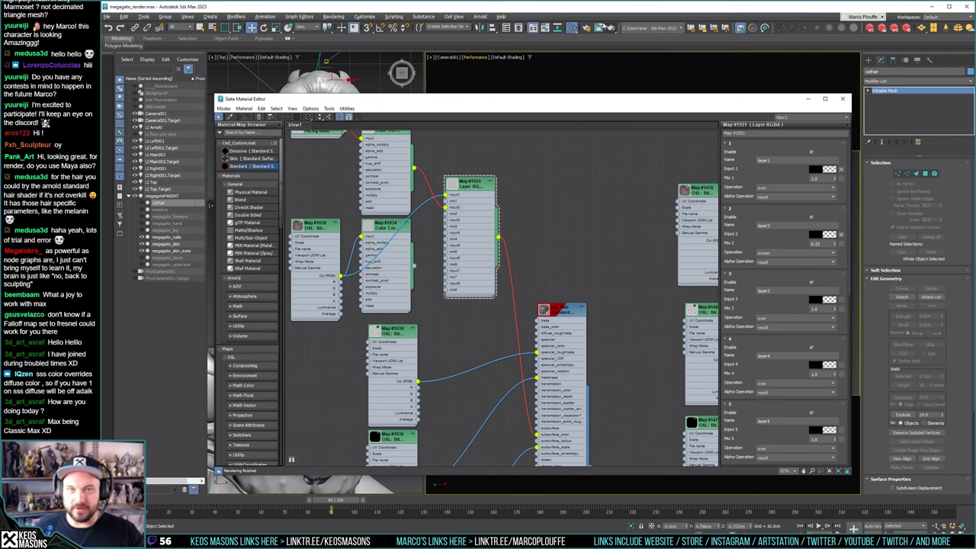
left_click(611, 28)
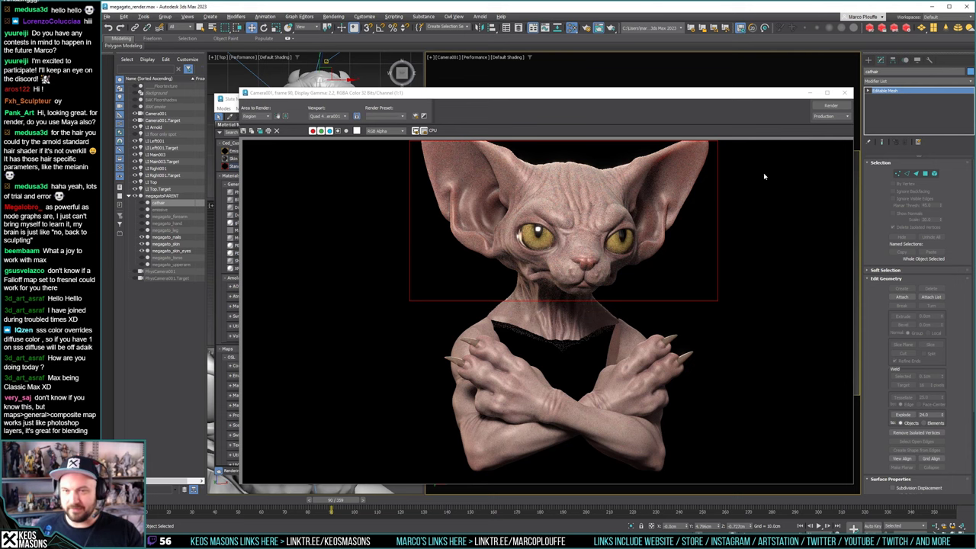
Return to the Slate Material Editor, set the Layer RGBA map's Mix 2 to 0.5, and render the head region again
key("alt+Tab")
left_click(303, 228)
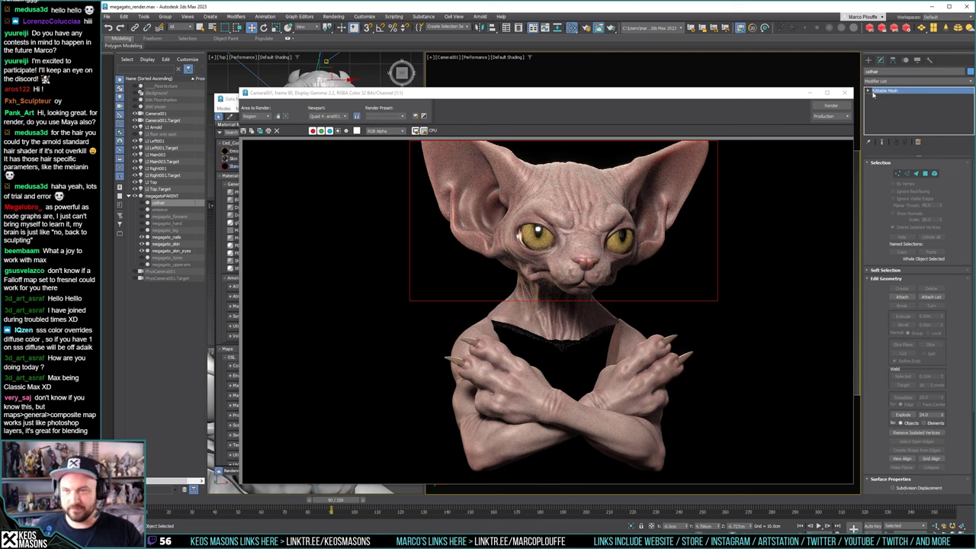
left_click_drag(234, 100, 242, 103)
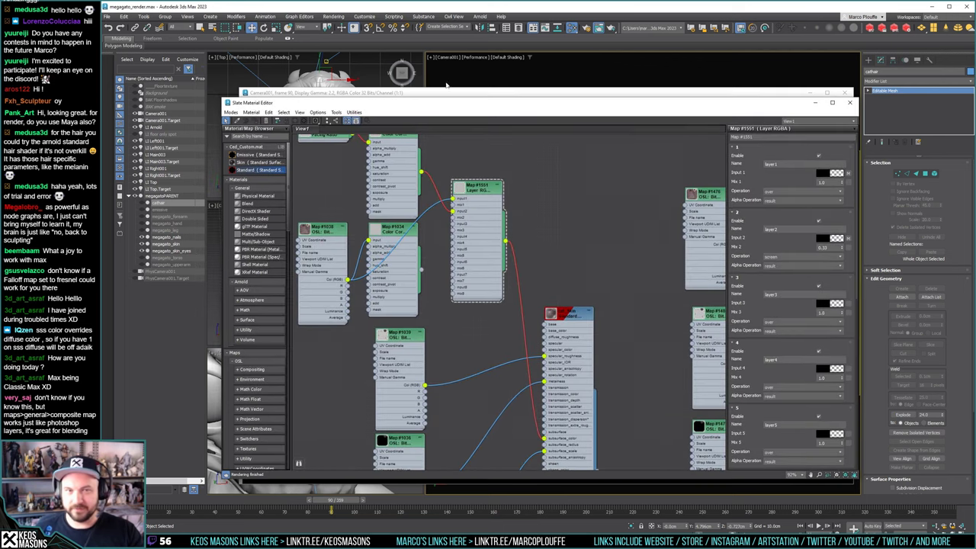
left_click(420, 90)
left_click_drag(420, 89, 384, 75)
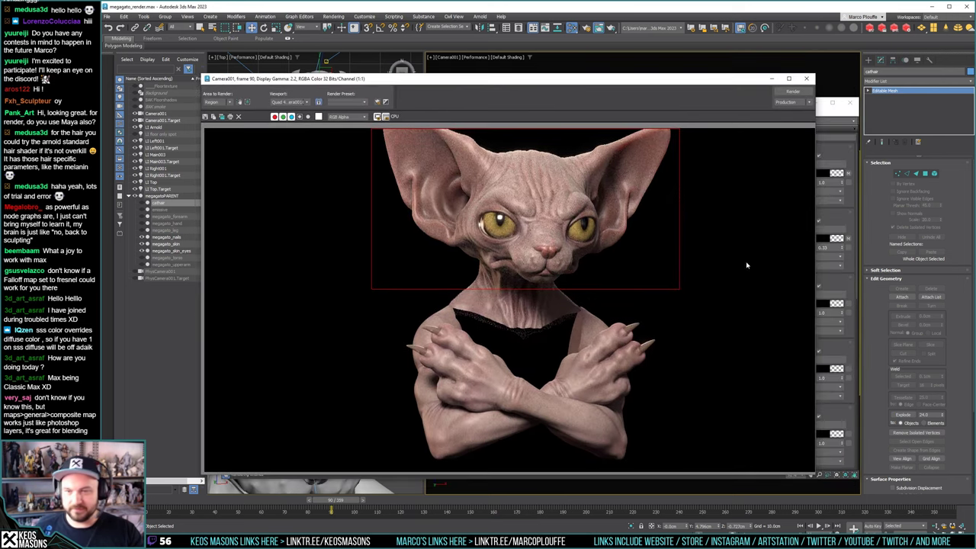
left_click(838, 156)
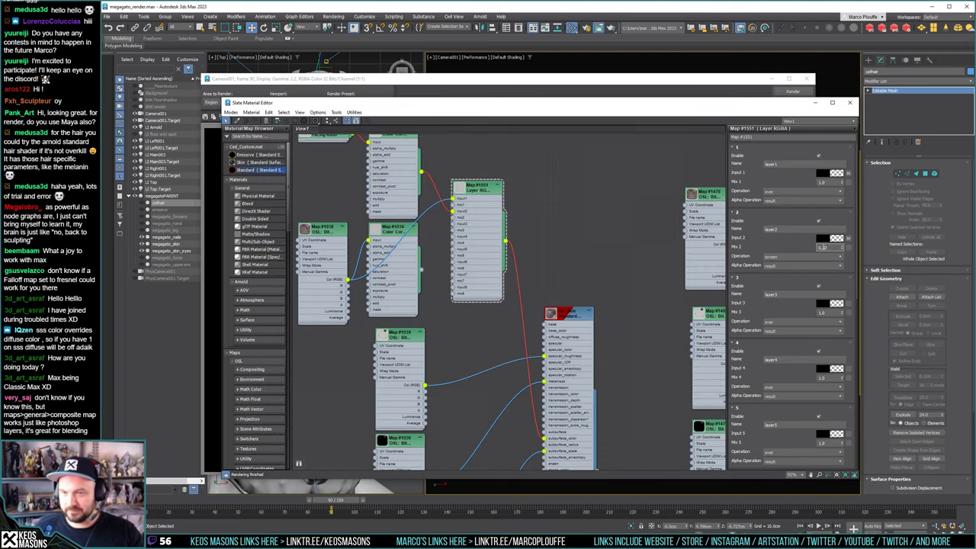
type("0.5")
key("Return")
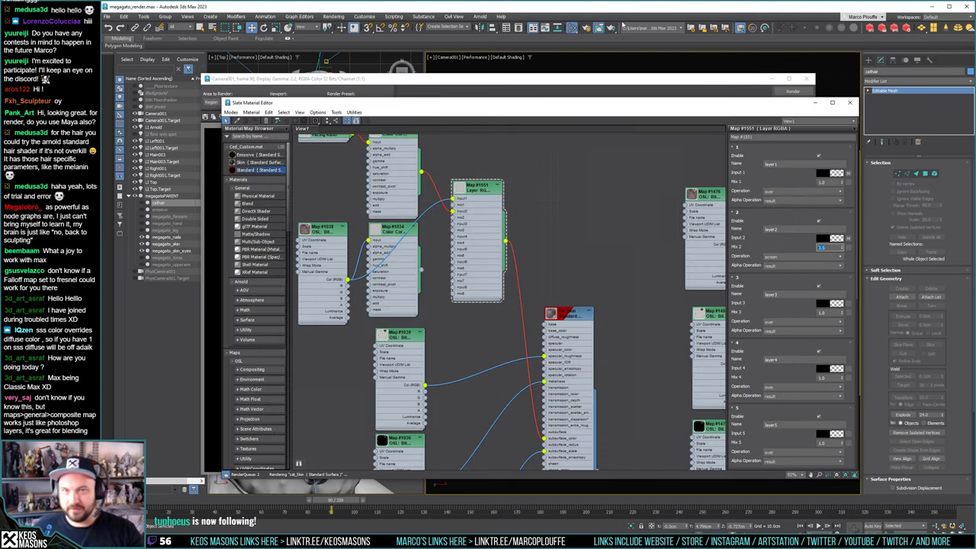
left_click(610, 28)
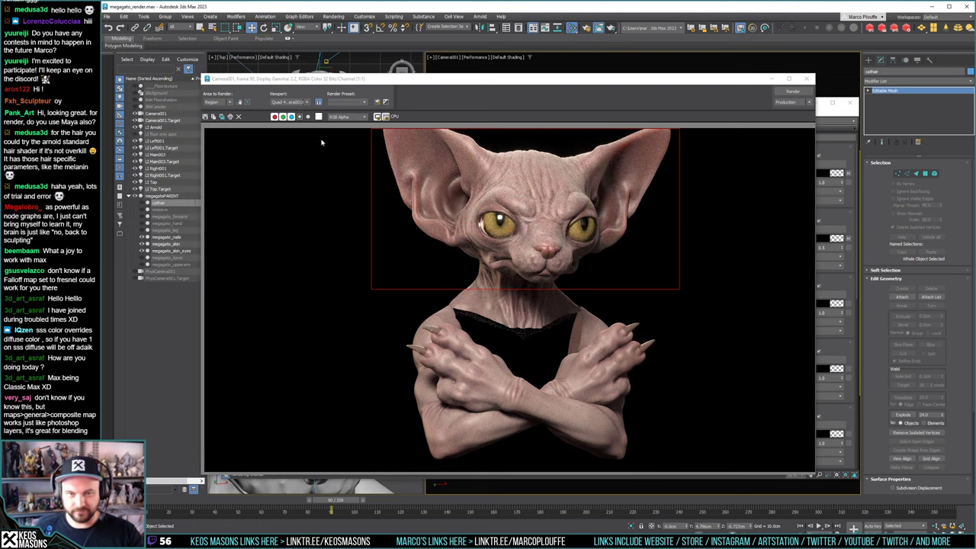
Save the rendered frame as 03.jpg in the test folder, overwriting the existing file
left_click(206, 117)
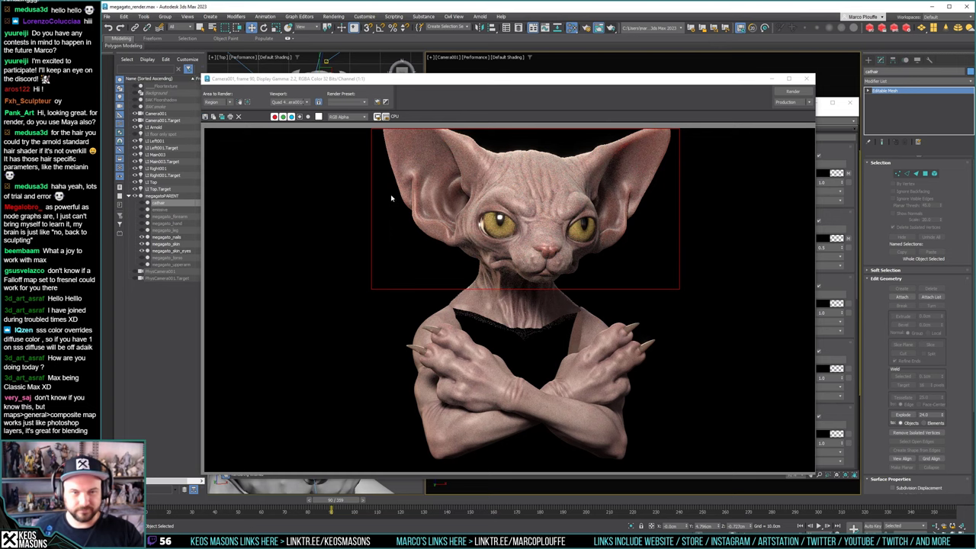
left_click(347, 153)
key("Return")
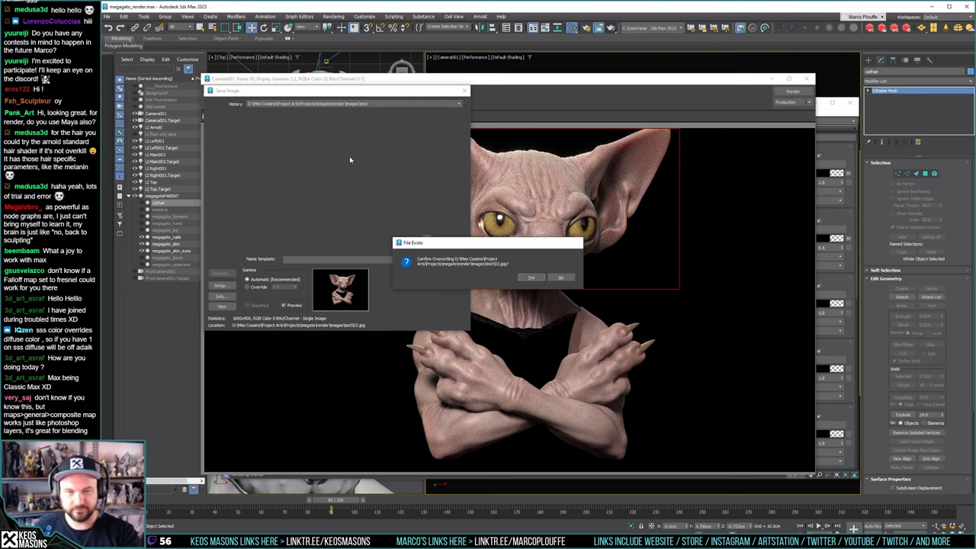
key("Return")
key("Return")
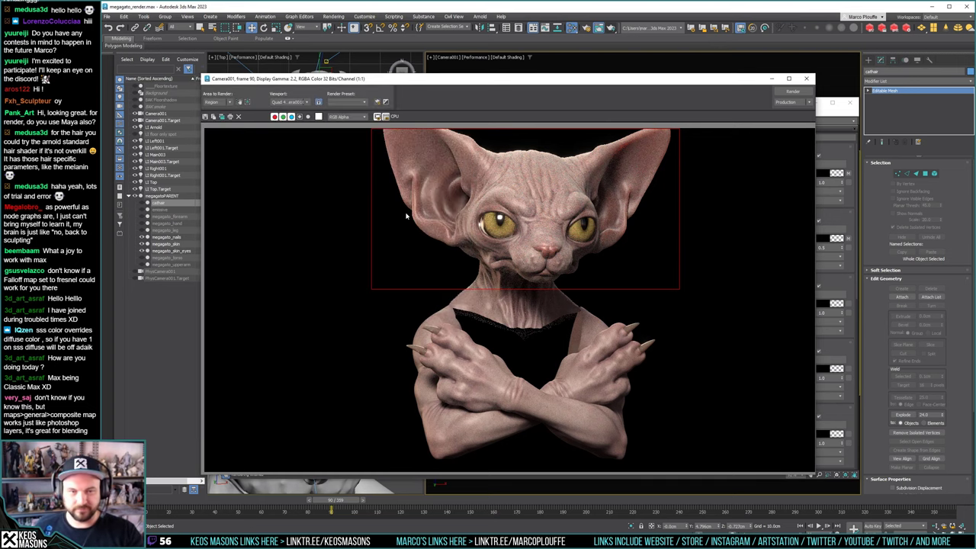
Switch to the test folder, compare renders 02.jpg and 03.jpg in ImageGlass, and return to the rendered frame
key("alt+Tab")
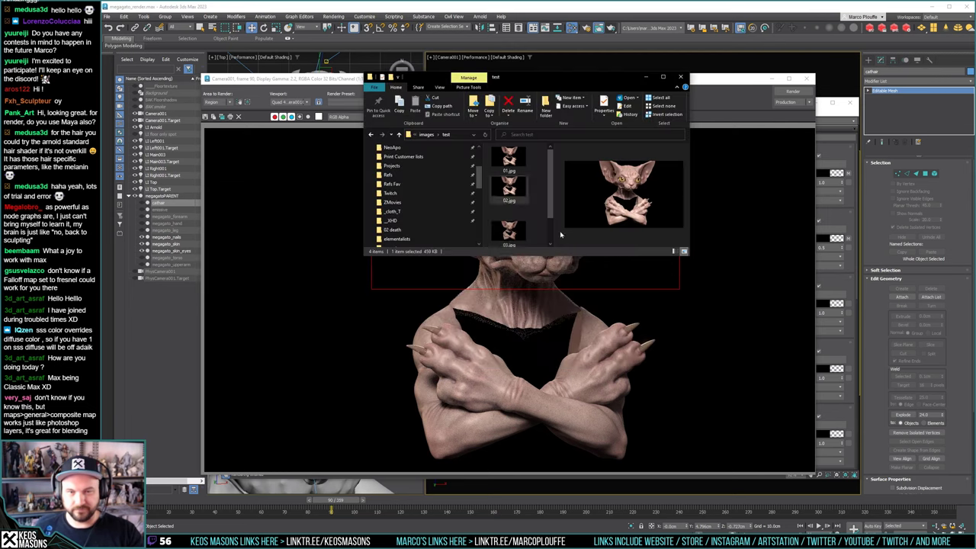
double_click(518, 192)
key("Right")
key("Left")
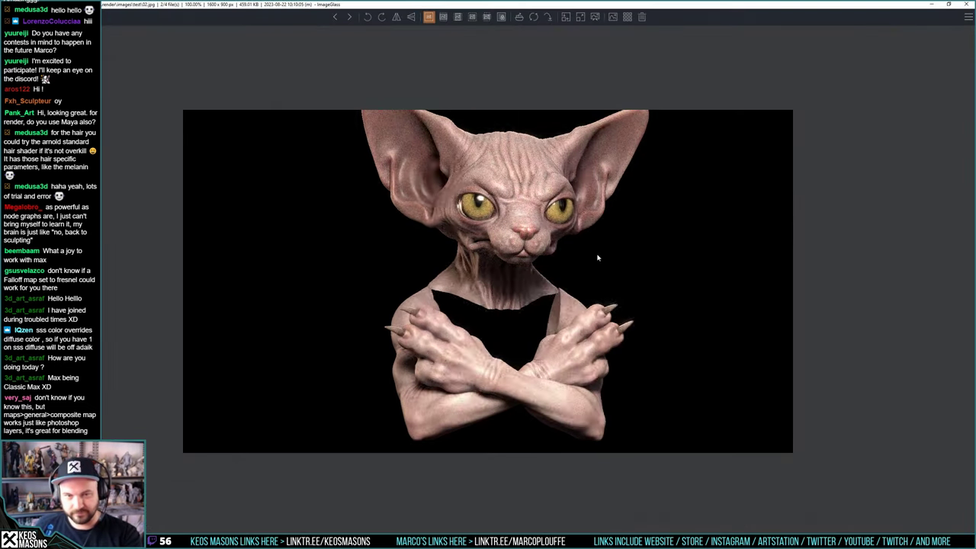
key("Right")
key("Left")
key("Right")
key("Left")
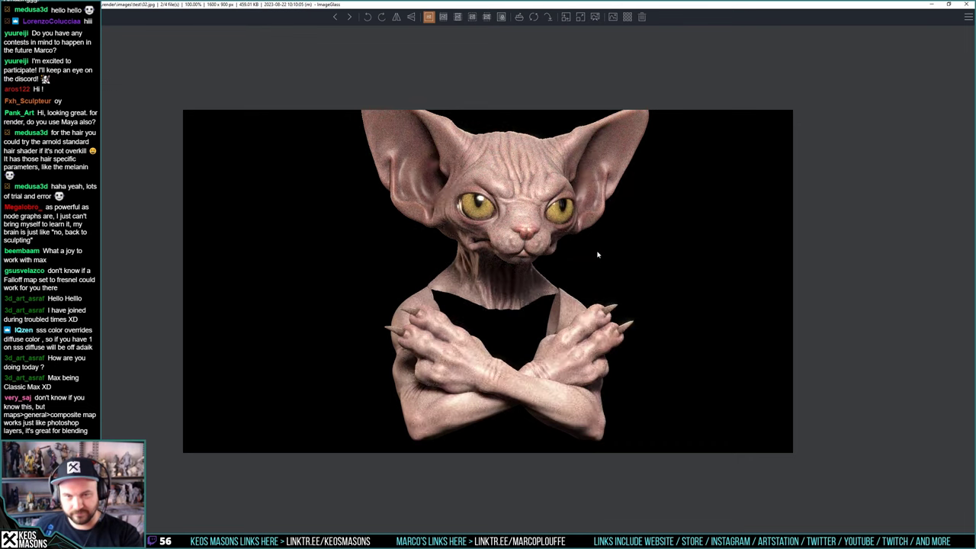
key("Right")
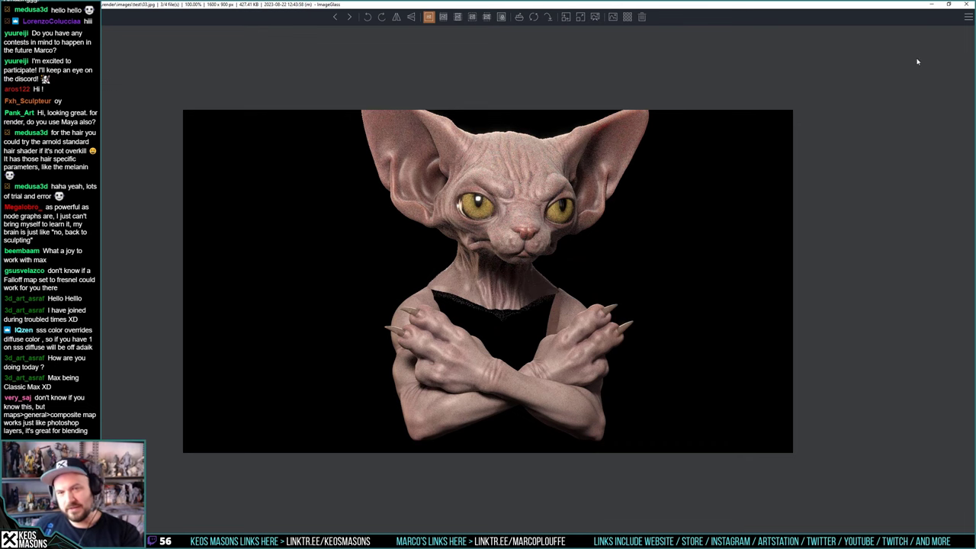
left_click(966, 4)
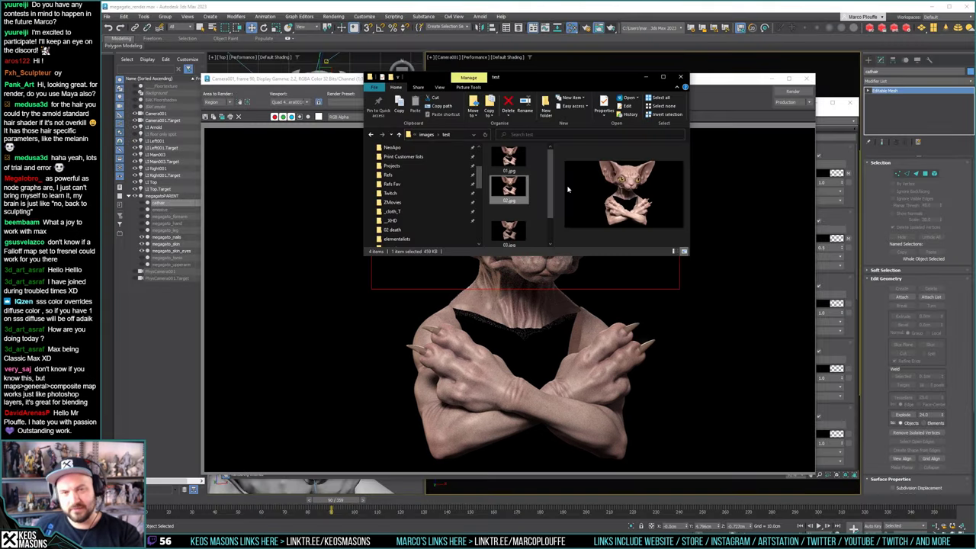
left_click(728, 86)
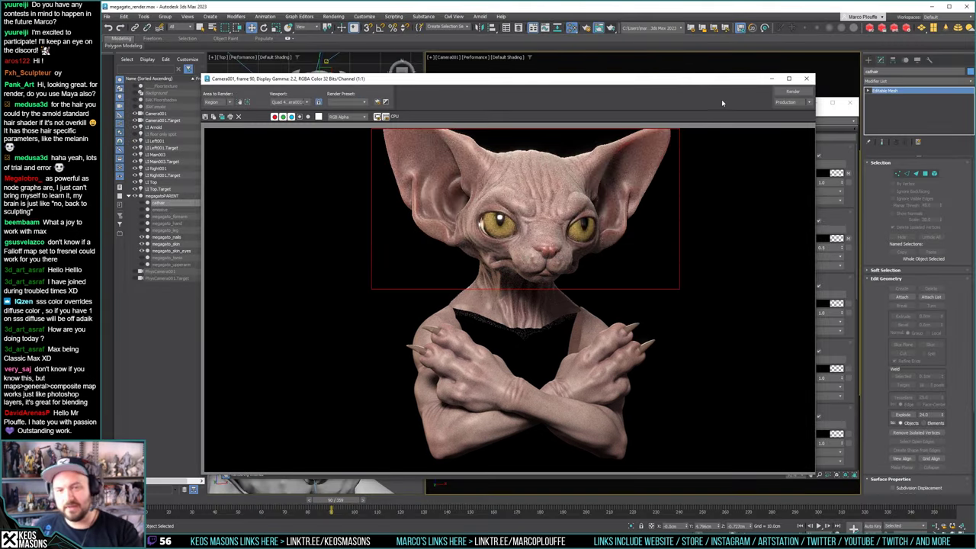
Close the rendered frame, connect the color bitmap's Col (RGB) output directly to cat_Skin's subsurface_color, and render the head region
left_click(806, 79)
middle_click_drag(445, 230, 446, 199)
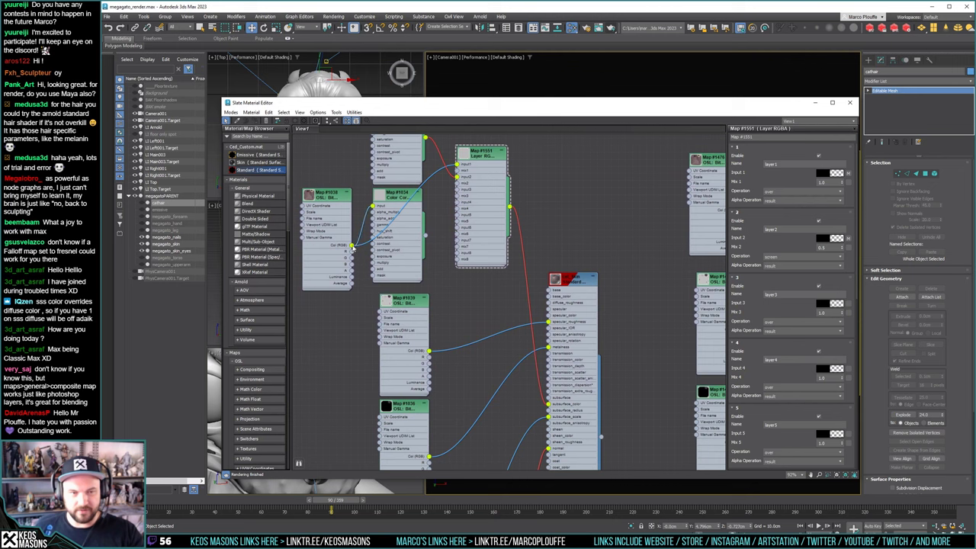
left_click_drag(352, 246, 549, 405)
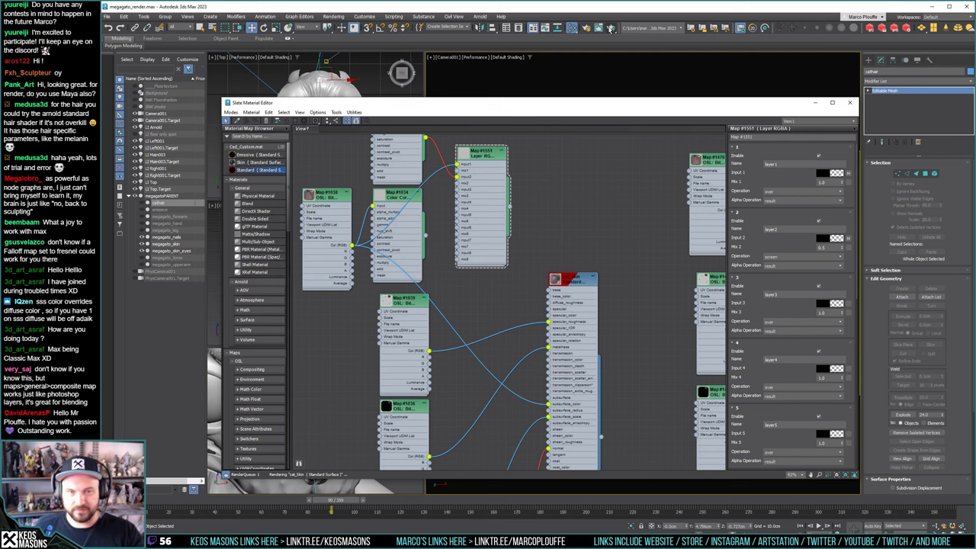
left_click(611, 28)
left_click(615, 31)
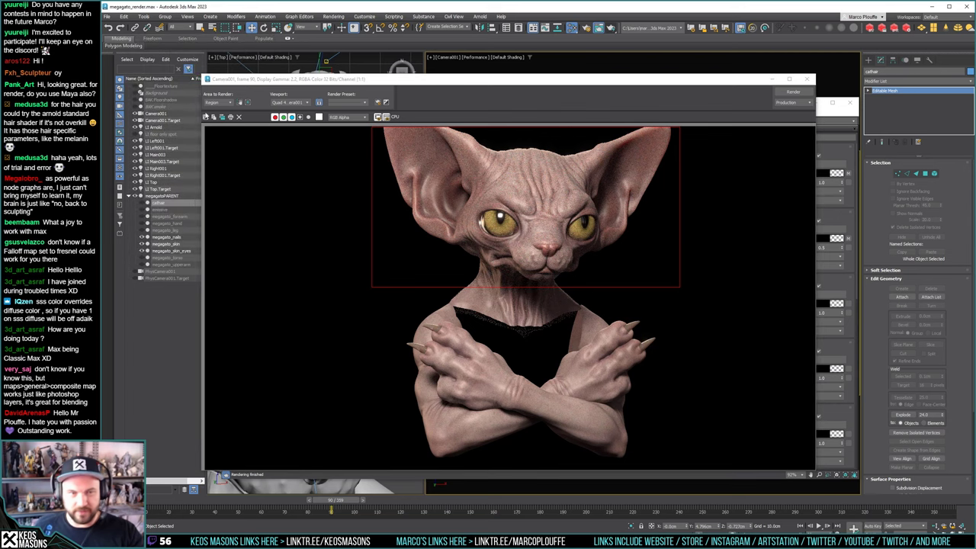
Save the new rendered frame as 04.jpg in the test folder
left_click(205, 116)
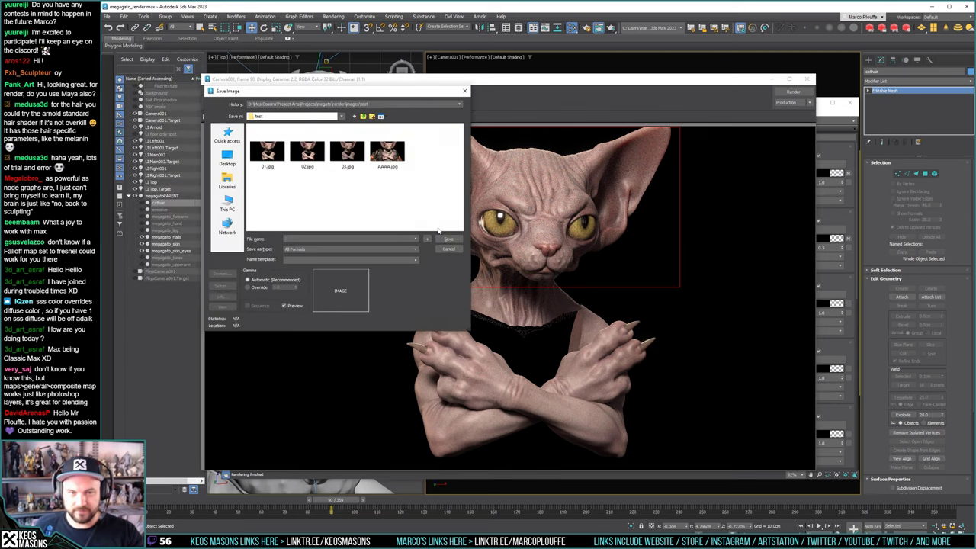
double_click(288, 239)
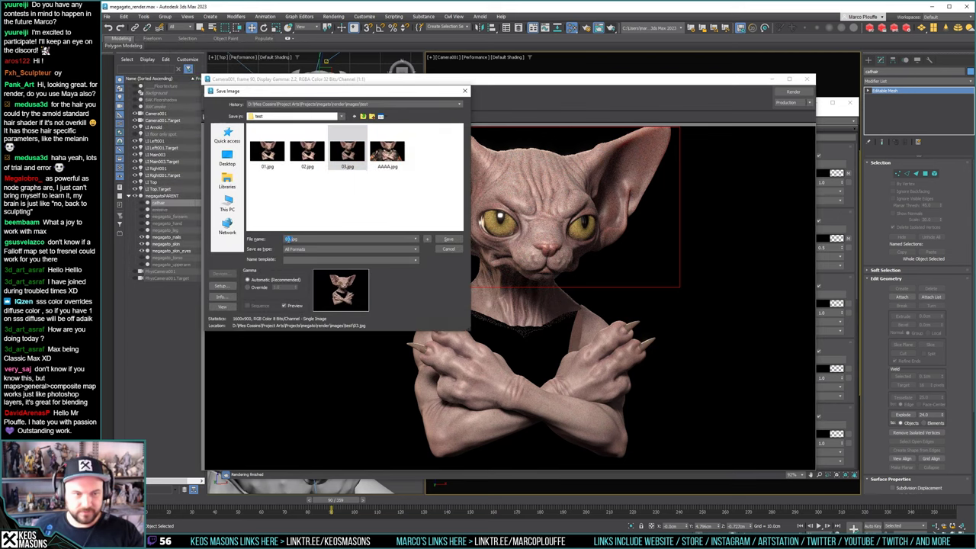
type("04")
key("Return")
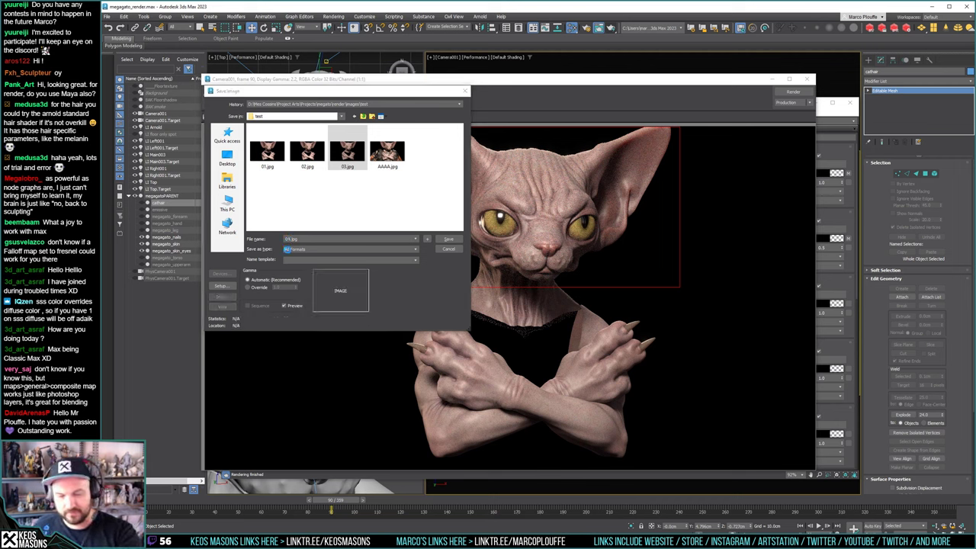
key("Return")
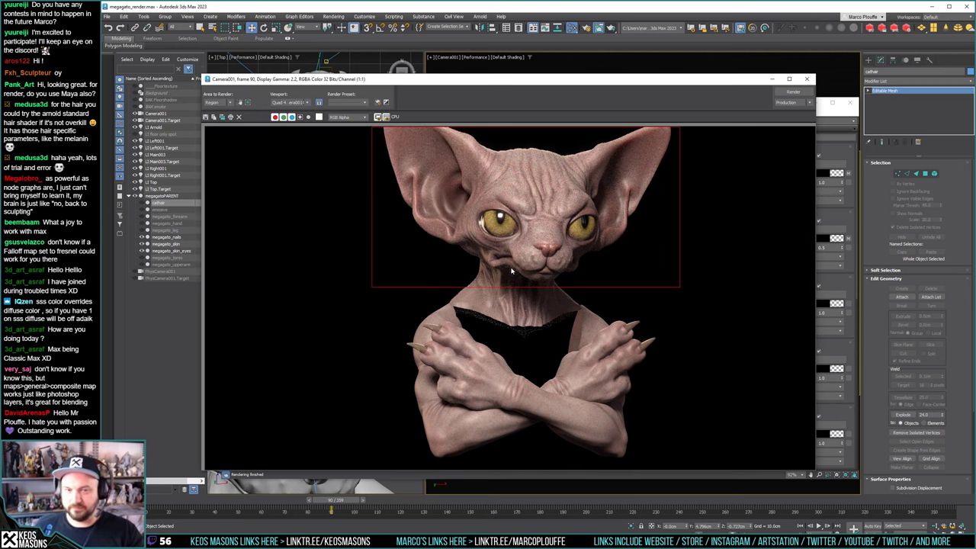
Switch to the test folder, open 04.jpg in ImageGlass, and compare its skin shading with 03.jpg by flipping between them
key("alt+Tab")
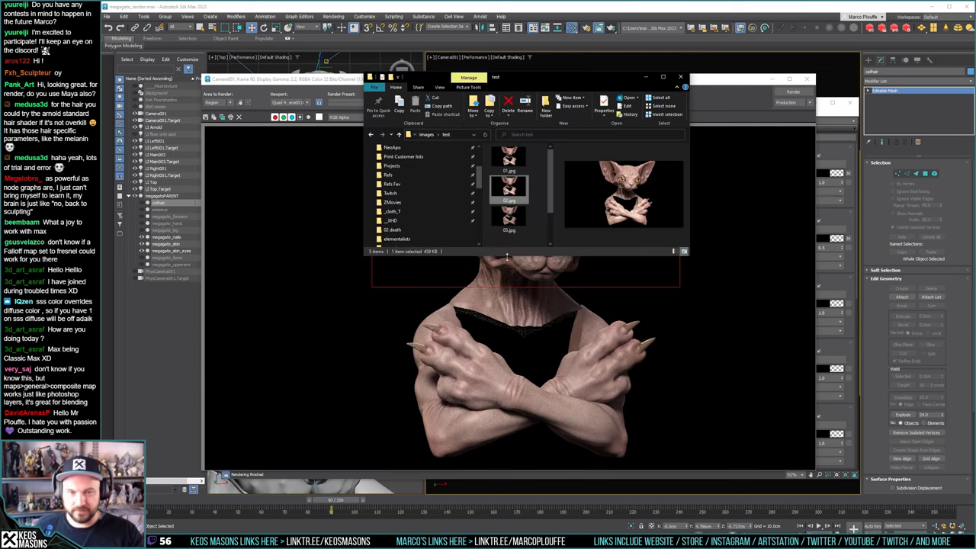
left_click(510, 222)
double_click(510, 223)
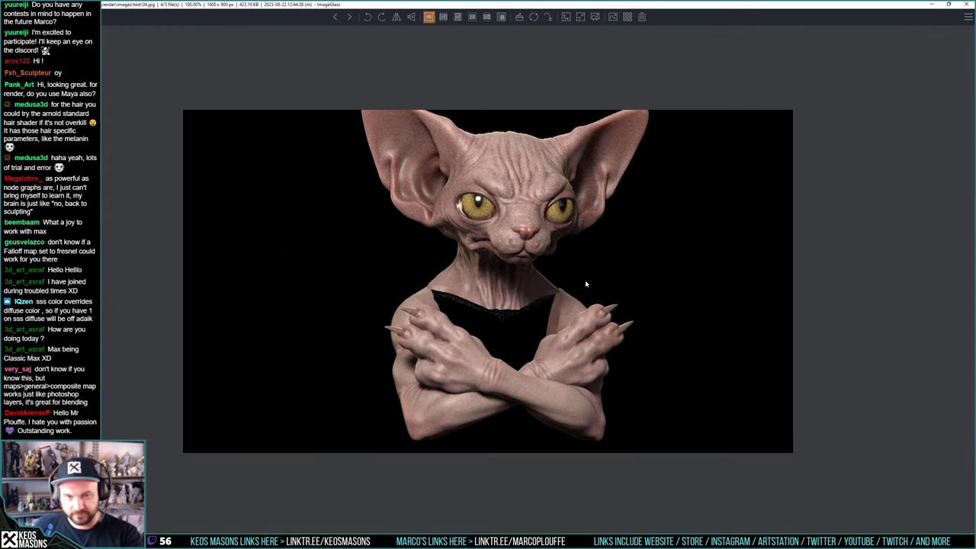
key("Left")
key("Right")
key("Left")
key("Right")
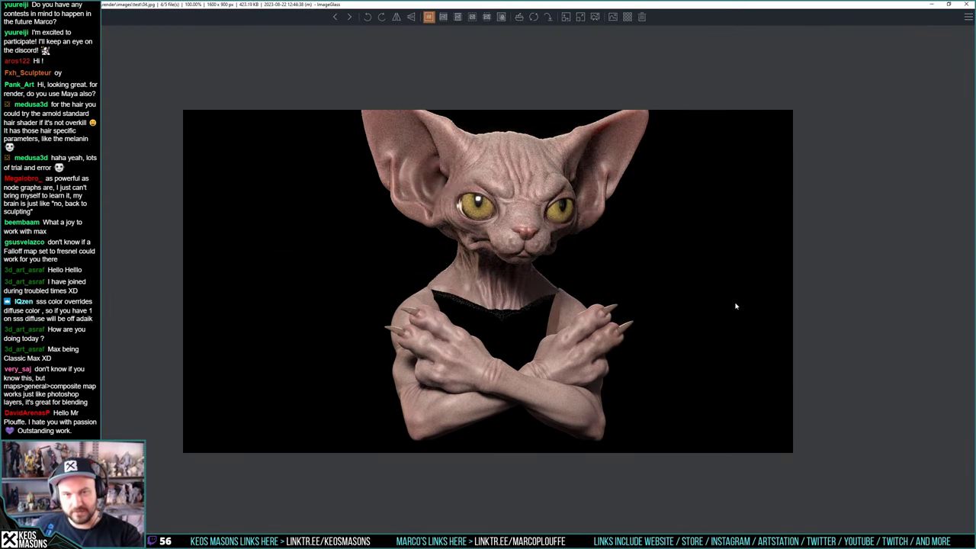
key("Left")
key("Right")
key("Left")
key("Right")
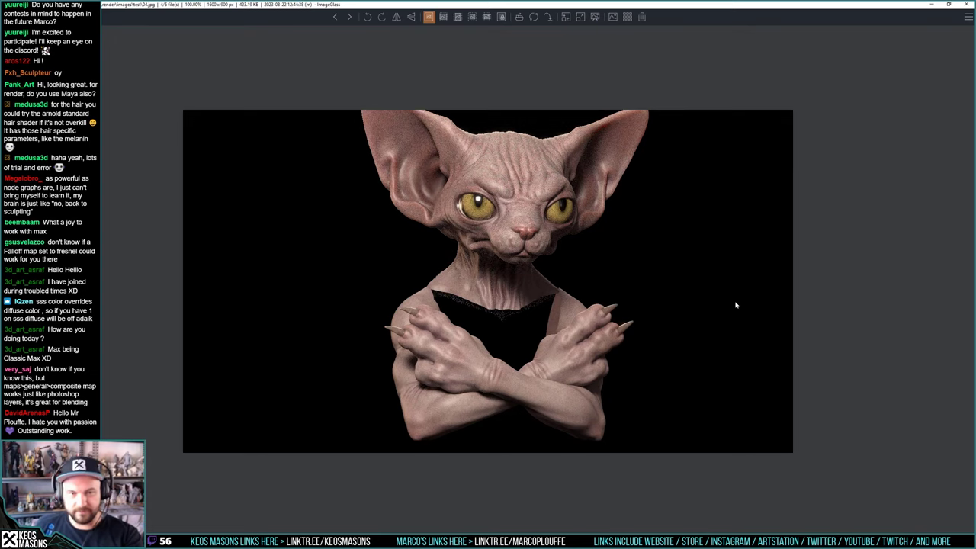
key("Left")
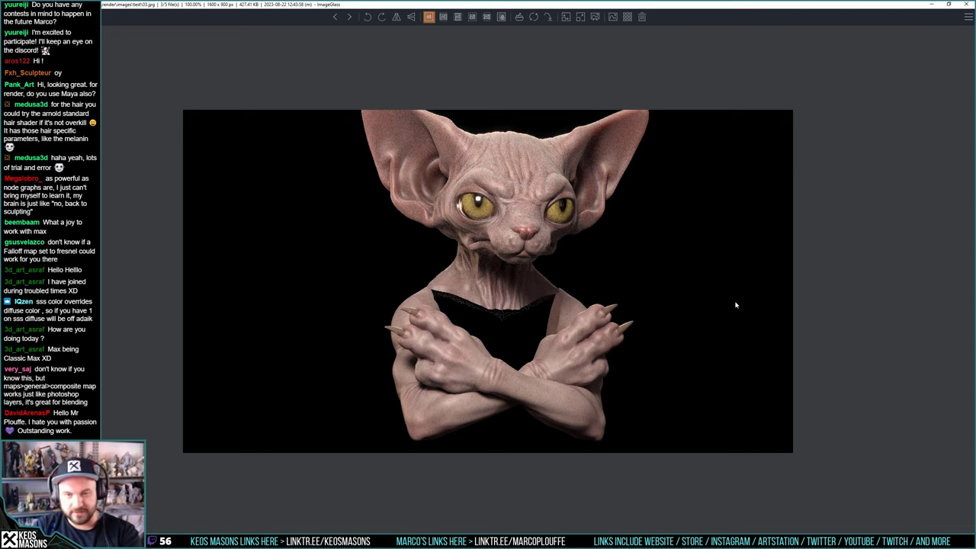
key("Right")
key("Left")
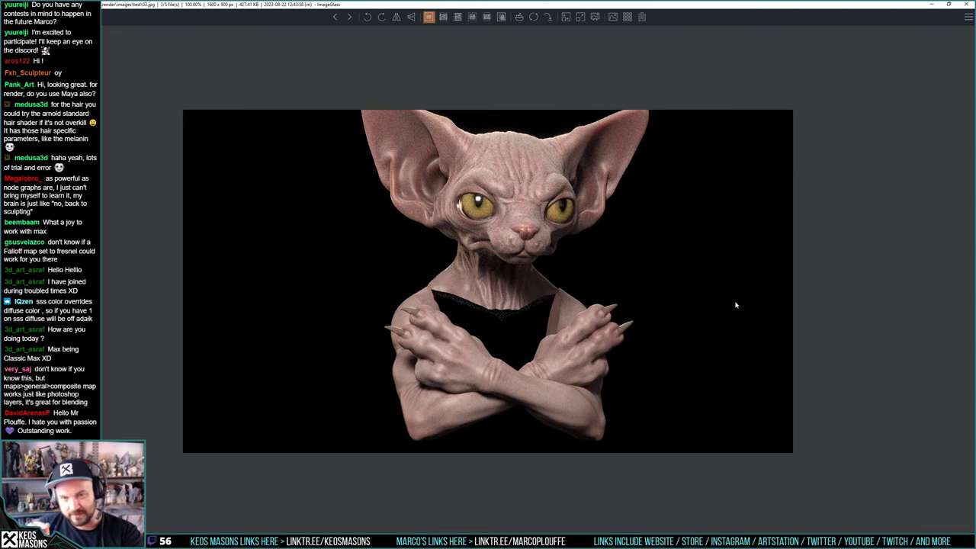
key("Right")
key("Left")
key("Right")
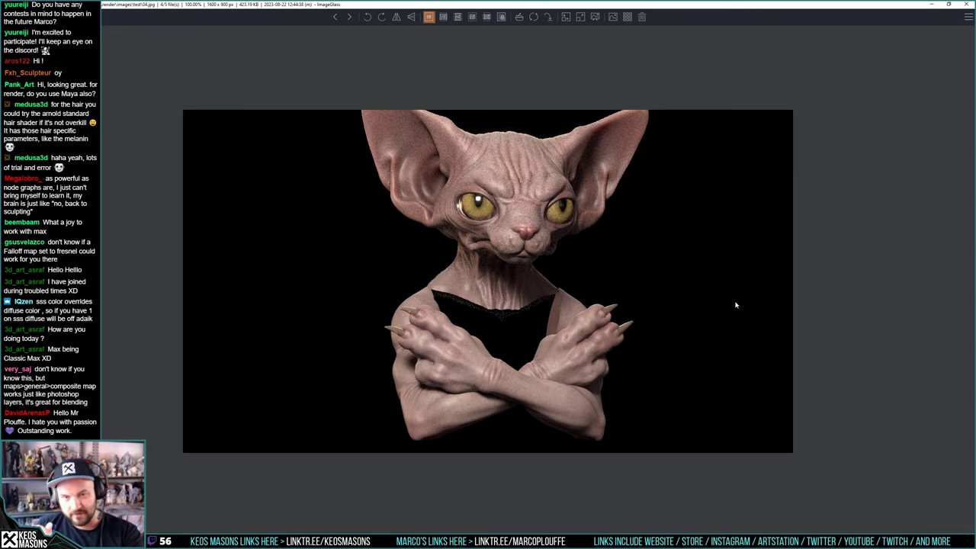
key("Left")
key("Right")
key("Left")
key("Right")
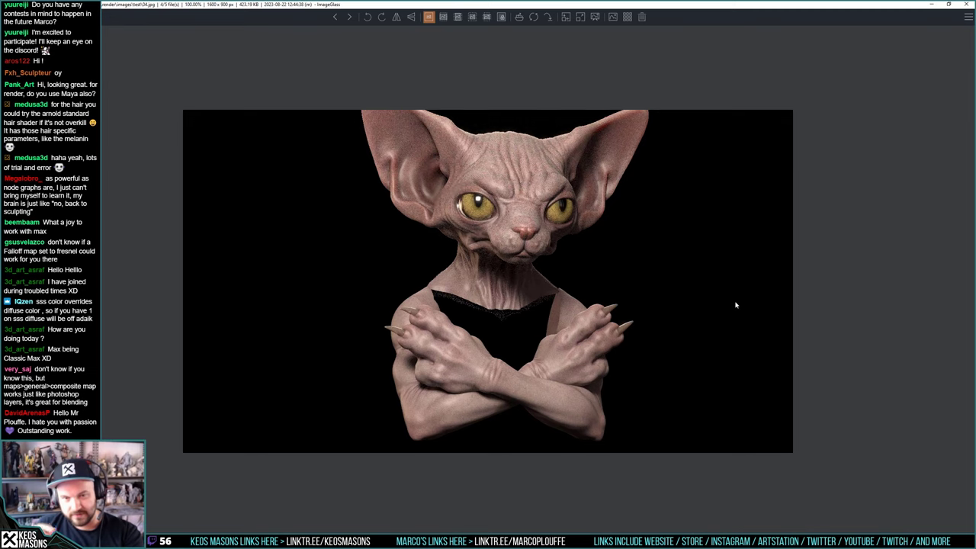
key("Left")
key("Right")
key("Left")
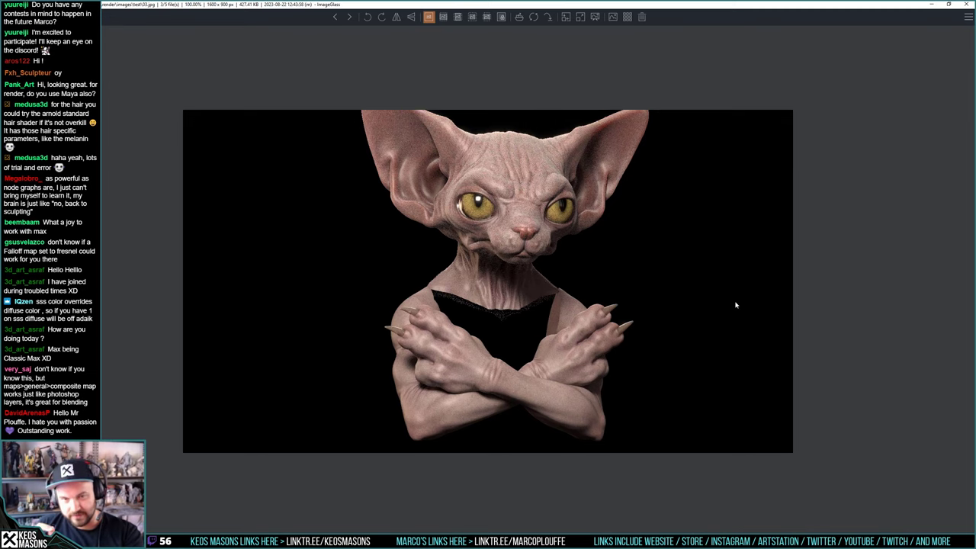
Flip repeatedly between 03.jpg and 04.jpg to compare the skin shading on the head
key("Right")
key("Left")
key("Right")
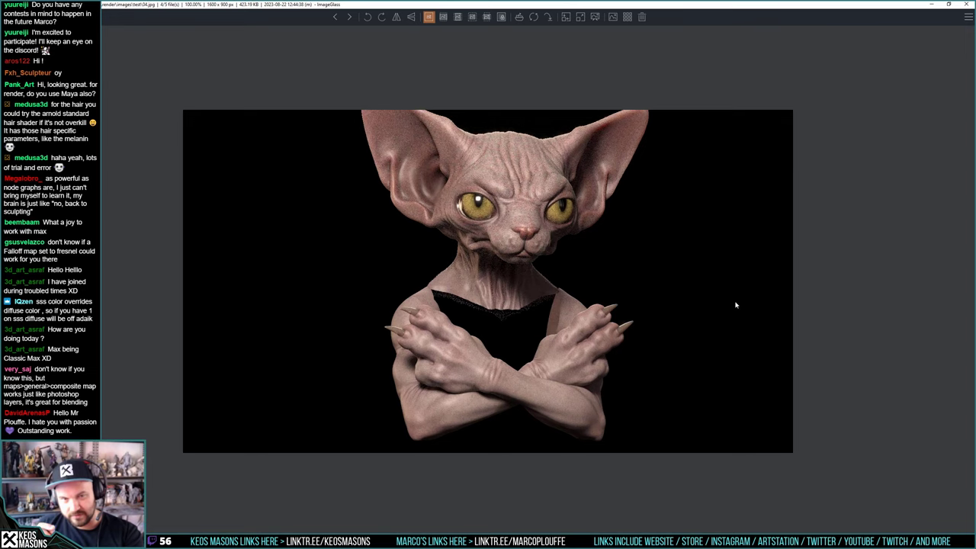
key("Left")
key("Right")
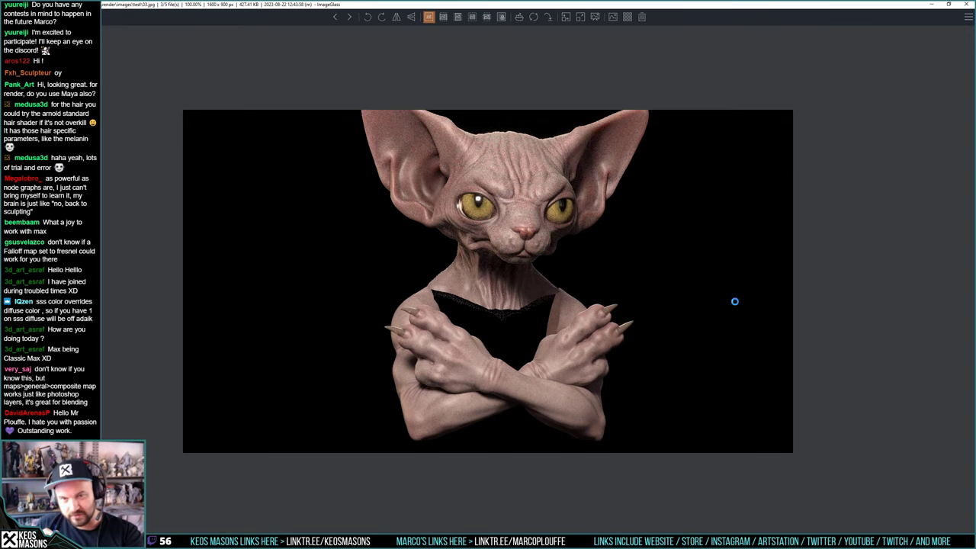
key("Left")
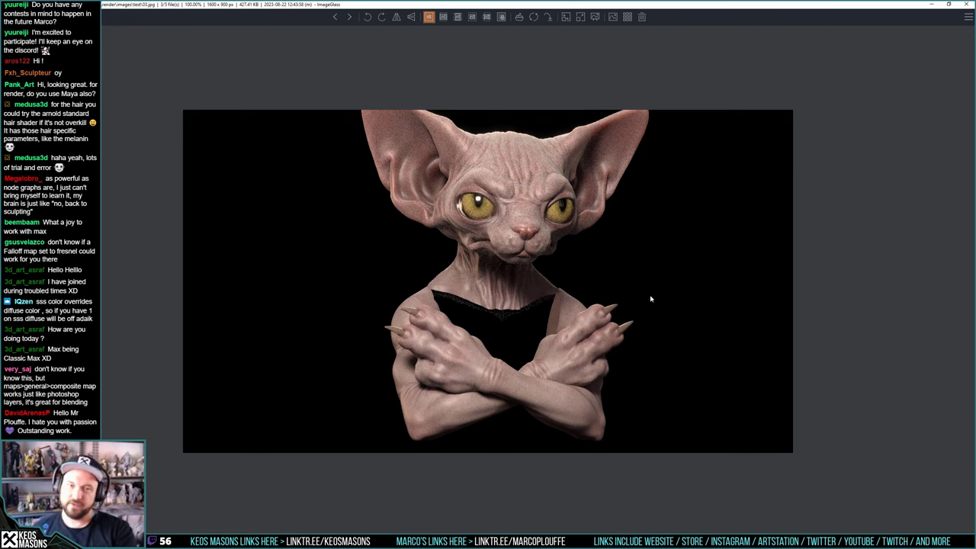
Close the image viewer, delete 03.jpg from the test folder, and return to the Slate Material Editor
left_click(966, 4)
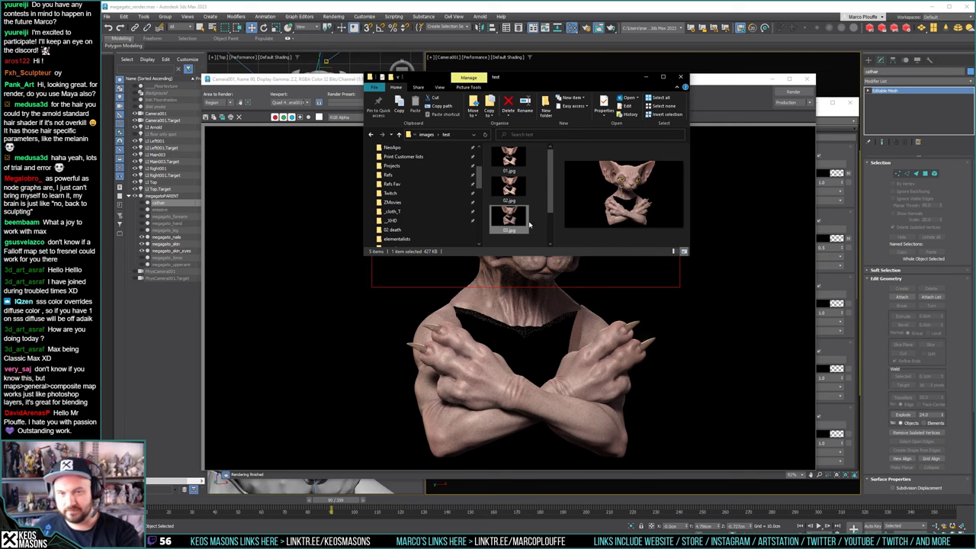
key("Delete")
key("Return")
left_click(831, 116)
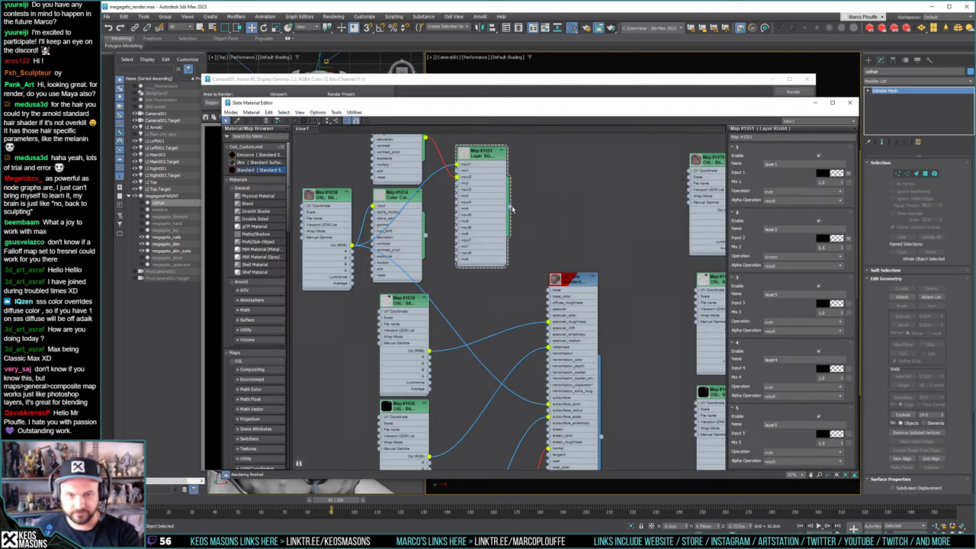
Connect the Layer RGBA output to cat_Skin's subsurface_color and rename the Facing Ratio map FRESNEL
left_click_drag(509, 206, 550, 406)
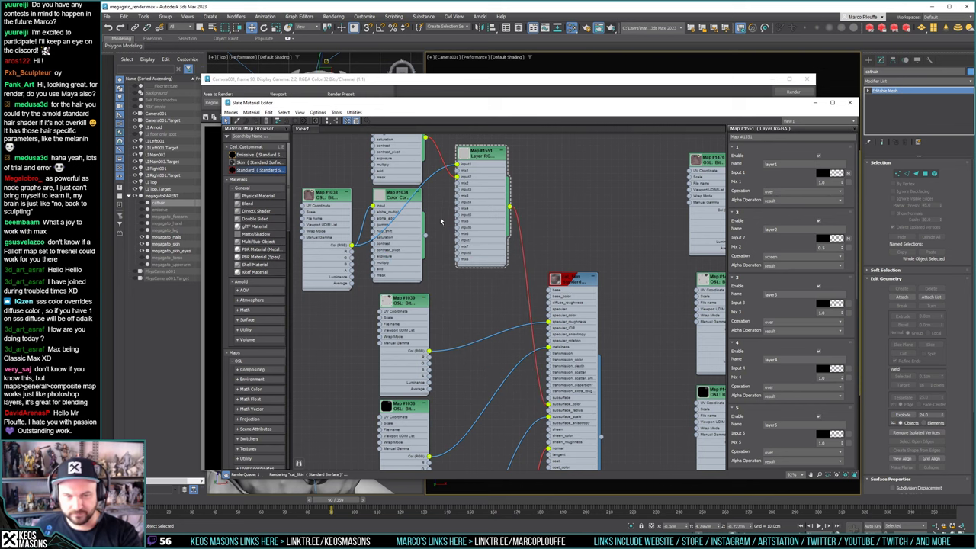
middle_click_drag(432, 256, 474, 387)
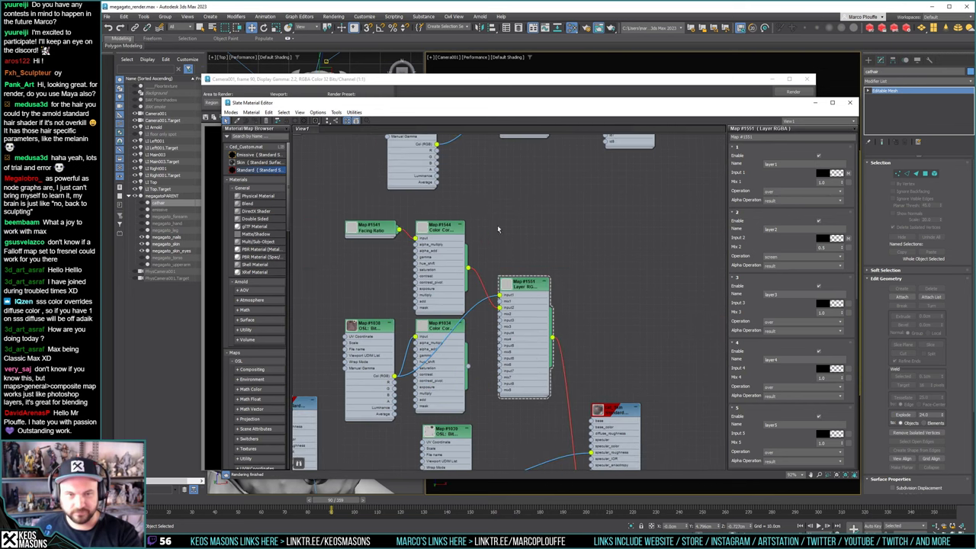
middle_click_drag(529, 206, 524, 149)
left_click(366, 172)
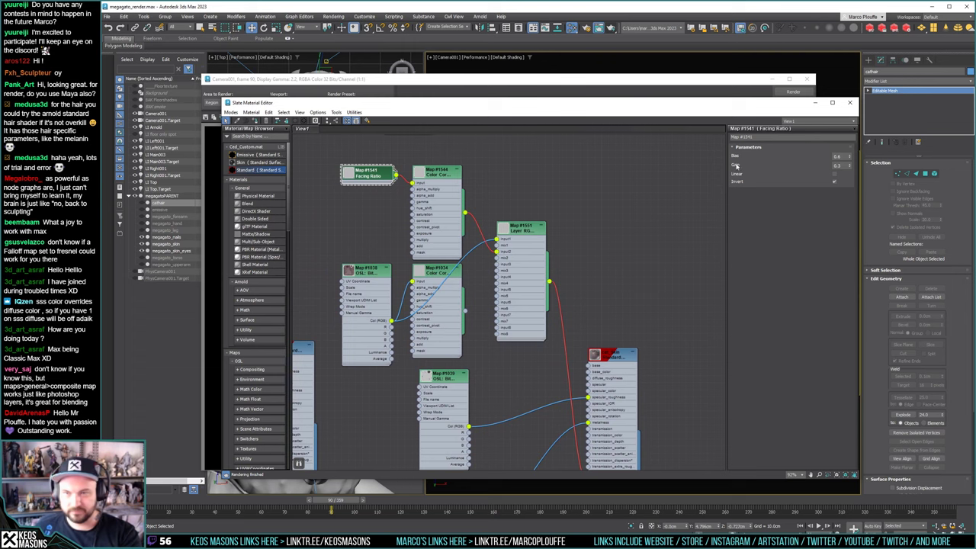
left_click_drag(757, 137, 682, 137)
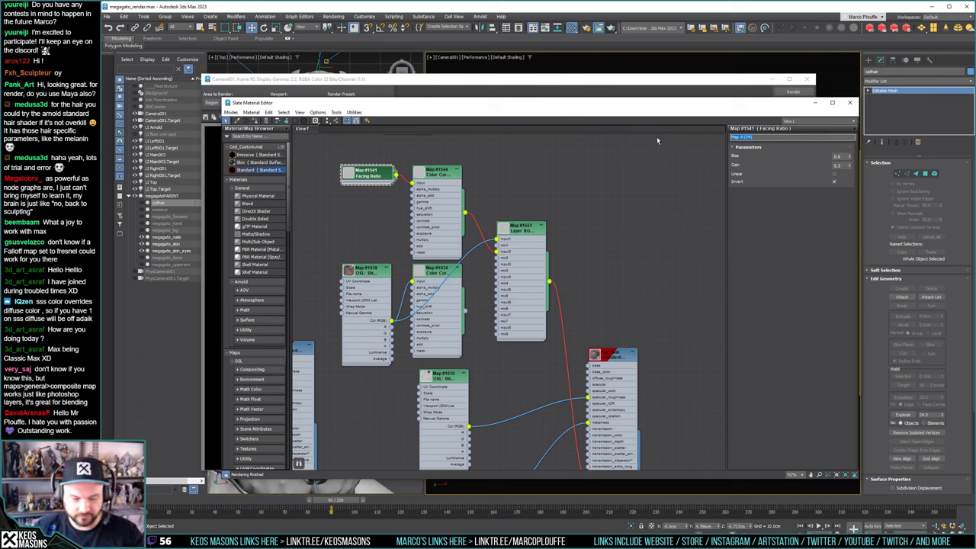
type("FRESNEL")
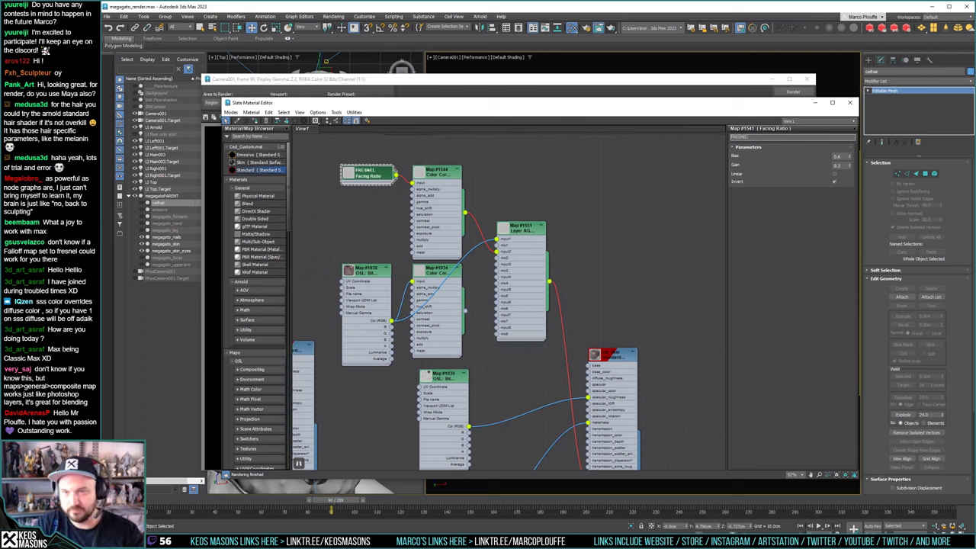
Set the Layer RGBA map's Mix 2 to 0.3 and bring up the rendered frame of the head region
middle_click_drag(601, 265, 547, 244)
double_click(573, 265)
middle_click_drag(530, 205, 542, 255)
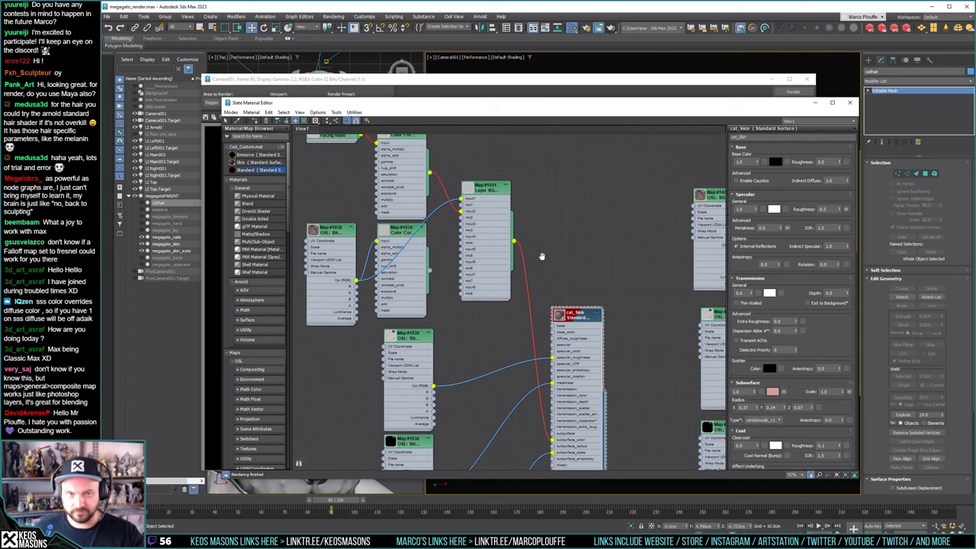
double_click(504, 201)
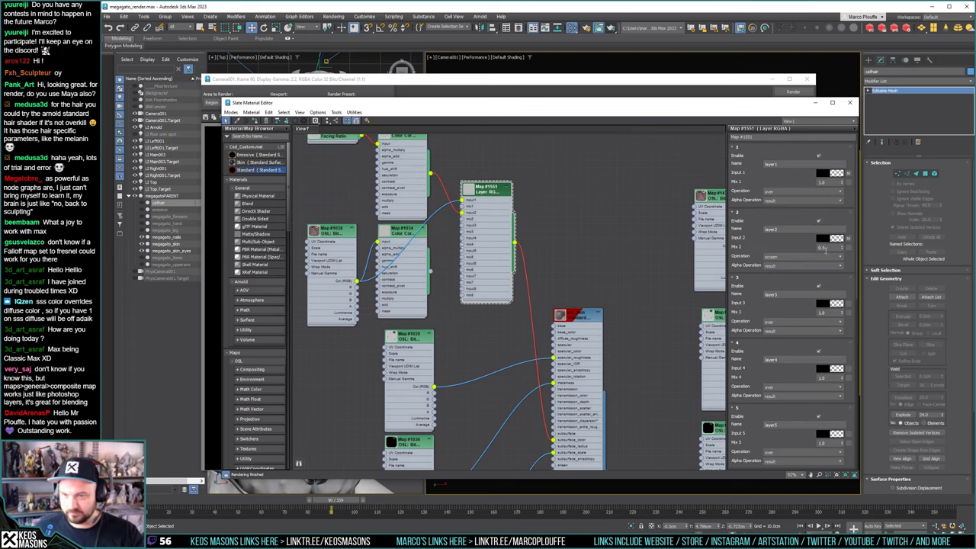
left_click(826, 247)
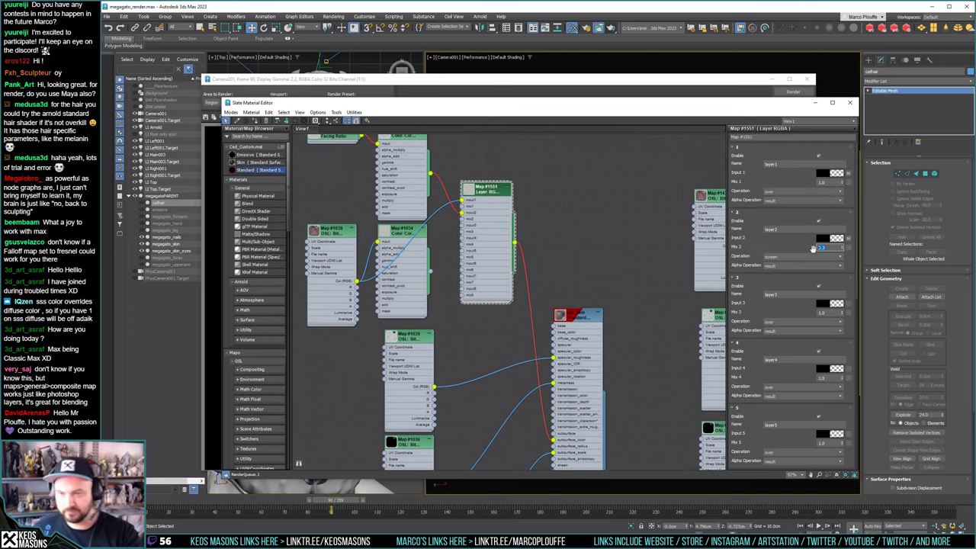
left_click(610, 28)
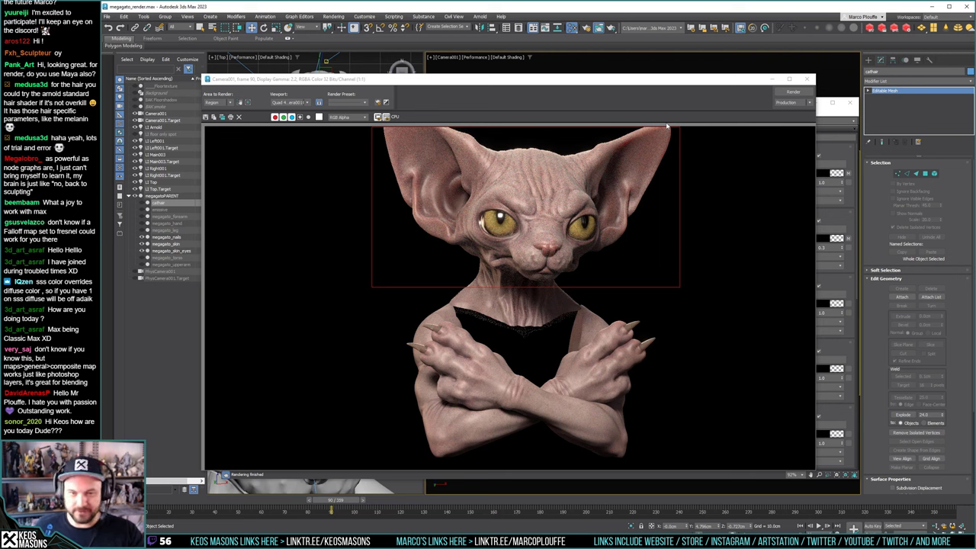
Change the area to render from Region to View and render the full camera frame
left_click(238, 104)
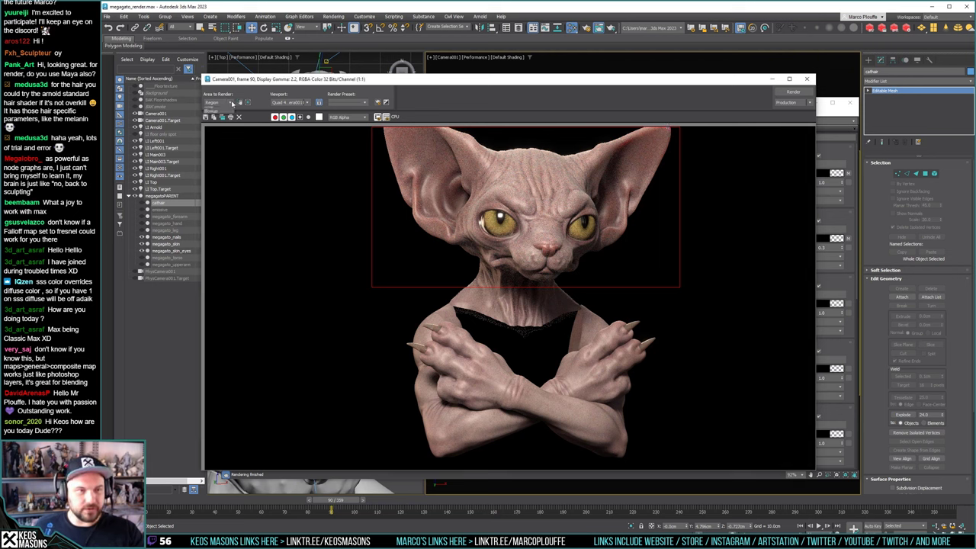
left_click(226, 103)
left_click(219, 109)
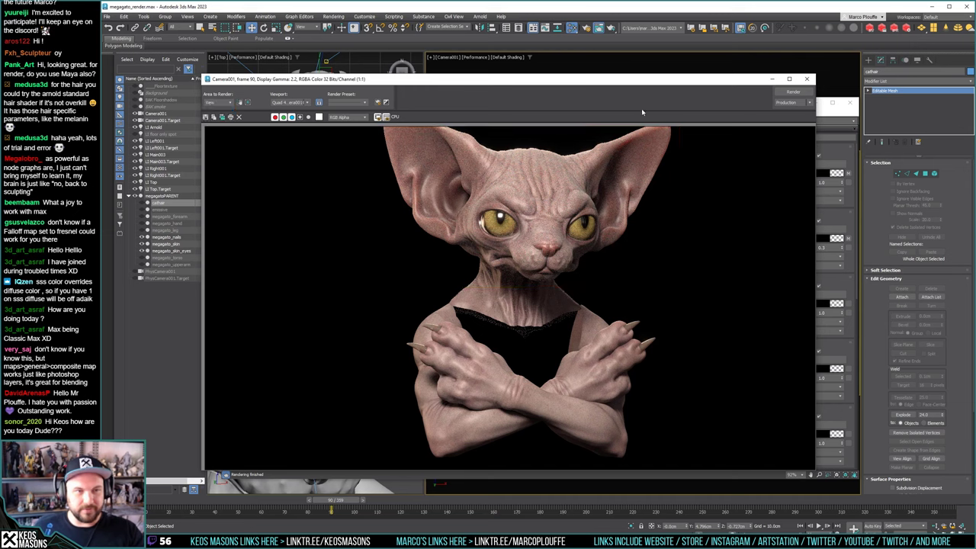
left_click(801, 93)
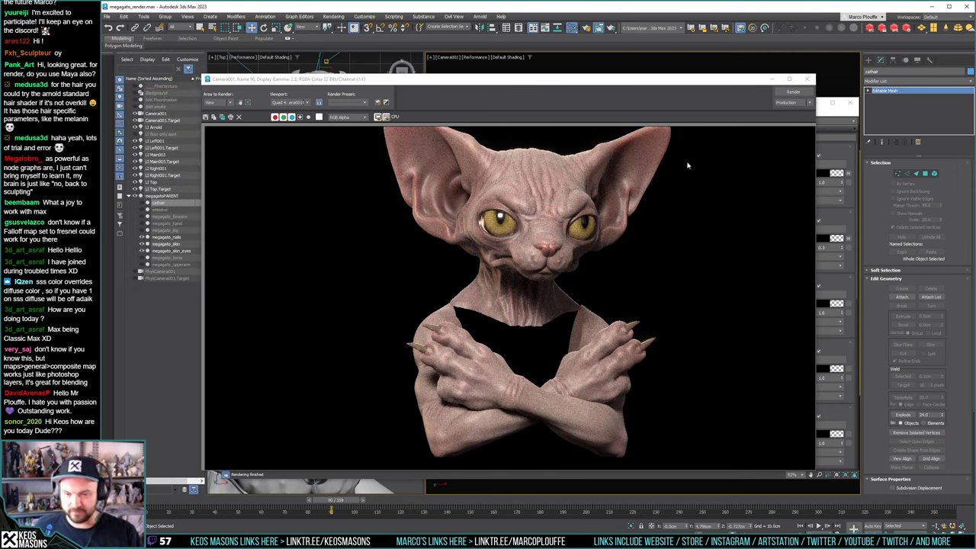
Examine cat_Skin's parameters and connected bitmap nodes, checking them against the last rendered frame
left_click(809, 79)
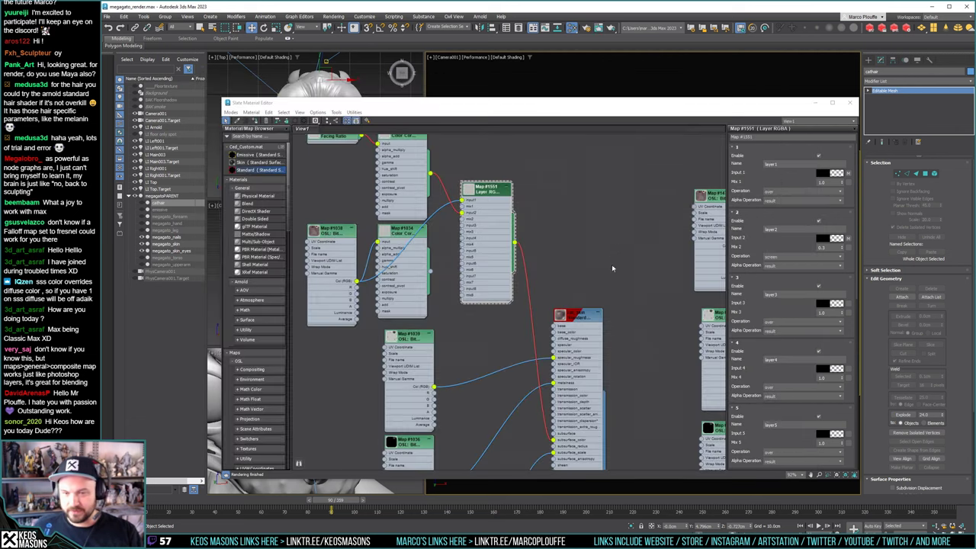
middle_click_drag(612, 269, 599, 180)
double_click(578, 228)
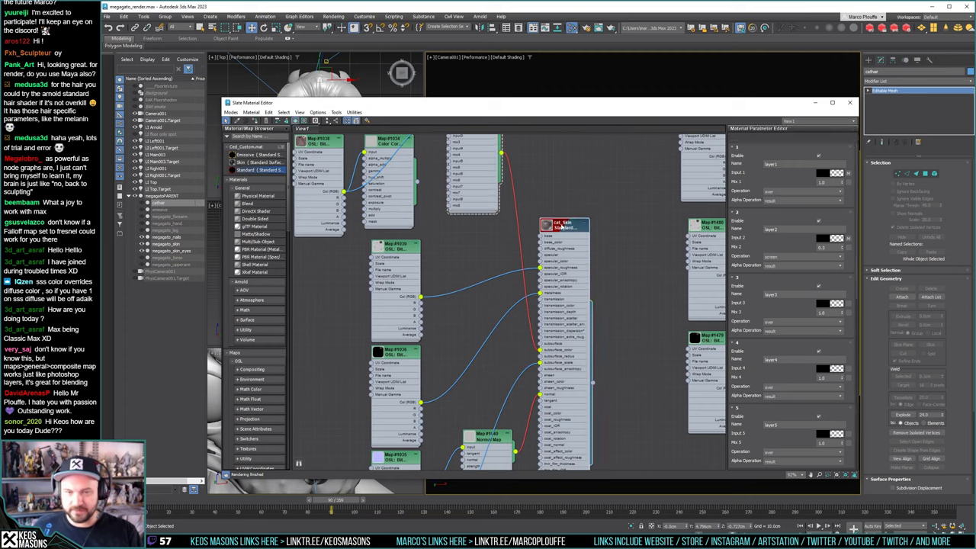
middle_click_drag(611, 305, 613, 214)
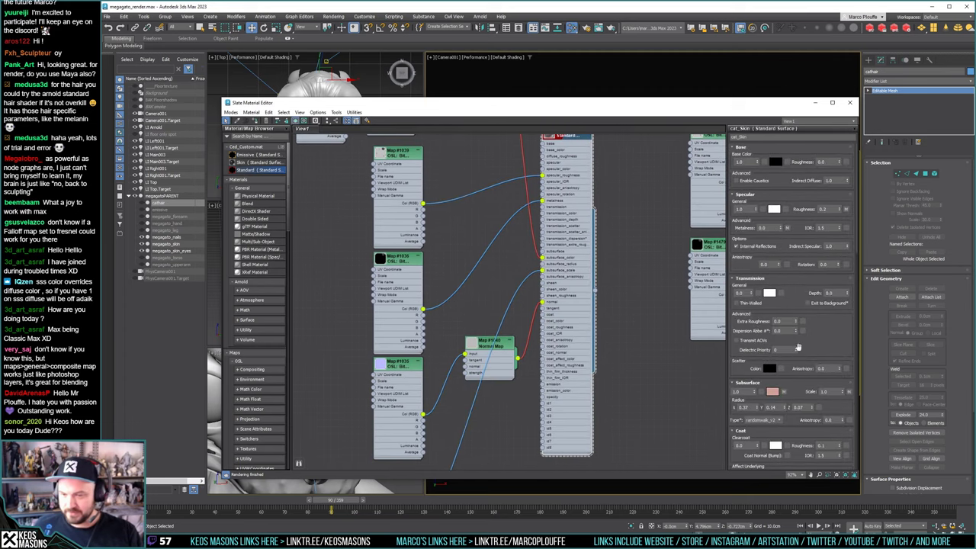
middle_click_drag(488, 413, 485, 255)
left_click(372, 333)
left_click_drag(373, 333, 394, 319)
middle_click_drag(504, 323, 499, 422)
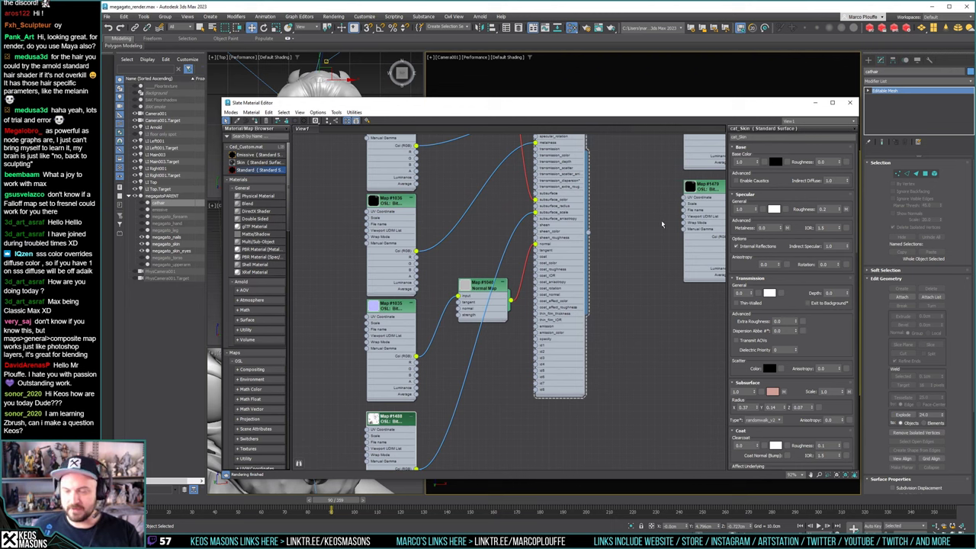
left_click(599, 28)
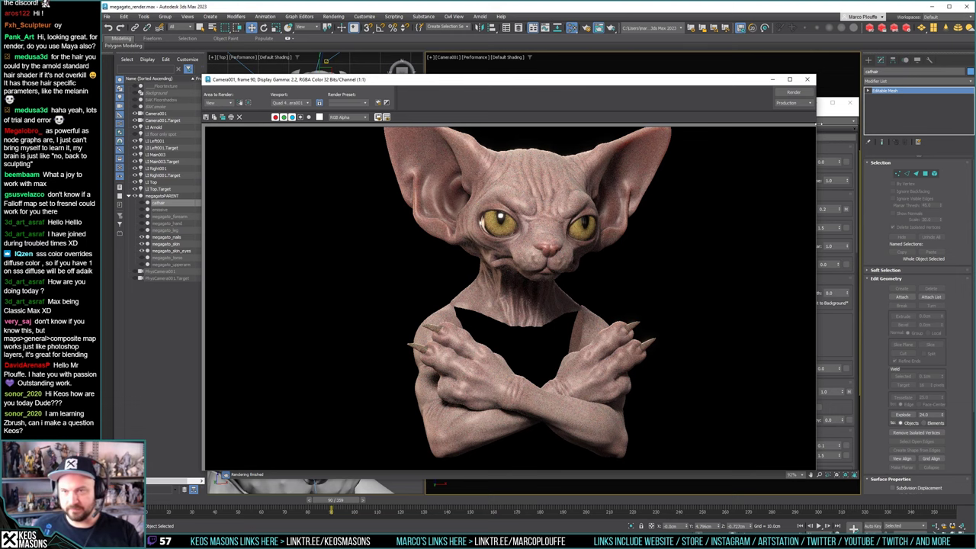
left_click(825, 118)
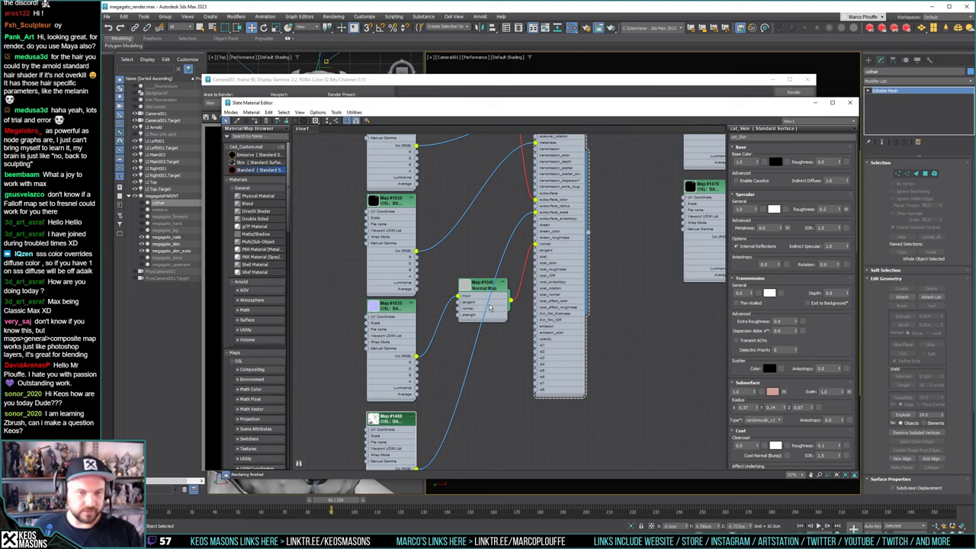
Check the roughness and metalness bitmaps feeding cat_Skin, and delete the metalness bitmap node
middle_click_drag(473, 244, 475, 341)
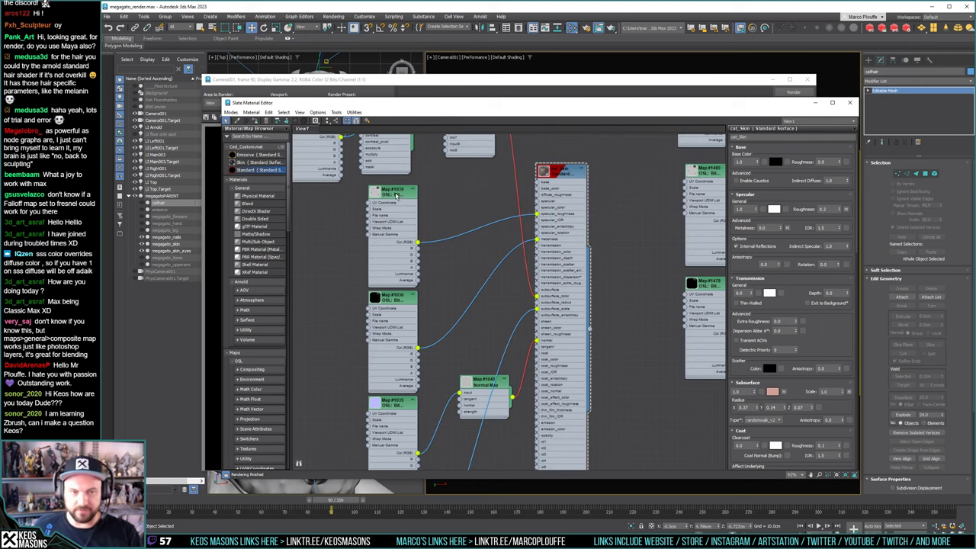
double_click(395, 195)
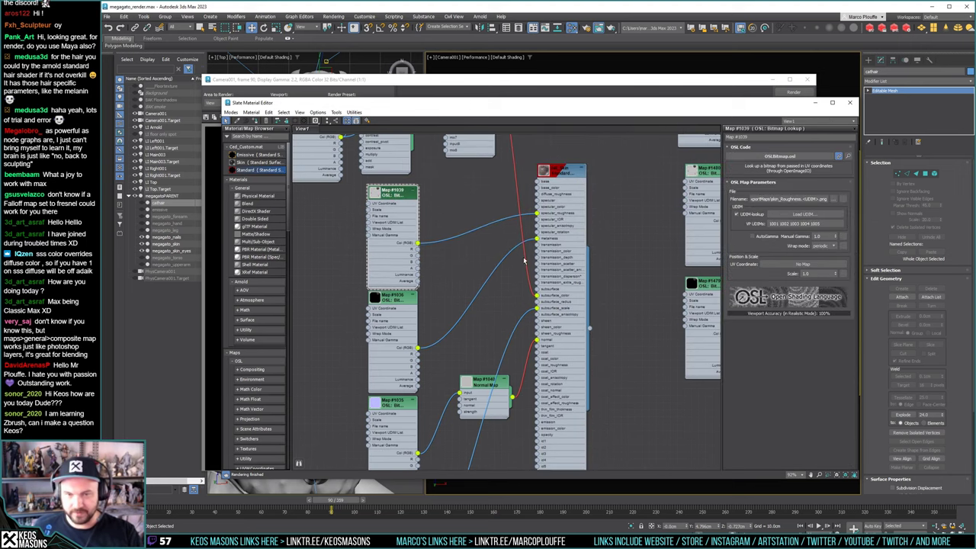
left_click(388, 300)
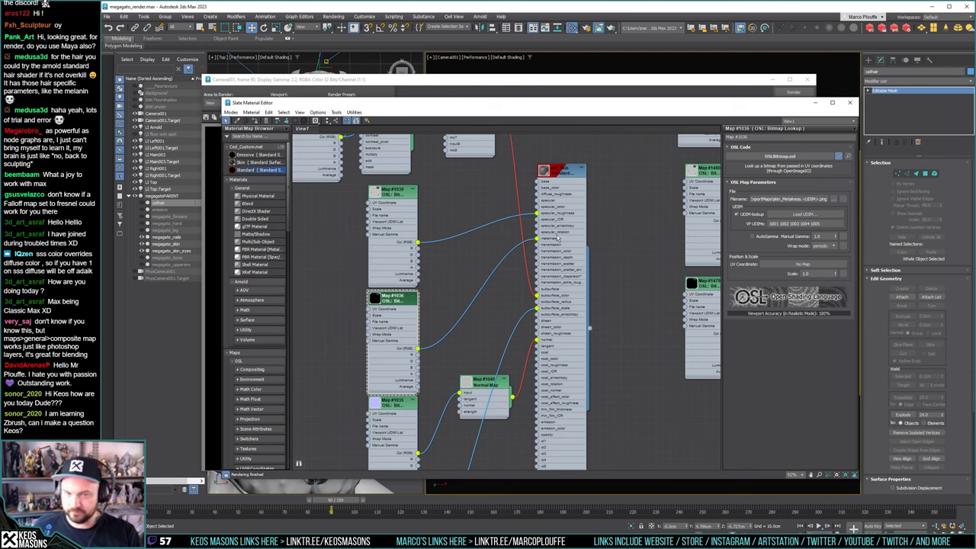
left_click(583, 240)
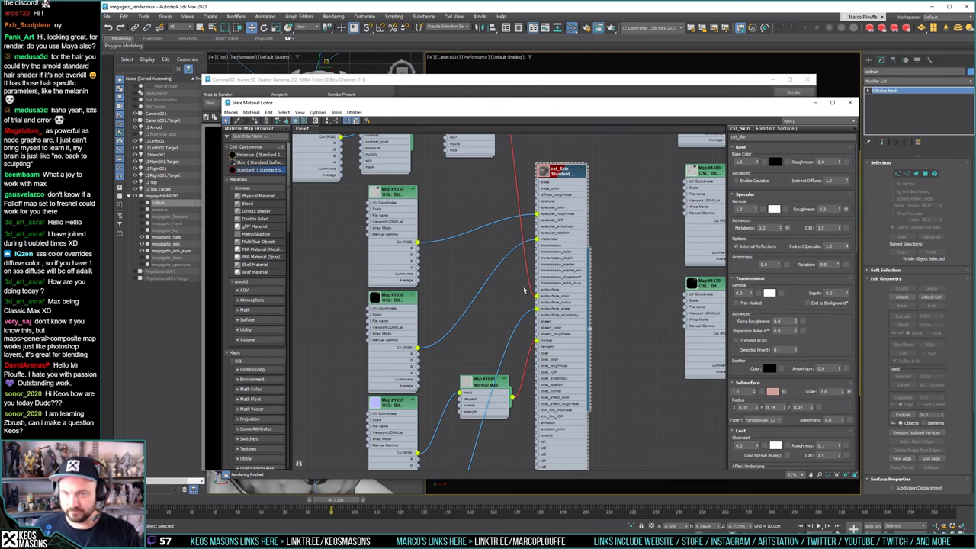
left_click(407, 303)
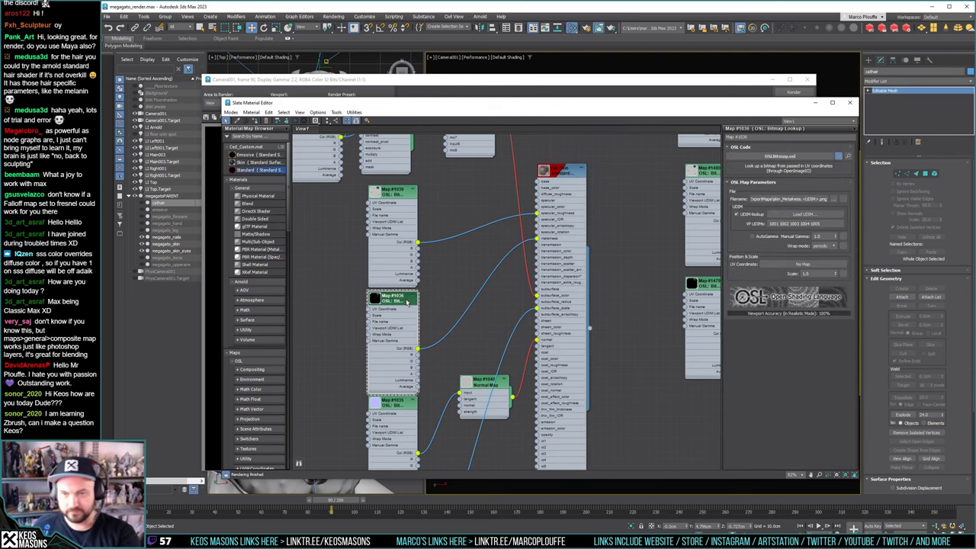
key("Delete")
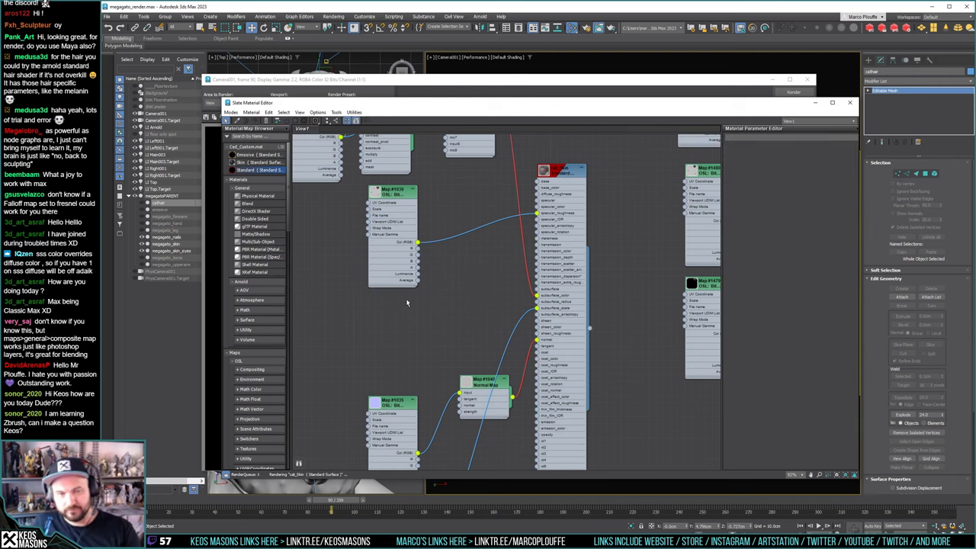
Duplicate the Color Correct node and insert the copy between the roughness bitmap and cat_Skin's specular_roughness
left_click(408, 196)
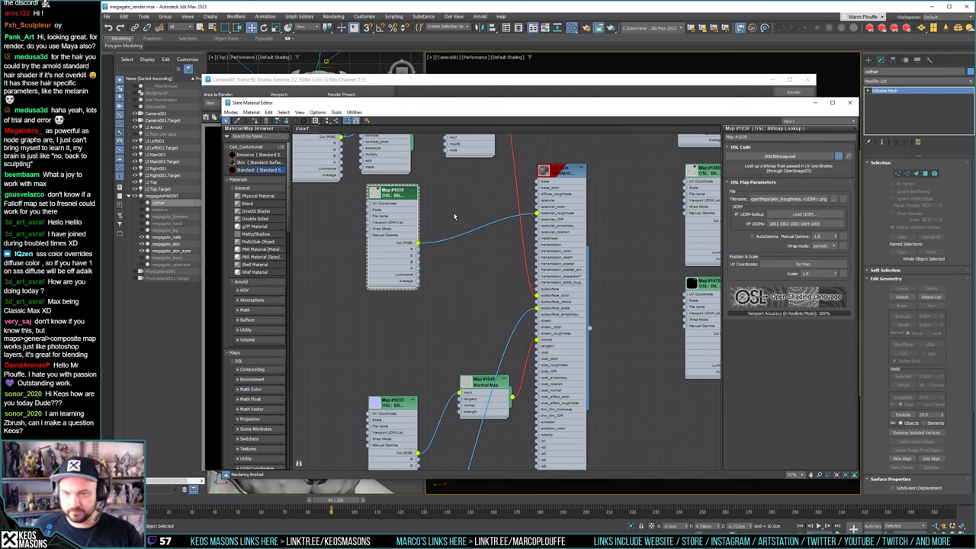
left_click(582, 214)
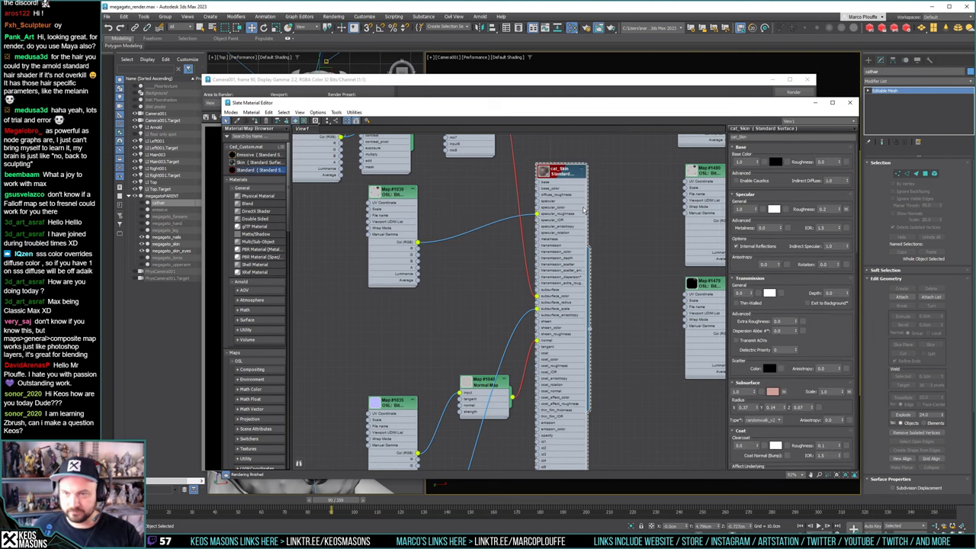
left_click_drag(402, 203, 395, 210)
middle_click_drag(455, 196, 468, 286)
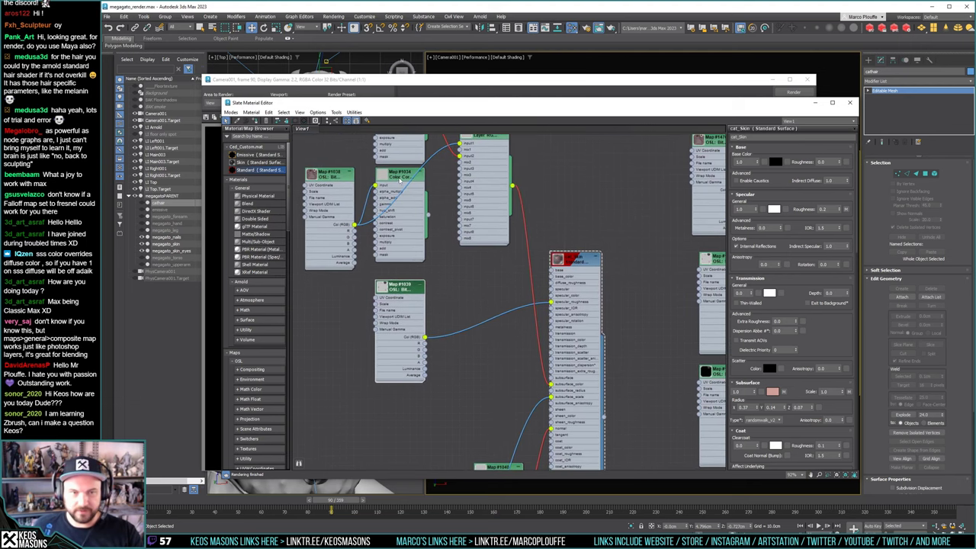
mouse_move(398, 181)
left_mouse_down("shift")
mouse_move(483, 313)
mouse_move(479, 300)
mouse_move(459, 305)
left_mouse_up("shift")
left_click_drag(512, 334, 552, 302)
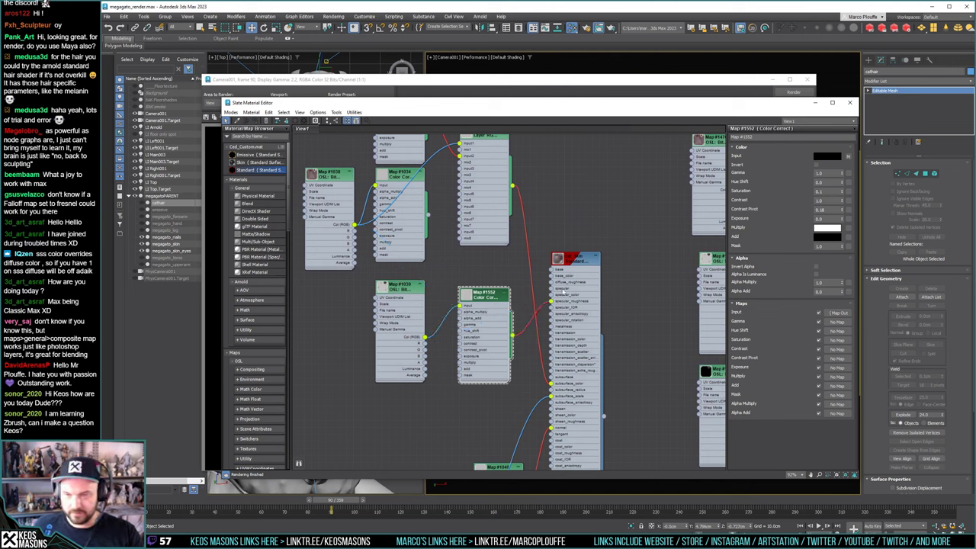
Set the new Color Correct map's Add color to a dark grey with a value of about 0.17
left_click(827, 237)
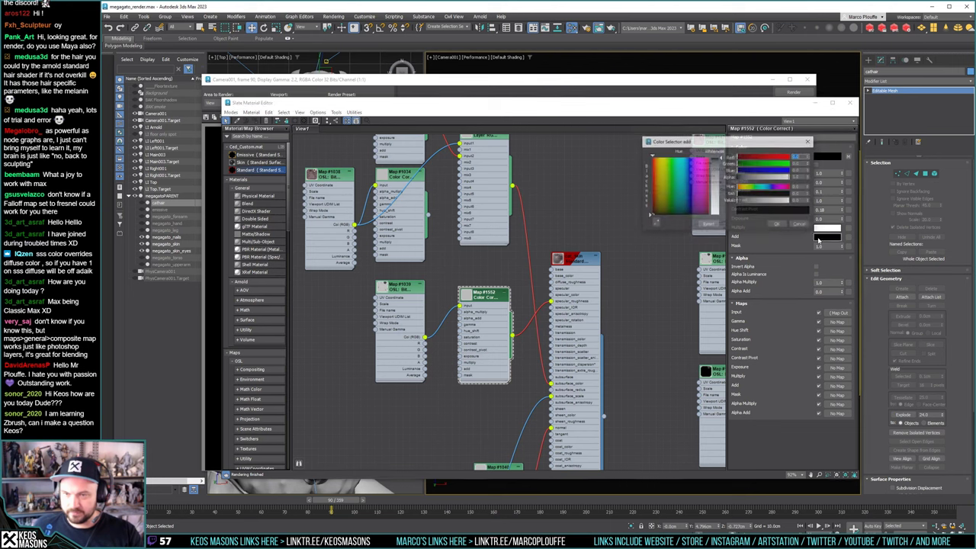
left_click_drag(738, 200, 749, 200)
left_click(777, 224)
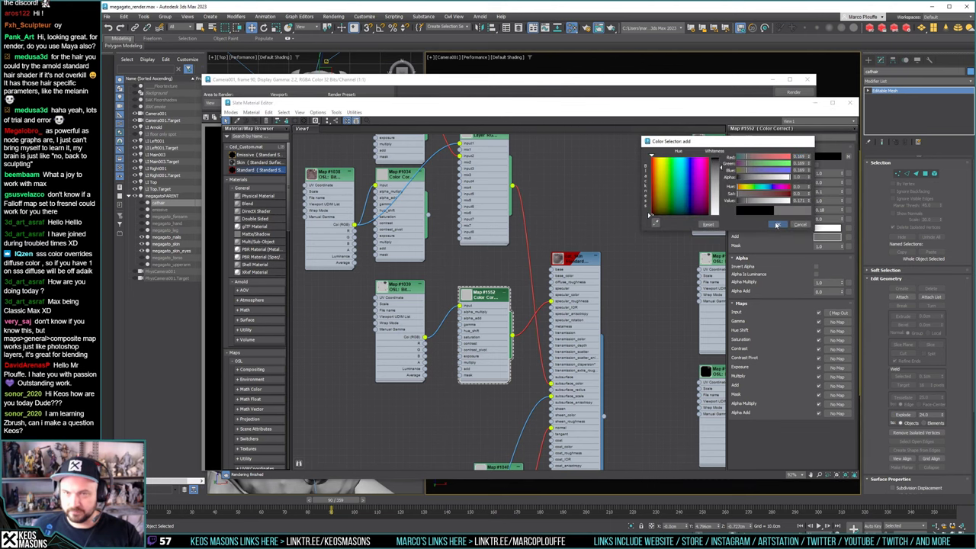
Render the camera view with the adjusted roughness, and switch to ZBrush to close it
left_click(611, 28)
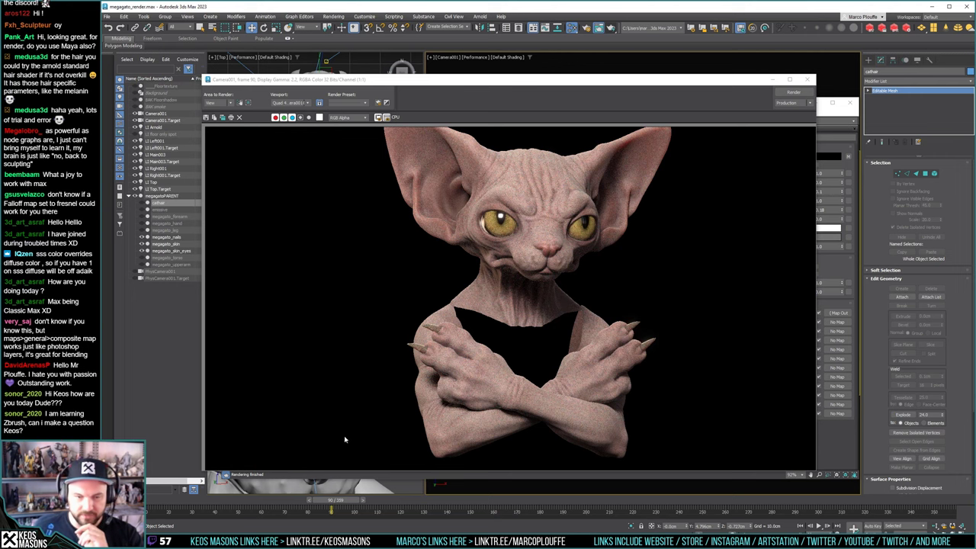
key("alt+Tab")
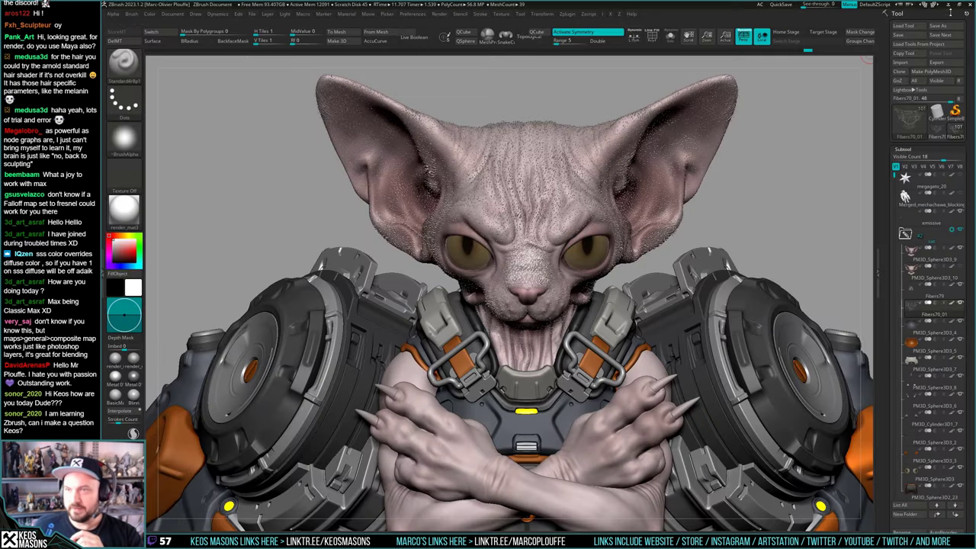
left_click(969, 5)
left_click(471, 300)
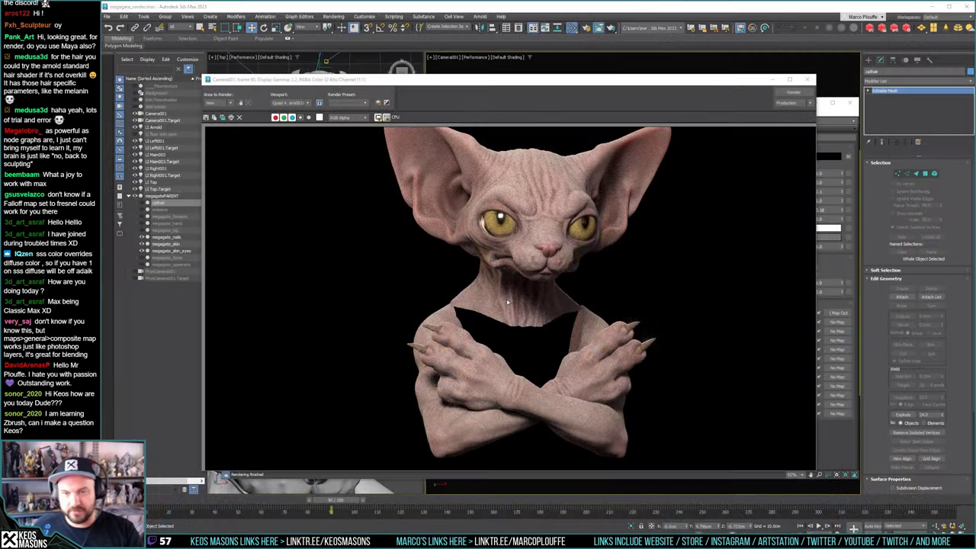
Darken the roughness Color Correct map's Add color to a grey value of about 0.04 and render the camera view
left_click(830, 114)
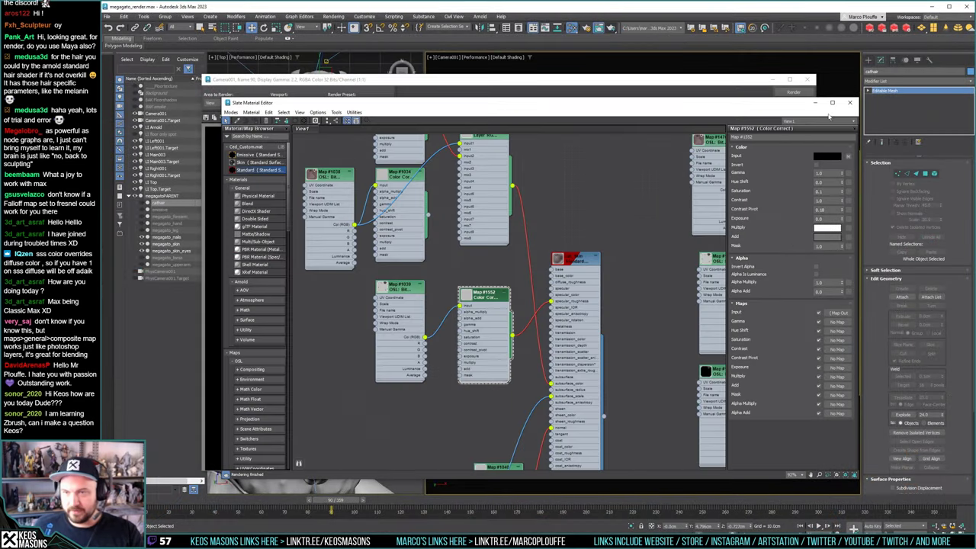
left_click(821, 238)
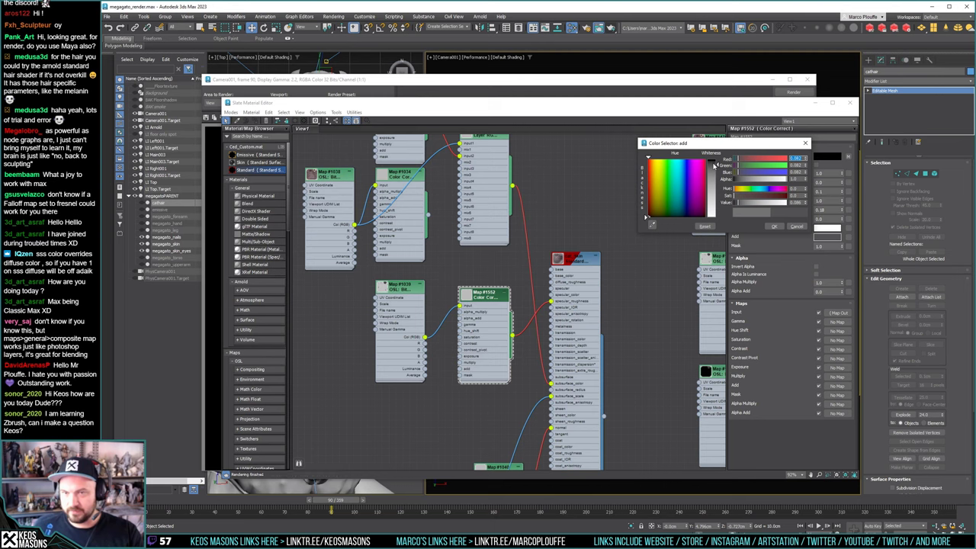
left_click_drag(714, 164, 716, 174)
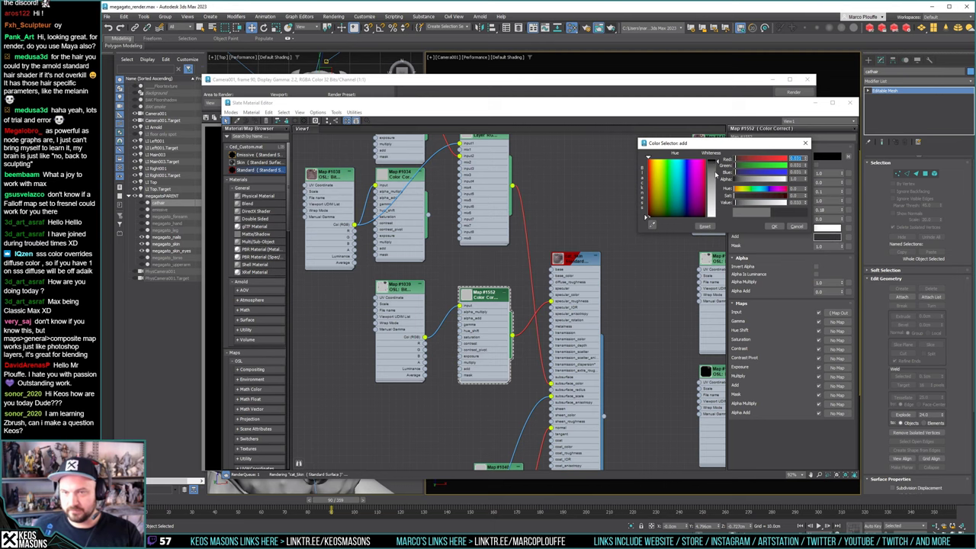
left_click(773, 226)
left_click(612, 28)
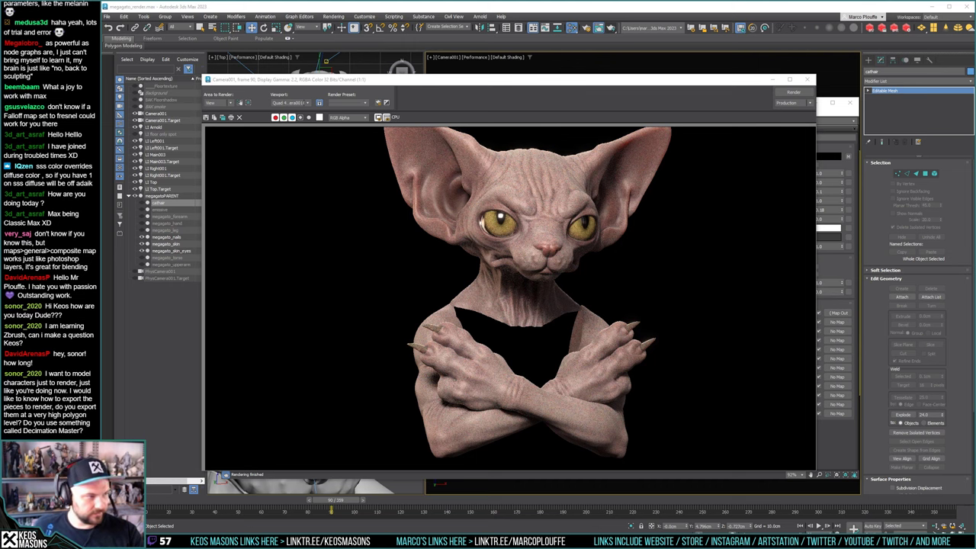
Save the rendered frame as 05.jpg in the test images folder with JPEG quality 100
left_click(573, 82)
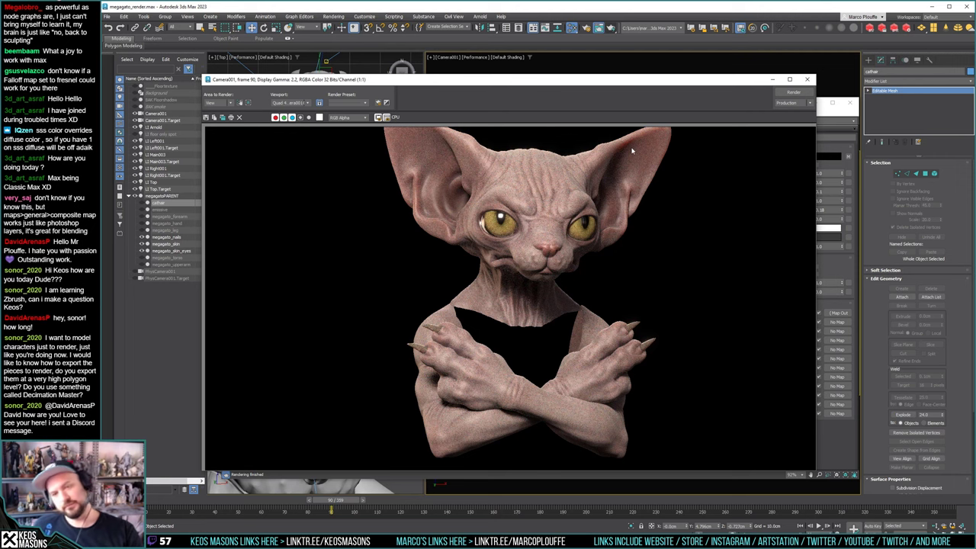
left_click(206, 117)
left_click(347, 160)
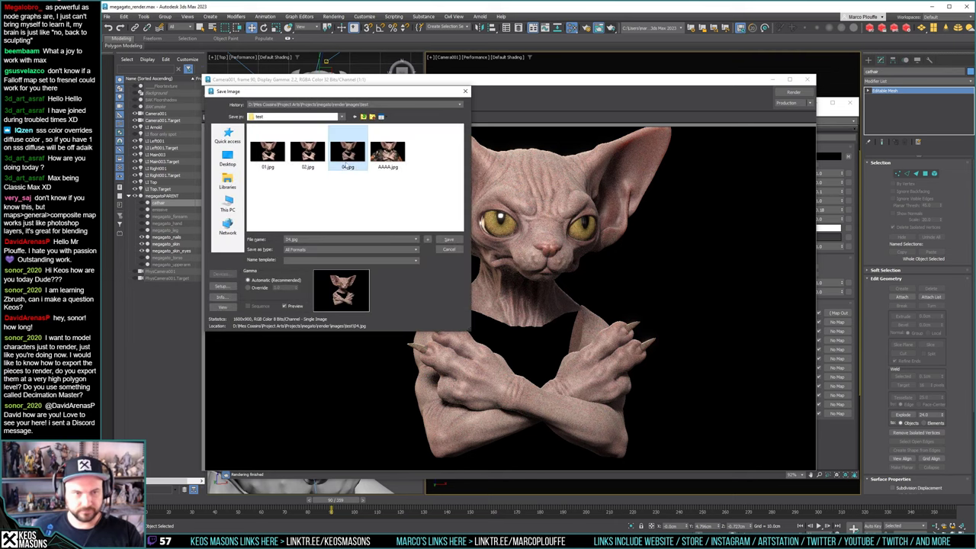
double_click(290, 240)
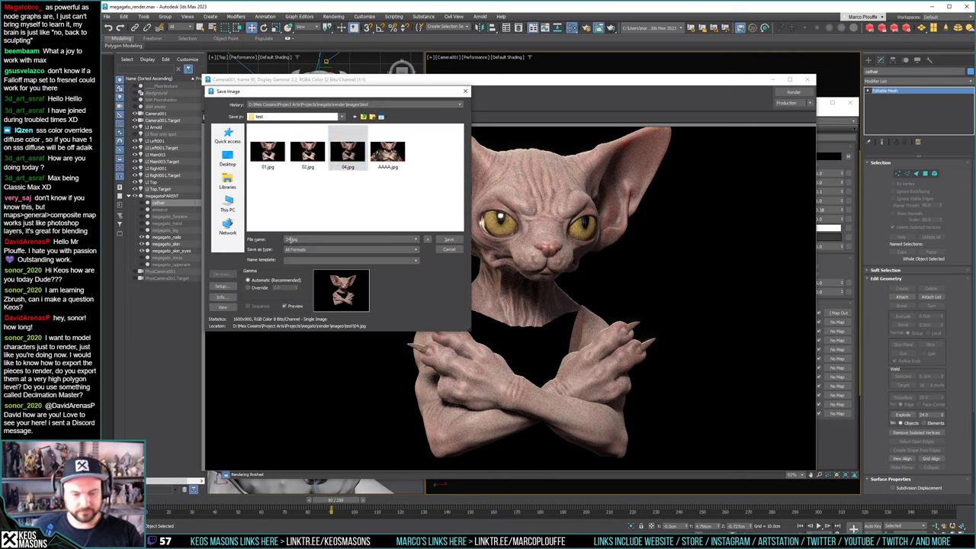
key("Return")
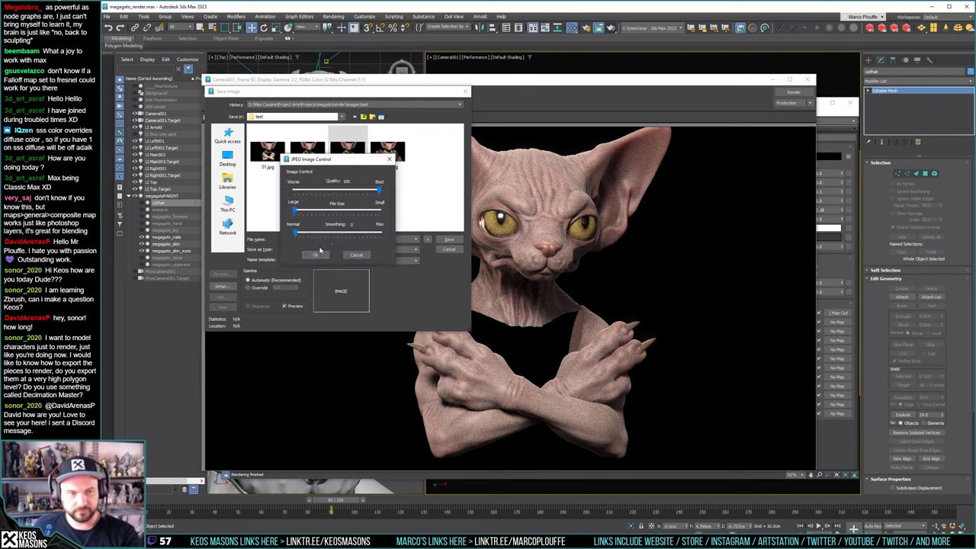
left_click(319, 253)
Open 04.jpg from the test folder in the image viewer and compare it repeatedly with 05.jpg
key("alt+Tab")
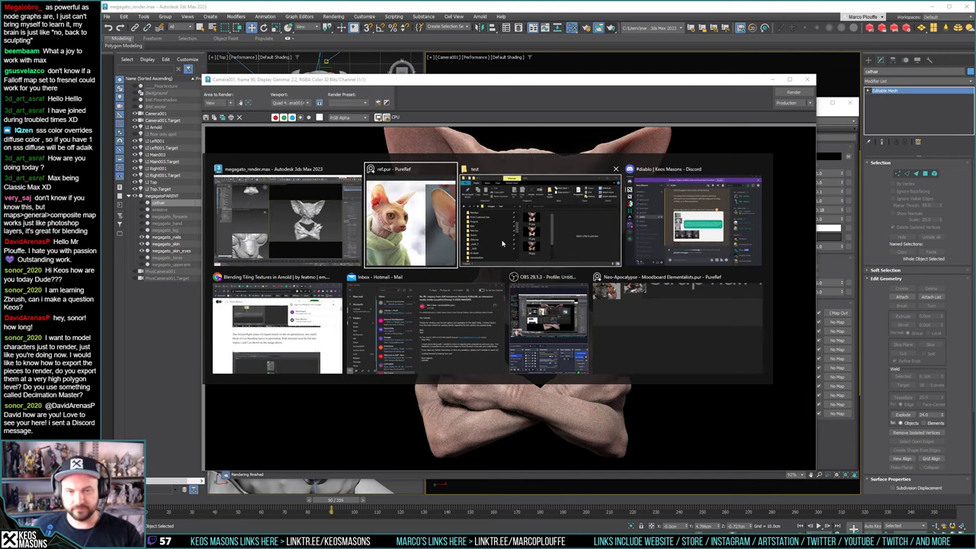
left_click(516, 194)
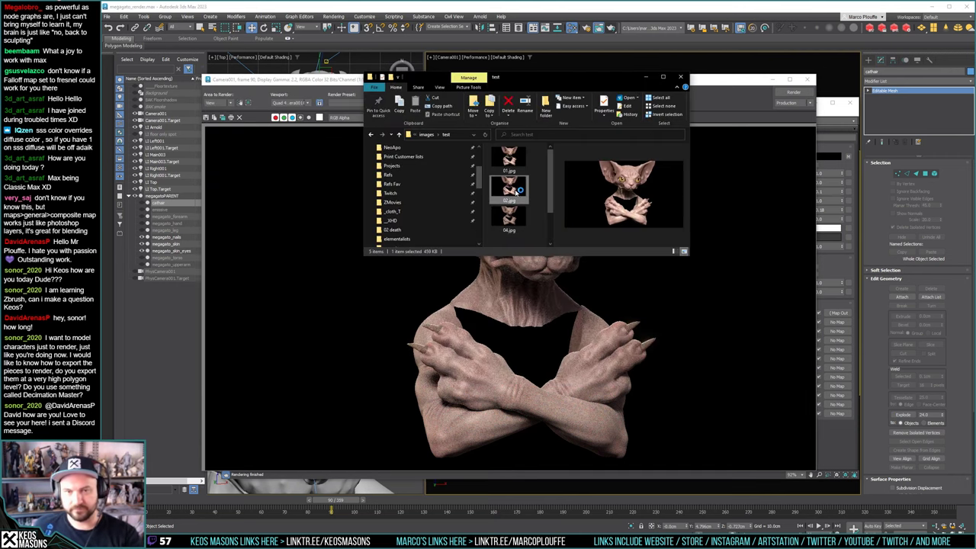
double_click(509, 219)
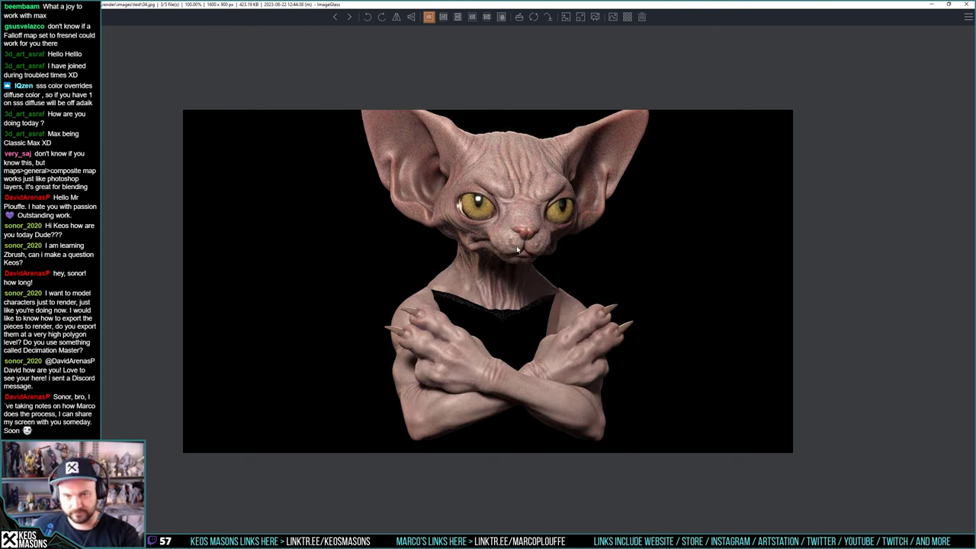
key("Right")
key("Left")
key("Right")
key("Left")
key("Right")
key("Left")
key("Right")
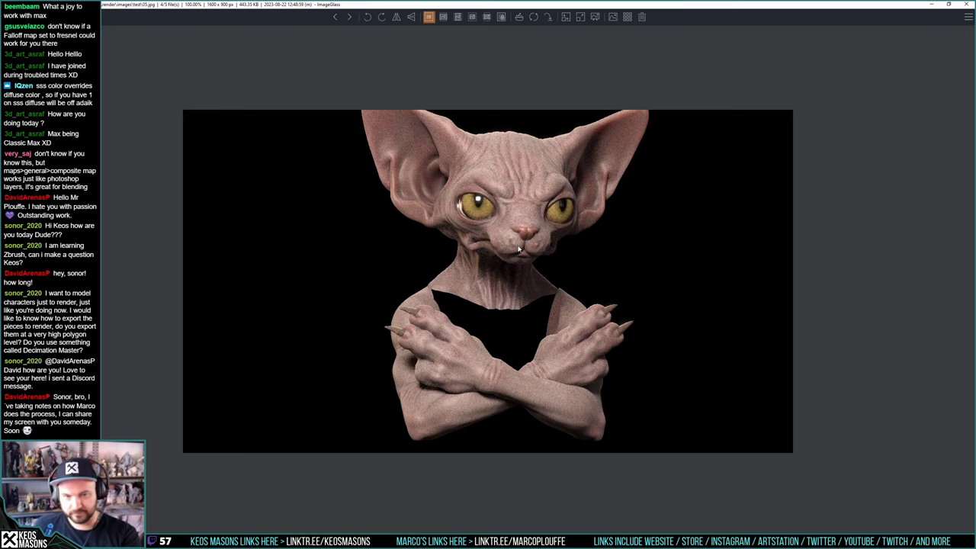
key("Left")
key("Right")
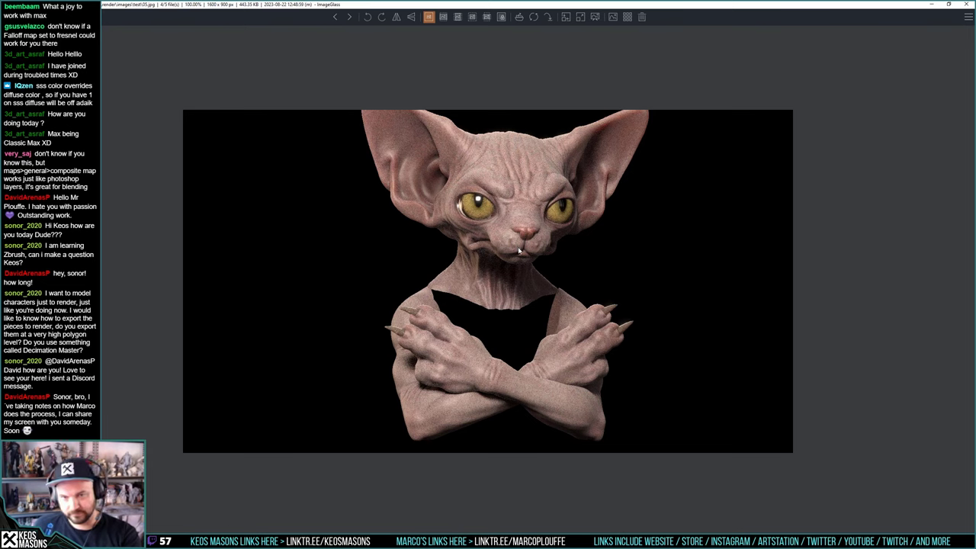
key("Left")
key("Right")
key("Left")
key("Right")
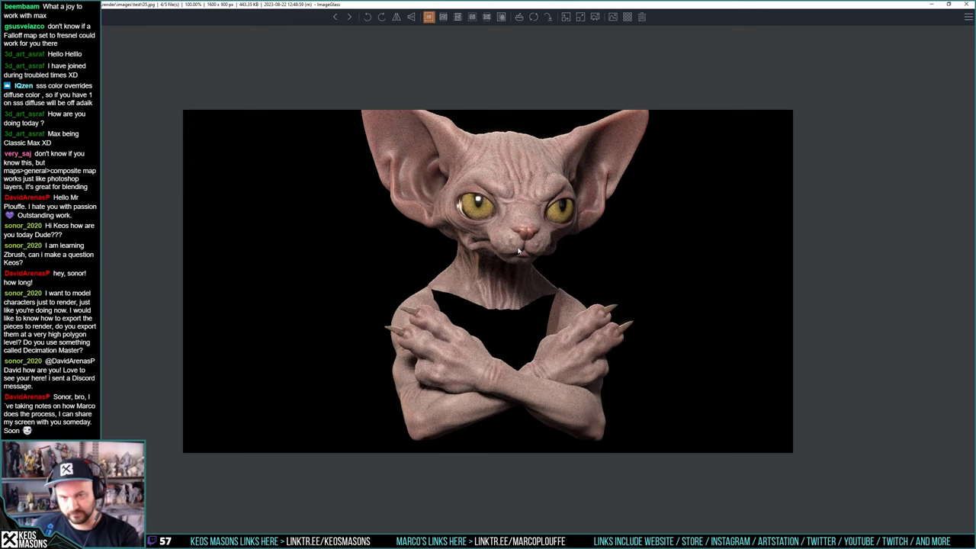
key("Left")
key("Right")
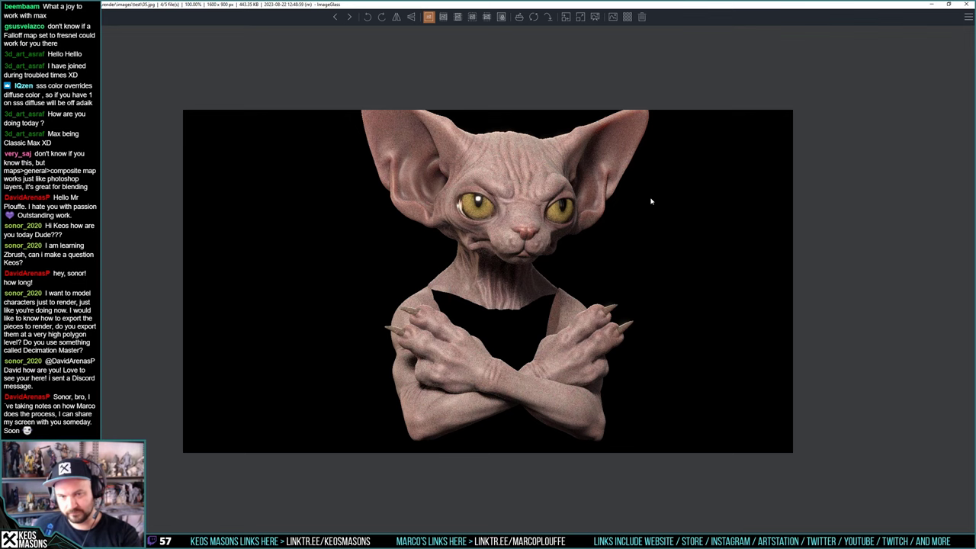
key("Left")
key("Right")
left_click(966, 4)
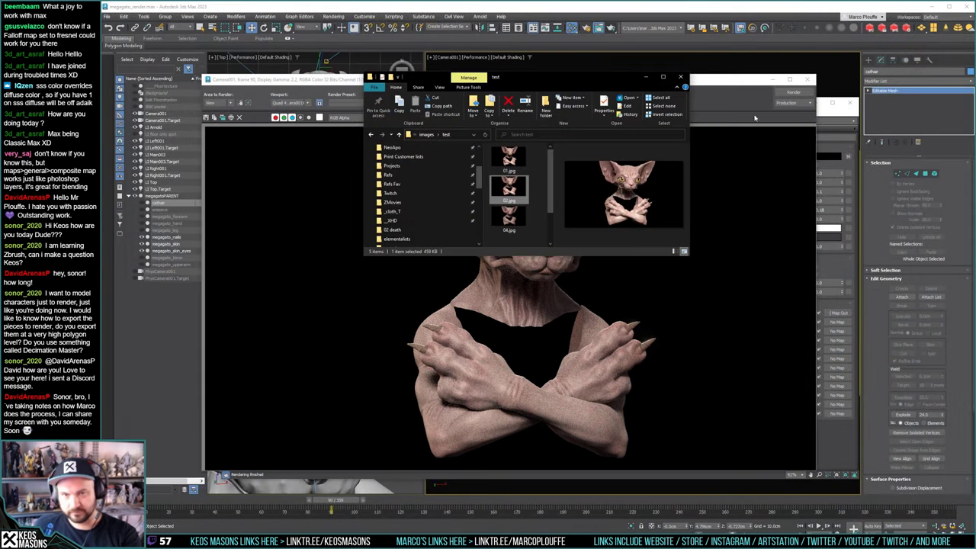
Set the value of the roughness Color Correct map's Add color to 0.045 and render the camera view
left_click(833, 113)
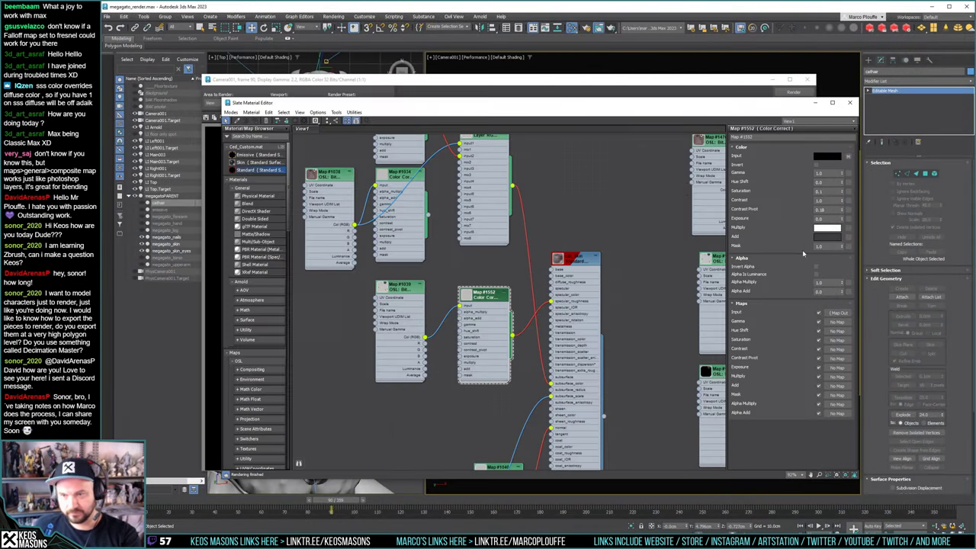
left_click(827, 238)
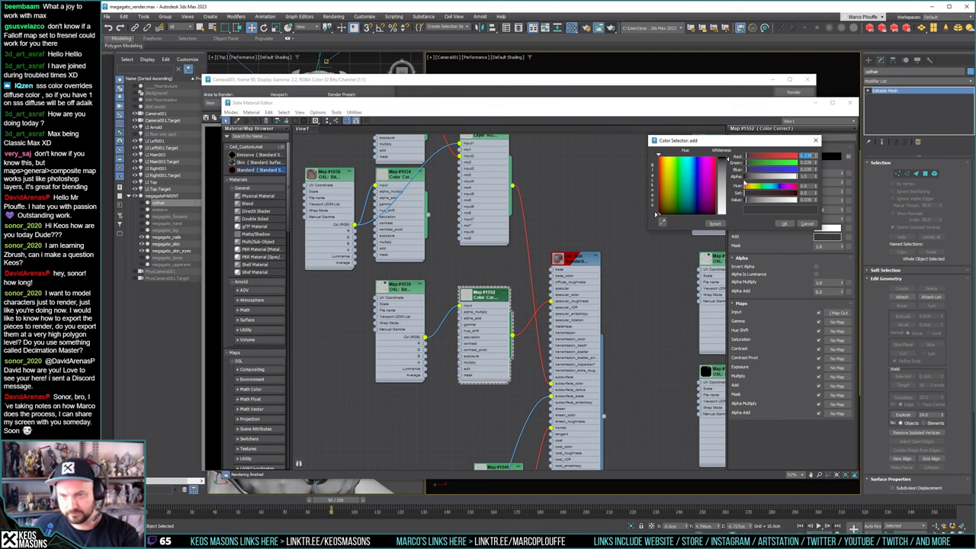
left_click(747, 202)
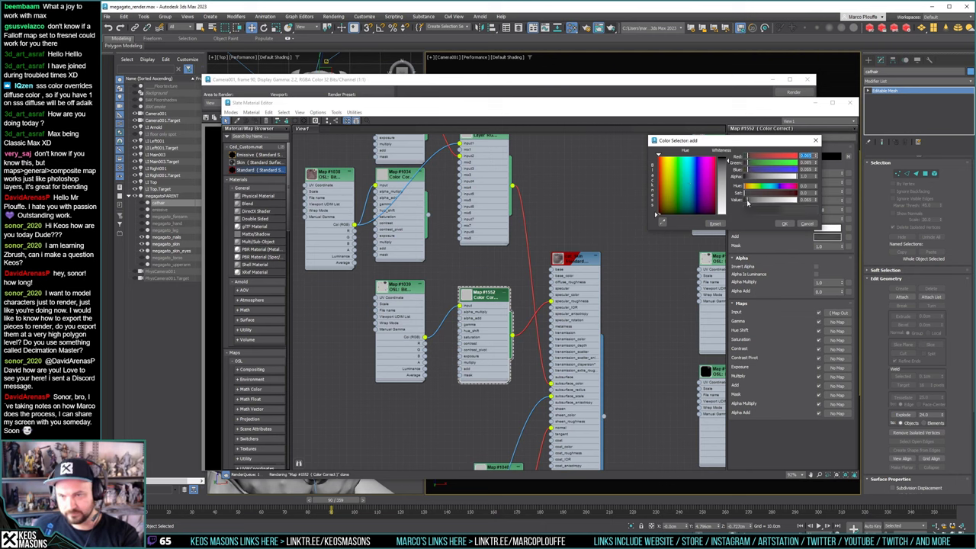
left_click_drag(748, 202, 747, 202)
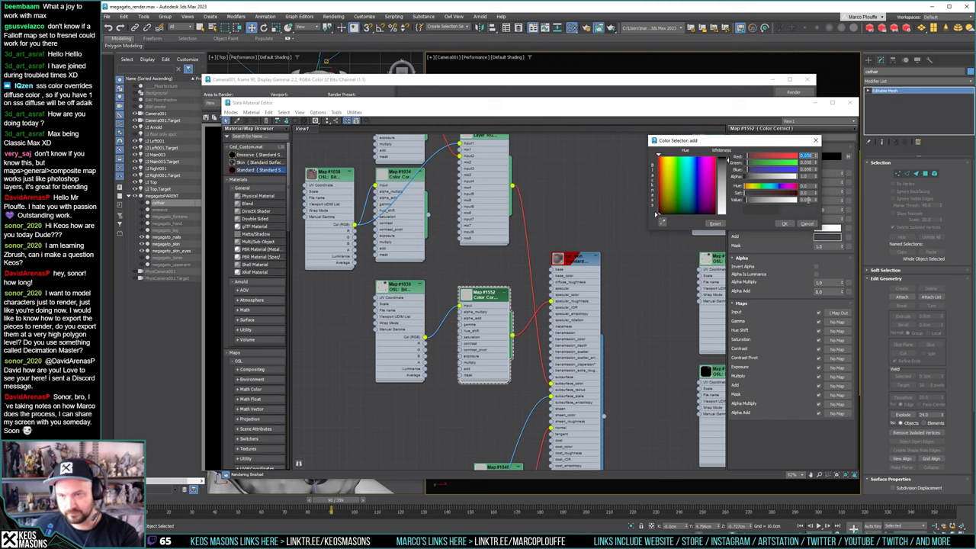
left_click_drag(806, 200, 815, 202)
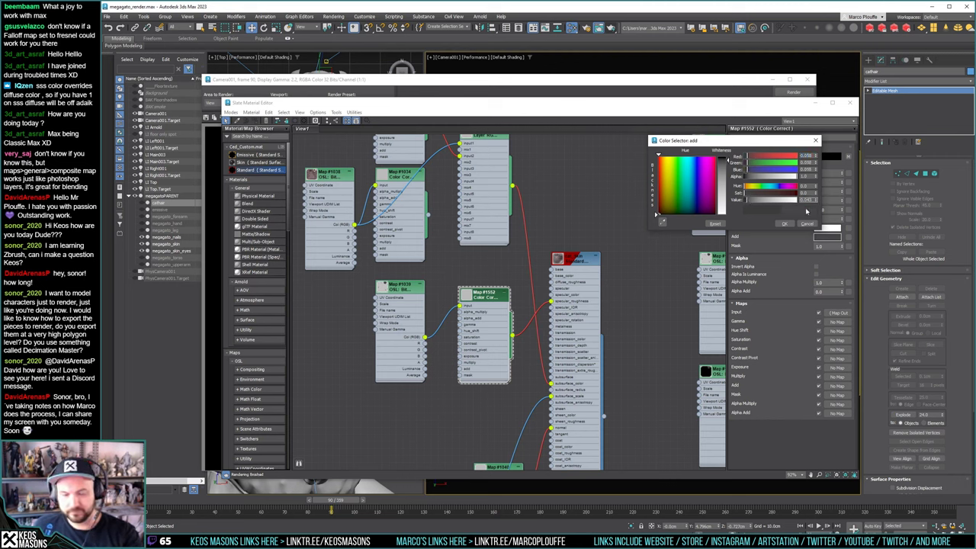
left_click(784, 224)
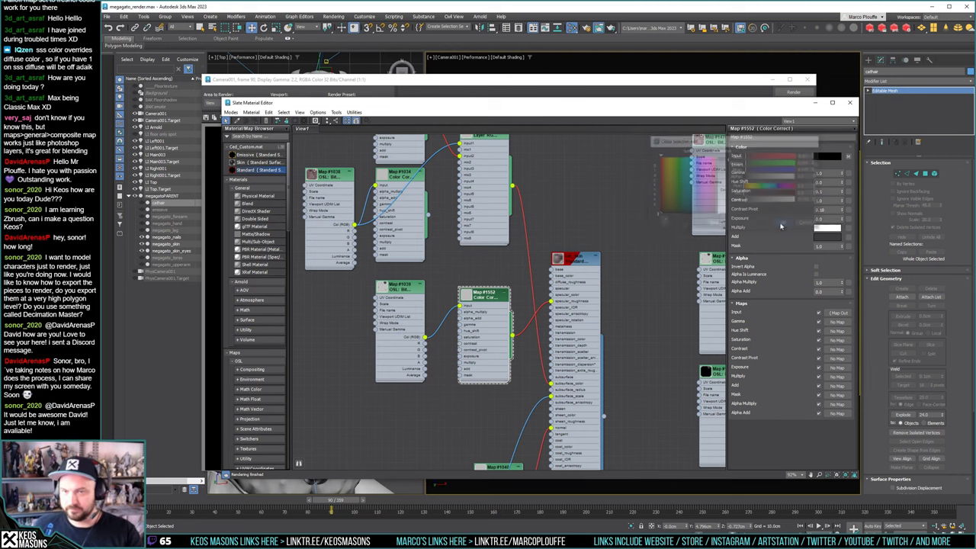
left_click(785, 92)
Bring up the folder of saved test renders, and return to inspect the newly rendered frame
key("alt+Tab")
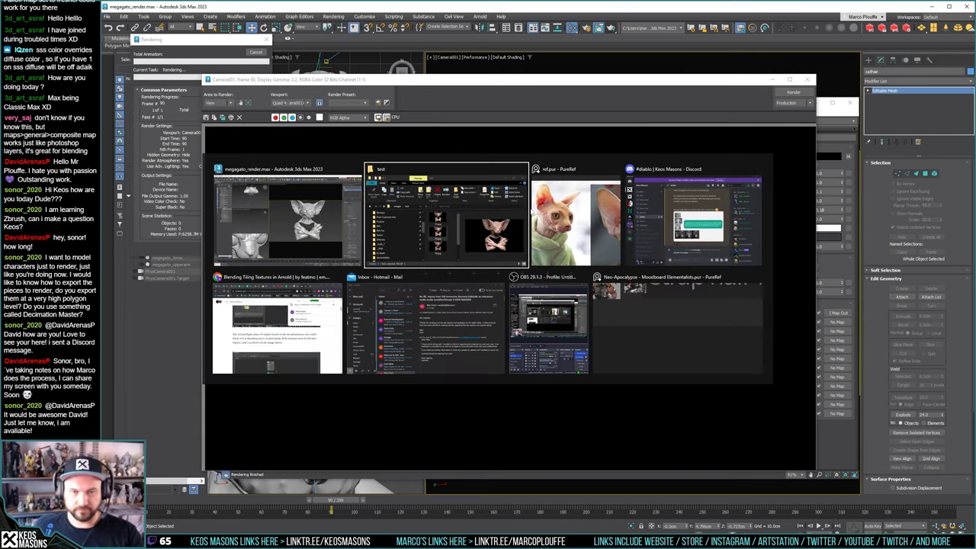
left_click(475, 234)
left_click(721, 79)
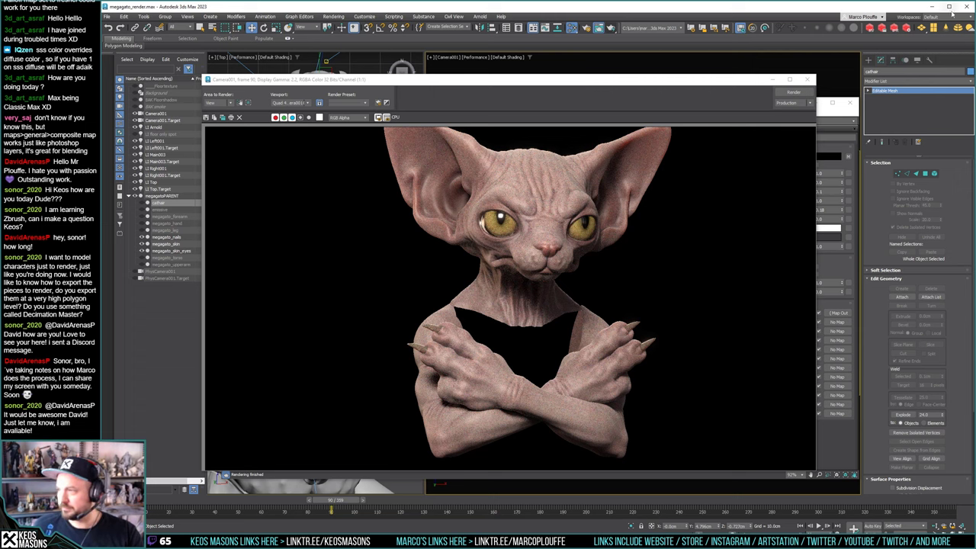
left_click(542, 84)
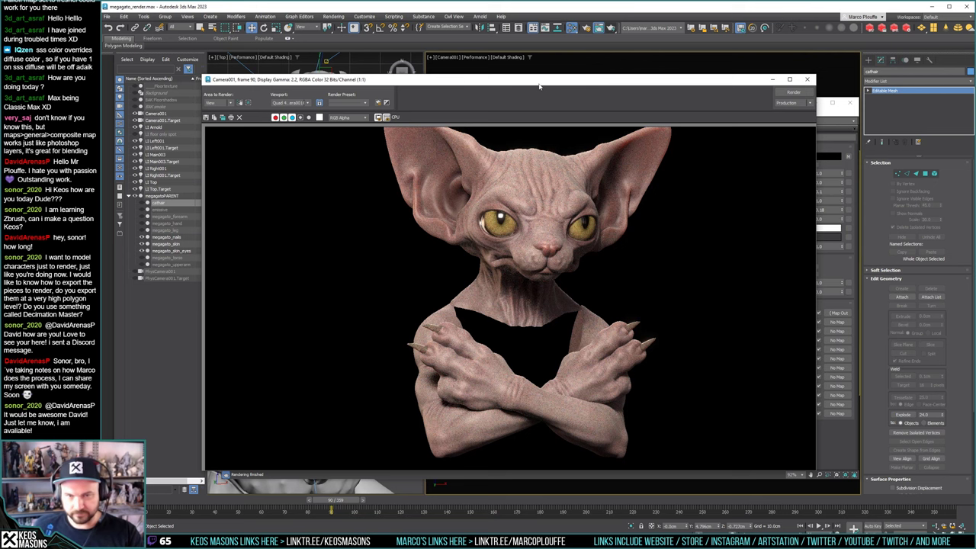
Set the value of the roughness Color Correct map's Add color to 0.037 and render the camera view again
left_click(826, 126)
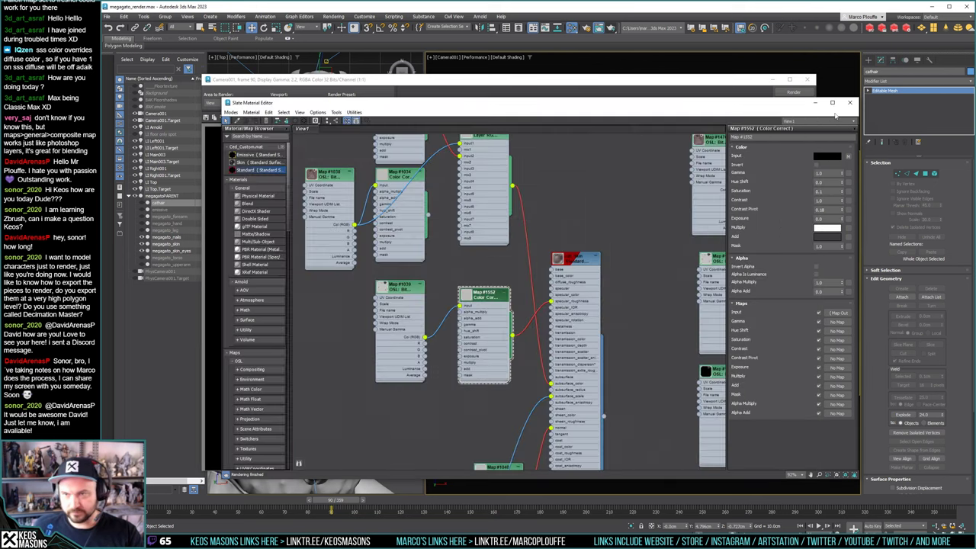
left_click(825, 233)
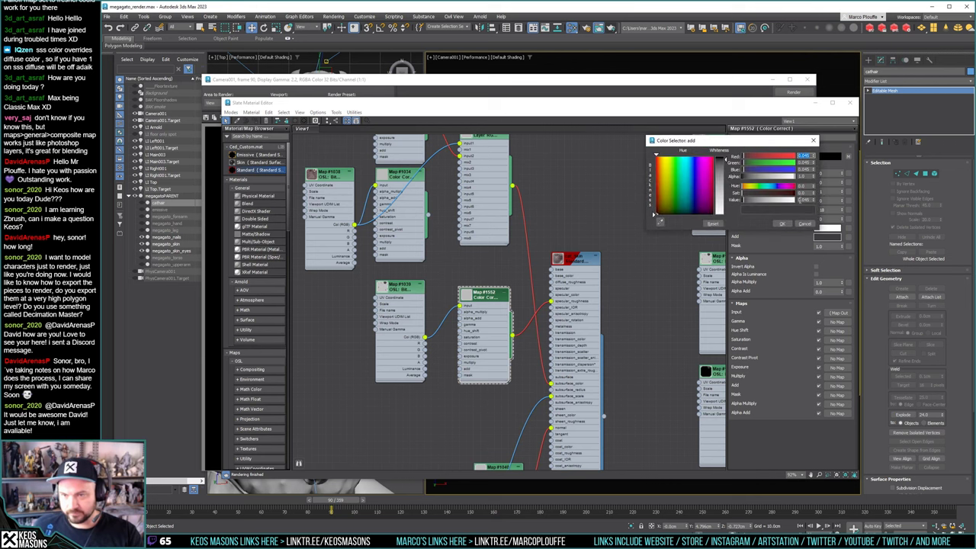
left_click_drag(804, 200, 810, 199)
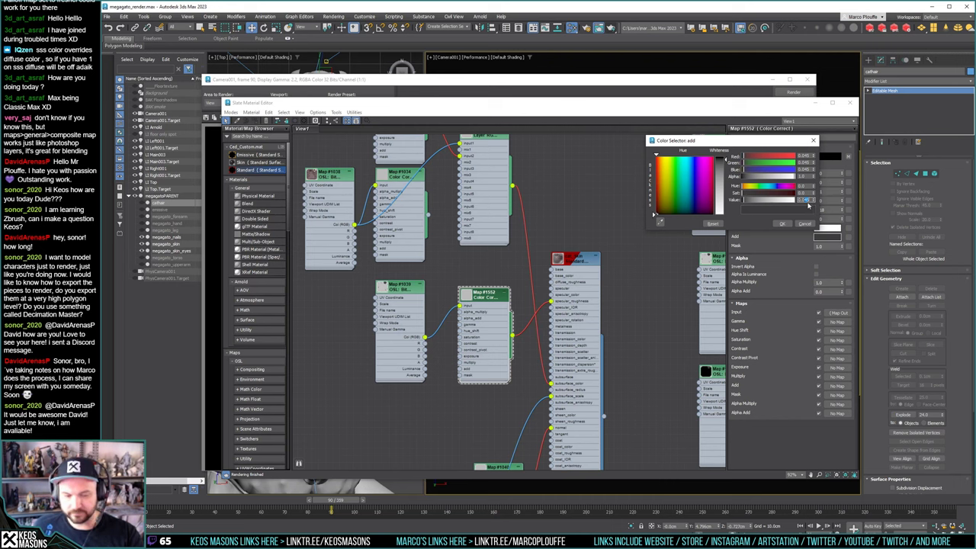
key("Return")
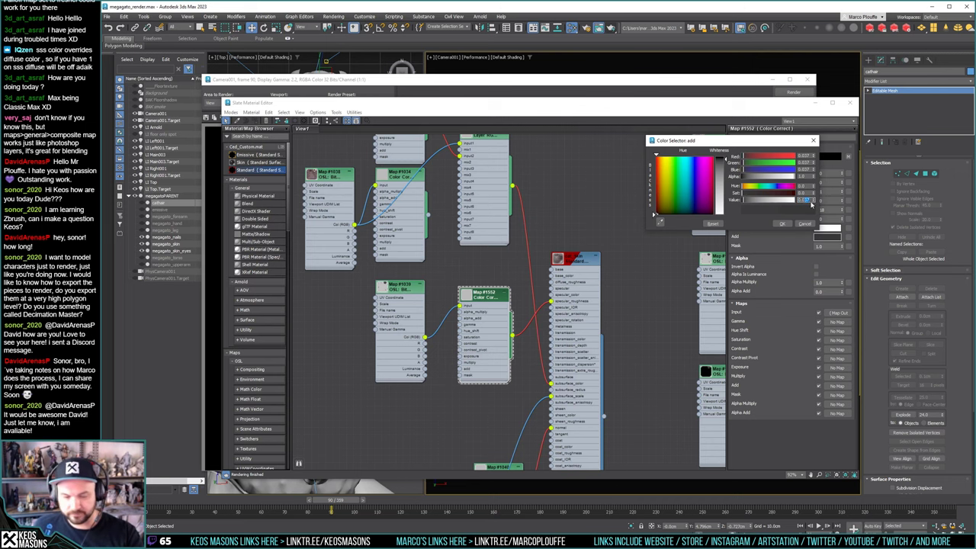
left_click(781, 223)
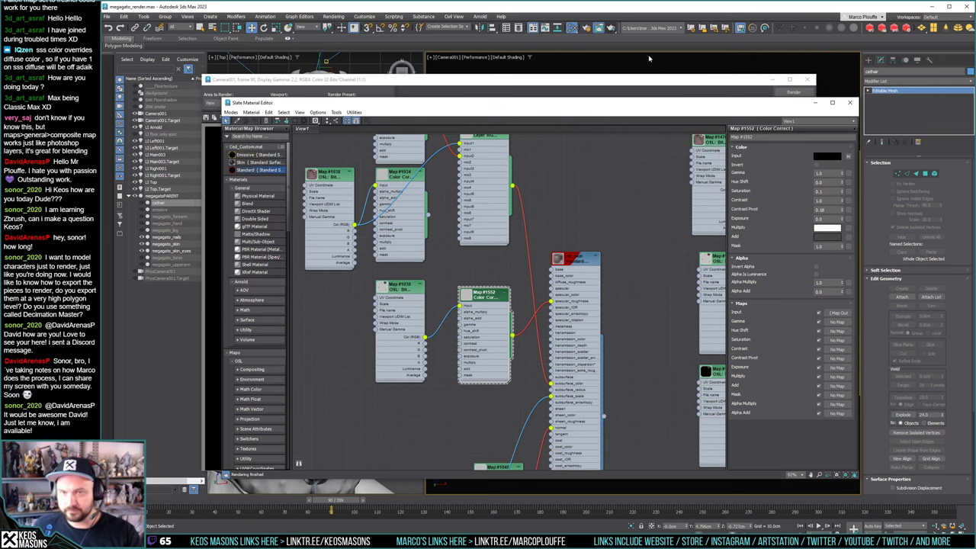
left_click(614, 29)
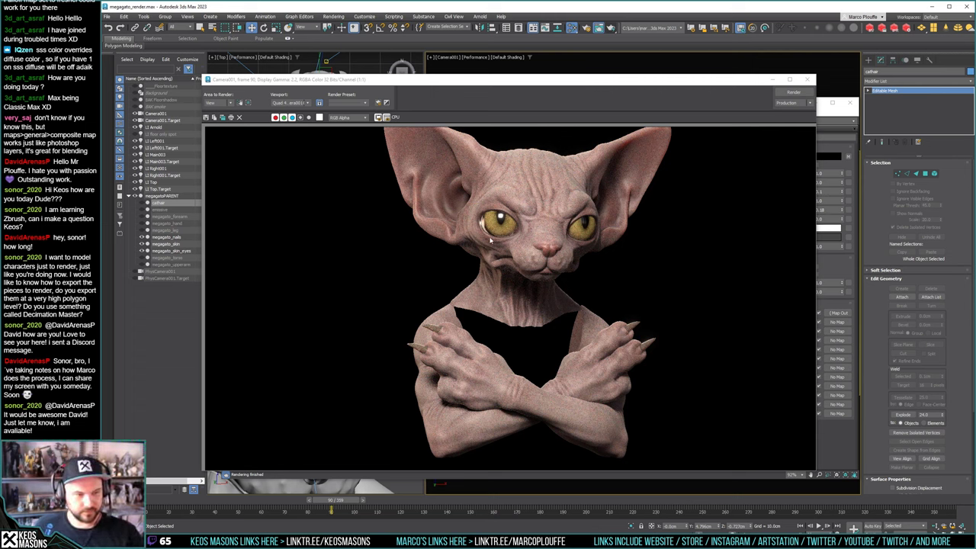
left_click(584, 101)
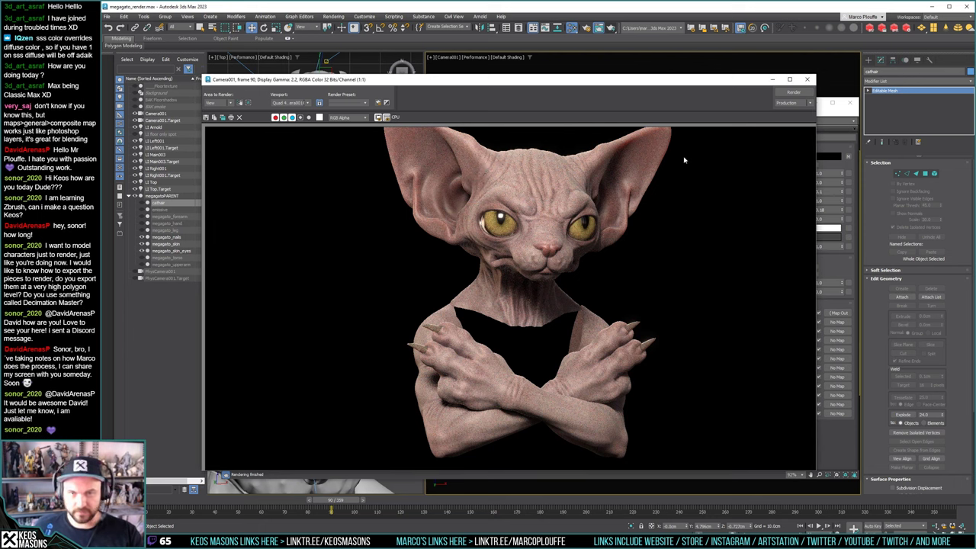
Close the render and material windows and unhide megagato's upperarm, torso, leg, hand, forearm and emissive objects, keeping the cat hair hidden
left_click(810, 80)
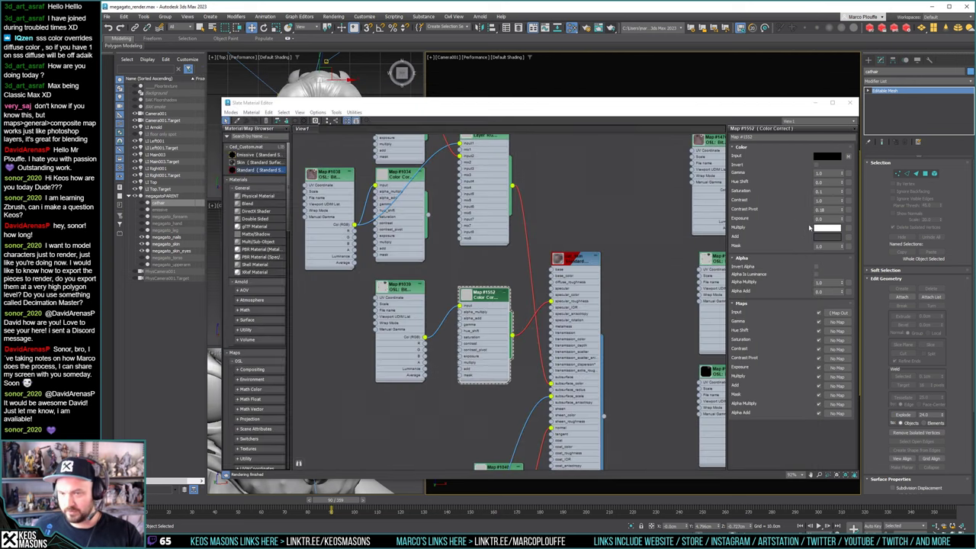
left_click(850, 102)
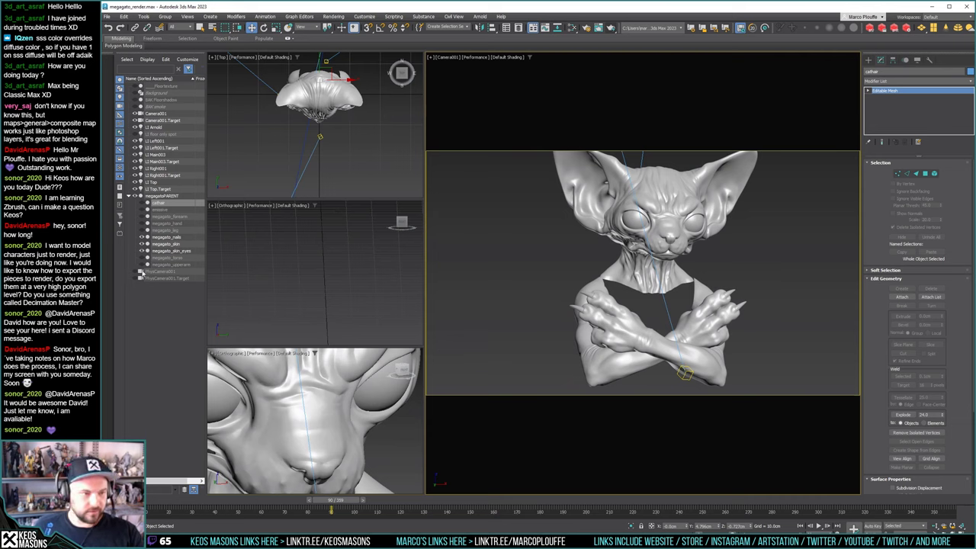
left_click(142, 265)
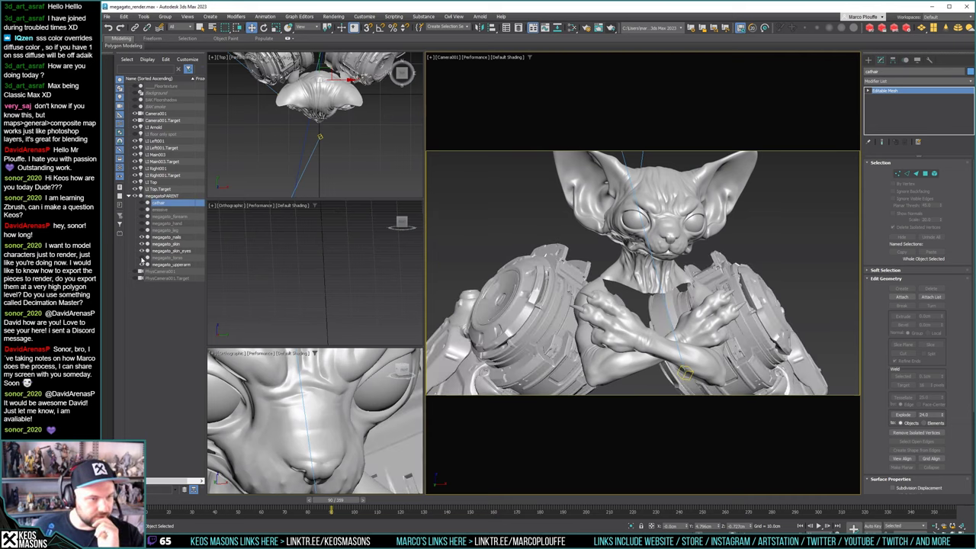
left_click(142, 258)
left_click(141, 230)
left_click(141, 223)
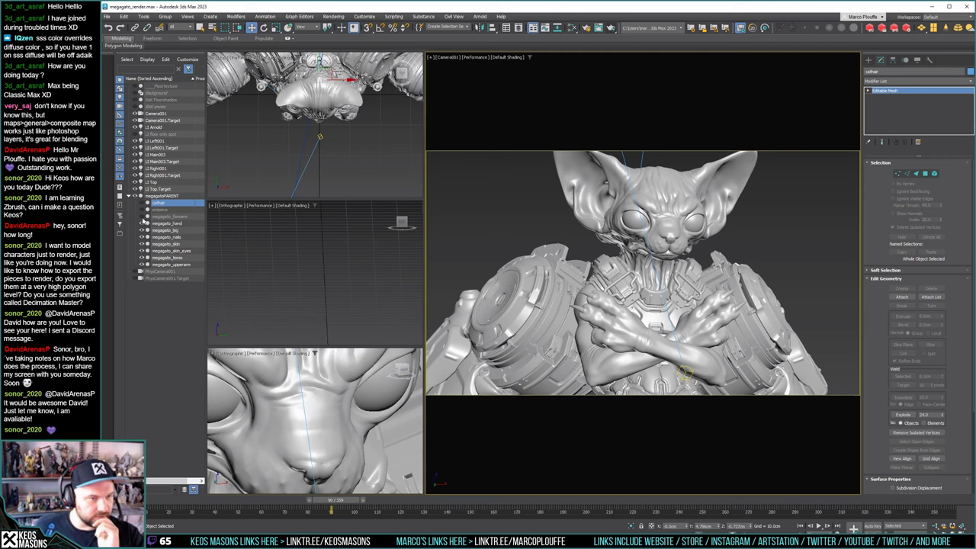
left_click(141, 216)
left_click(141, 209)
left_click(141, 202)
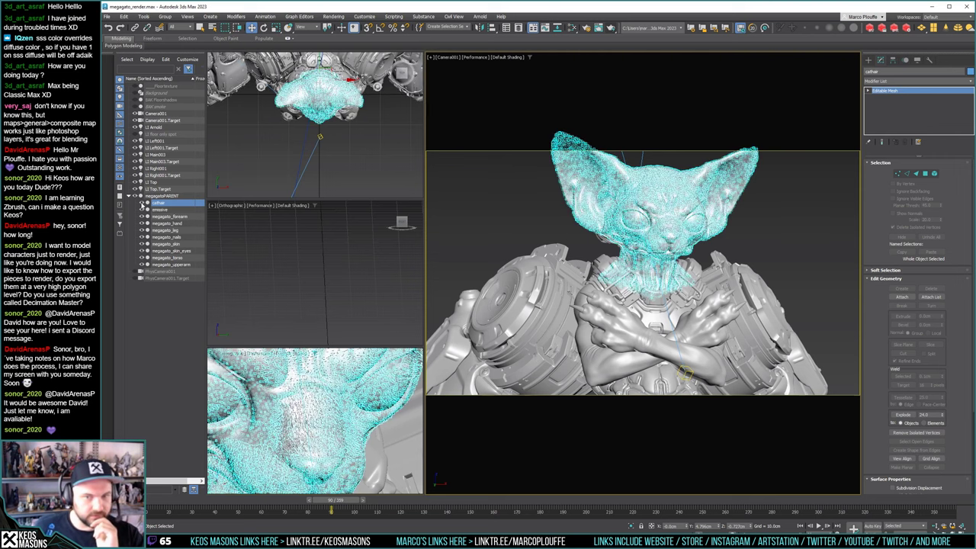
left_click(141, 203)
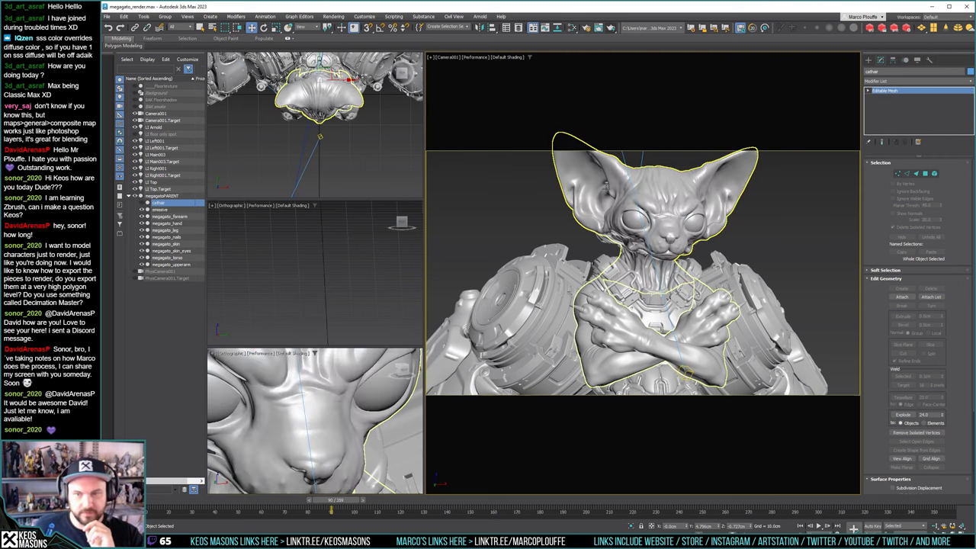
Render the camera view of the full character with the armor parts included
left_click(612, 29)
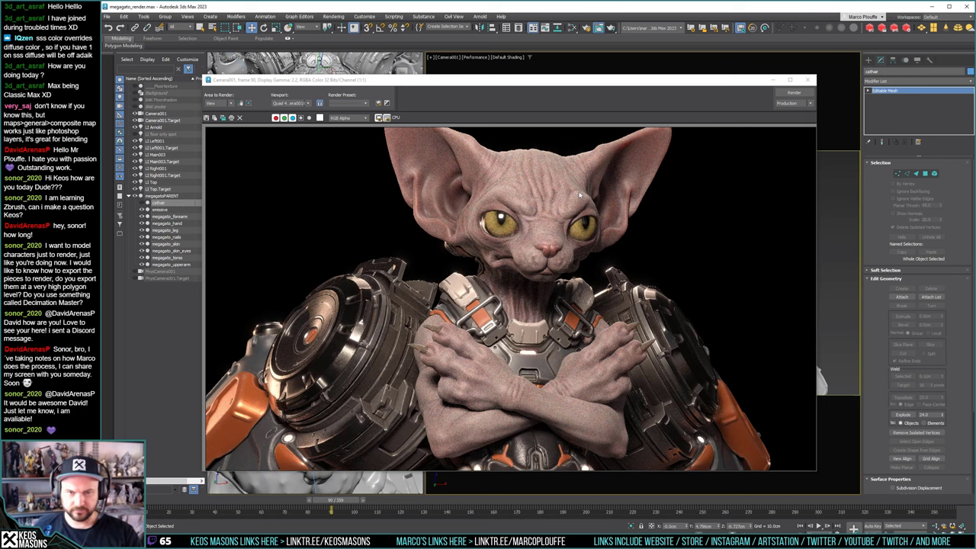
left_click(600, 83)
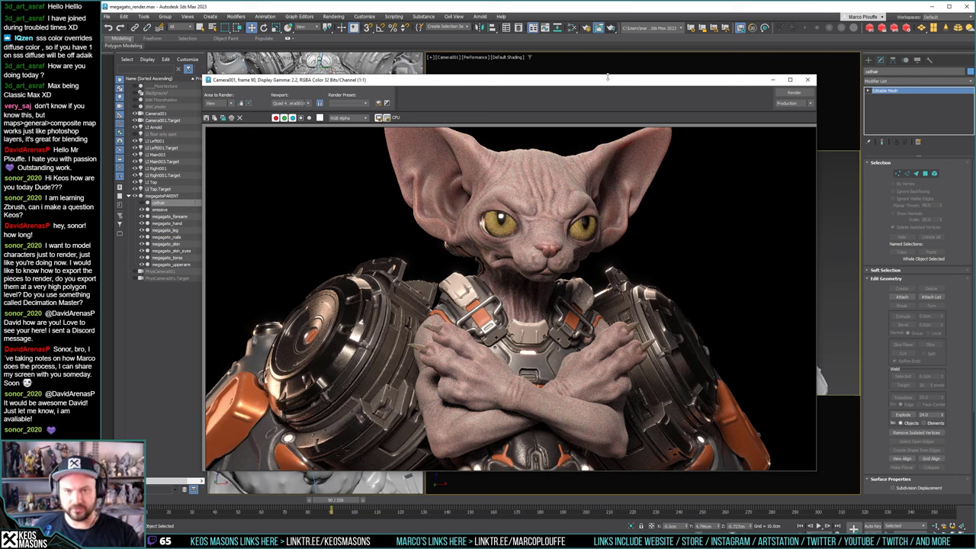
left_click(635, 16)
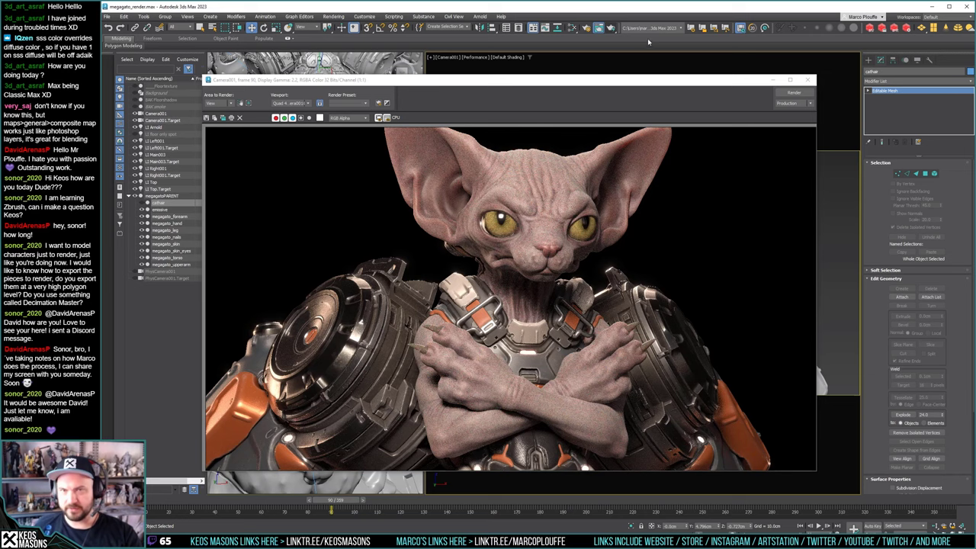
Review the cat_Skin material's parameters and the settings of the Layer RGBA map that feeds its subsurface color
key("m")
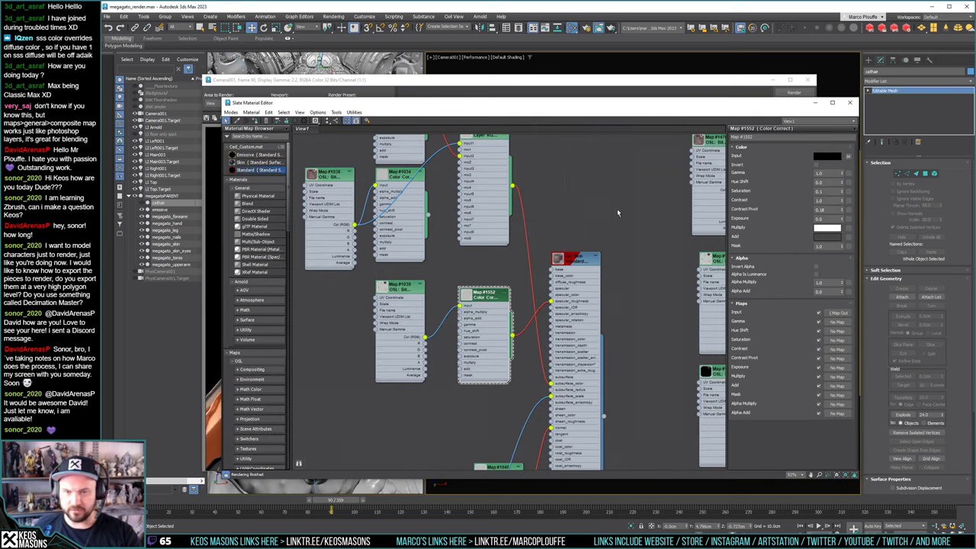
double_click(597, 262)
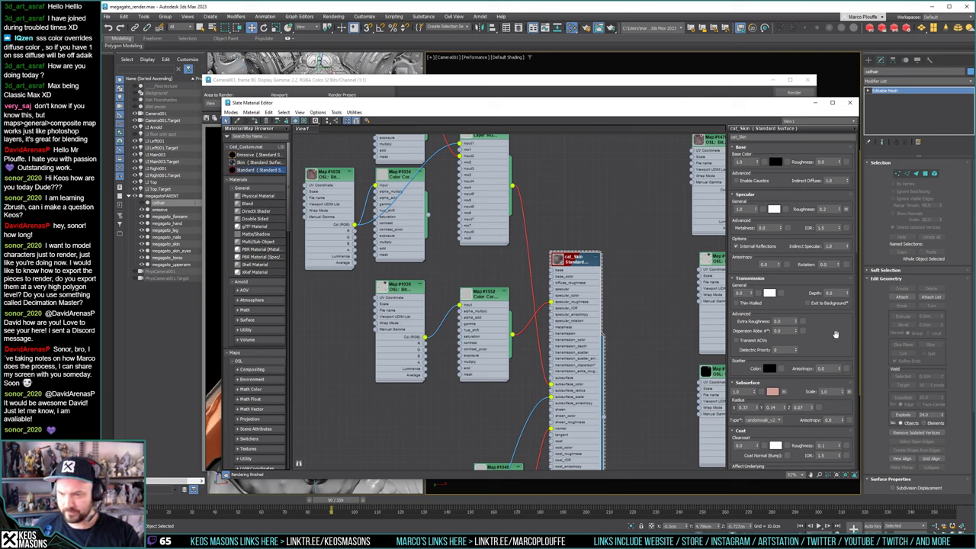
left_click_drag(835, 335, 814, 342)
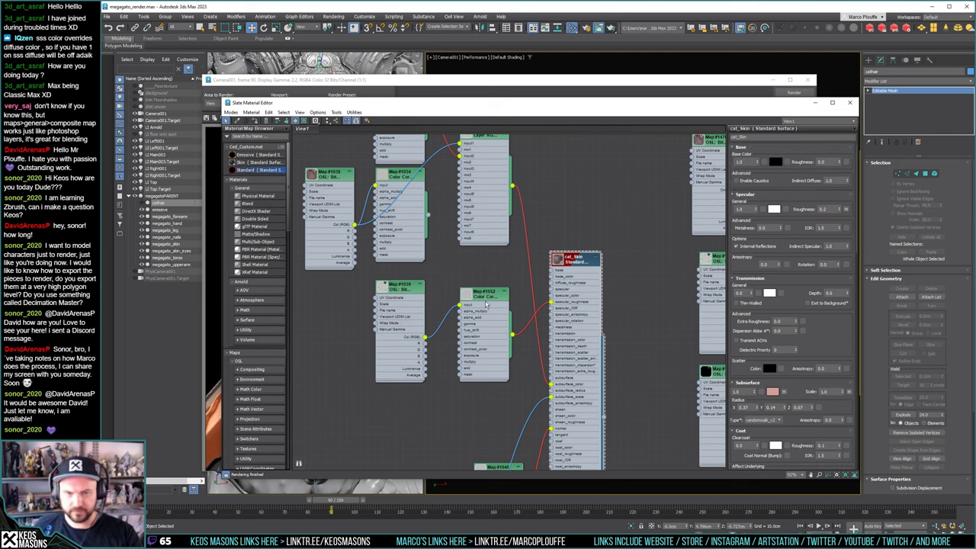
middle_click_drag(490, 272, 501, 355)
double_click(497, 222)
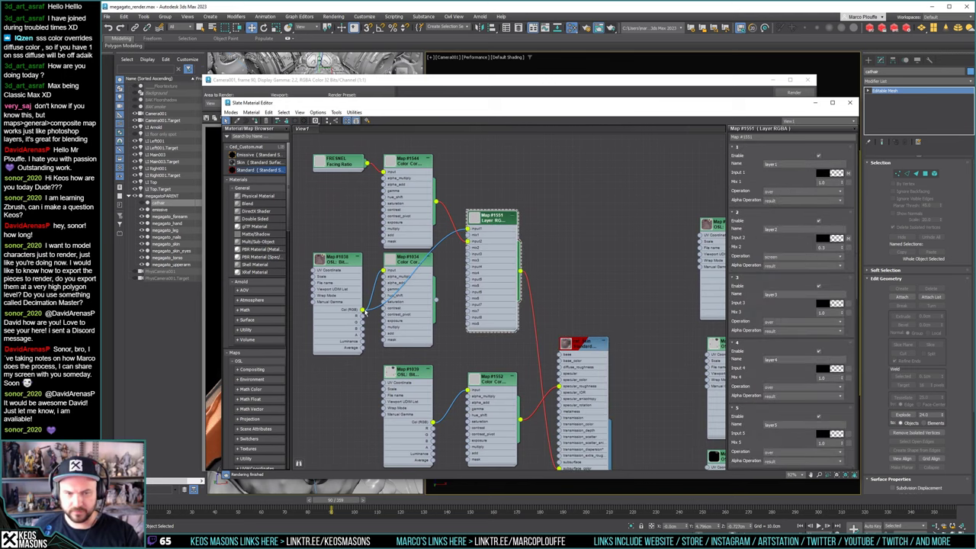
Save the rendered frame as the JPEG file 06.jpg in the test folder with quality 100
left_click(262, 92)
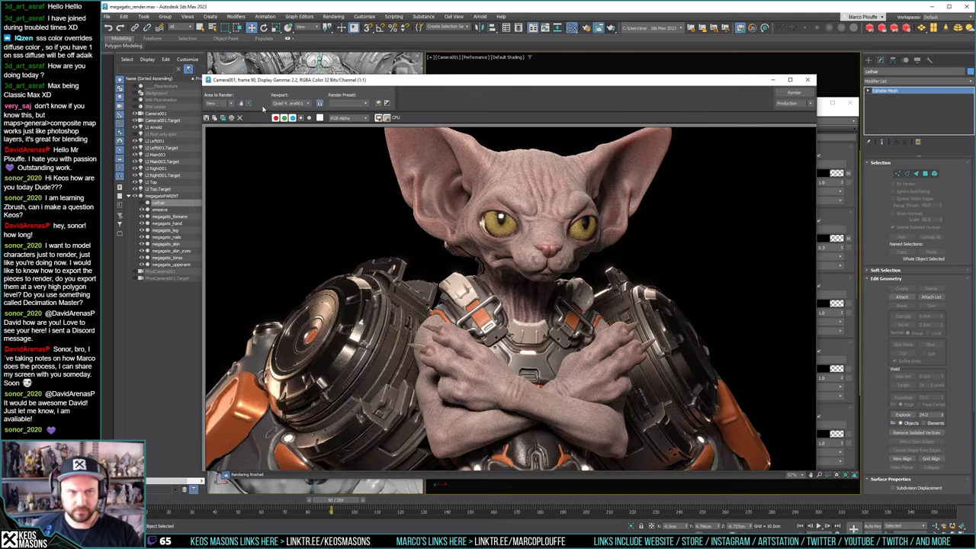
left_click(207, 118)
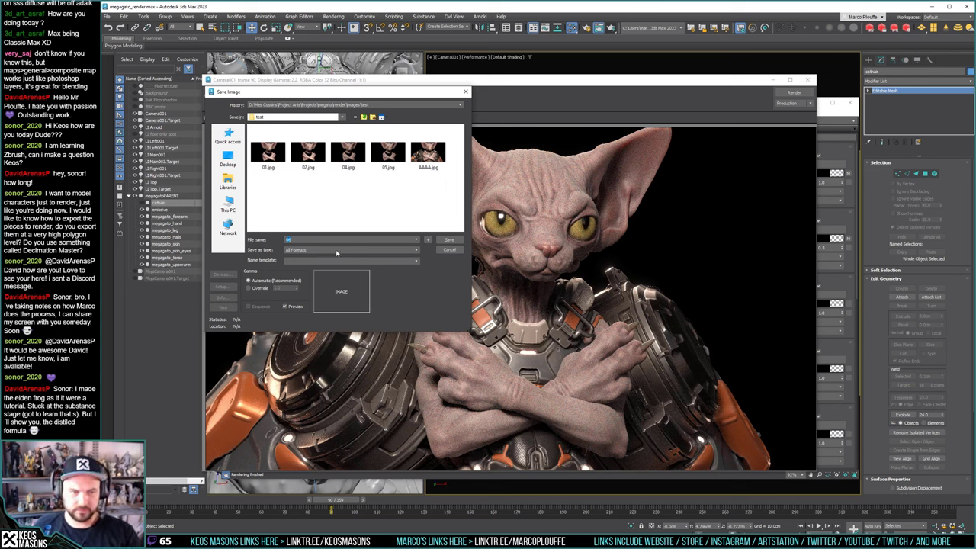
left_click(335, 250)
left_click(300, 279)
left_click(449, 239)
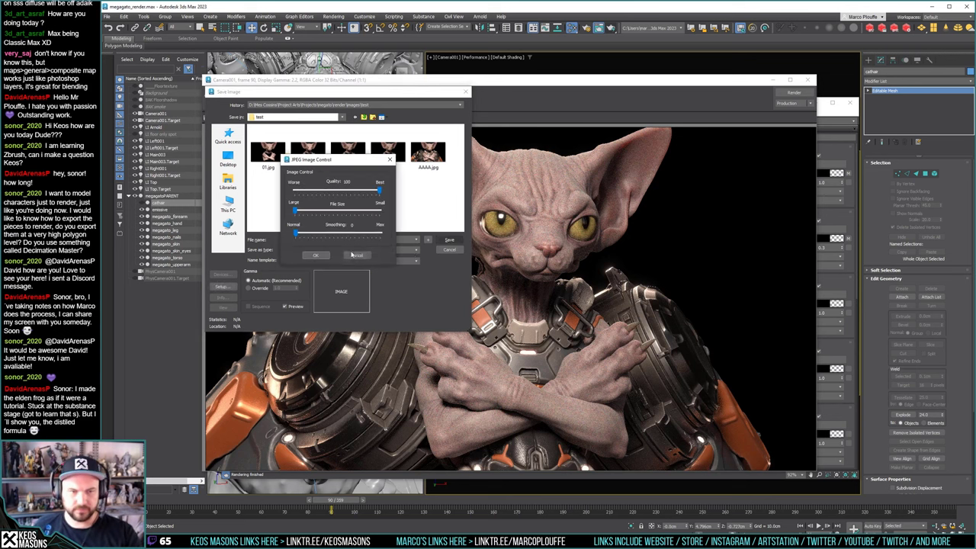
left_click(316, 255)
Connect the skin color bitmap directly to cat_Skin's subsurface color, bypassing the Layer RGBA map, and render the camera view
key("m")
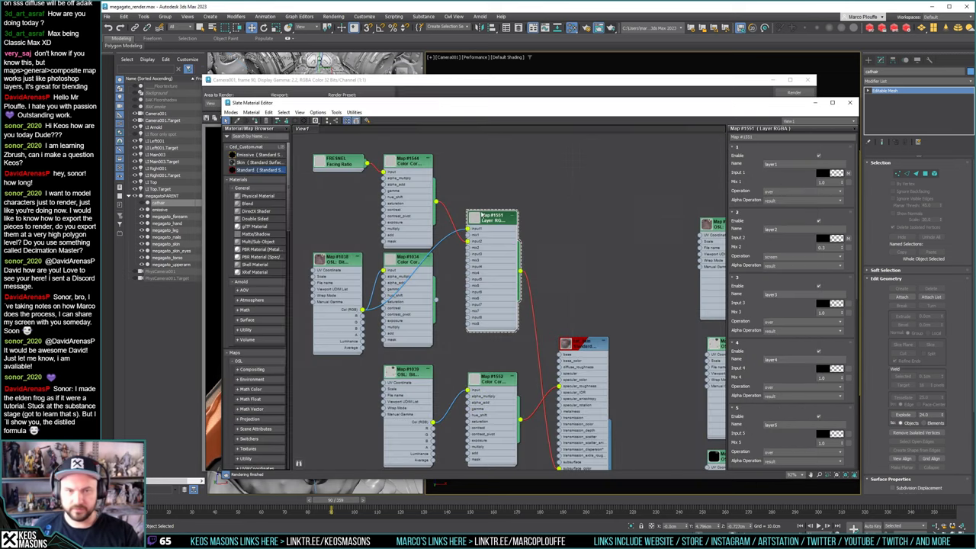
left_click_drag(364, 309, 561, 467)
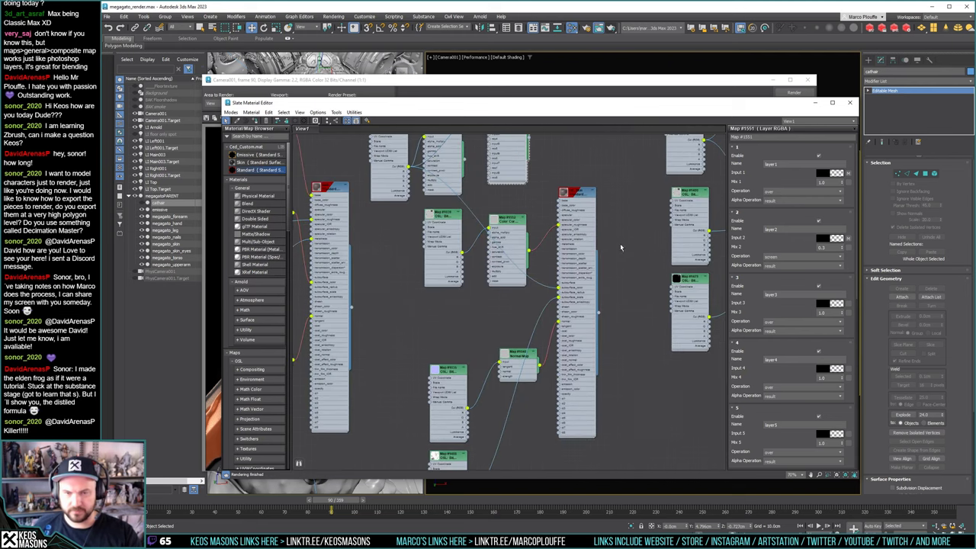
left_click(792, 93)
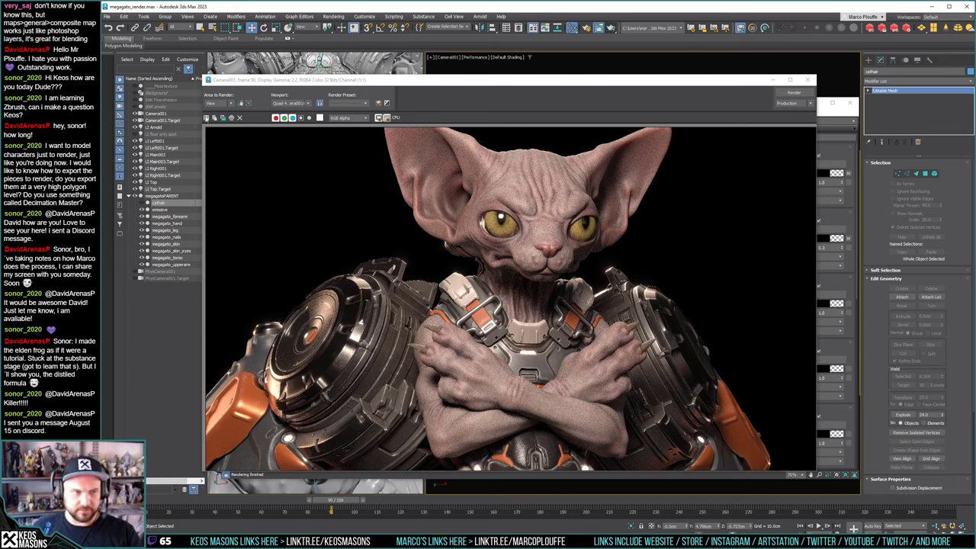
Save the new render as 07.jpg in the test folder
left_click(205, 119)
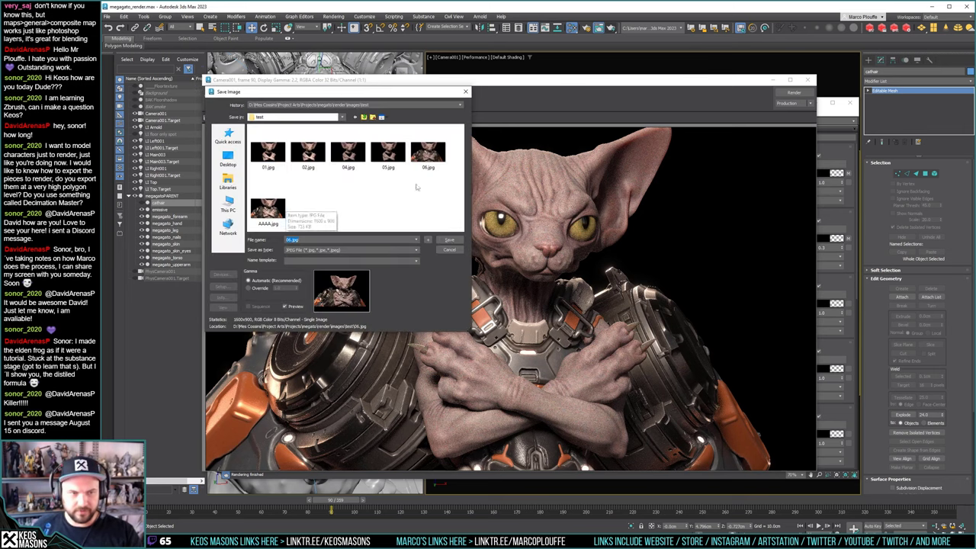
left_click(427, 156)
left_click_drag(293, 239, 289, 241)
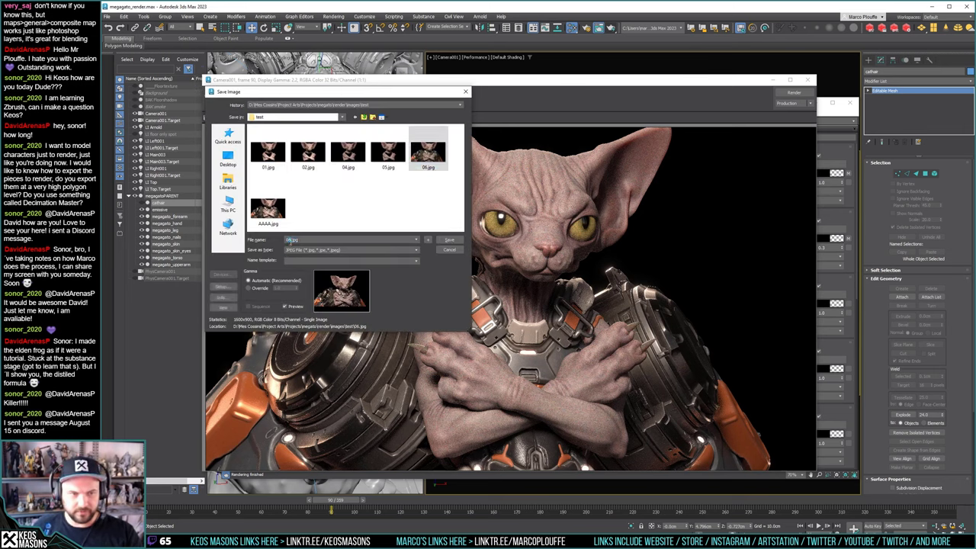
type("7")
key("Return")
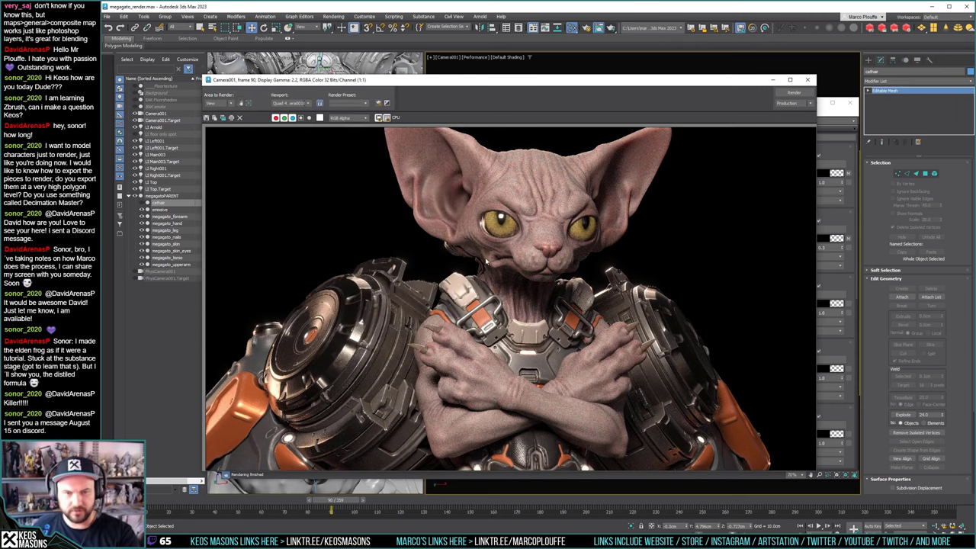
Open 06.jpg from the test folder in the image viewer, compare it repeatedly with 07.jpg, and close the viewer
key("alt+Tab")
left_click(724, 228)
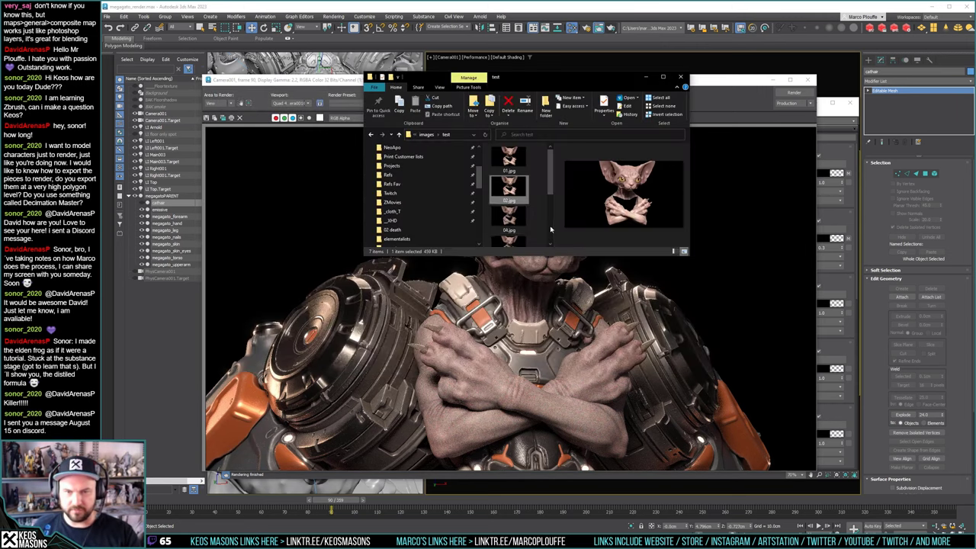
scroll(508, 226, "down", 1)
scroll(507, 228, "down", 2)
left_click(508, 169)
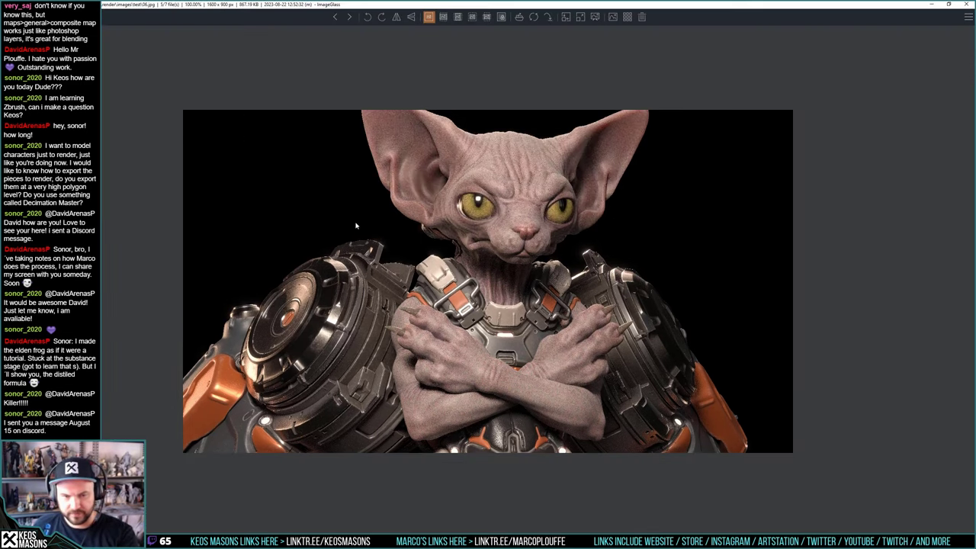
key("Left")
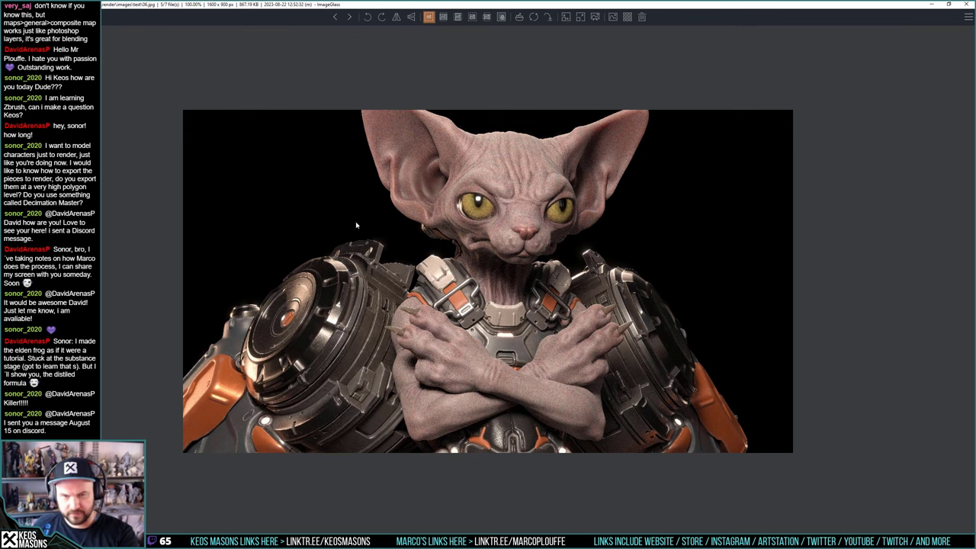
key("Right")
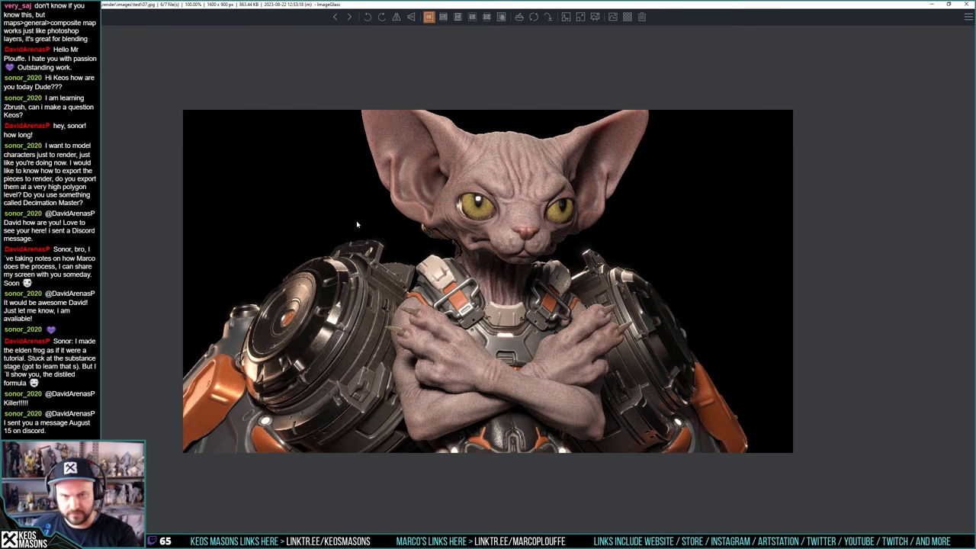
key("Left")
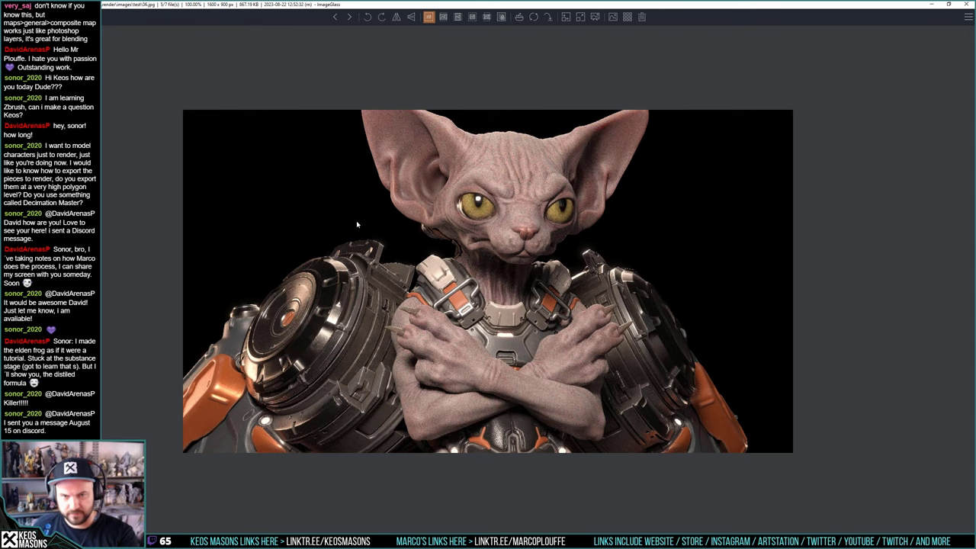
key("Right")
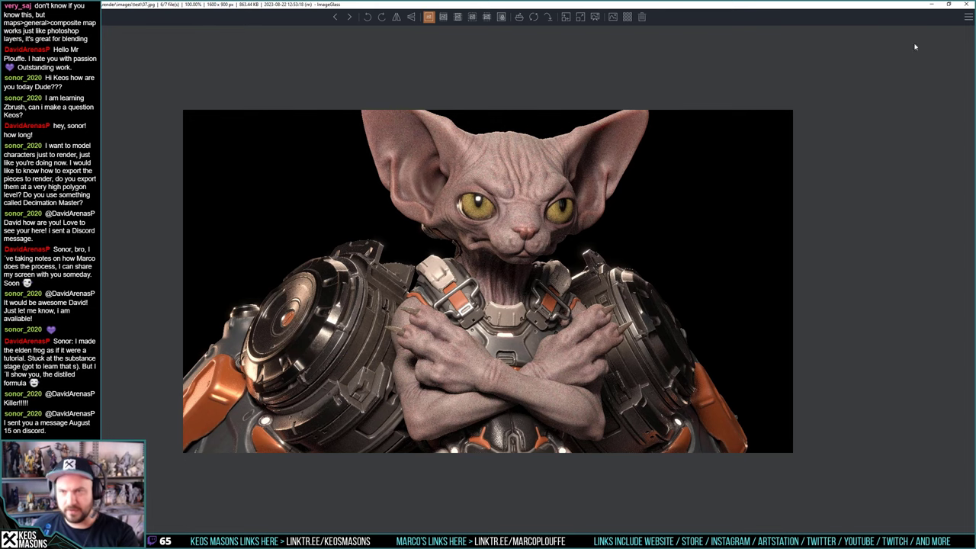
left_click(966, 4)
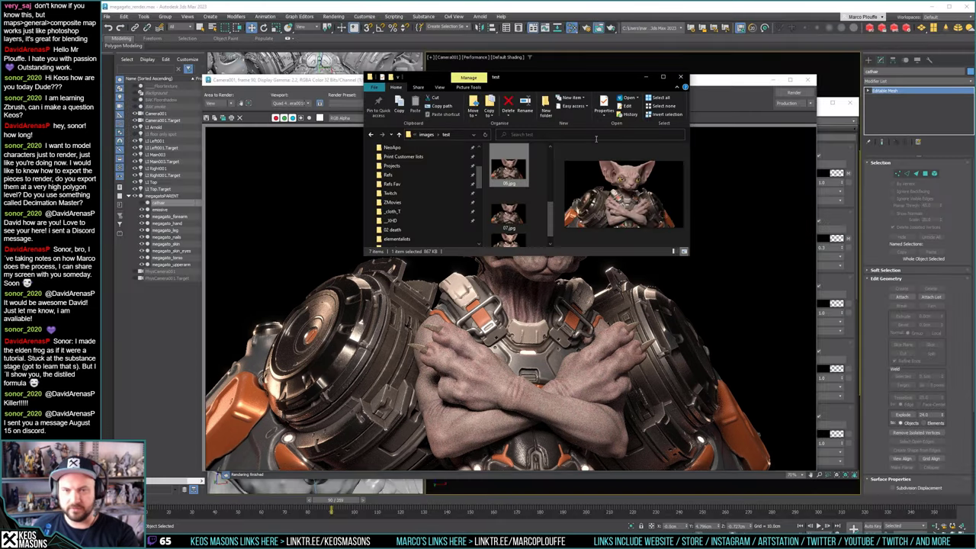
Reconnect the Layer RGBA map's output to cat_Skin's subsurface color in the material graph
left_click(836, 113)
middle_click_drag(496, 208, 494, 308)
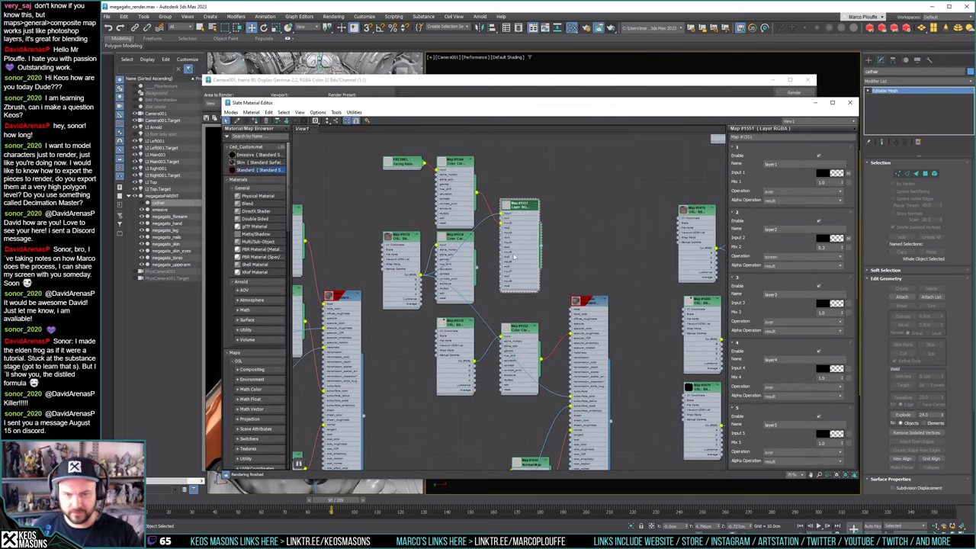
left_click_drag(541, 247, 571, 397)
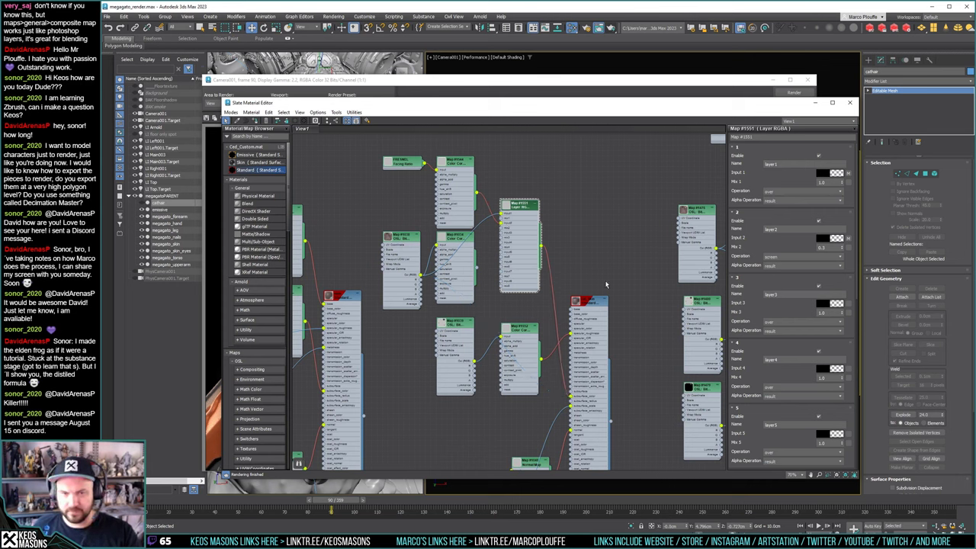
Set Mix 2 of the Layer RGBA map to 0.12 and render the camera view
left_click(822, 248)
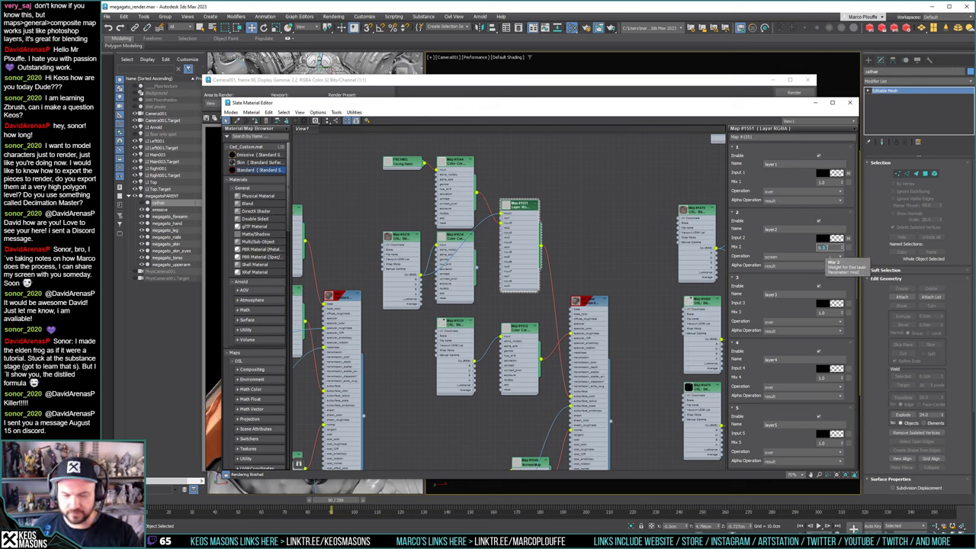
type("0.12")
key("Return")
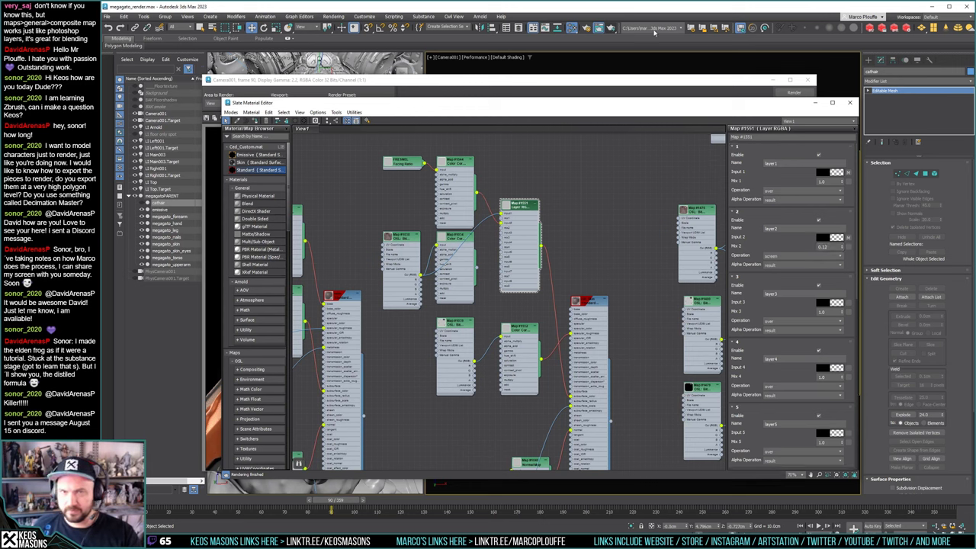
left_click(600, 28)
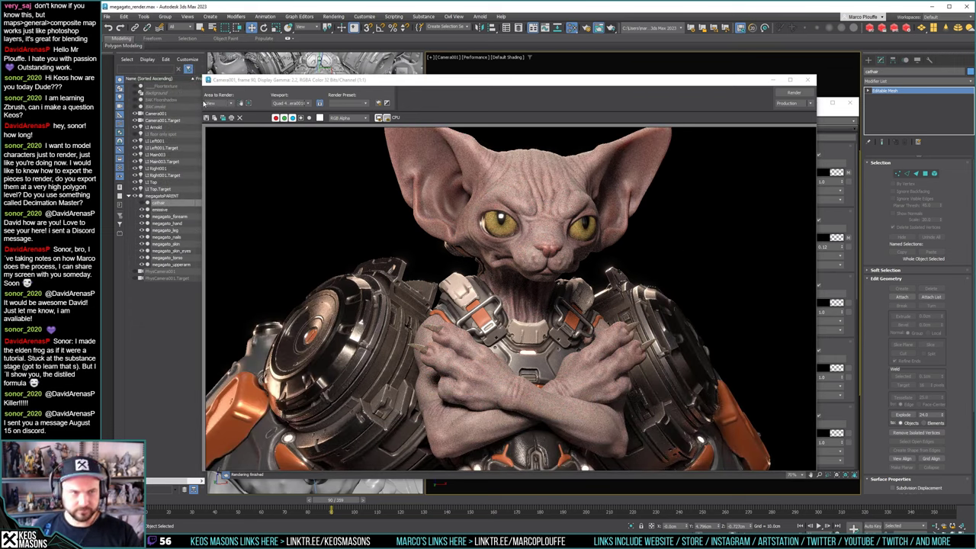
Save the new render as 06a.jpg in the test folder
left_click(206, 118)
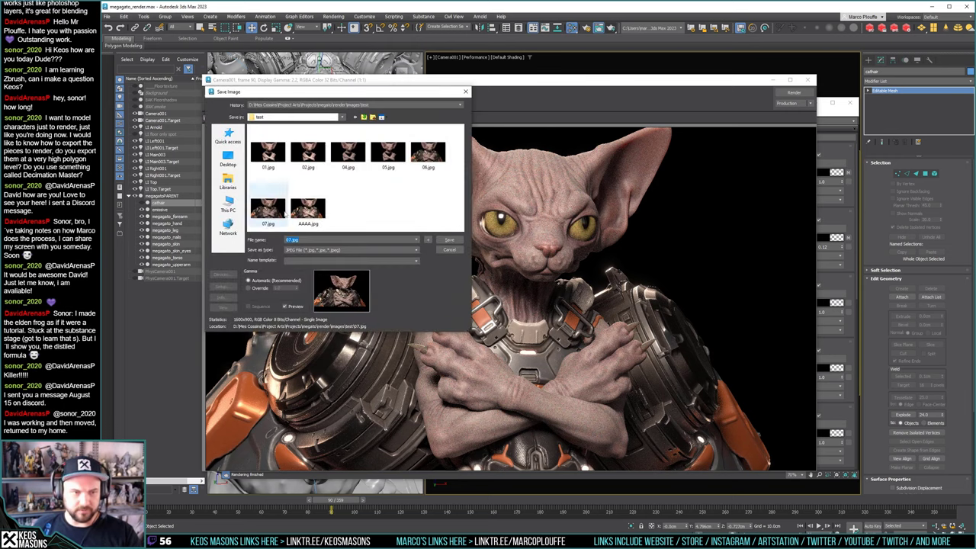
left_click(427, 153)
left_click(292, 240)
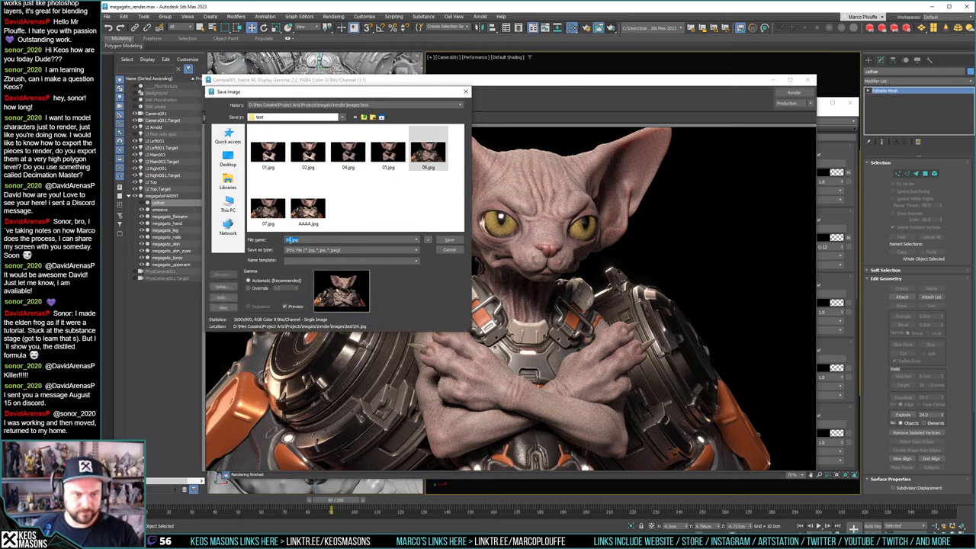
type("a")
key("Return")
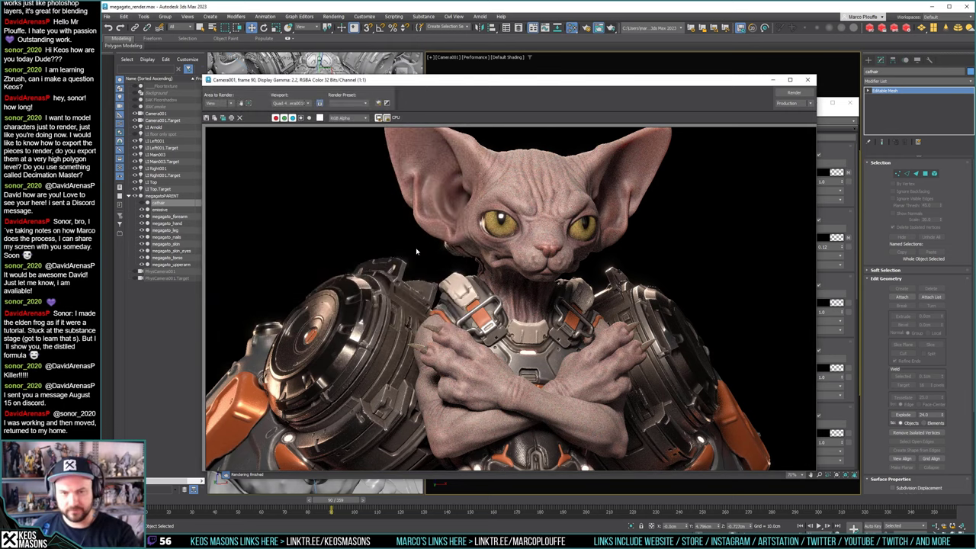
Compare 06a.jpg repeatedly with 06.jpg and 07.jpg in the image viewer, and close the viewer and the test folder
key("alt+Tab")
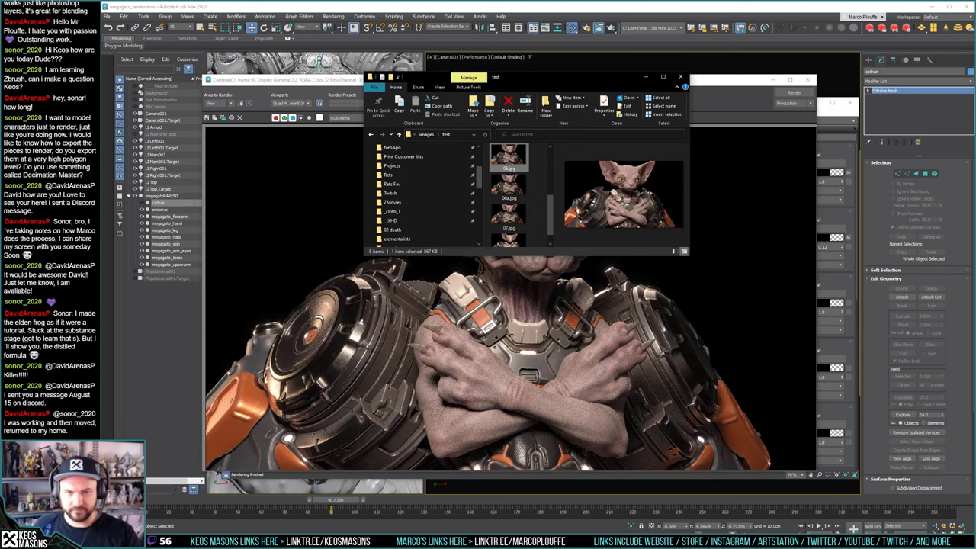
scroll(491, 223, "down", 1)
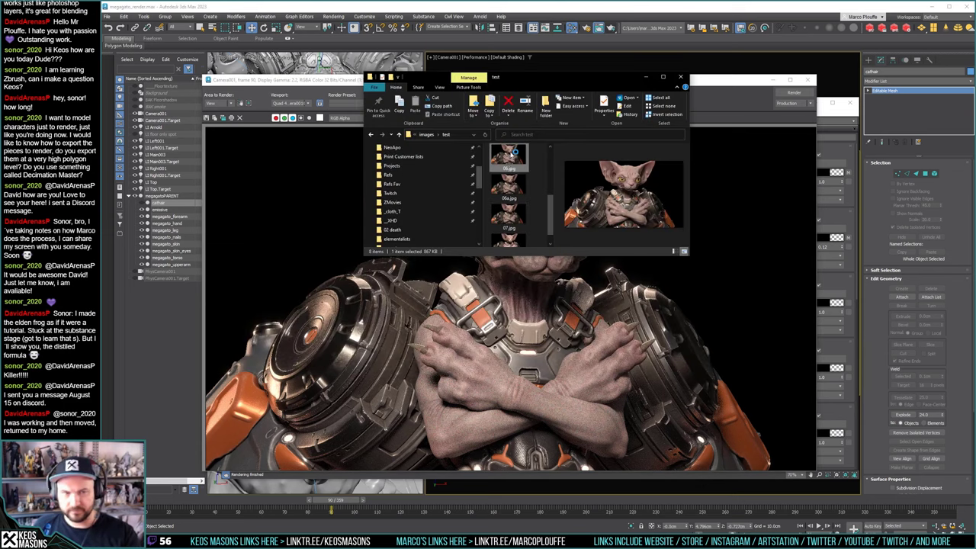
double_click(512, 177)
key("Right")
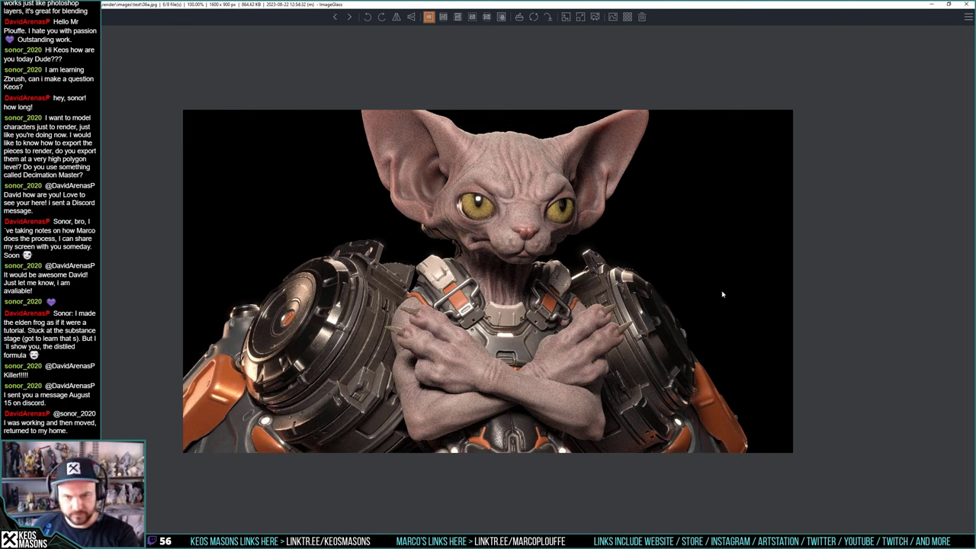
key("Left")
key("Right")
key("Right")
key("Left")
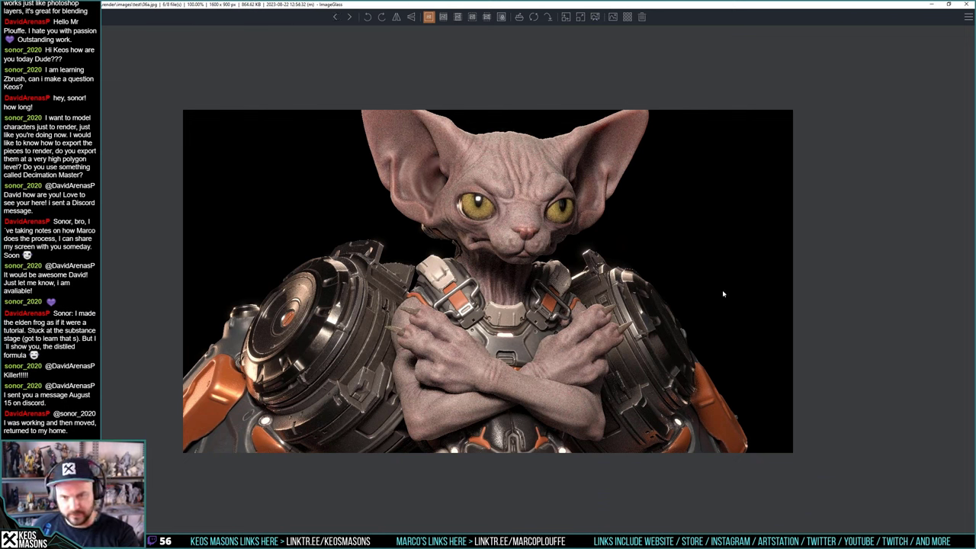
key("Right")
key("Left")
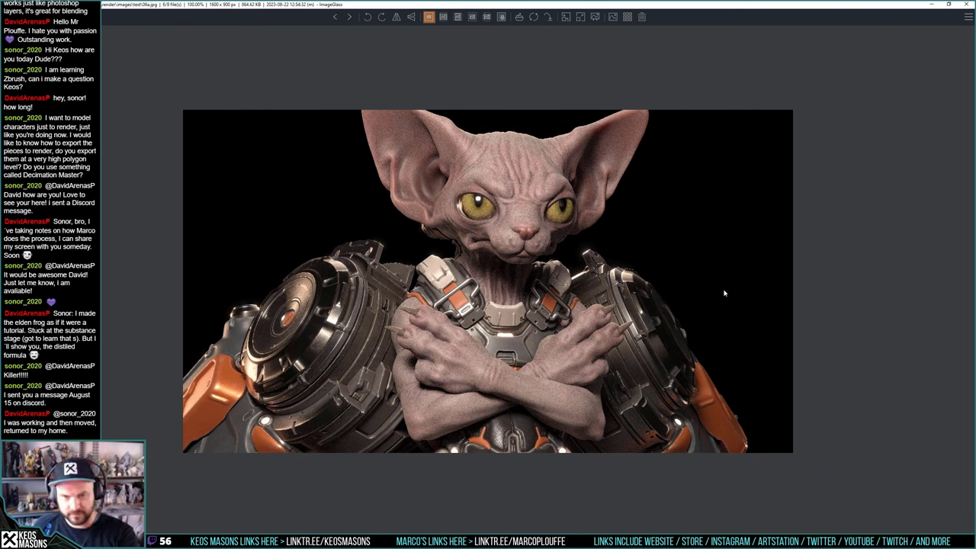
key("Left")
key("Right")
key("Left")
key("Right")
key("Left")
key("Right")
key("Right")
key("Left")
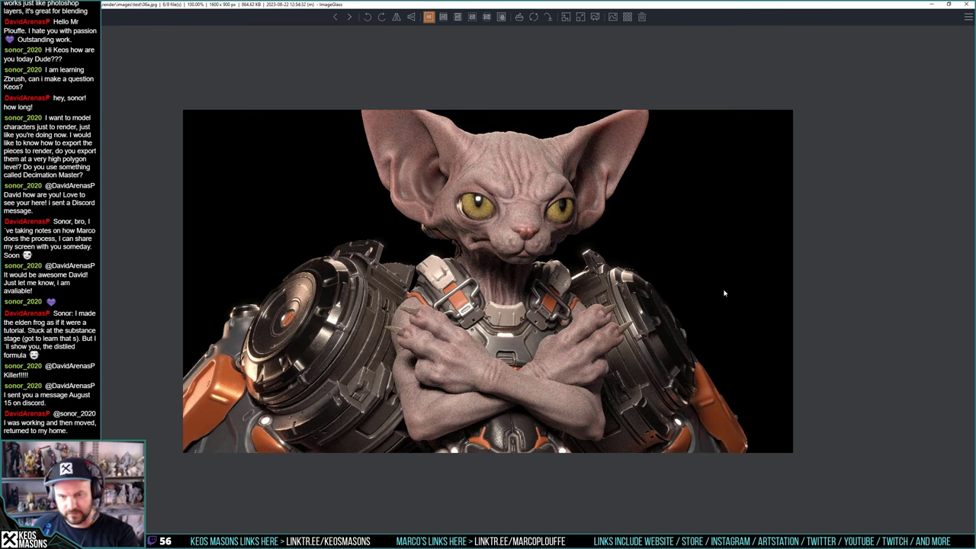
key("Right")
key("Left")
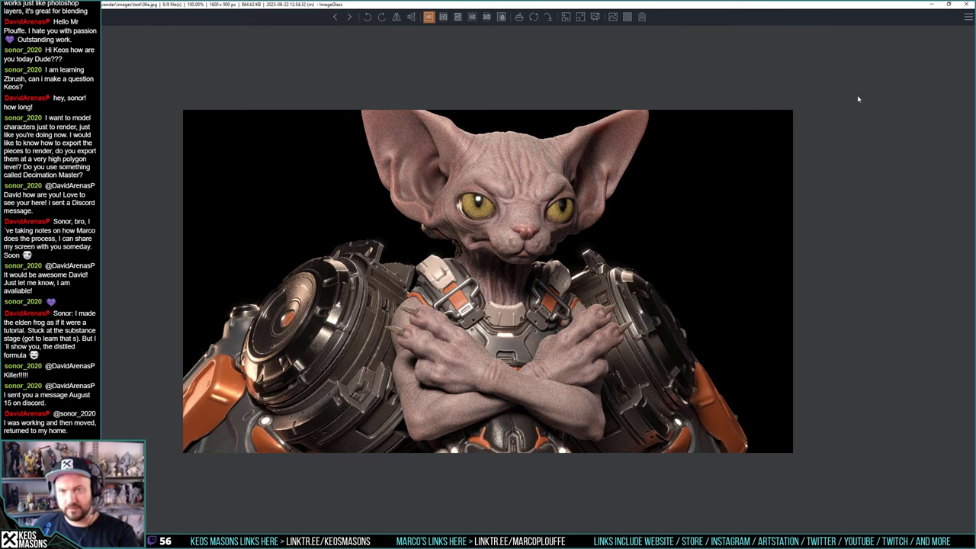
left_click(966, 4)
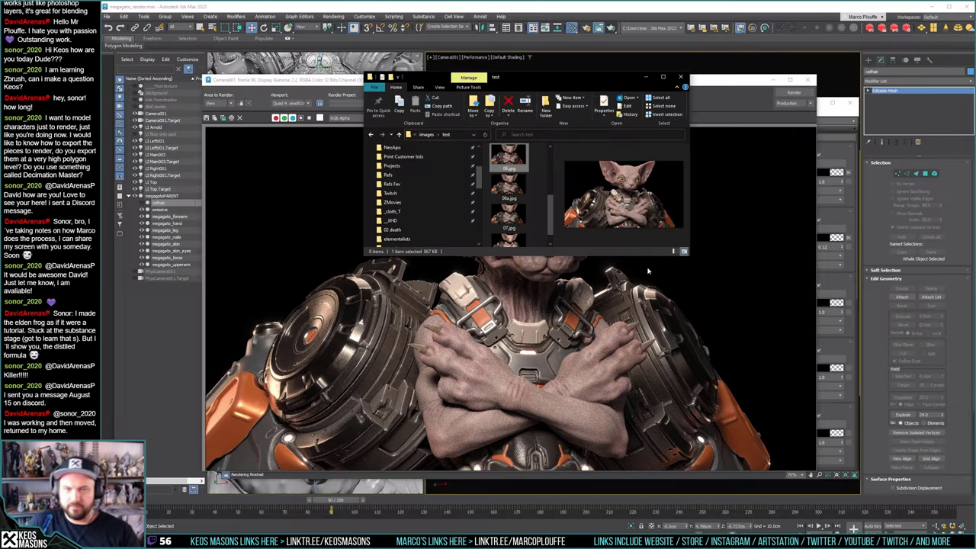
left_click(680, 77)
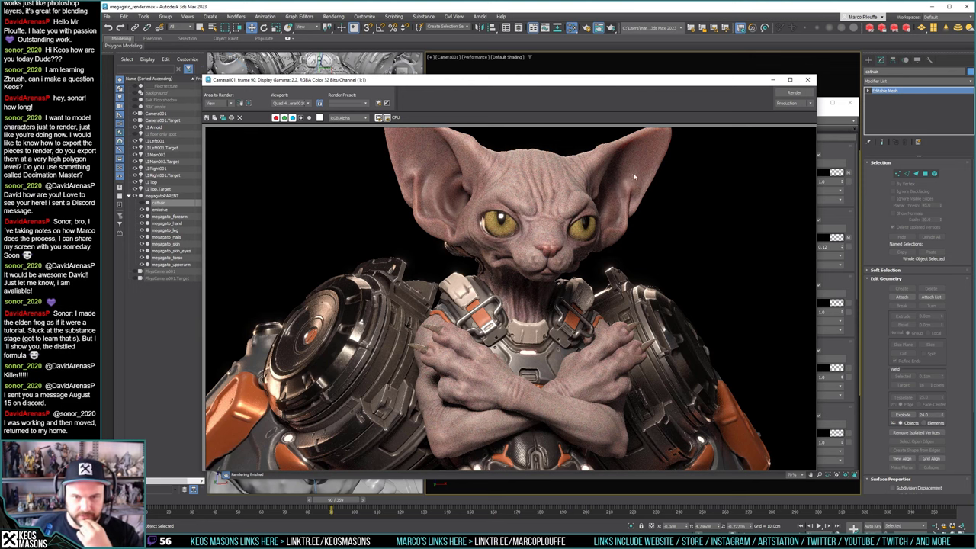
Close the rendered frame and material editor windows, and switch the Camera001 viewport to a perspective view
left_click(808, 79)
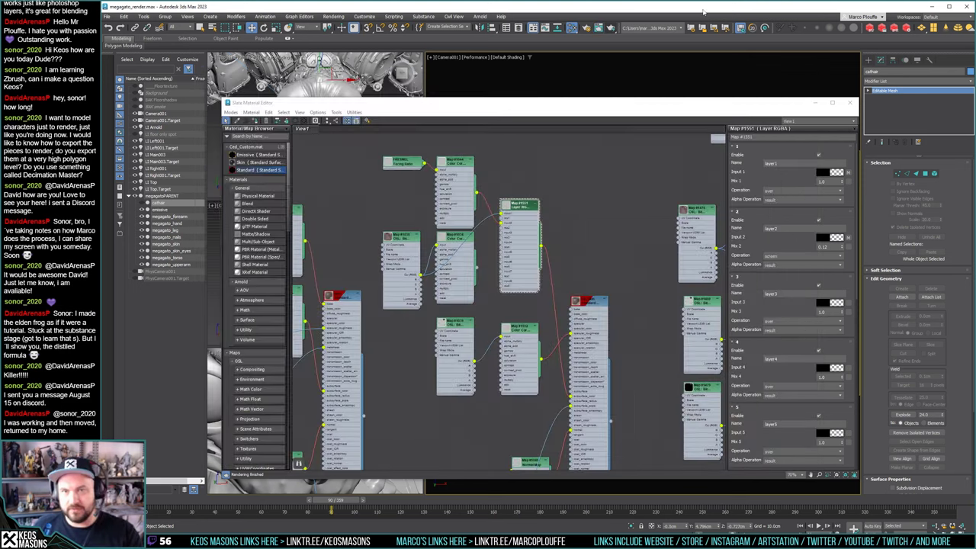
left_click(850, 102)
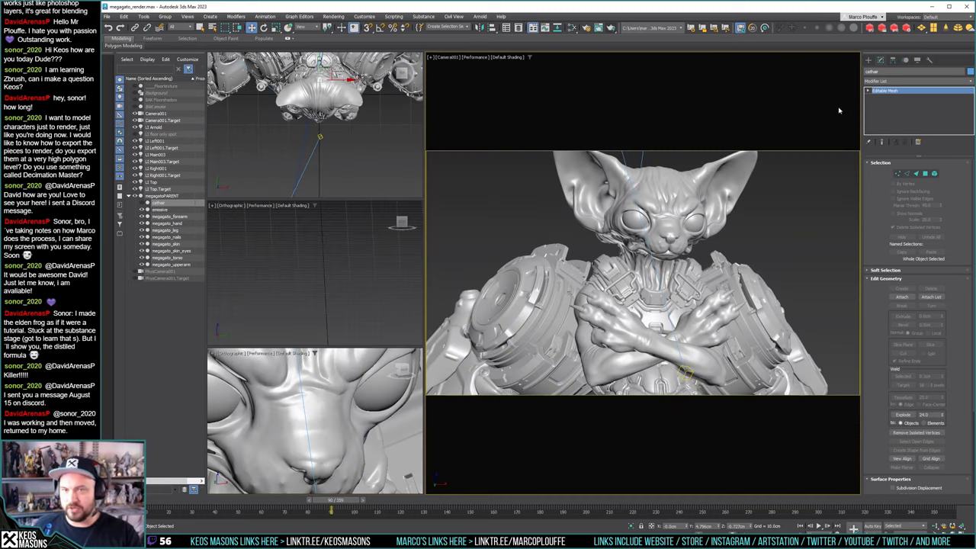
left_click(505, 205)
key("p")
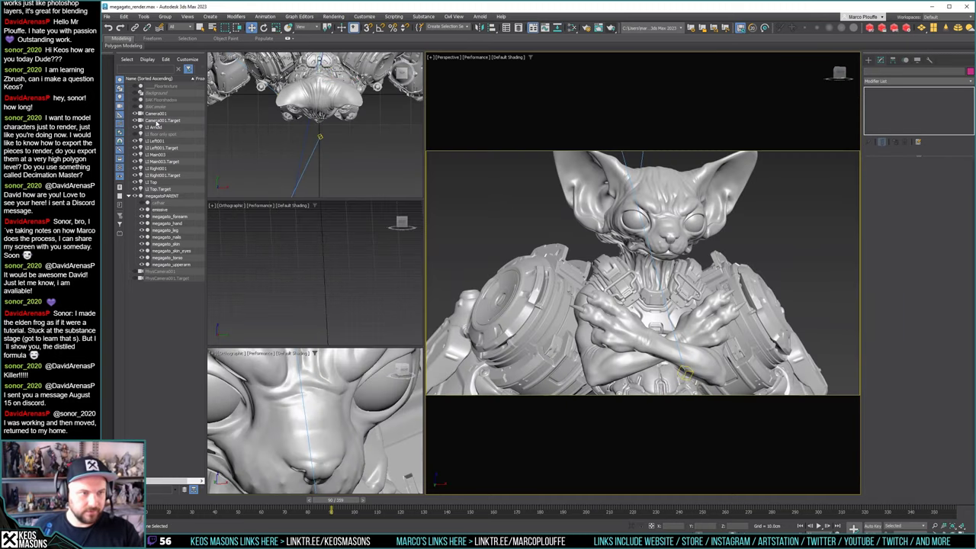
left_click(157, 120)
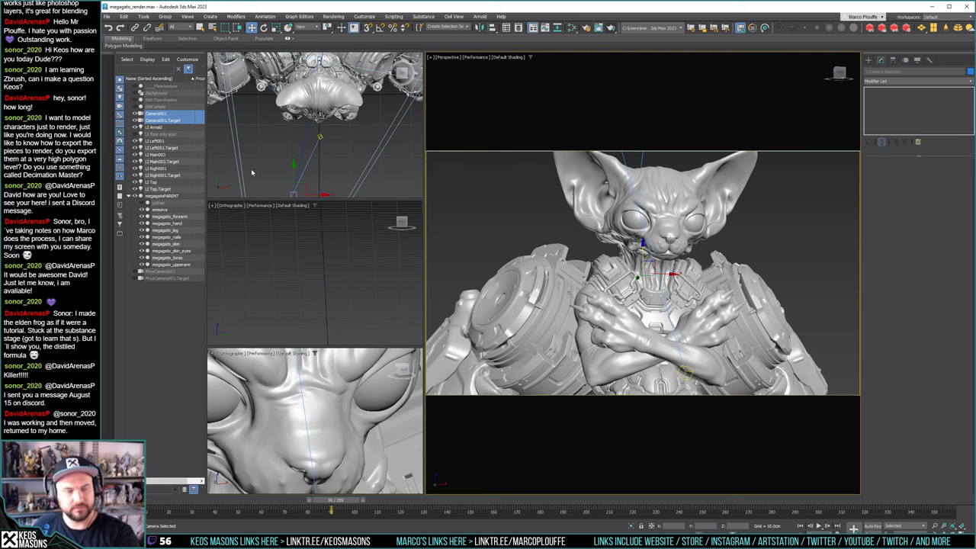
left_click(517, 205)
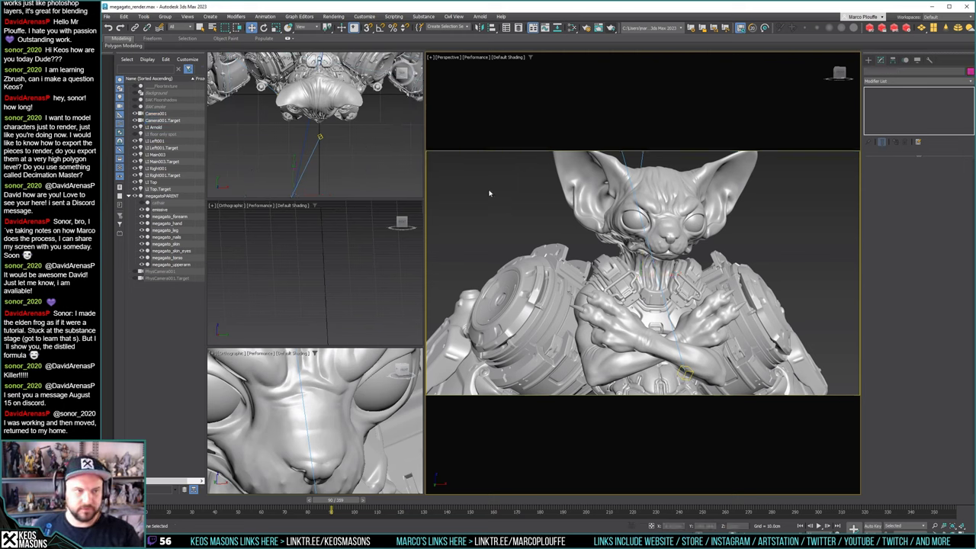
Frame the whole armored character from head to feet in the perspective view and render it
scroll(561, 230, "down", 6)
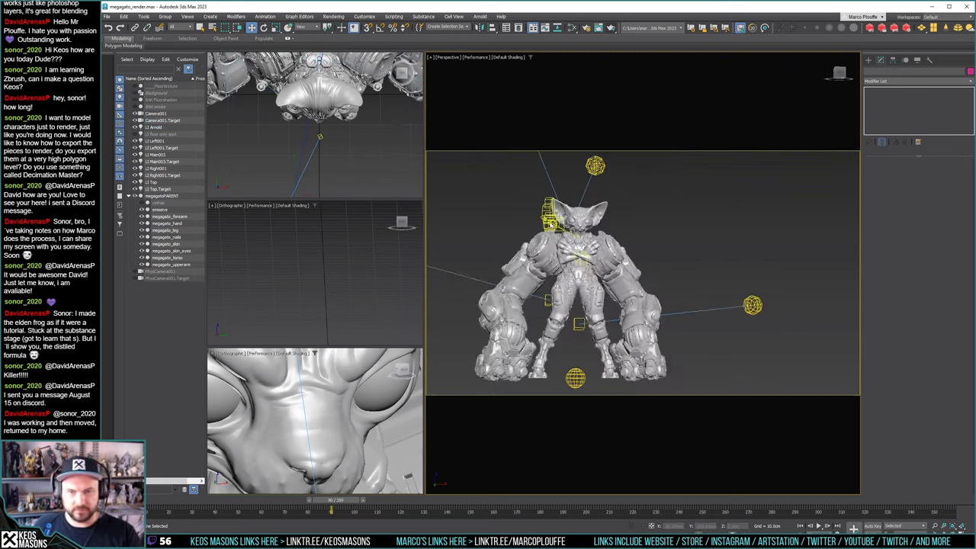
scroll(614, 250, "up", 5)
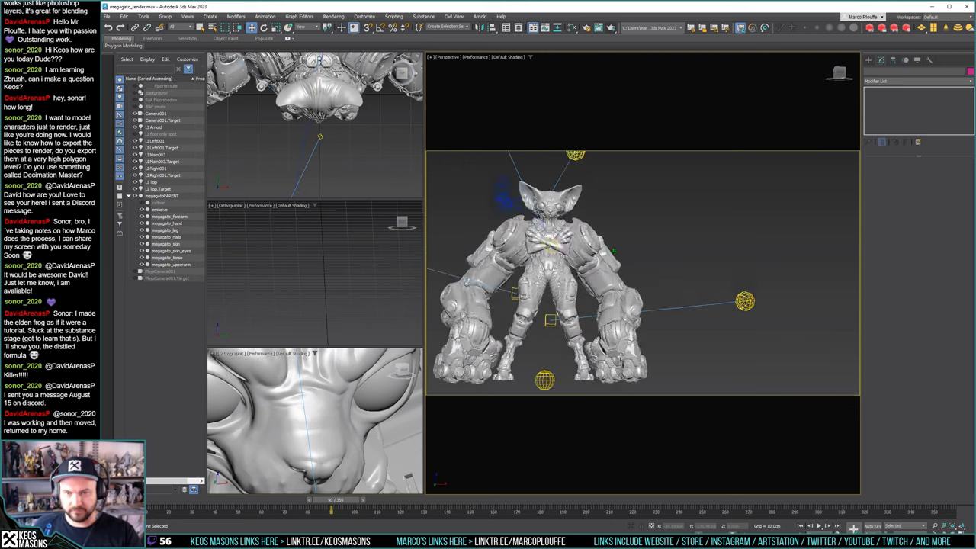
middle_click_drag(614, 250, 678, 235)
scroll(689, 218, "down", 2)
scroll(678, 230, "down", 1)
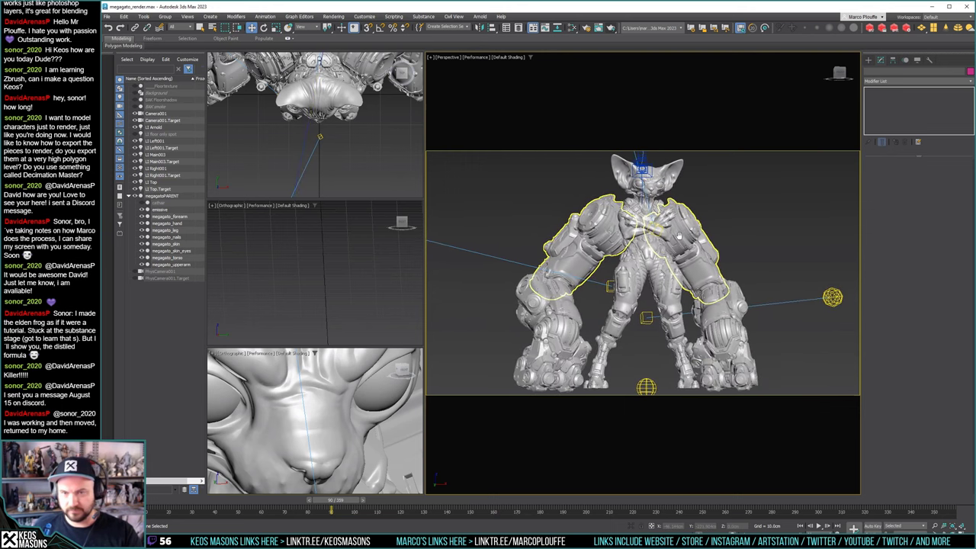
left_click(611, 28)
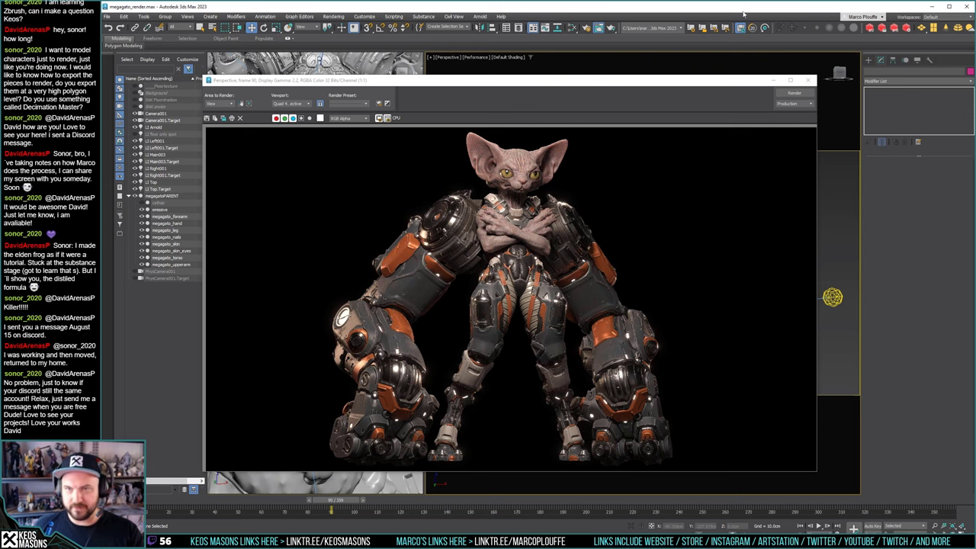
Change the emission color of the Emissive #1 material to a light orange and render the perspective view again
key("m")
scroll(430, 294, "down", 5)
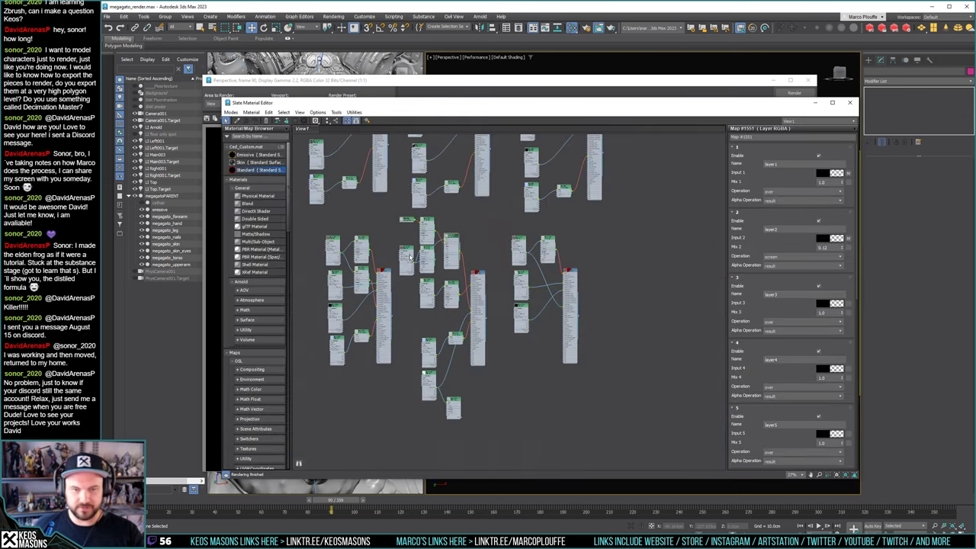
scroll(431, 293, "up", 8)
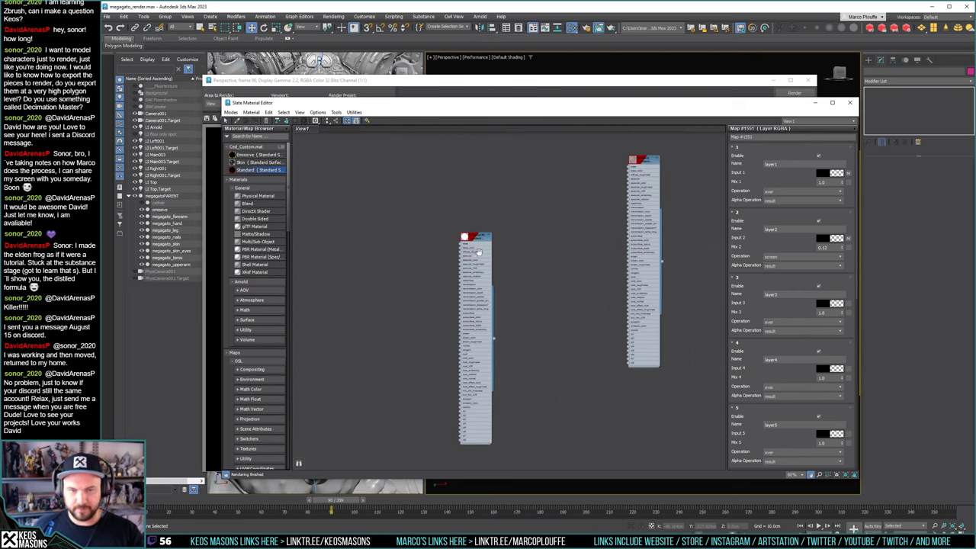
scroll(468, 206, "up", 2)
double_click(467, 212)
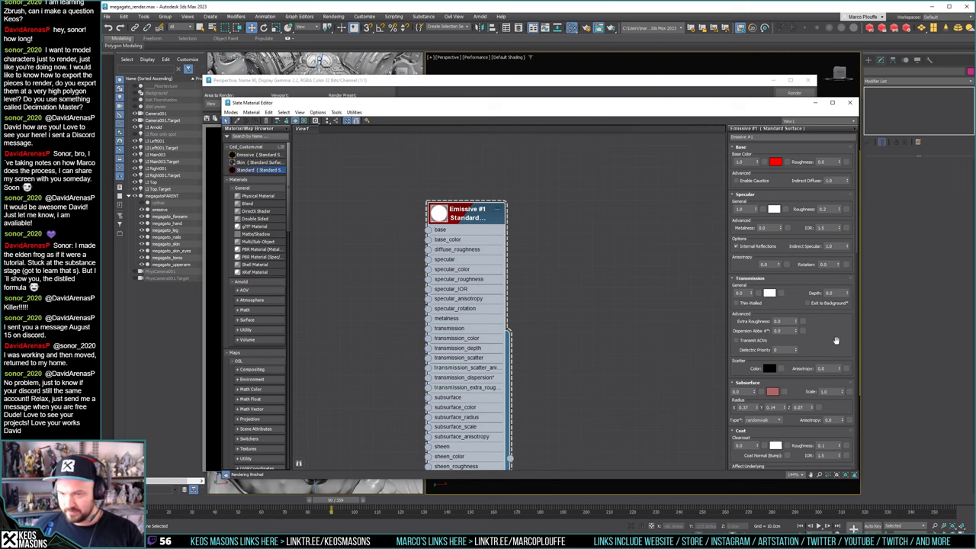
left_click_drag(838, 338, 819, 217)
left_click_drag(817, 428, 792, 335)
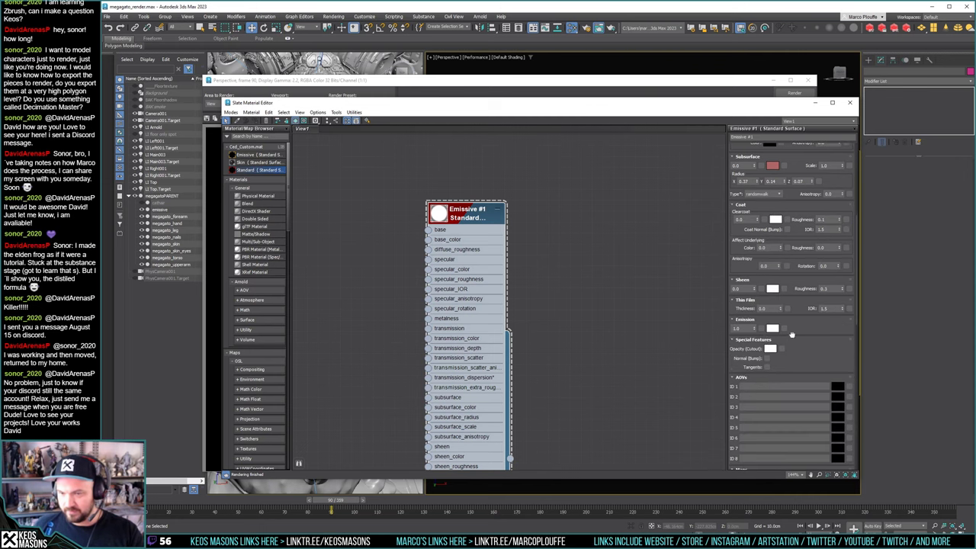
left_click(775, 329)
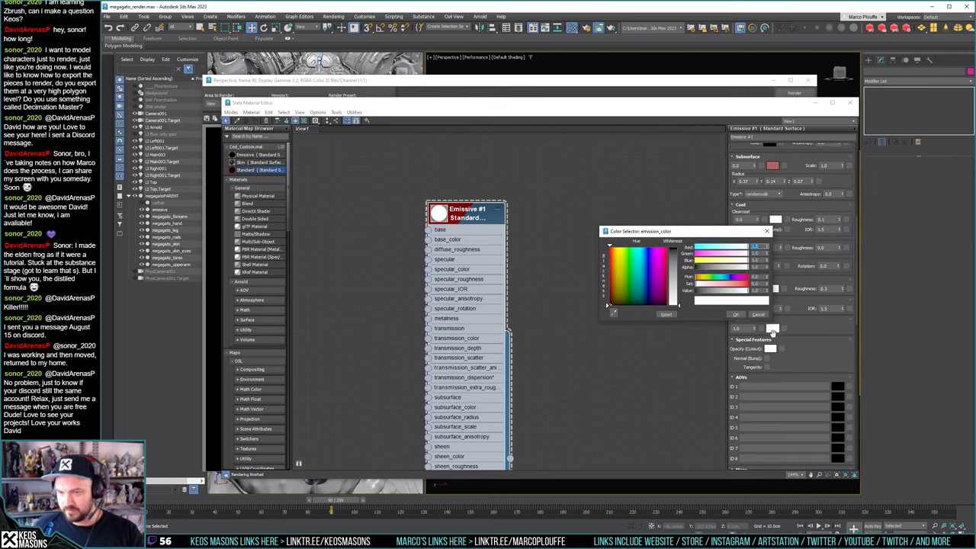
left_click_drag(619, 252, 615, 268)
left_click(673, 260)
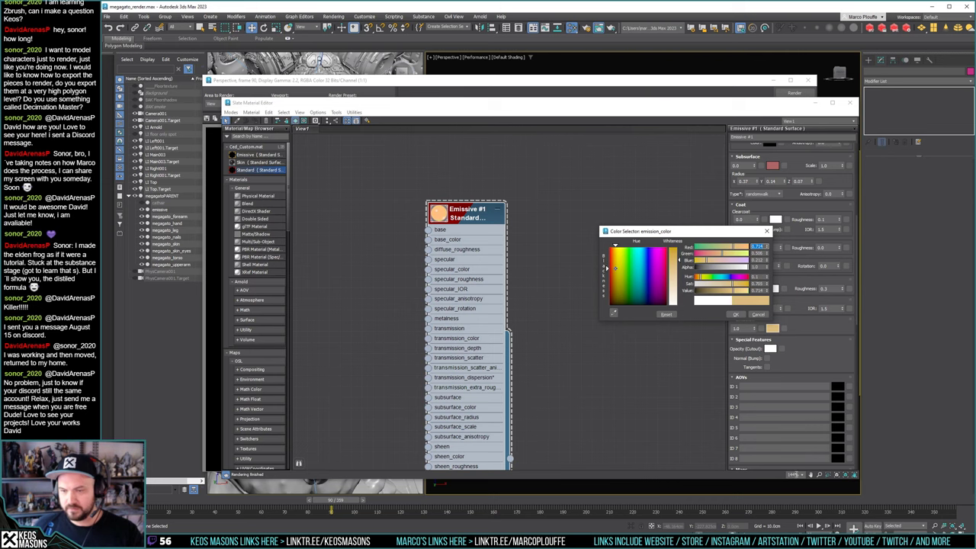
left_click(737, 315)
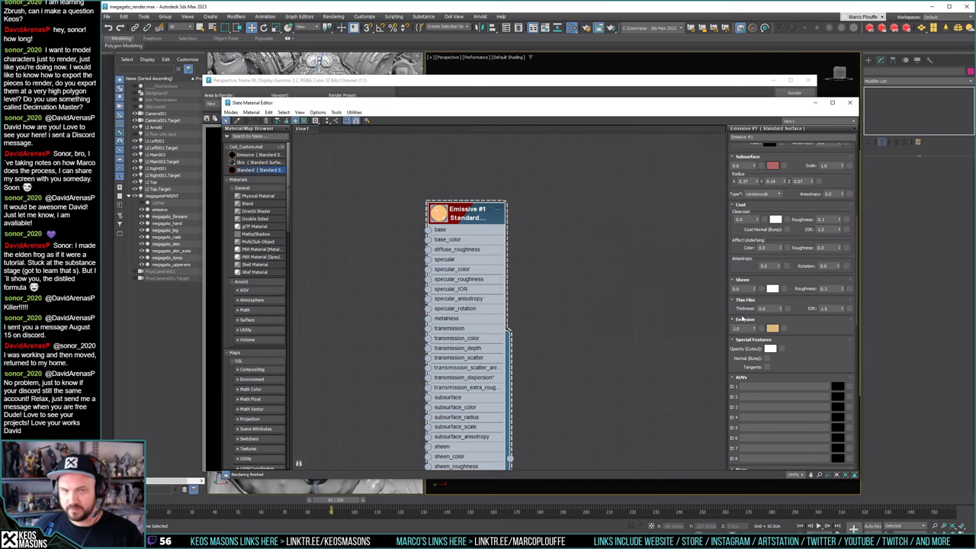
left_click(611, 28)
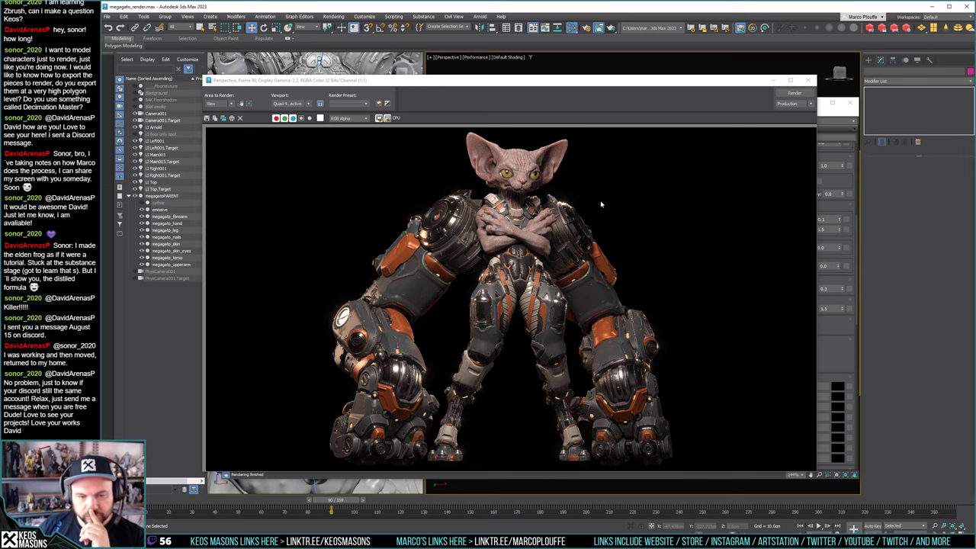
Check the emission color values of the Emissive #1 material
left_click(842, 116)
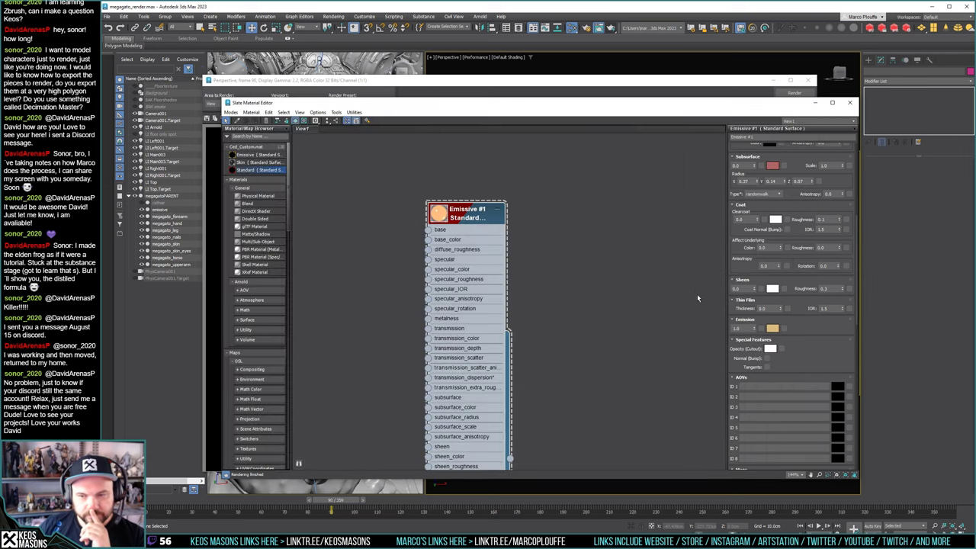
left_click(772, 328)
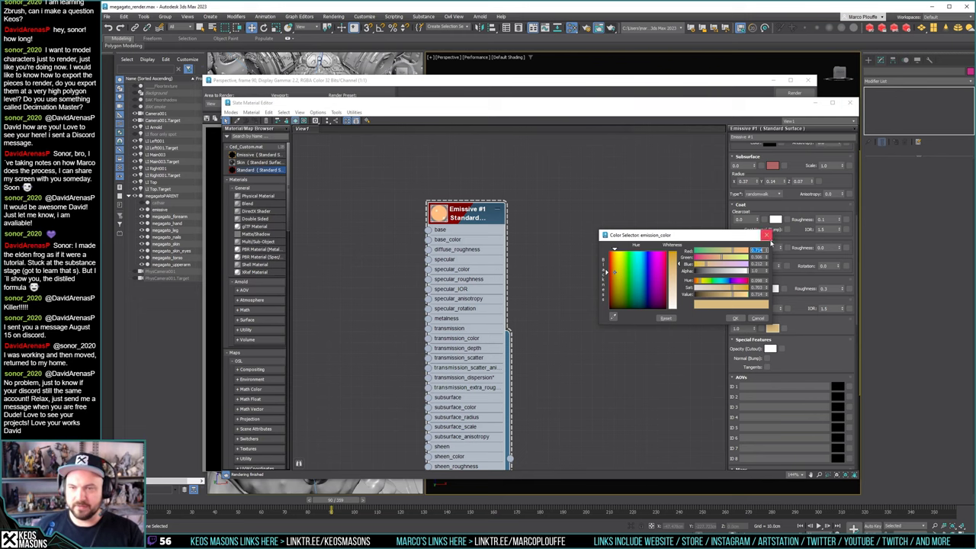
left_click(766, 234)
Close the material editor and the rendered frame window, and save the scene
left_click(849, 102)
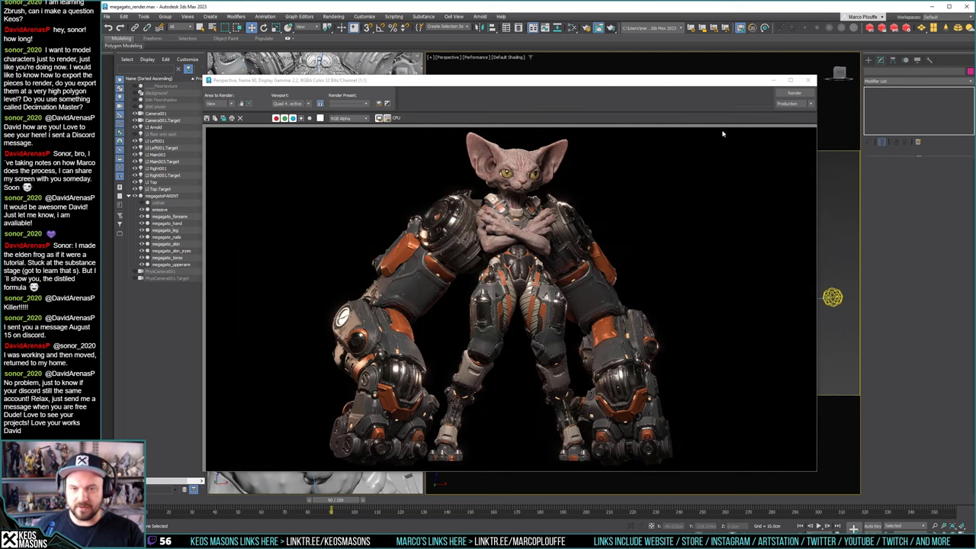
left_click(810, 80)
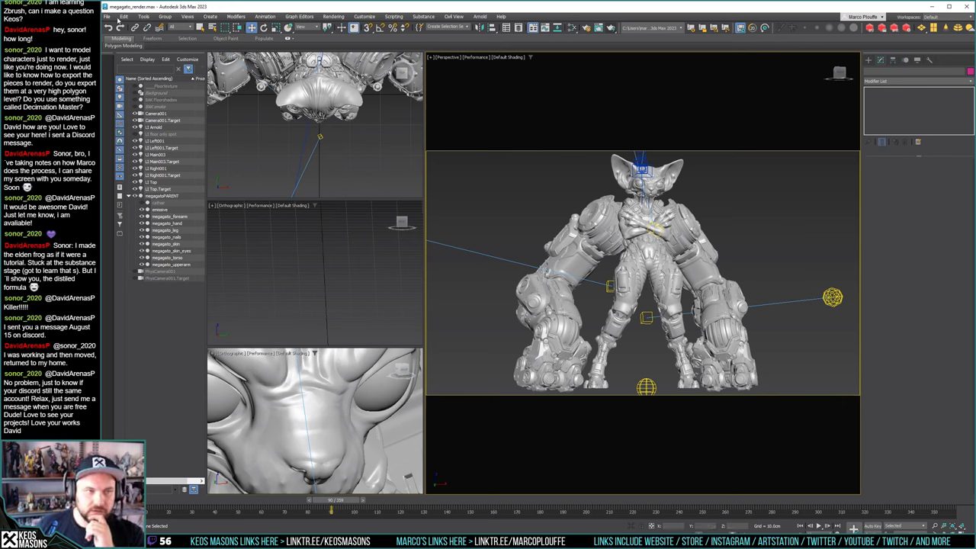
left_click(106, 16)
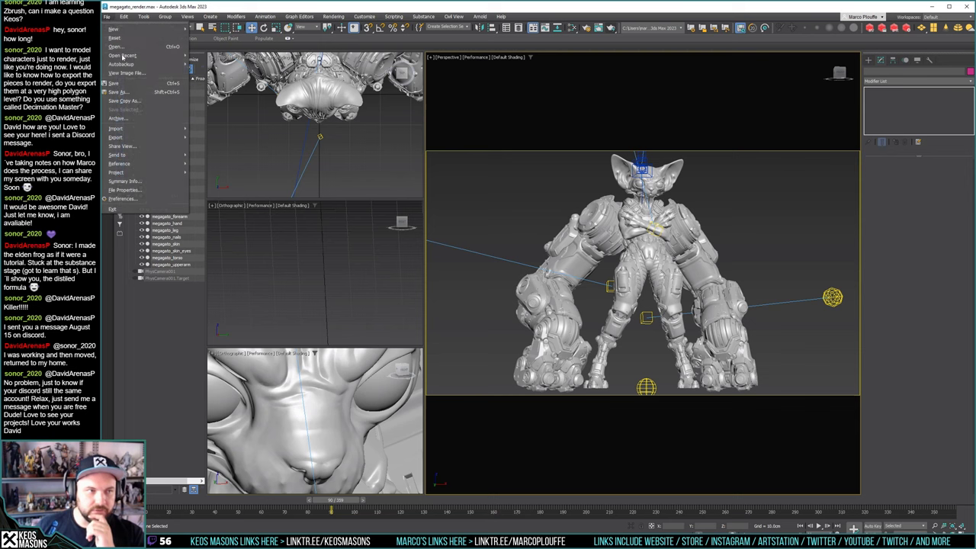
left_click(123, 85)
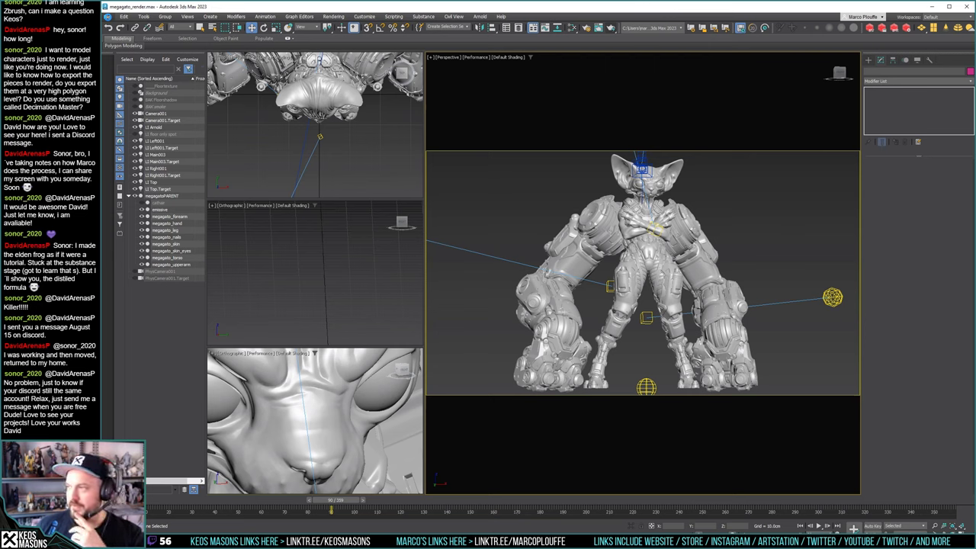
Start merging objects from another scene file and browse up from the megagato render images to the Projects folder
left_click(109, 18)
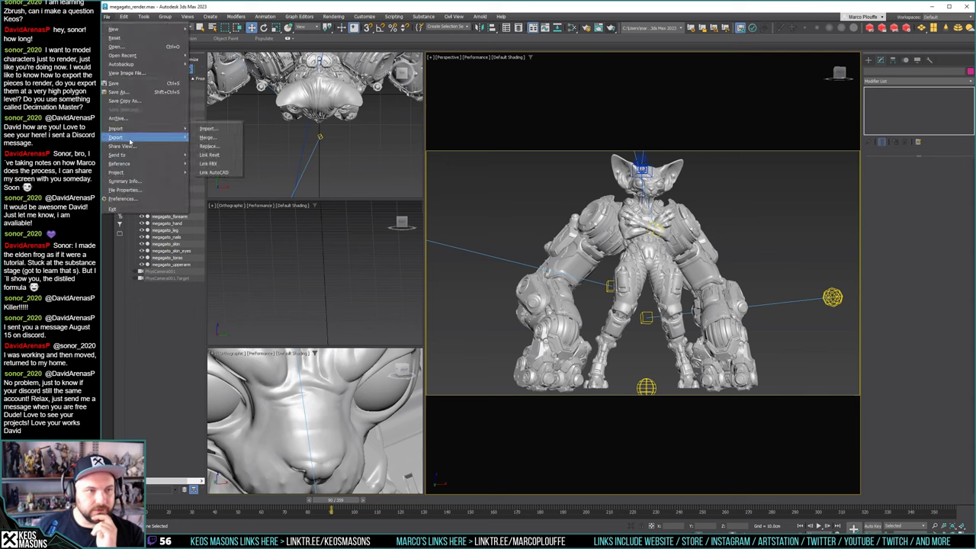
mouse_move(148, 129)
left_click(207, 137)
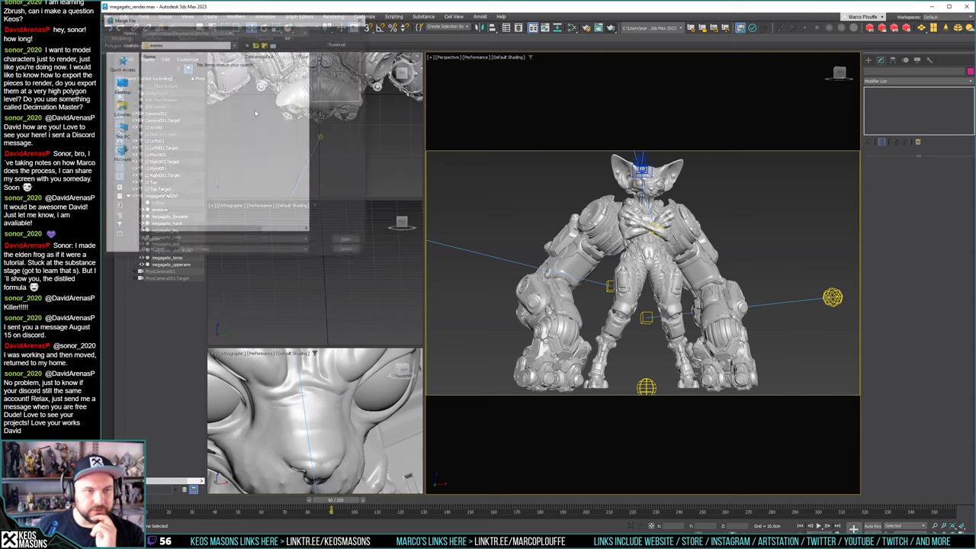
left_click(231, 31)
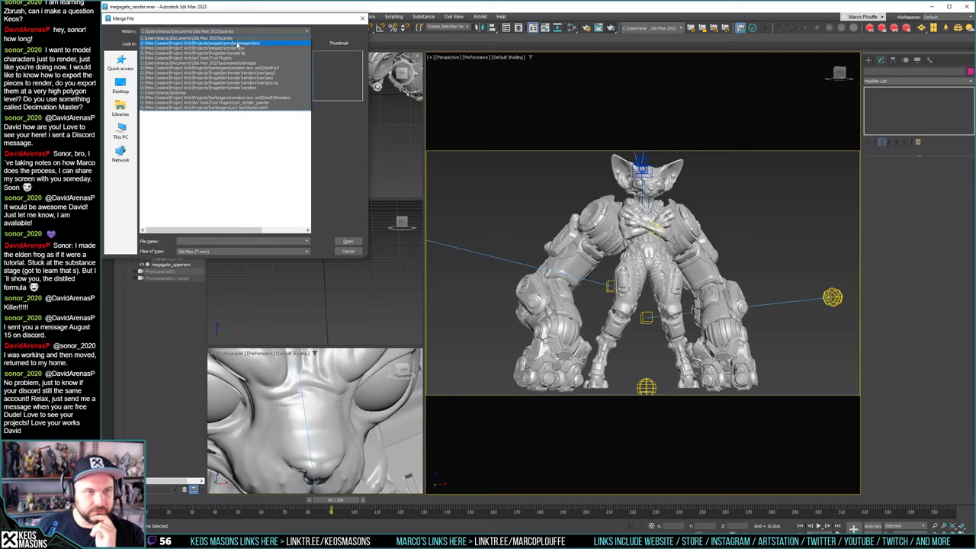
left_click(237, 44)
left_click(256, 44)
left_click(256, 44)
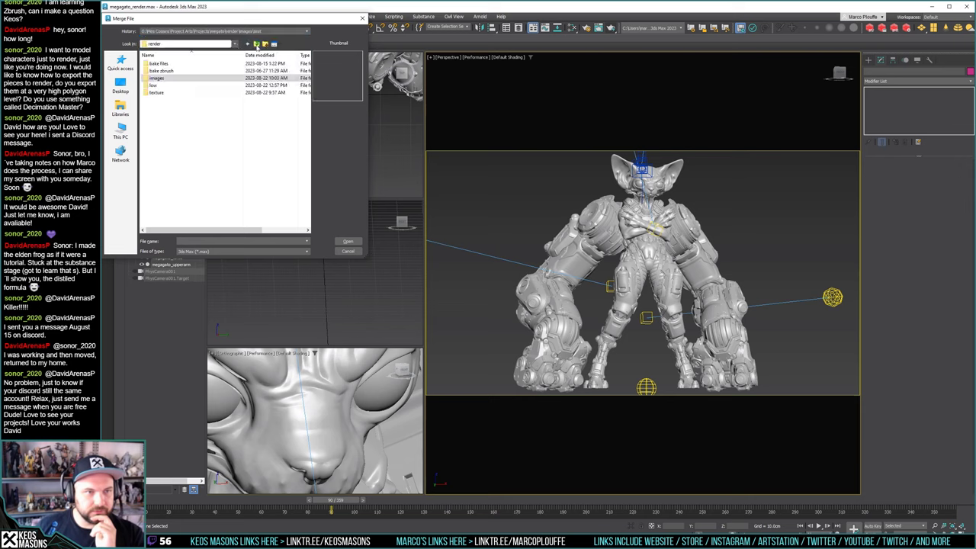
left_click(256, 44)
left_click(256, 44)
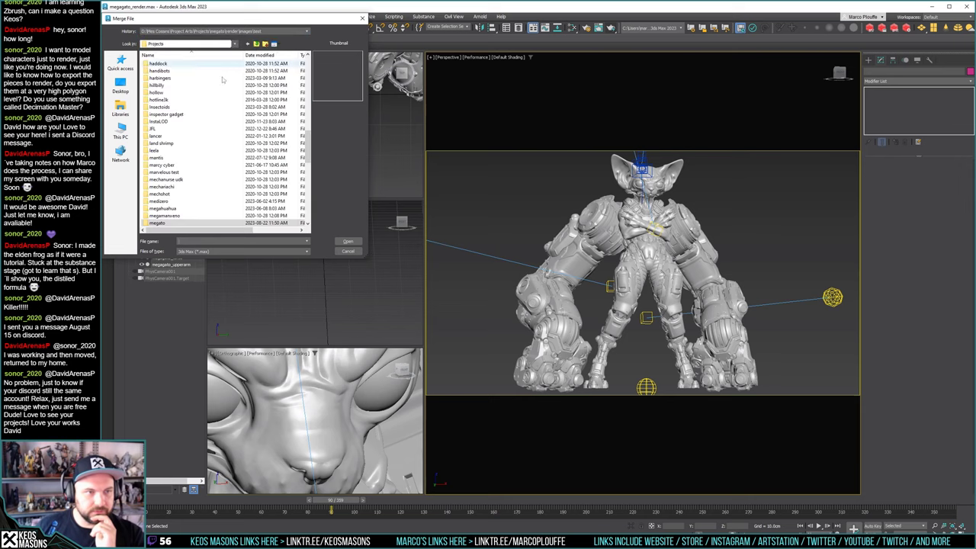
Choose Mica_Renders.max in the LP folder of the archangels Mica renders as the file to merge from
scroll(165, 106, "up", 15)
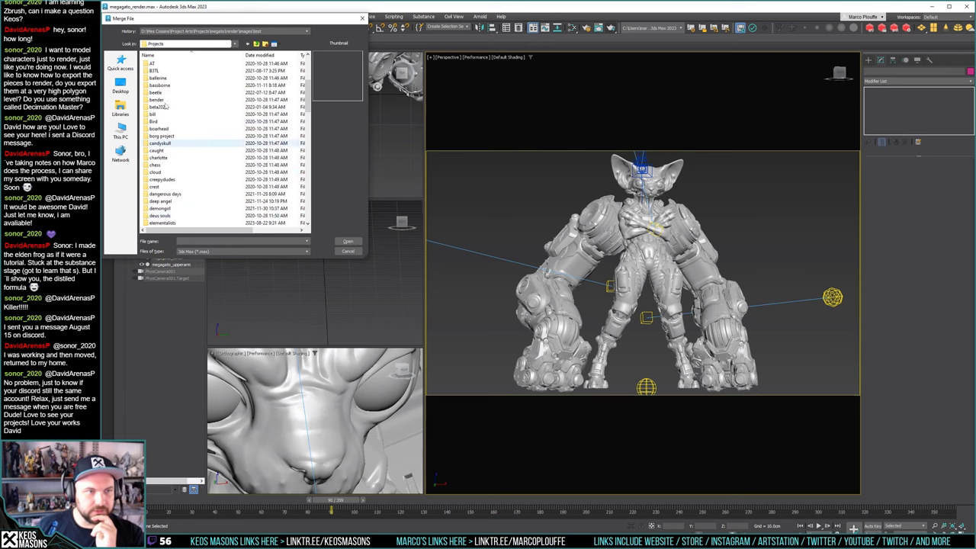
scroll(165, 103, "up", 2)
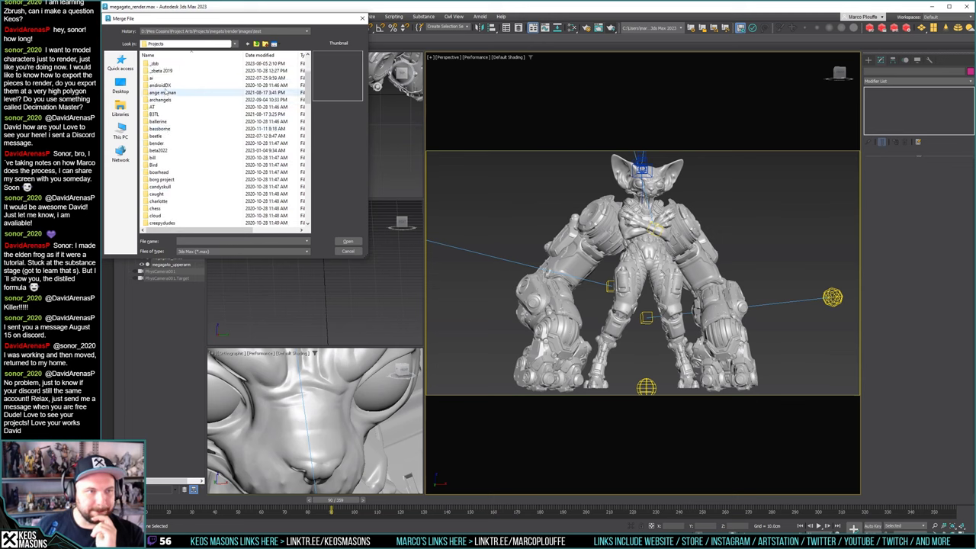
double_click(160, 100)
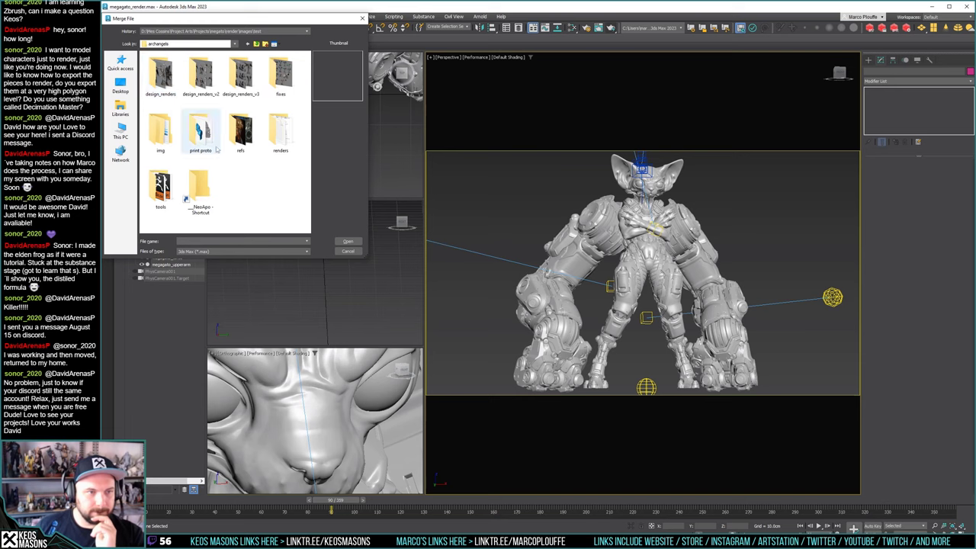
double_click(280, 132)
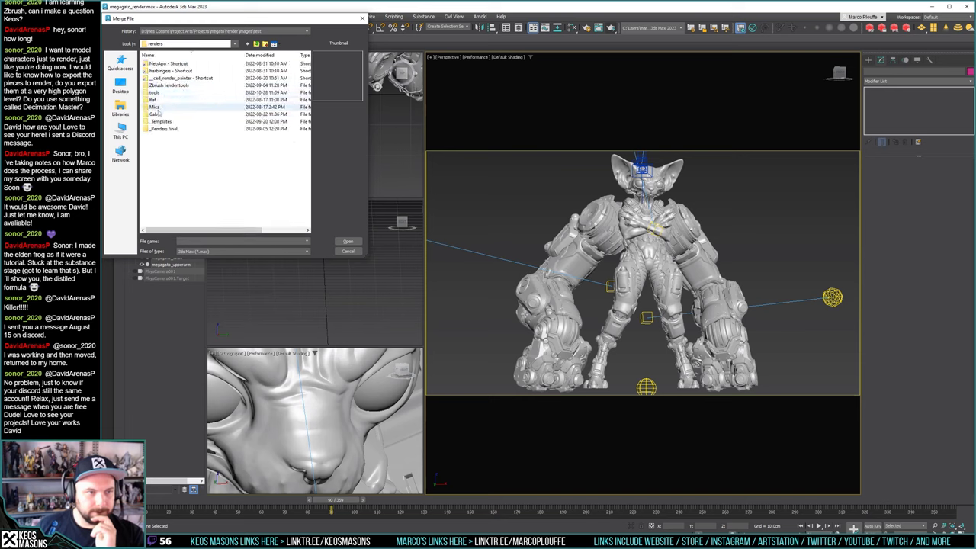
double_click(155, 107)
double_click(156, 65)
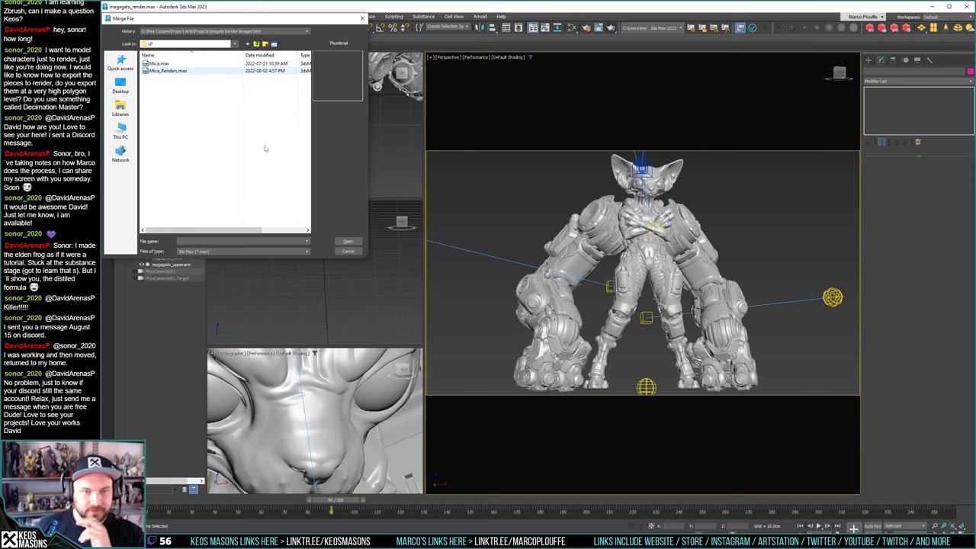
key("Escape")
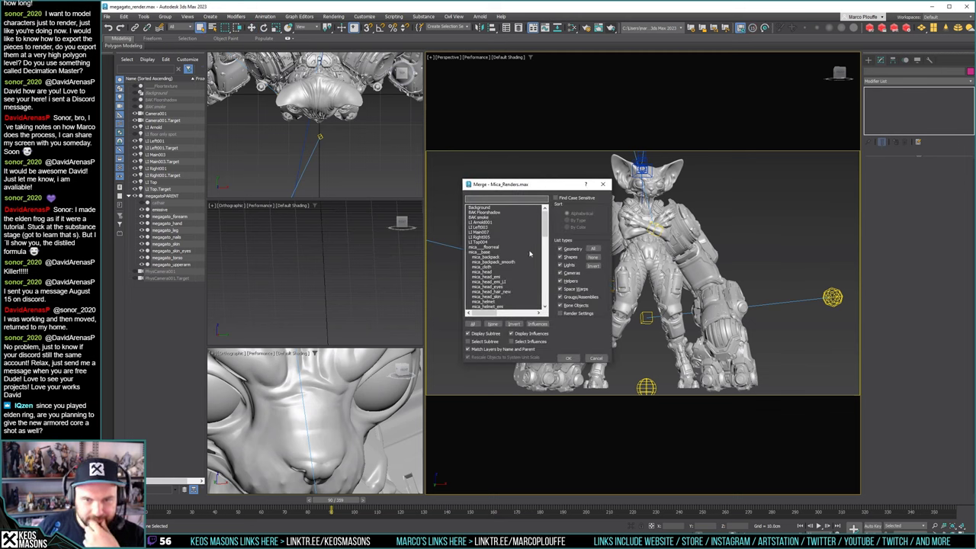
Merge the mica_helmet_emi mesh and its mica_helmet_emi_LI light from Mica_Renders.max into the scene
scroll(530, 254, "down", 8)
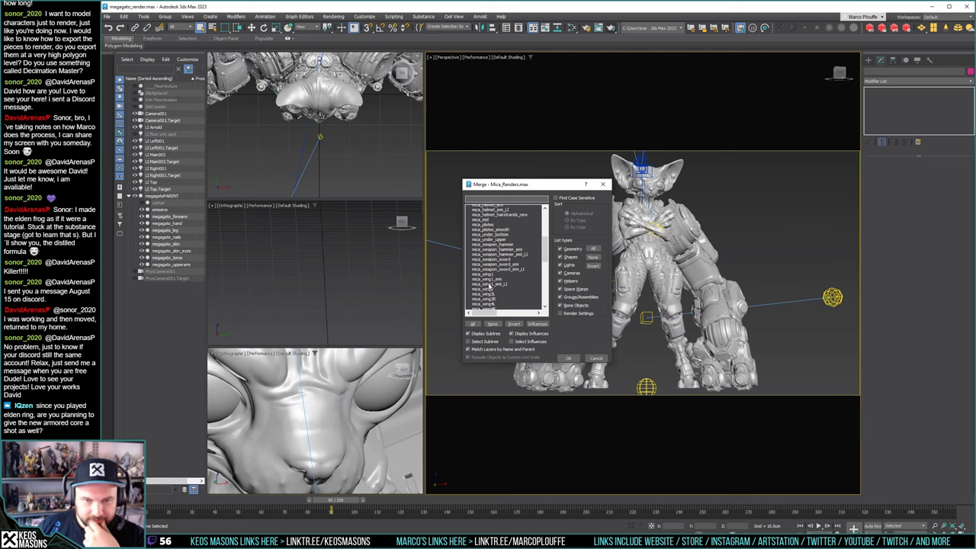
scroll(488, 286, "down", 1)
scroll(495, 263, "up", 2)
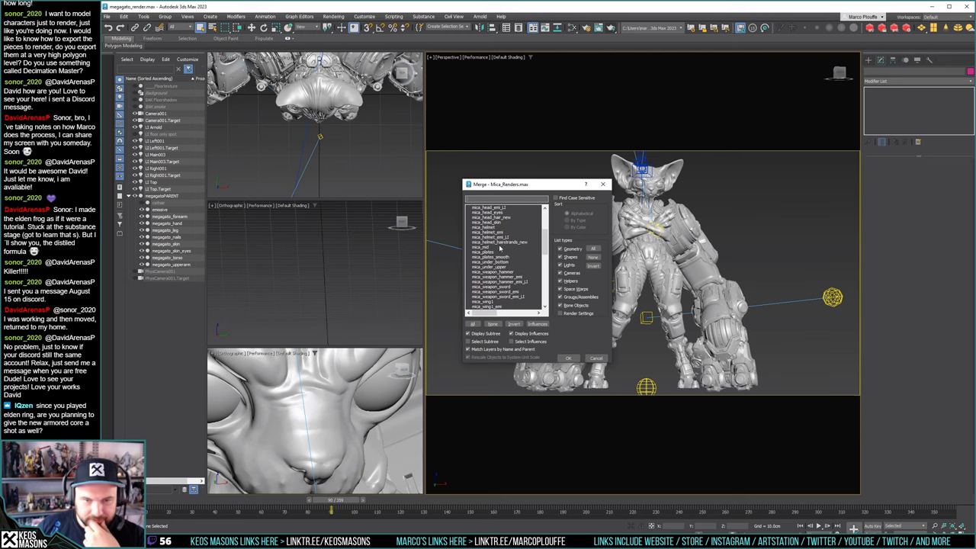
left_click(502, 238)
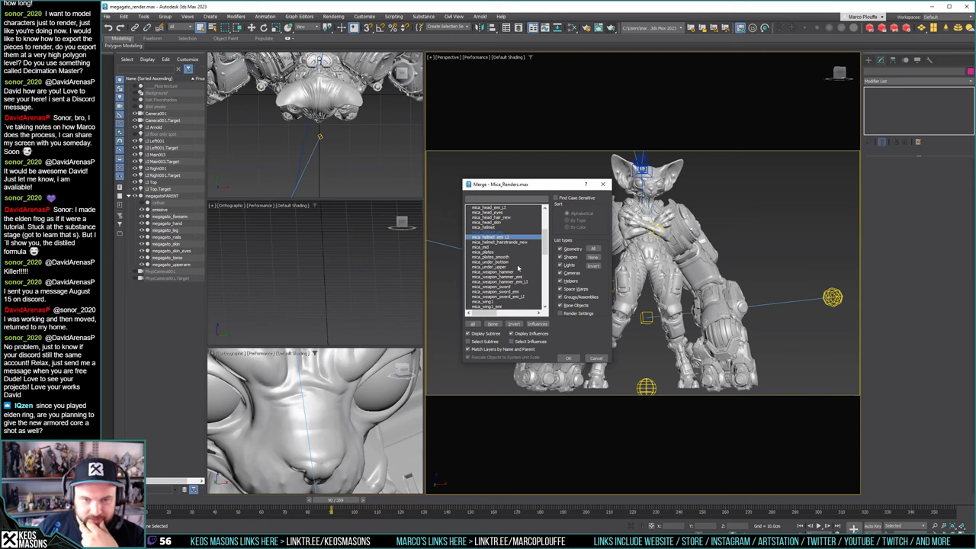
left_click(503, 233, "ctrl")
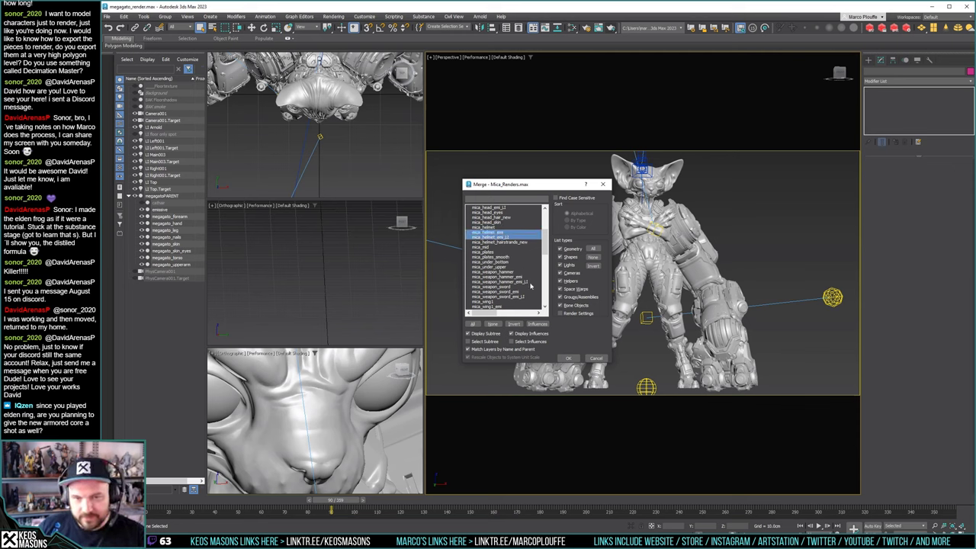
left_click(569, 359)
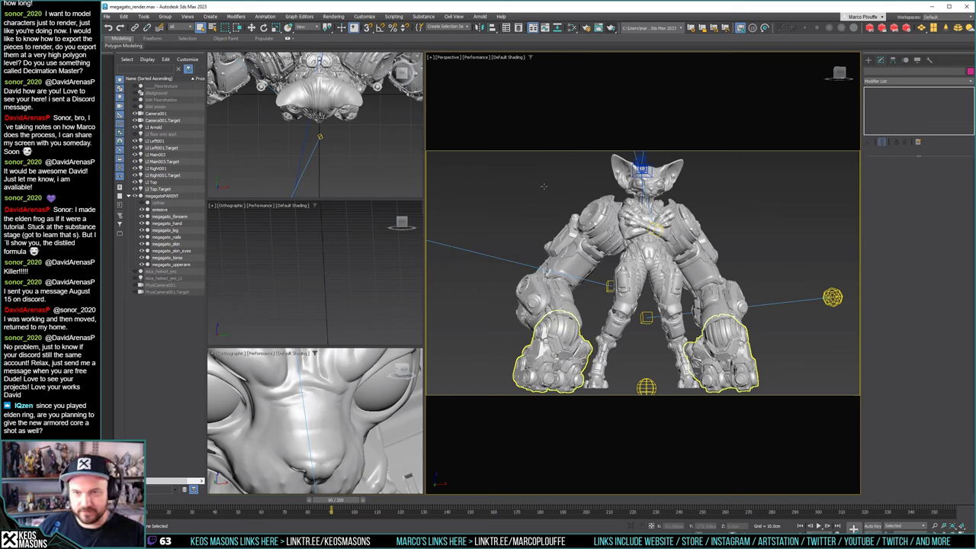
Unhide mica_helmet_emi and mica_helmet_emi_LI with the whole character in the lower orthographic view
scroll(336, 383, "down", 10)
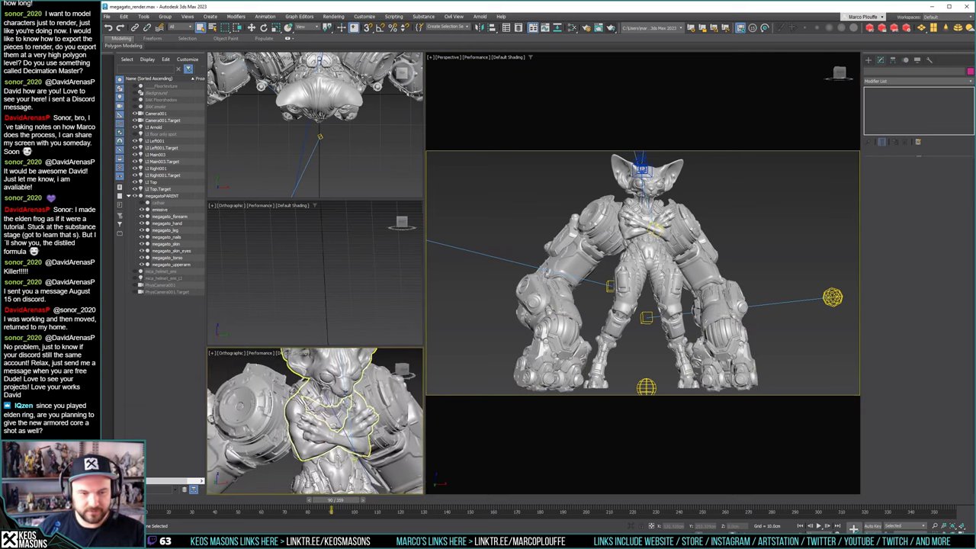
mouse_move(336, 383)
middle_mouse_down("alt")
mouse_move(358, 415)
mouse_move(340, 366)
mouse_move(332, 385)
middle_mouse_up("alt")
left_click(134, 271)
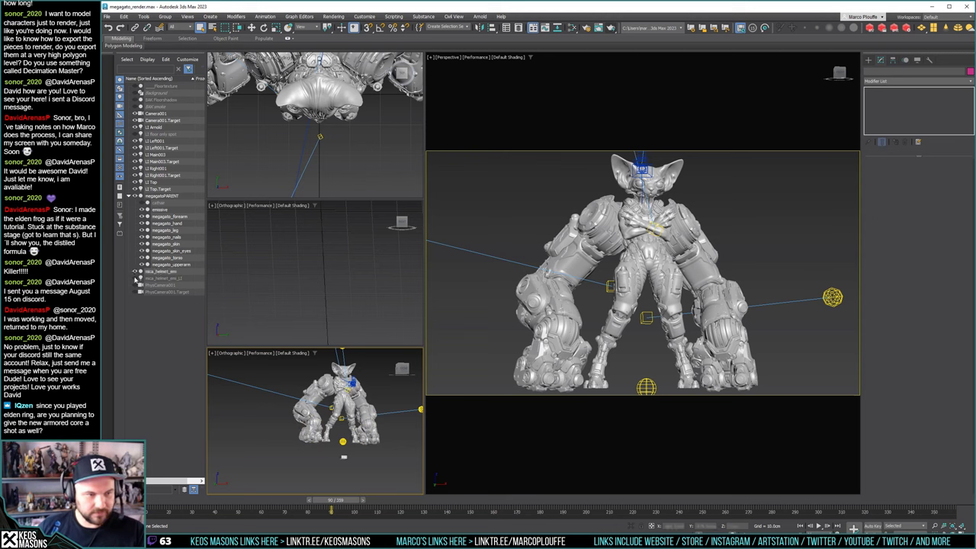
left_click(134, 278)
middle_click_drag(331, 446, 371, 421)
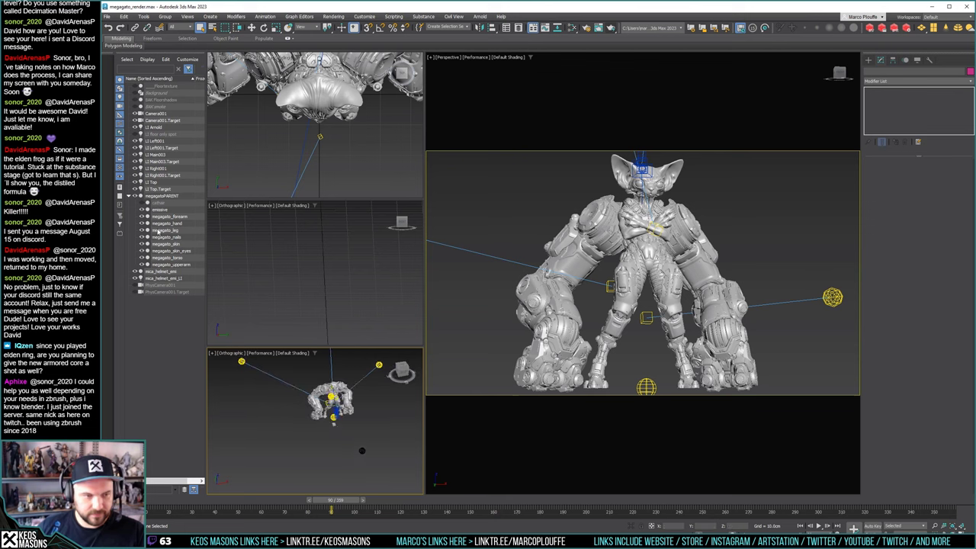
Select the mica_helmet_emi mesh and inspect it up close at the character's crossed hands
left_click(160, 272)
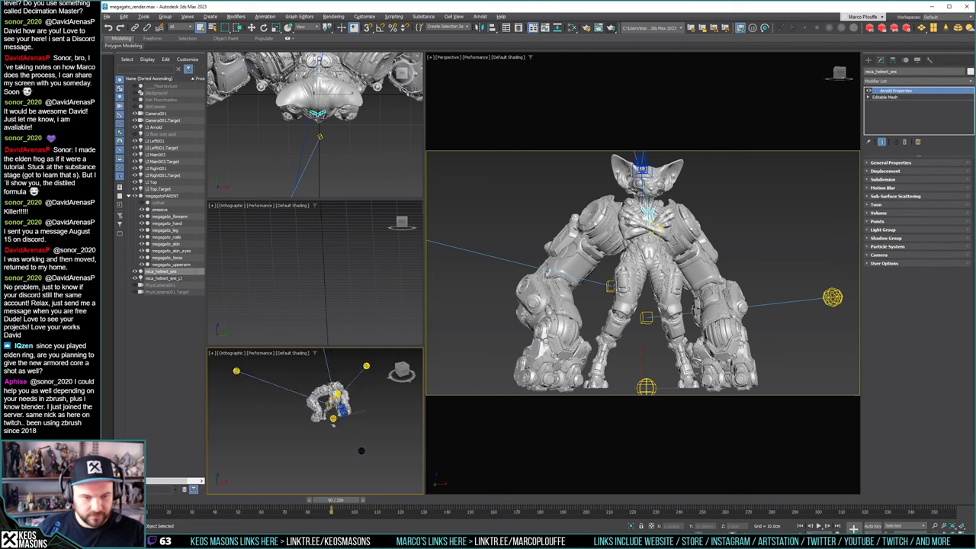
key("z")
scroll(306, 400, "up", 8)
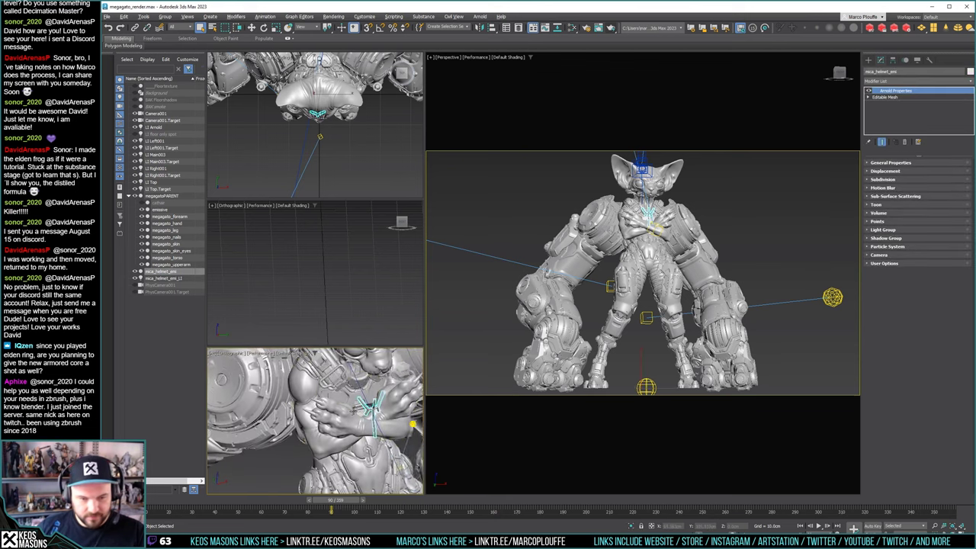
scroll(306, 399, "up", 3)
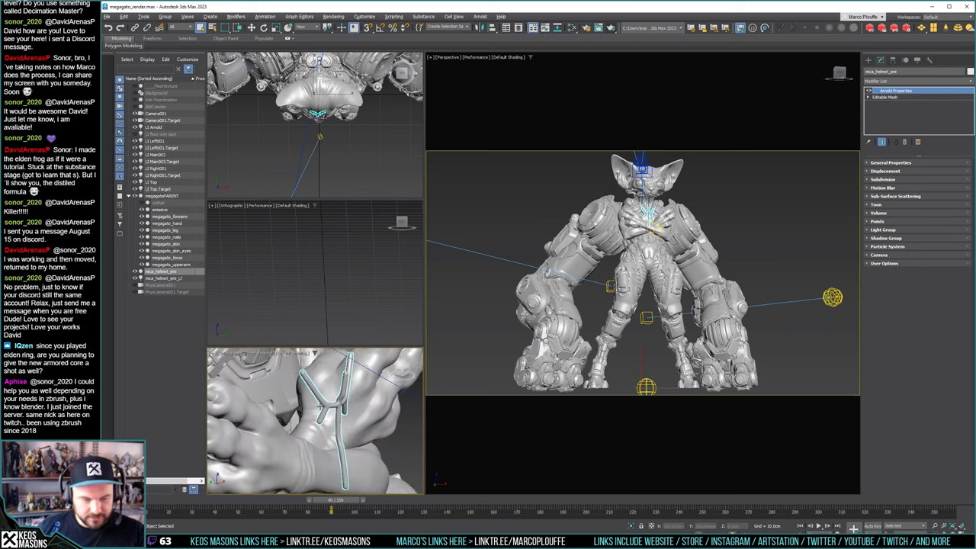
Select the mica_helmet_emi_LI light and check its Arnold light settings and its placement around the character
left_click(175, 279)
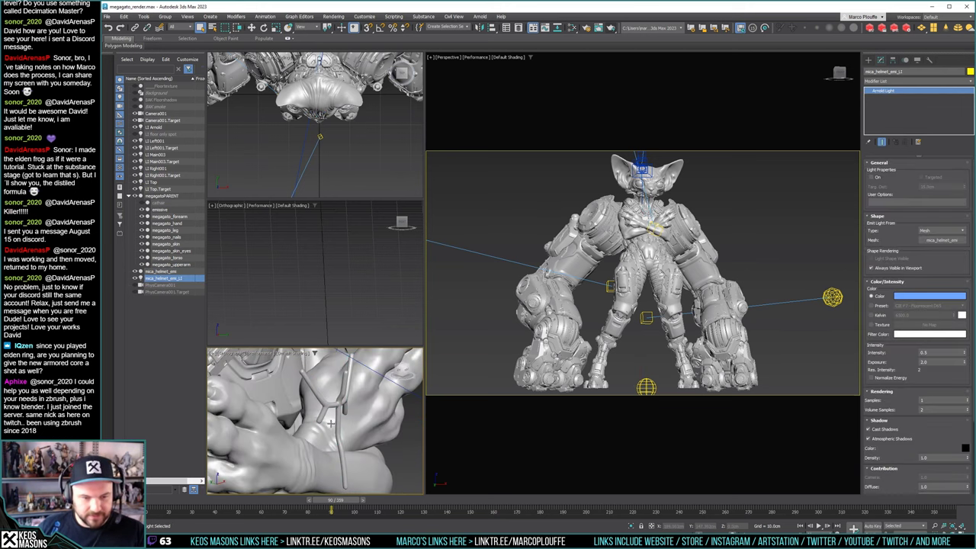
key("z")
scroll(331, 412, "down", 5)
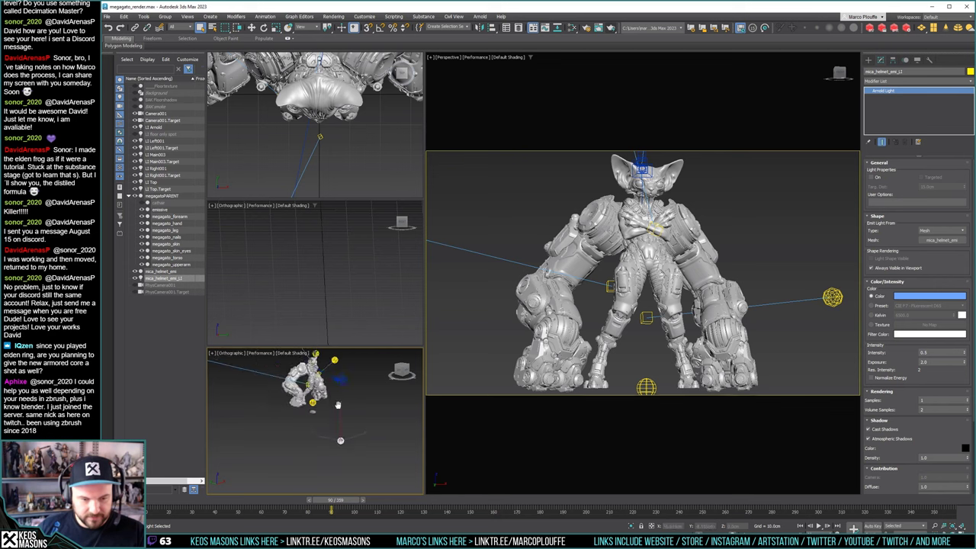
scroll(304, 375, "up", 9)
scroll(305, 377, "up", 5)
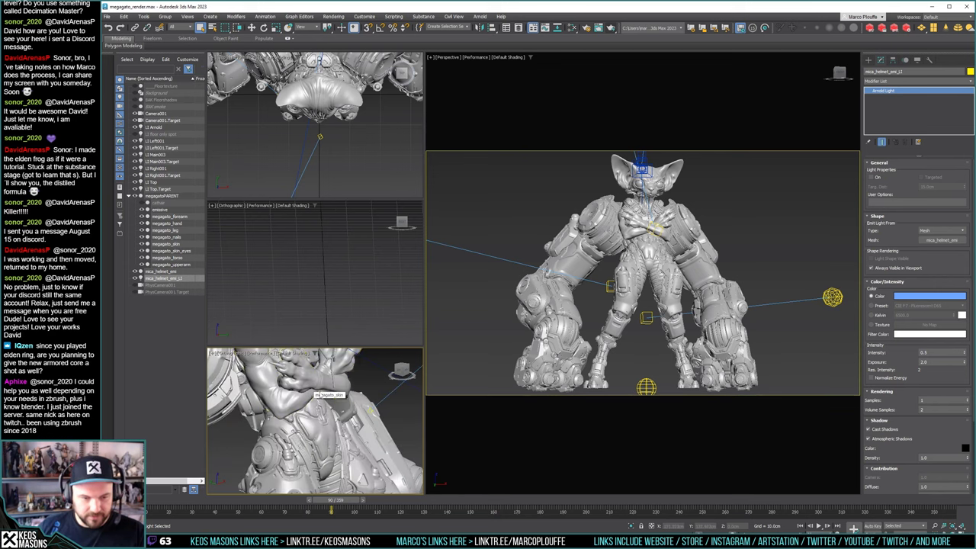
middle_click_drag(307, 360, 324, 449)
scroll(325, 404, "down", 2)
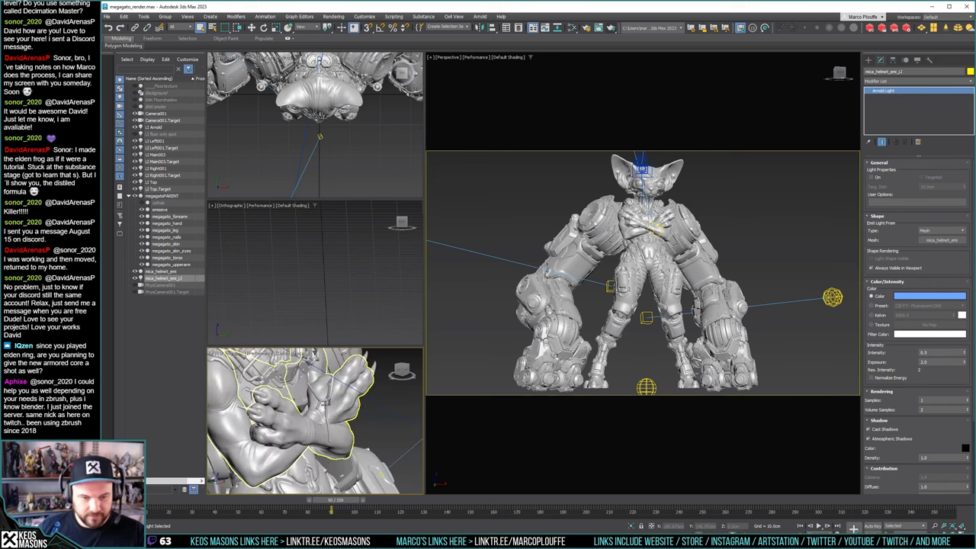
Select the mica_helmet_emi mesh and examine its Arnold Properties, from general visibility and displacement to the light group
left_click(327, 399)
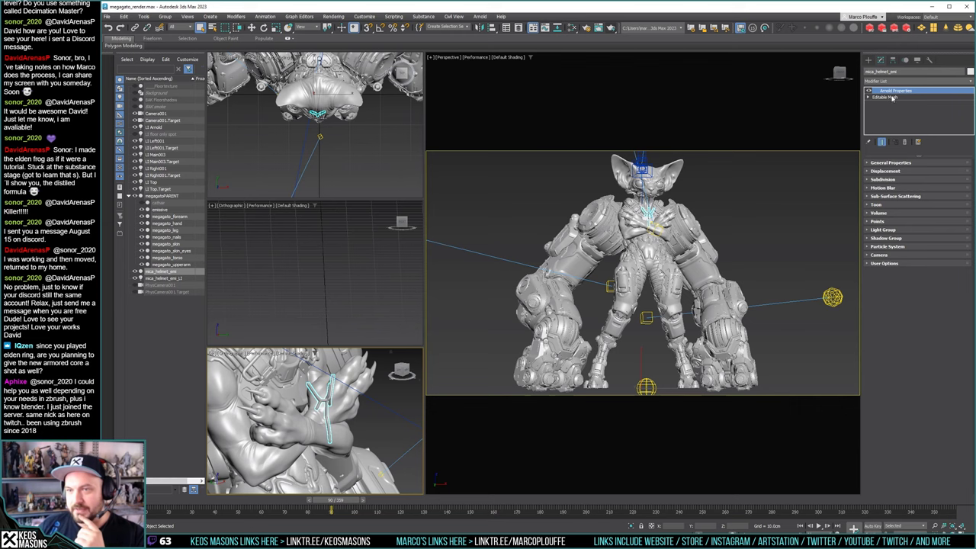
left_click(873, 164)
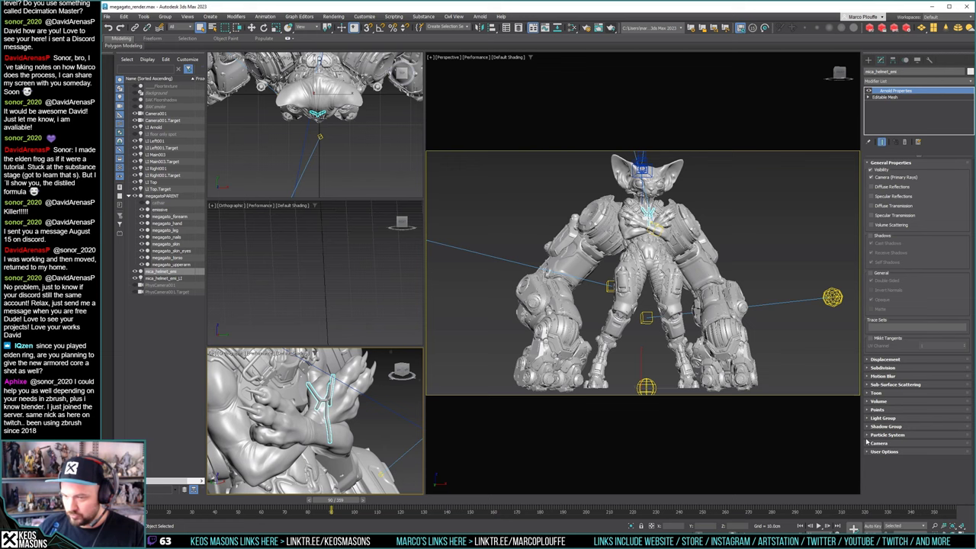
left_click(866, 419)
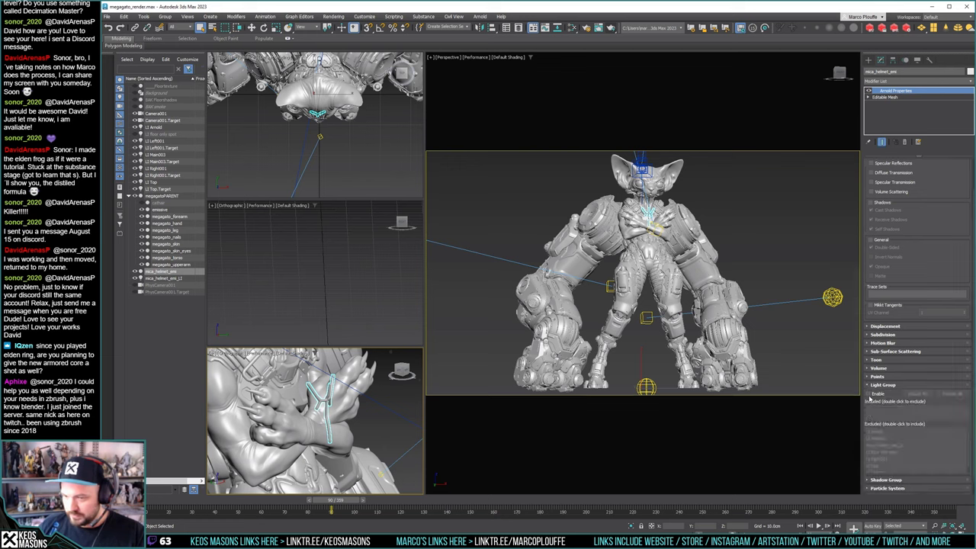
left_click(868, 377)
left_click(868, 368)
left_click(868, 359)
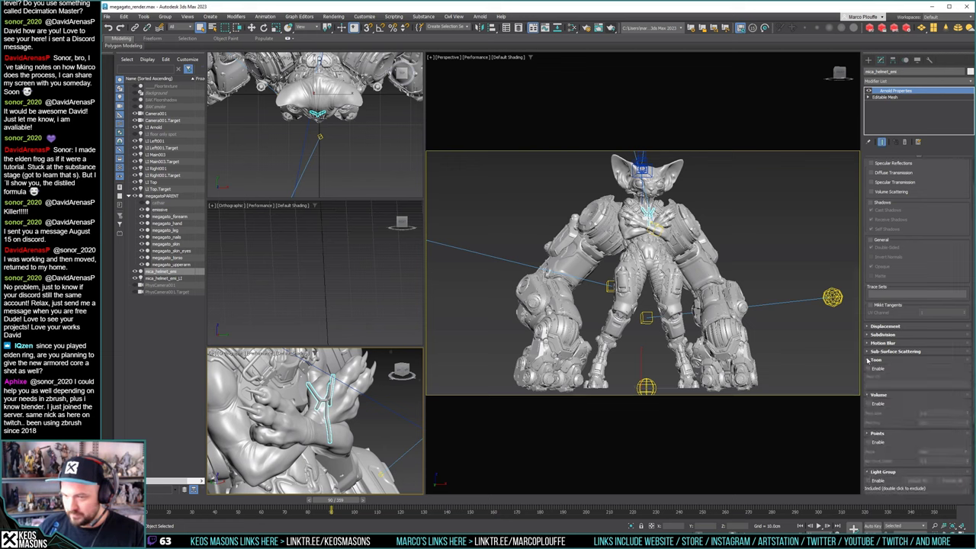
left_click(868, 351)
left_click(866, 343)
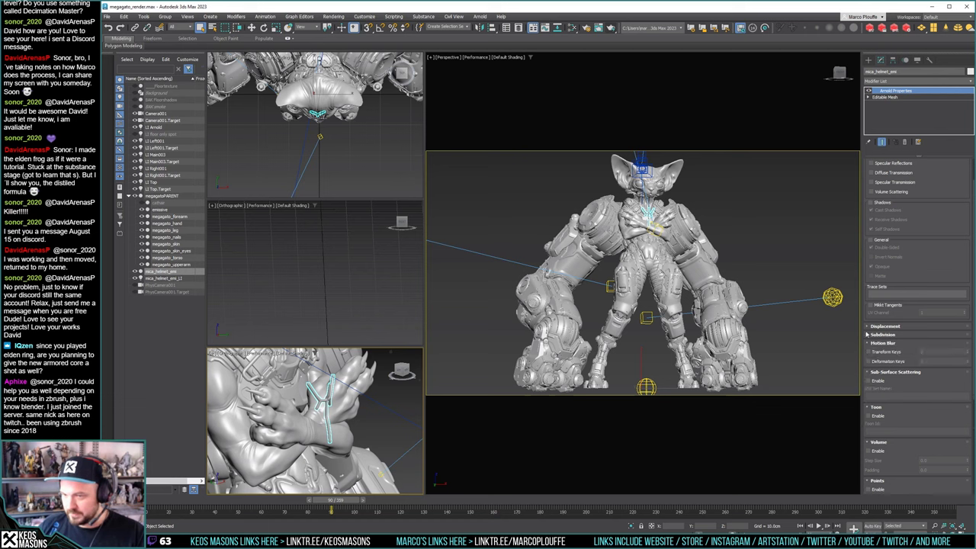
left_click(866, 335)
left_click(867, 326)
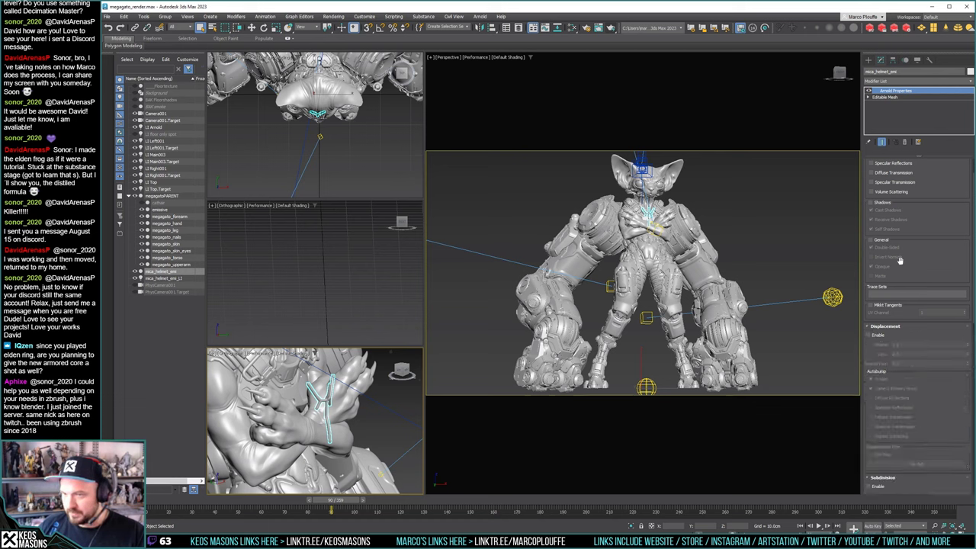
scroll(900, 260, "up", 2)
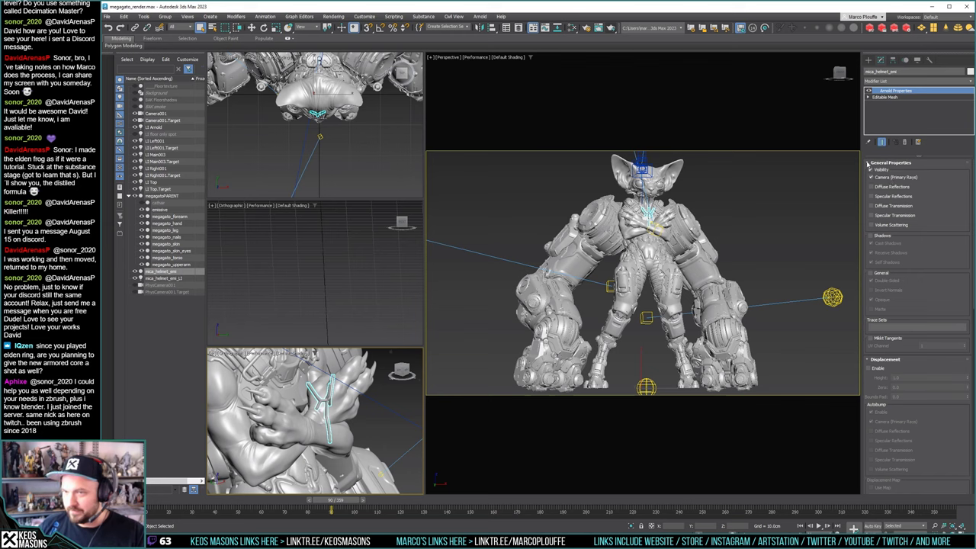
Collapse all the expanded Arnold Properties sections of the mica_helmet_emi mesh while reviewing them
left_click(868, 163)
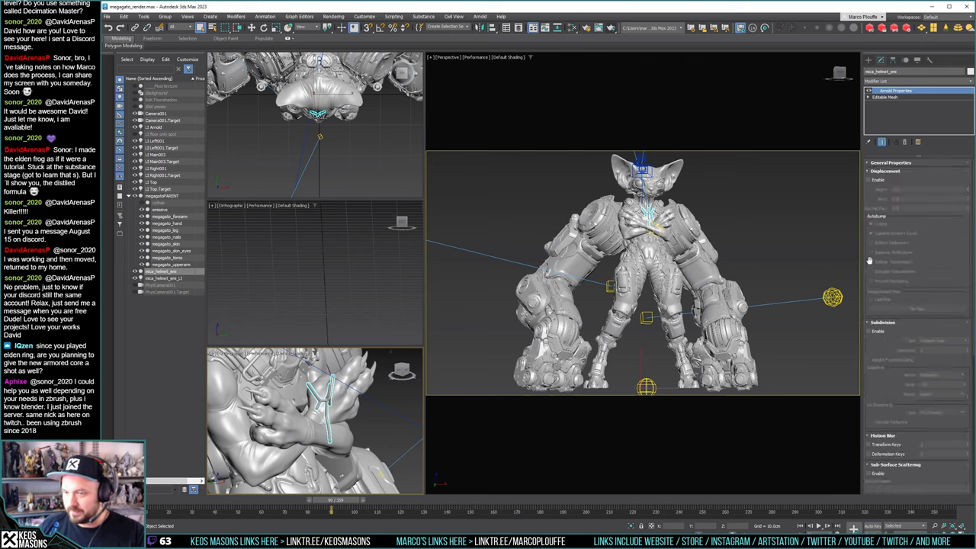
left_click(869, 172)
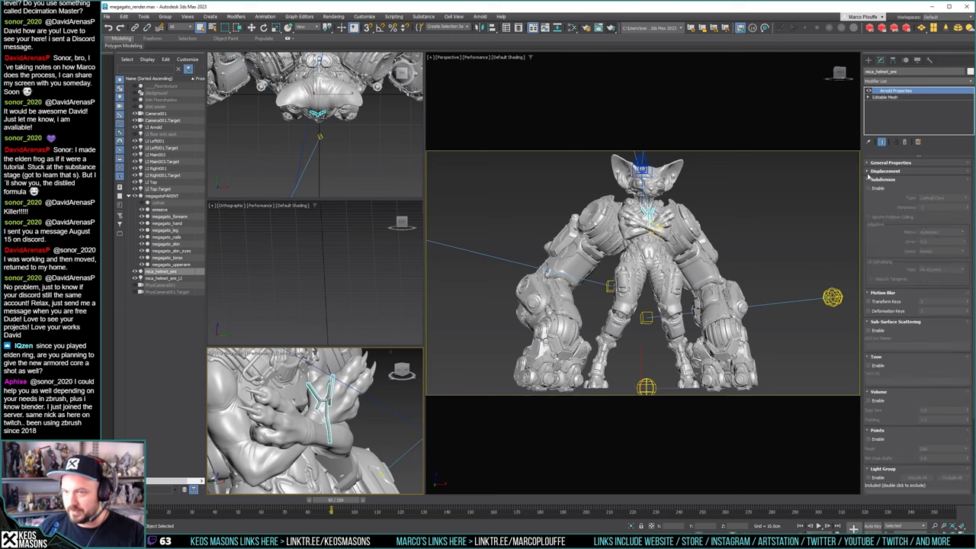
left_click(869, 179)
left_click(869, 188)
left_click(869, 196)
left_click(869, 204)
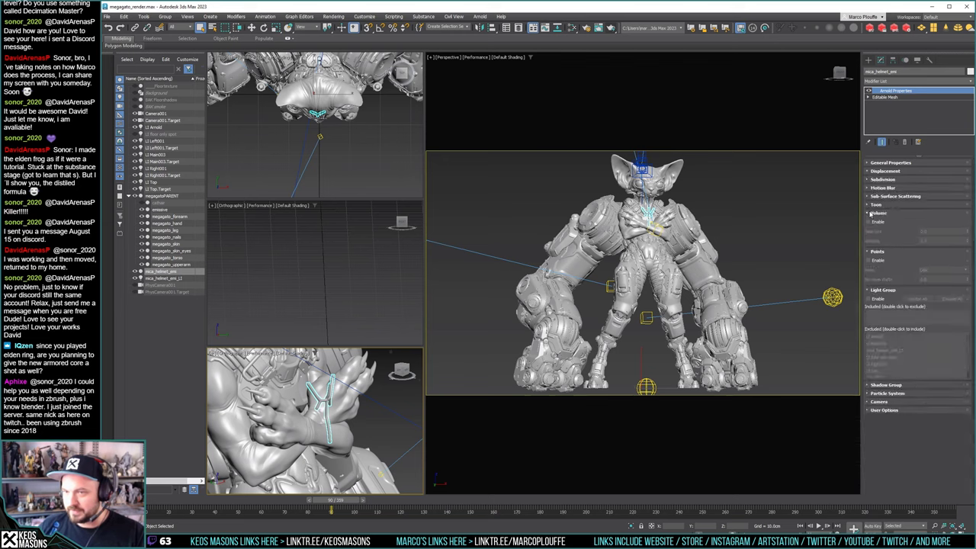
left_click(870, 214)
left_click(868, 222)
left_click(869, 229)
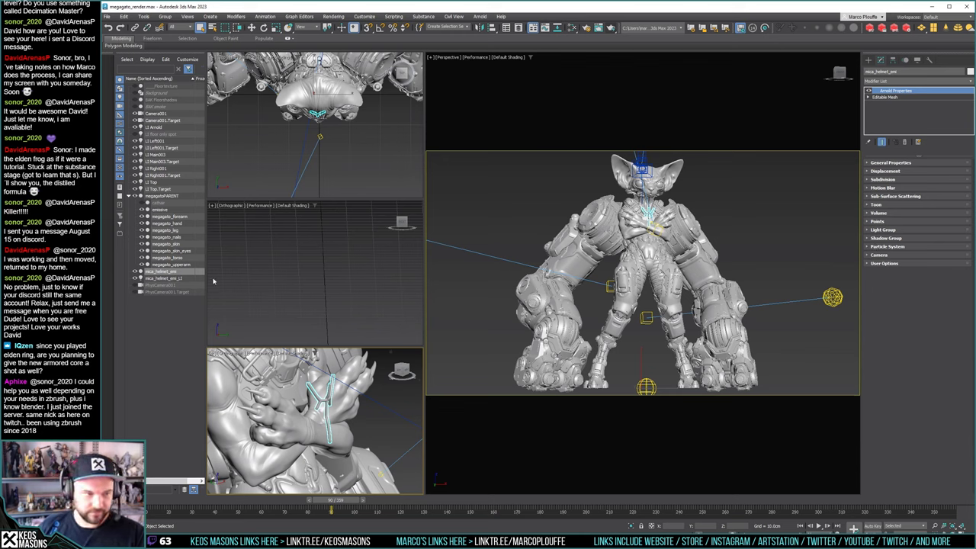
Set the emissive mesh as the source mesh of the mica_helmet_emi_LI light and select that mesh to check it
left_click(171, 279)
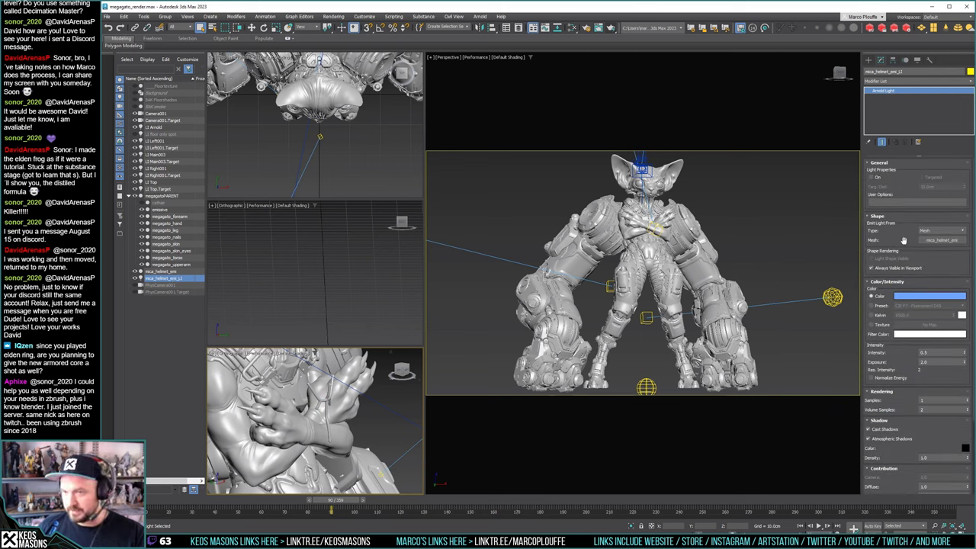
left_click(946, 241)
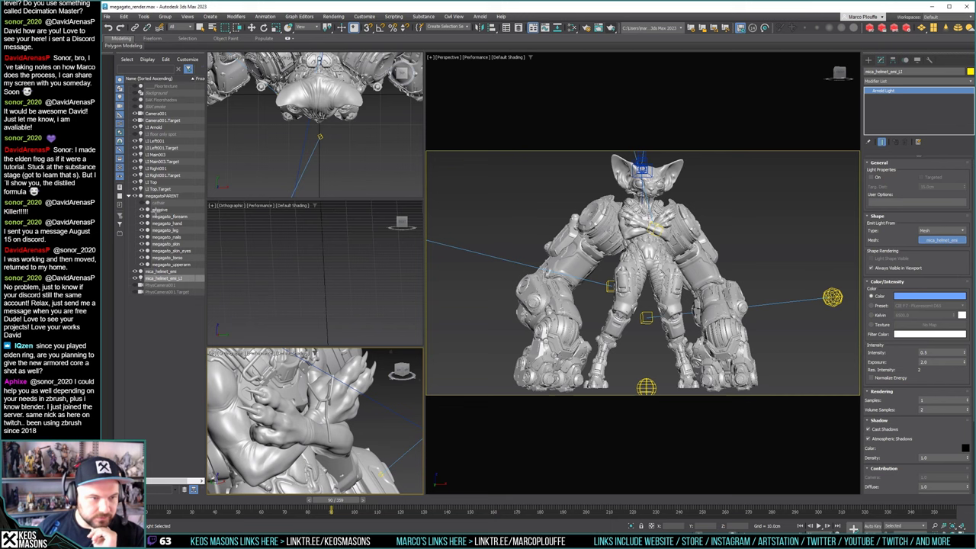
left_click(156, 210)
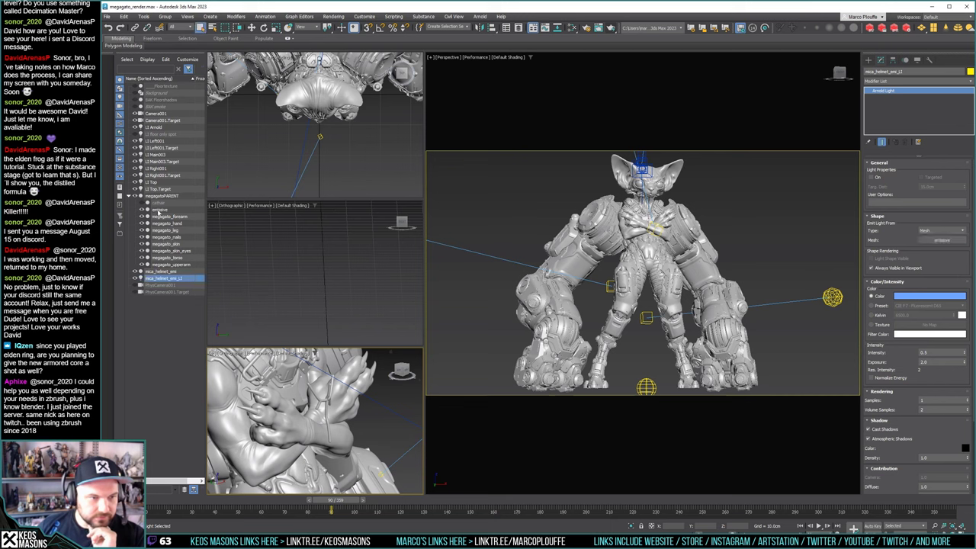
left_click(157, 211)
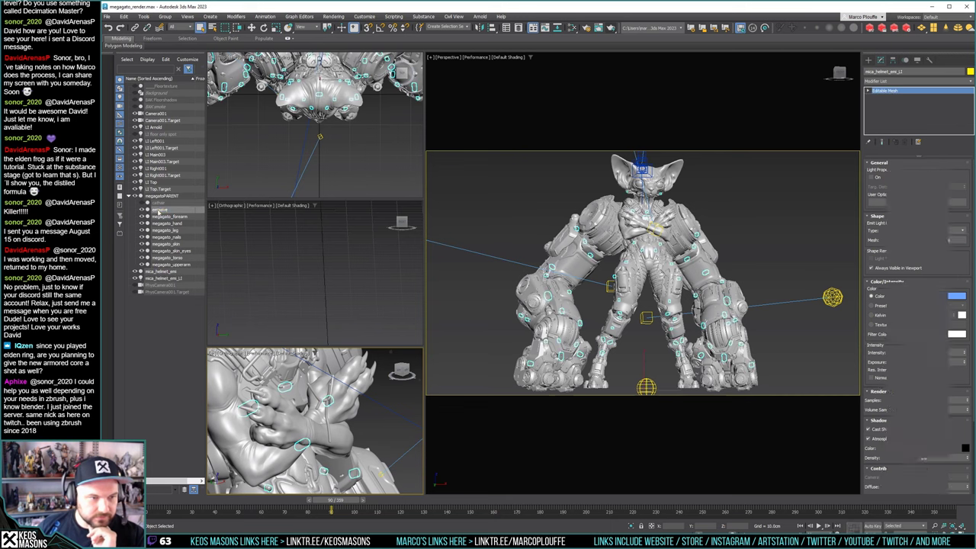
Rename the mica_helmet_emi_LI light as emissive_LI
left_click(161, 278)
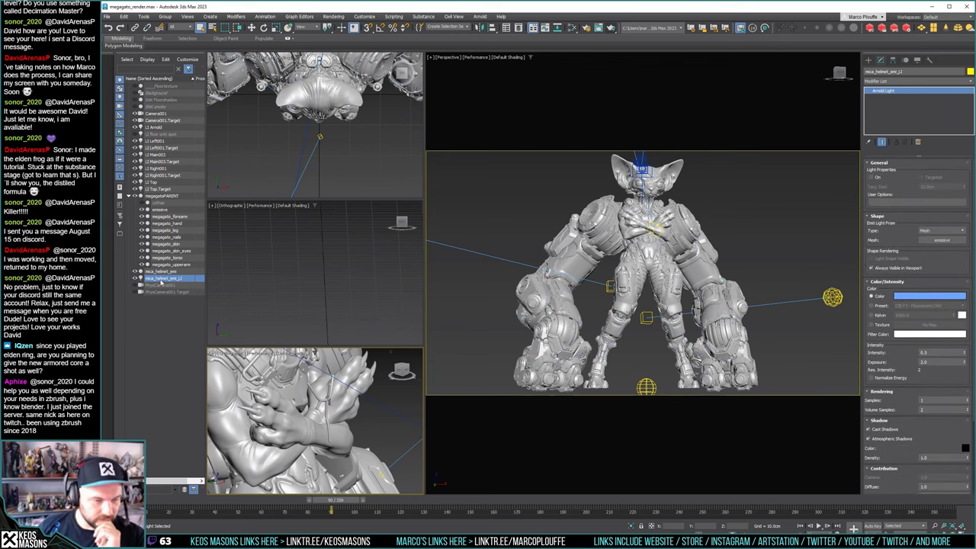
left_click(160, 279)
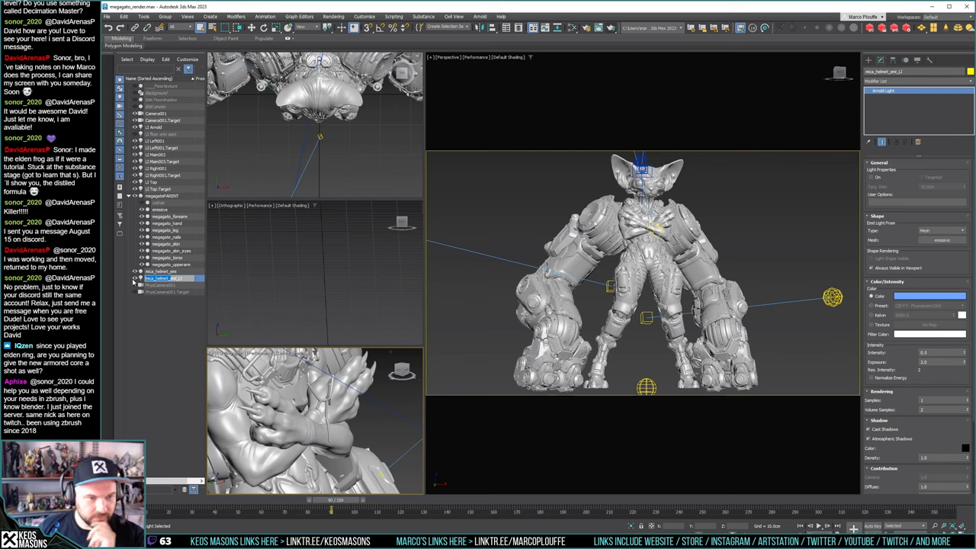
key("BackSpace")
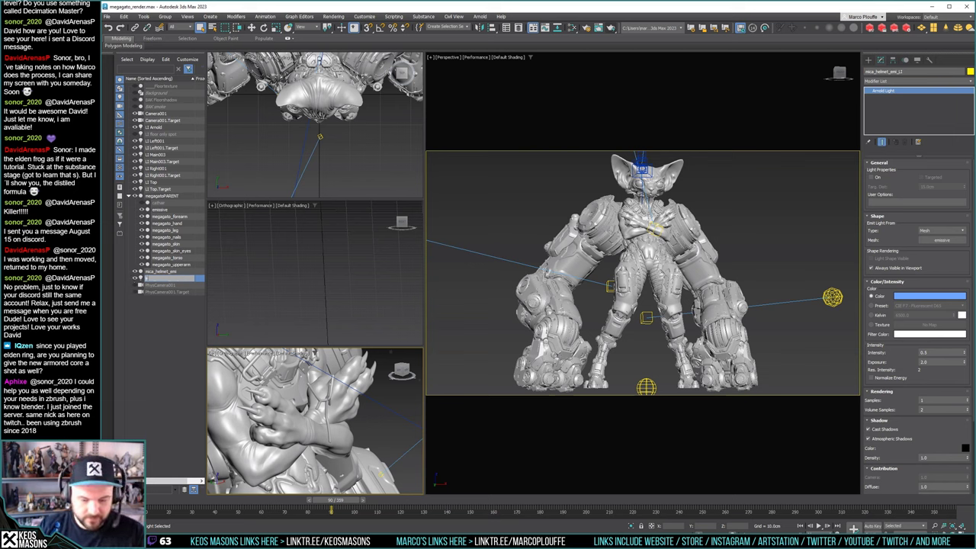
type("emissive_L1")
key("Return")
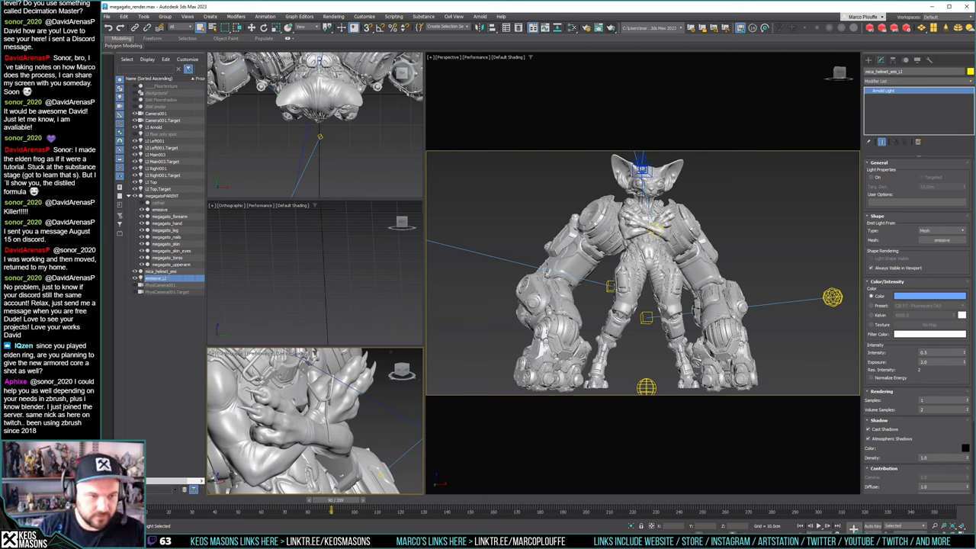
Parent the emissive_LI light under megagatoPARENT and delete the leftover mica_helmet_emi mesh
left_click_drag(160, 280, 162, 196)
left_click(158, 283)
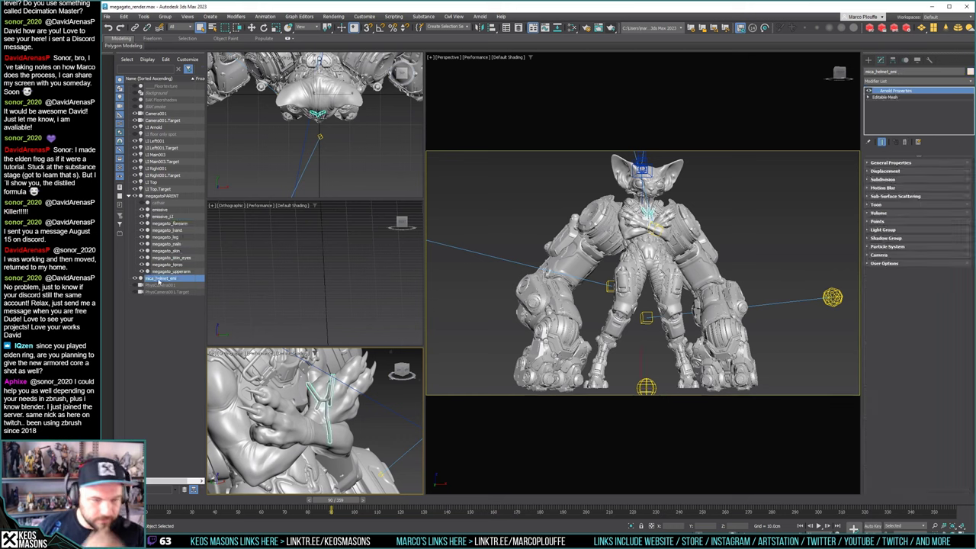
key("Delete")
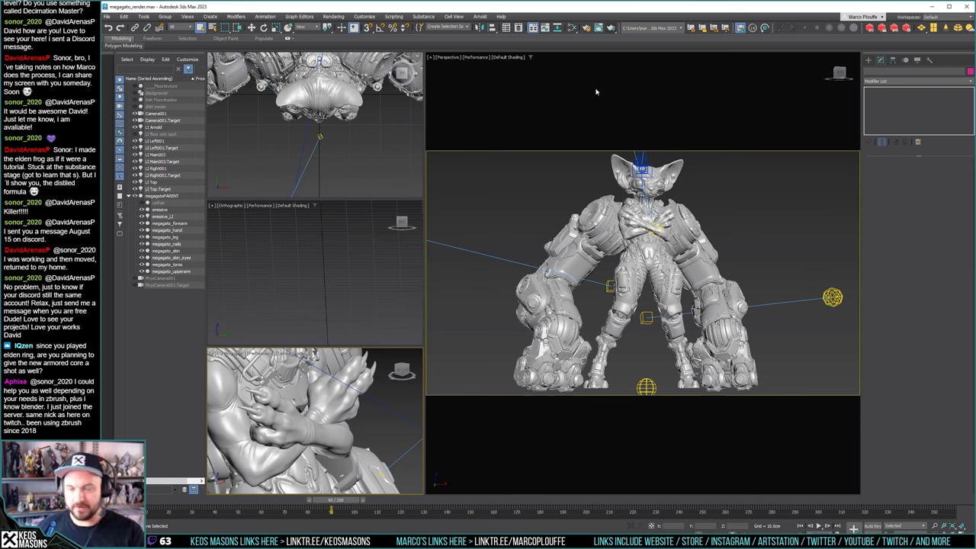
Change the emissive_LI light's color from its hue to a warm yellow and render the perspective view
left_click(159, 217)
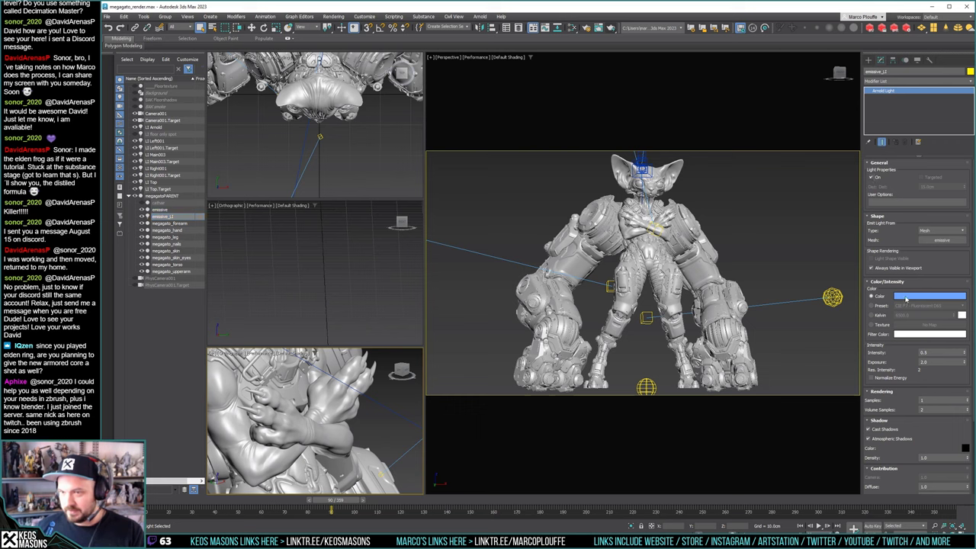
left_click(904, 297)
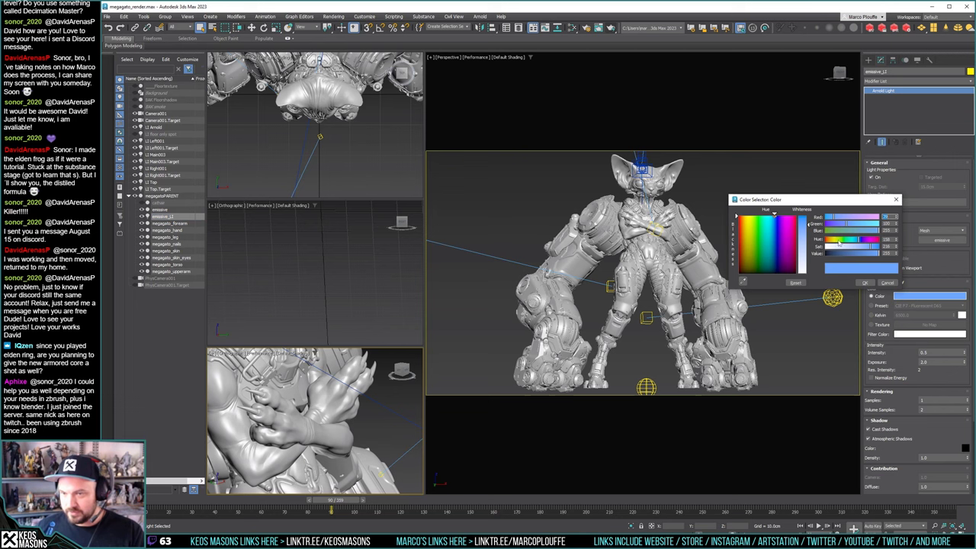
left_click_drag(839, 242, 834, 241)
left_click(866, 283)
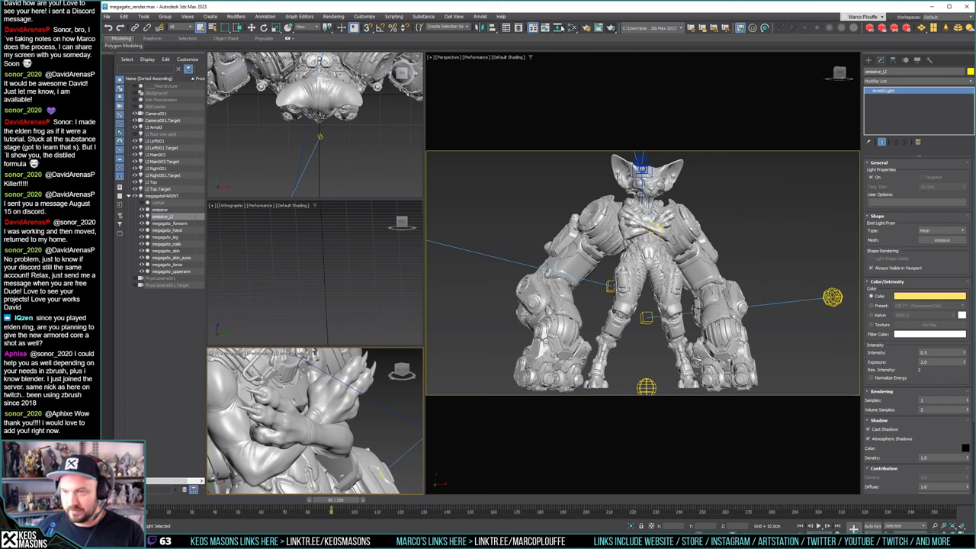
left_click(611, 28)
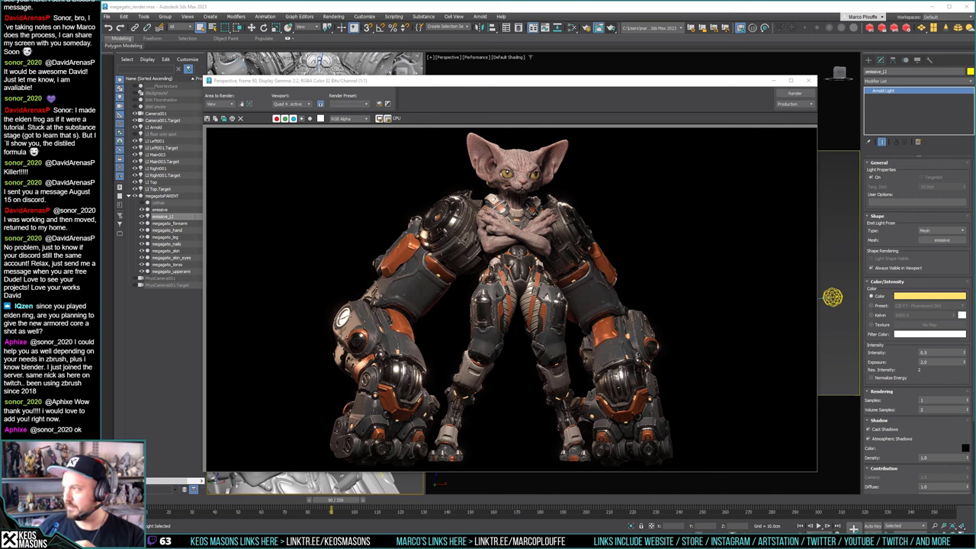
left_click(641, 81)
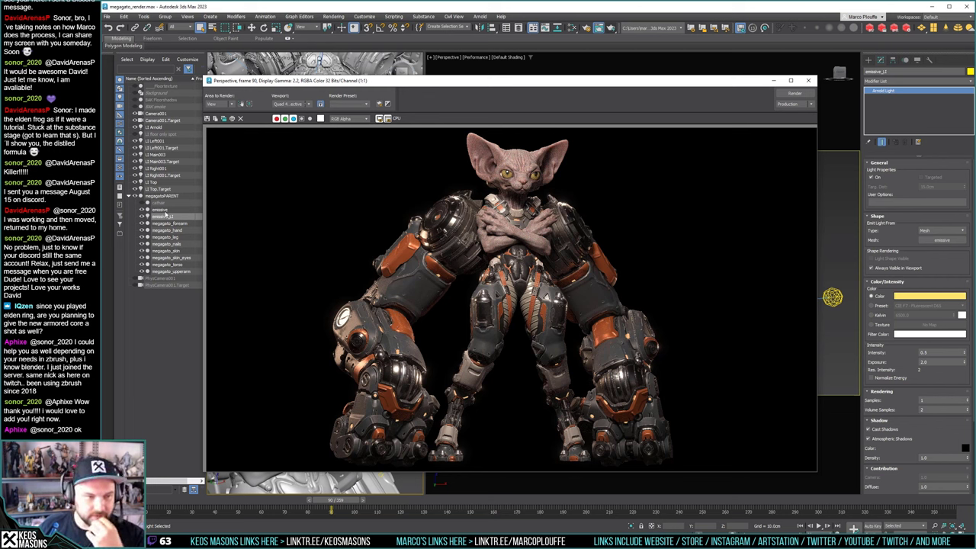
With the emissive mesh selected, add the Standard library material to the Slate Material Editor view beside the Emissive #1 node
left_click(165, 210)
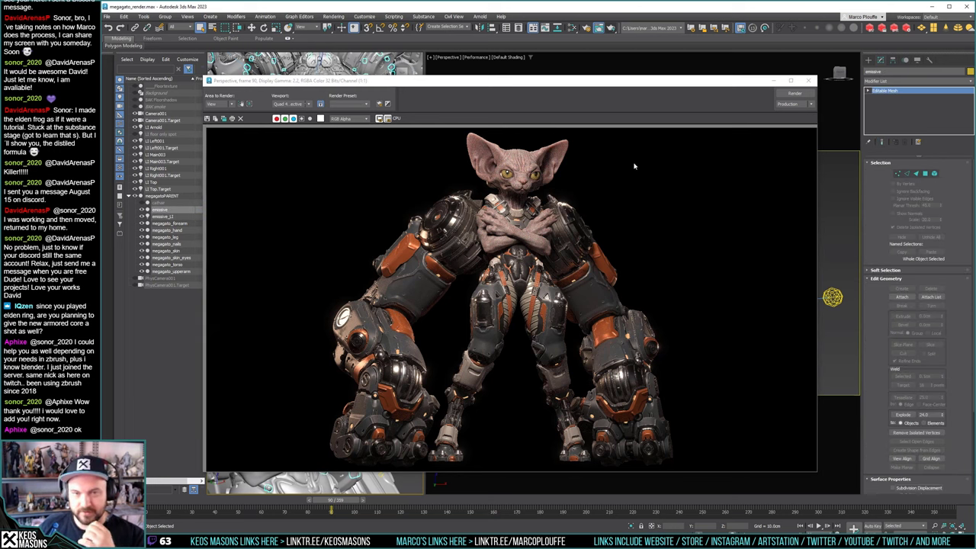
left_click(808, 80)
key("m")
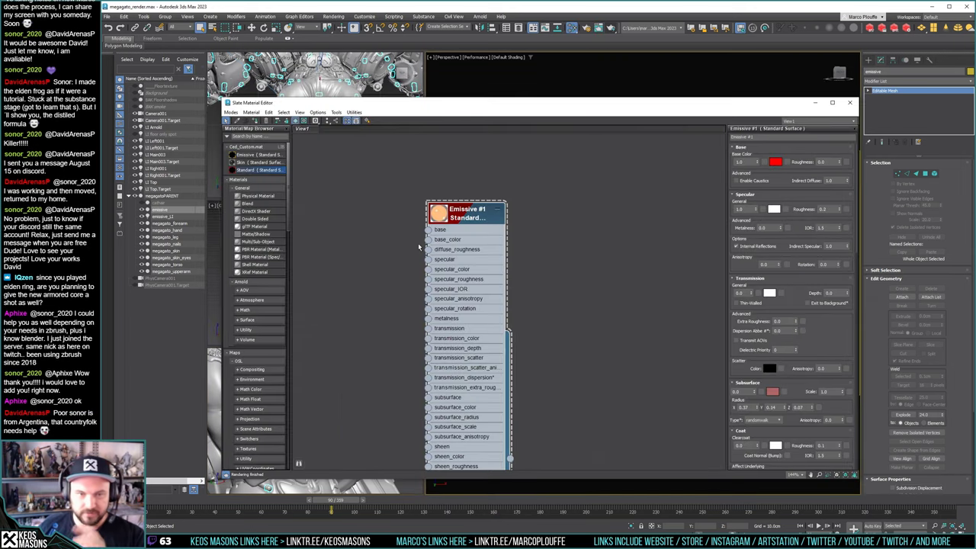
scroll(490, 229, "down", 4)
scroll(489, 226, "down", 5)
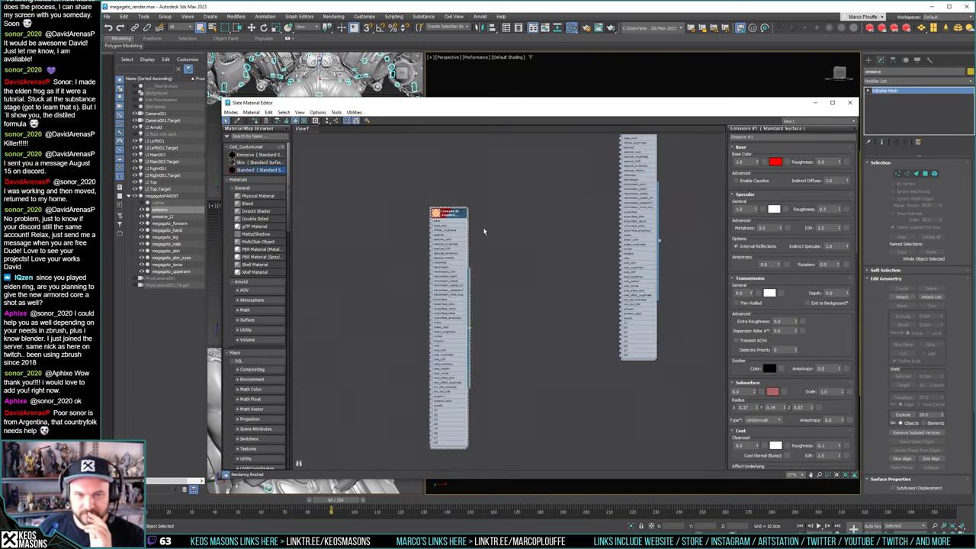
scroll(427, 259, "up", 5)
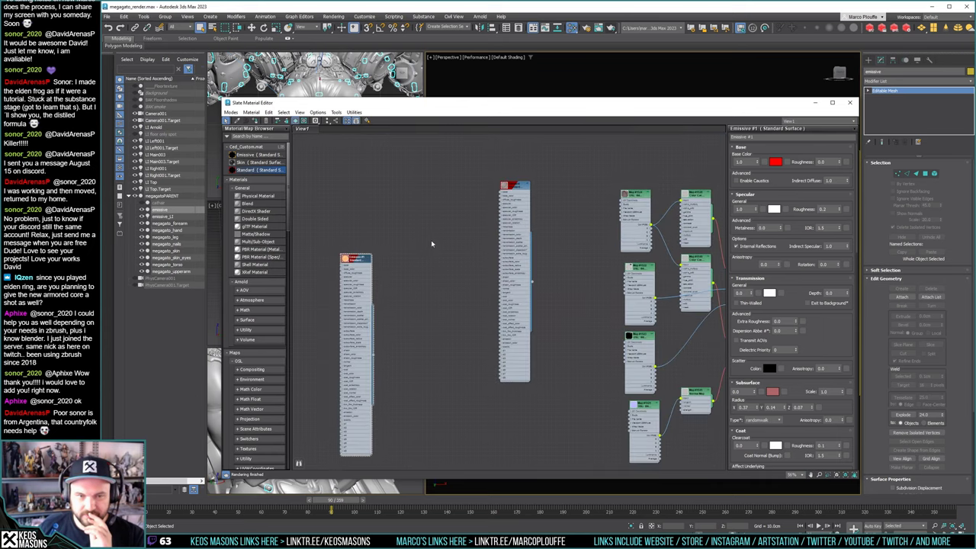
left_click(432, 242)
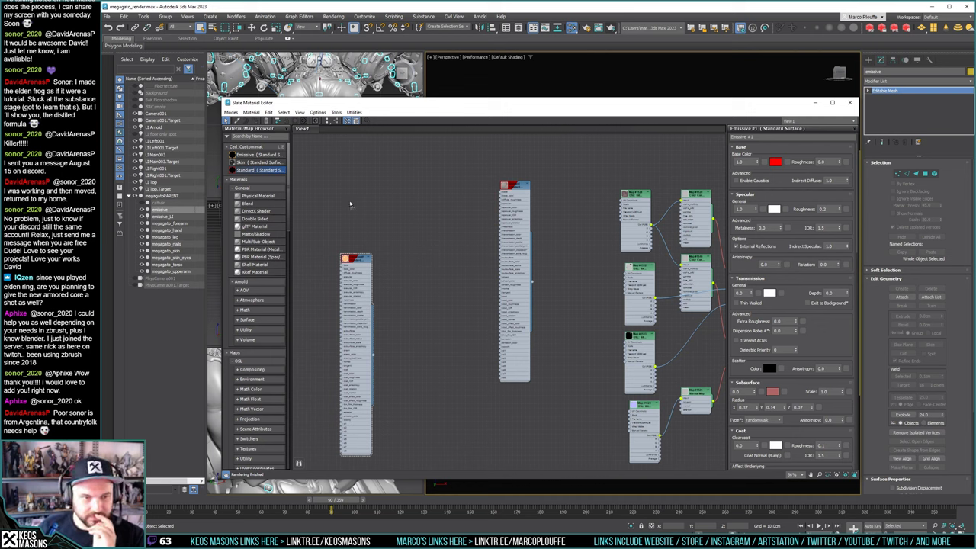
left_click_drag(350, 204, 413, 254)
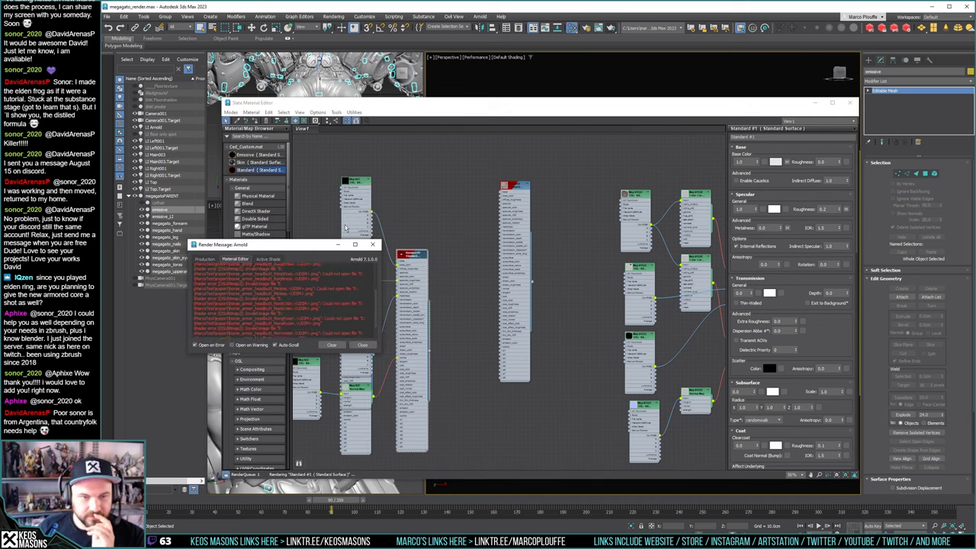
left_click(372, 244)
left_click_drag(411, 254, 438, 225)
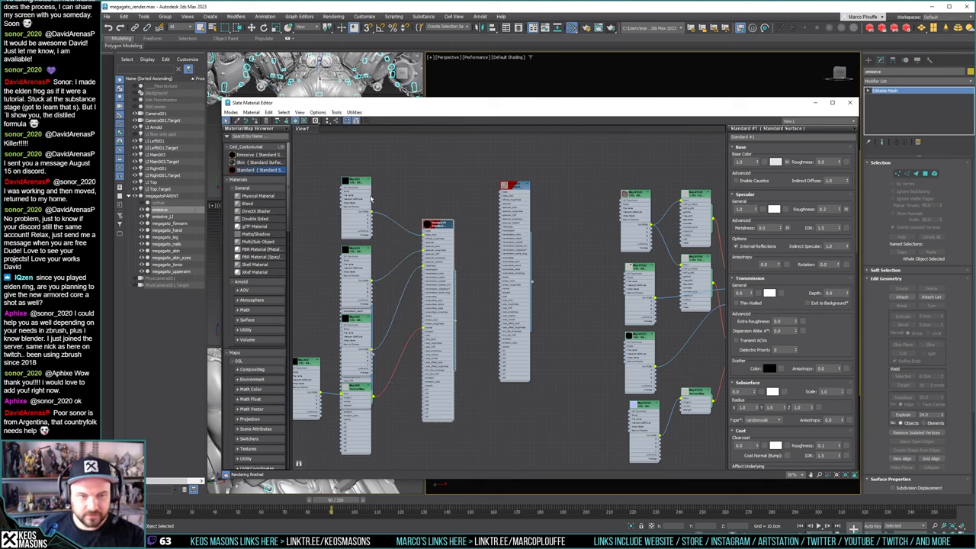
Delete the four texture map nodes and the normal map node feeding the new Standard #1 material
left_click(371, 198)
key("Delete")
left_click(367, 272)
key("Delete")
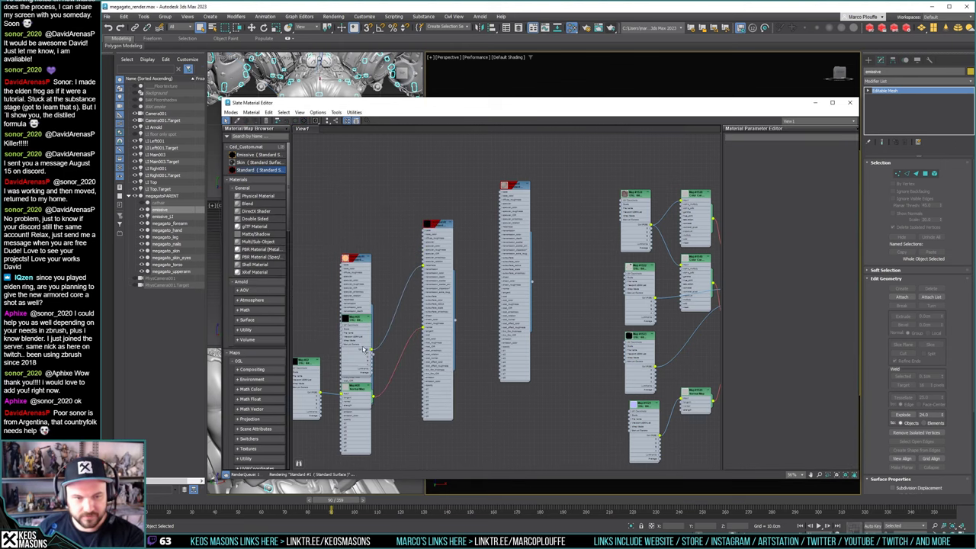
left_click(363, 347)
key("Delete")
left_click(362, 401)
key("Delete")
left_click(313, 385)
key("Delete")
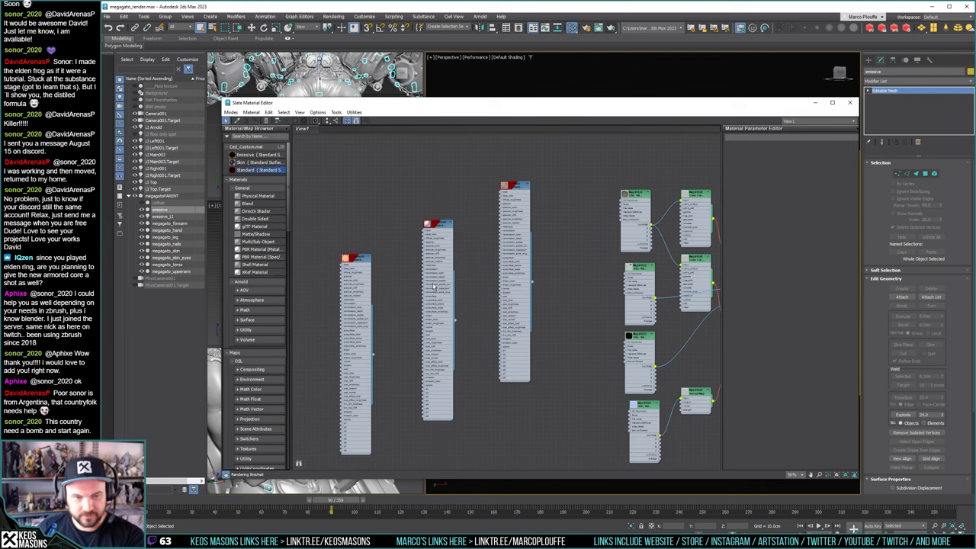
Place the Standard #1 material node beside the Emissive #1 node and rename it light_no_emissive
left_click_drag(434, 286, 396, 321)
double_click(395, 322)
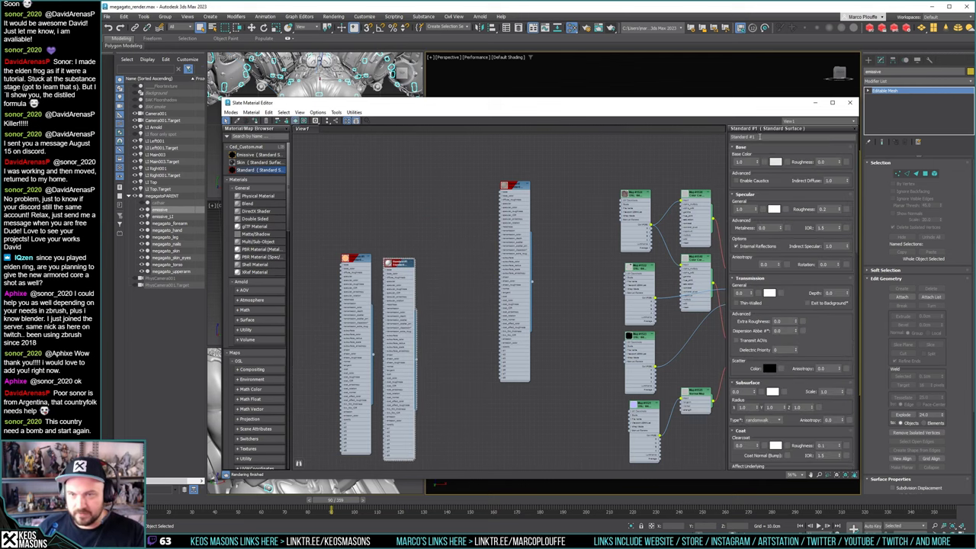
left_click(759, 135)
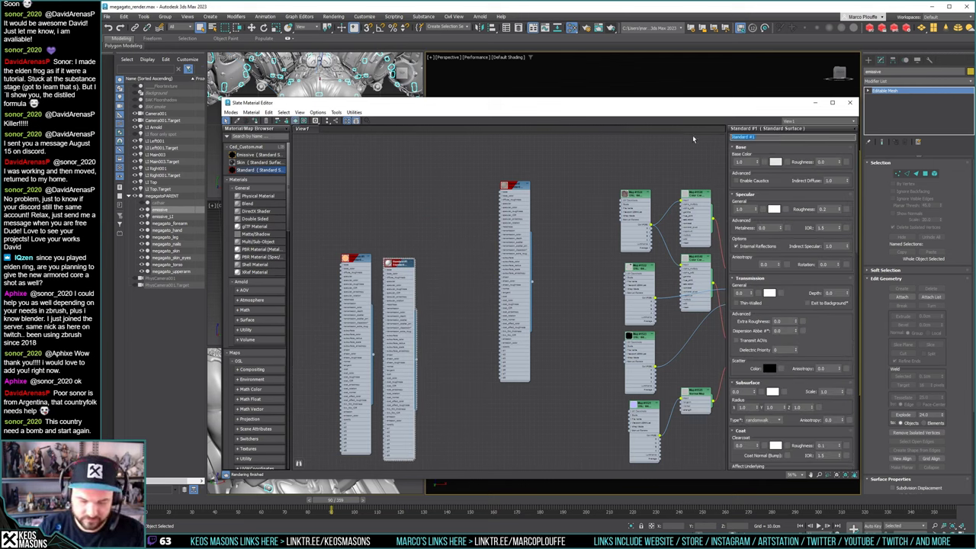
key("BackSpace")
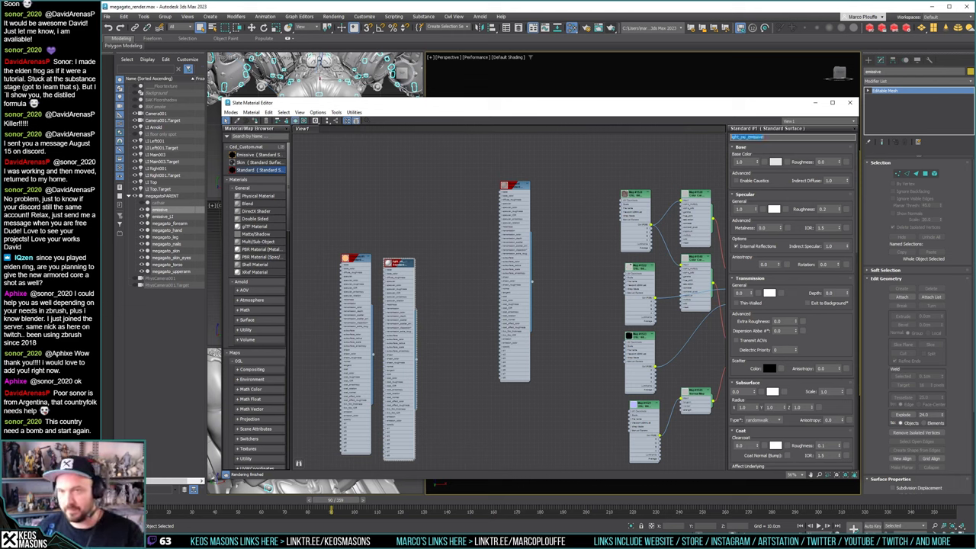
Assign the light_no_emissive material to the selected emissive mesh and render the perspective view
right_click(399, 260)
left_click(415, 275)
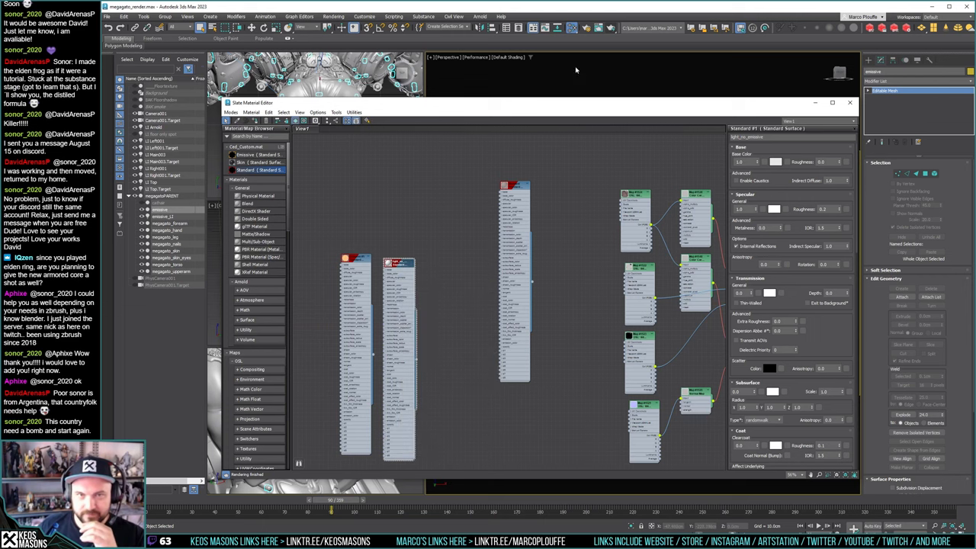
left_click(616, 24)
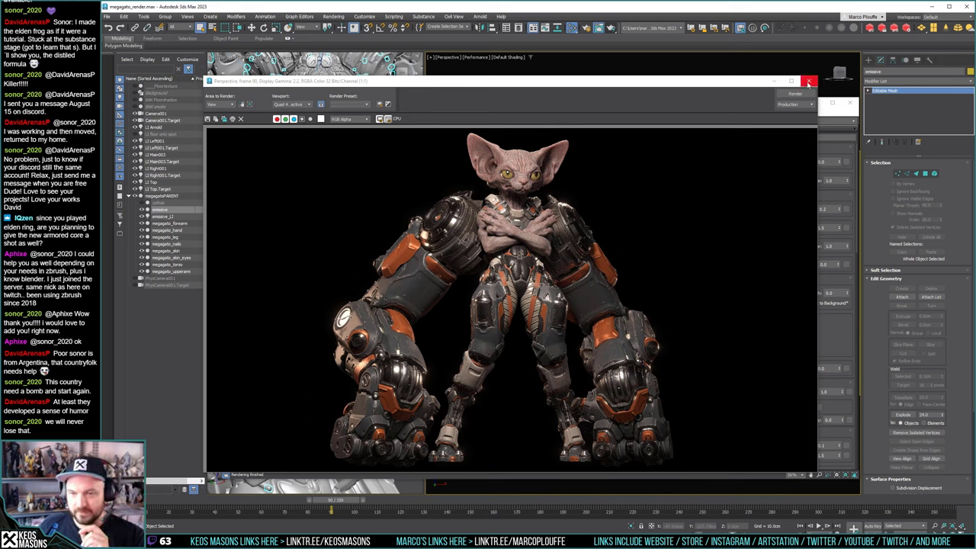
key("m")
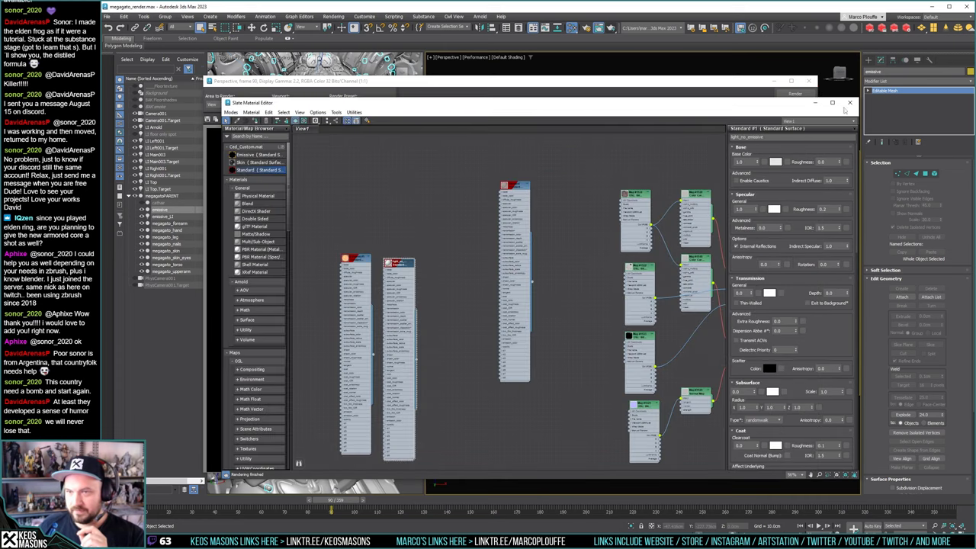
Add an Arnold Properties modifier to the emissive mesh, override its visibility with only Camera (Primary Rays) enabled, and render the view
left_click(174, 217)
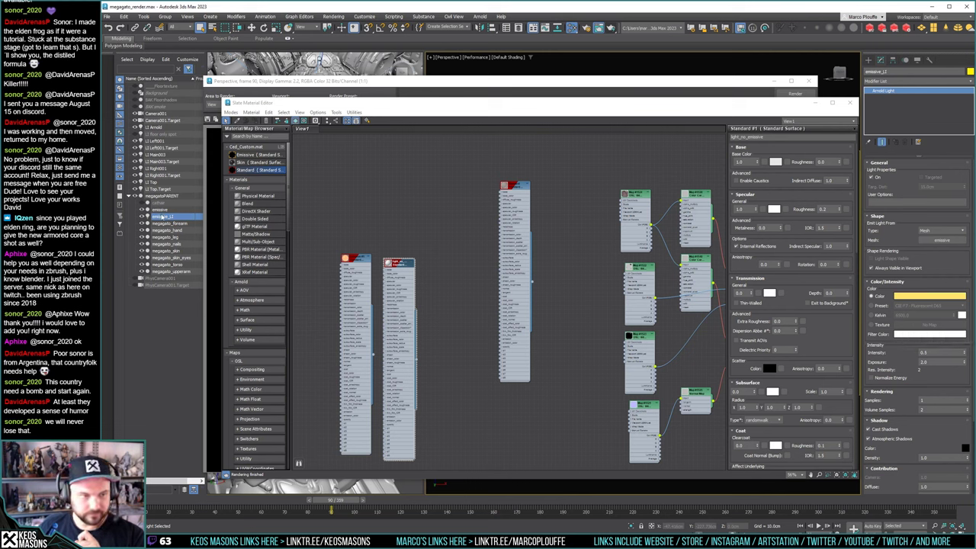
left_click(160, 209)
left_click(965, 86)
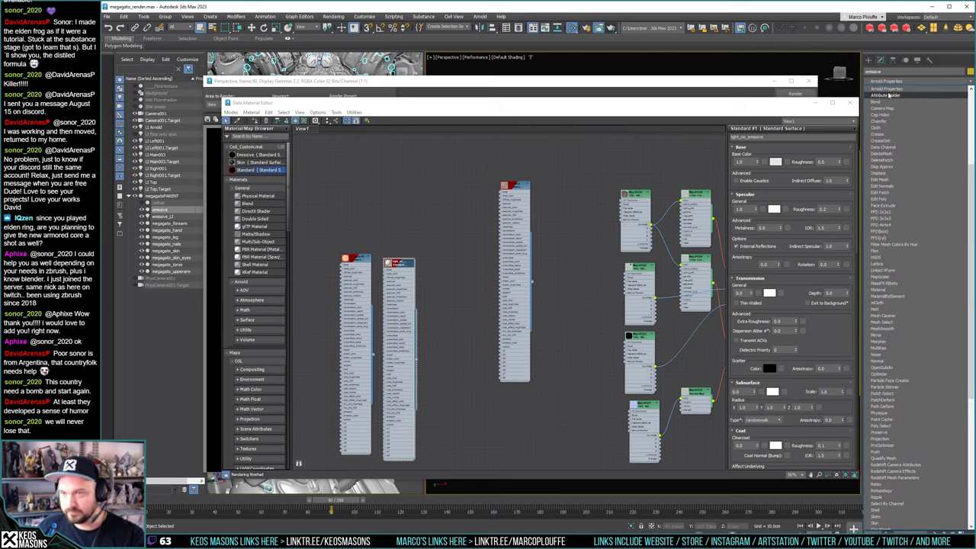
left_click(892, 90)
left_click(868, 162)
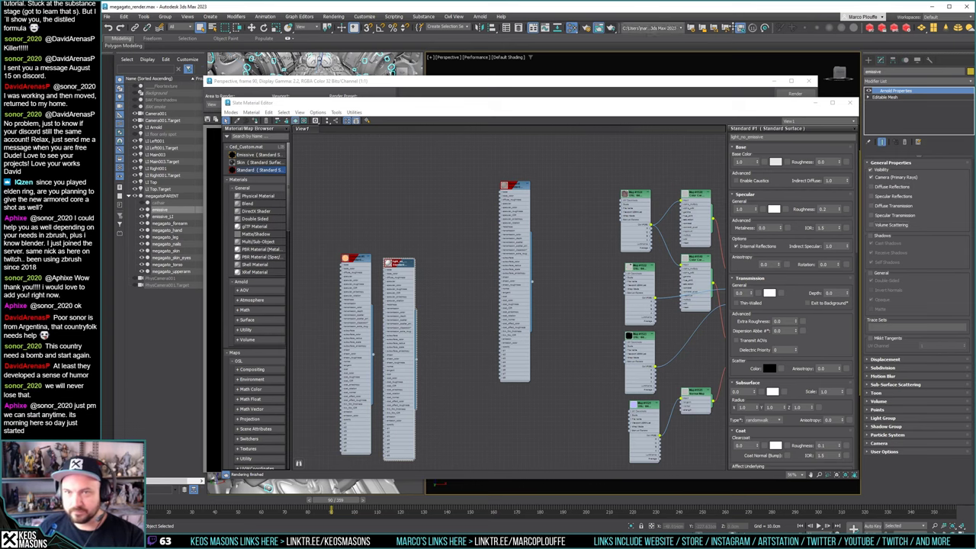
left_click(610, 28)
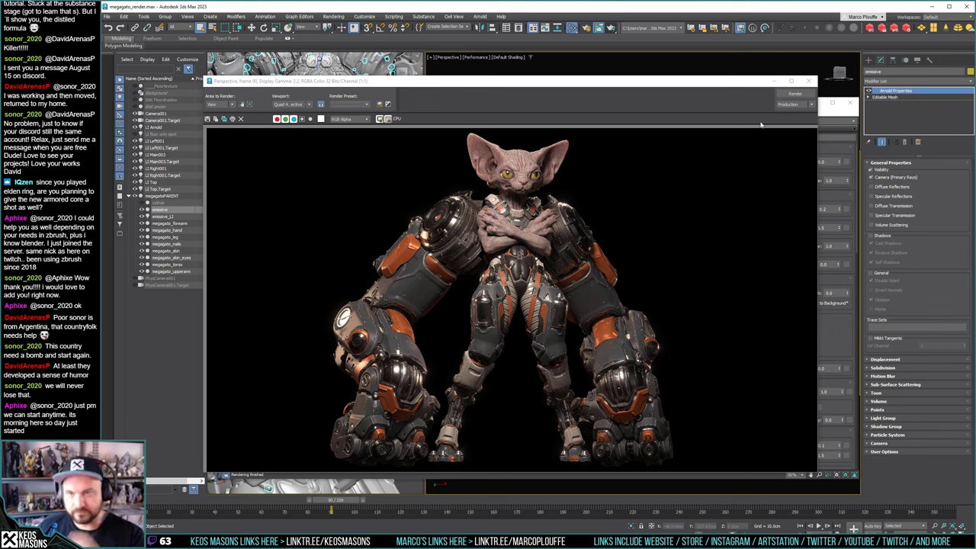
Close the render and material windows and render a close-up of the cat's neck and upper chest
left_click(809, 81)
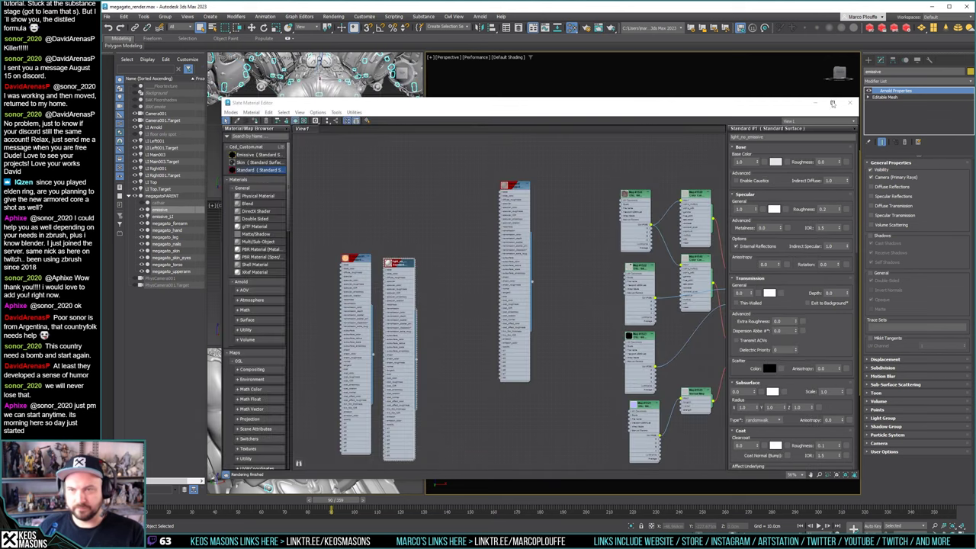
left_click(849, 103)
scroll(651, 267, "up", 5)
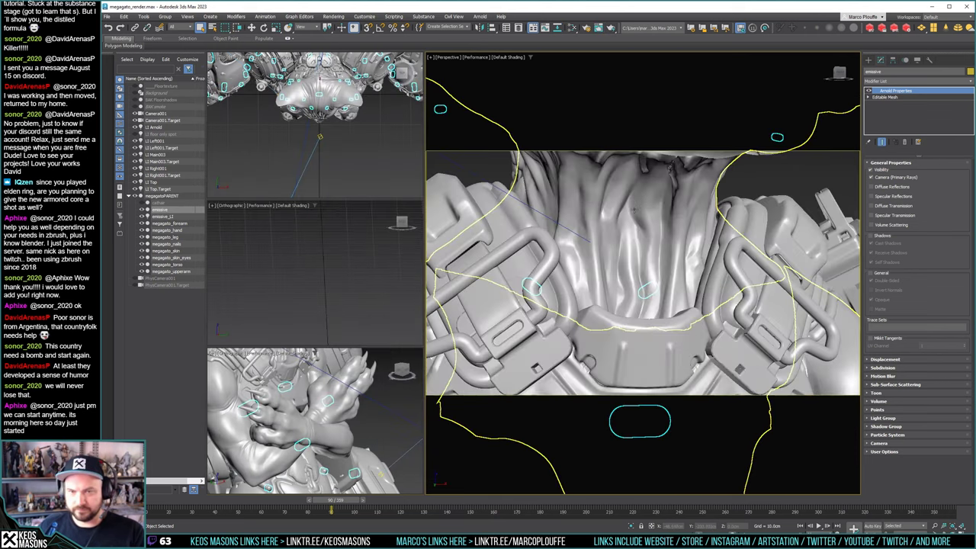
scroll(652, 295, "down", 2)
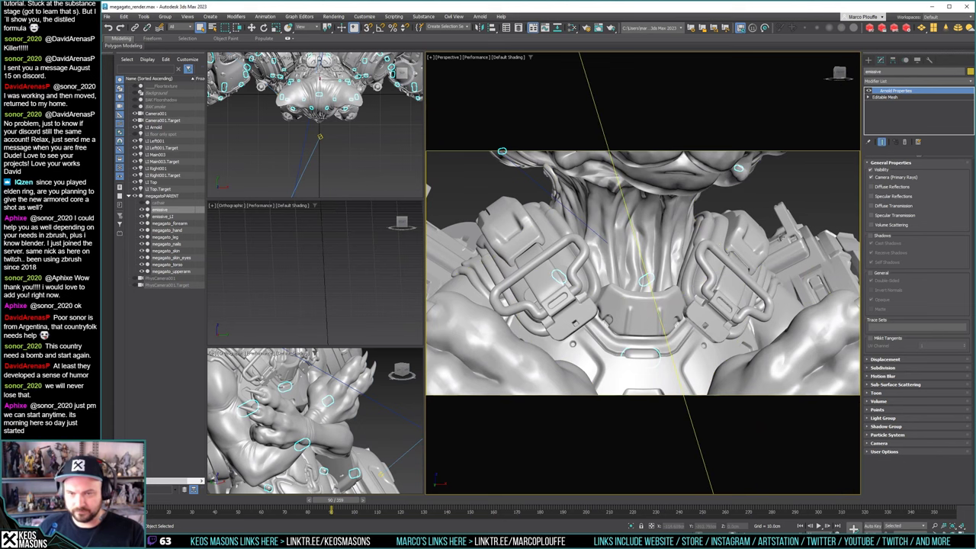
left_click(610, 27)
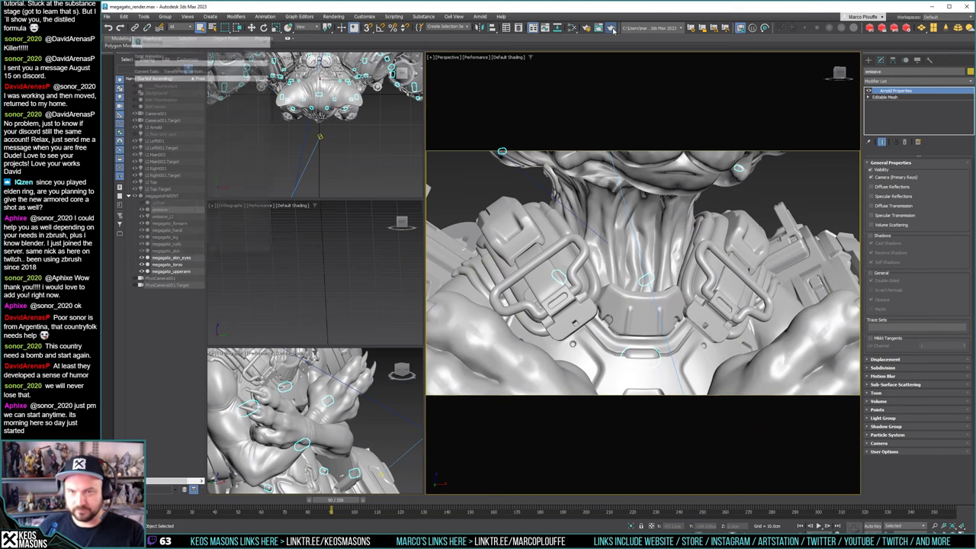
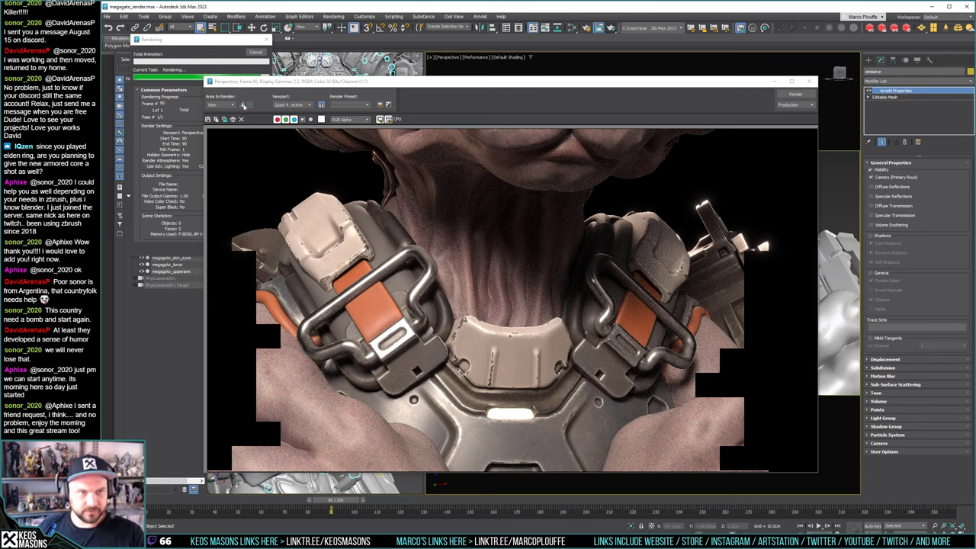
Limit the render region to the area around the glowing chest strip and render it with emissive_LI selected
left_click(243, 106)
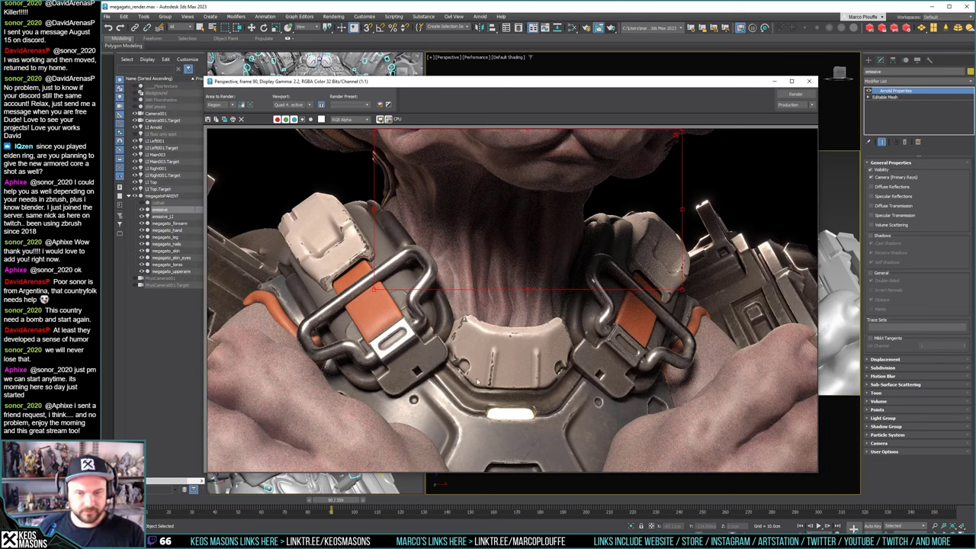
left_click_drag(374, 131, 547, 215)
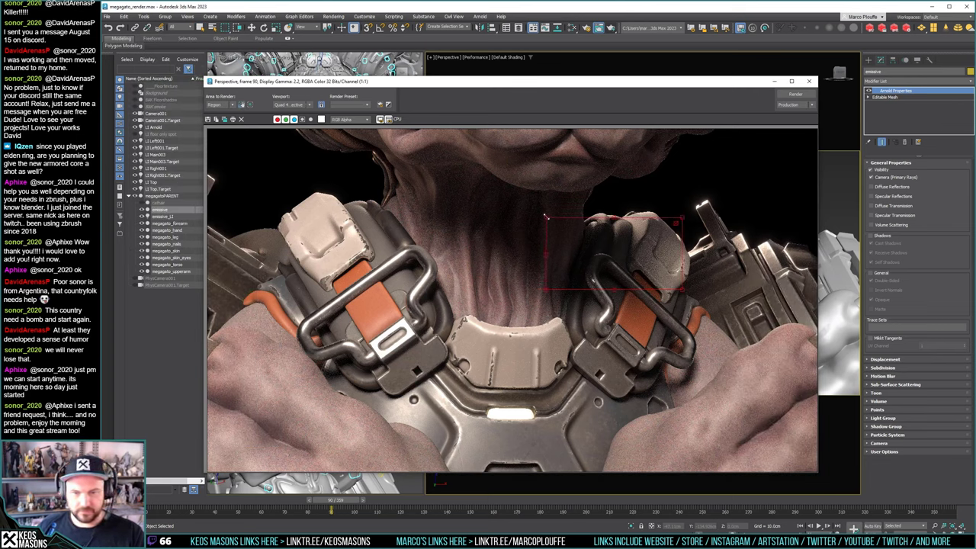
left_click_drag(597, 234, 494, 360)
left_click_drag(511, 415, 515, 446)
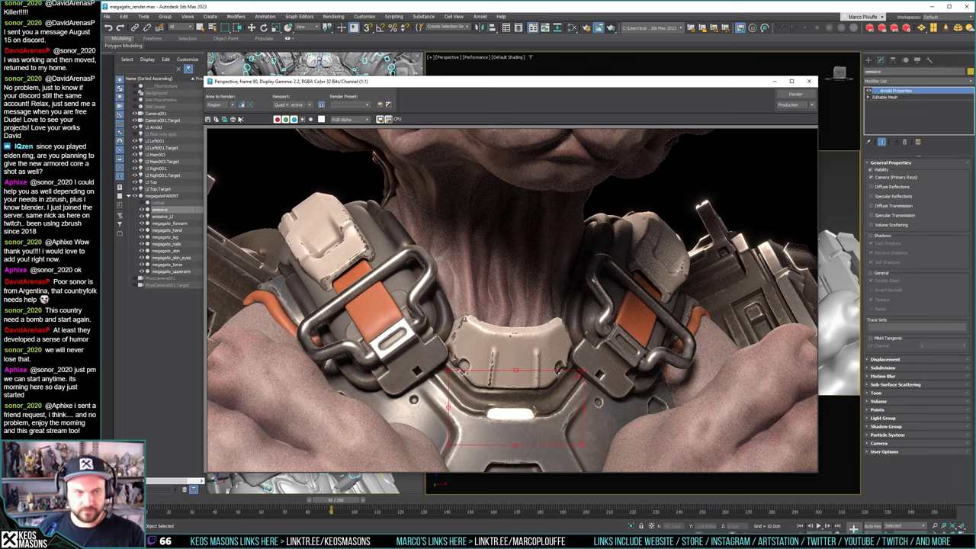
left_click(242, 106)
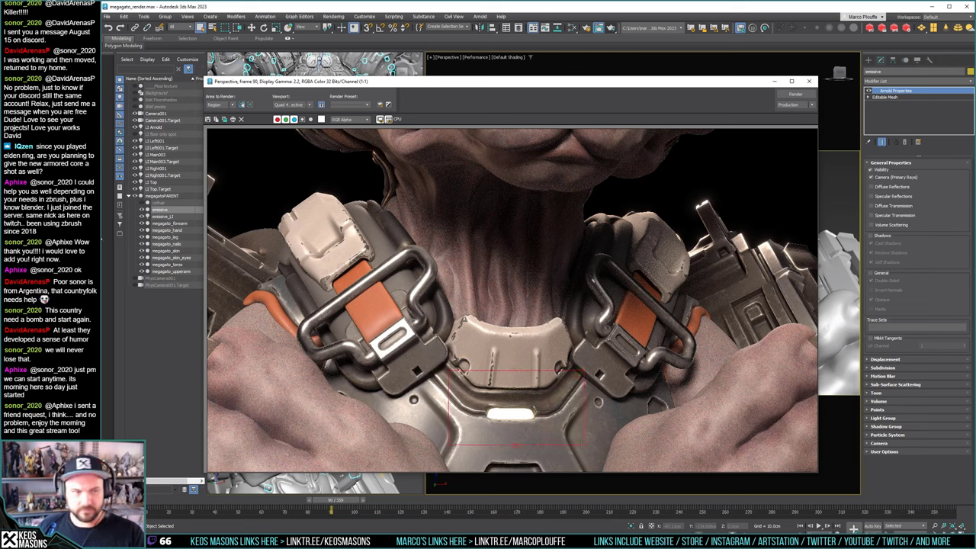
left_click(161, 217)
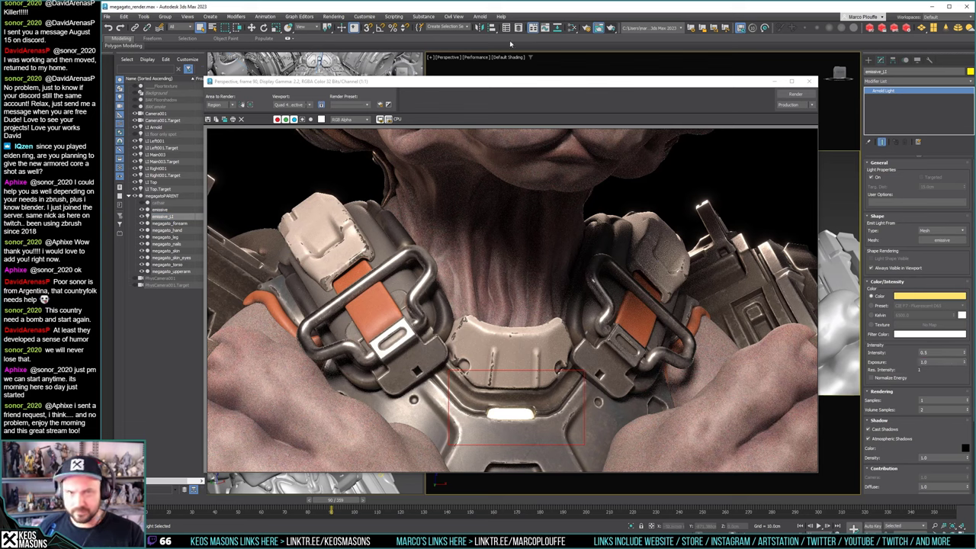
left_click(610, 28)
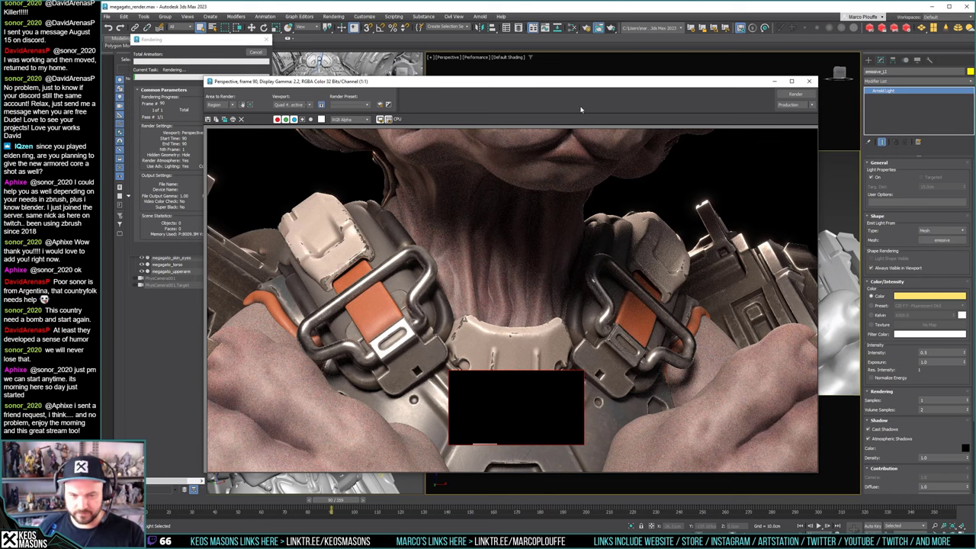
Set the emissive_LI light's intensity to 0.2 and re-render the chest strip region
left_click(932, 354)
double_click(924, 353)
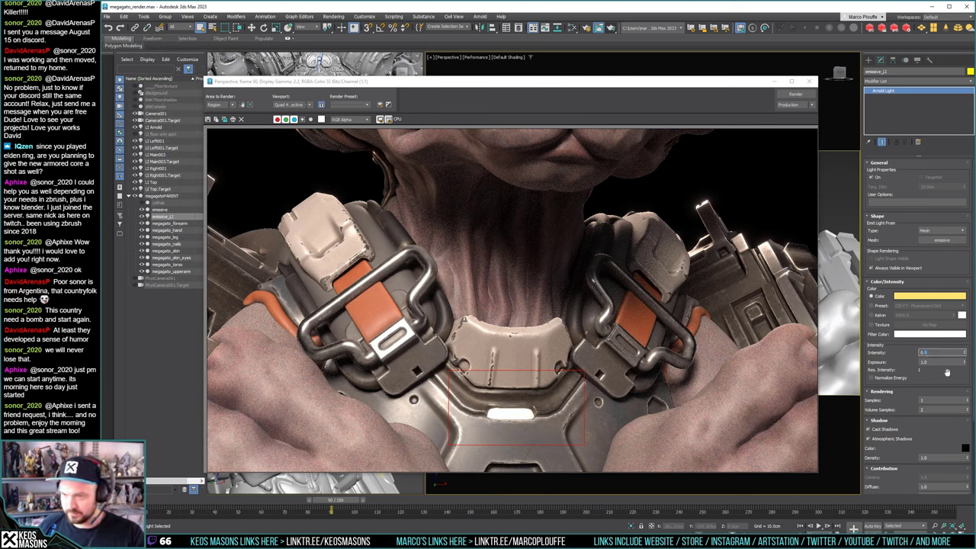
type("0.2")
key("Return")
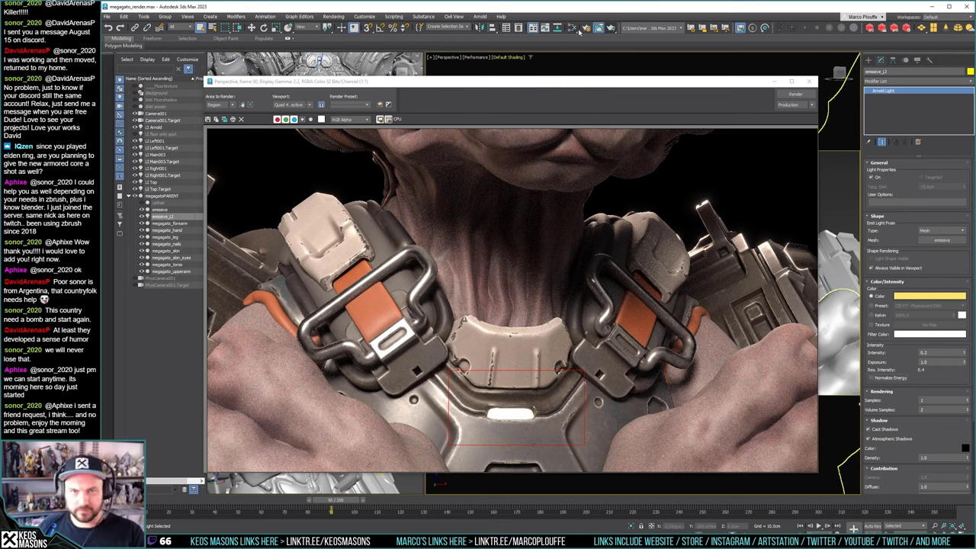
left_click(612, 29)
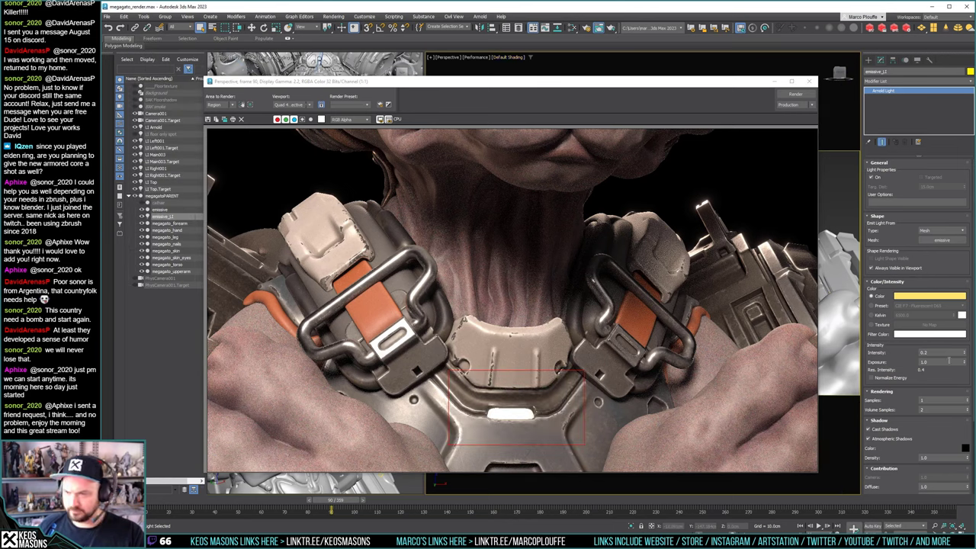
Change the emissive_LI light's color to a darker, more saturated yellow and re-render the region
left_click(917, 295)
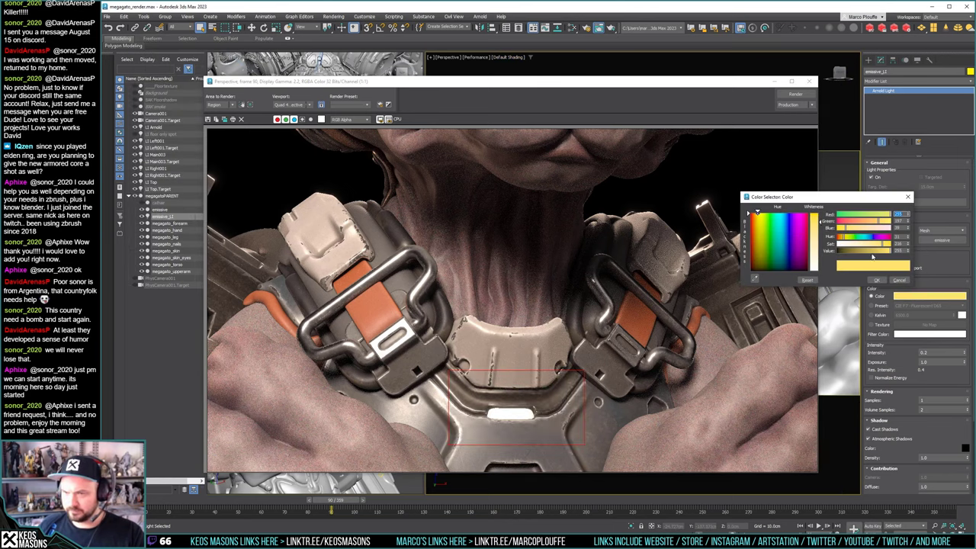
mouse_move(880, 244)
left_mouse_down()
mouse_move(891, 244)
mouse_move(874, 250)
left_mouse_up()
left_click(876, 280)
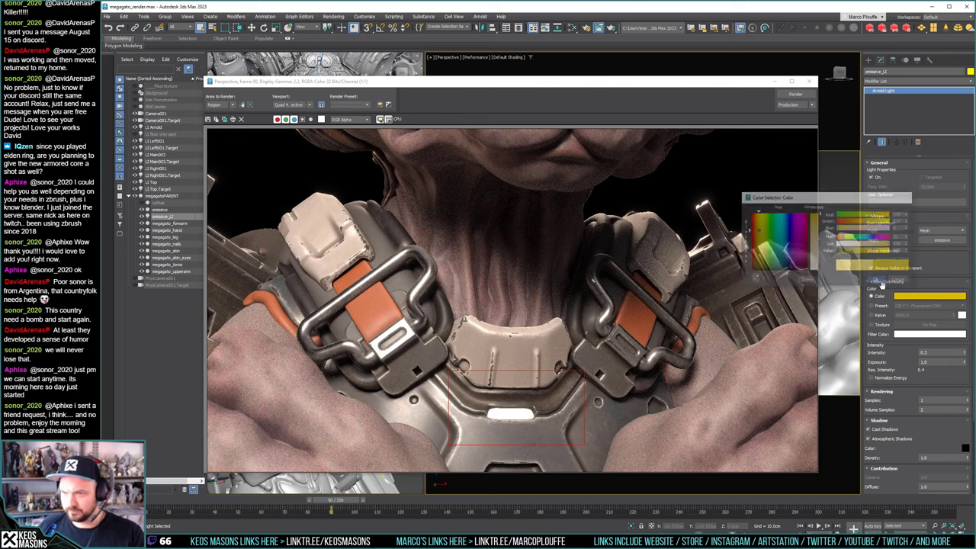
left_click(611, 29)
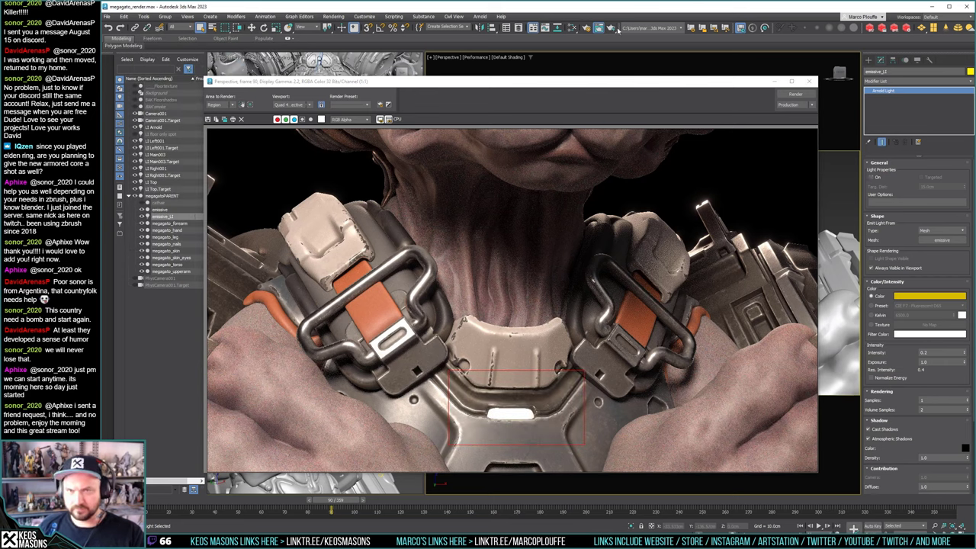
left_click(612, 29)
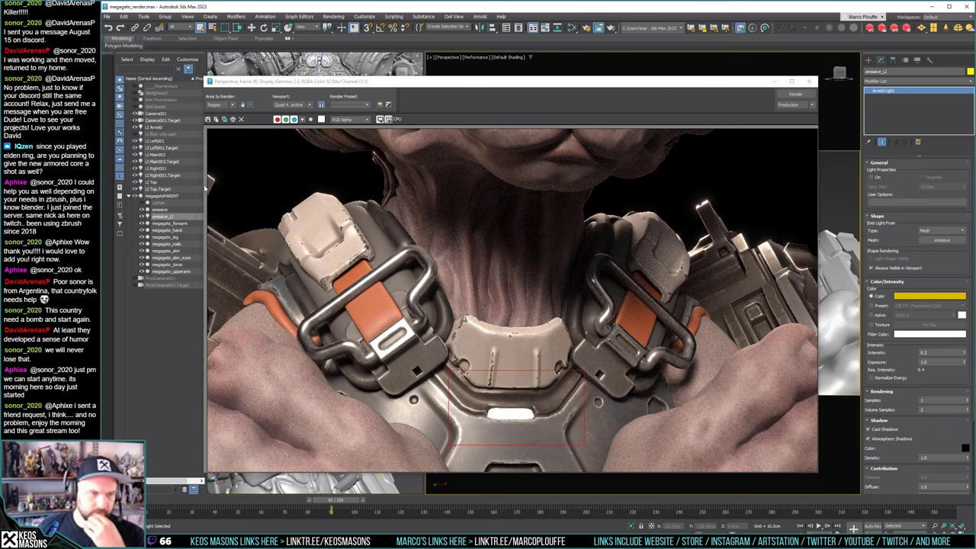
Turn off Camera (Primary Rays) visibility for the emissive mesh and re-render the region, then select the emissive_LI light
left_click(160, 209)
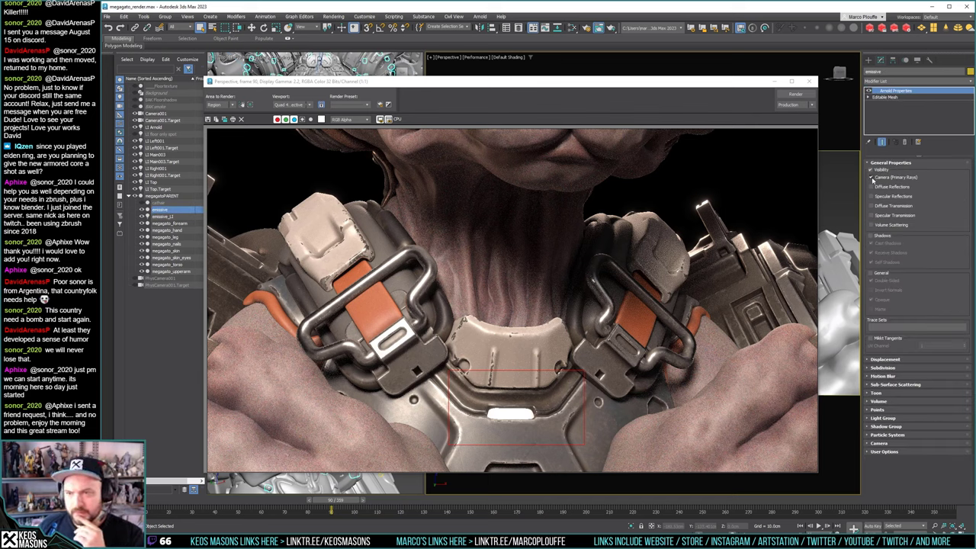
left_click(611, 28)
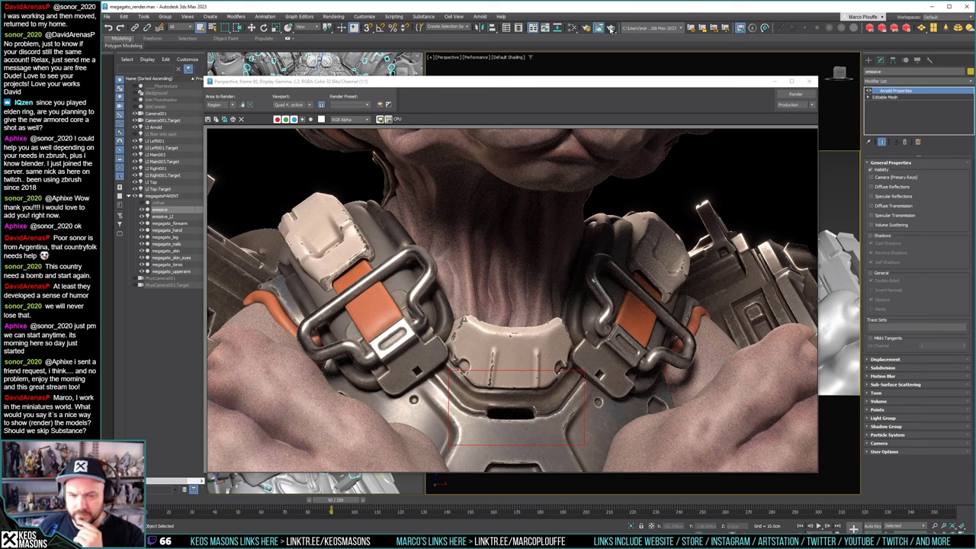
left_click(139, 218)
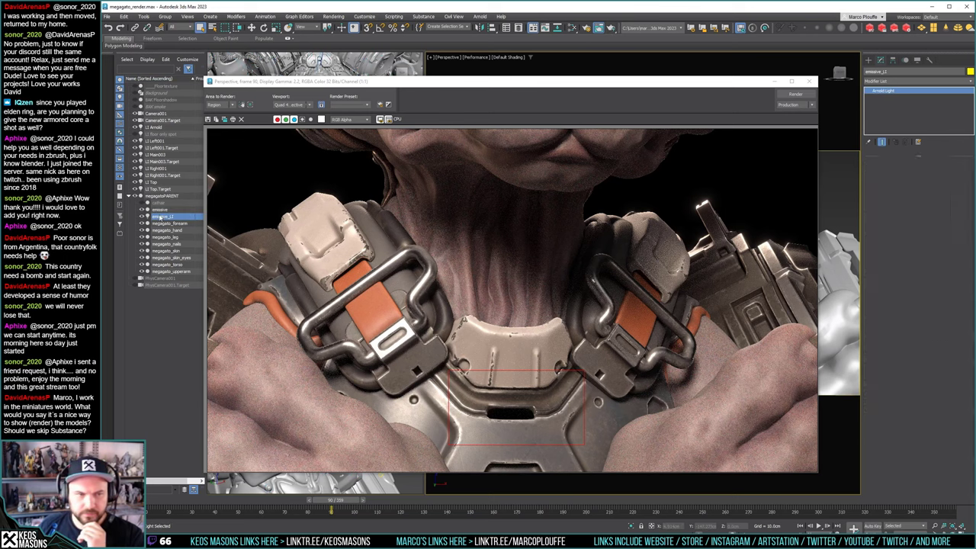
left_click(611, 30)
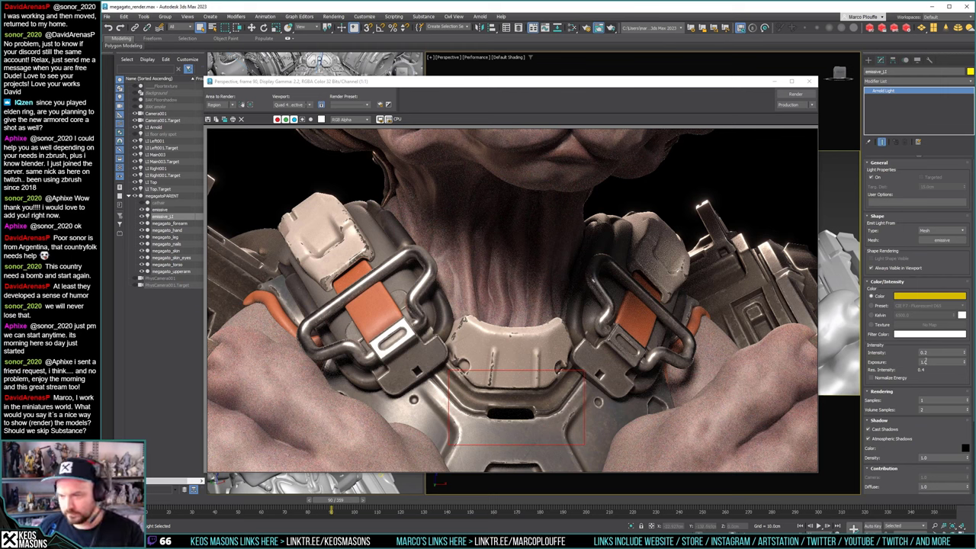
Set the emissive_LI light's intensity to 1.0 and change its color to a lighter, brighter yellow
left_click_drag(927, 353, 907, 353)
type("1")
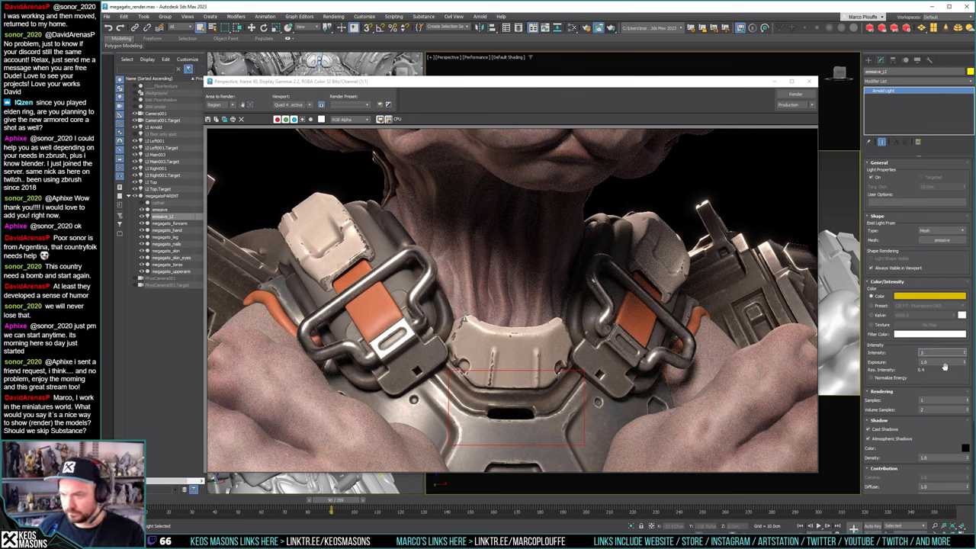
key("Return")
left_click(932, 297)
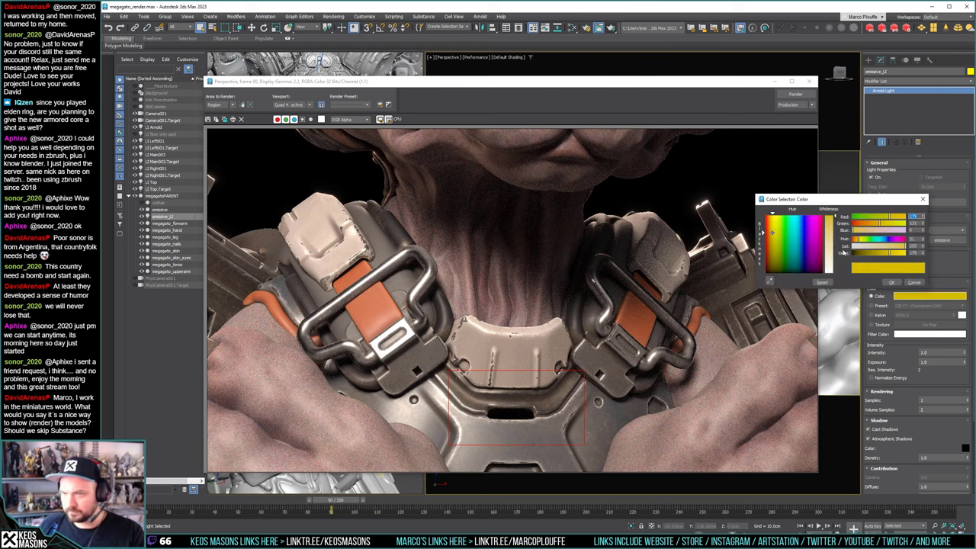
left_click(829, 224)
left_click_drag(876, 252, 899, 254)
left_click(891, 282)
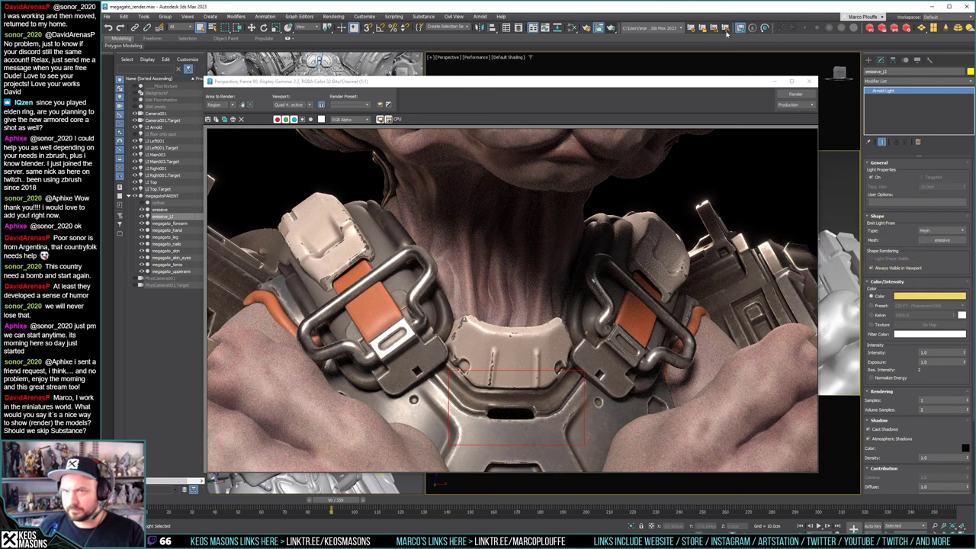
Re-render the chest strip region, then select the emissive mesh and turn its Camera (Primary Rays) visibility back on
left_click(612, 28)
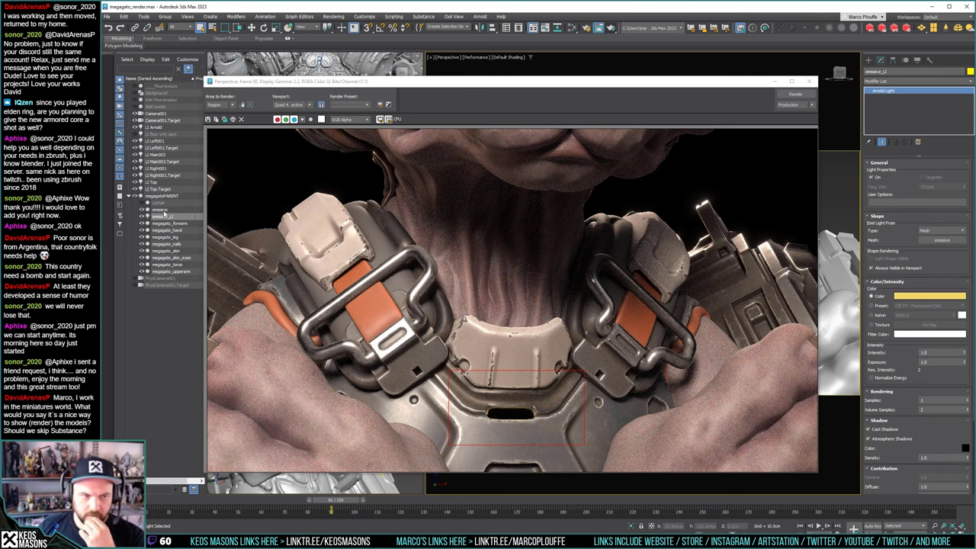
left_click(161, 211)
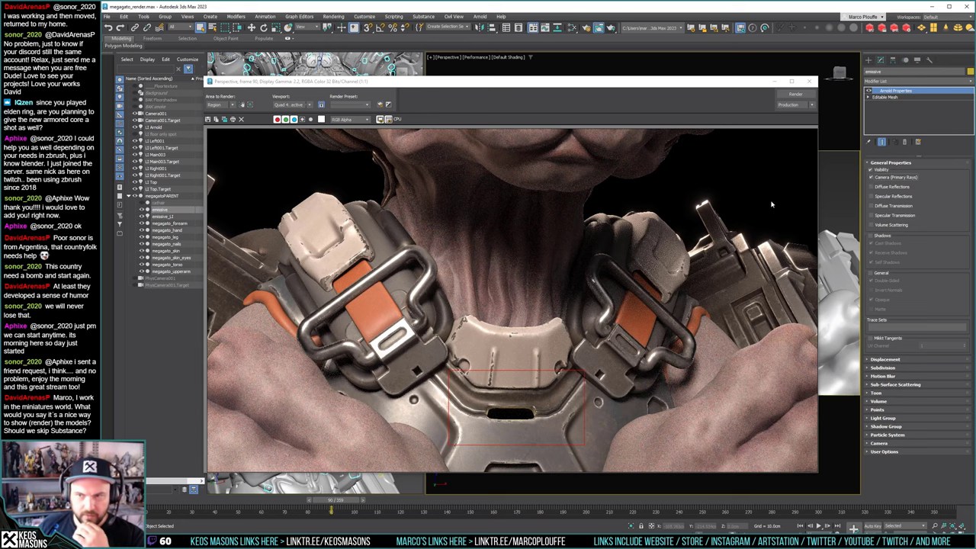
left_click(669, 84)
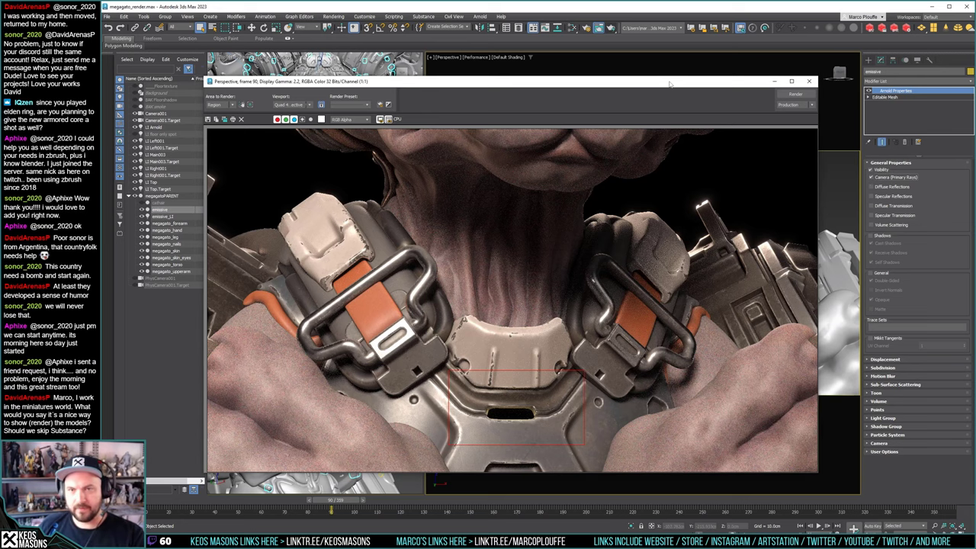
Change the light_no_emissive material's base color to a dark, saturated yellow and re-render the chest strip region
key("m")
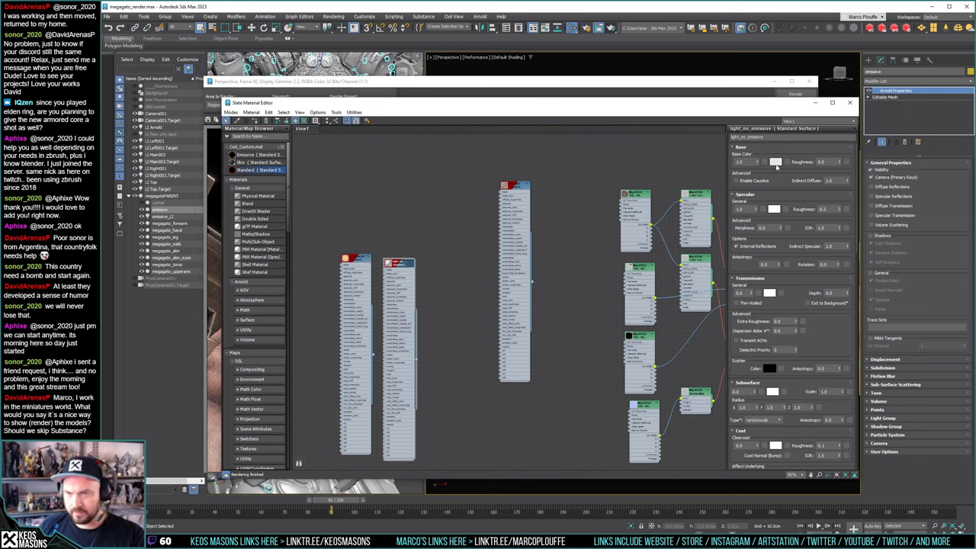
left_click(776, 162)
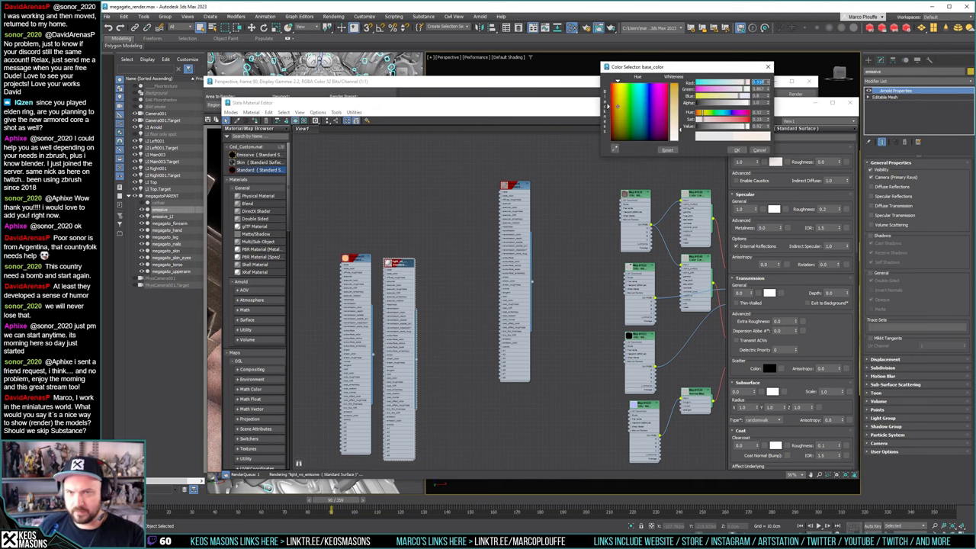
left_click_drag(743, 120, 716, 127)
left_click(732, 127)
left_click(736, 150)
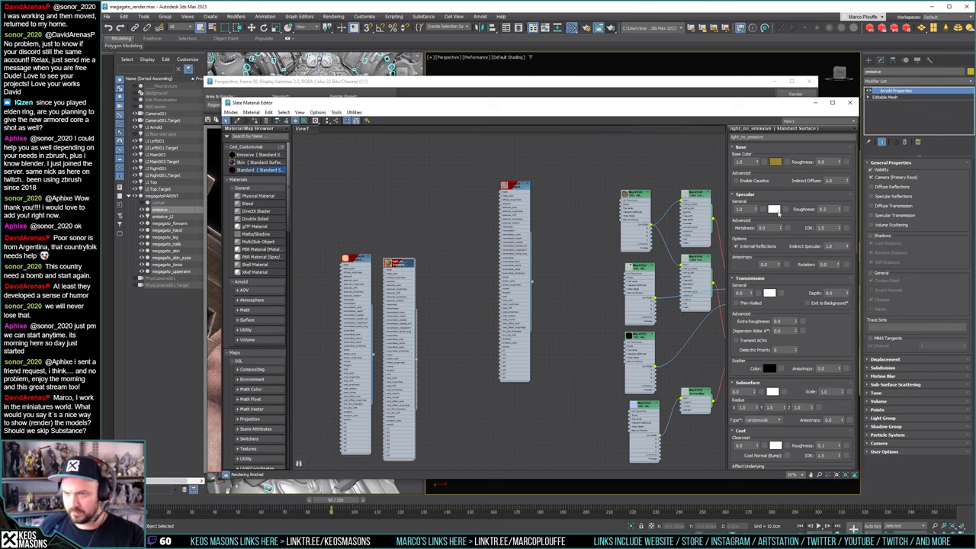
double_click(824, 209)
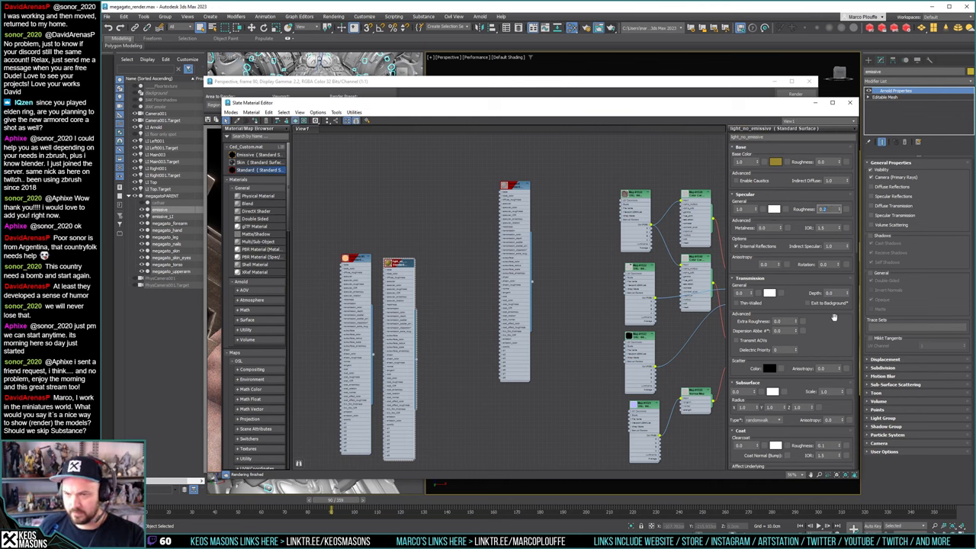
key("Return")
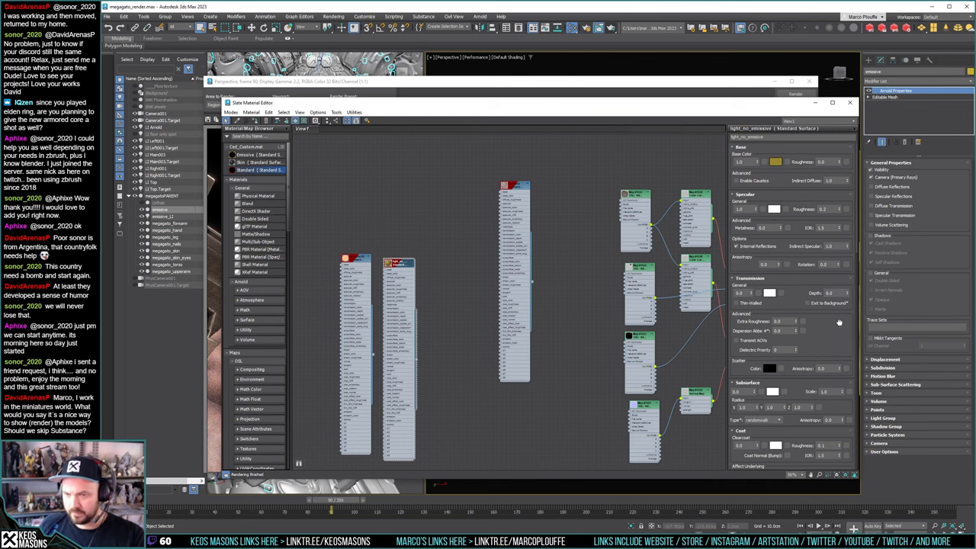
left_click(610, 28)
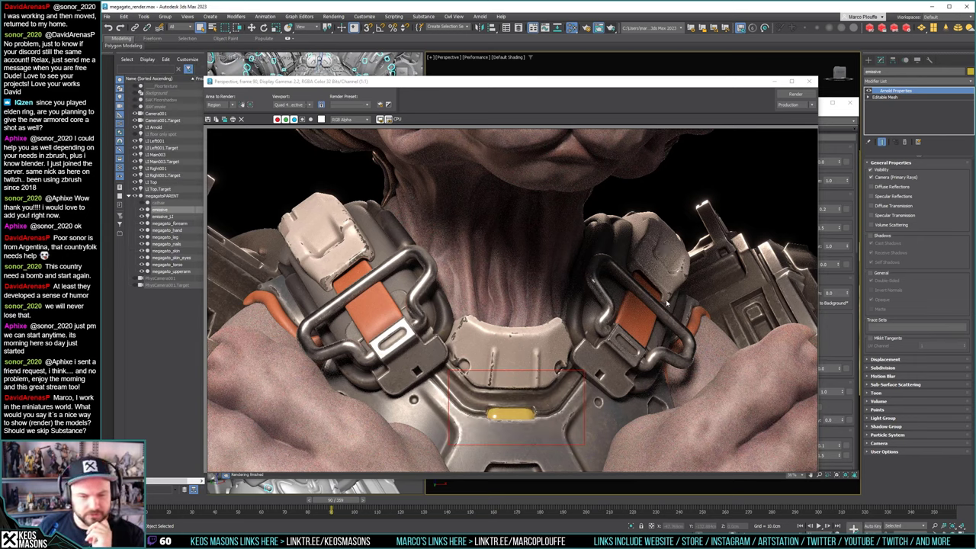
Brighten the light_no_emissive material's yellow base color by raising its value, and re-render the region
key("m")
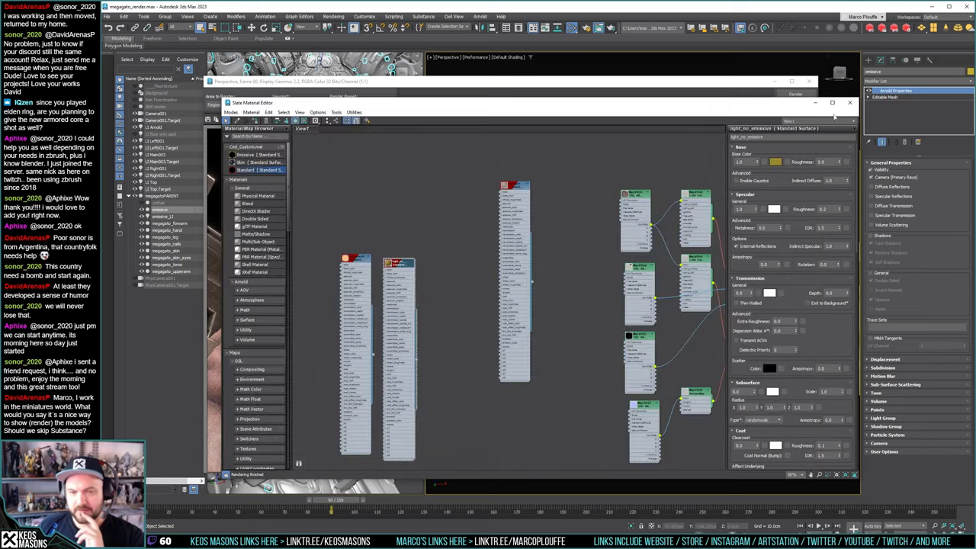
left_click(736, 95)
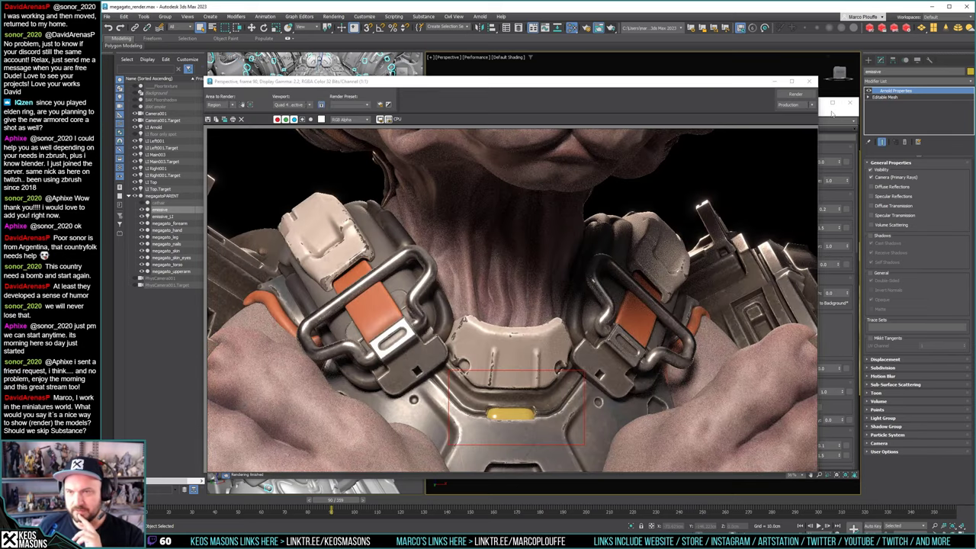
left_click(833, 113)
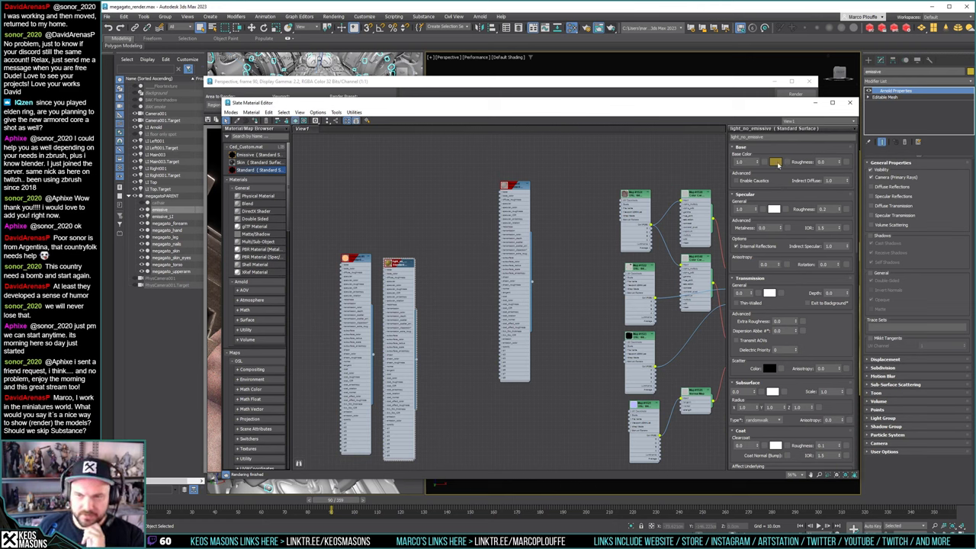
left_click(775, 163)
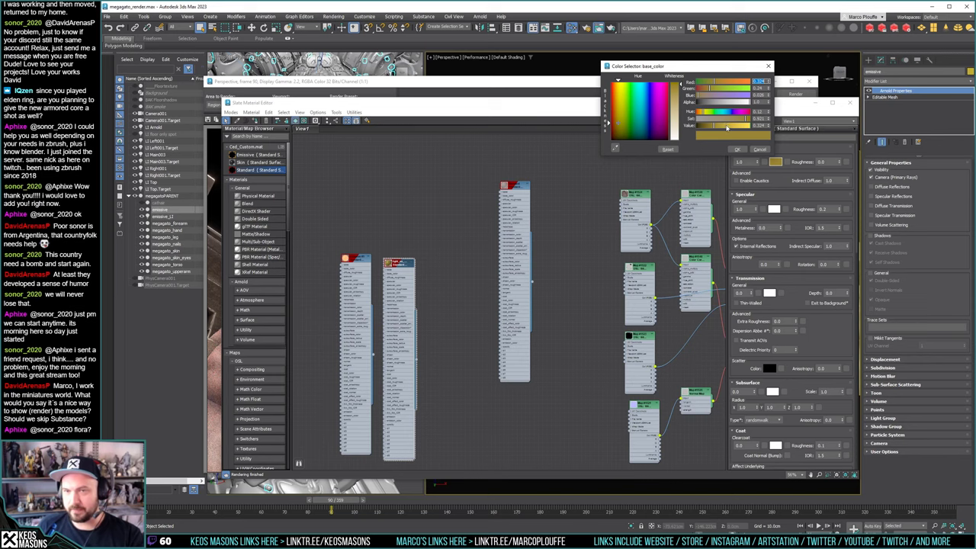
left_click_drag(726, 126, 732, 126)
left_click(737, 149)
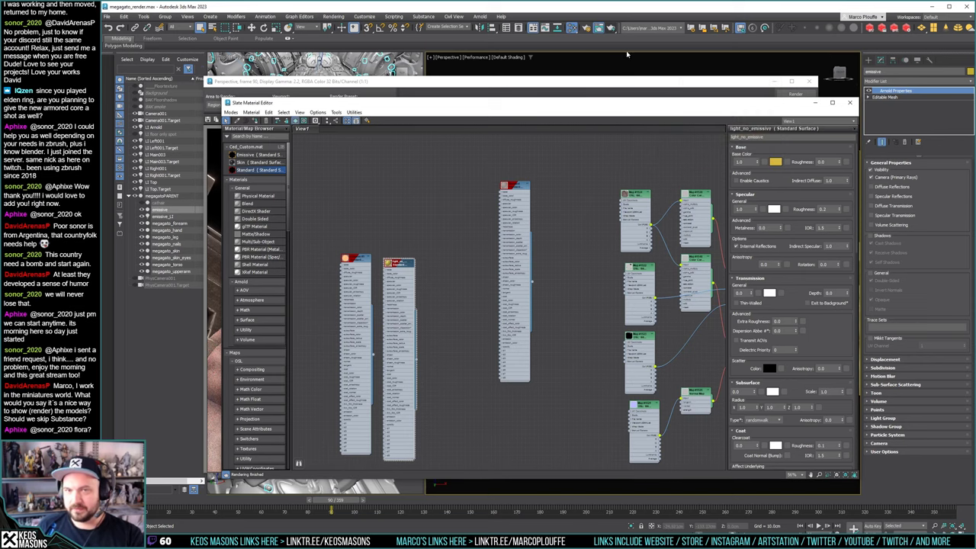
left_click(610, 27)
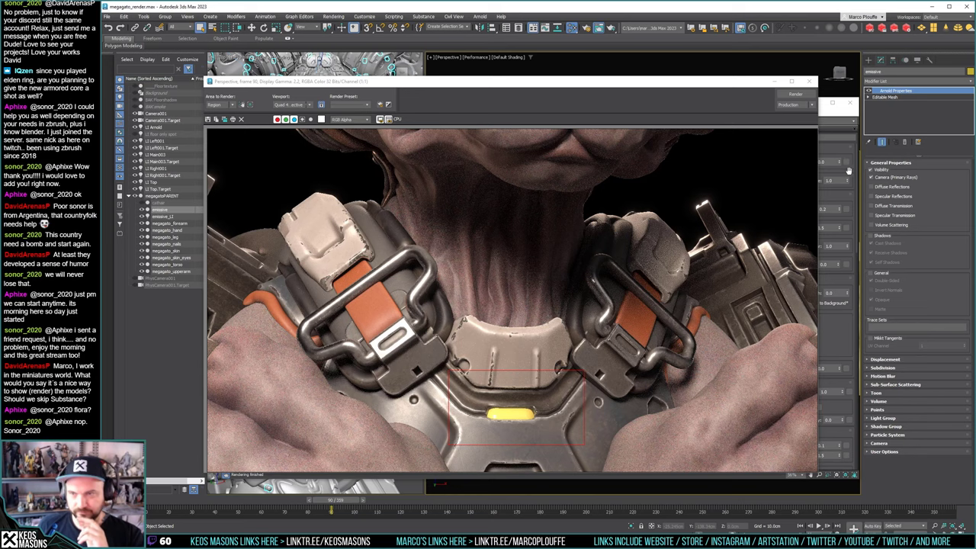
Set the emissive_LI light's exposure to 2 and re-render the chest strip region
key("m")
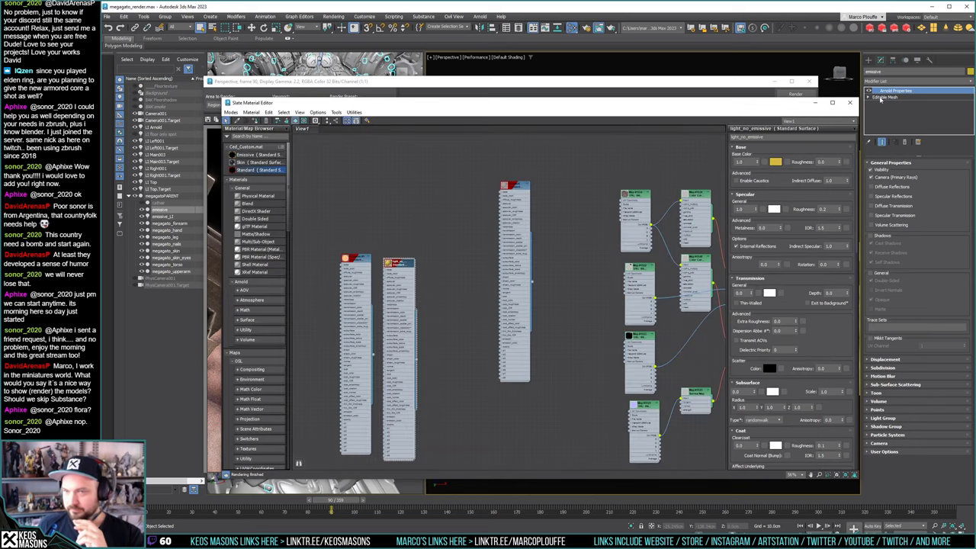
left_click(164, 217)
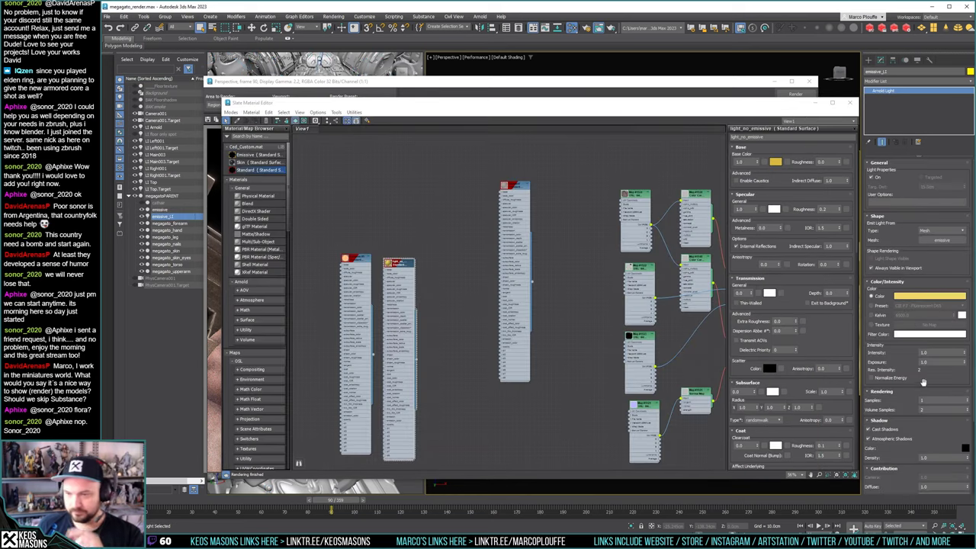
left_click(909, 352)
double_click(926, 362)
type("2")
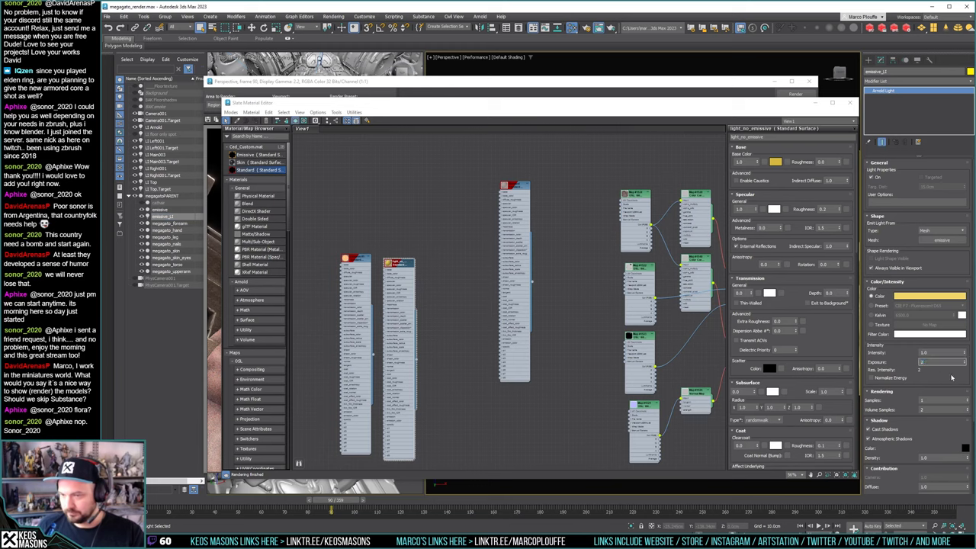
key("Return")
left_click(610, 29)
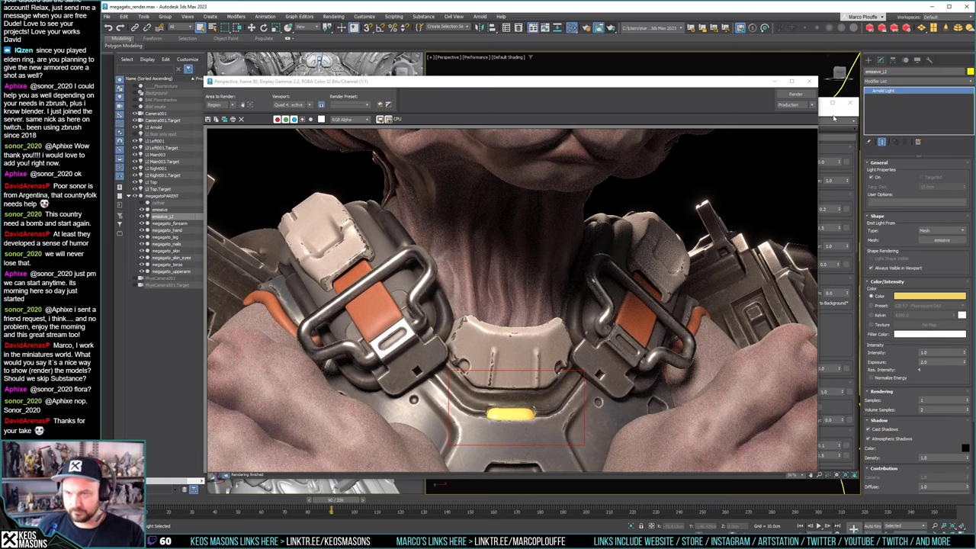
Change the light_no_emissive material's base color to a paler, brighter yellow and re-render the region
left_click(164, 210)
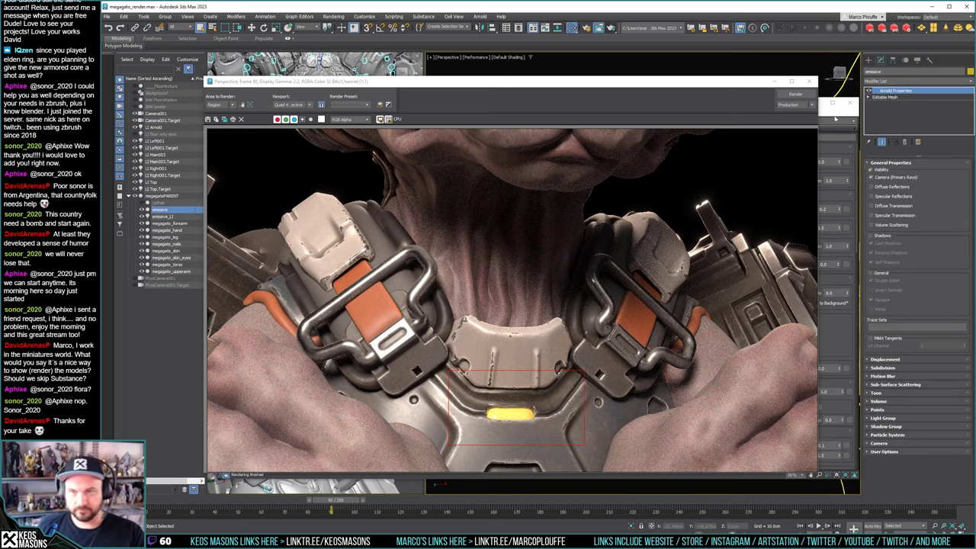
key("m")
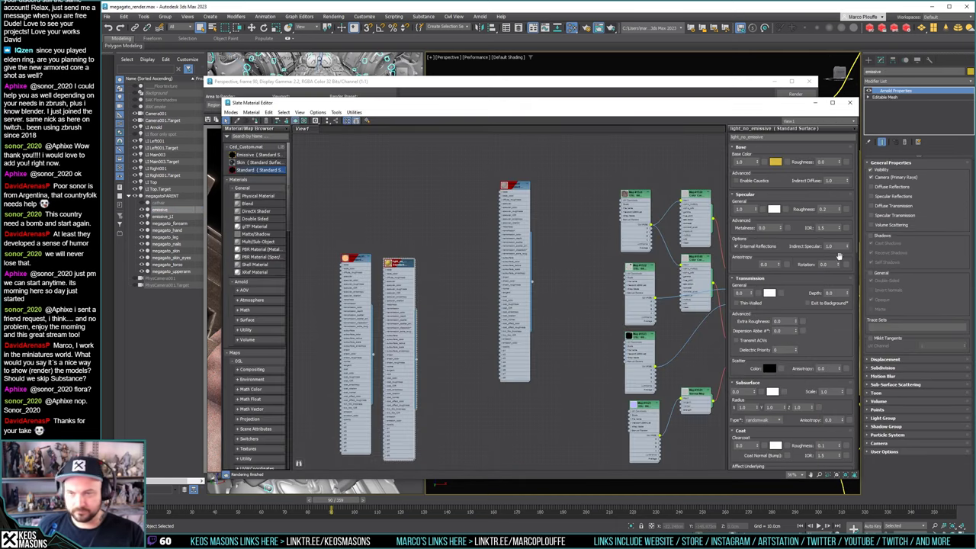
left_click(776, 162)
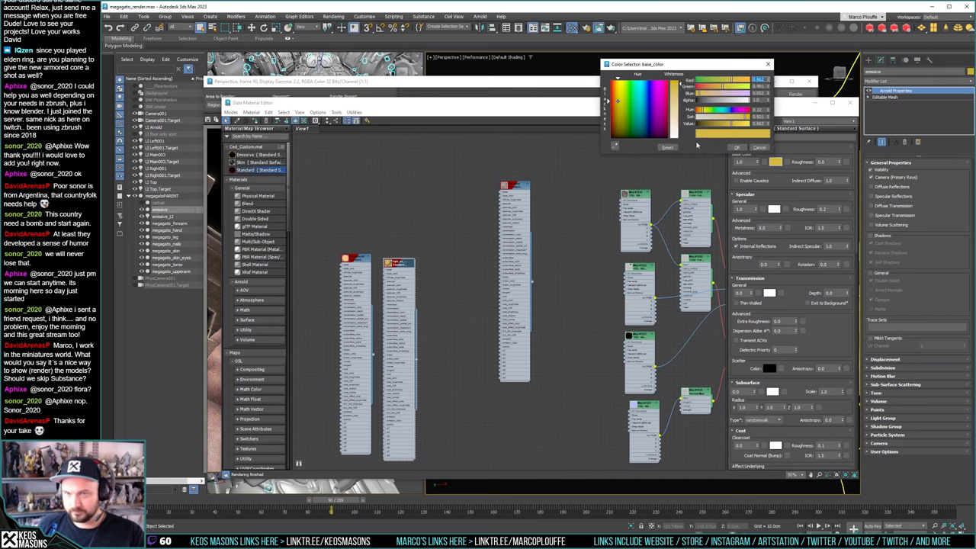
left_click_drag(734, 124, 751, 118)
left_click_drag(678, 81, 678, 94)
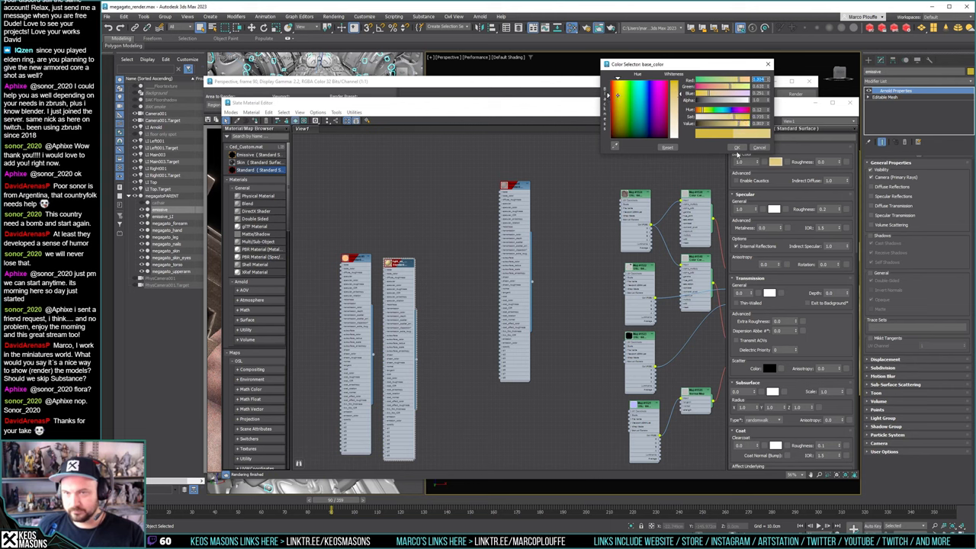
left_click(736, 147)
left_click(613, 29)
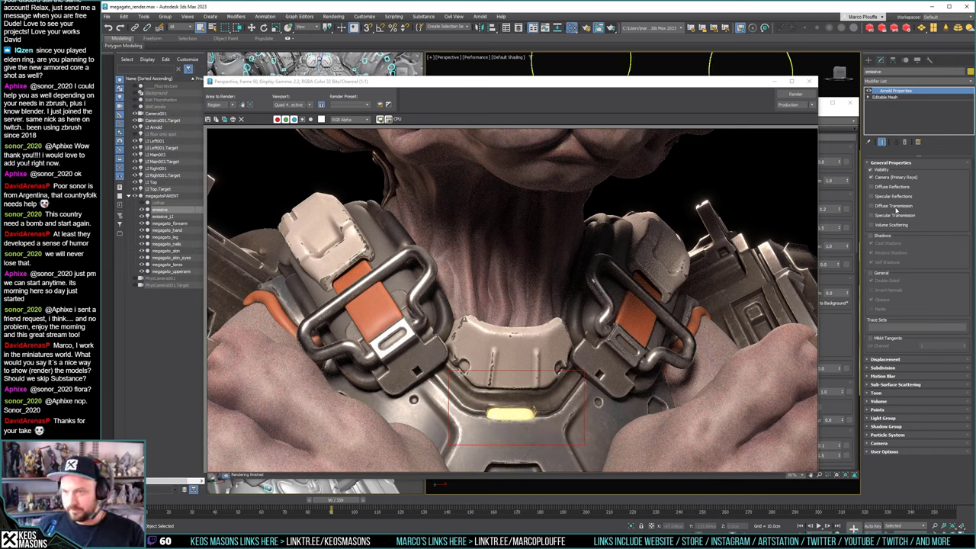
Turn off the Visibility override in the emissive mesh's Arnold Properties and re-render the region
left_click(871, 169)
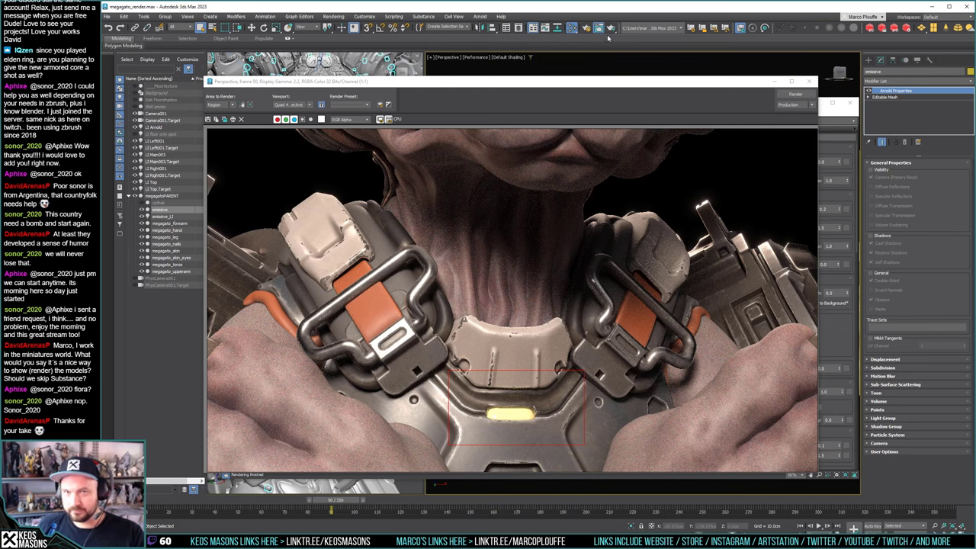
left_click(610, 29)
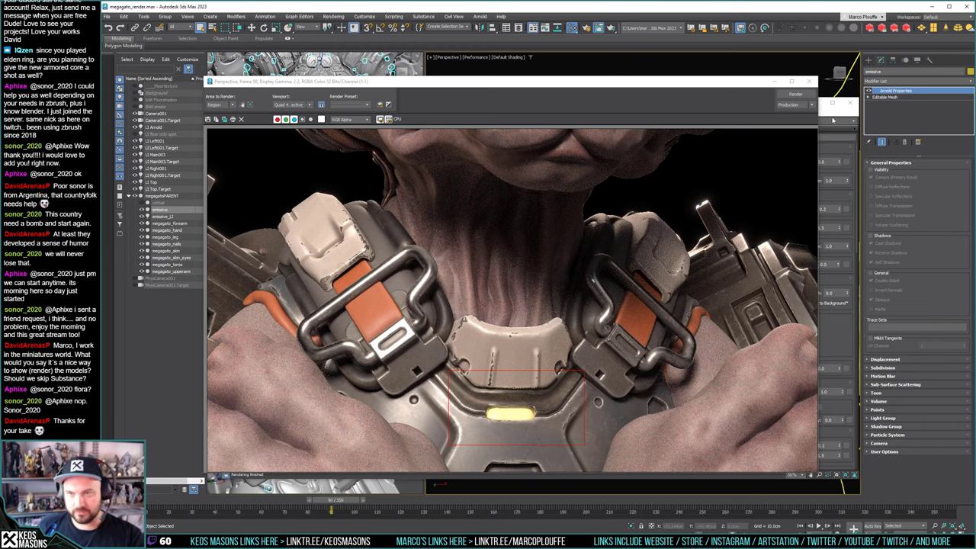
left_click(832, 120)
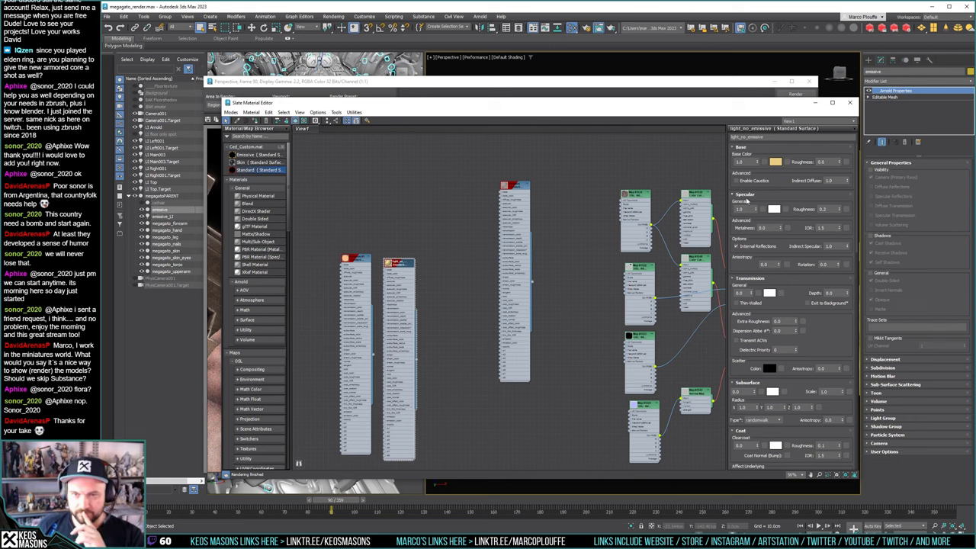
Try an intensity of 3 on the emissive_LI light and re-render the chest strip region
left_click(156, 216)
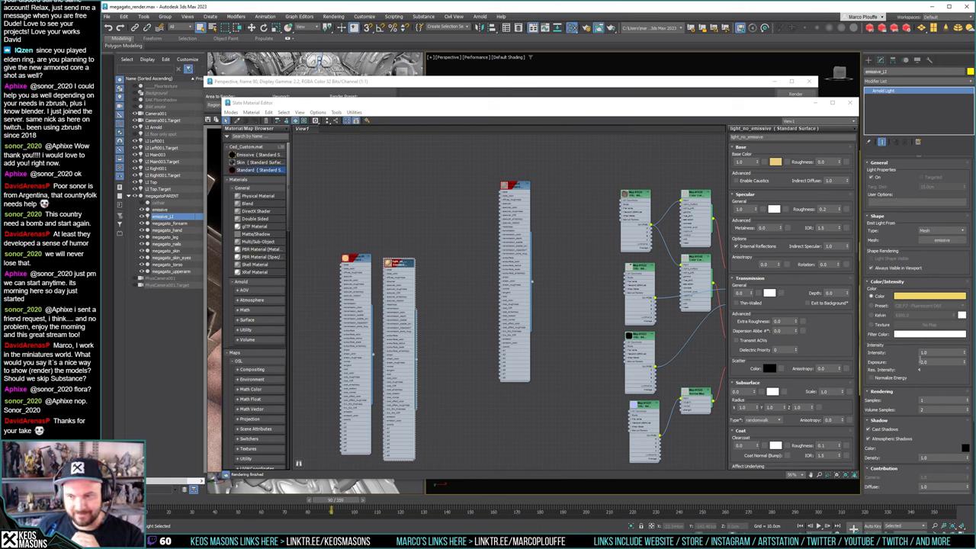
left_click(926, 353)
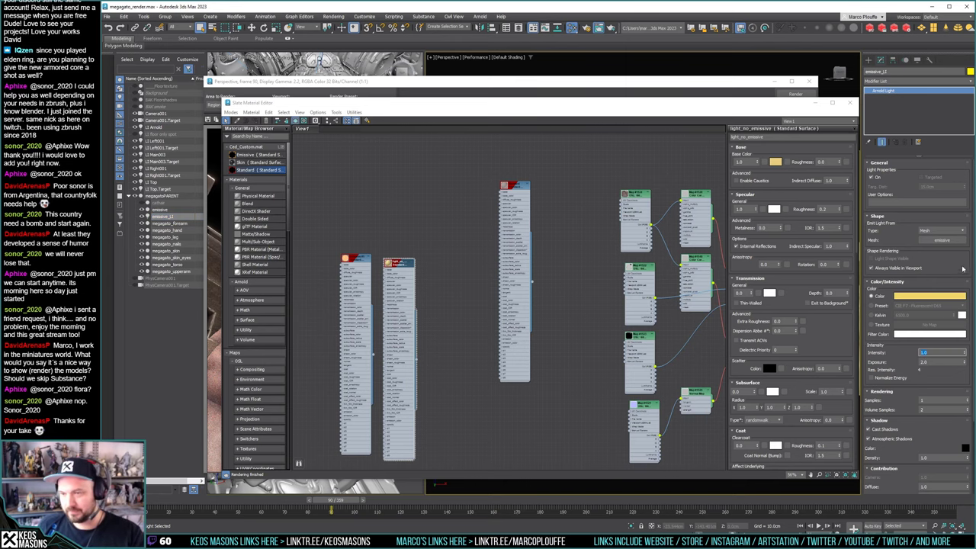
type("3")
key("Return")
left_click(609, 27)
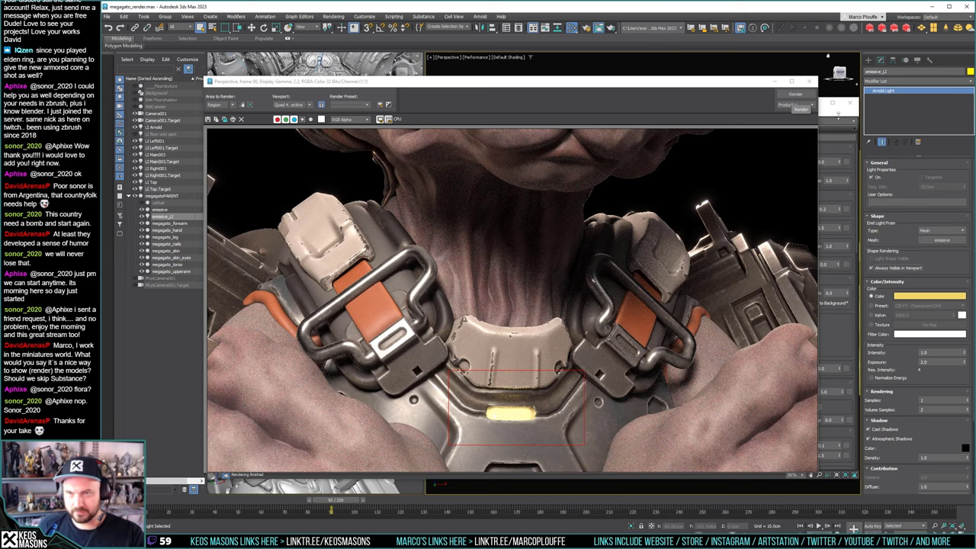
Change the light_no_emissive material's base color to a highly saturated yellow with its hue shifted toward orange
key("m")
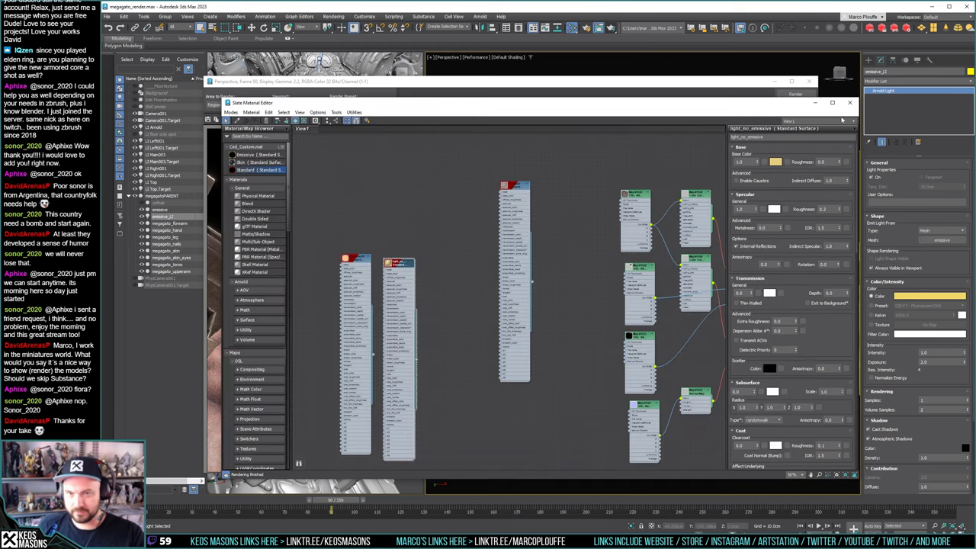
left_click(777, 164)
left_click_drag(730, 119, 746, 120)
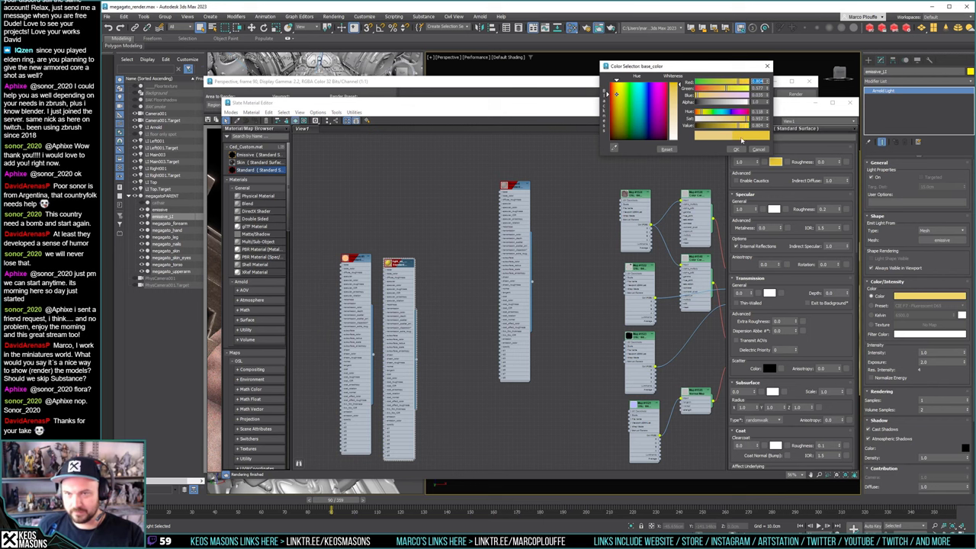
left_click(736, 149)
left_click(775, 163)
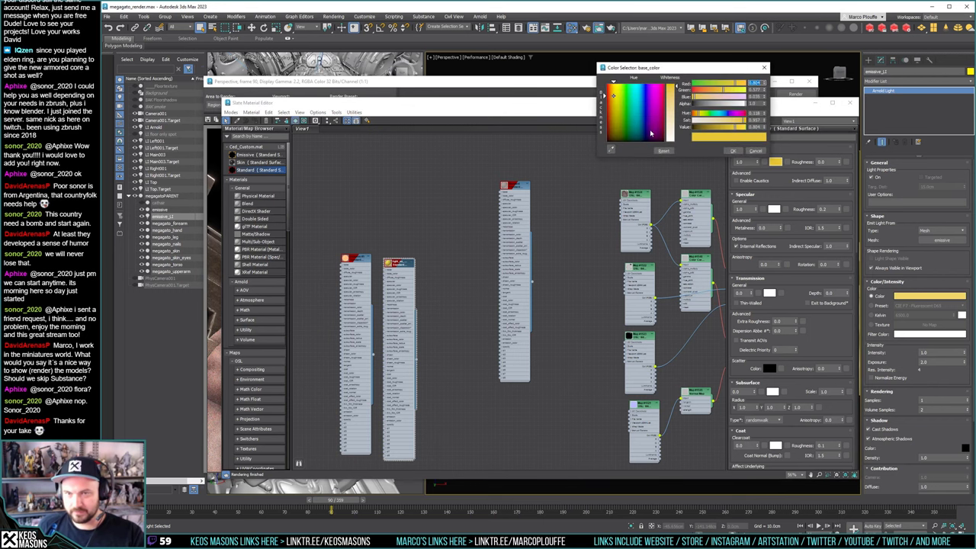
left_click(696, 115)
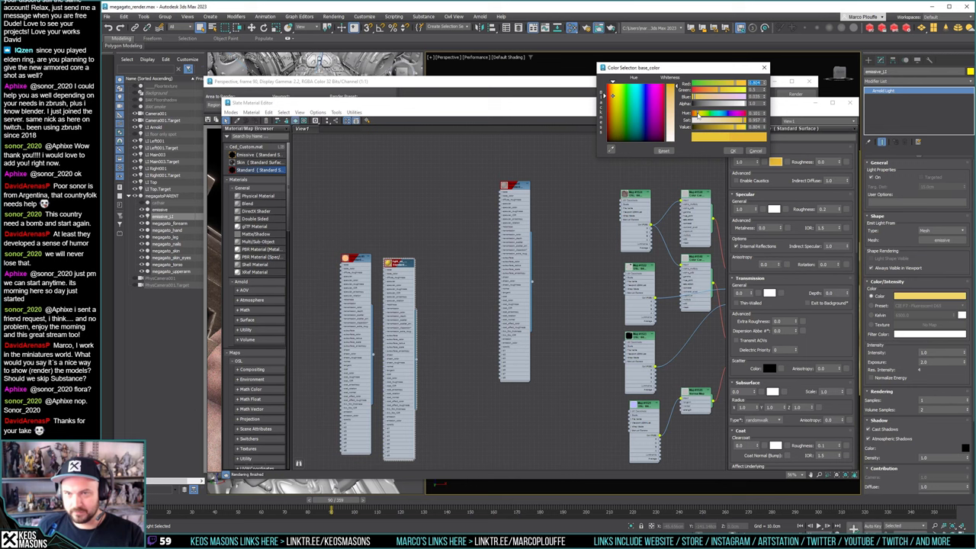
left_click(733, 150)
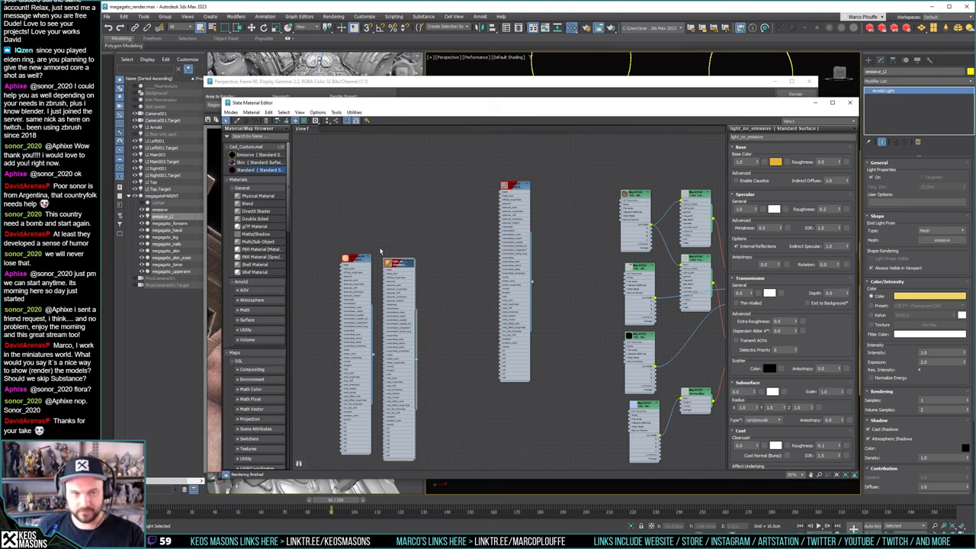
Re-render the chest strip region to check the saturated orange-yellow base color
left_click(795, 94)
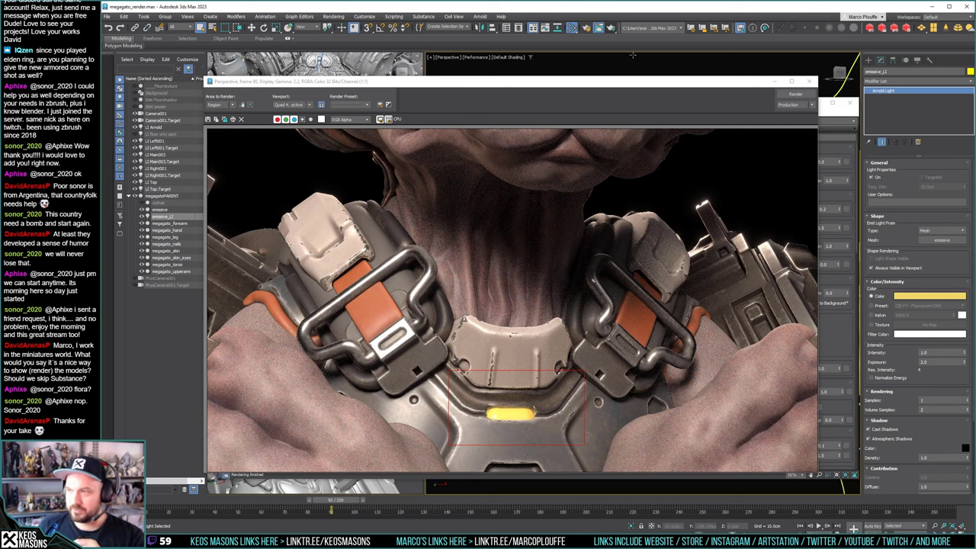
left_click(610, 27)
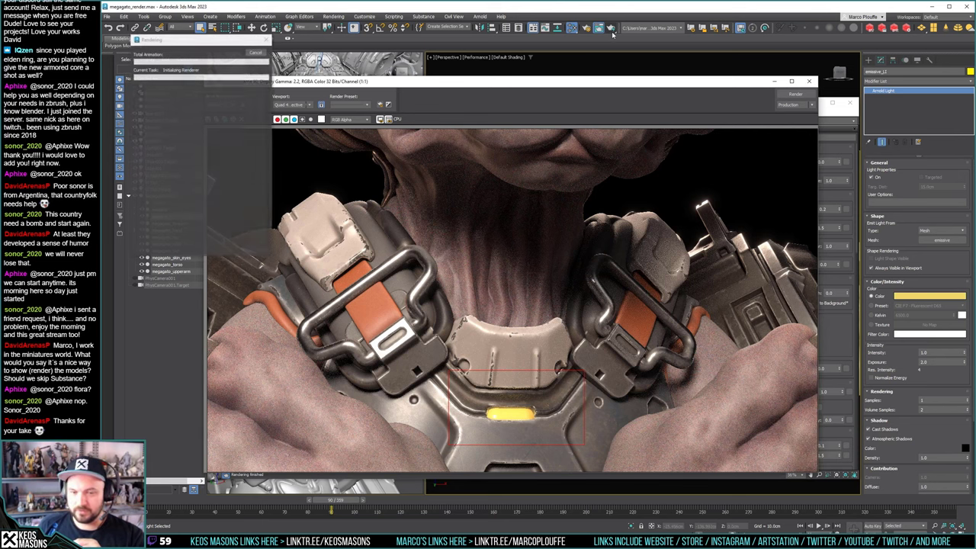
left_click(256, 55)
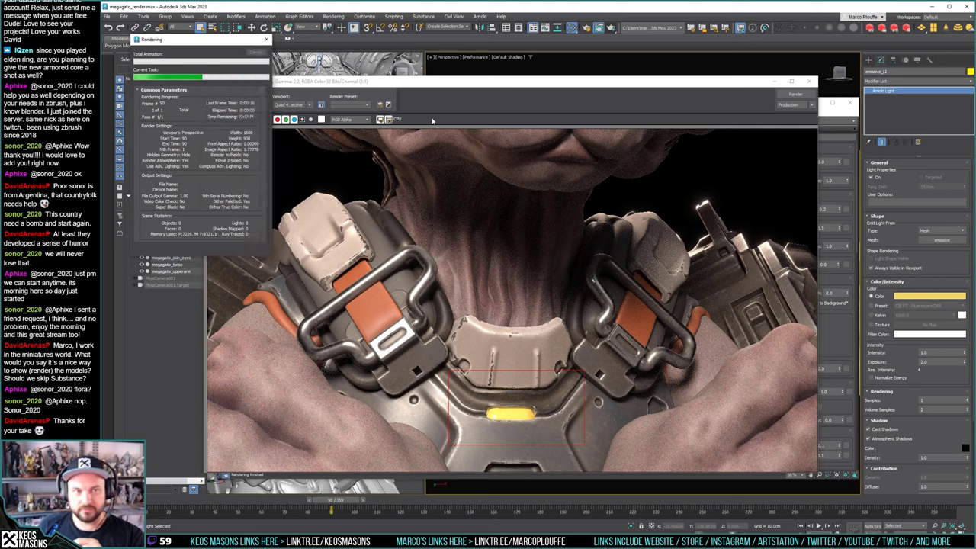
Change the light_no_emissive material's base color to a paler, less saturated orange-yellow and re-render the chest strip region
left_click(831, 120)
left_click(776, 163)
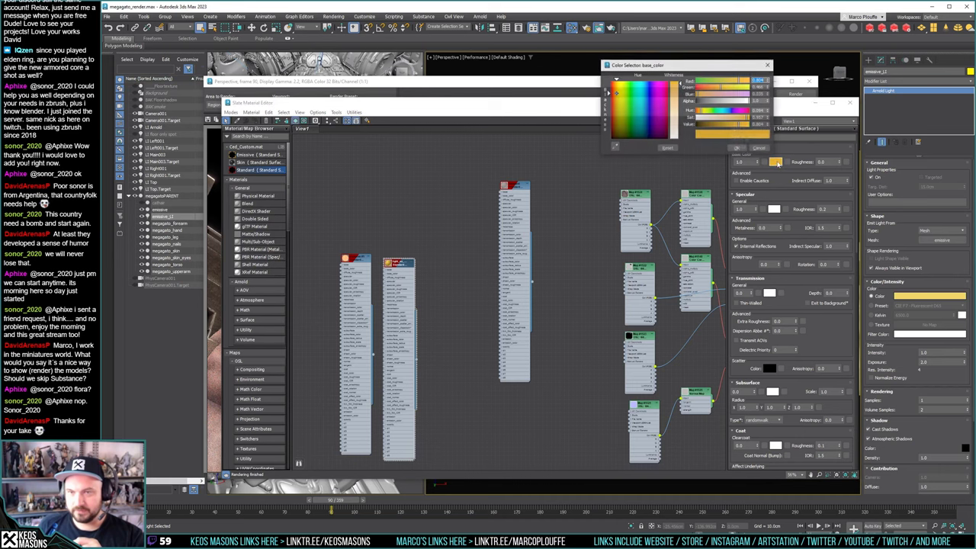
left_click_drag(743, 121, 743, 120)
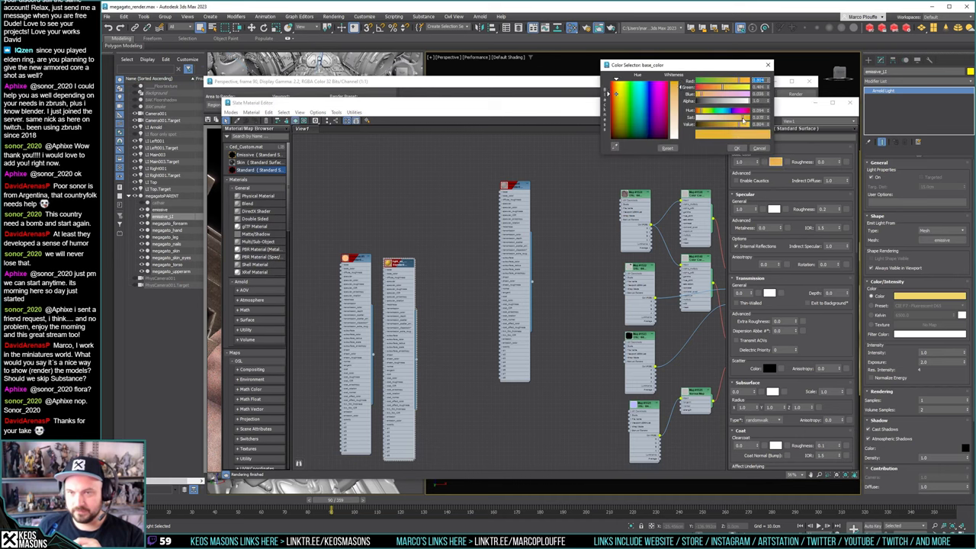
left_click(675, 96)
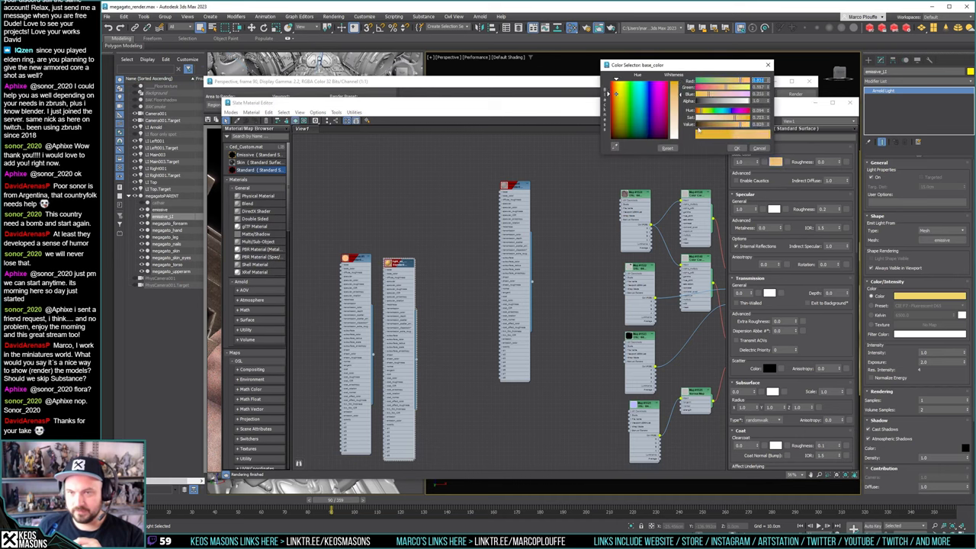
left_click(742, 123)
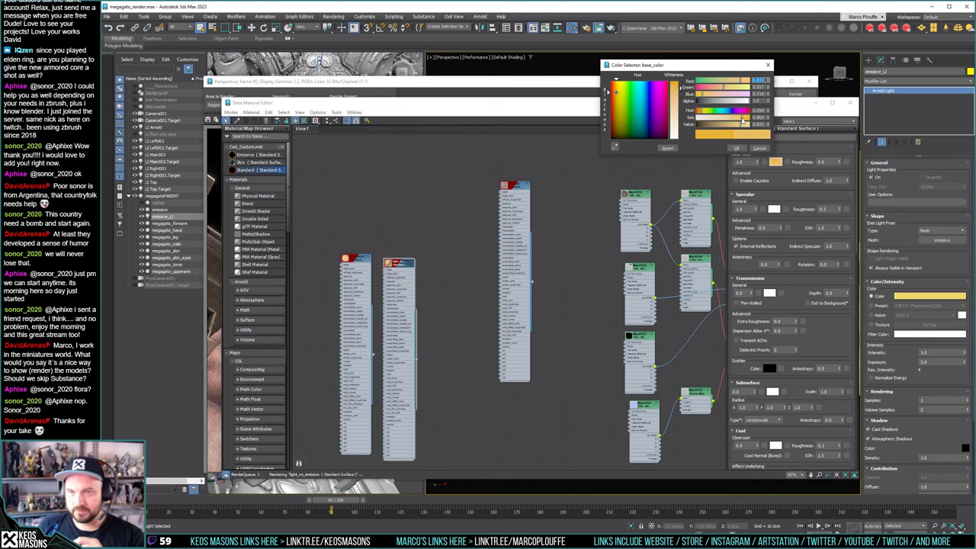
left_click(673, 97)
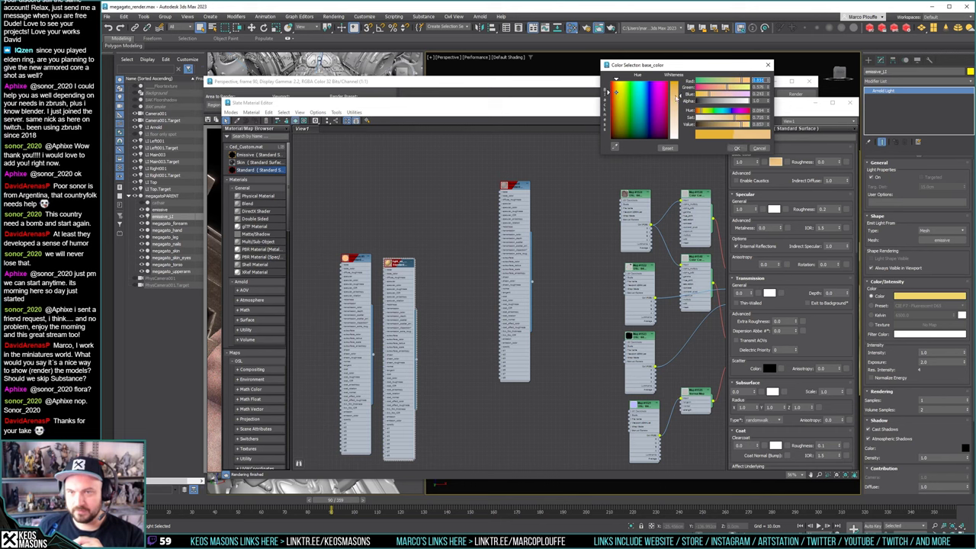
left_click(735, 147)
left_click(611, 28)
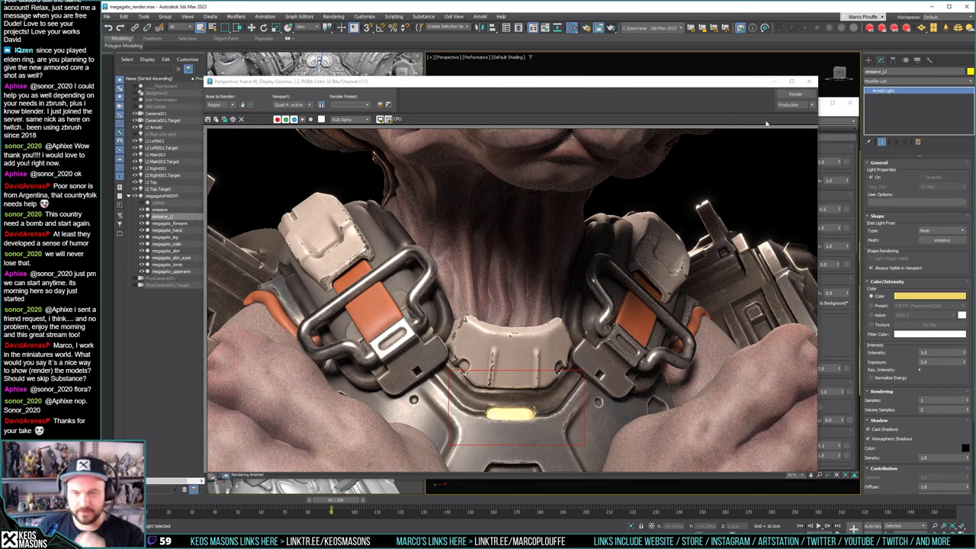
Close the render and material editor windows, and undo and redo the last parameter change
left_click(810, 80)
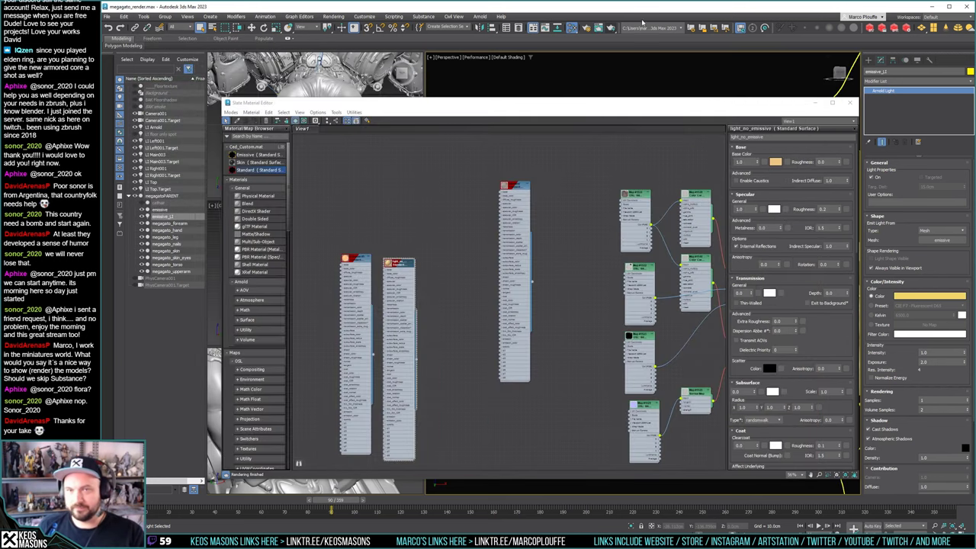
left_click(850, 102)
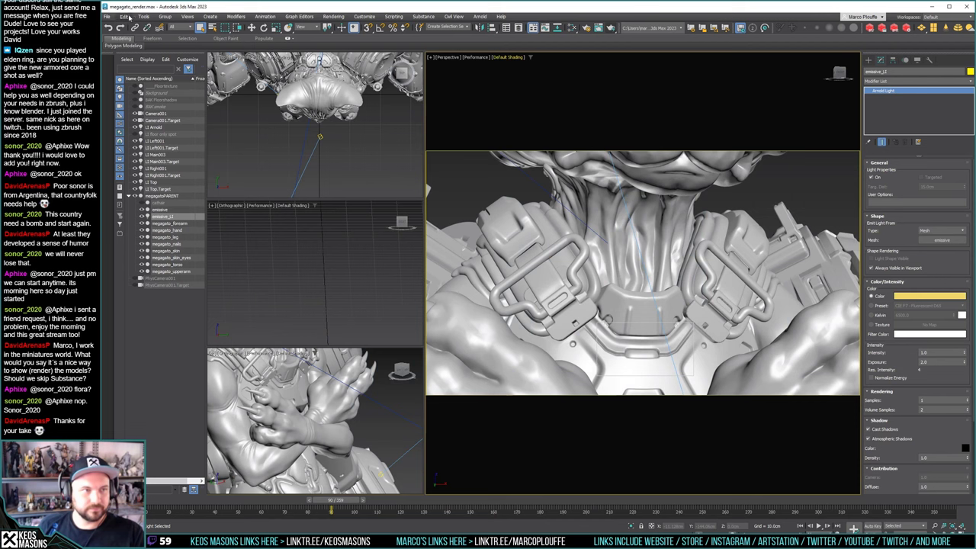
left_click(124, 16)
left_click(123, 17)
left_click(124, 16)
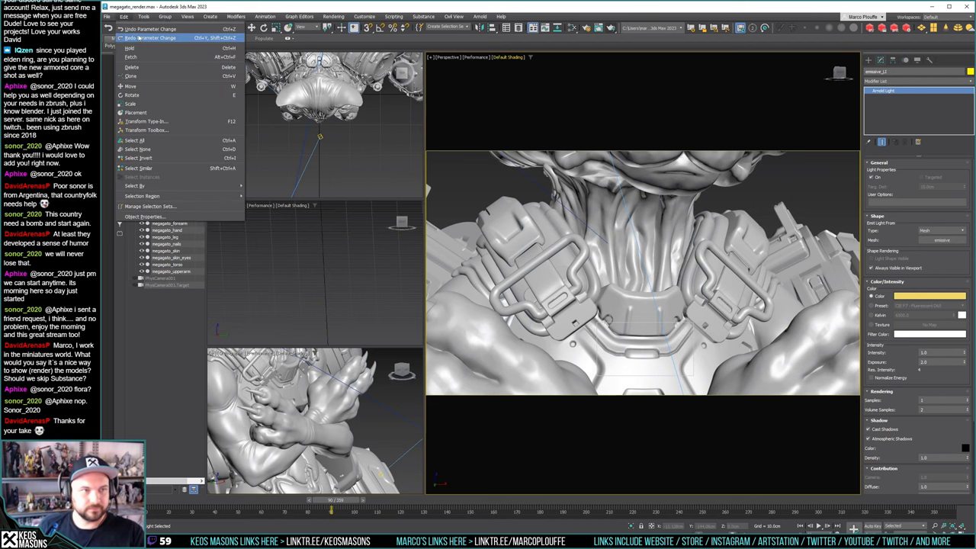
left_click(124, 16)
left_click(123, 17)
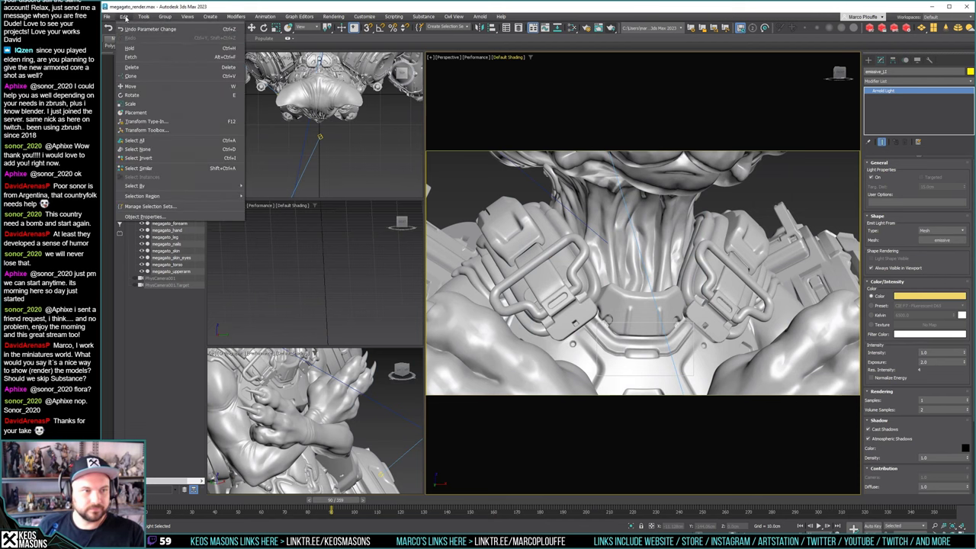
left_click(126, 18)
Frame the whole character in the Perspective viewport and render the full view instead of the region
scroll(575, 203, "up", 2)
scroll(606, 208, "down", 4)
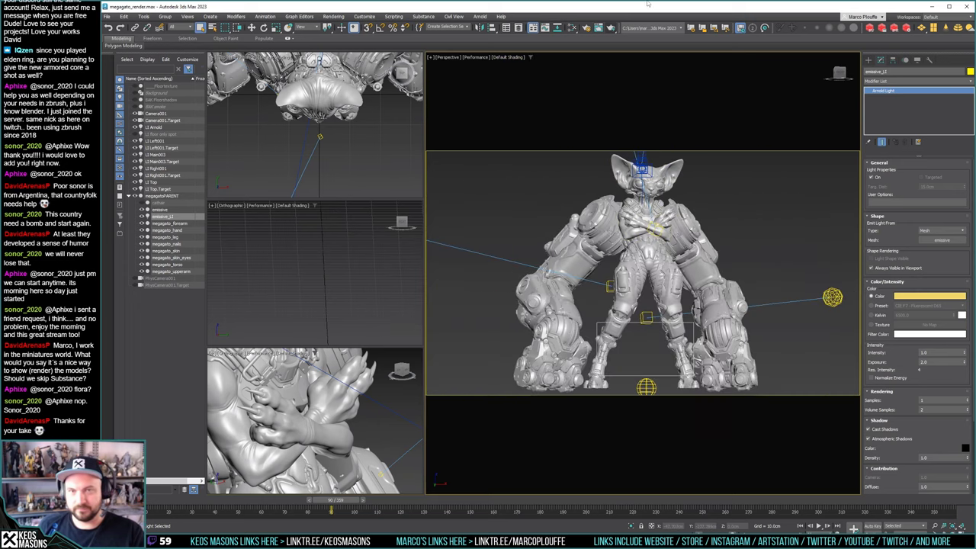
left_click(610, 28)
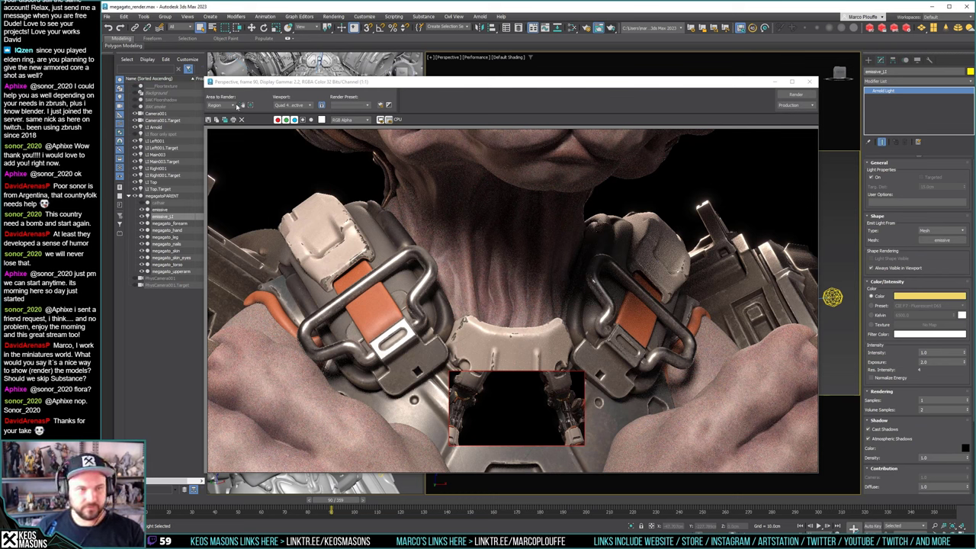
left_click(799, 95)
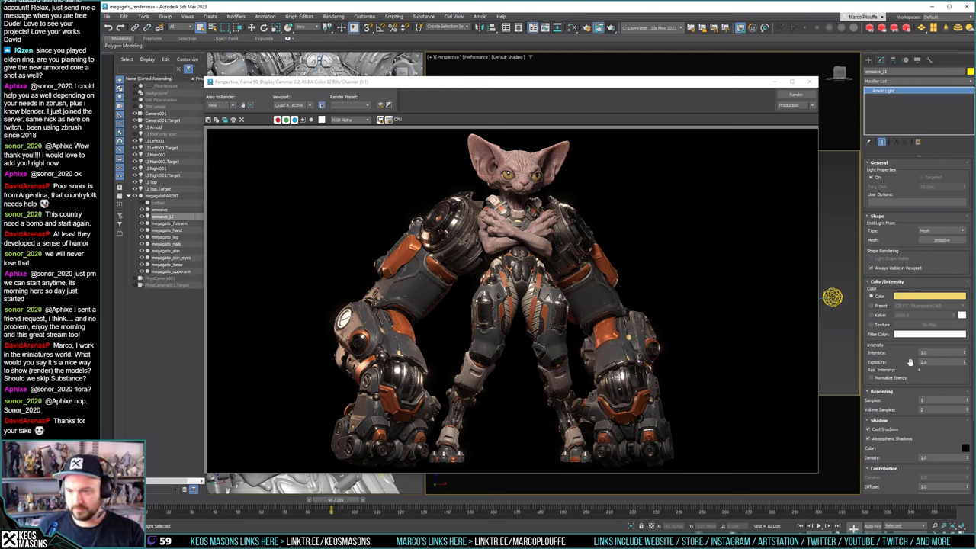
Make the emissive_LI light's color a paler yellow, set its intensity to 2, and render the full character
left_click_drag(935, 353, 911, 350)
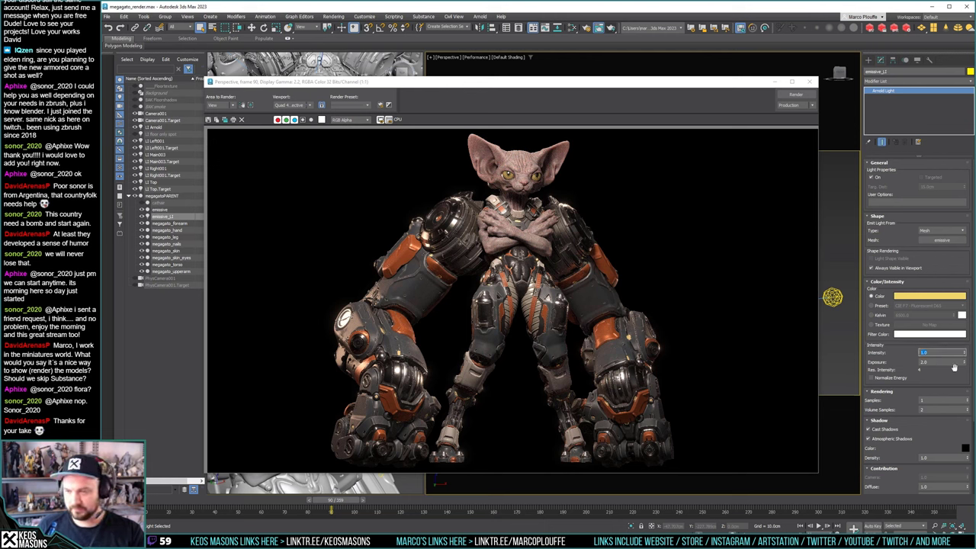
left_click(923, 298)
left_click_drag(822, 234, 823, 235)
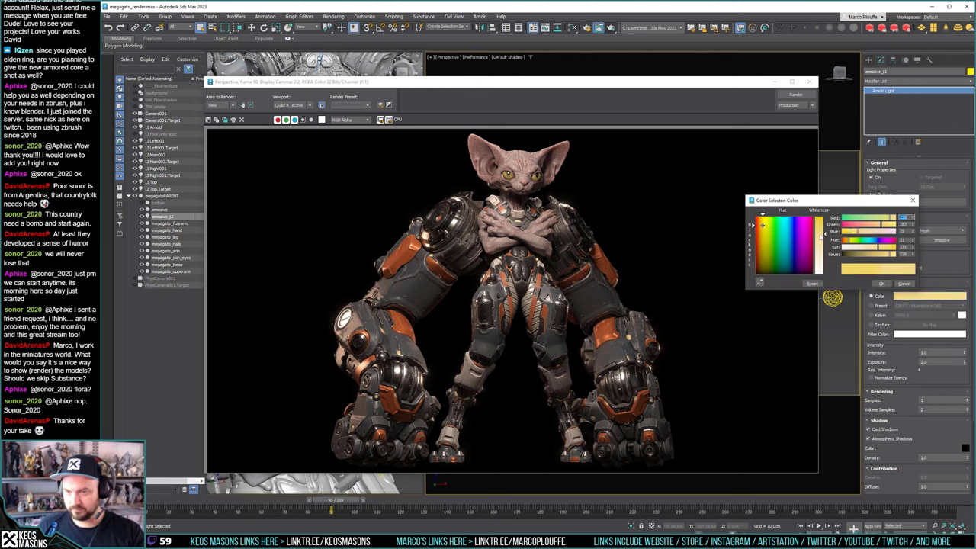
left_click(880, 283)
double_click(941, 352)
type("2")
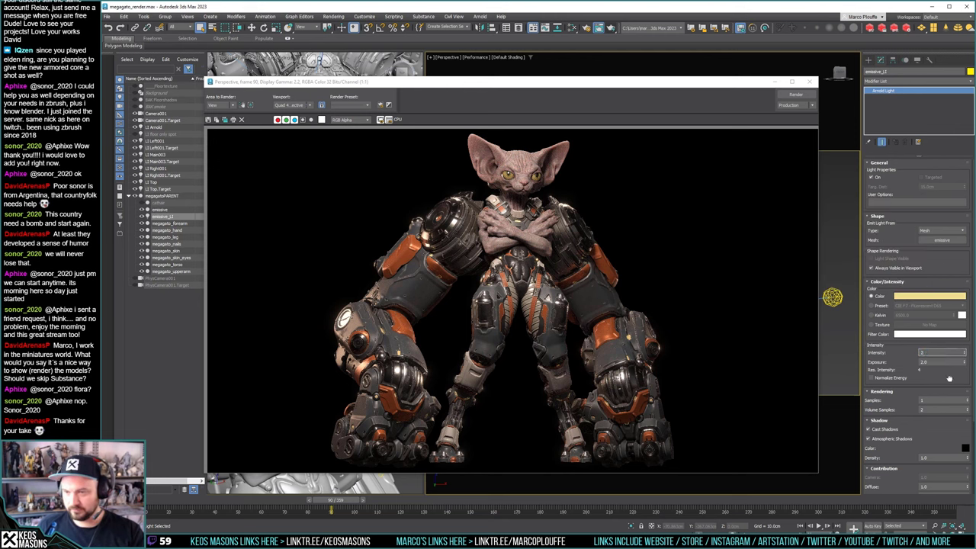
key("Return")
left_click(610, 27)
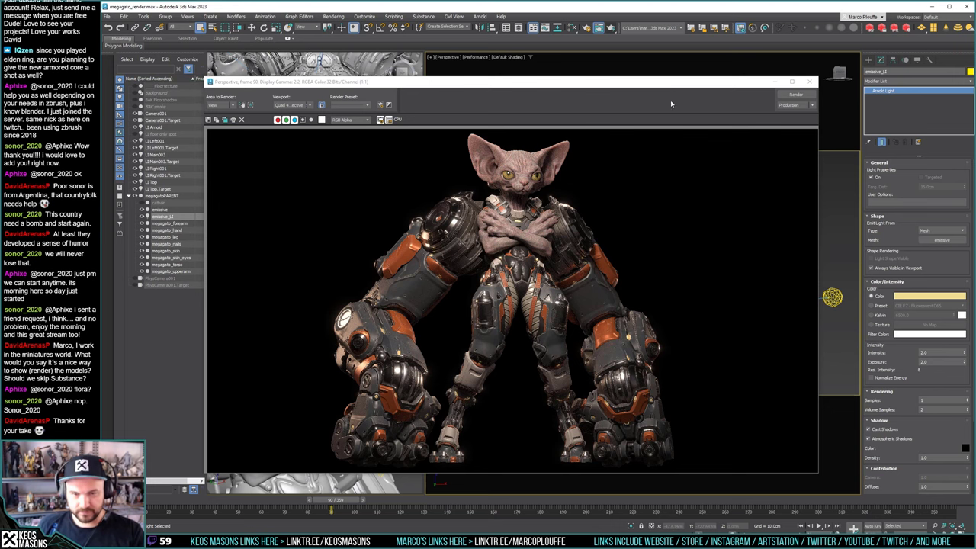
Try an intensity of 4 on the emissive_LI light and render the full character
double_click(931, 353)
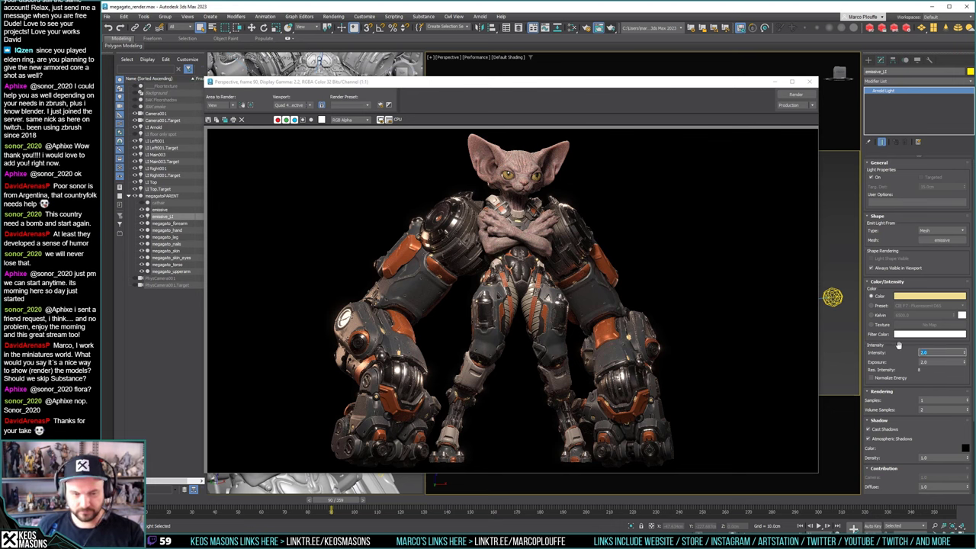
type("4")
key("Return")
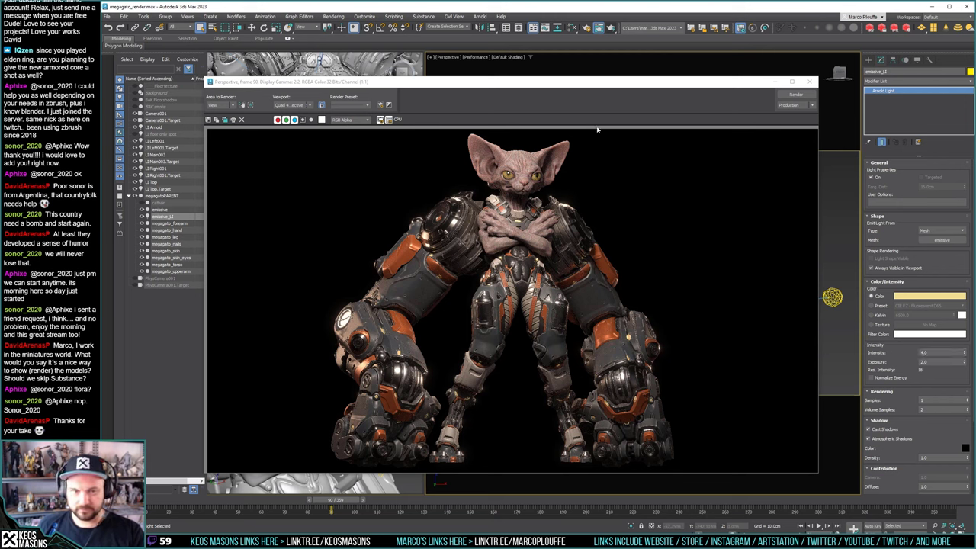
left_click(611, 28)
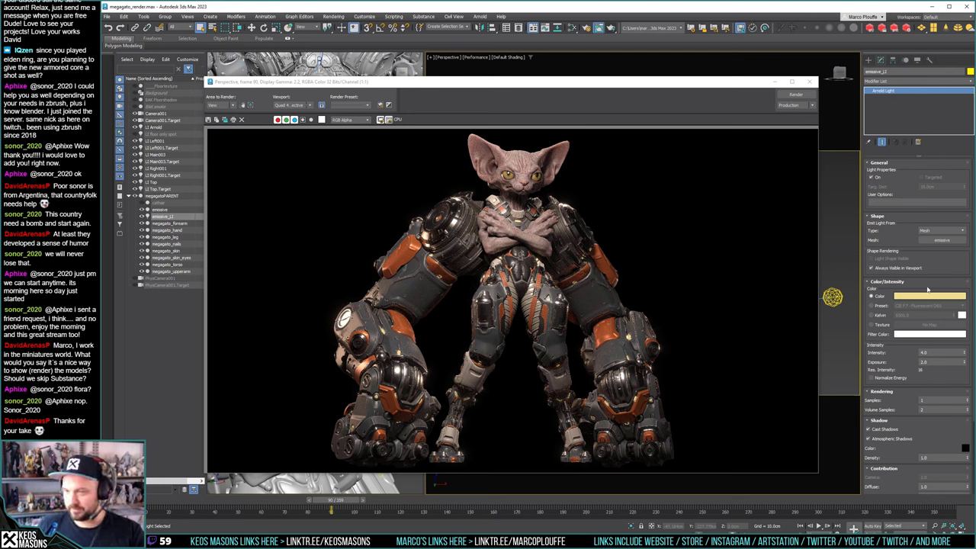
Change the emissive_LI light's color to a more saturated yellow and set its intensity to 2
left_click(905, 301)
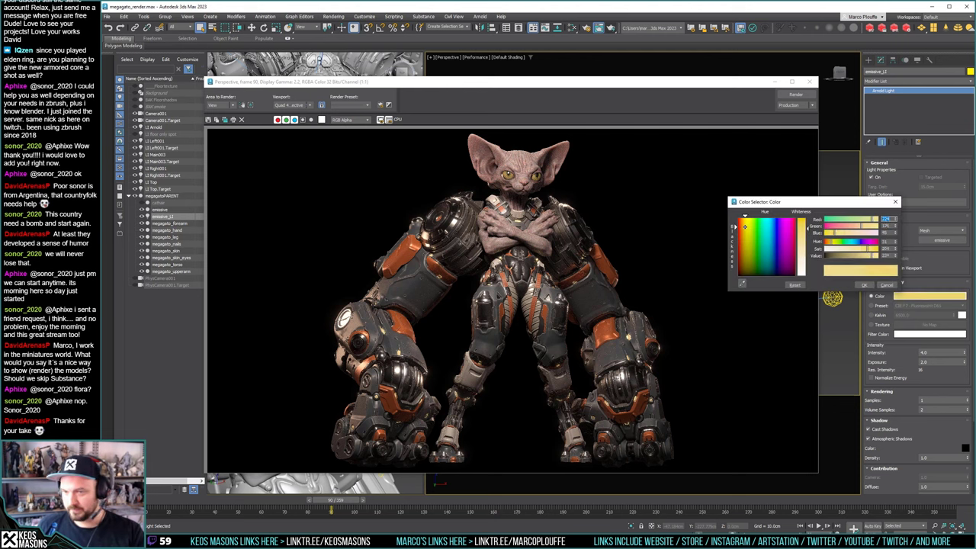
left_click(864, 285)
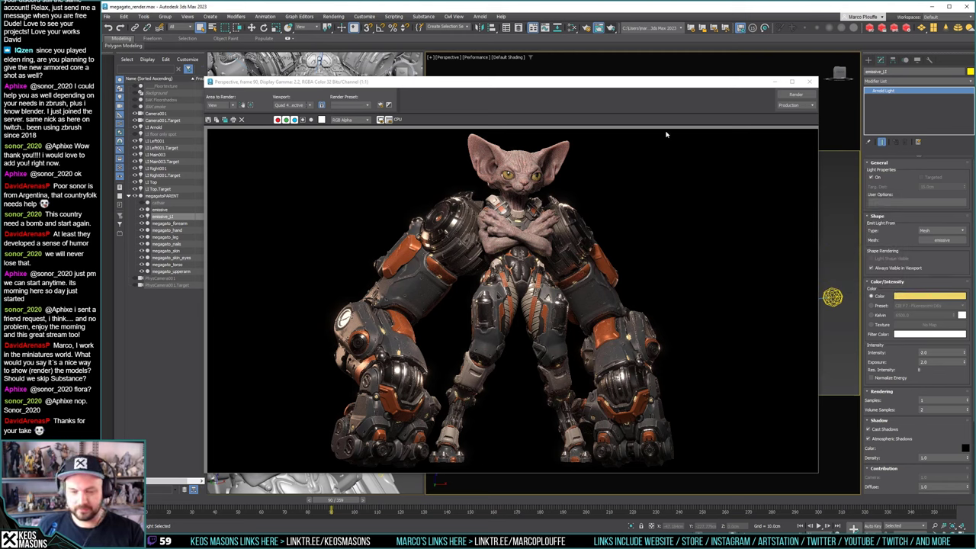
left_click(718, 89)
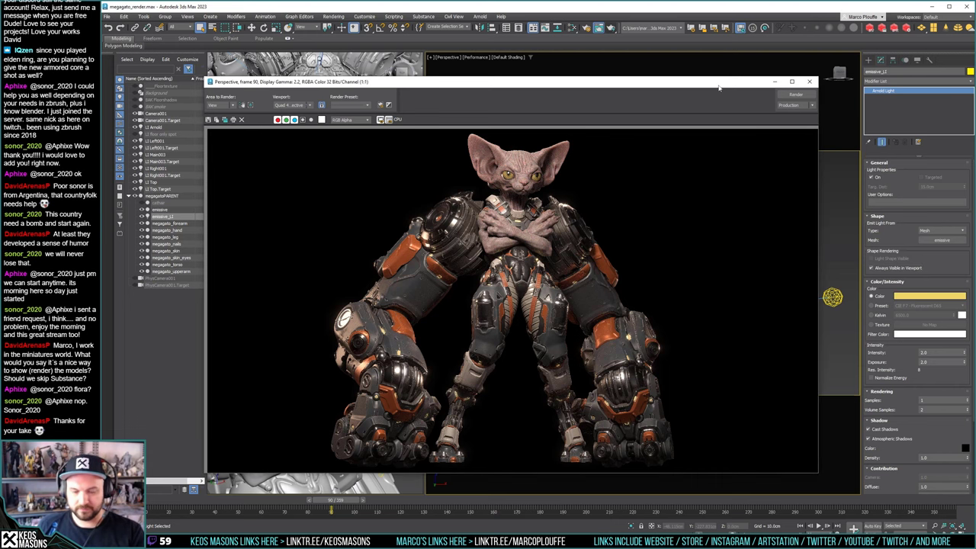
Lighten the light_no_emissive material's base color to a pale cream-orange and re-render the full character
left_click(830, 187)
key("m")
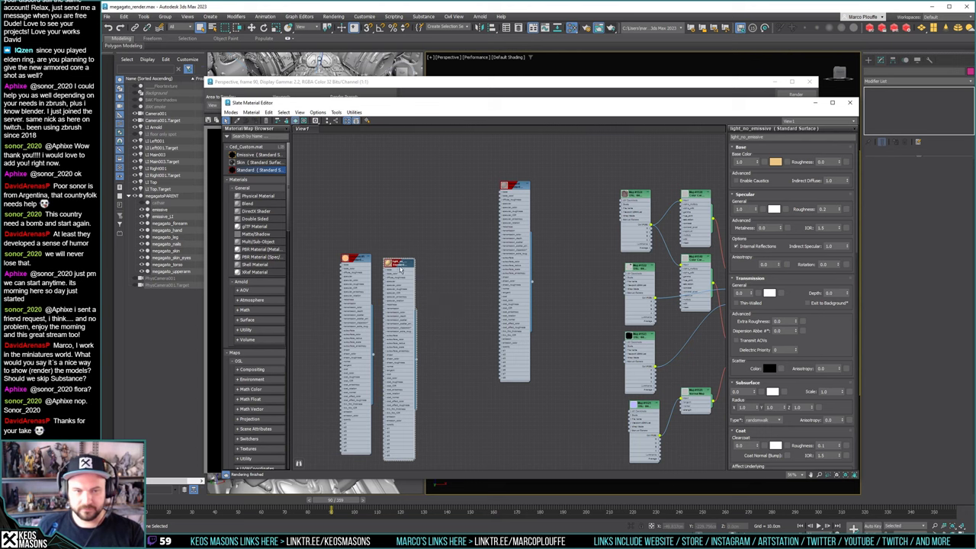
left_click_drag(400, 267, 404, 267)
left_click(775, 162)
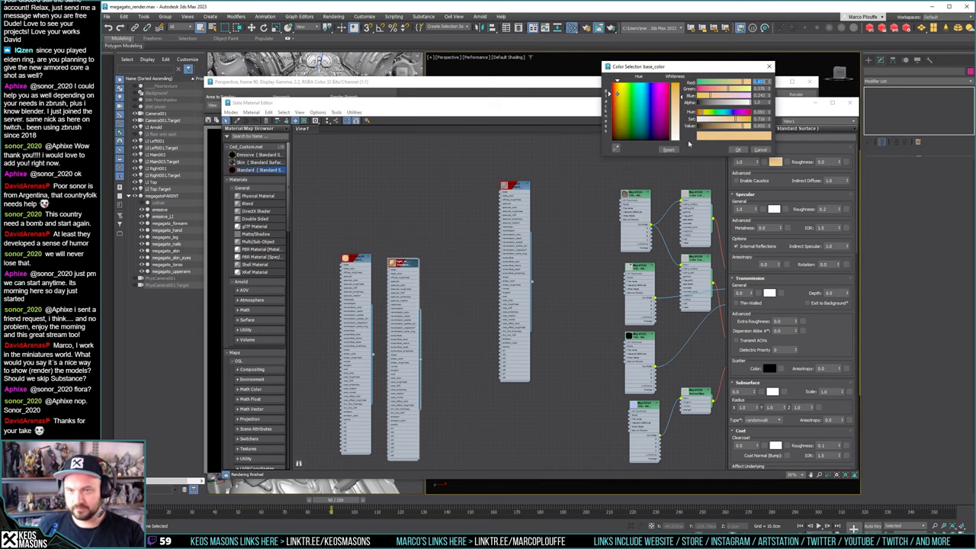
left_click_drag(674, 109, 675, 113)
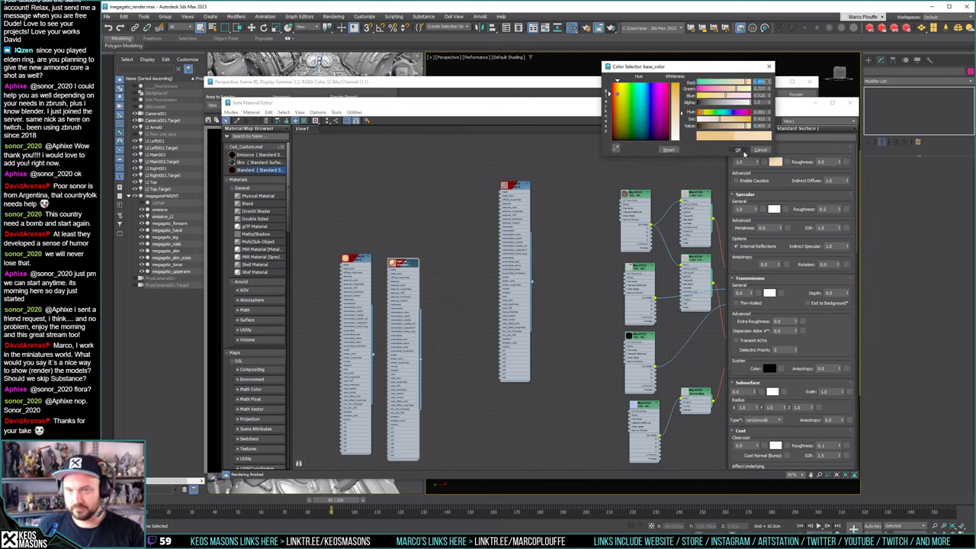
left_click(741, 151)
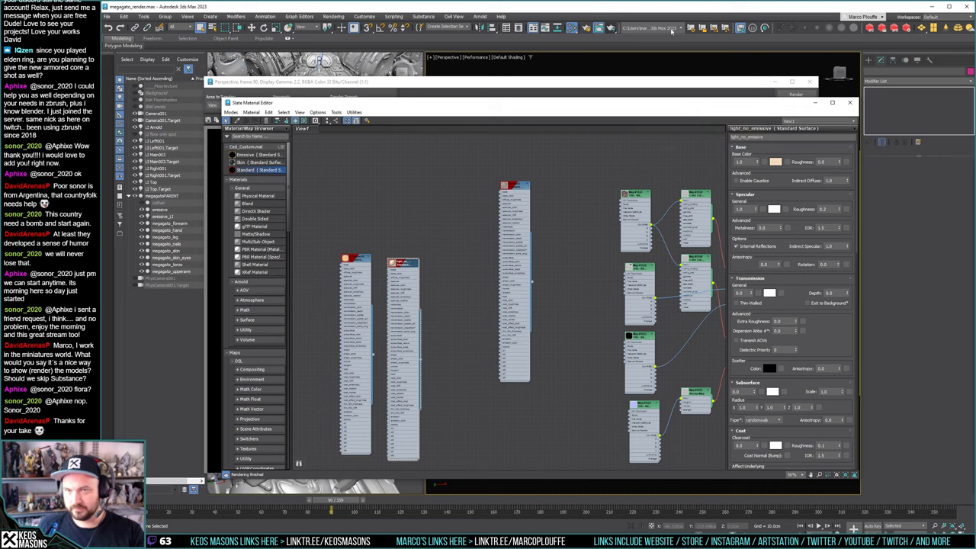
left_click(613, 27)
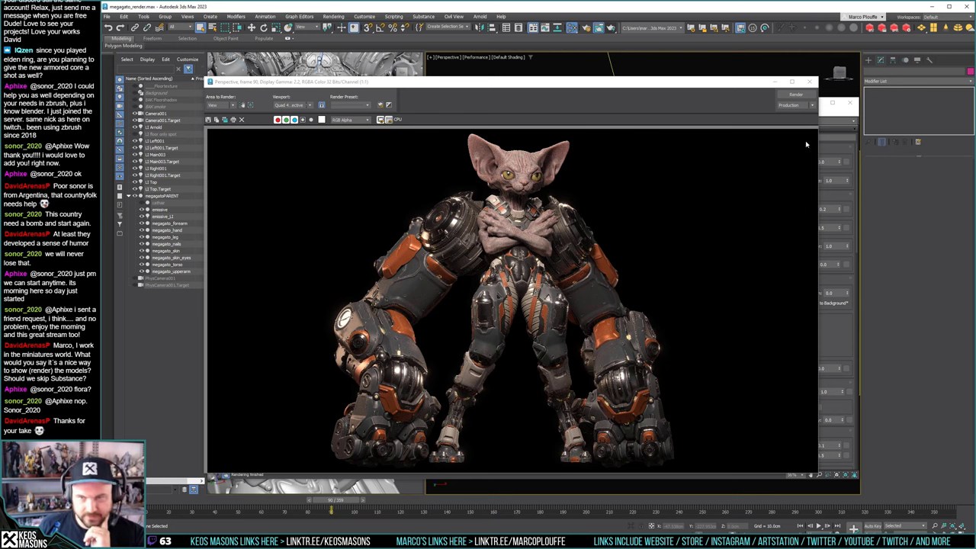
Change the Emissive #1 material's base color to a pale yellow-orange
key("m")
double_click(355, 260)
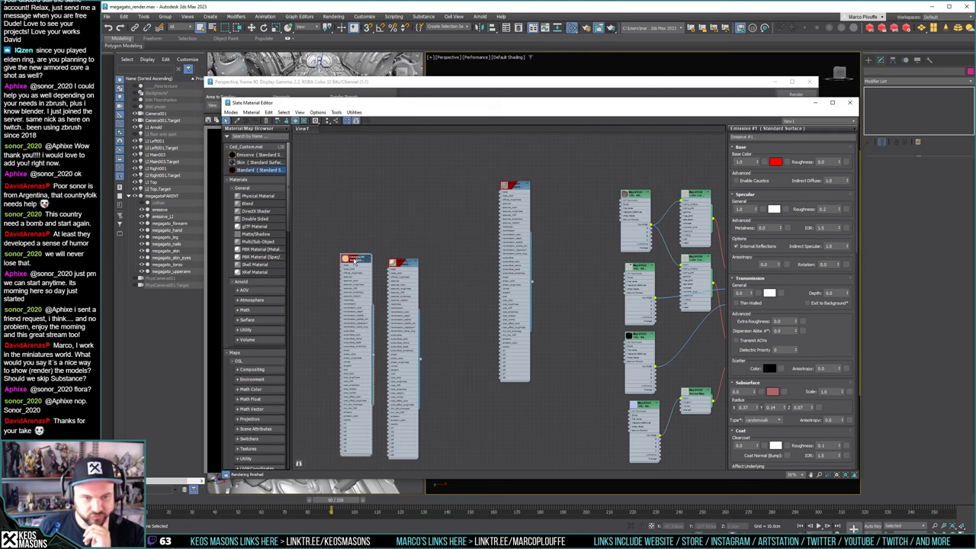
left_click(775, 162)
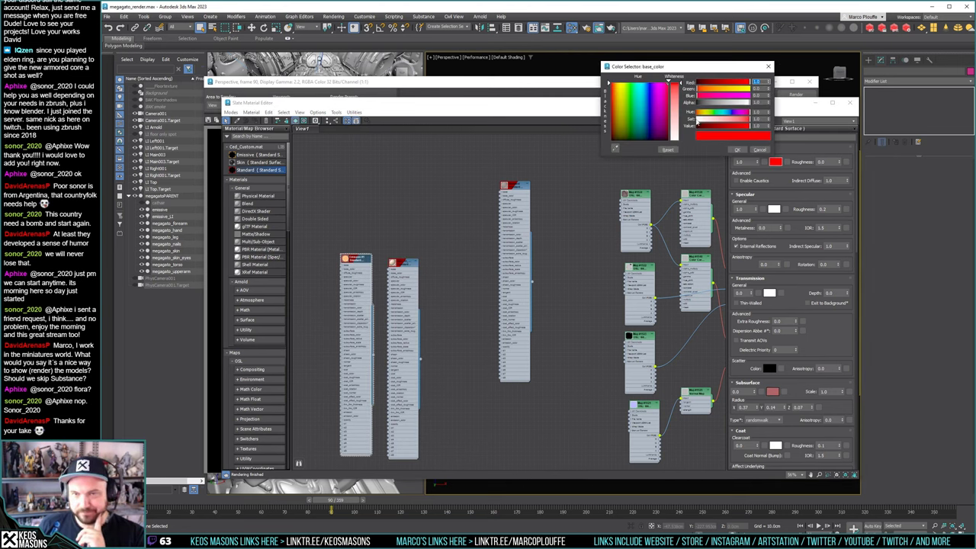
left_click_drag(627, 90, 618, 89)
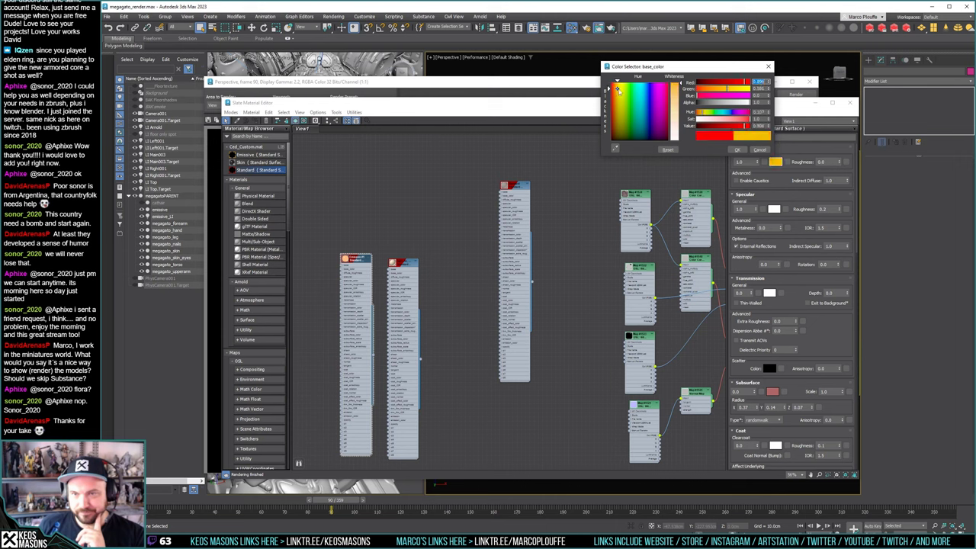
left_click(680, 97)
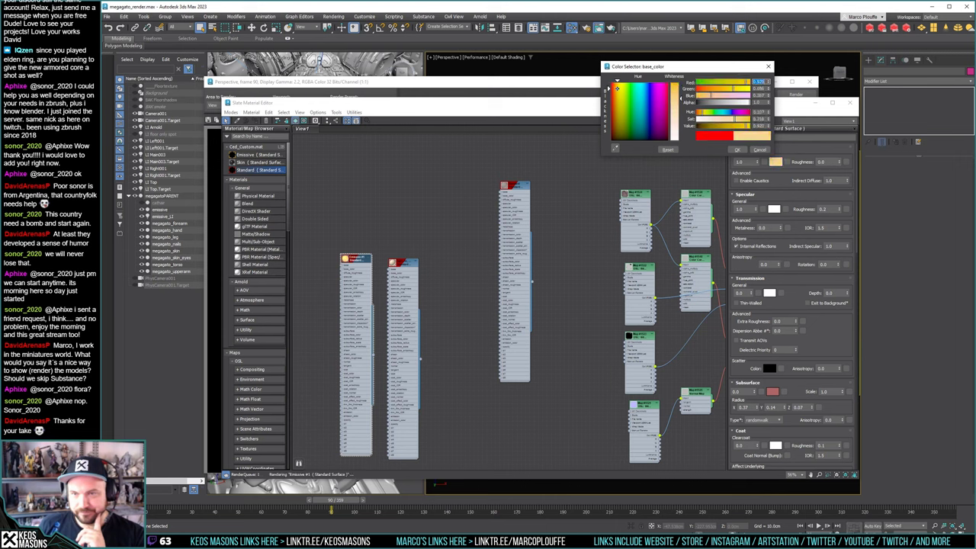
left_click(737, 149)
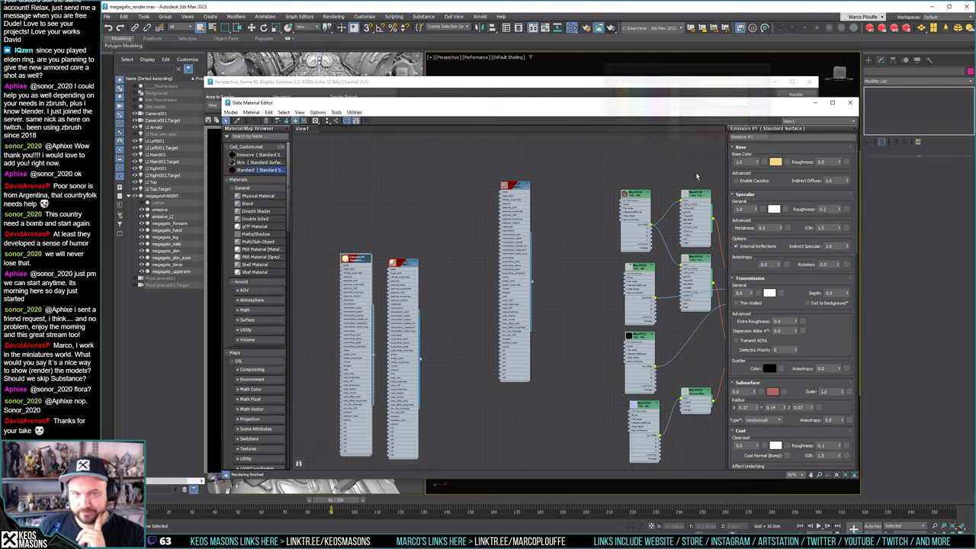
Assign the Emissive #1 material to the emissive mesh and render the full character
right_click(357, 262)
left_click(179, 217)
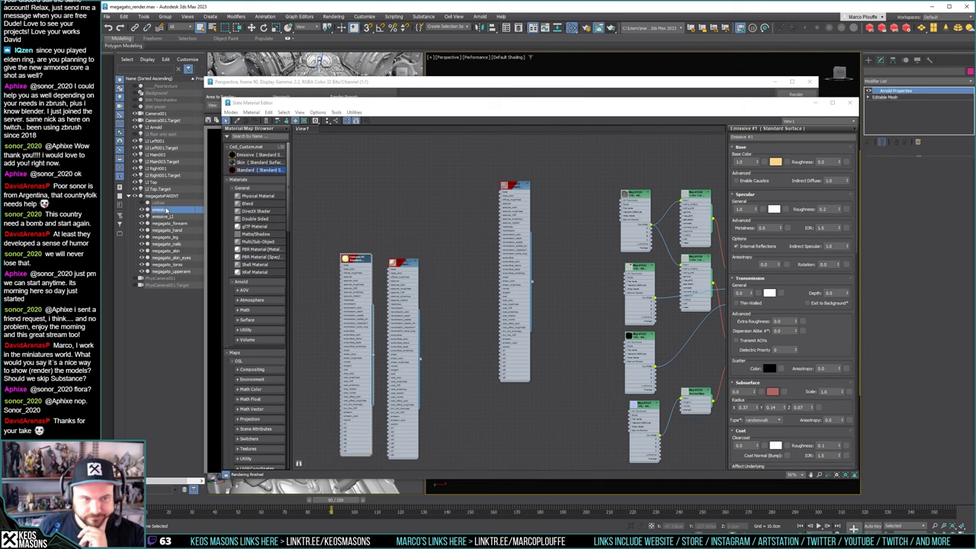
right_click(363, 258)
left_click(387, 271)
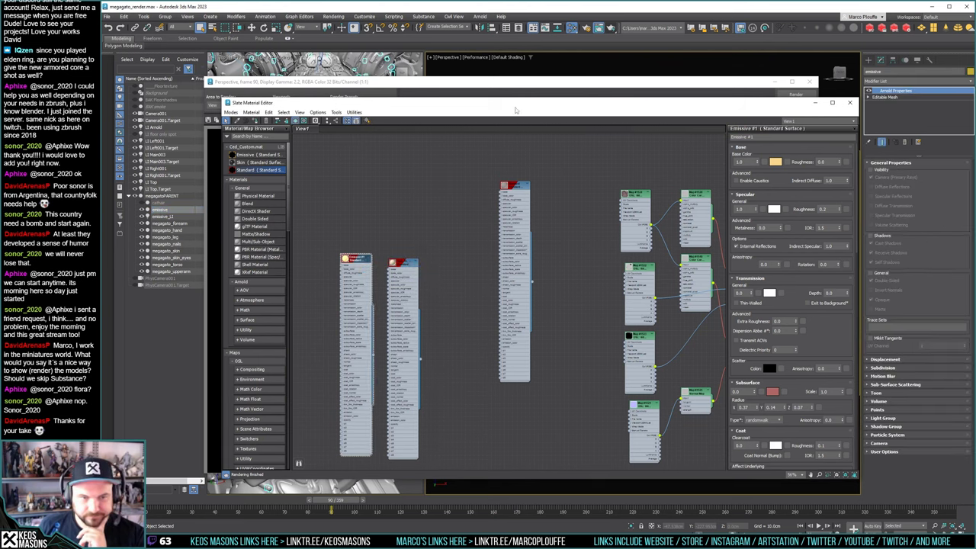
key("shift+q")
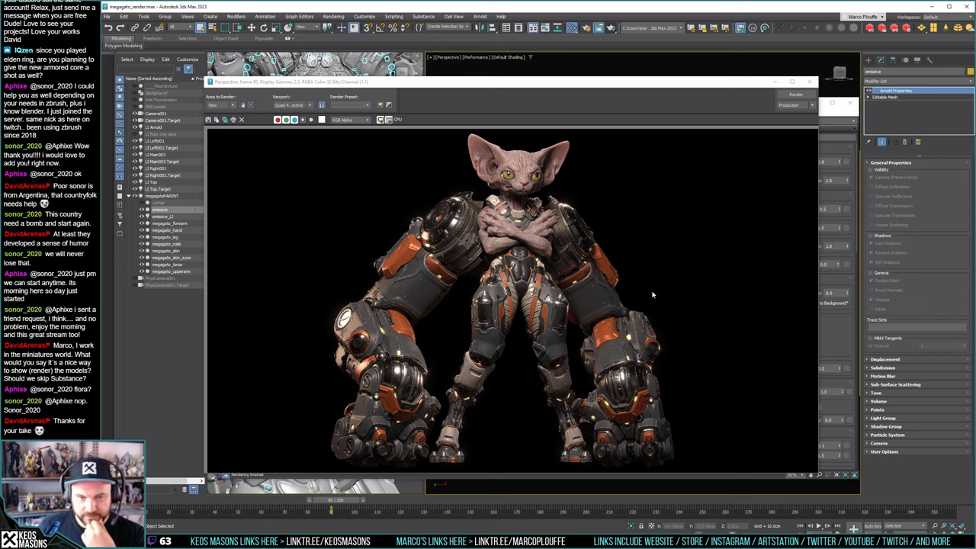
Fine-tune the Emissive #1 material's base color to a slightly lighter yellow-orange and save the scene
left_click(808, 81)
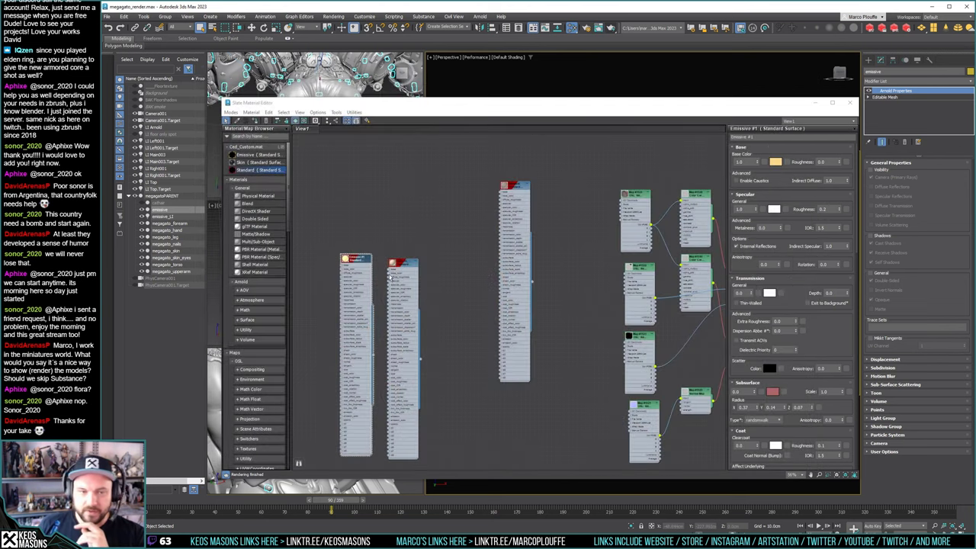
left_click(775, 163)
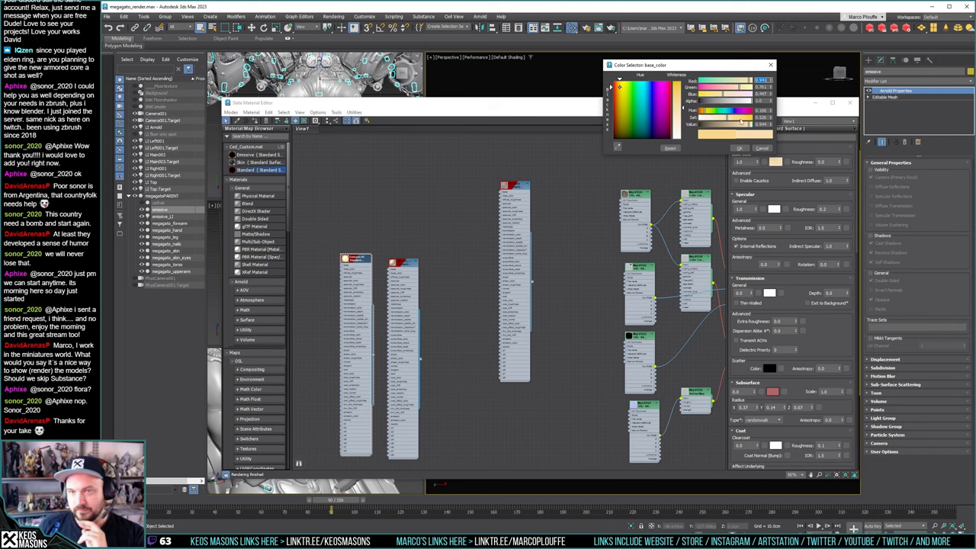
left_click_drag(735, 121, 735, 120)
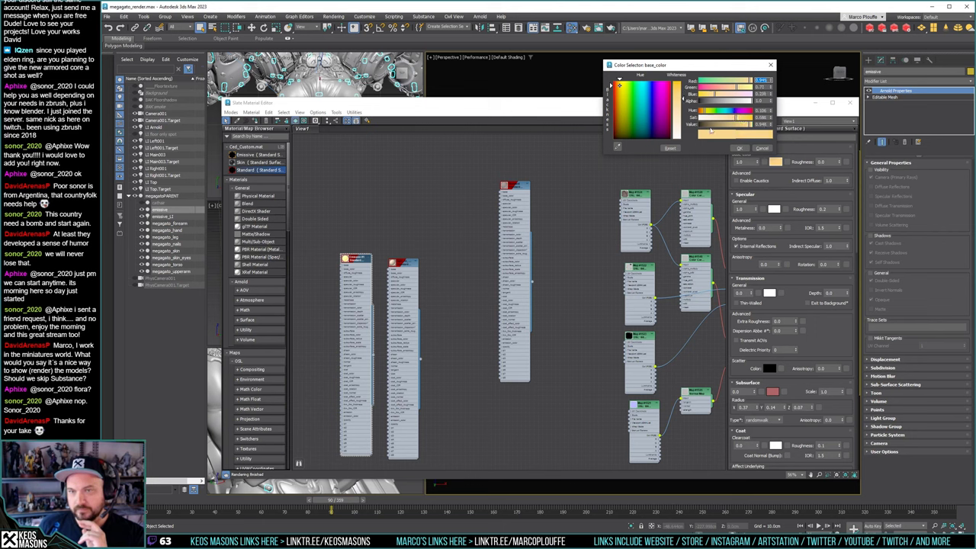
left_click_drag(681, 98, 680, 105)
left_click(739, 148)
left_click(850, 102)
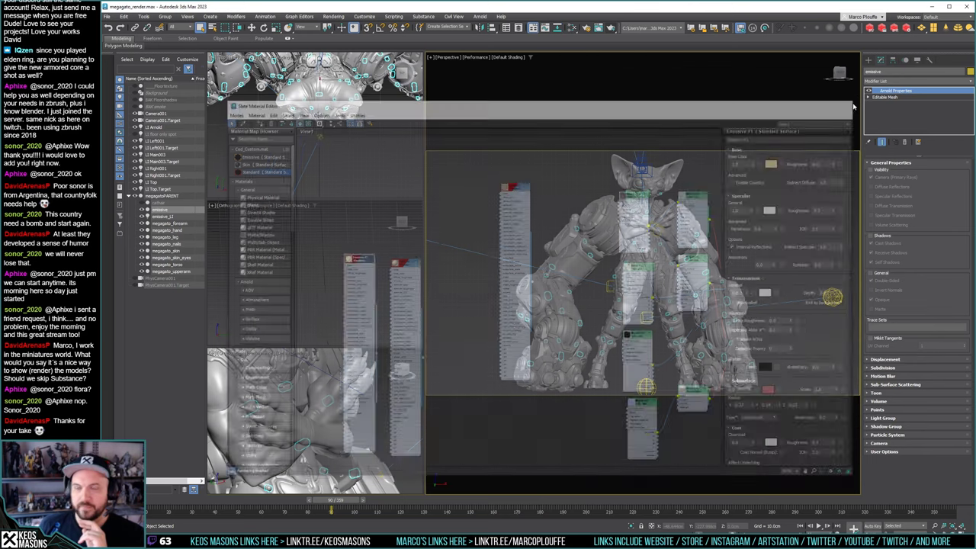
left_click(108, 18)
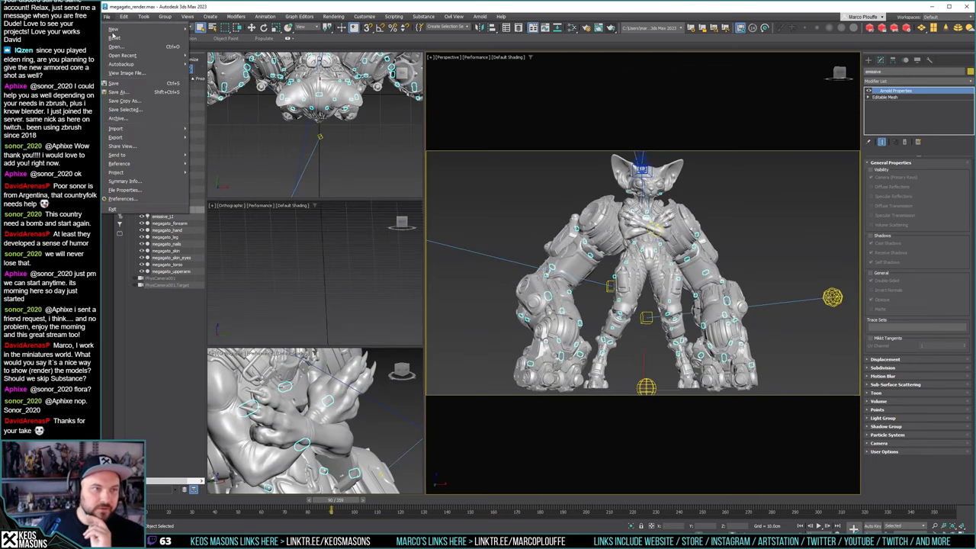
left_click(123, 83)
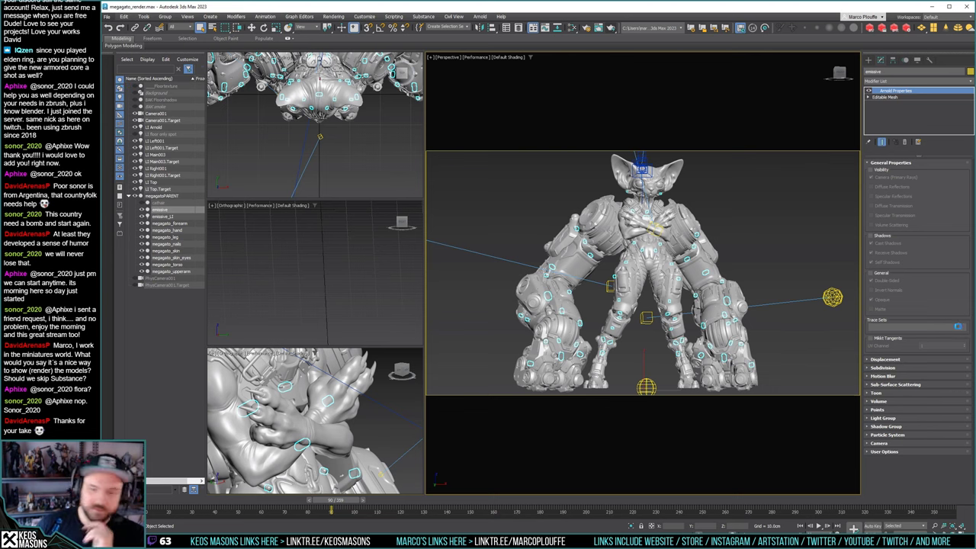